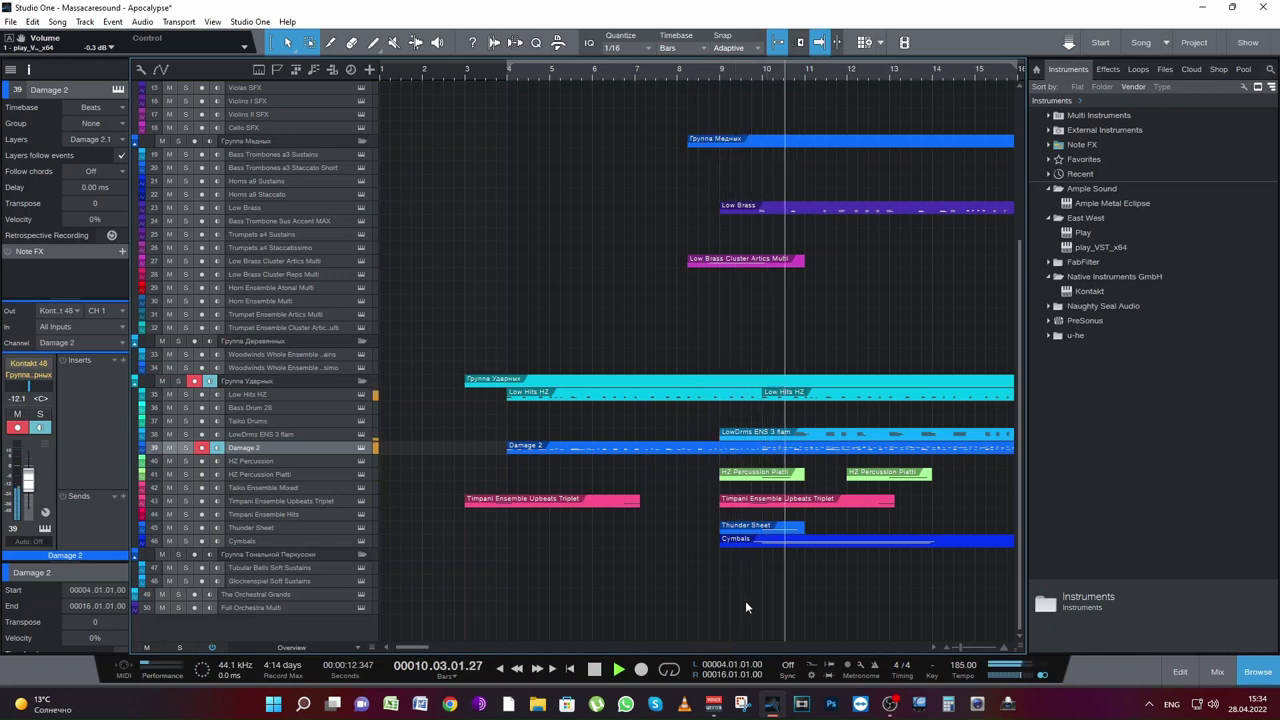
Step: Listen to the arrangement's end while viewing the upper tracks, and return the playhead to bar 10
{"action": "left_click_drag", "start_coordinate": [419, 646], "coordinate": [445, 645]}
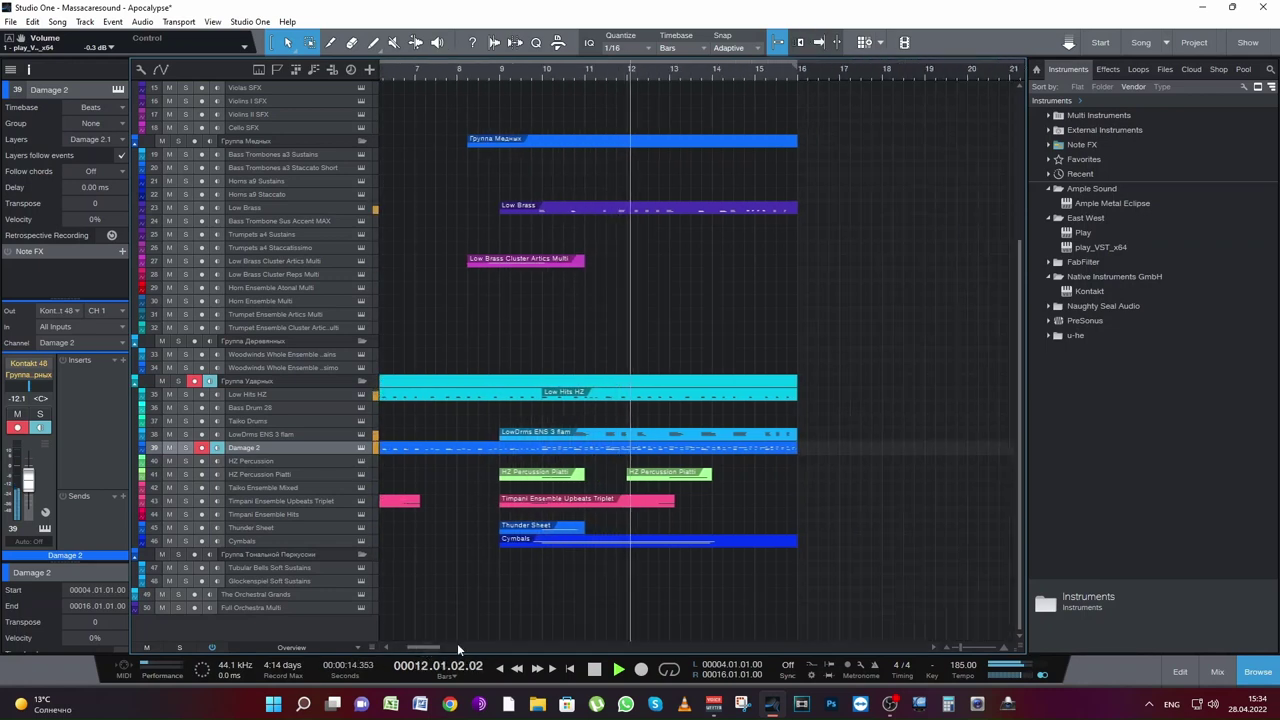
{"action": "scroll", "coordinate": [907, 538], "scroll_direction": "up", "scroll_amount": 6}
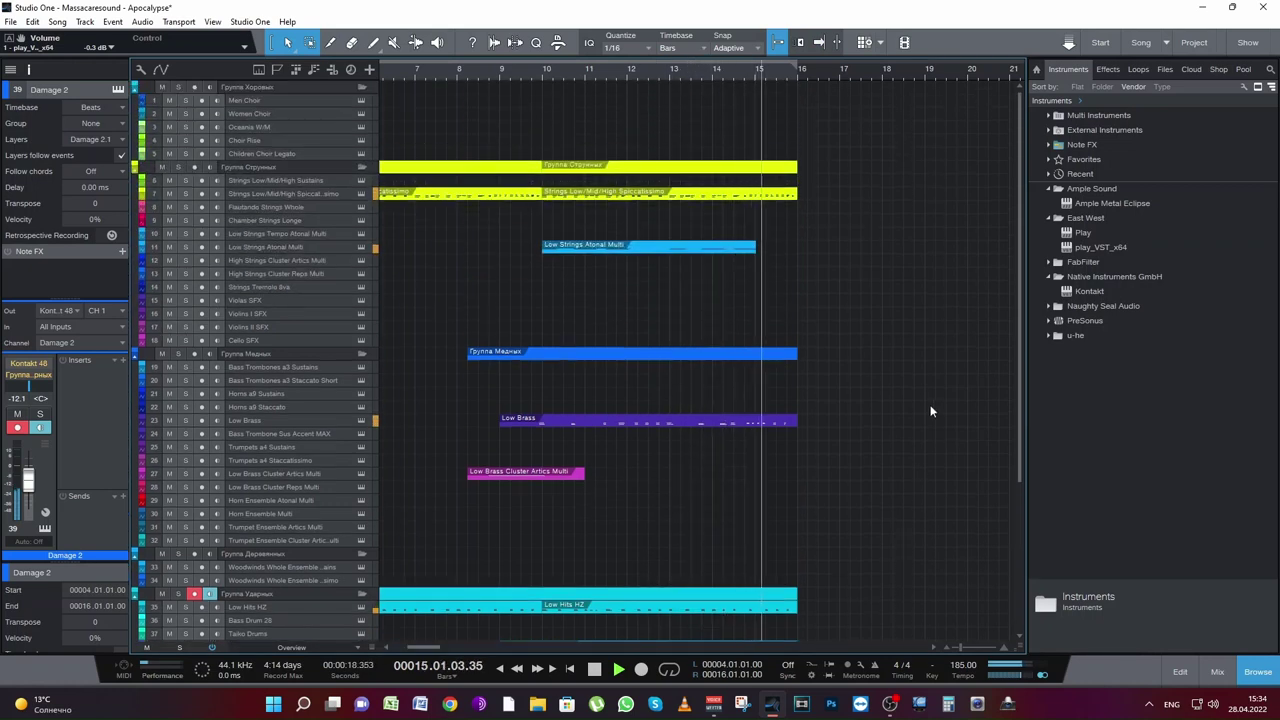
{"action": "key", "text": "space"}
{"action": "left_click", "coordinate": [546, 64]}
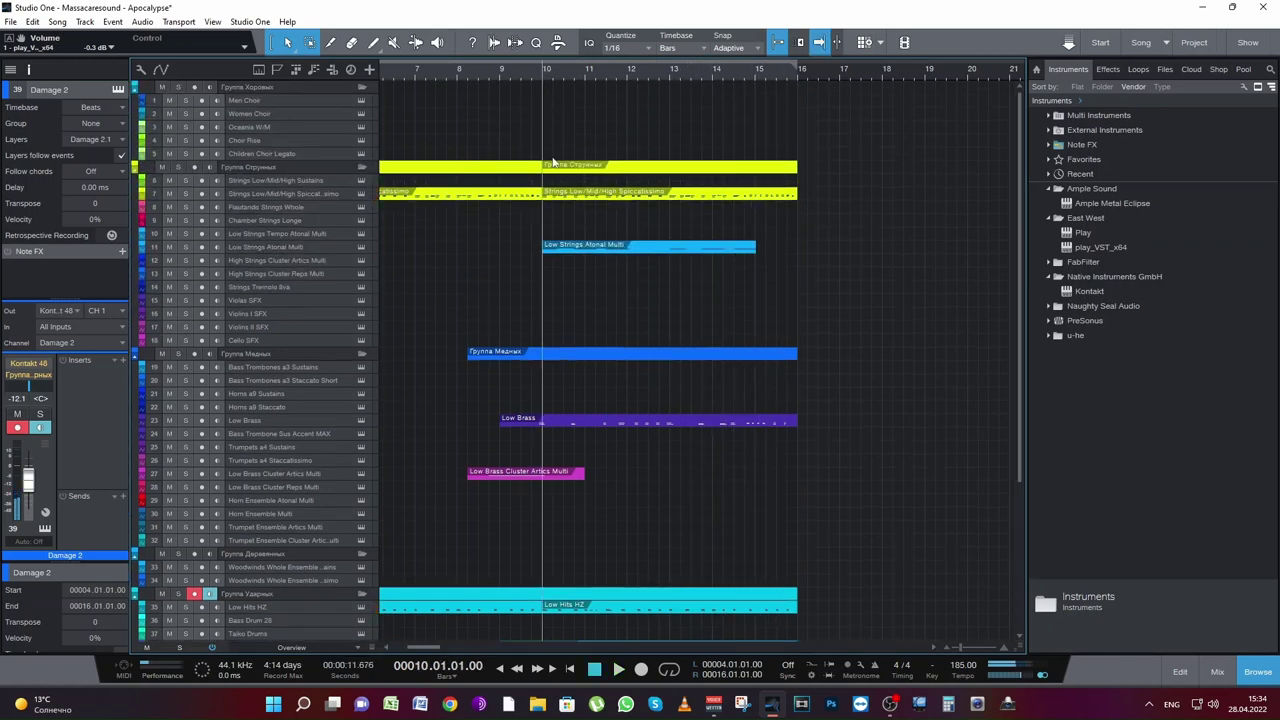
Step: Enlarge the Strings Low/Mid/High Spiccatissimo track and shorten its last event so it ends at bar 13
{"action": "left_click_drag", "start_coordinate": [312, 202], "coordinate": [361, 271]}
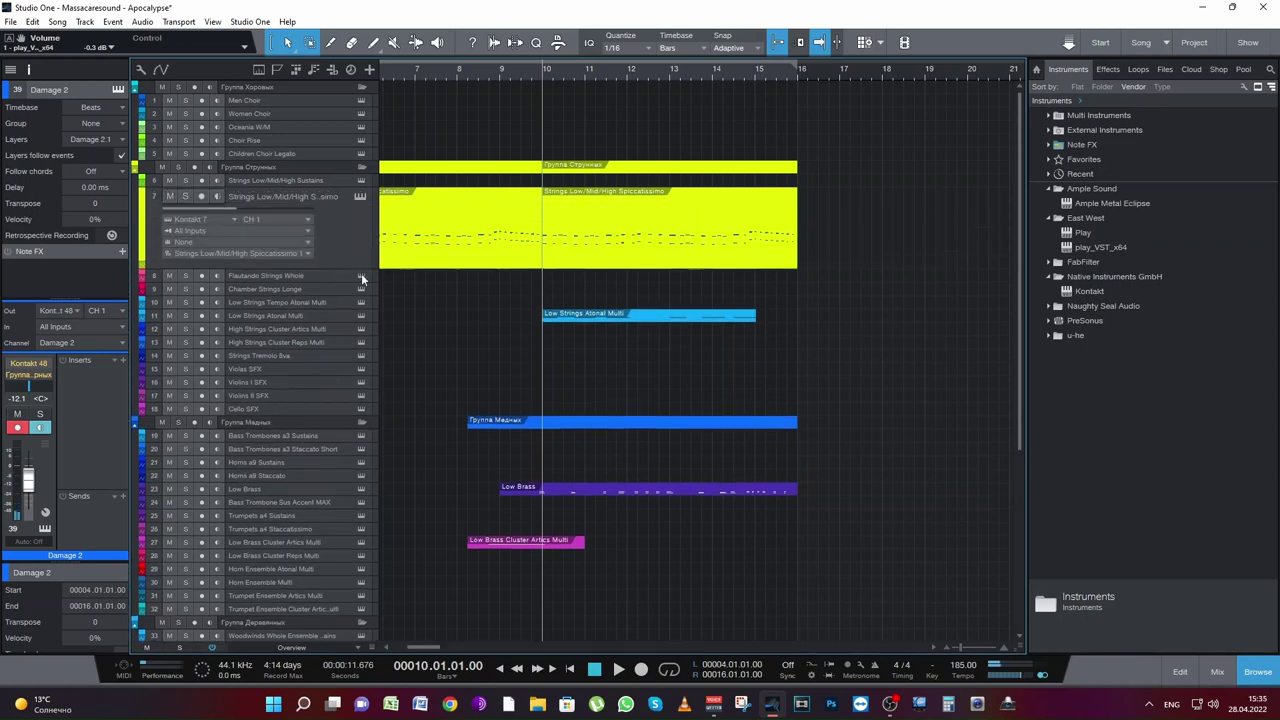
{"action": "left_click", "coordinate": [349, 220]}
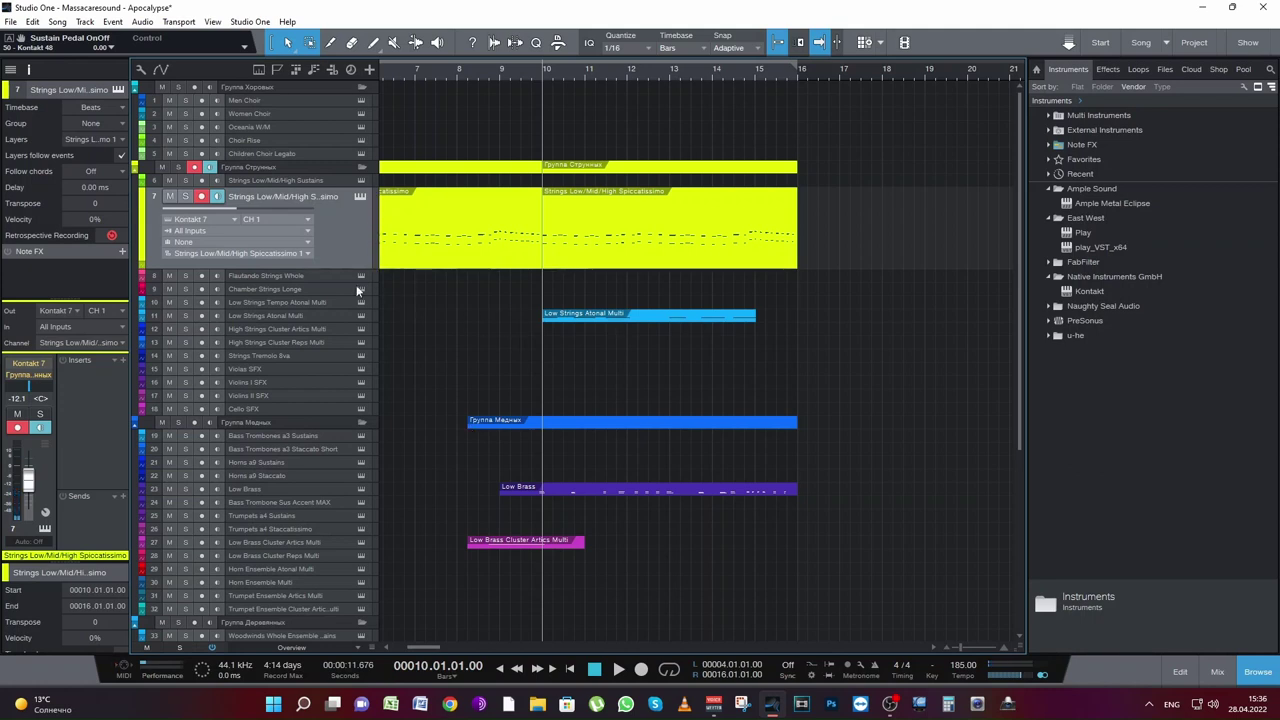
{"action": "scroll", "coordinate": [497, 366], "scroll_direction": "up", "scroll_amount": 2}
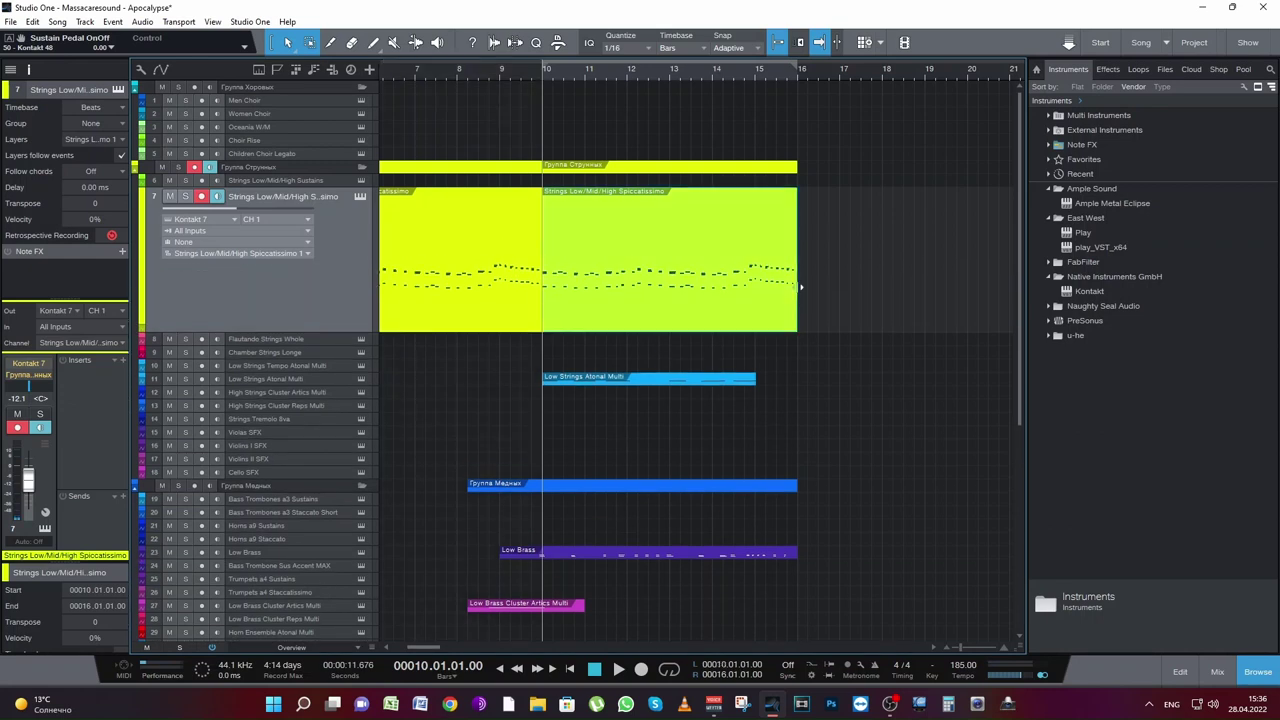
{"action": "left_click_drag", "start_coordinate": [790, 295], "coordinate": [669, 300]}
{"action": "scroll", "coordinate": [755, 406], "scroll_direction": "down", "scroll_amount": 2}
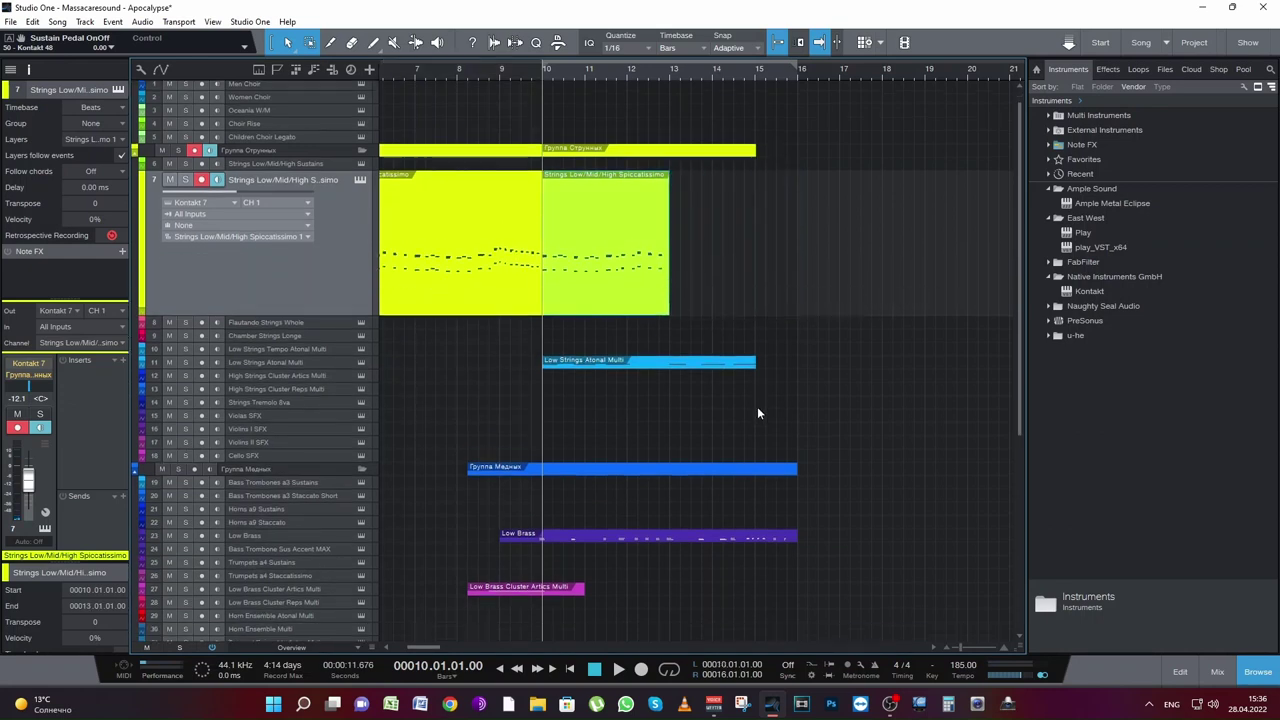
Step: Enlarge the Low Brass track and delete the notes from bar 13 onward in its event
{"action": "left_click_drag", "start_coordinate": [297, 509], "coordinate": [644, 590]}
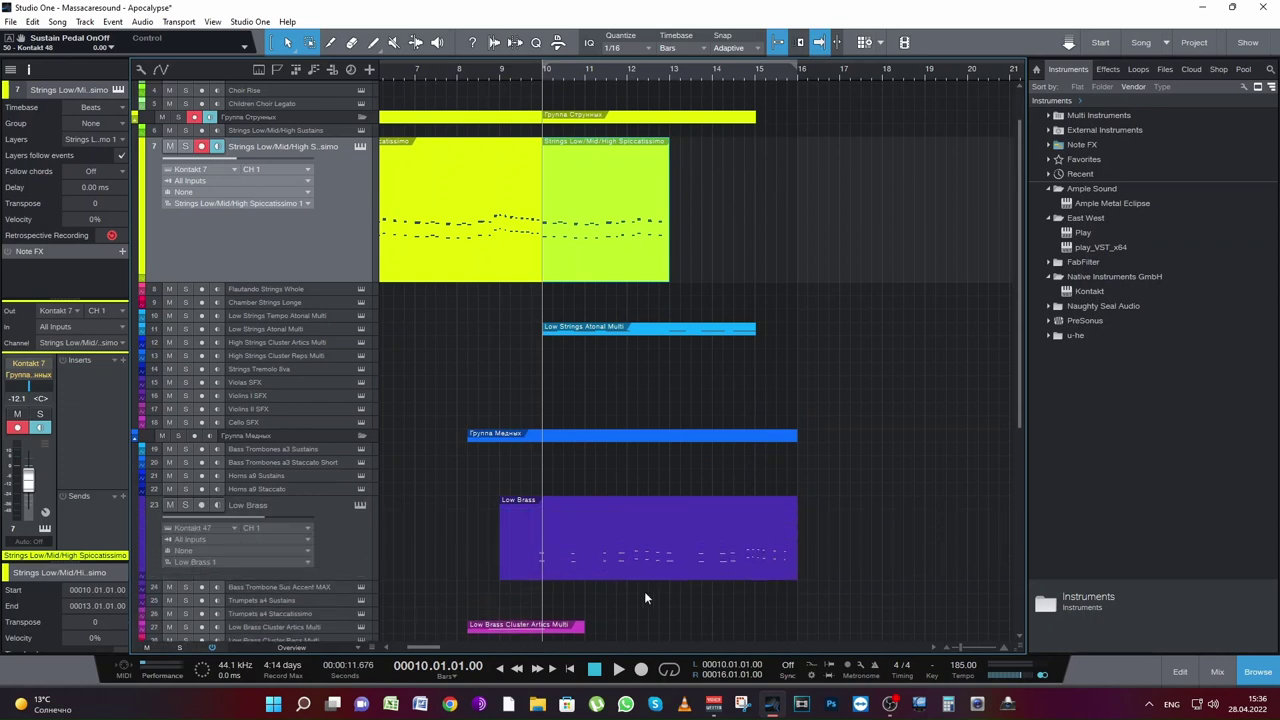
{"action": "mouse_move", "coordinate": [797, 545]}
{"action": "left_mouse_down"}
{"action": "mouse_move", "coordinate": [754, 545]}
{"action": "mouse_move", "coordinate": [797, 545]}
{"action": "left_mouse_up"}
{"action": "double_click", "coordinate": [685, 562]}
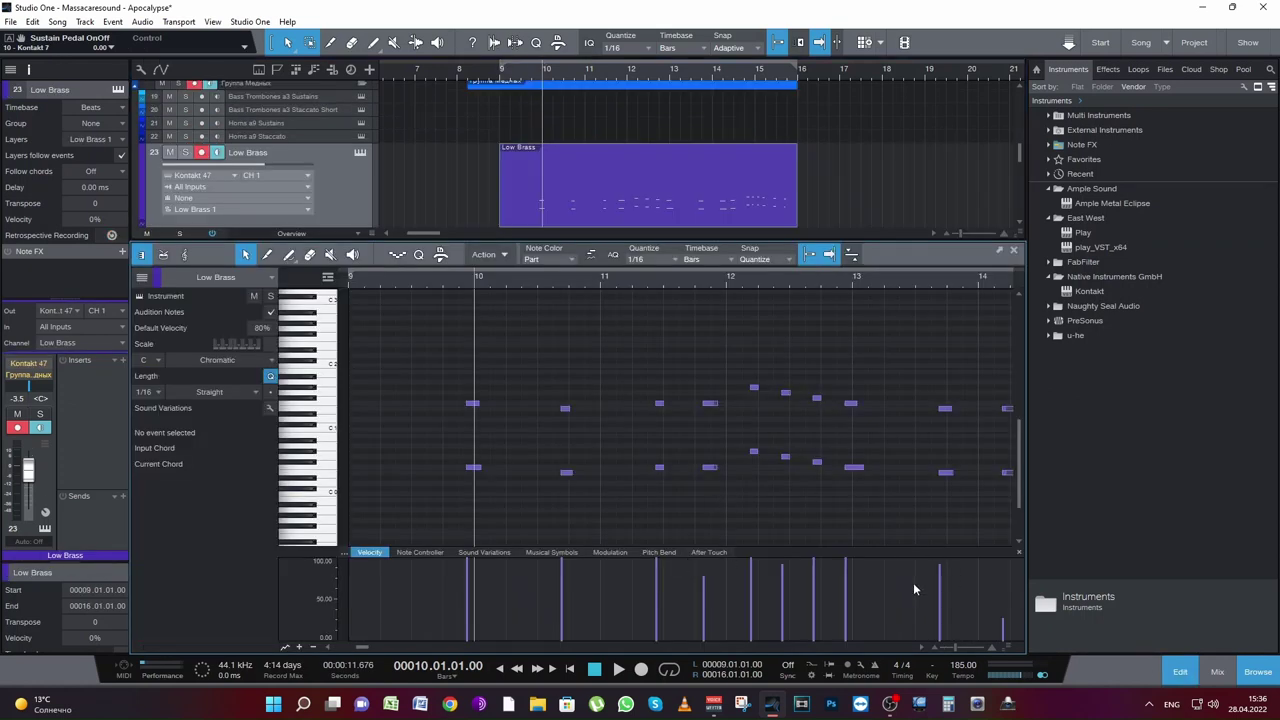
{"action": "left_click_drag", "start_coordinate": [837, 502], "coordinate": [958, 353]}
{"action": "key", "text": "Delete"}
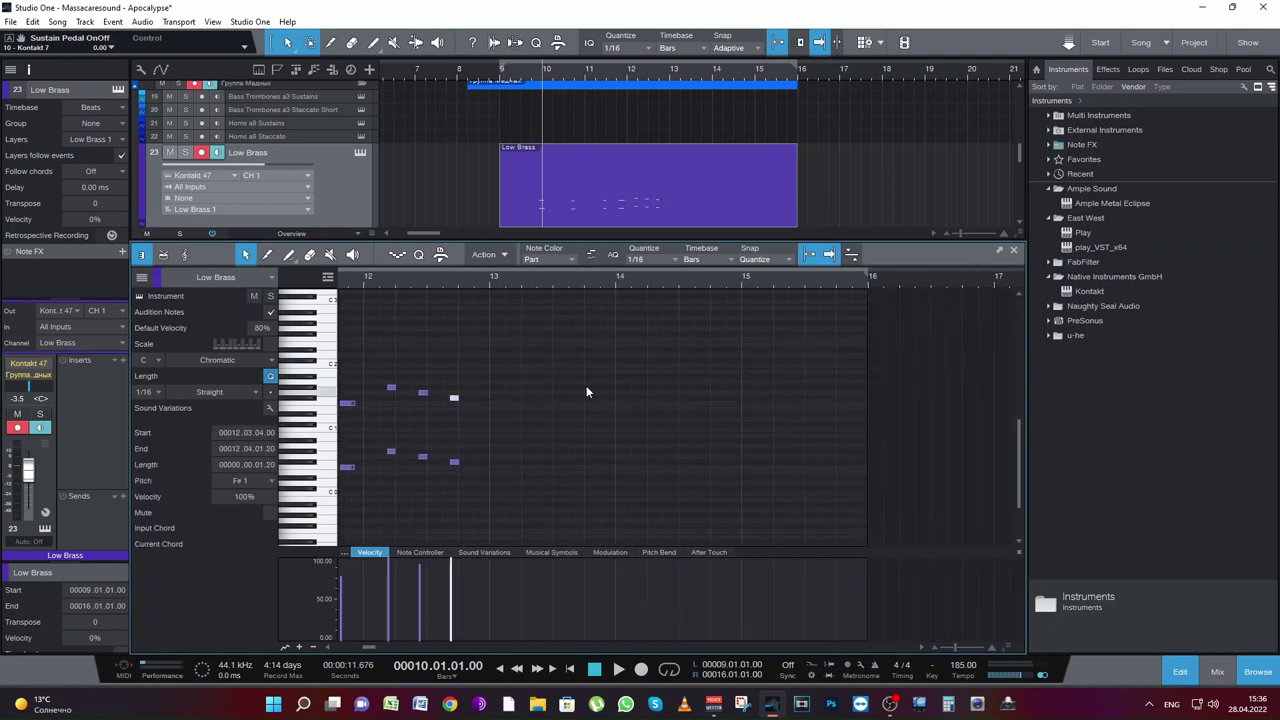
Step: Play the trimmed Low Brass passage from bar 10 and close the note editor
{"action": "key", "text": "space"}
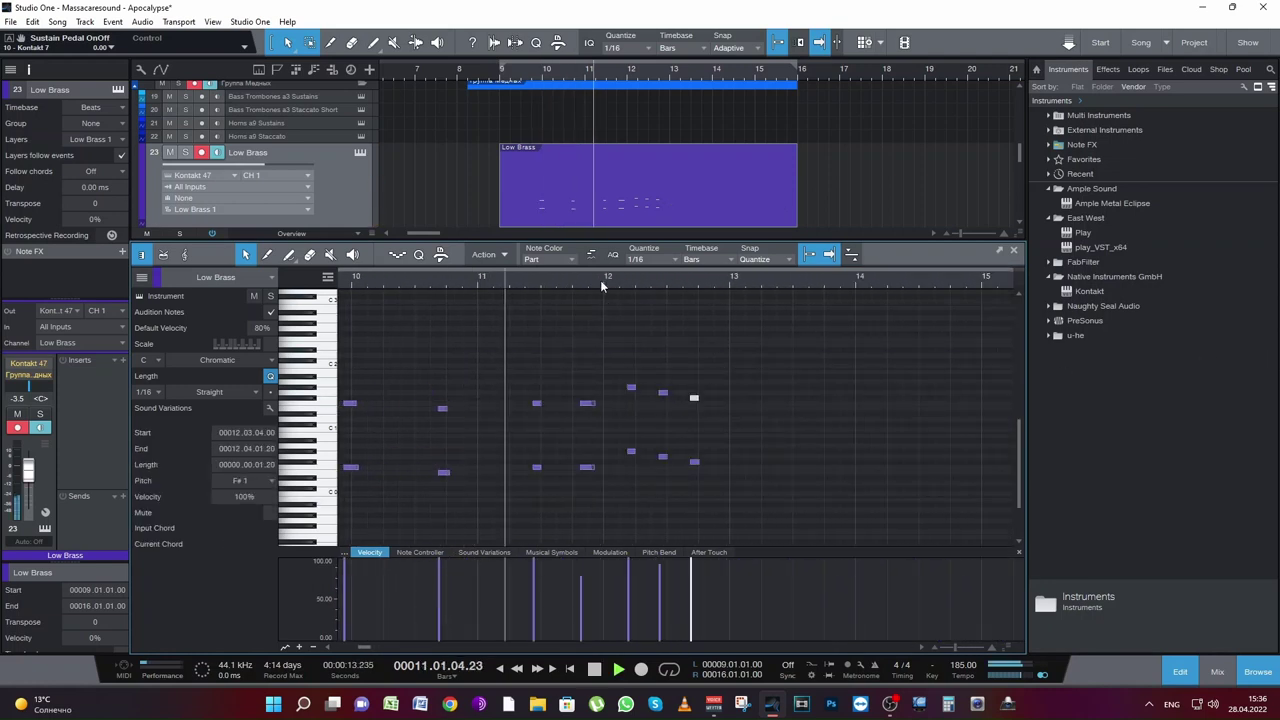
{"action": "key", "text": "space"}
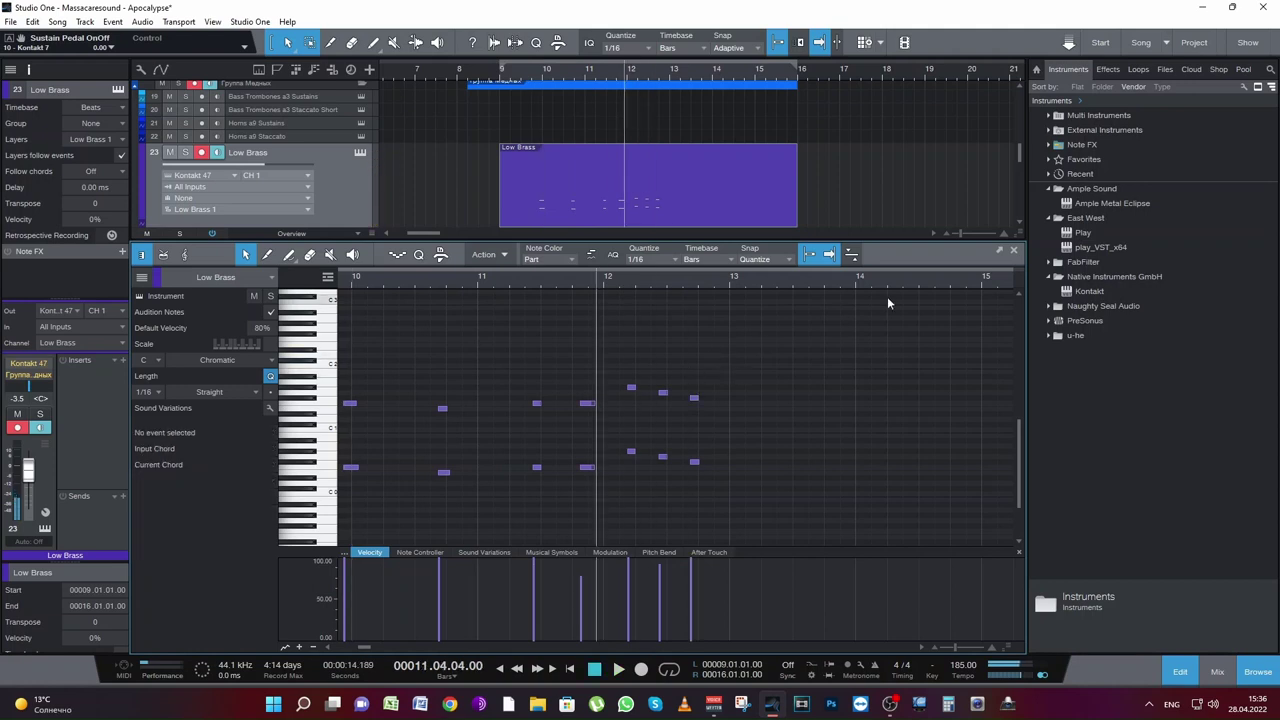
{"action": "left_click", "coordinate": [1013, 250]}
Step: Delete the Low Strings Atonal Multi notes from bar 13 onward, close the note editor and save the song
{"action": "scroll", "coordinate": [800, 350], "scroll_direction": "up", "scroll_amount": 8}
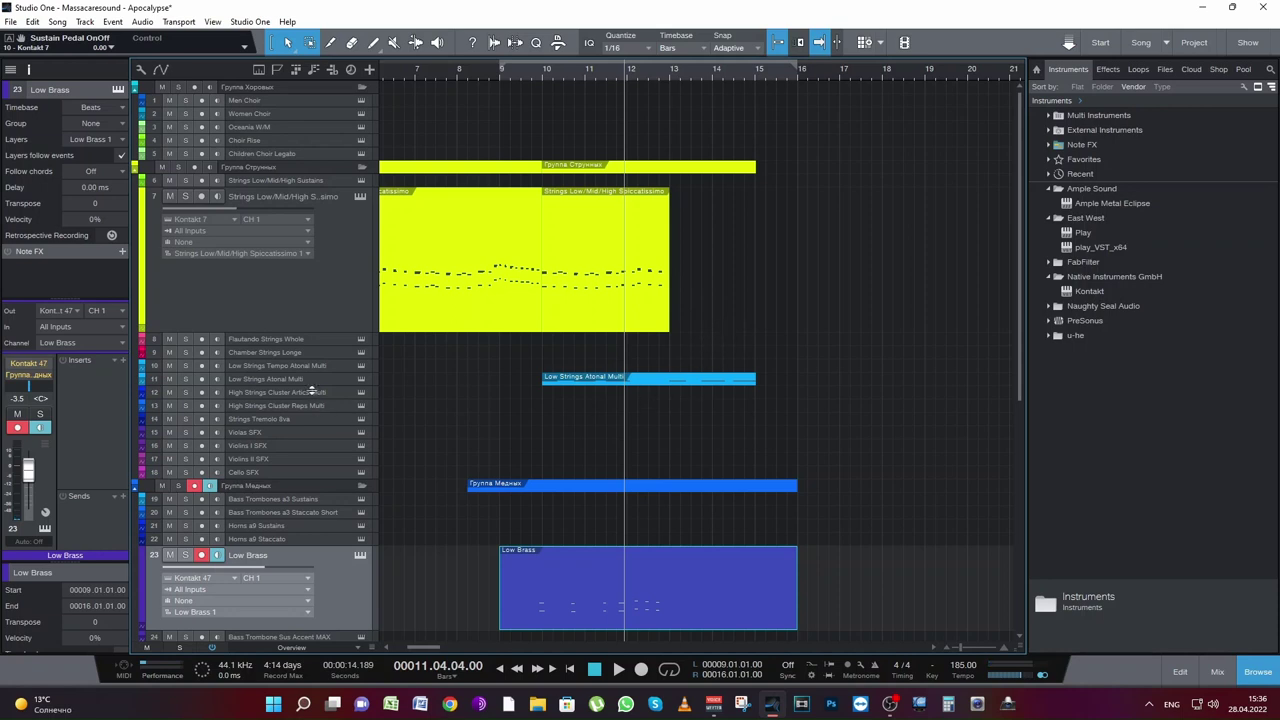
{"action": "left_click_drag", "start_coordinate": [310, 385], "coordinate": [310, 421]}
{"action": "left_click", "coordinate": [707, 403]}
{"action": "double_click", "coordinate": [695, 401]}
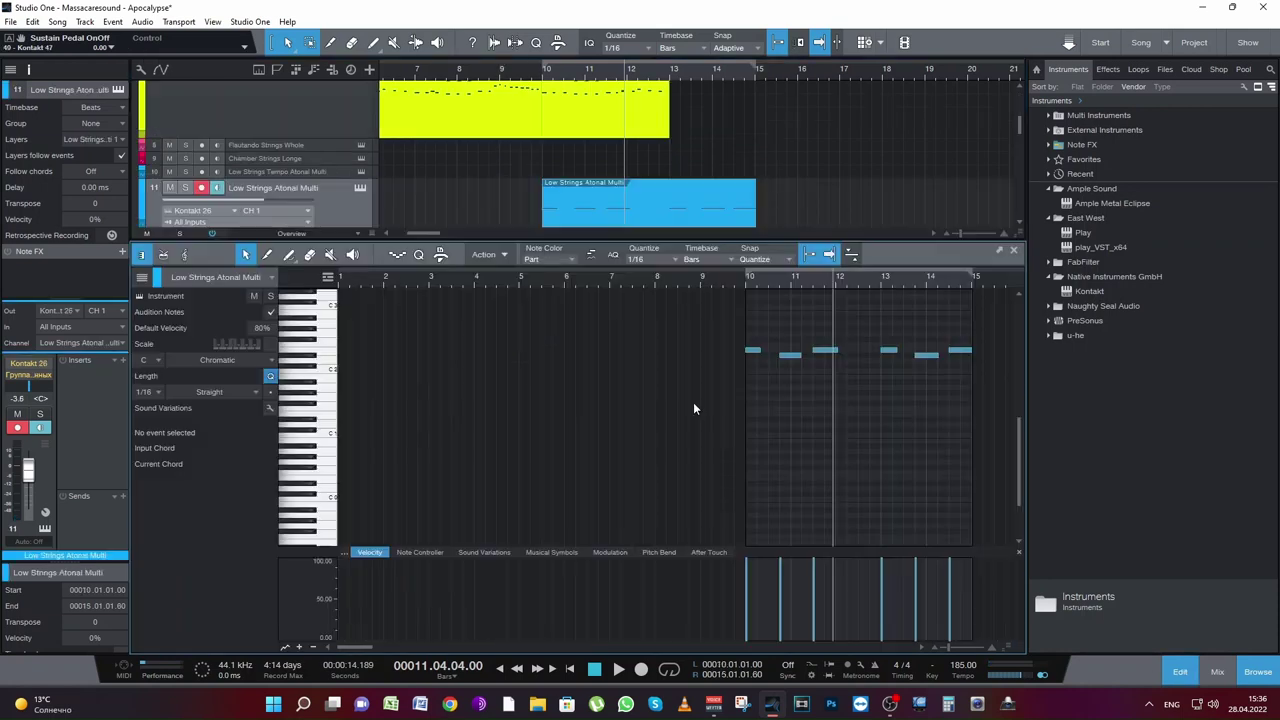
{"action": "left_click_drag", "start_coordinate": [866, 407], "coordinate": [992, 341]}
{"action": "key", "text": "Delete"}
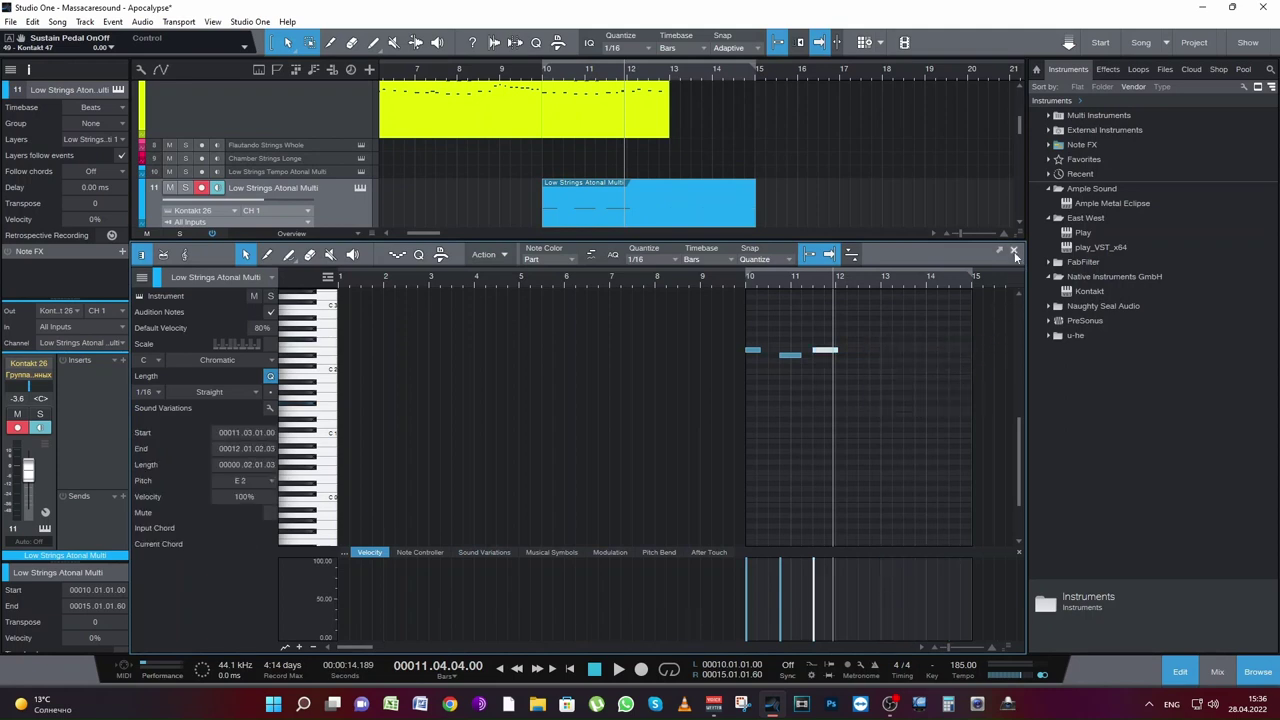
{"action": "left_click", "coordinate": [1013, 249]}
{"action": "key", "text": "ctrl+s"}
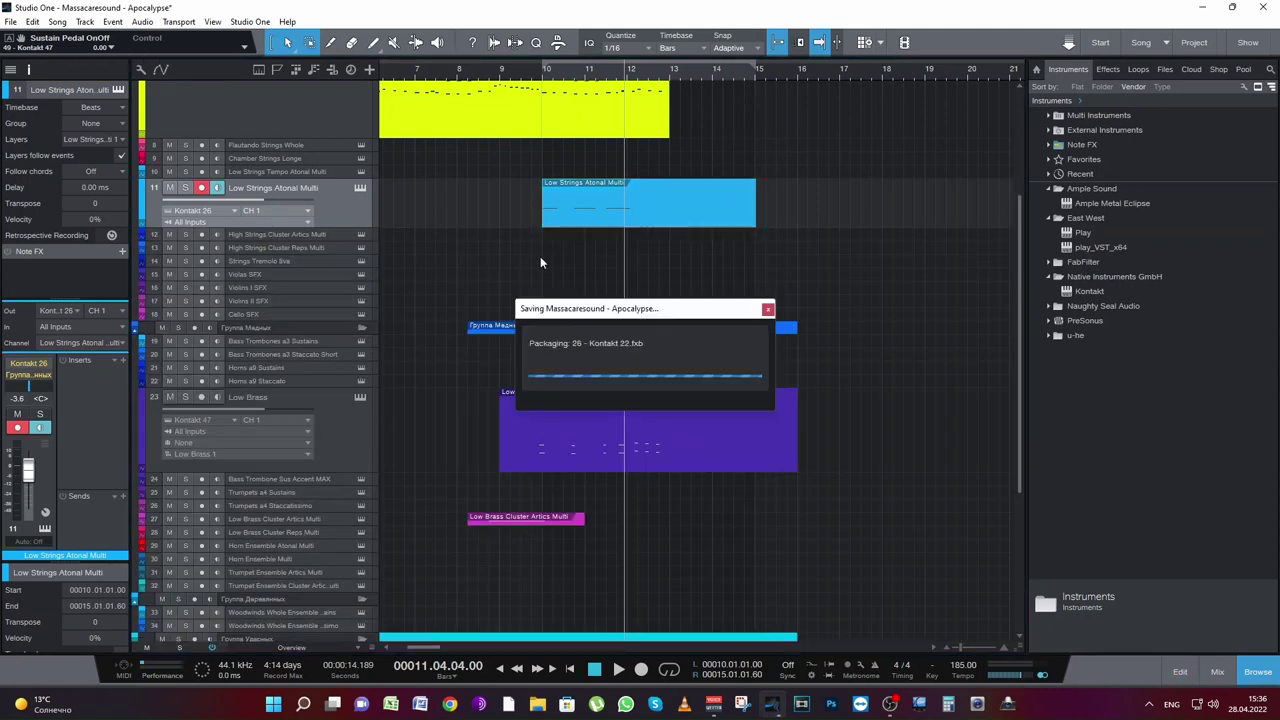
Step: Select the Strings Low/Mid/High Spiccatissimo track for playing and audition the arrangement from bar 10
{"action": "scroll", "coordinate": [574, 260], "scroll_direction": "up", "scroll_amount": 5}
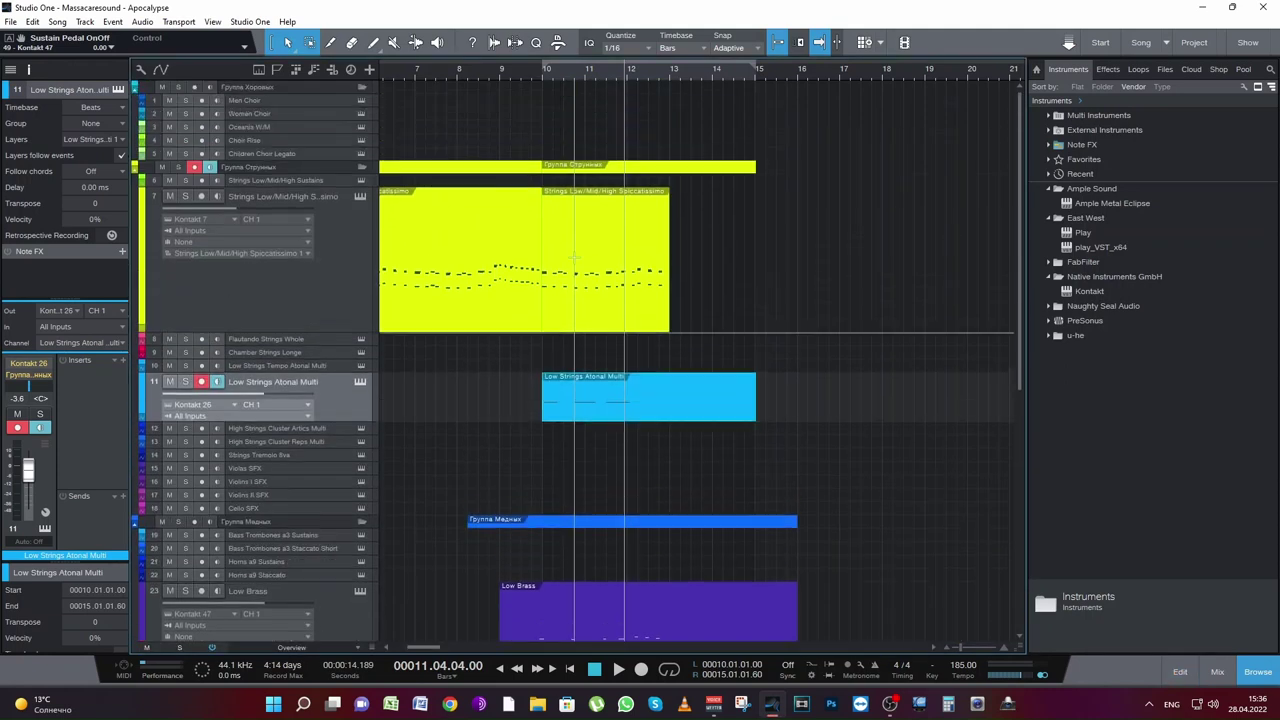
{"action": "left_click", "coordinate": [545, 75]}
{"action": "left_click", "coordinate": [349, 288]}
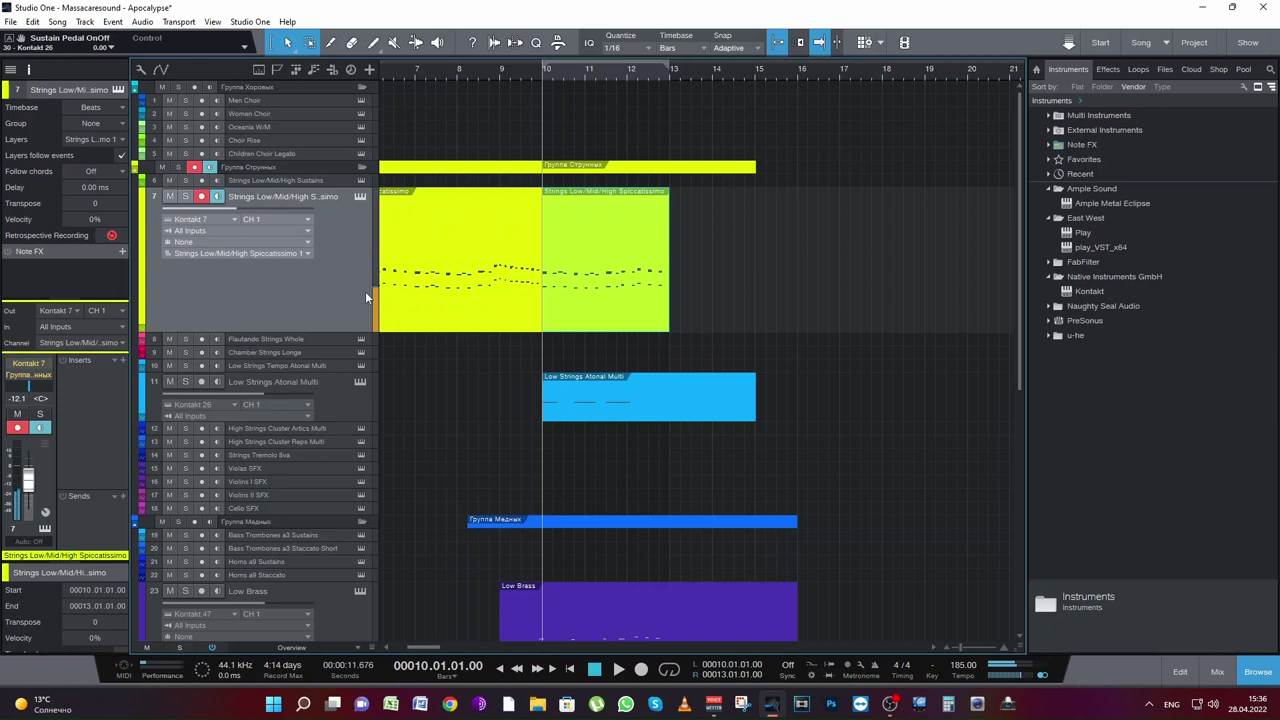
{"action": "key", "text": "space"}
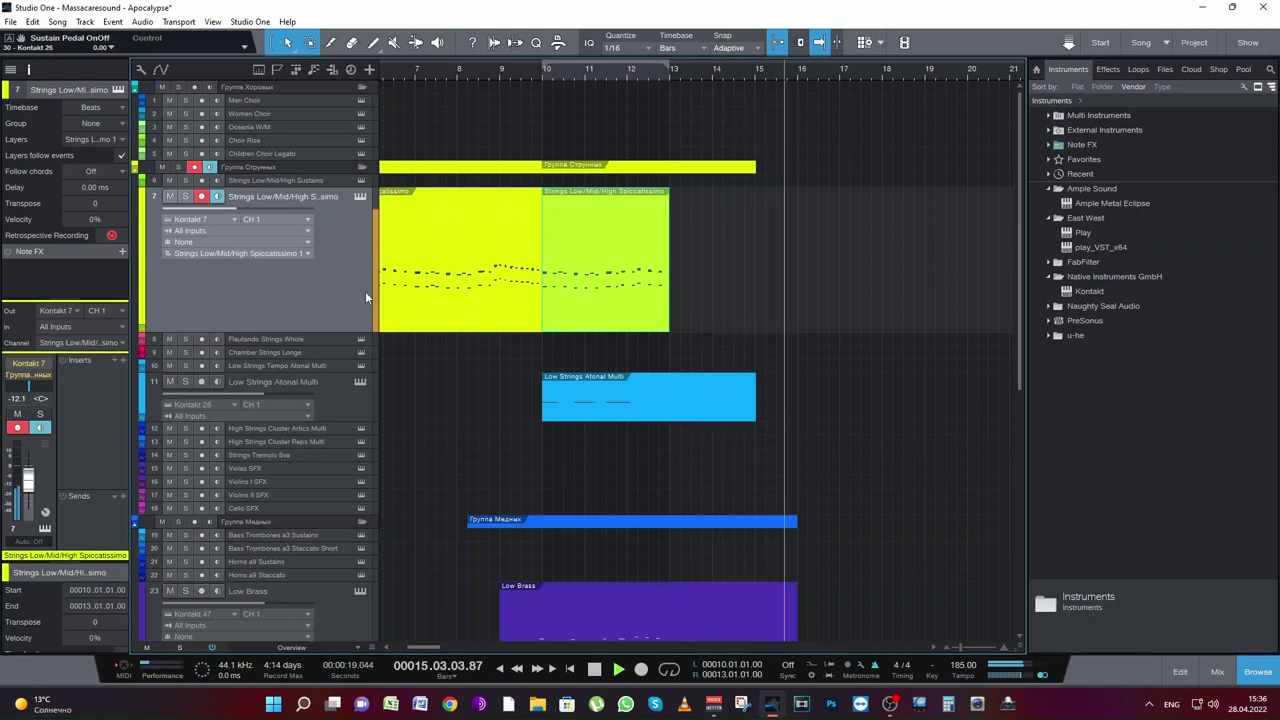
{"action": "key", "text": "space"}
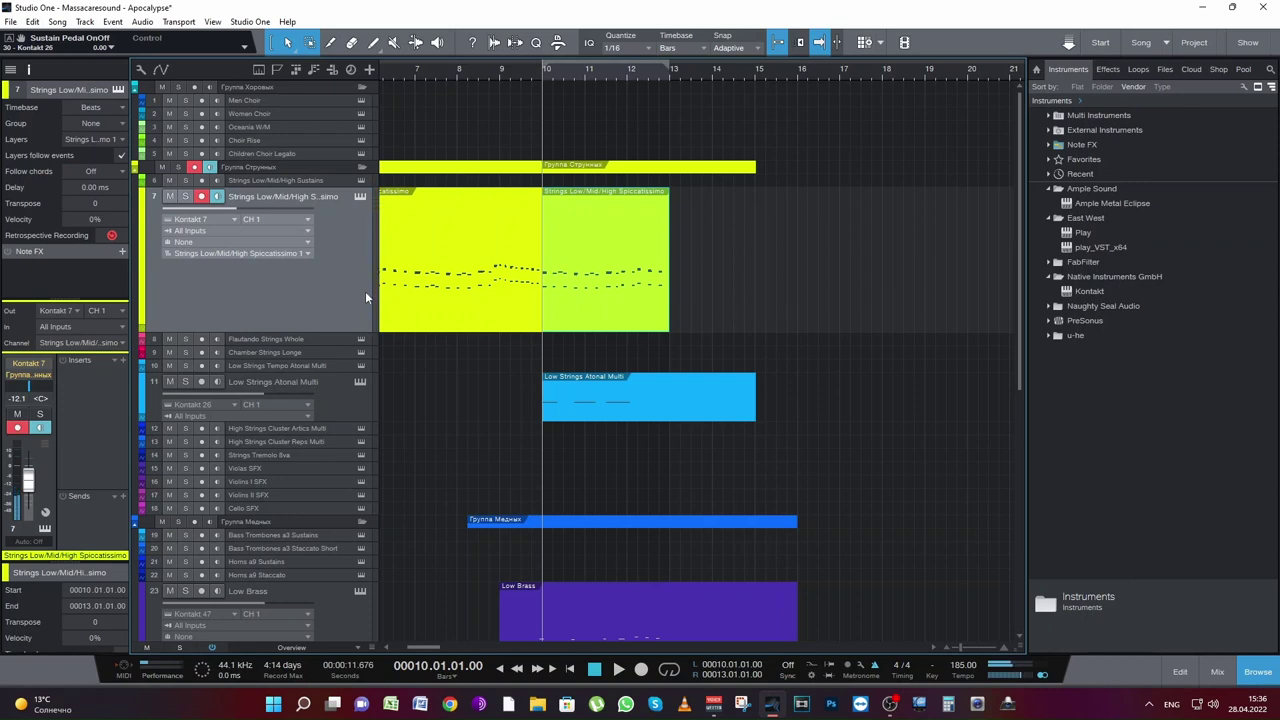
Step: Record a continuation of the Strings Low/Mid/High Spiccatissimo phrase from bar 13, extending its event to bar 15
{"action": "key", "text": "KP_Multiply"}
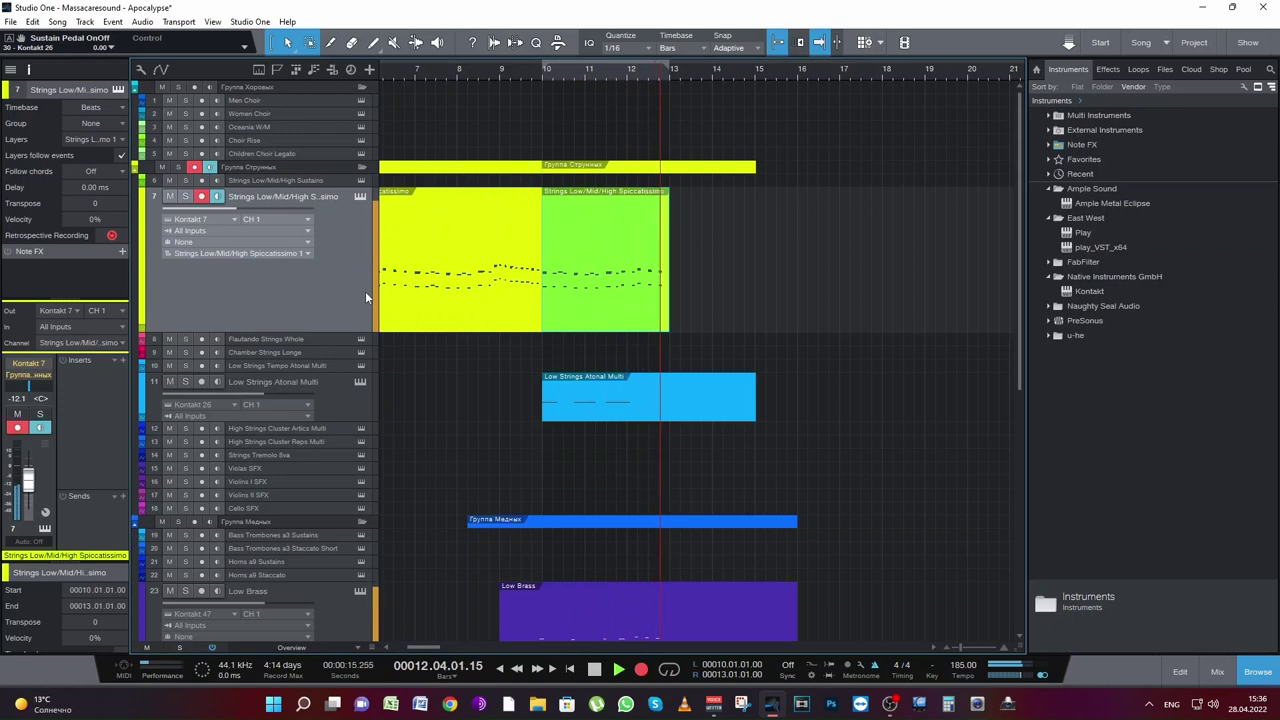
{"action": "key", "text": "space"}
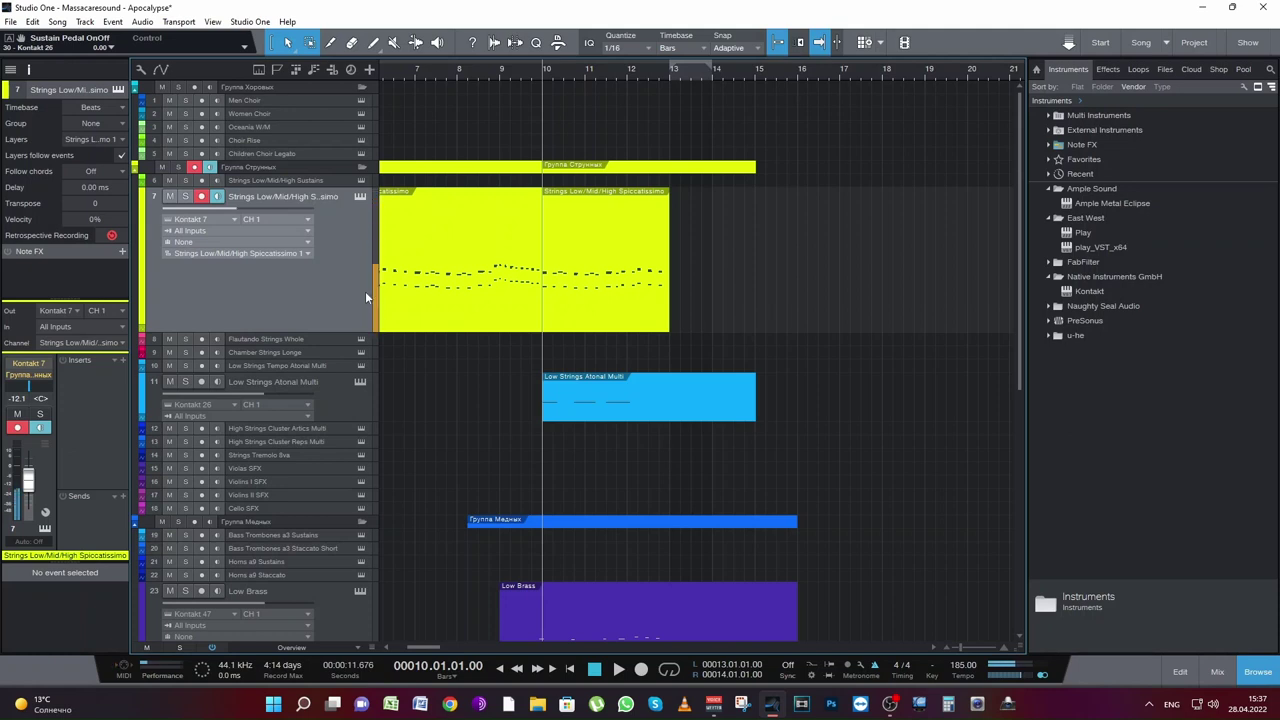
{"action": "key", "text": "KP_Multiply"}
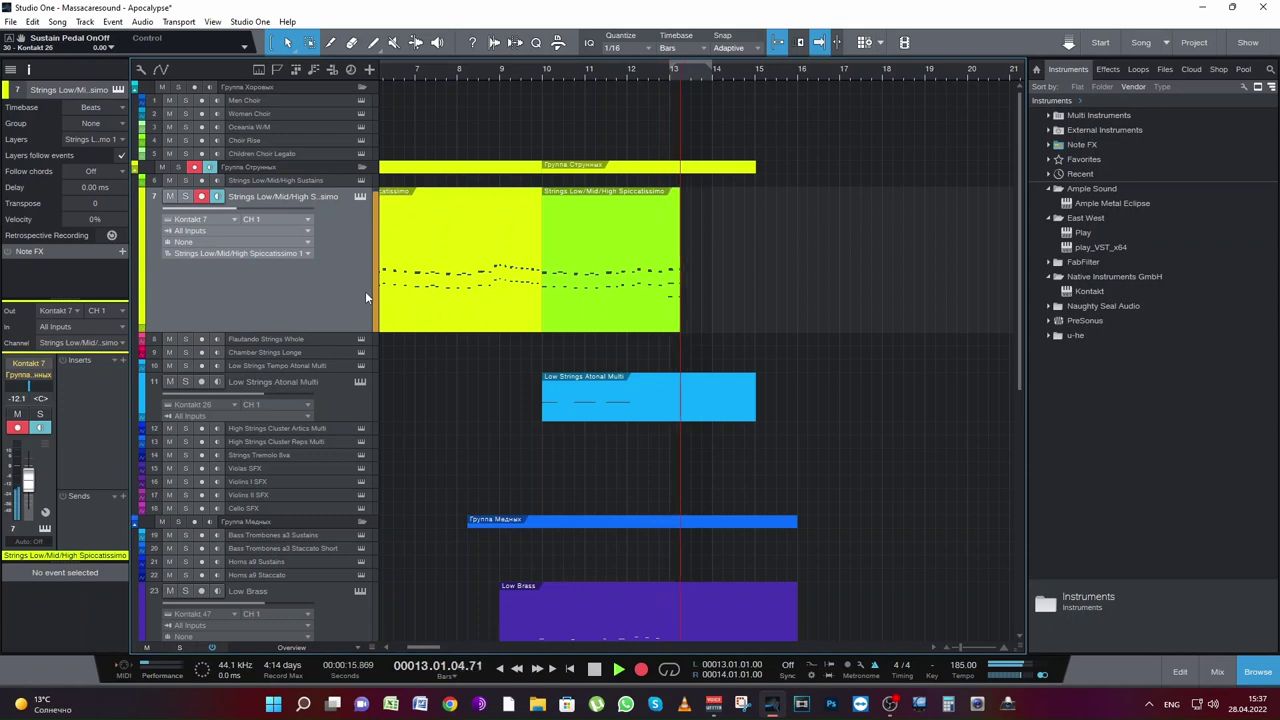
{"action": "key", "text": "space"}
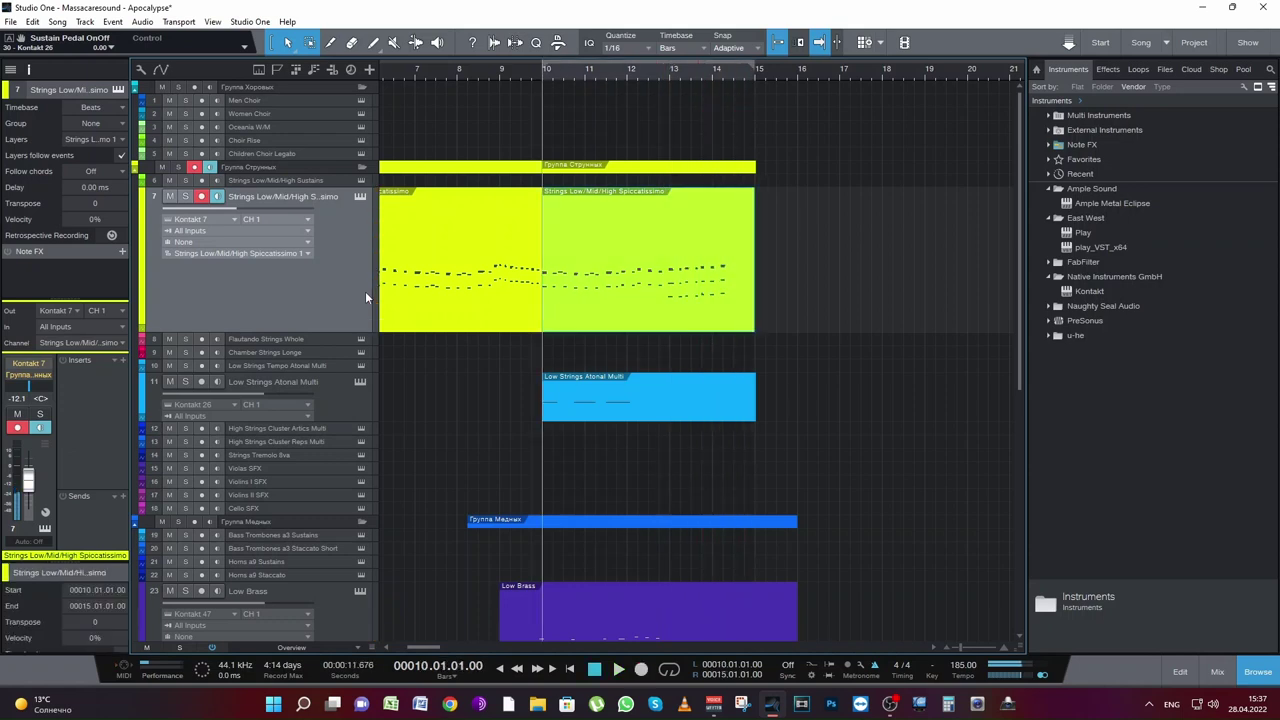
Step: Delete the lowest-octave notes of the newly recorded strings phrase and shift its remaining notes to start at 13.01.01.00
{"action": "double_click", "coordinate": [697, 302]}
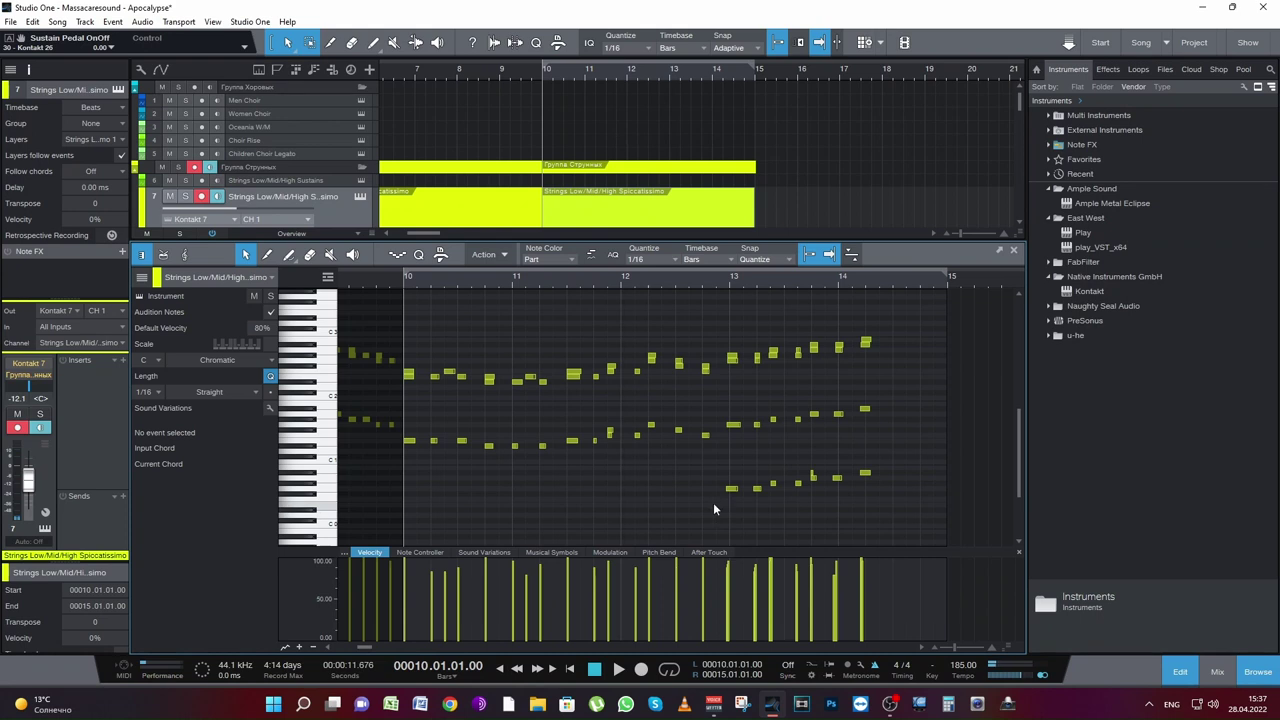
{"action": "left_click_drag", "start_coordinate": [721, 510], "coordinate": [906, 464]}
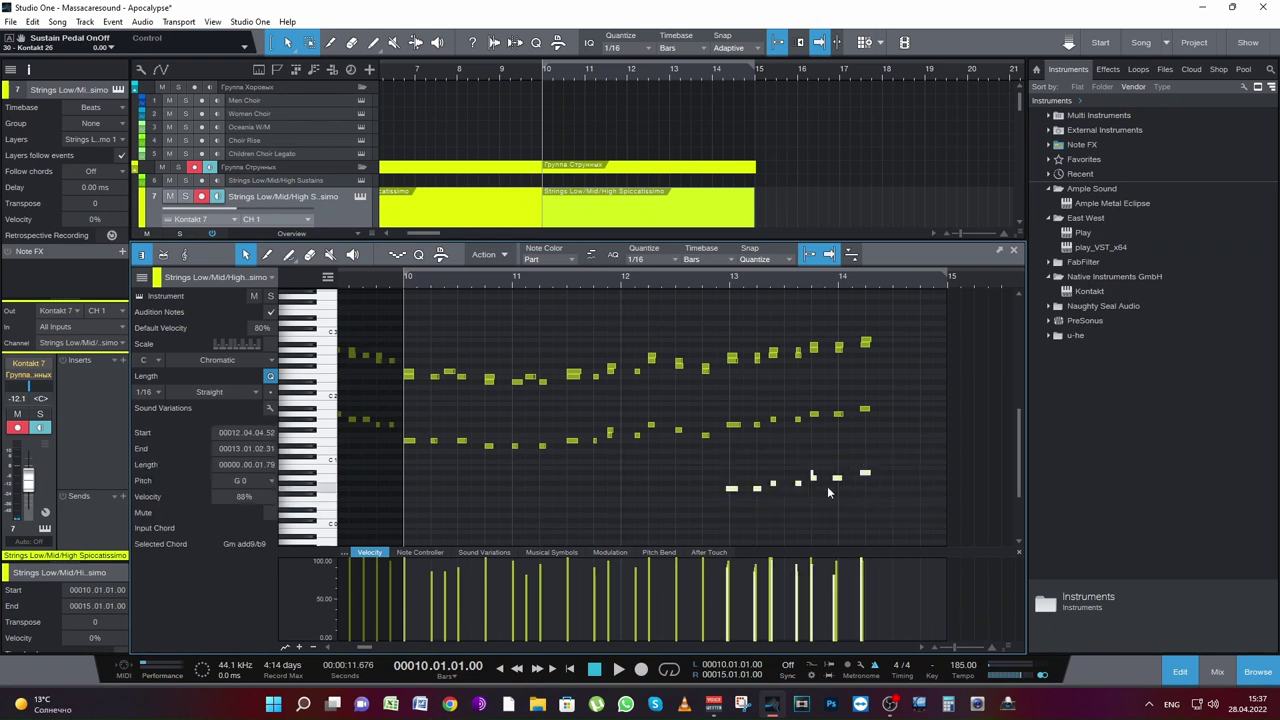
{"action": "left_click_drag", "start_coordinate": [732, 488], "coordinate": [736, 434]}
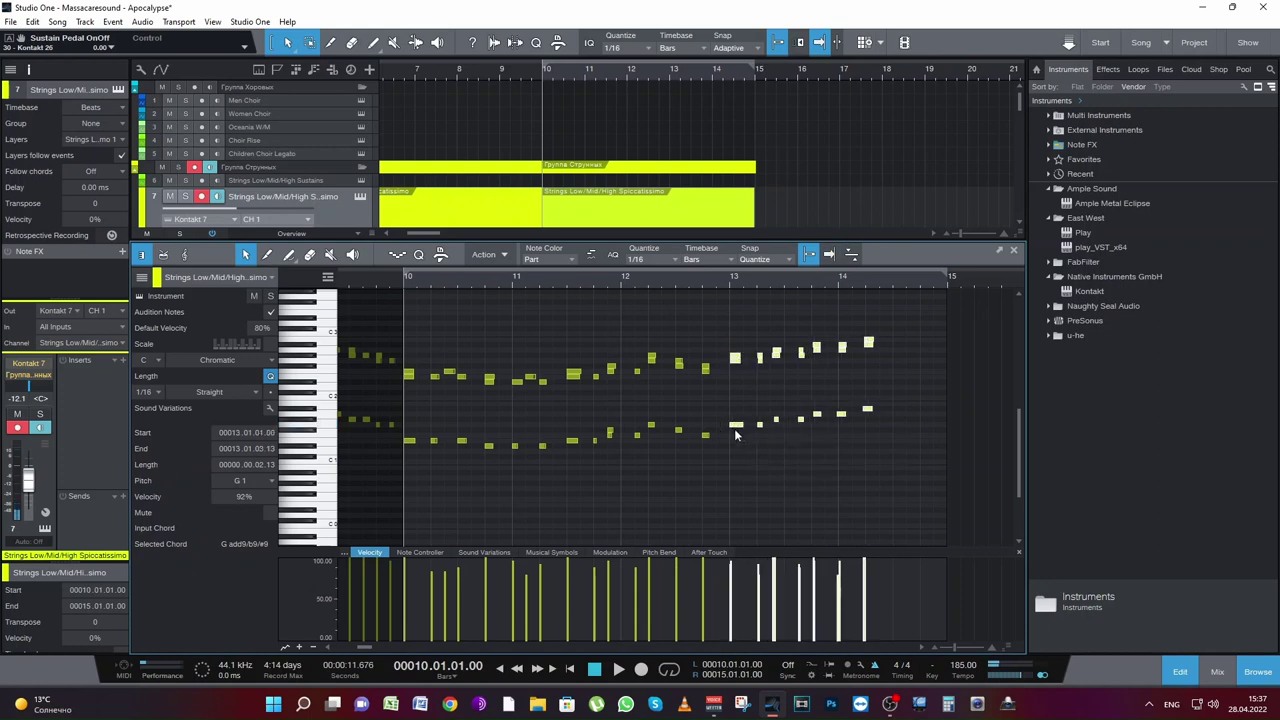
Step: Play the edited strings phrase from just before bar 13, soloing the track temporarily to check it
{"action": "left_click", "coordinate": [726, 277]}
{"action": "key", "text": "space"}
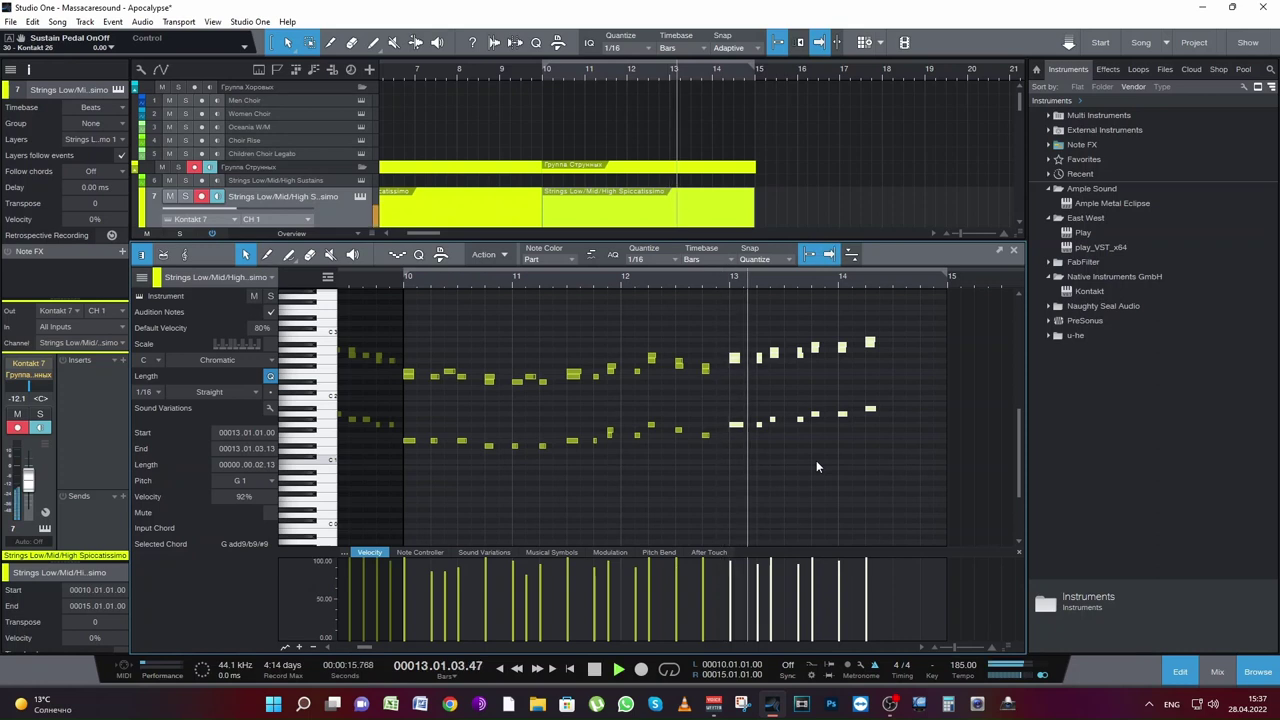
{"action": "left_click", "coordinate": [186, 196]}
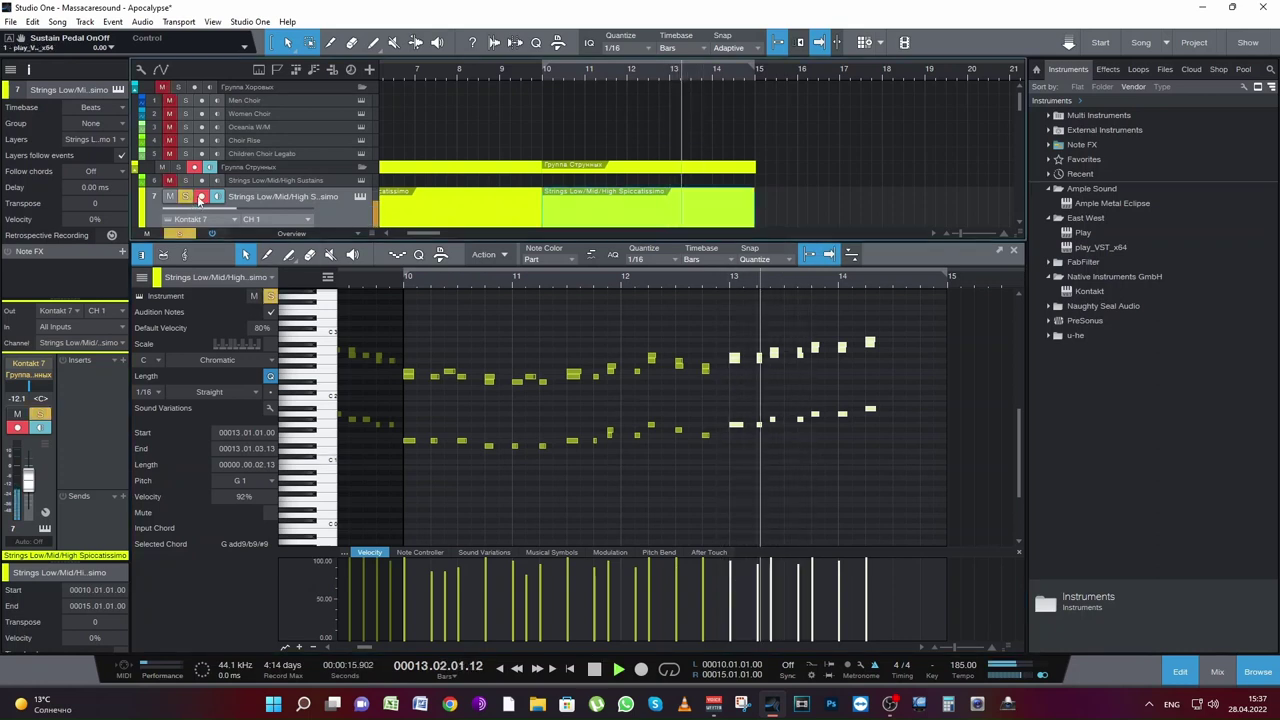
{"action": "key", "text": "space"}
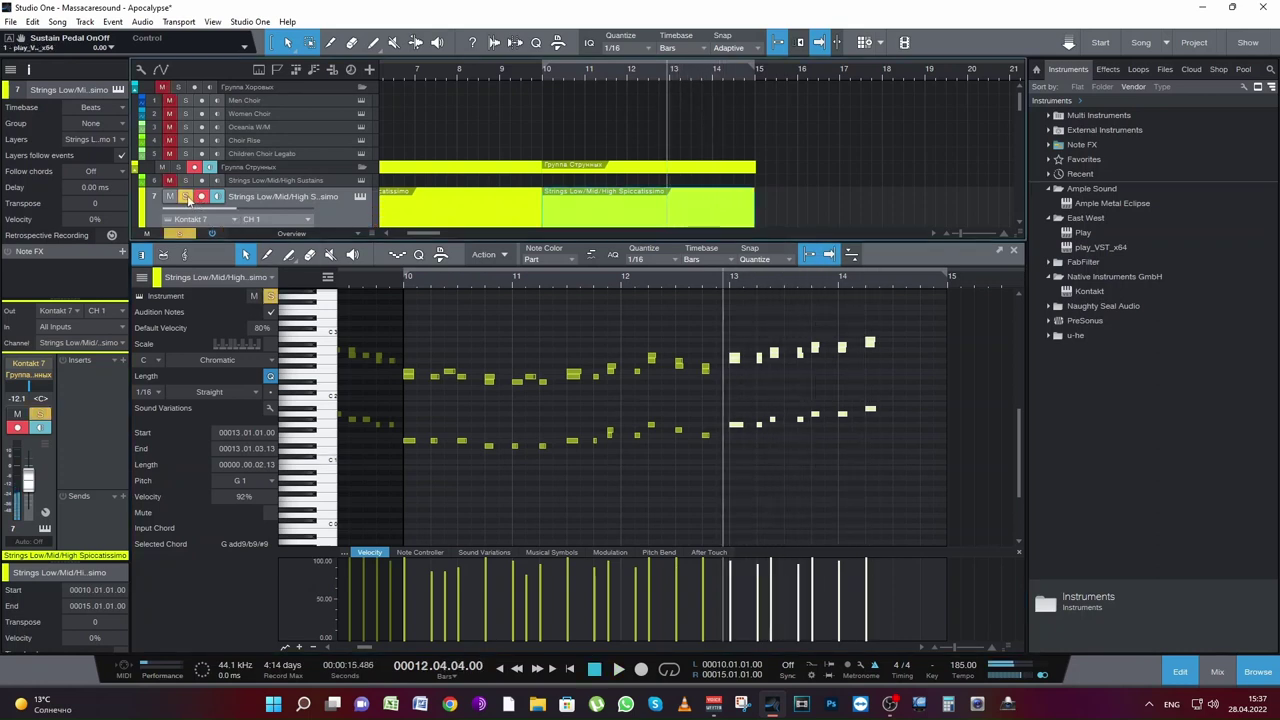
{"action": "left_click", "coordinate": [187, 197]}
Step: Record additional Strings Low/Mid/High Spiccatissimo notes in the second half of bar 14
{"action": "left_click", "coordinate": [786, 463]}
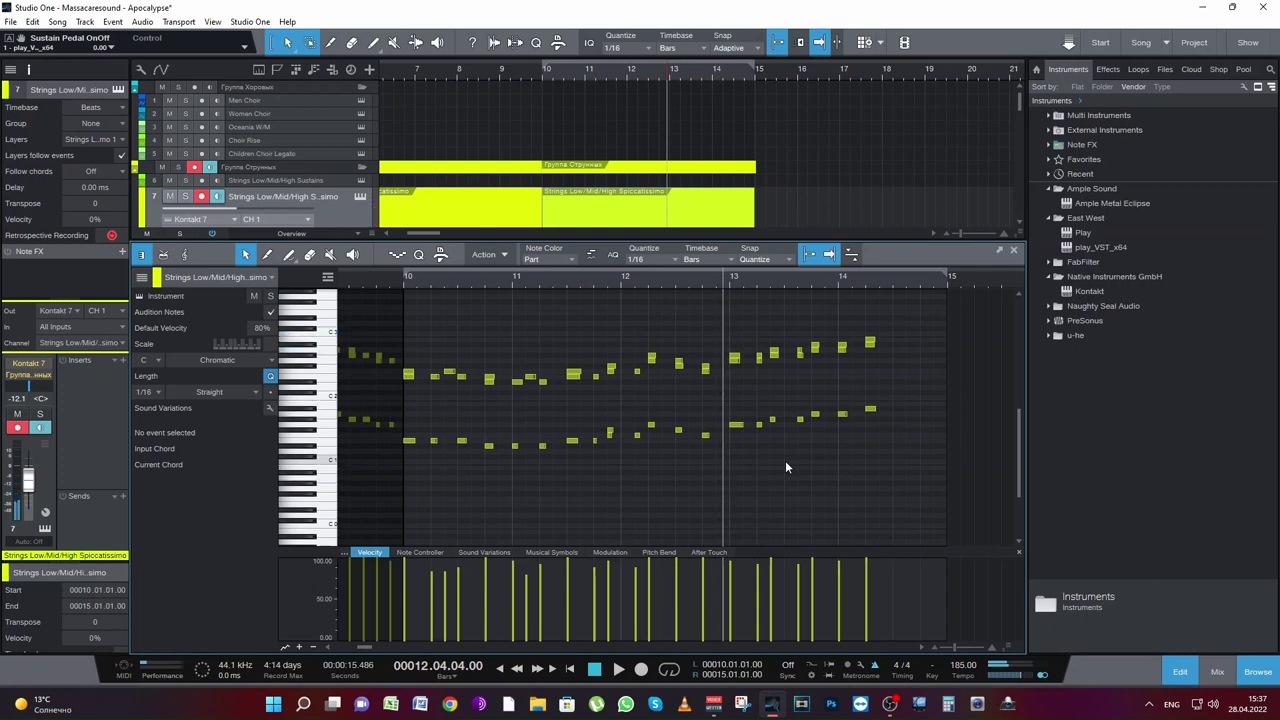
{"action": "key", "text": "KP_Multiply"}
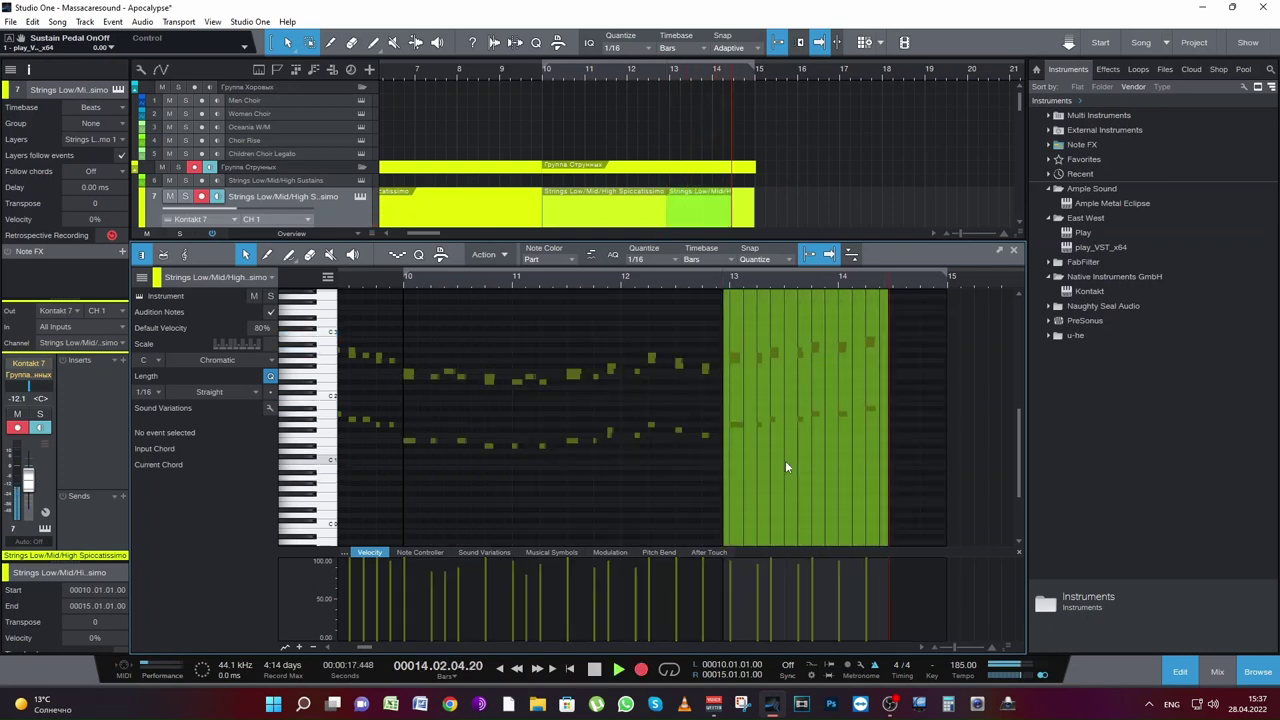
{"action": "key", "text": "space"}
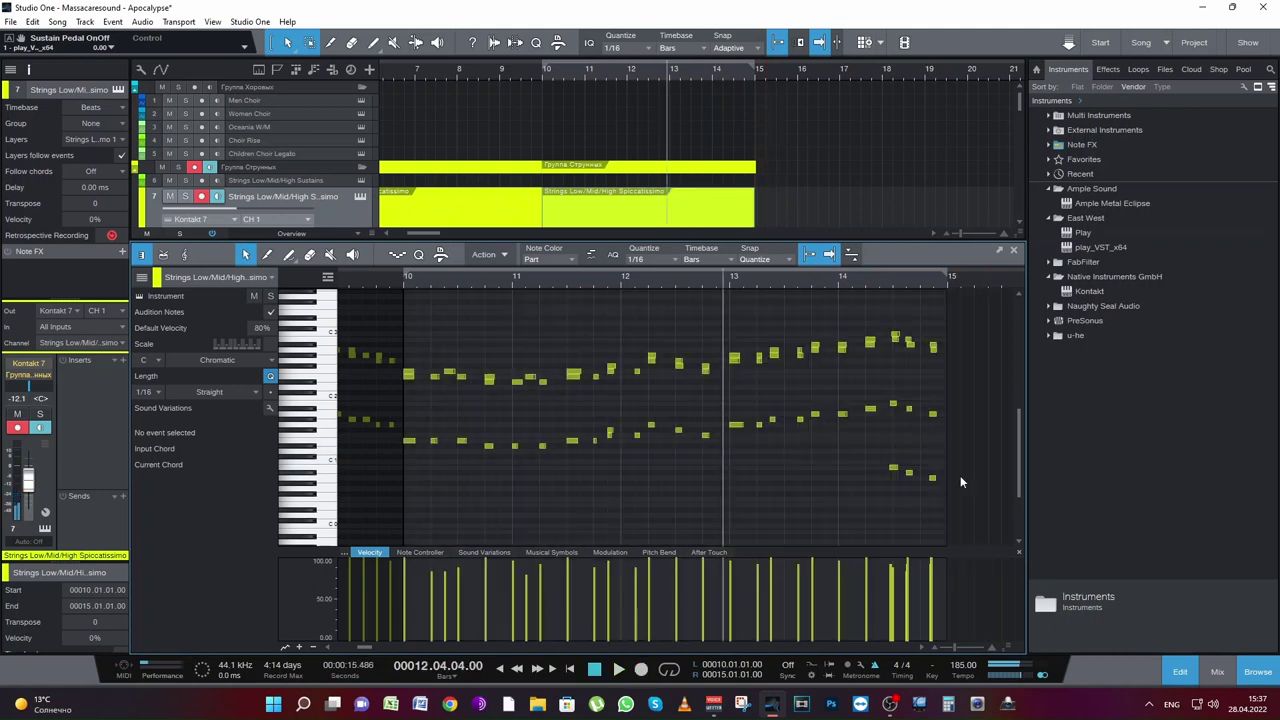
Step: Select the newly recorded notes at the end of bar 14 and shift them to start at 14.03.01.00
{"action": "left_click_drag", "start_coordinate": [962, 508], "coordinate": [888, 316]}
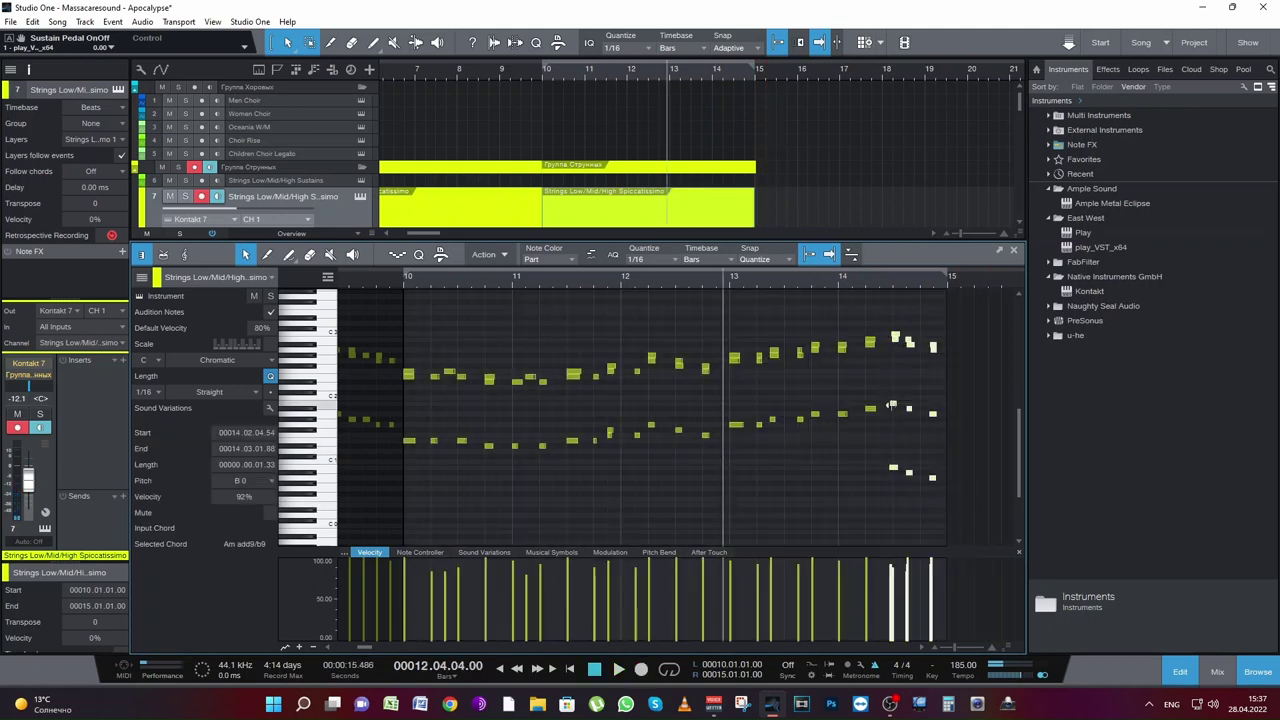
{"action": "left_click_drag", "start_coordinate": [893, 407], "coordinate": [897, 408]}
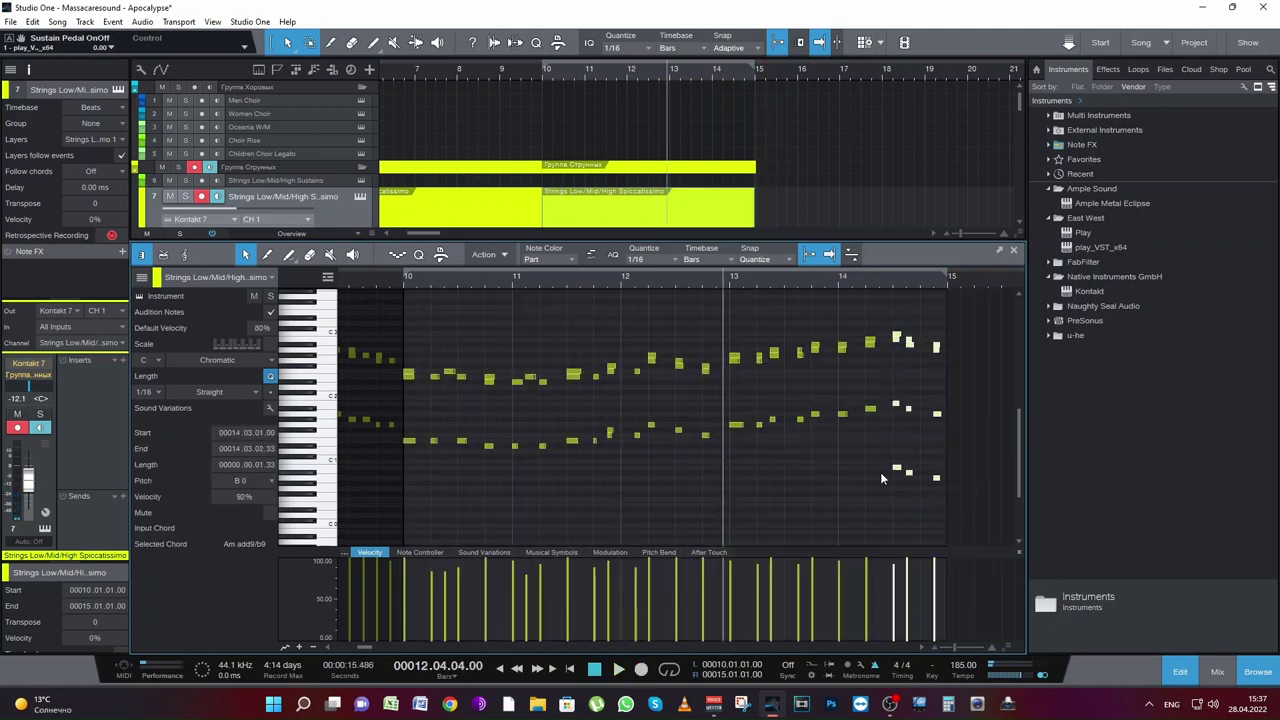
Step: Delete the lowest-octave notes in the second half of bar 14 and play the result up to 14.03
{"action": "left_click_drag", "start_coordinate": [880, 472], "coordinate": [976, 466]}
{"action": "key", "text": "Delete"}
{"action": "key", "text": "space"}
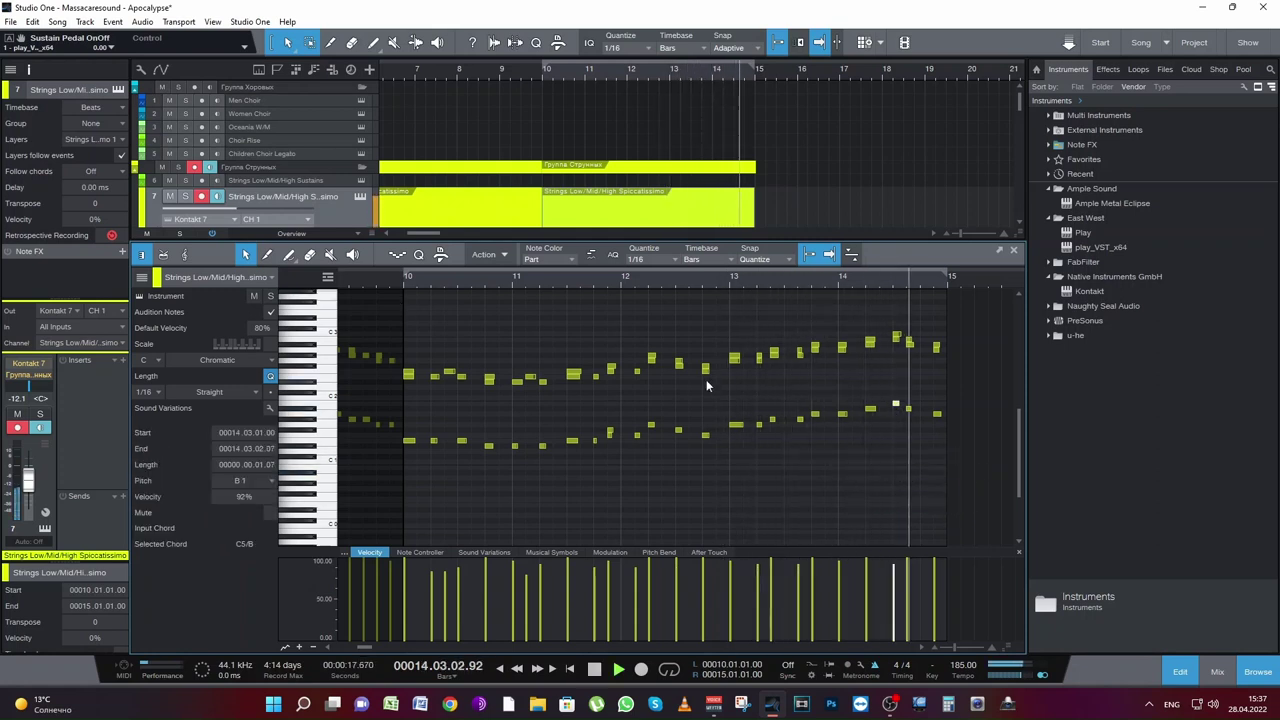
{"action": "left_click", "coordinate": [900, 350]}
{"action": "key", "text": "space"}
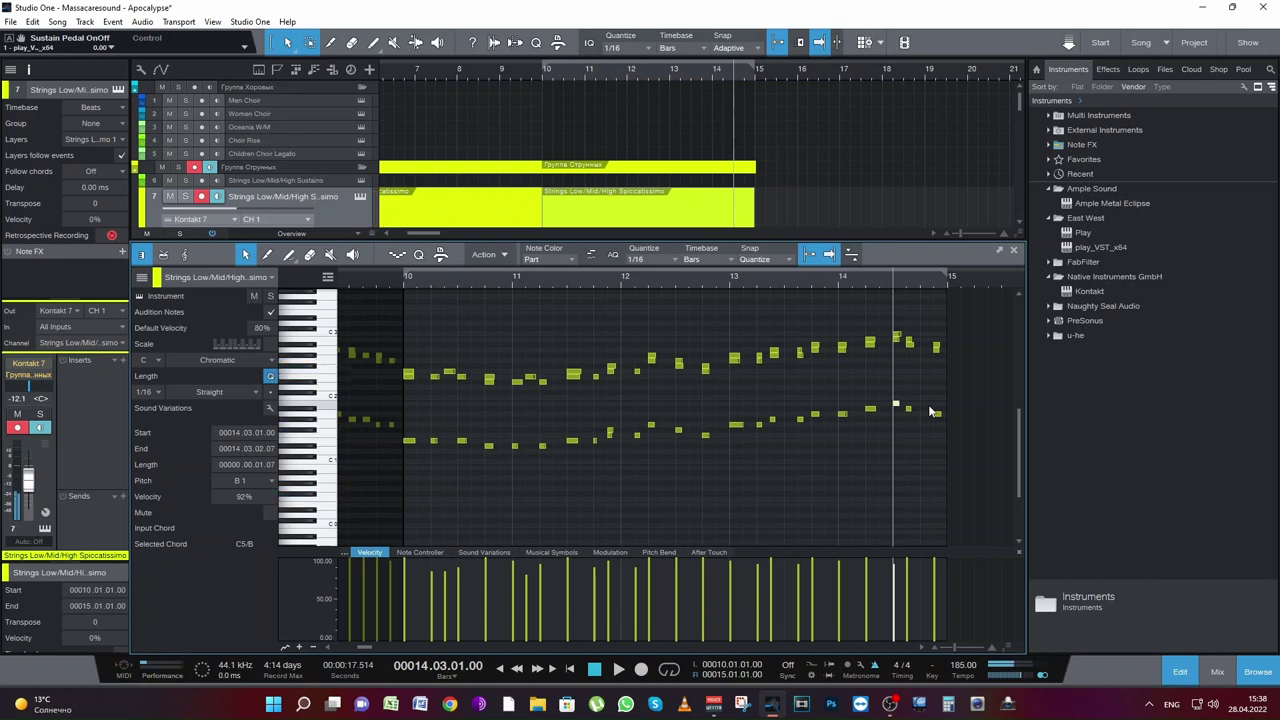
Step: Record additional Strings Low/Mid/High Spiccatissimo notes in bar 15, align them to start at 15.02.01.00, and play them
{"action": "key", "text": "KP_Multiply"}
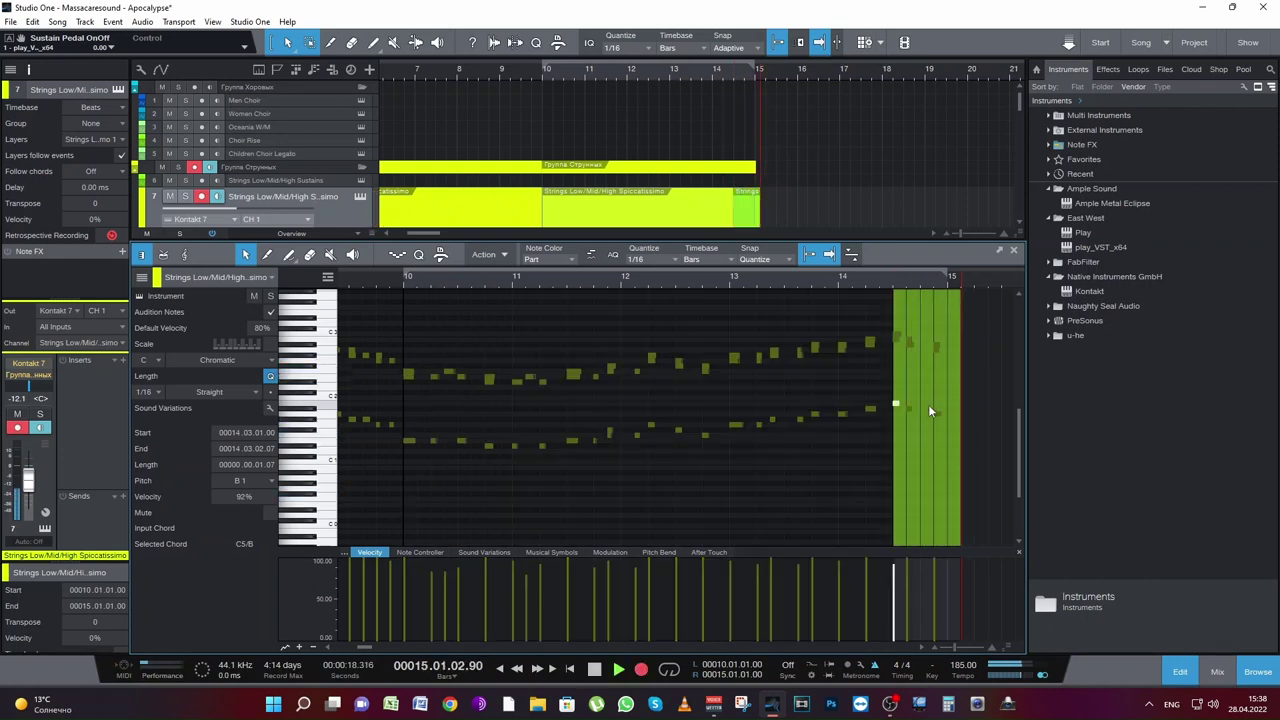
{"action": "key", "text": "space"}
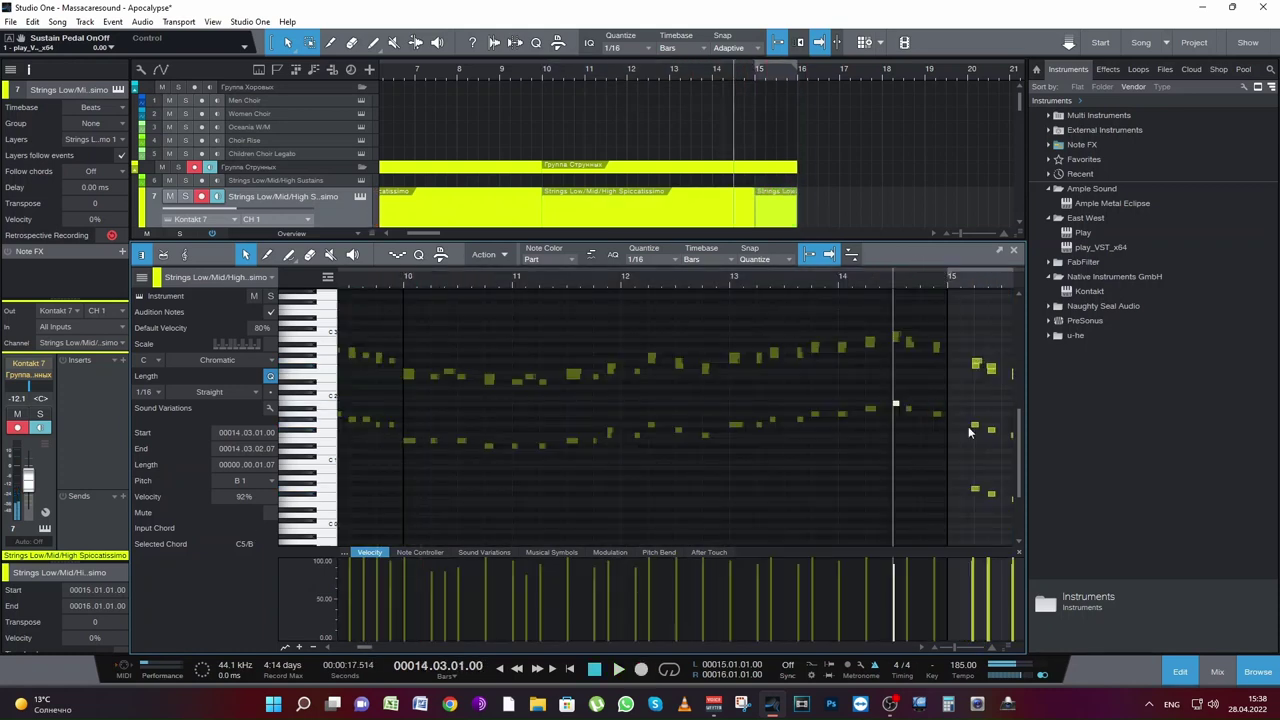
{"action": "scroll", "coordinate": [921, 467], "scroll_direction": "up", "scroll_amount": 2}
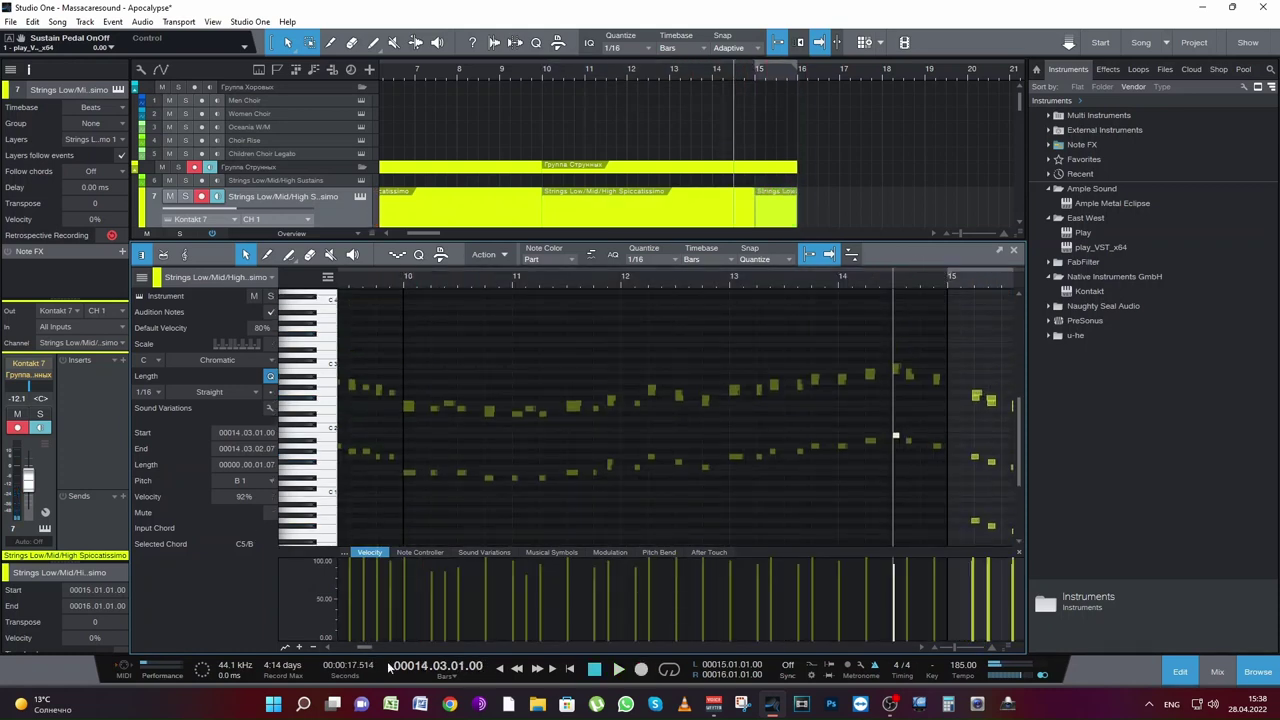
{"action": "scroll", "coordinate": [807, 419], "scroll_direction": "right", "scroll_amount": 3}
{"action": "scroll", "coordinate": [807, 419], "scroll_direction": "down", "scroll_amount": 4}
{"action": "left_click_drag", "start_coordinate": [896, 501], "coordinate": [815, 304]}
{"action": "key", "text": "space"}
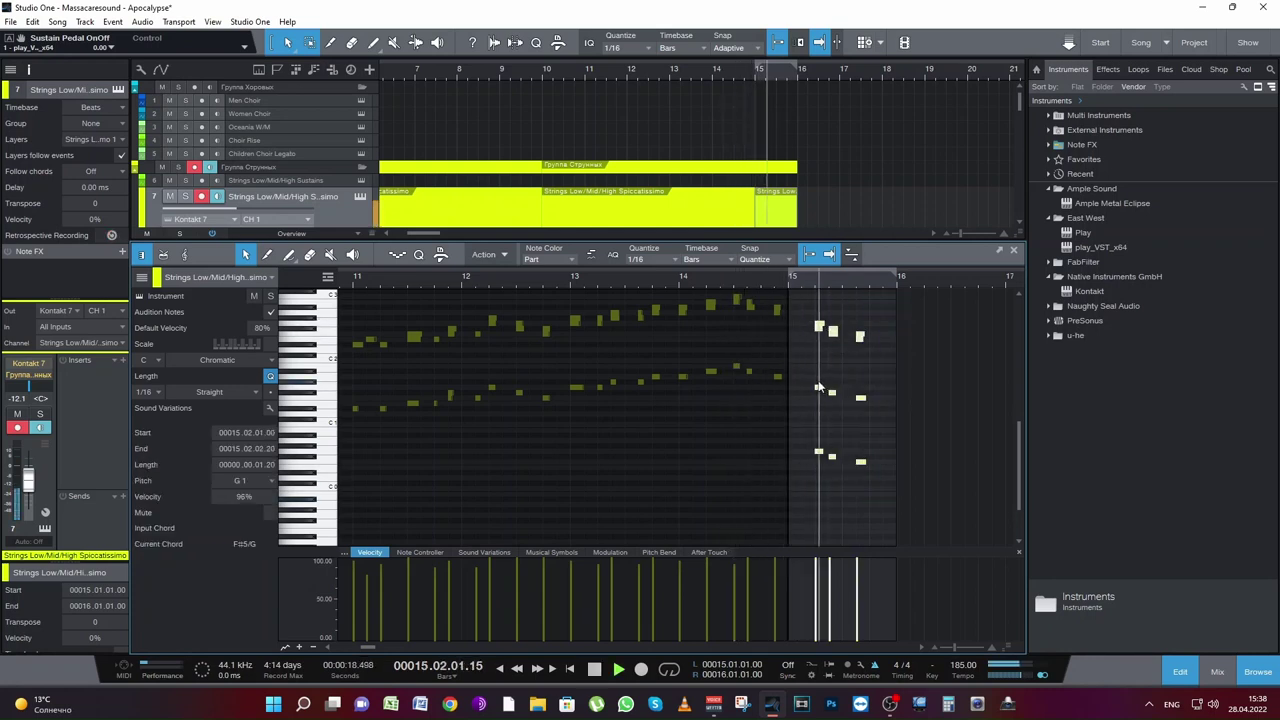
{"action": "key", "text": "space"}
Step: Delete the lowest-octave notes of the bar 15 recording and play the passage with the strings track soloed
{"action": "left_click_drag", "start_coordinate": [888, 503], "coordinate": [800, 438]}
{"action": "key", "text": "Delete"}
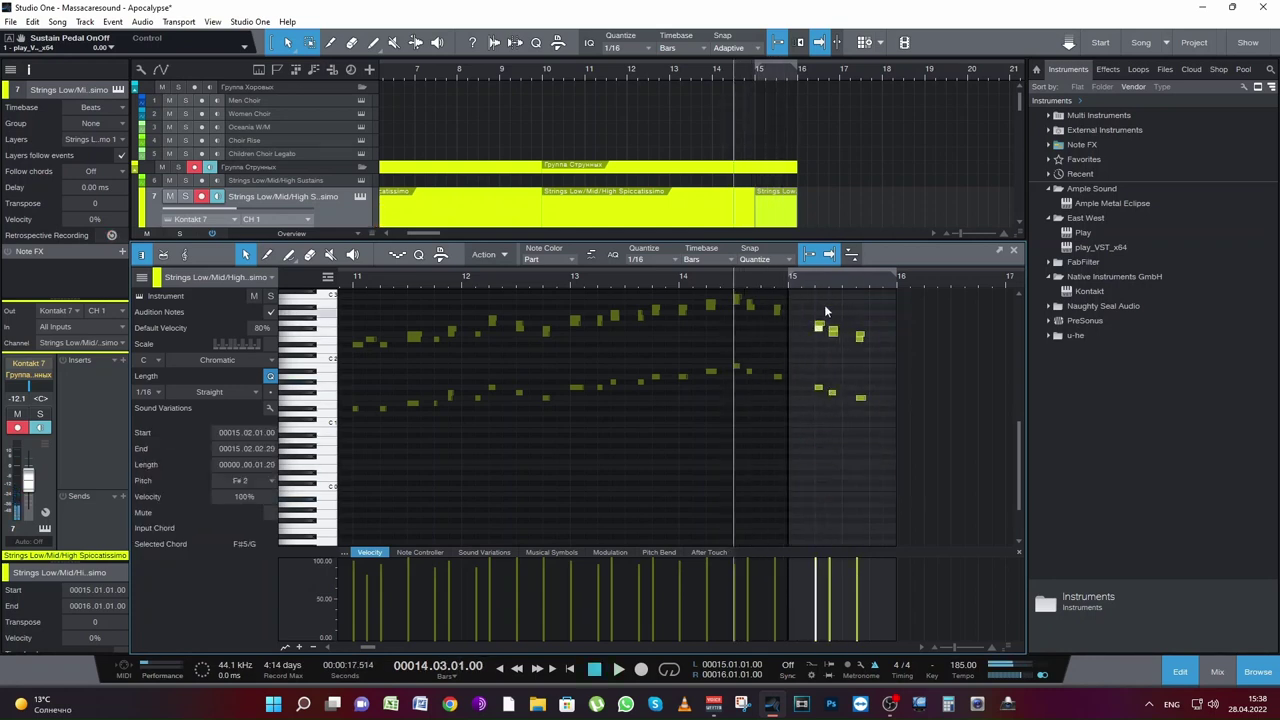
{"action": "key", "text": "space"}
{"action": "key", "text": "s"}
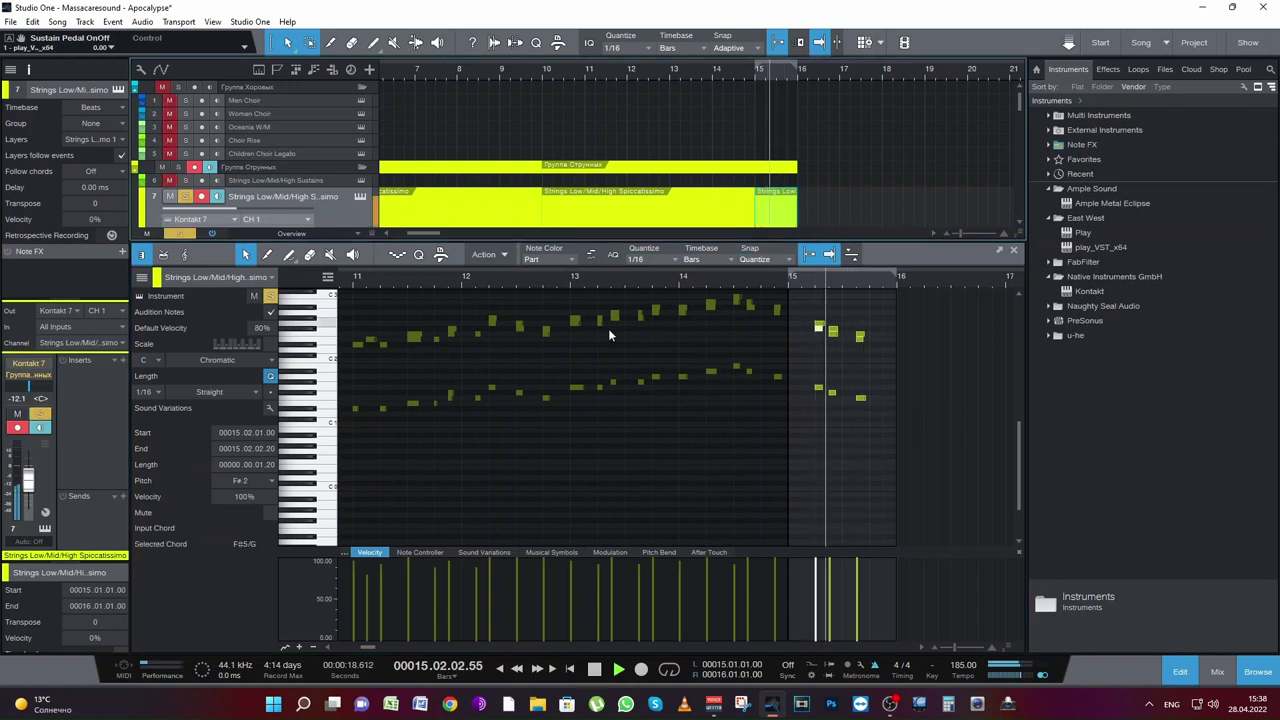
{"action": "scroll", "coordinate": [859, 438], "scroll_direction": "up", "scroll_amount": 2}
{"action": "key", "text": "space"}
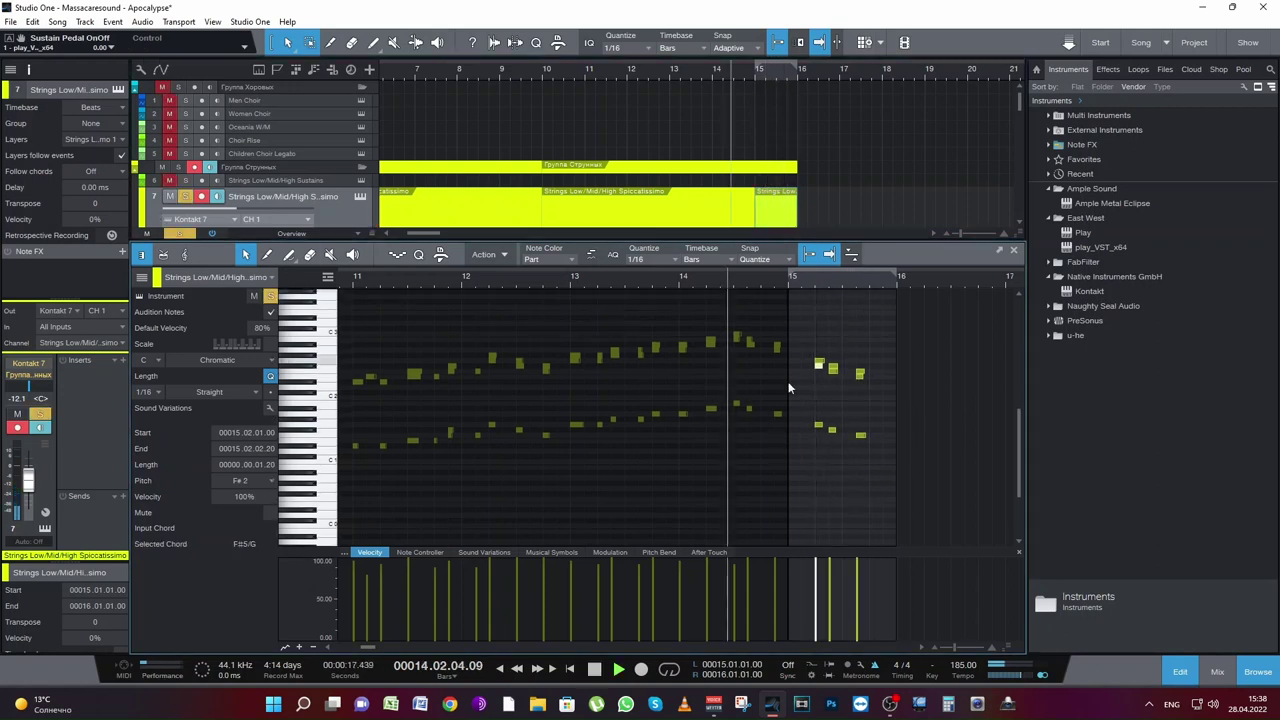
{"action": "key", "text": "space"}
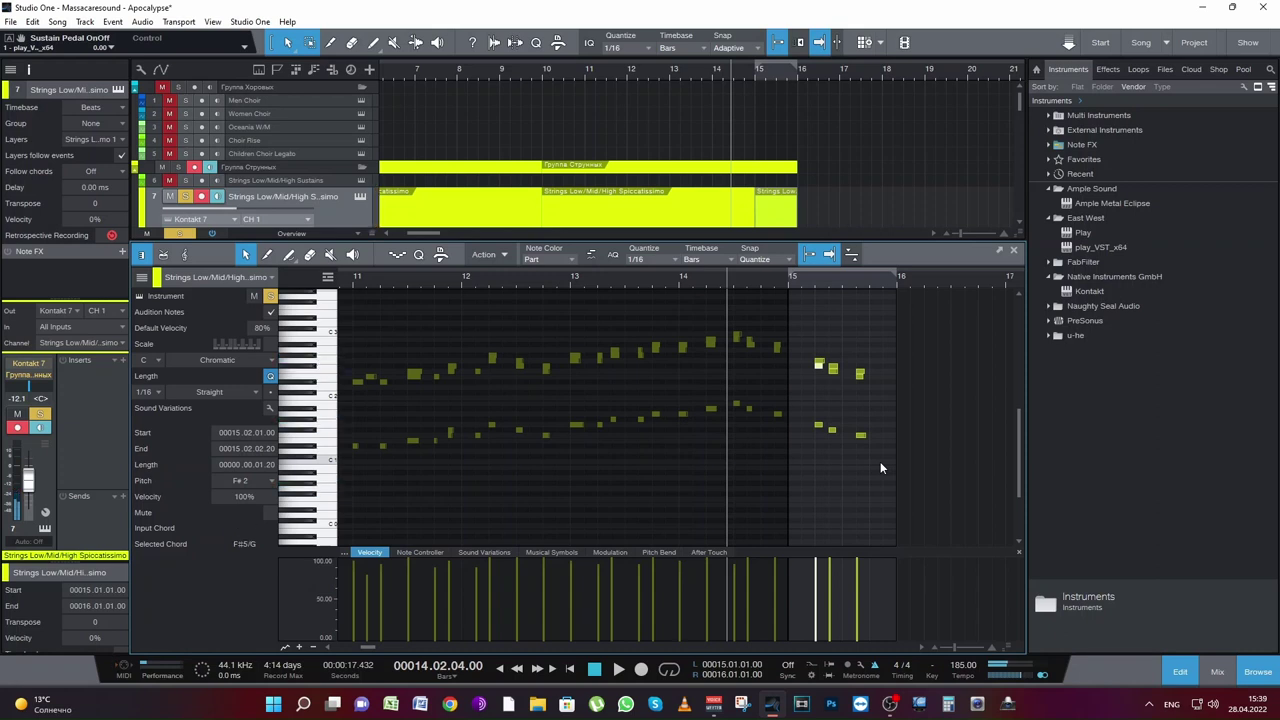
Step: Transpose all remaining bar 15 strings notes up one semitone, bringing the first low note to G#1, and play them
{"action": "left_click_drag", "start_coordinate": [880, 465], "coordinate": [819, 359]}
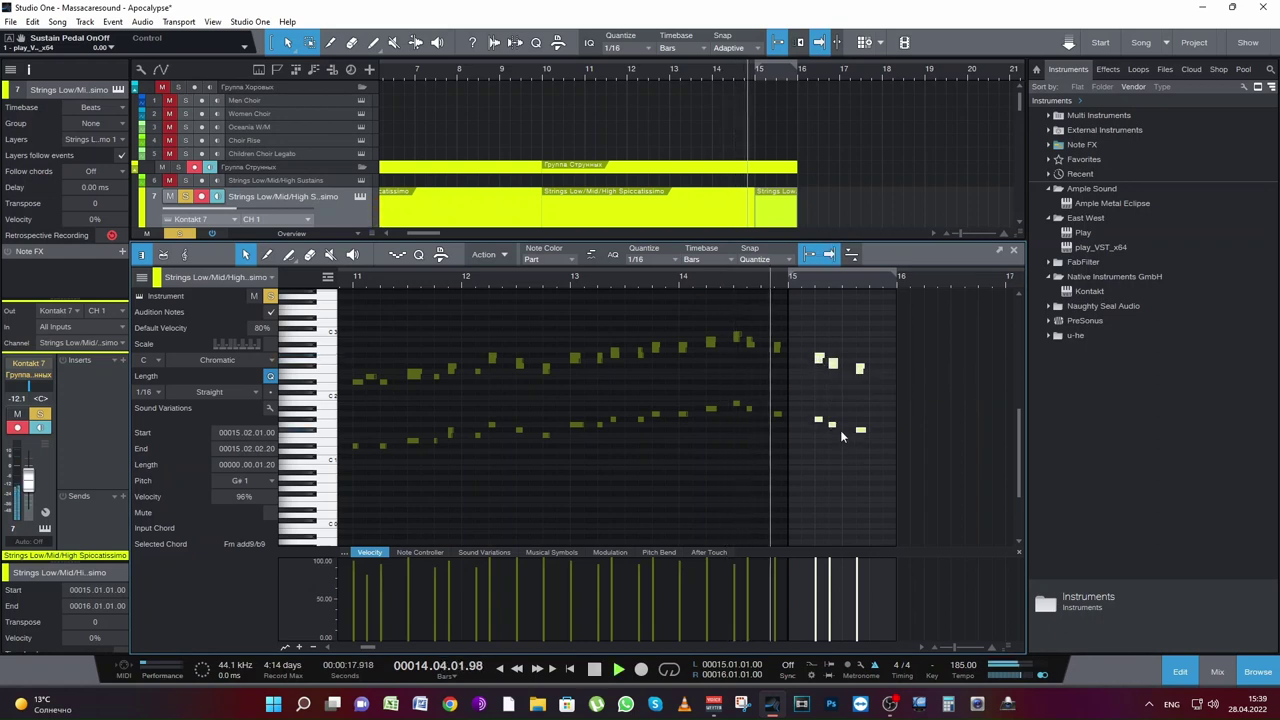
{"action": "key", "text": "space"}
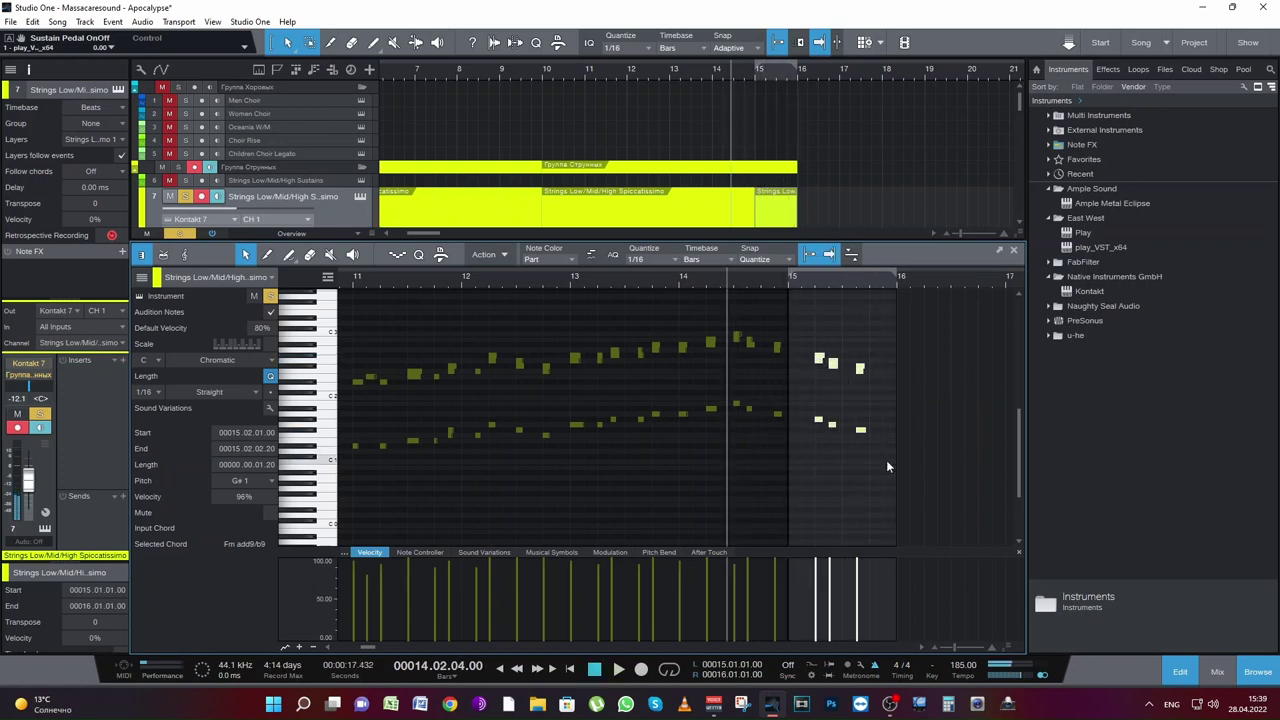
{"action": "key", "text": "space"}
{"action": "key", "text": "space"}
Step: Copy the last bar 15 strings notes to 15.04.03.00 with the low note on F1, and play the passage
{"action": "left_click_drag", "start_coordinate": [884, 470], "coordinate": [888, 378]}
{"action": "key", "text": "space"}
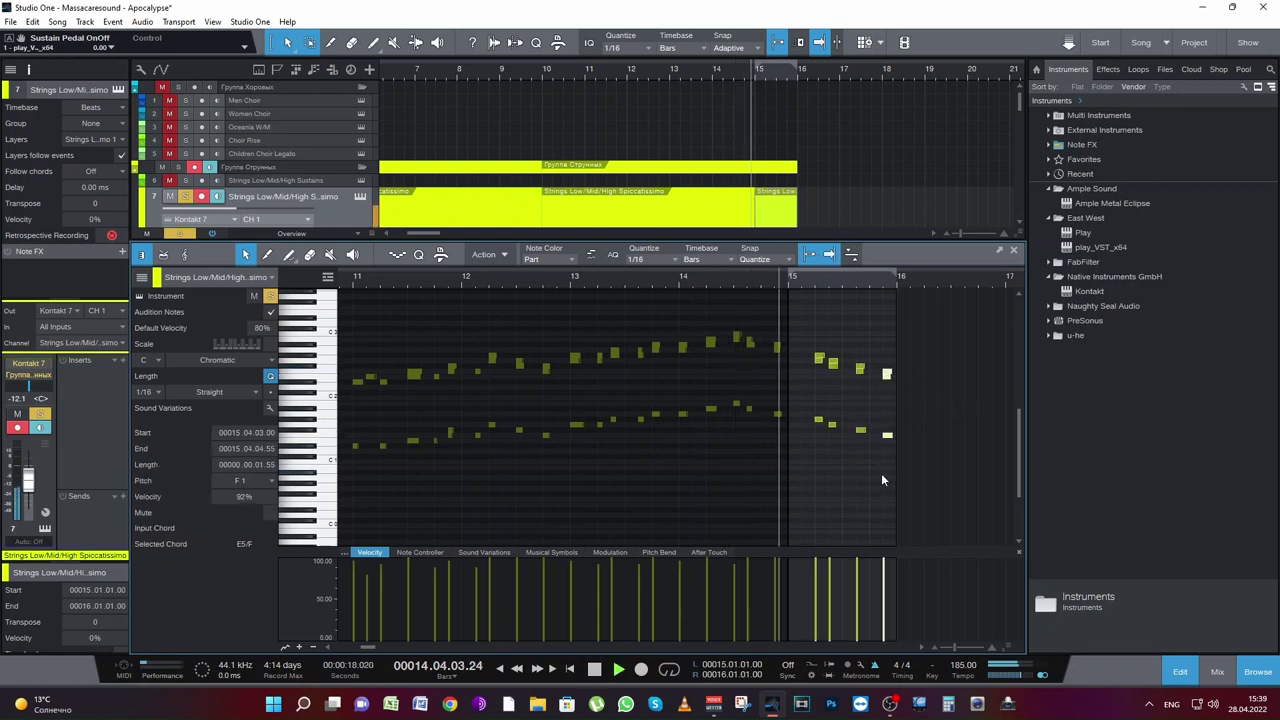
{"action": "key", "text": "space"}
{"action": "key", "text": "space"}
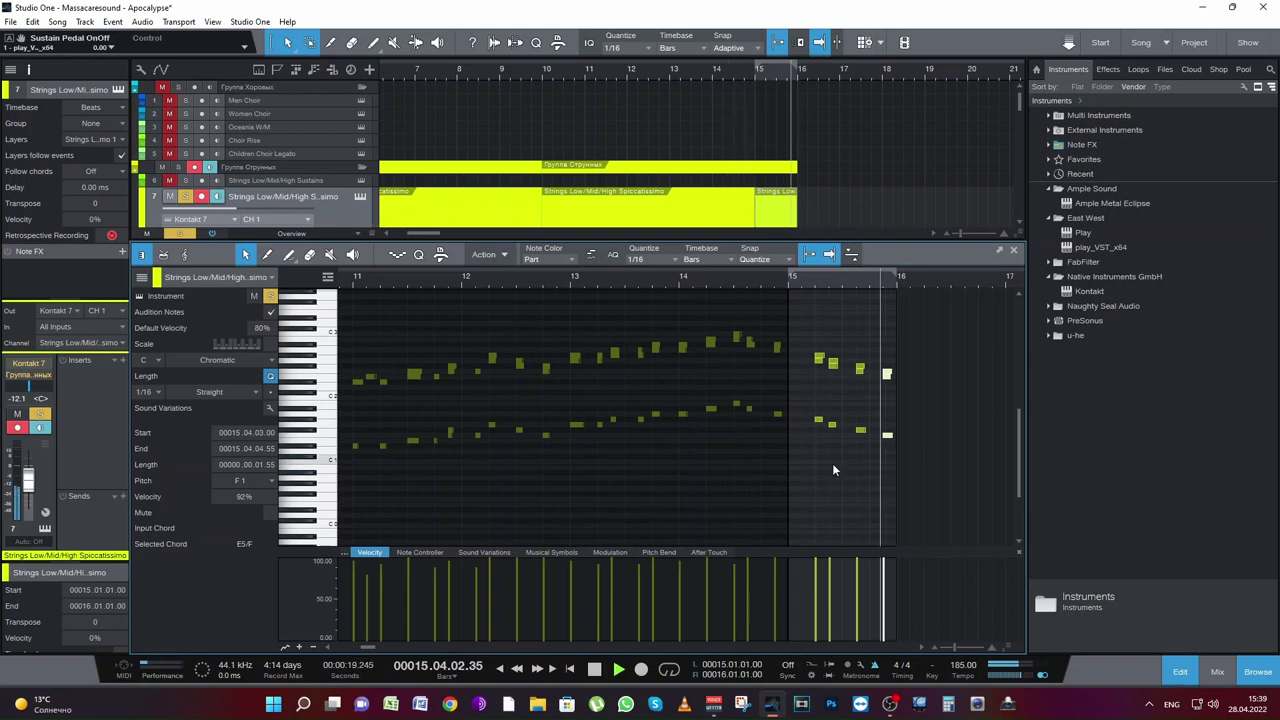
{"action": "key", "text": "space"}
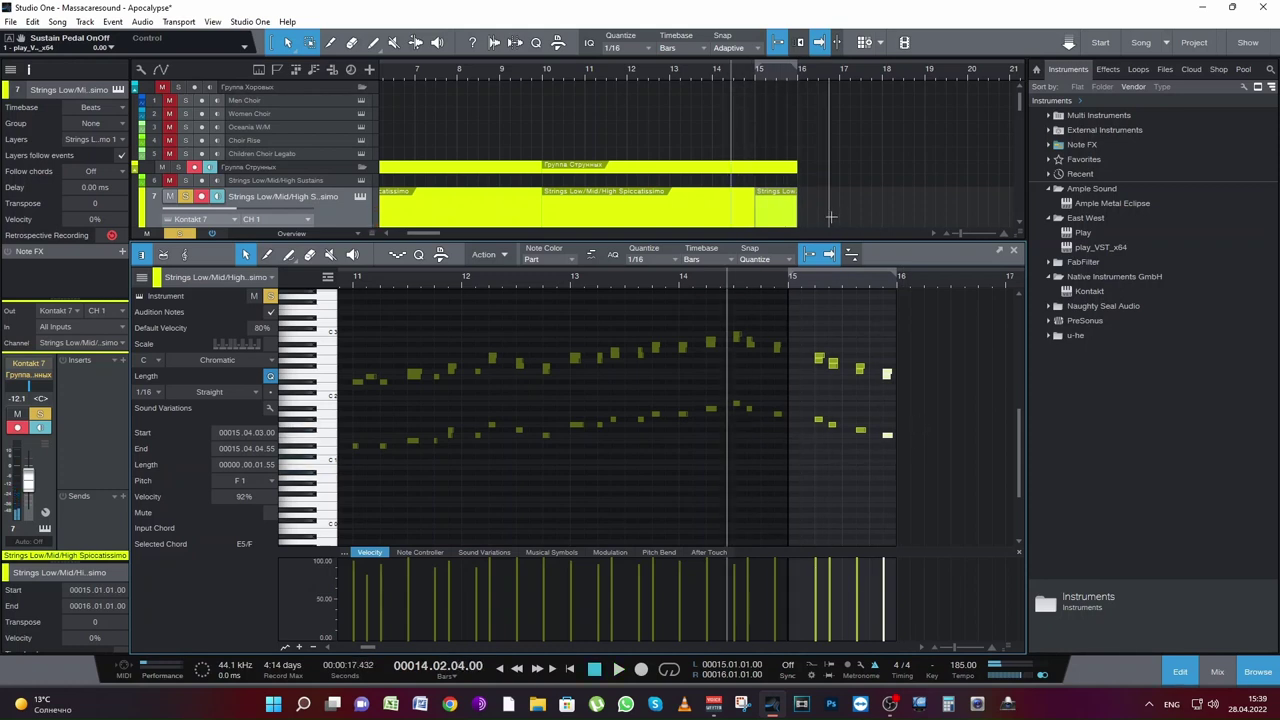
Step: Merge the strings events spanning bars 10 to 16 and copy bar 14's last notes to 15.01.03.00 at 60% velocity
{"action": "scroll", "coordinate": [830, 216], "scroll_direction": "up", "scroll_amount": 2}
{"action": "left_click", "coordinate": [770, 180]}
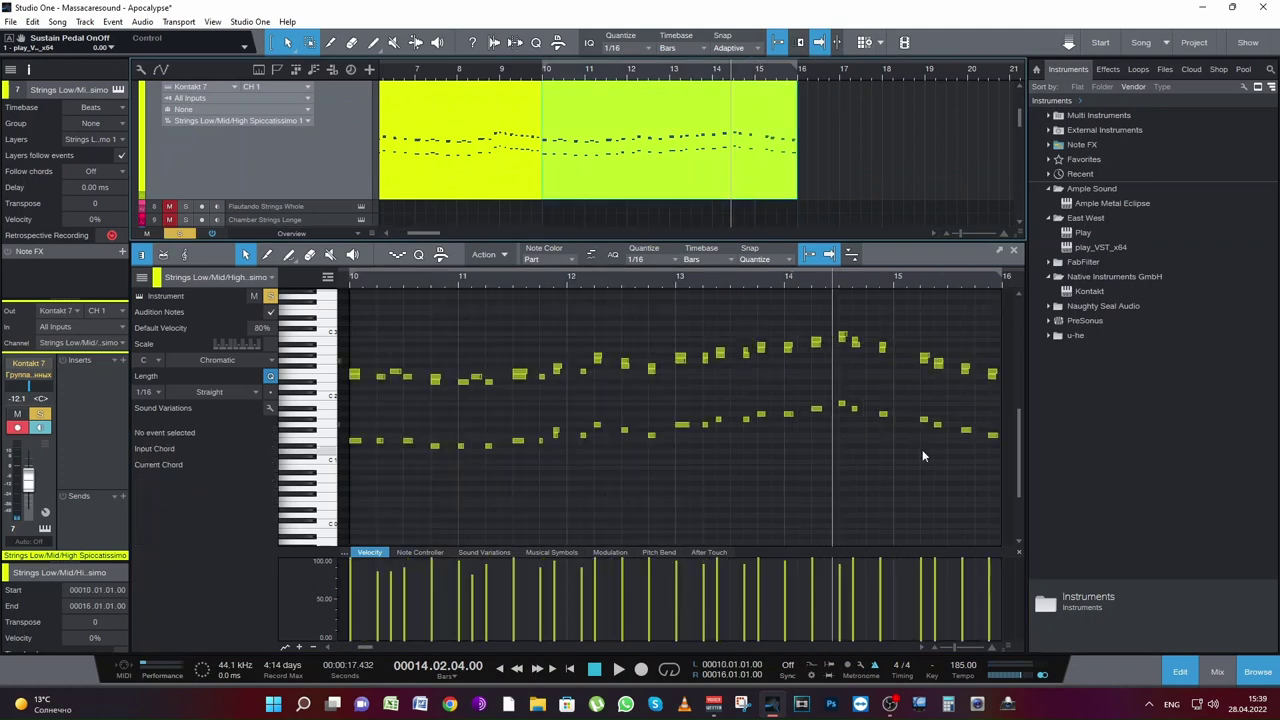
{"action": "left_click_drag", "start_coordinate": [866, 330], "coordinate": [902, 451]}
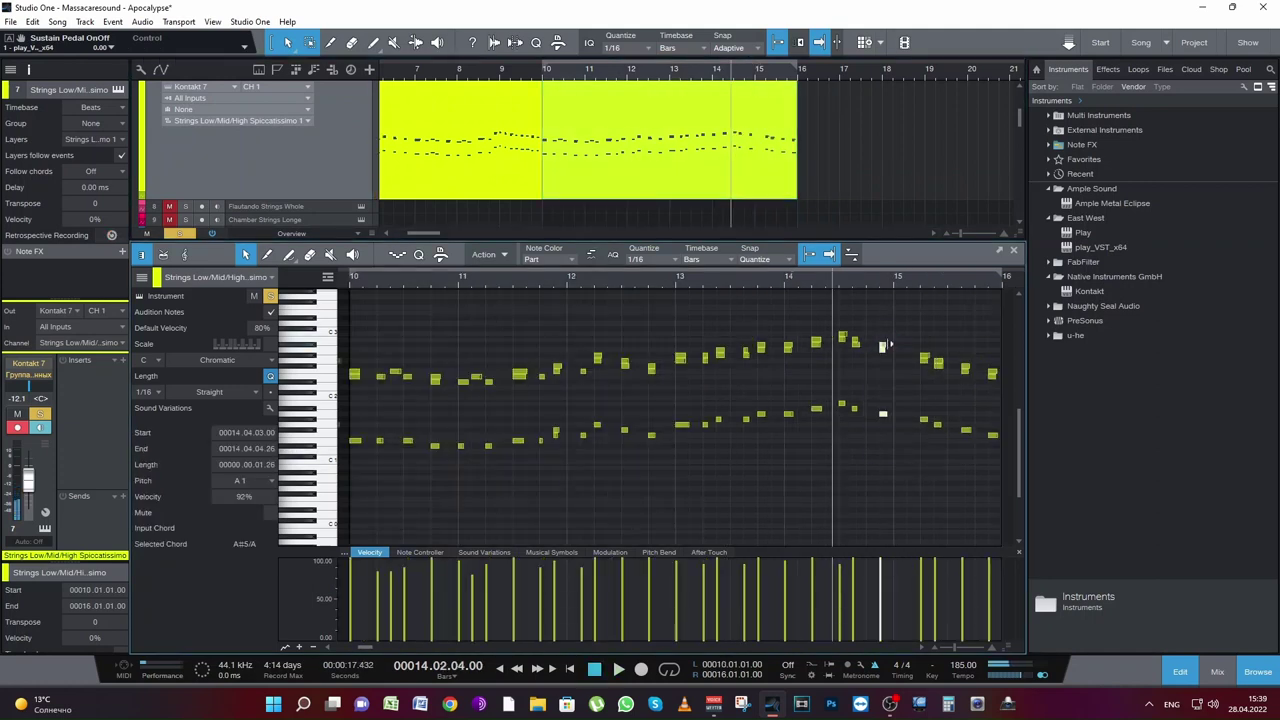
{"action": "left_click_drag", "start_coordinate": [883, 347], "coordinate": [910, 349]}
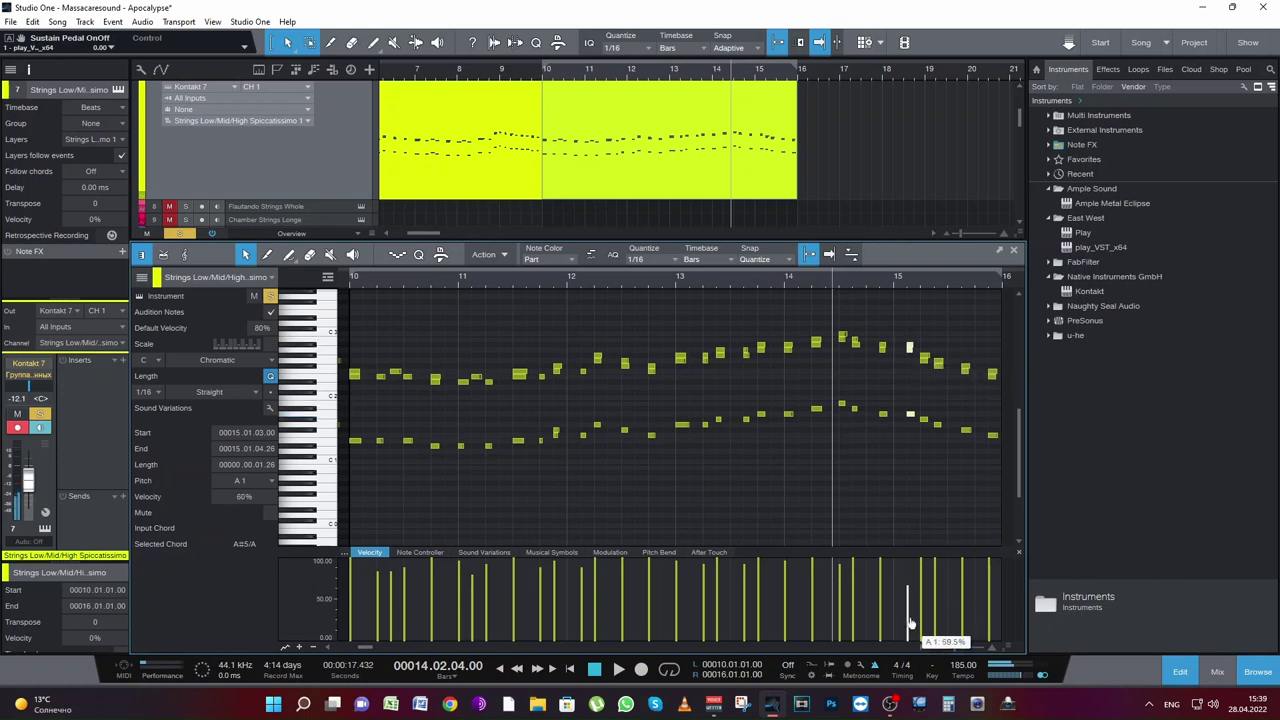
{"action": "key", "text": "space"}
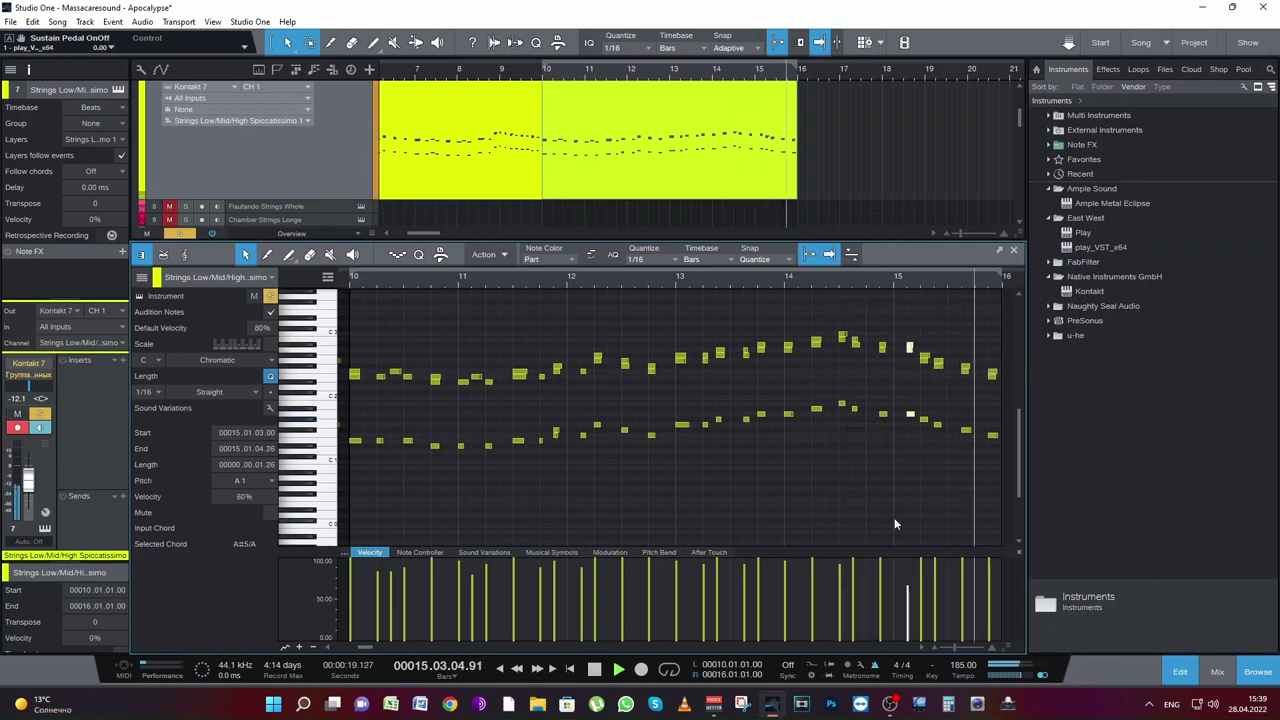
{"action": "key", "text": "space"}
Step: Save the song and play from bar 10 with the Spiccatissimo and Low Strings Atonal Multi tracks soloed
{"action": "left_click", "coordinate": [1012, 253]}
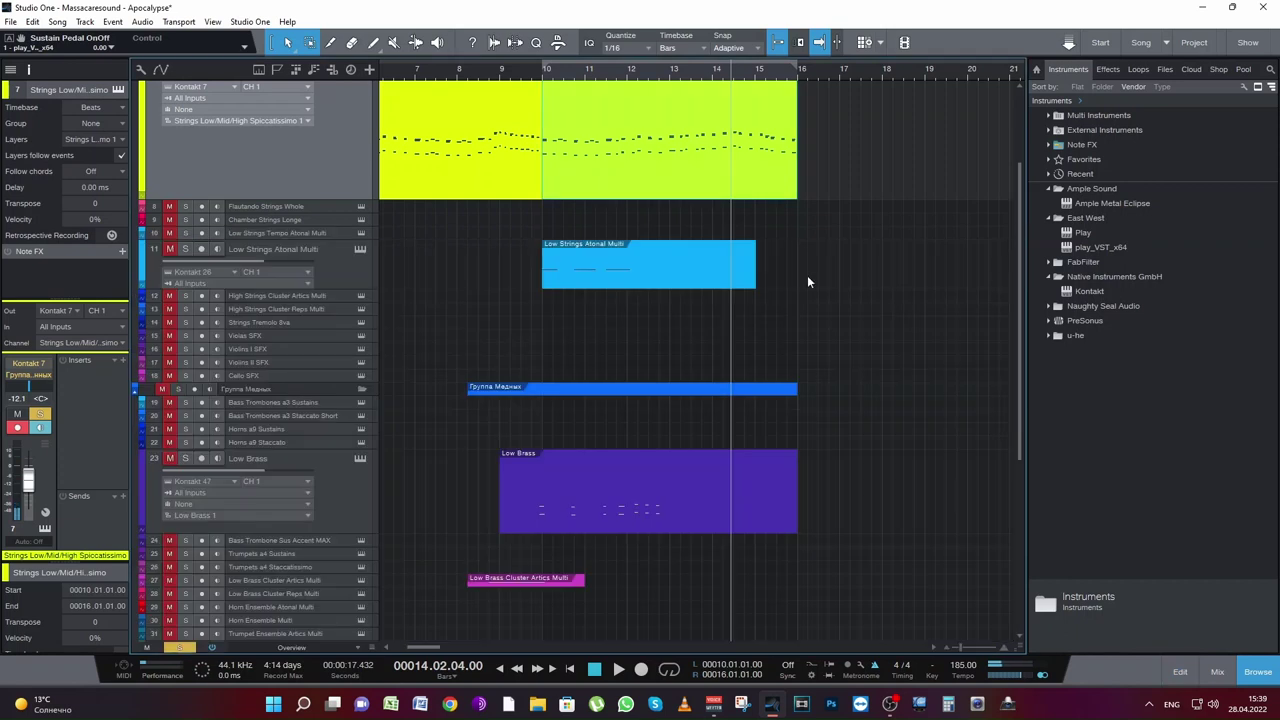
{"action": "key", "text": "ctrl+s"}
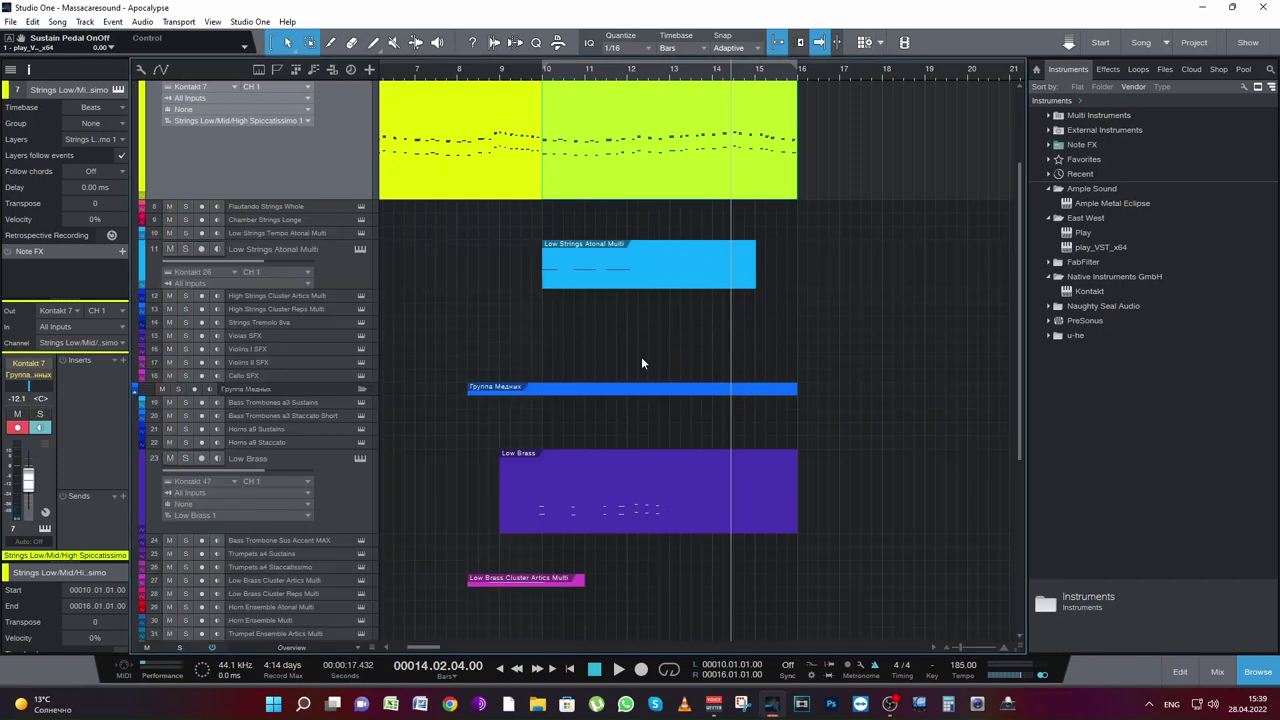
{"action": "left_click", "coordinate": [540, 68]}
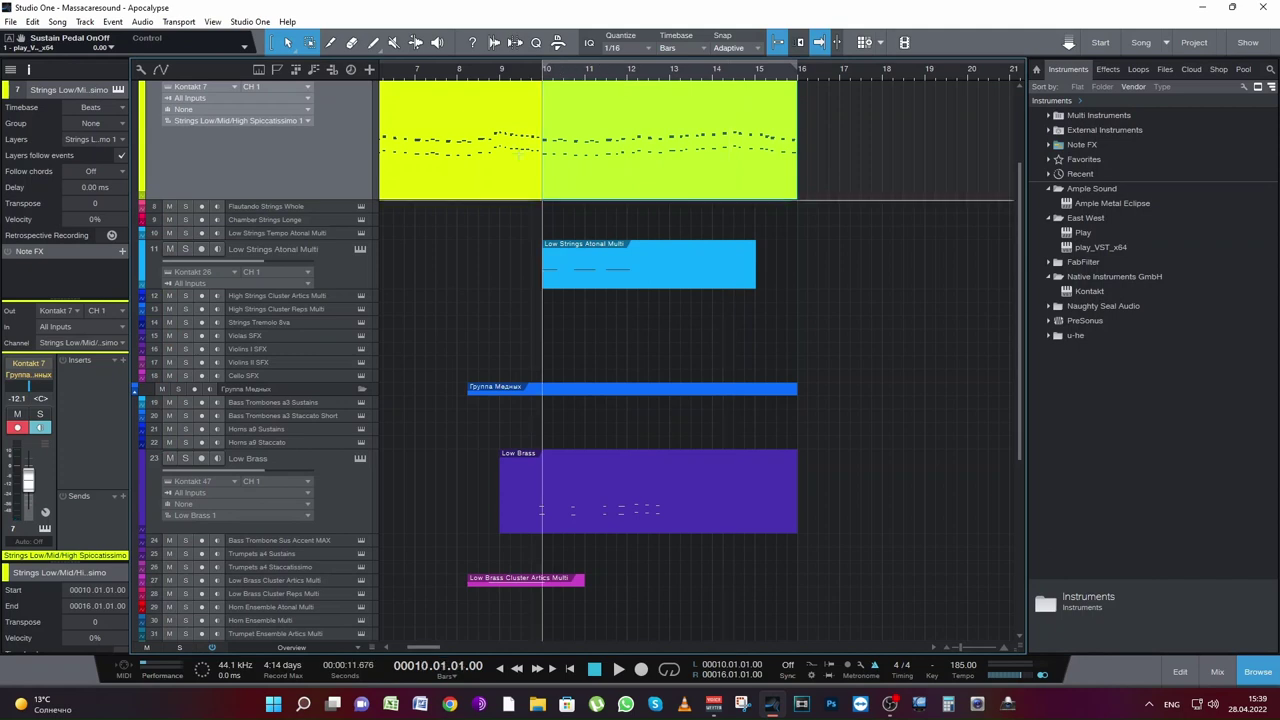
{"action": "left_click", "coordinate": [185, 249]}
{"action": "scroll", "coordinate": [190, 240], "scroll_direction": "up", "scroll_amount": 3}
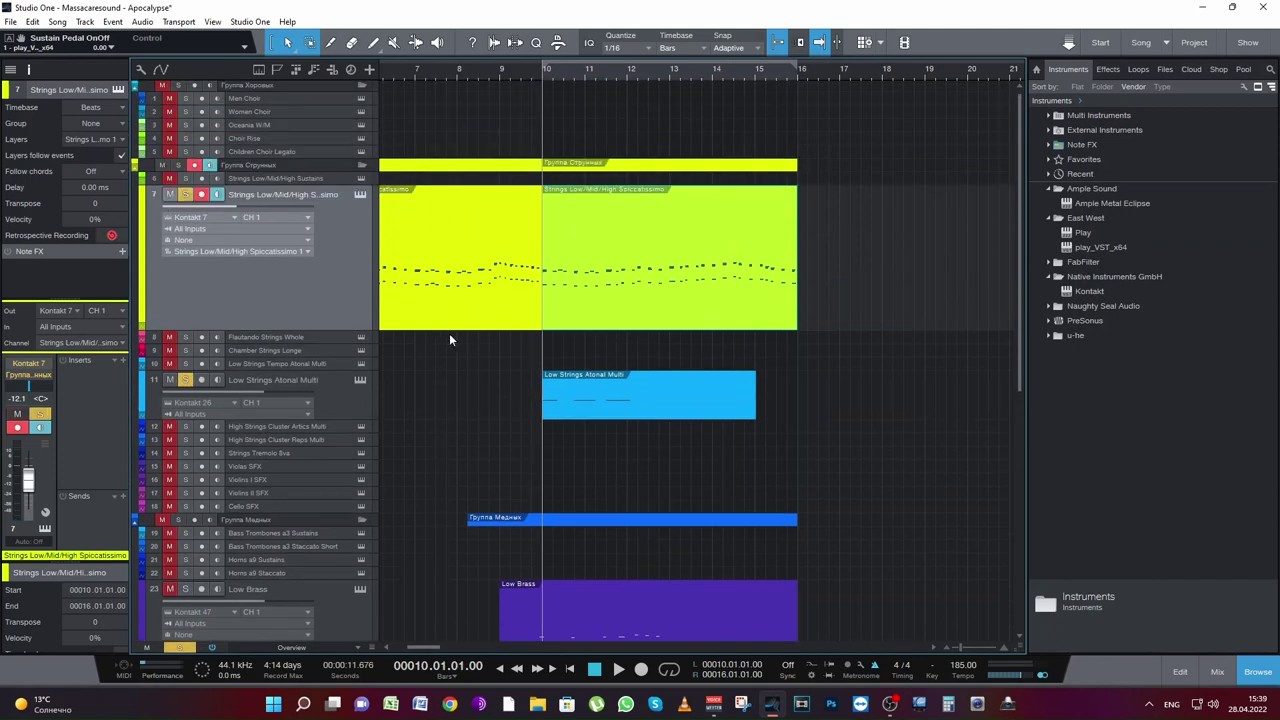
{"action": "key", "text": "space"}
Step: Duplicate the three notes of the Low Strings Atonal Multi event so the copies start at 13.01.01.00
{"action": "left_click", "coordinate": [648, 415]}
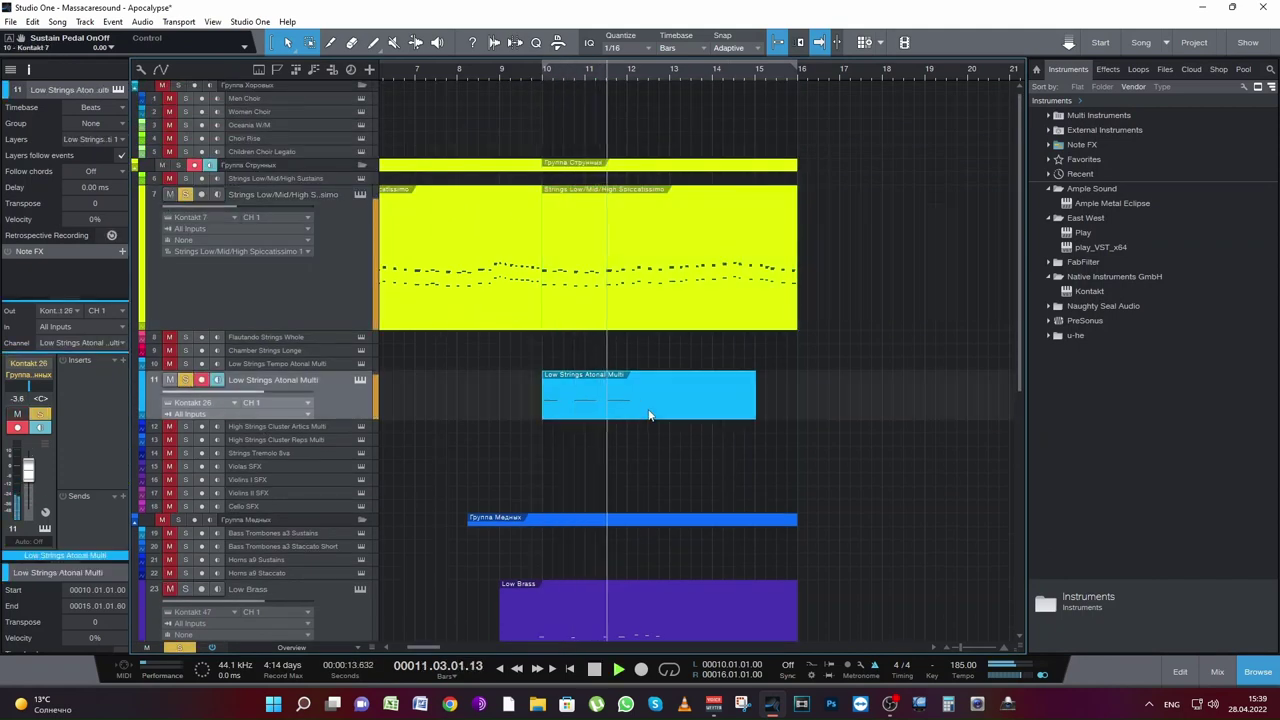
{"action": "double_click", "coordinate": [648, 415]}
{"action": "key", "text": "space"}
{"action": "left_click_drag", "start_coordinate": [890, 432], "coordinate": [757, 330]}
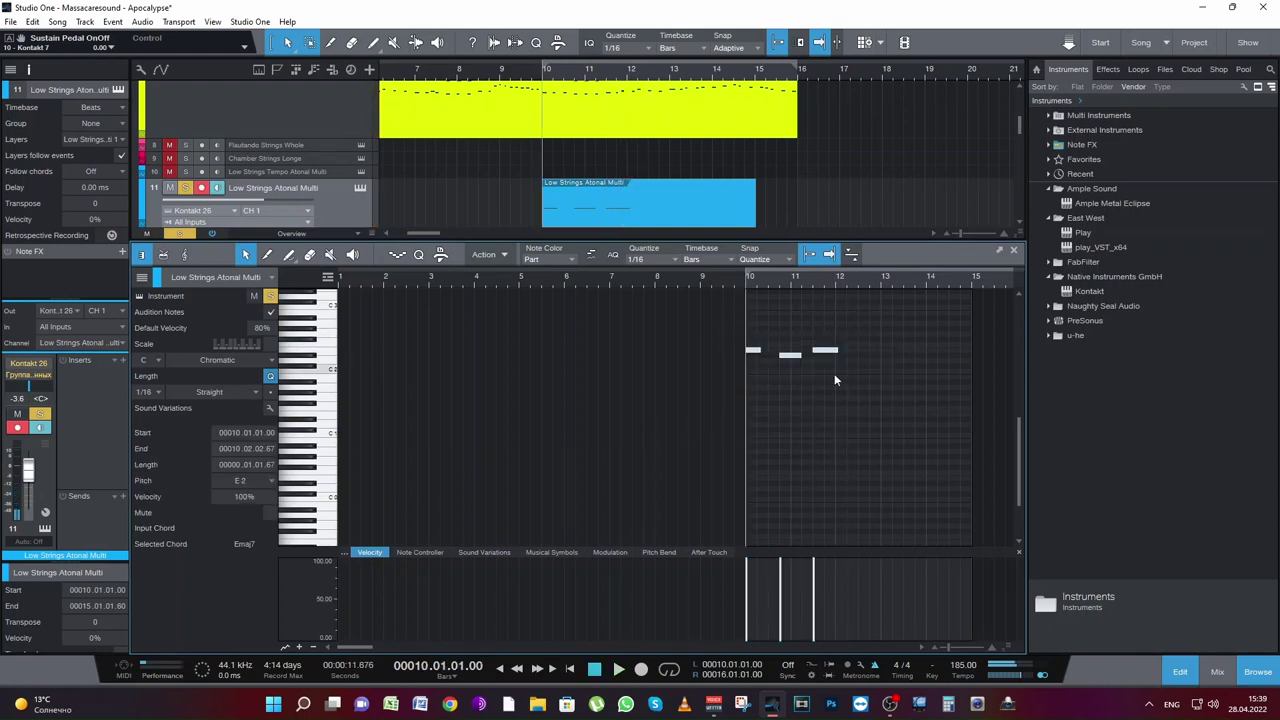
{"action": "key", "text": "d"}
{"action": "key", "text": "space"}
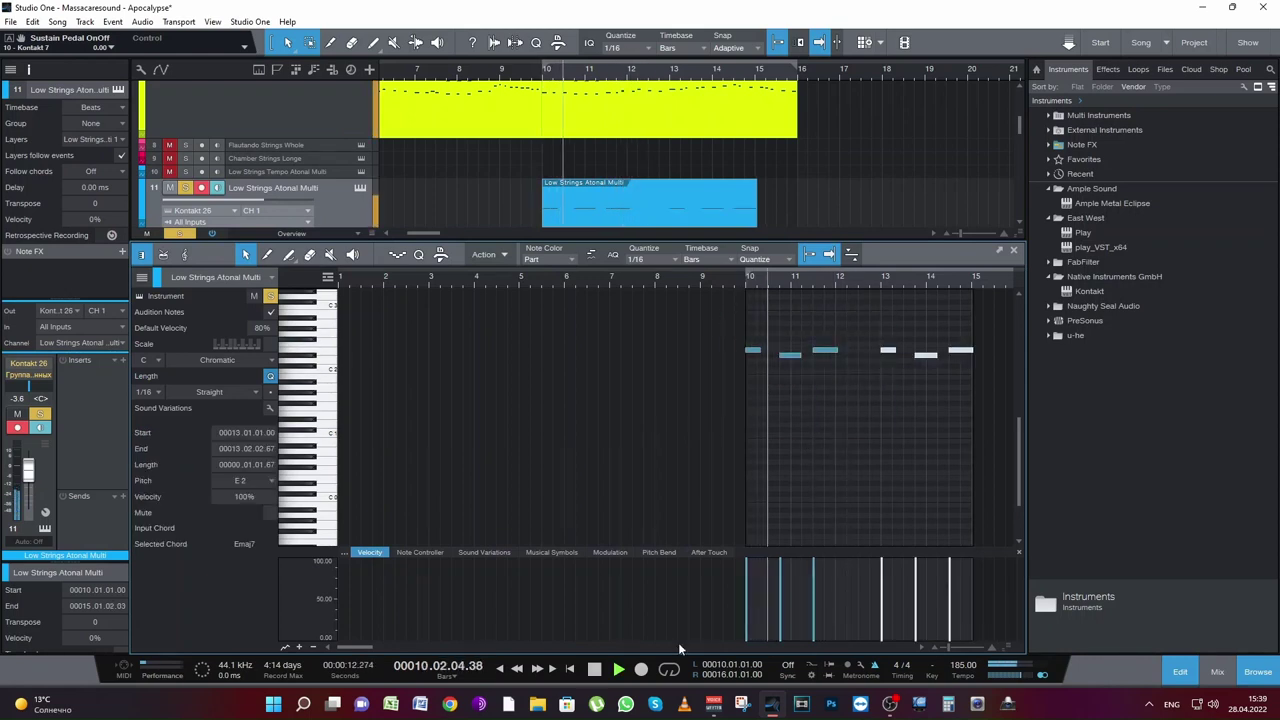
{"action": "left_click_drag", "start_coordinate": [356, 647], "coordinate": [366, 645]}
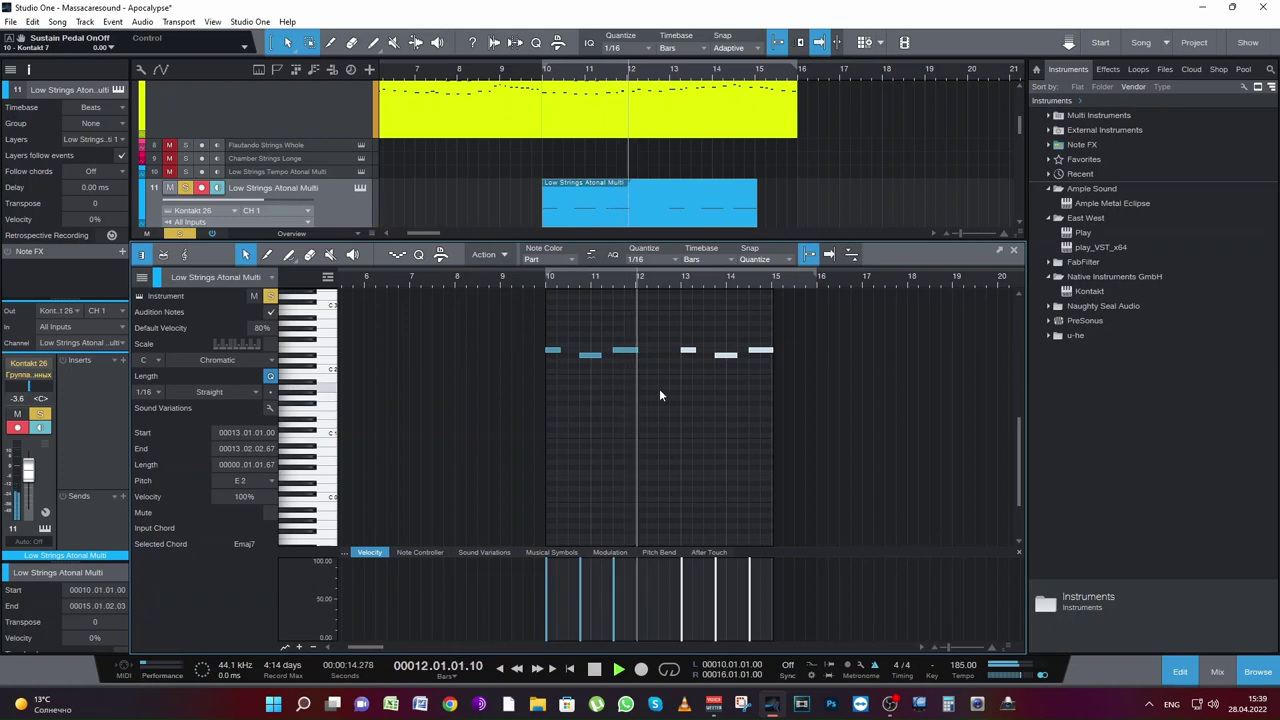
Step: Raise the Low Strings Atonal Multi note at the start of bar 13 to G2 and play from just before it
{"action": "scroll", "coordinate": [720, 440], "scroll_direction": "up", "scroll_amount": 2}
{"action": "left_click", "coordinate": [688, 412]}
{"action": "key", "text": "space"}
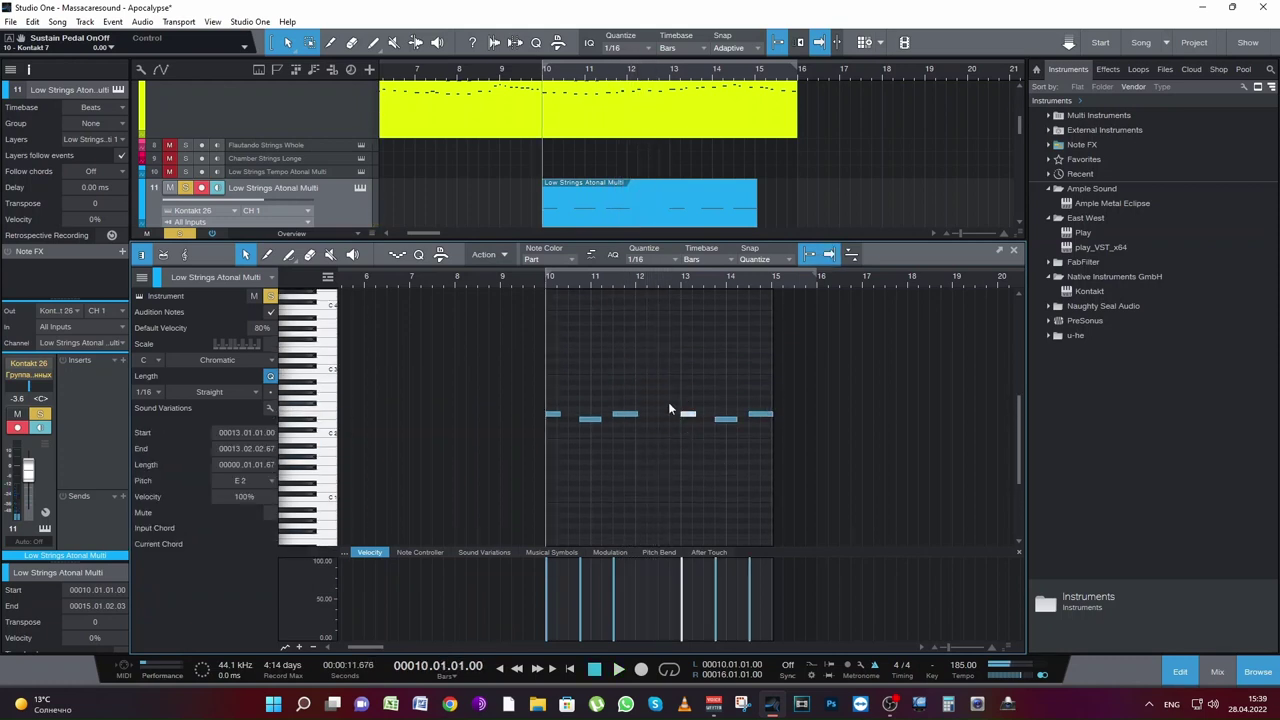
{"action": "key", "text": "Up"}
{"action": "key", "text": "Up"}
{"action": "left_click", "coordinate": [673, 279]}
{"action": "key", "text": "space"}
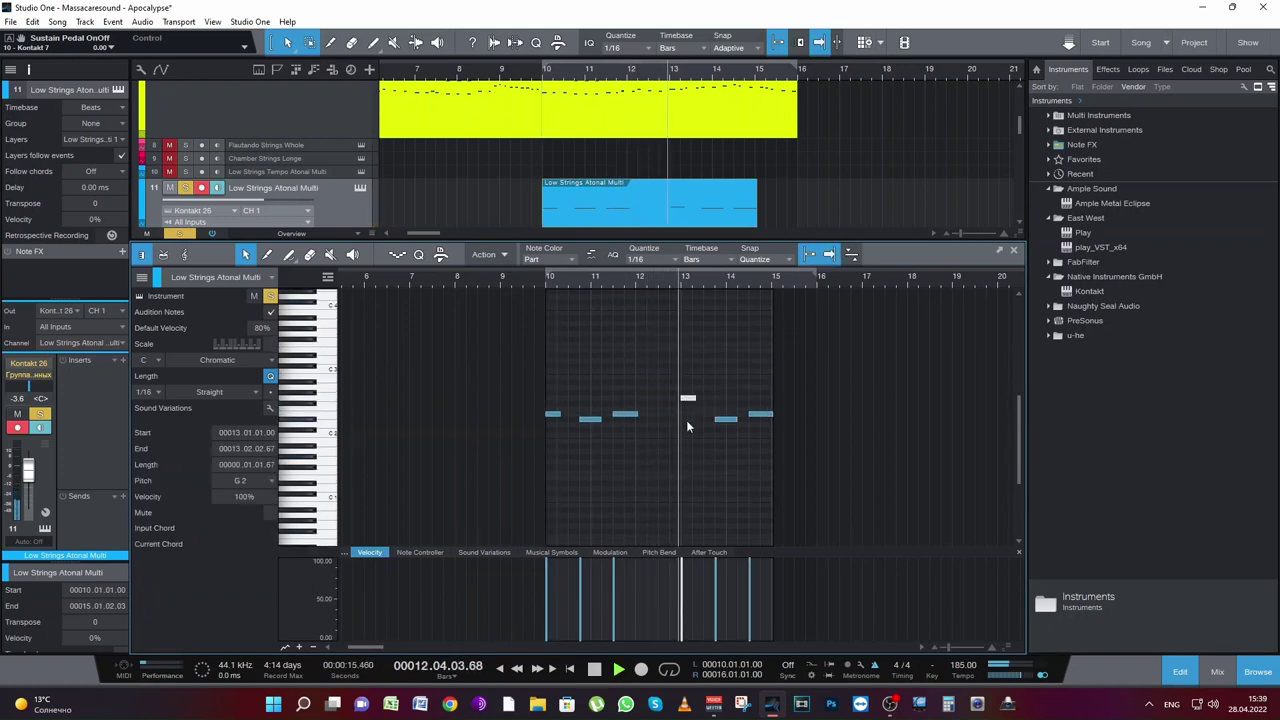
{"action": "key", "text": "space"}
Step: Raise the low strings note at 13.04.01.00 to G#2 and play the passage
{"action": "left_click_drag", "start_coordinate": [727, 419], "coordinate": [726, 397]}
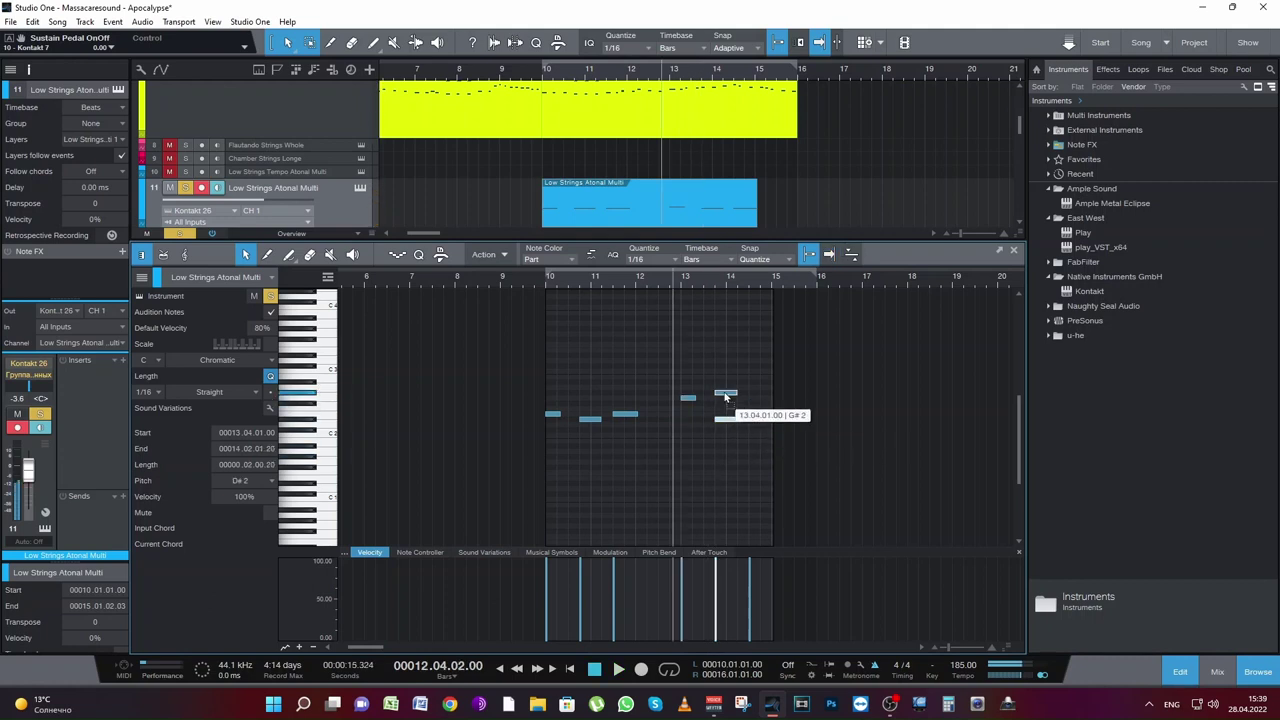
{"action": "key", "text": "space"}
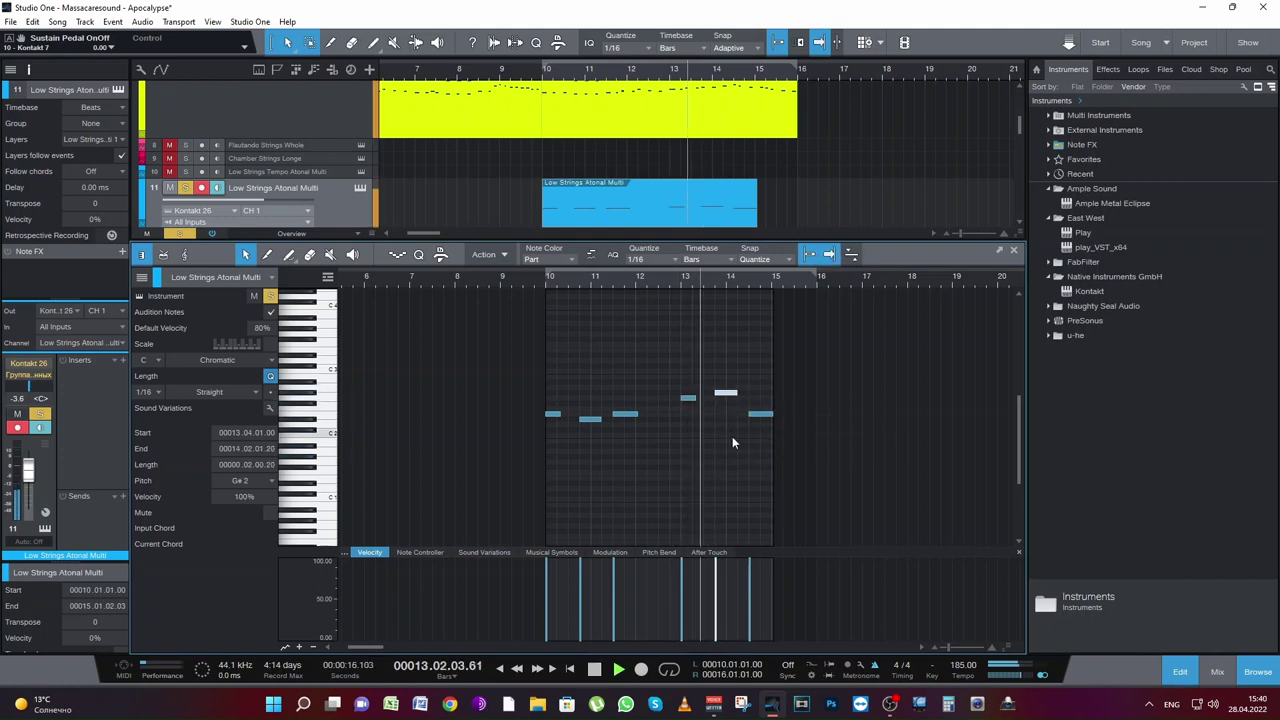
{"action": "key", "text": "space"}
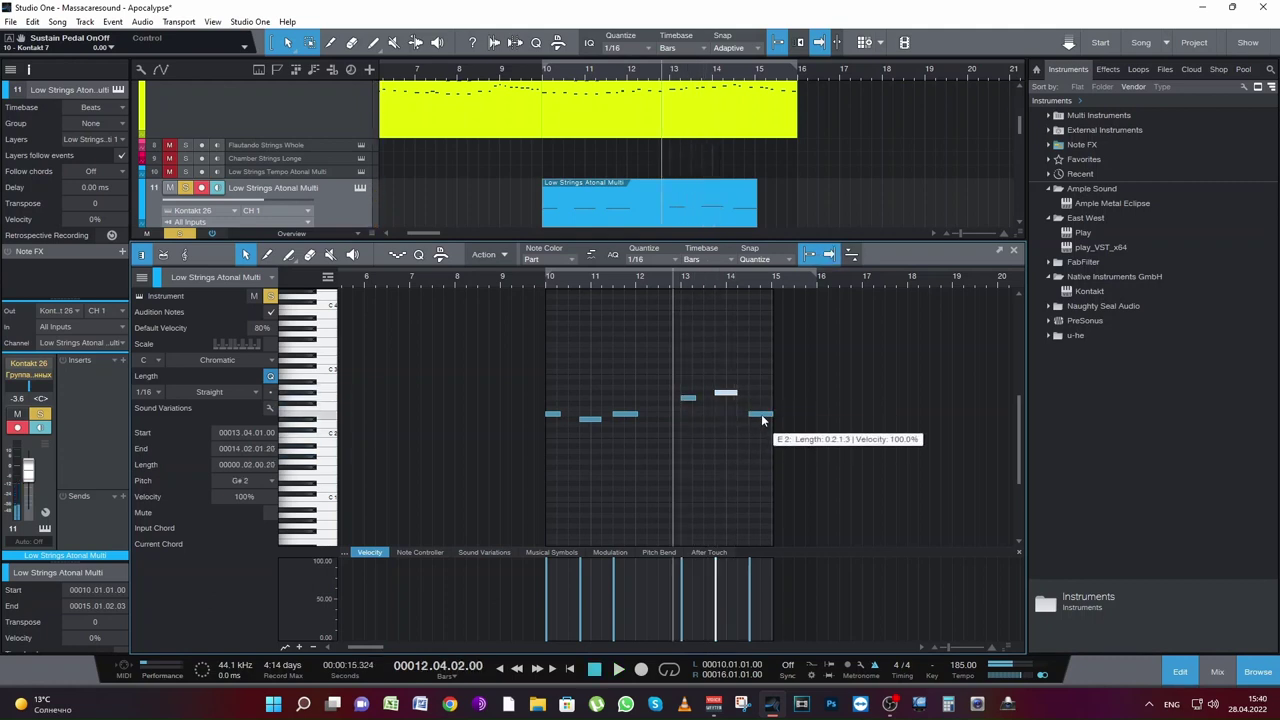
{"action": "key", "text": "space"}
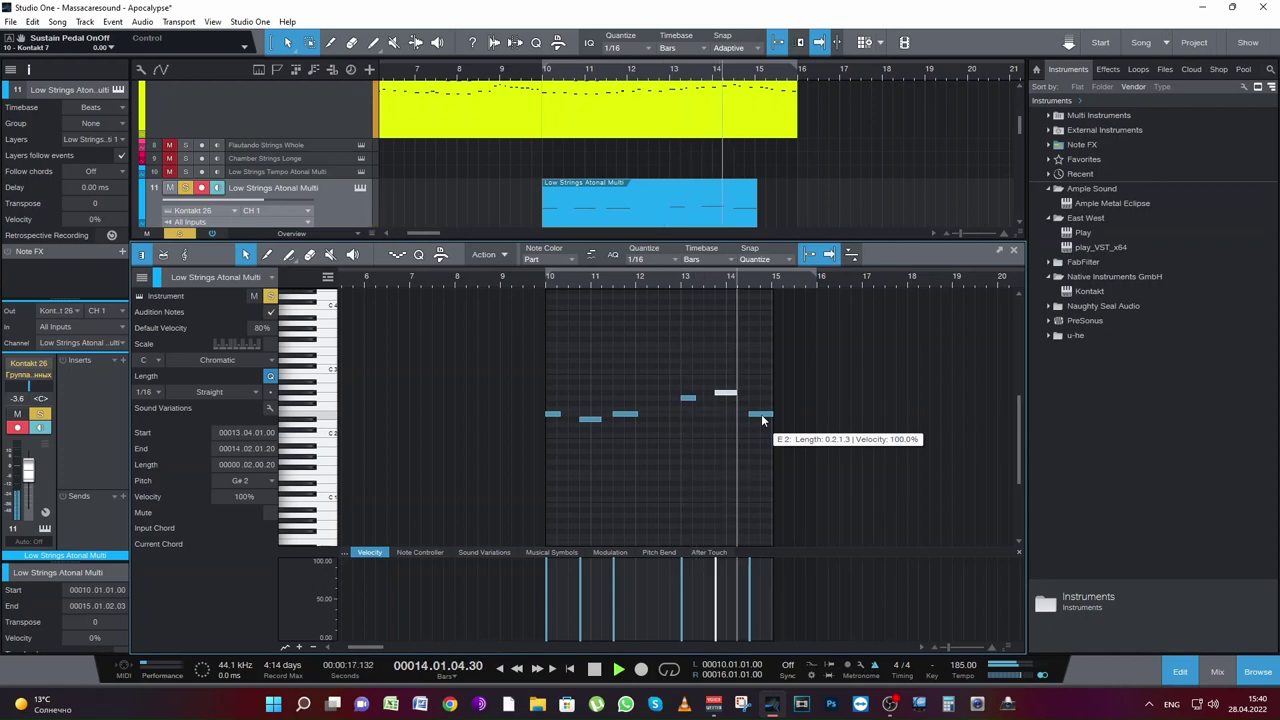
{"action": "key", "text": "space"}
Step: Raise the low strings note at 14.03.01.00 to B2 and play the passage
{"action": "left_click_drag", "start_coordinate": [761, 414], "coordinate": [763, 377]}
{"action": "key", "text": "space"}
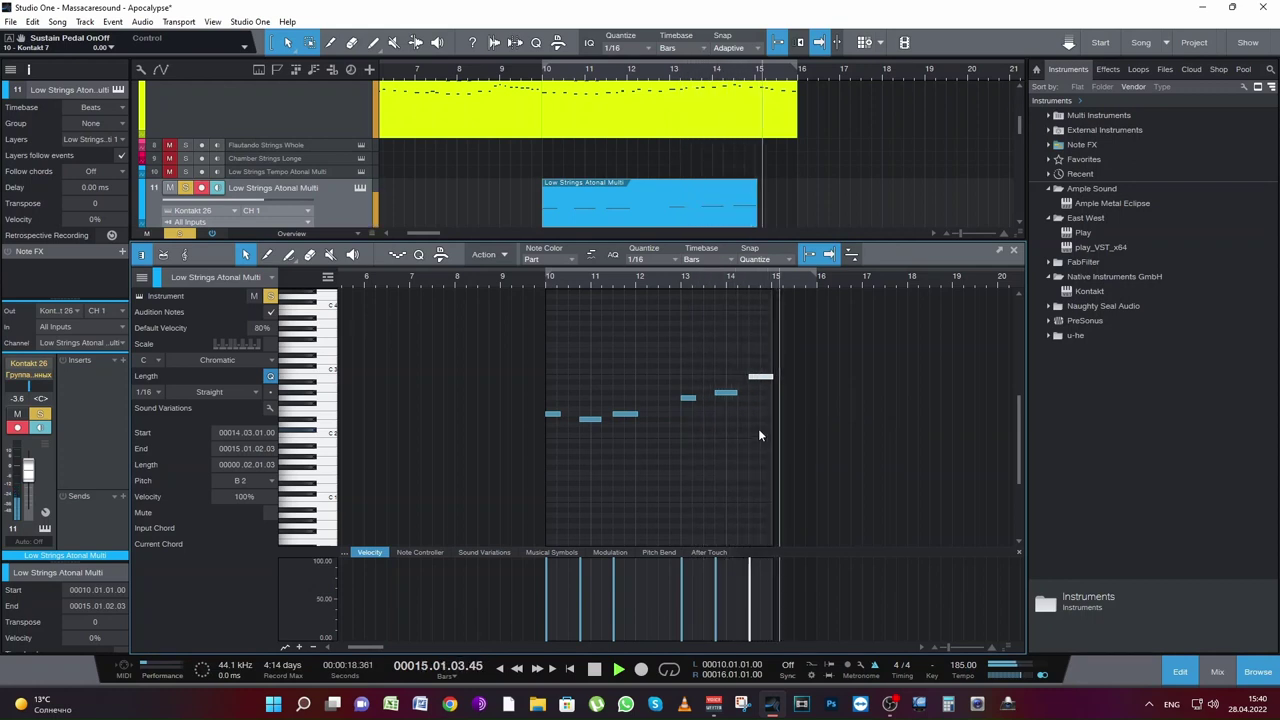
{"action": "key", "text": "space"}
Step: Copy the last low strings note to 15.03.01.00 on G#2 and play the extended phrase
{"action": "left_click", "coordinate": [762, 393]}
{"action": "left_click_drag", "start_coordinate": [790, 376], "coordinate": [795, 392]}
{"action": "key", "text": "space"}
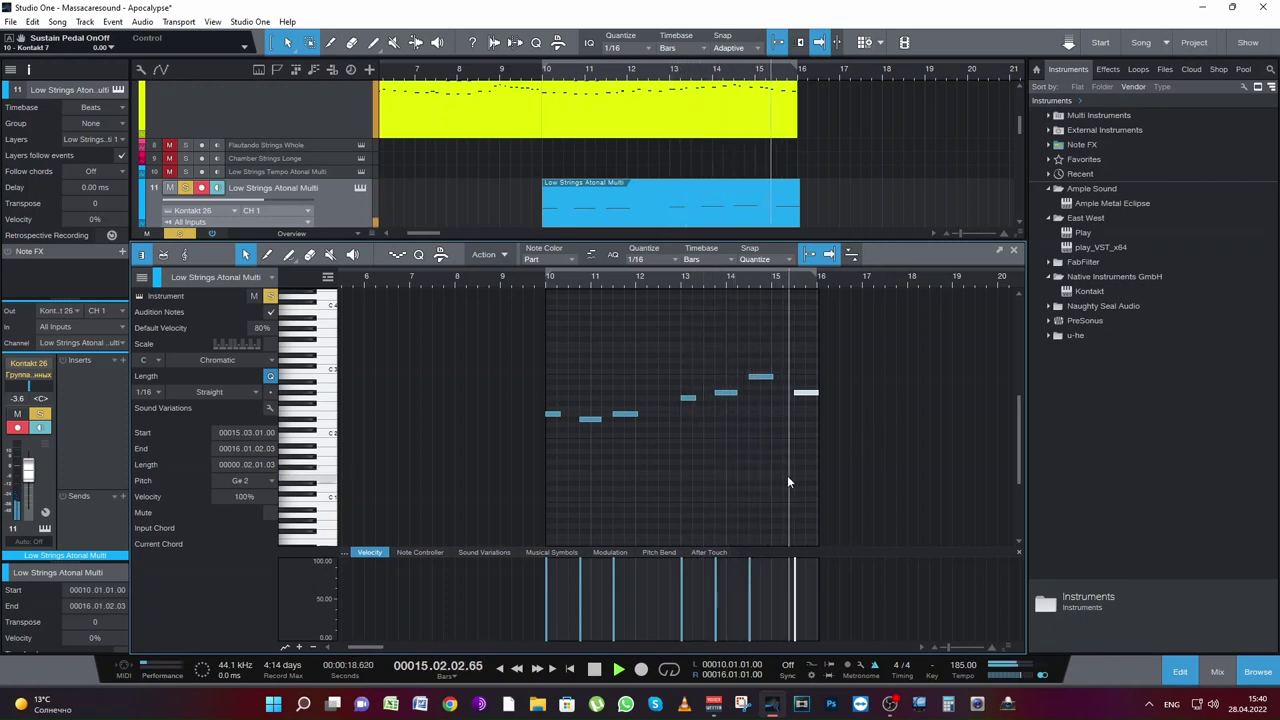
Step: Move the last low strings note to 15.02.01.00 and play the passage
{"action": "key", "text": "space"}
{"action": "left_click_drag", "start_coordinate": [795, 398], "coordinate": [795, 399]}
{"action": "key", "text": "space"}
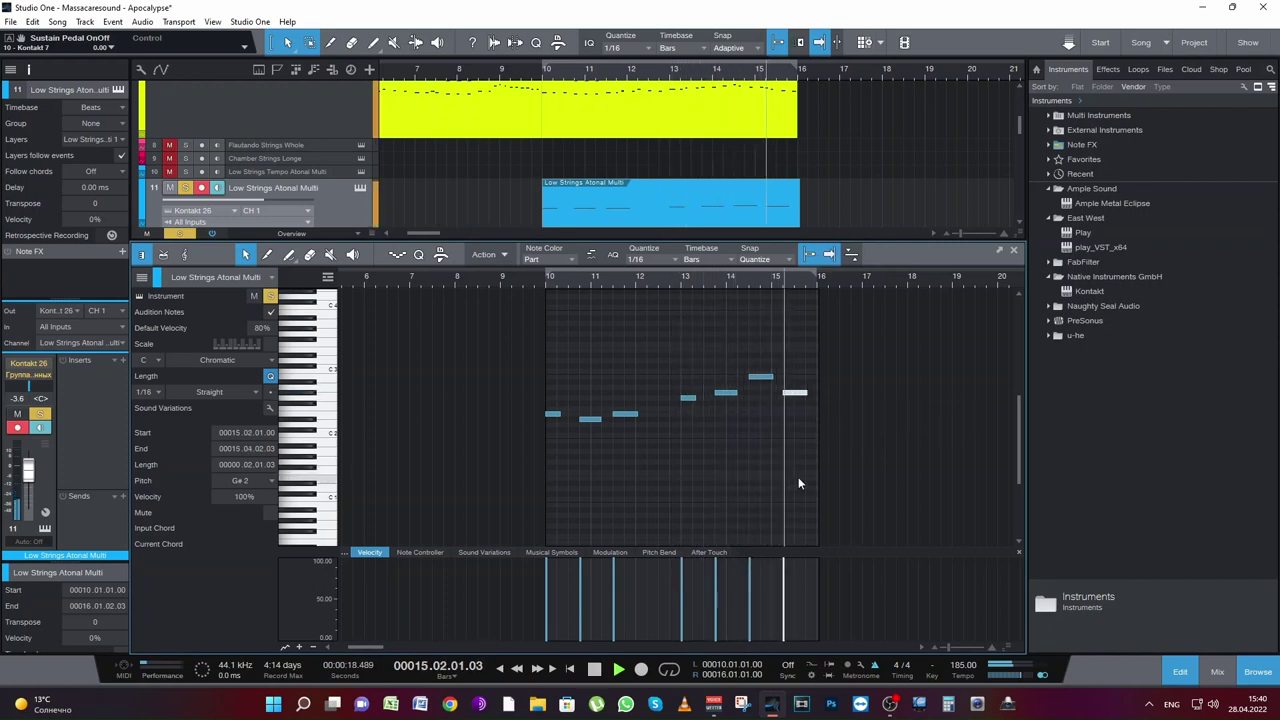
{"action": "key", "text": "space"}
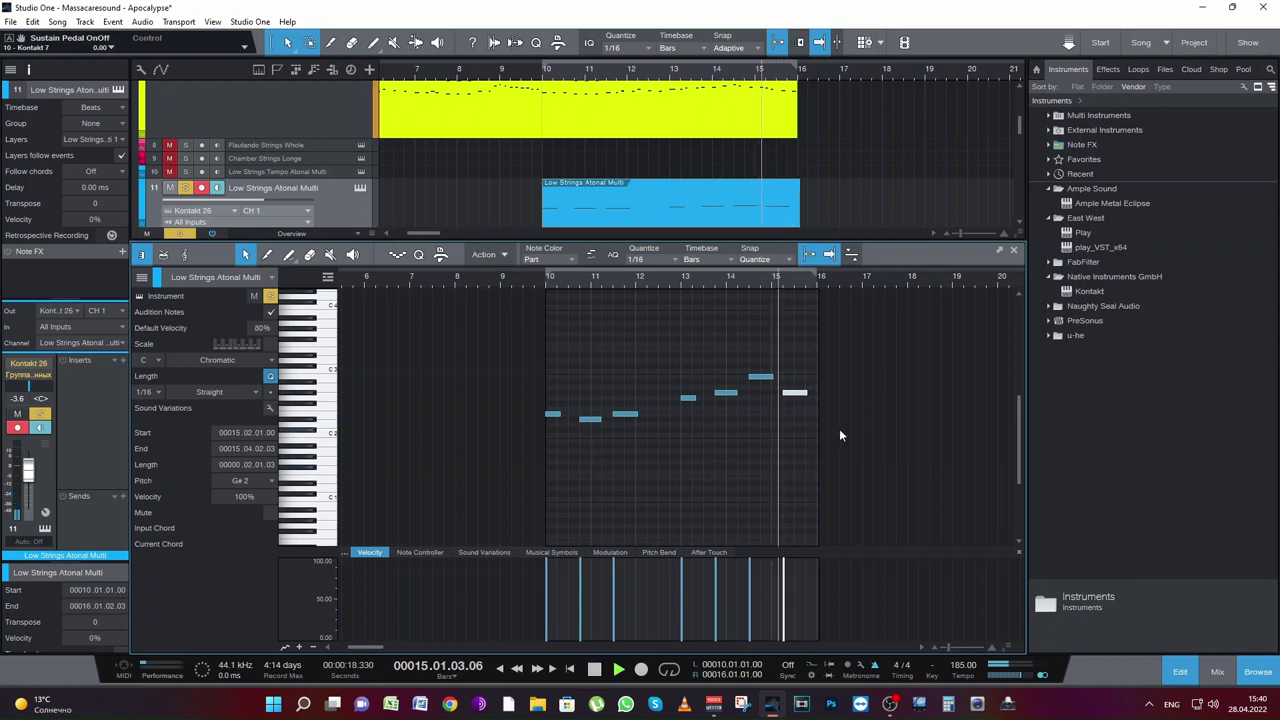
Step: Duplicate the last low strings note onto F2 at 15.03.03.00 and play the ending
{"action": "key", "text": "d"}
{"action": "left_click_drag", "start_coordinate": [838, 397], "coordinate": [812, 409]}
{"action": "key", "text": "space"}
{"action": "key", "text": "space"}
{"action": "key", "text": "space"}
{"action": "left_click", "coordinate": [950, 652]}
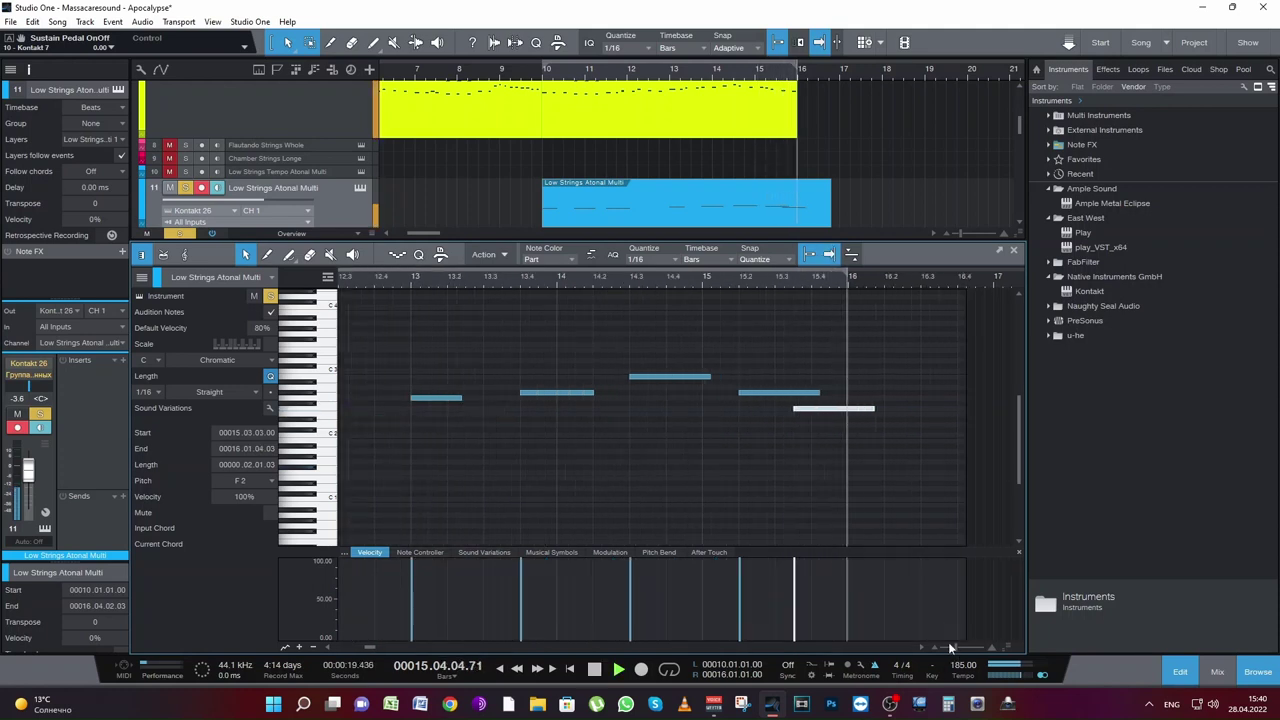
Step: Adjust the F2 low strings note to run from 15.03.02.00 to 15.04.04.00, play it and close the note editor
{"action": "key", "text": "space"}
{"action": "left_click_drag", "start_coordinate": [844, 413], "coordinate": [835, 410]}
{"action": "key", "text": "space"}
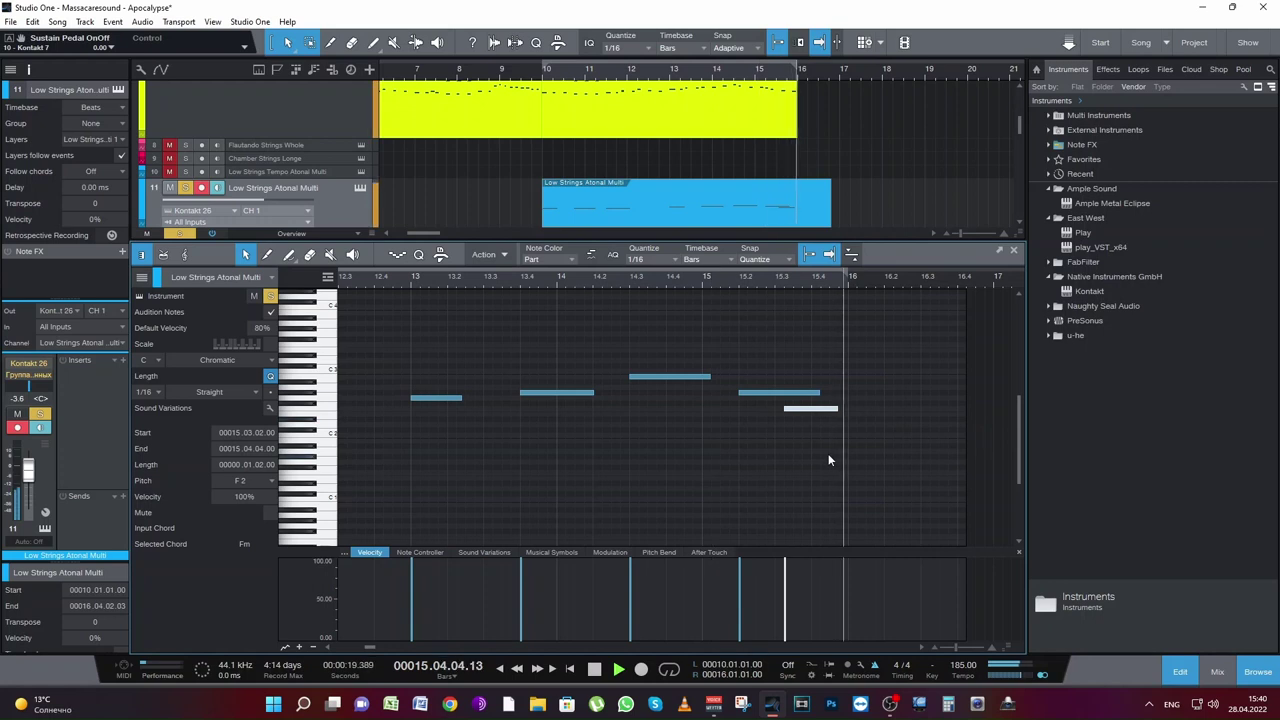
{"action": "key", "text": "space"}
{"action": "left_click", "coordinate": [1015, 253]}
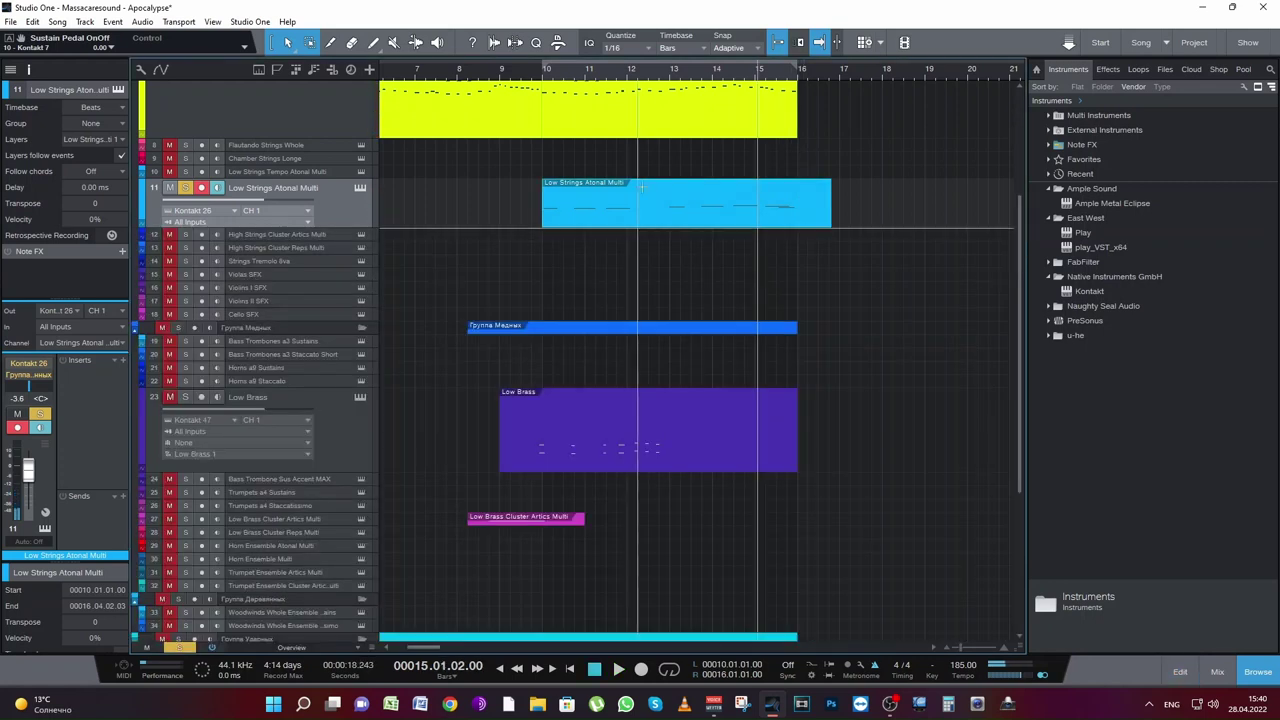
Step: Open the soloed Low Brass part and play it from 9.04.01.00
{"action": "left_click", "coordinate": [531, 72]}
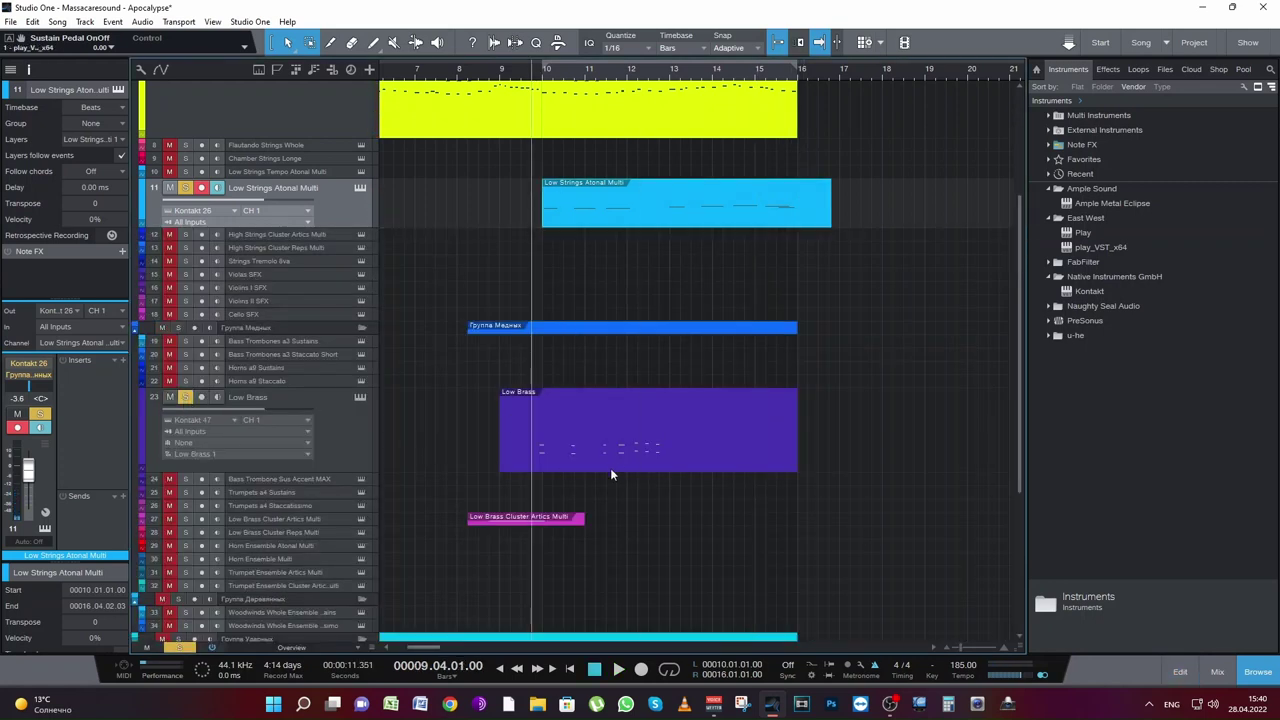
{"action": "double_click", "coordinate": [612, 474]}
{"action": "key", "text": "space"}
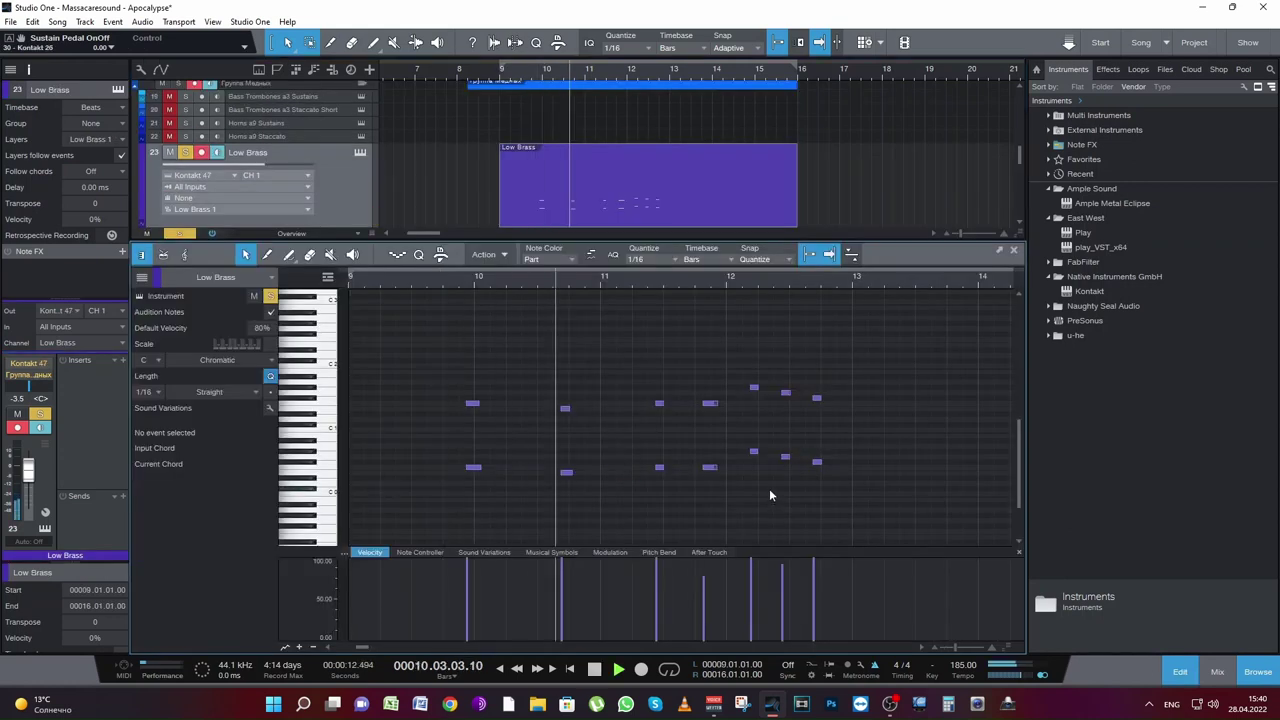
{"action": "left_click_drag", "start_coordinate": [957, 647], "coordinate": [953, 647]}
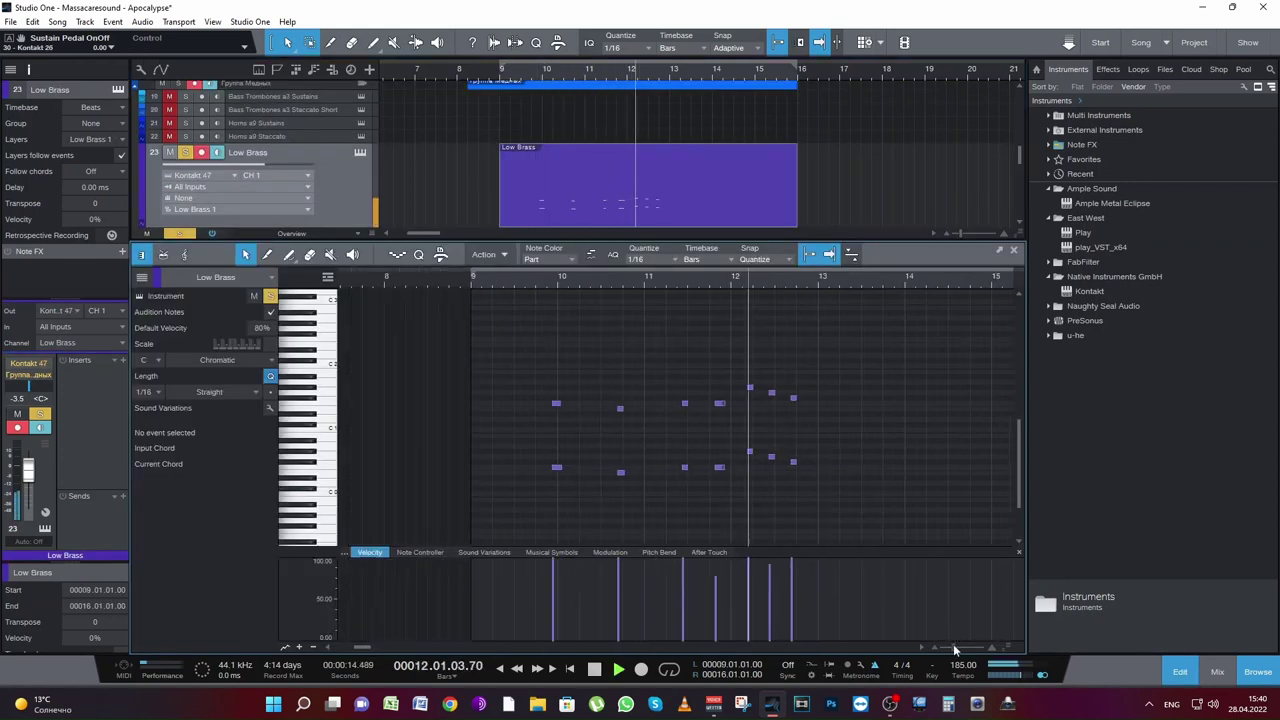
{"action": "key", "text": "space"}
Step: Open the Strings Low/Mid/High Spiccatissimo part and play it from the start of bar 13
{"action": "scroll", "coordinate": [760, 178], "scroll_direction": "up", "scroll_amount": 6}
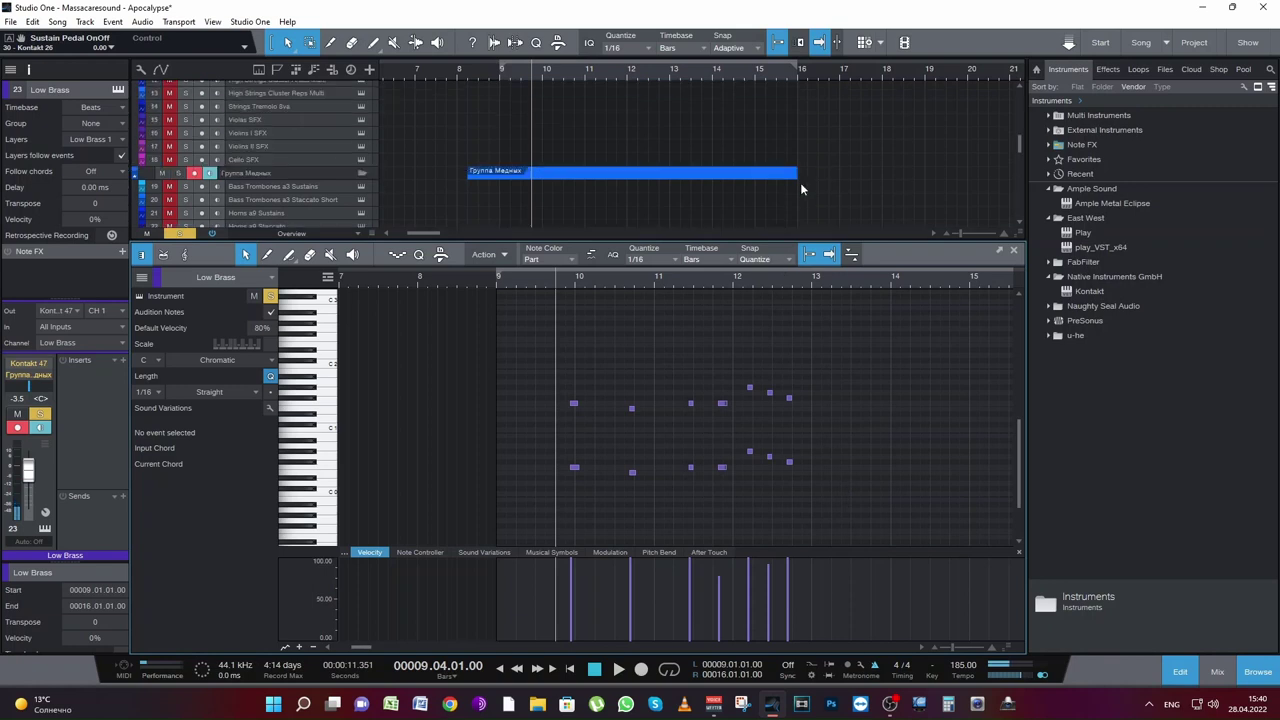
{"action": "left_click", "coordinate": [644, 195]}
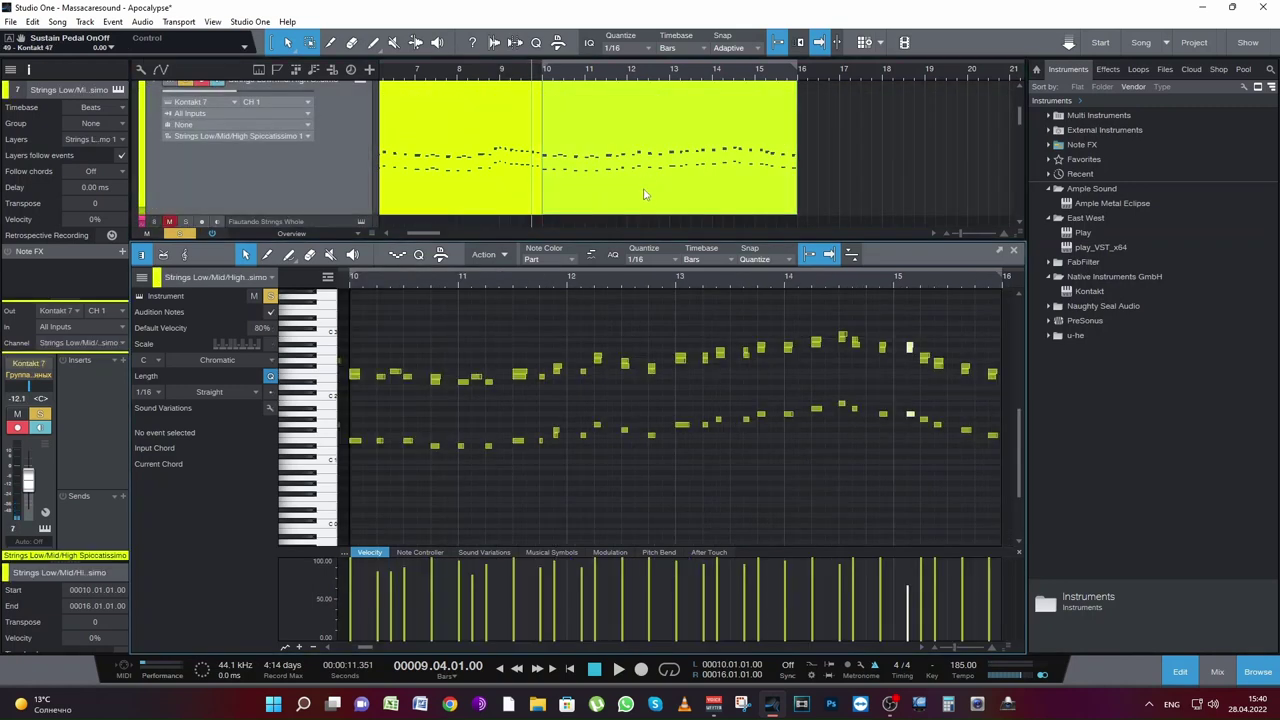
{"action": "left_click", "coordinate": [670, 280]}
{"action": "key", "text": "space"}
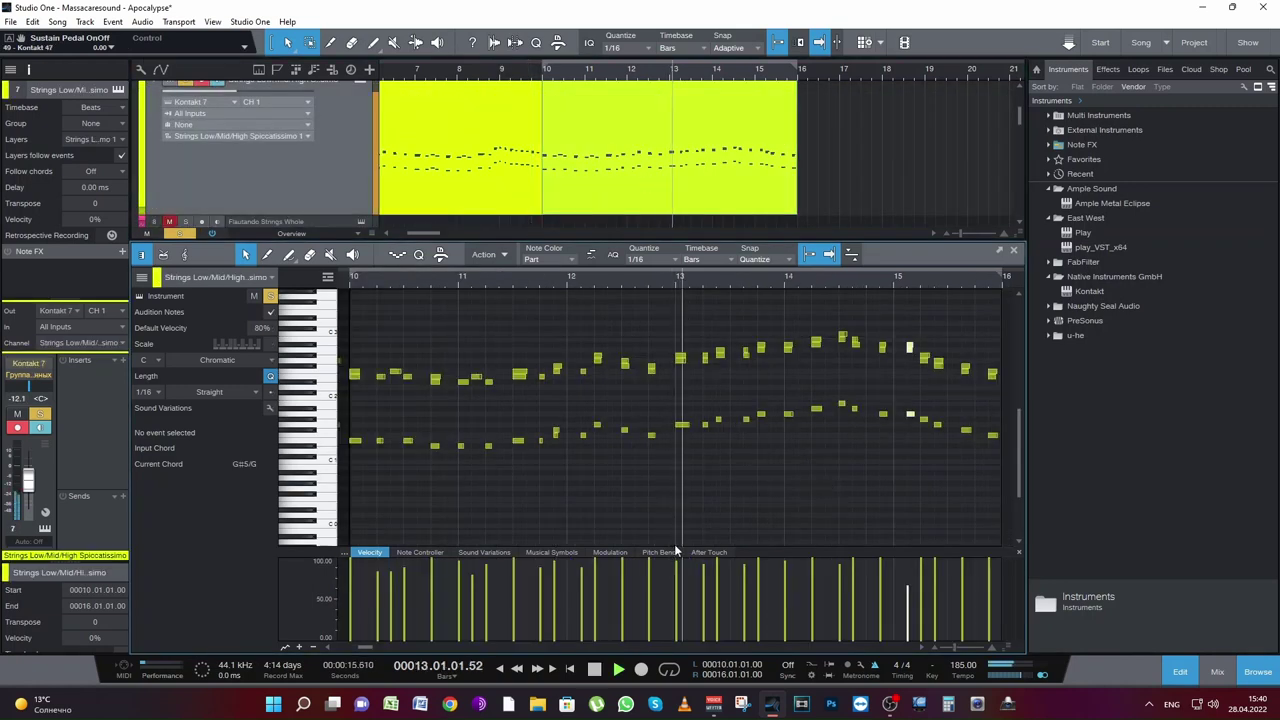
{"action": "key", "text": "space"}
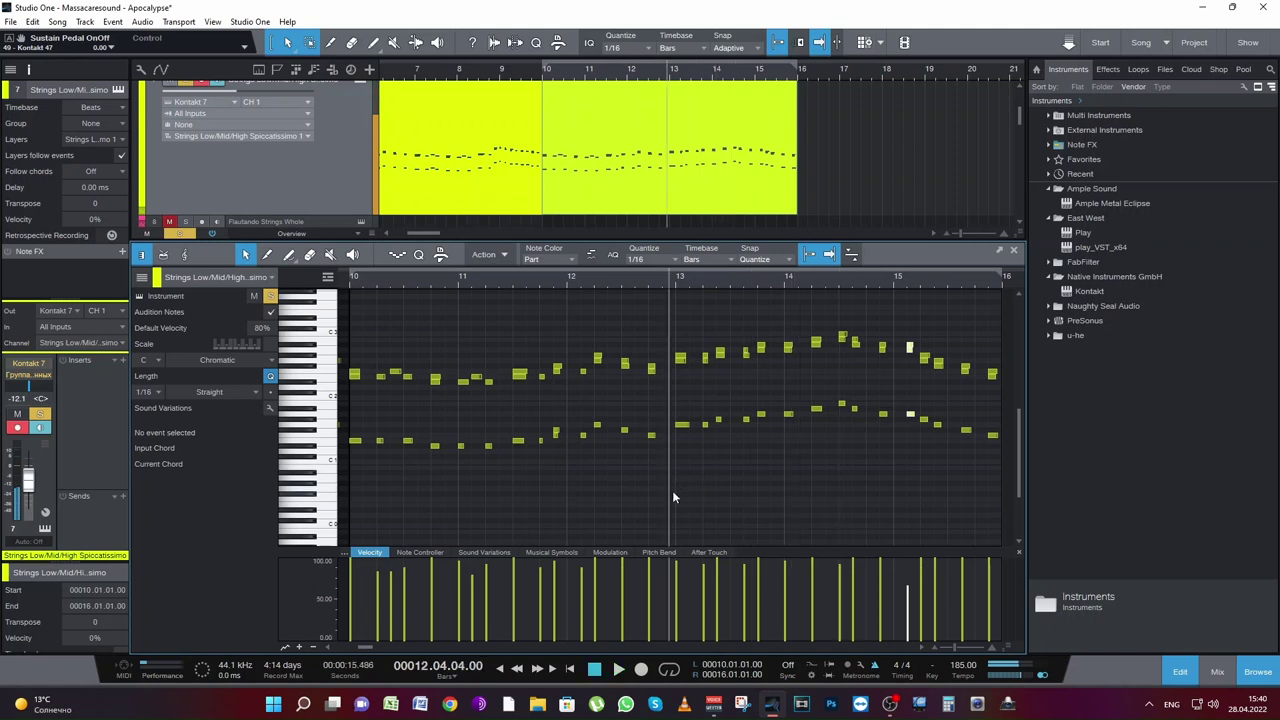
Step: Copy all spiccatissimo string notes from bar 13 to the part's end onto the Low Brass track at 13.01.01.00
{"action": "left_click_drag", "start_coordinate": [674, 492], "coordinate": [1002, 410]}
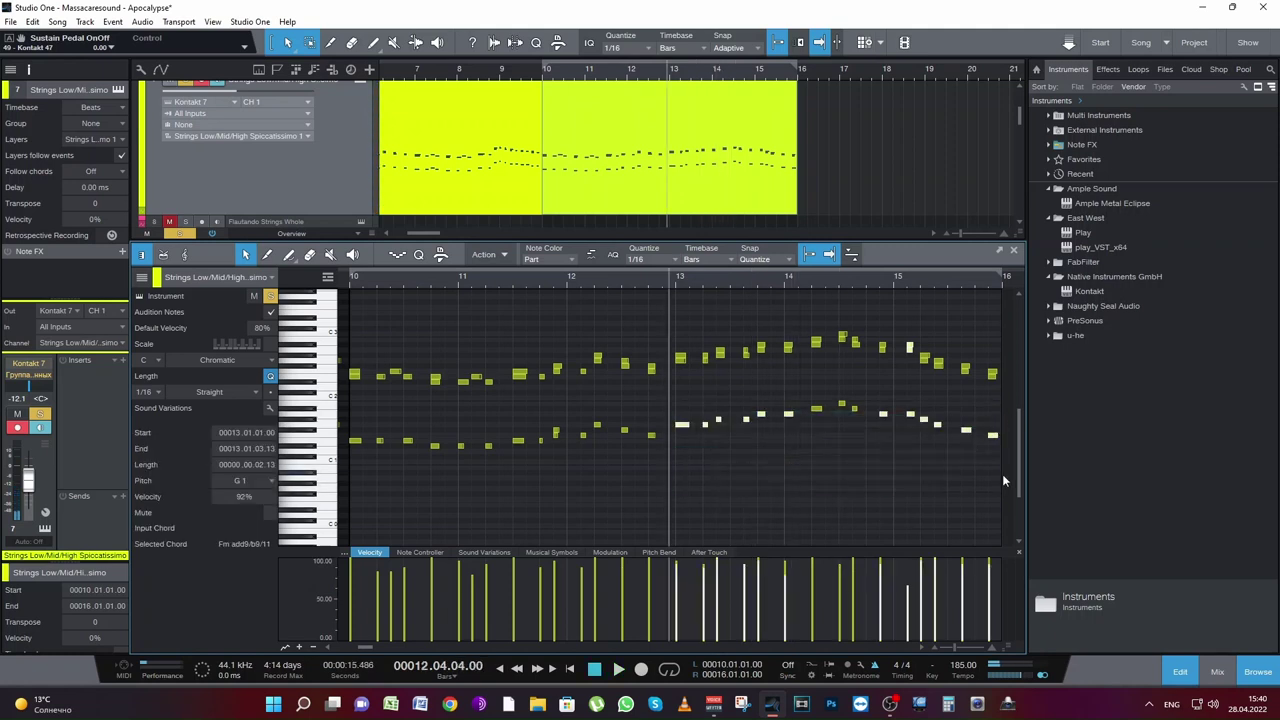
{"action": "left_click_drag", "start_coordinate": [1004, 476], "coordinate": [676, 328]}
{"action": "scroll", "coordinate": [720, 200], "scroll_direction": "down", "scroll_amount": 2}
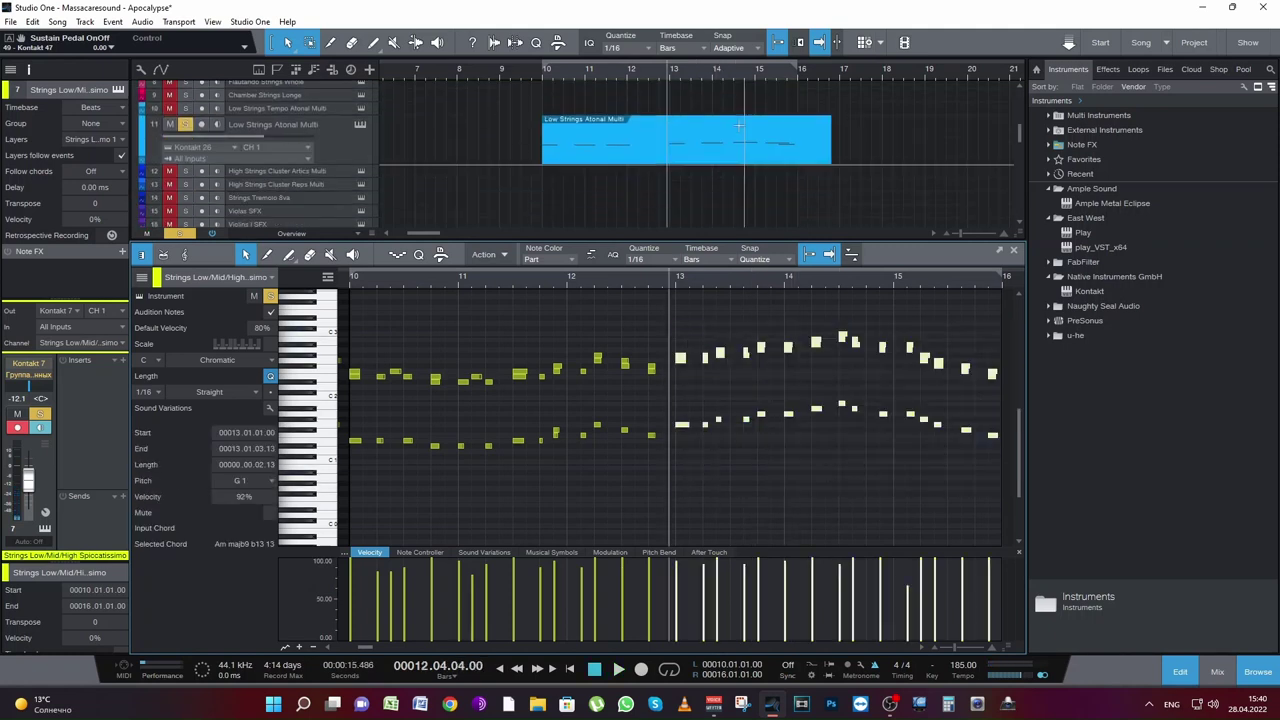
{"action": "left_click", "coordinate": [678, 284]}
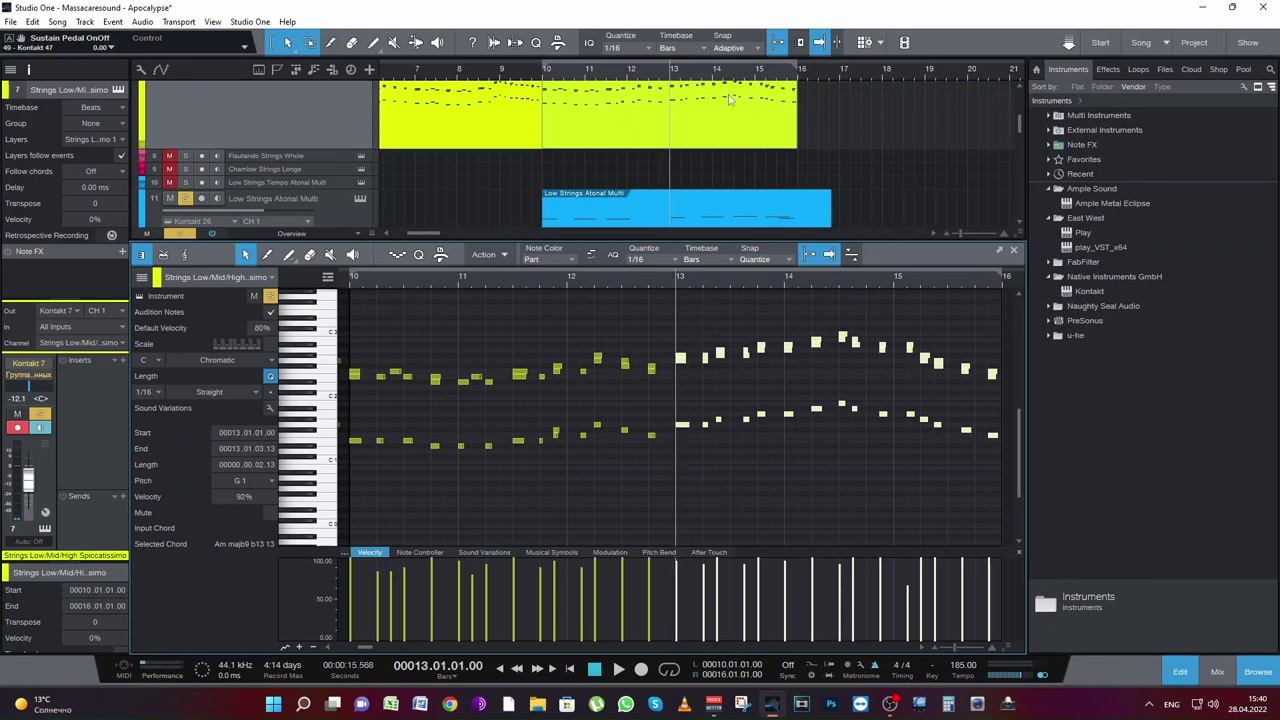
{"action": "scroll", "coordinate": [723, 172], "scroll_direction": "down", "scroll_amount": 10}
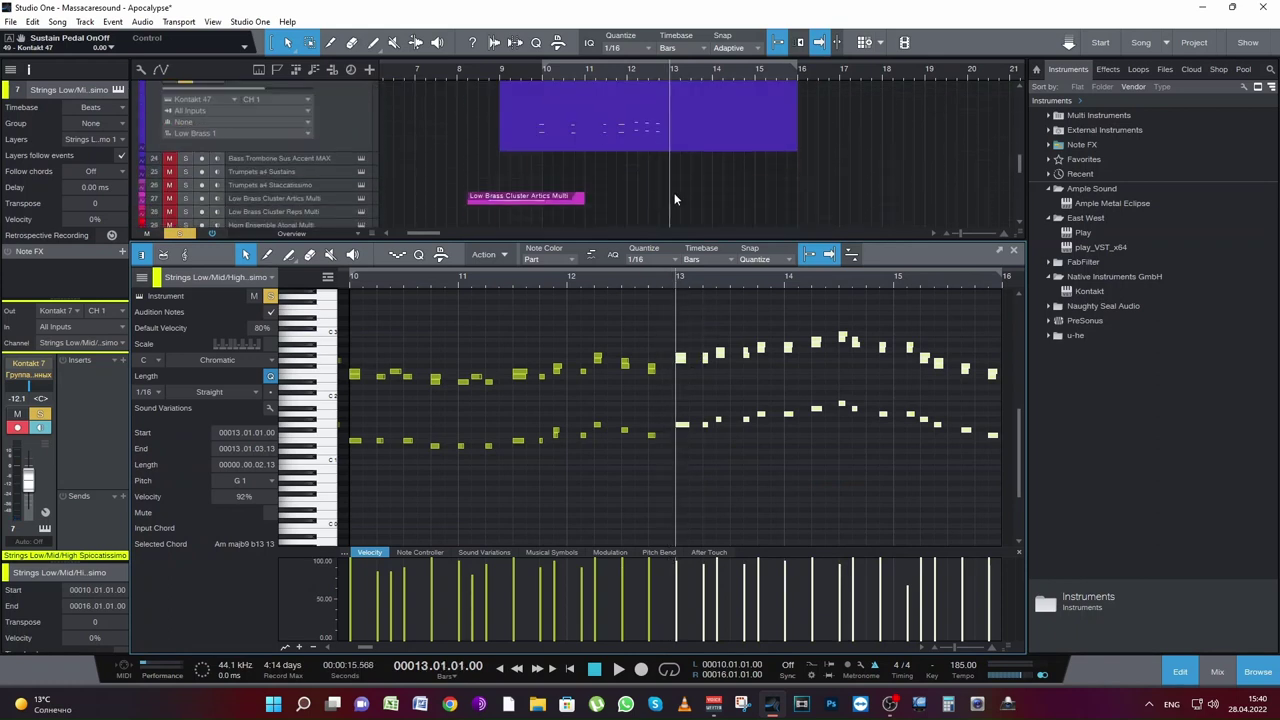
{"action": "left_click", "coordinate": [684, 141]}
{"action": "key", "text": "alt+x"}
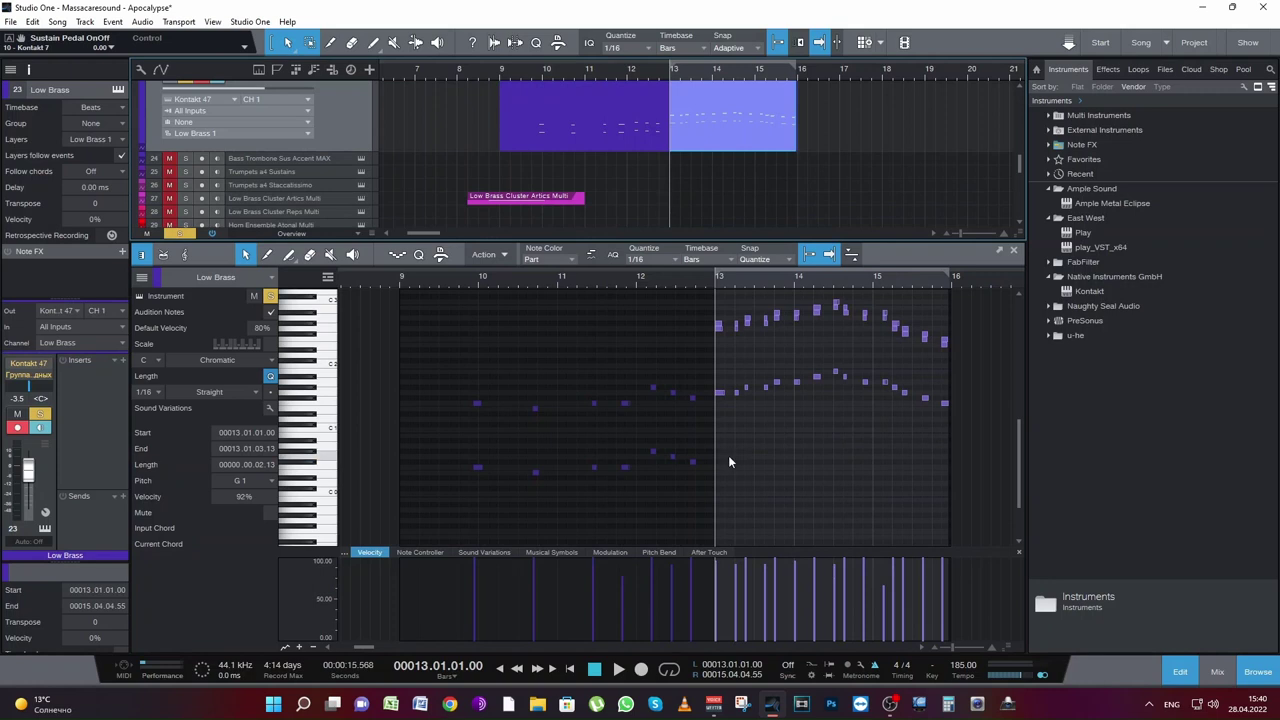
Step: Transpose all the copied Low Brass notes down one octave and play them
{"action": "left_click_drag", "start_coordinate": [714, 454], "coordinate": [967, 294]}
{"action": "key", "text": "shift+Down"}
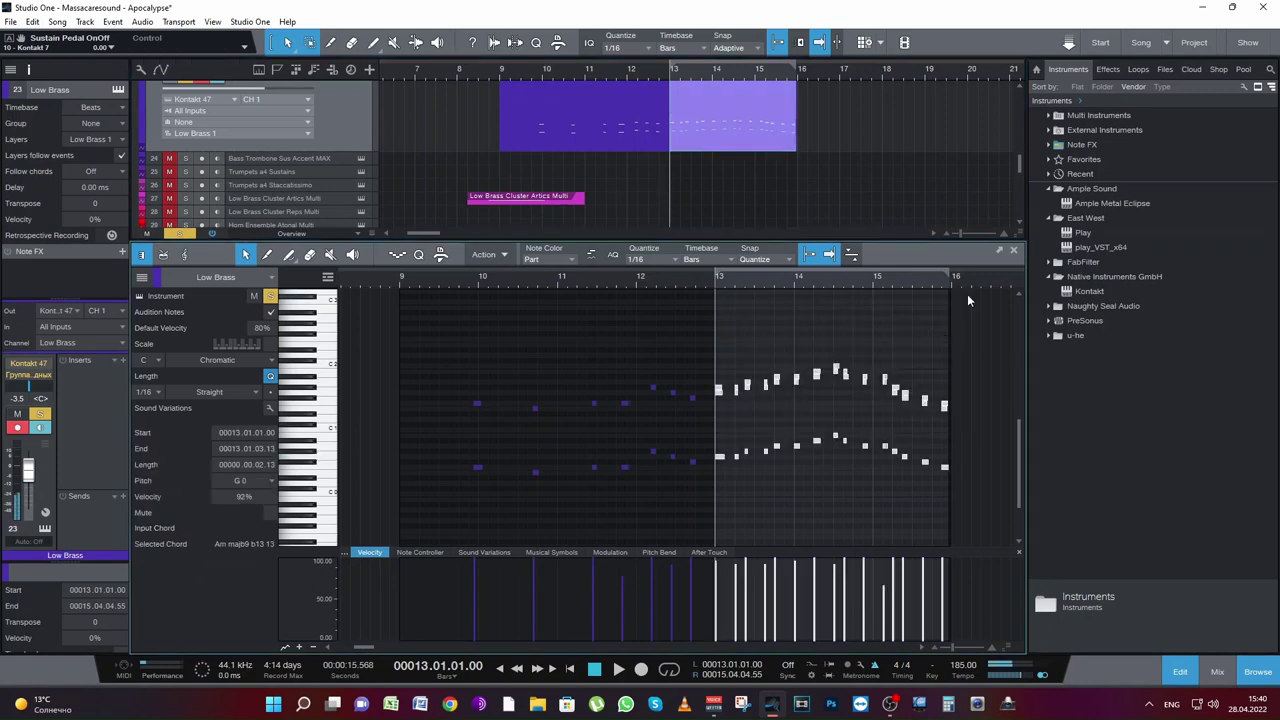
{"action": "key", "text": "space"}
{"action": "key", "text": "space"}
Step: Delete the Low Brass notes between 13.01.01.00 and 13.02.03.00 and play the passage
{"action": "left_click_drag", "start_coordinate": [729, 485], "coordinate": [742, 440]}
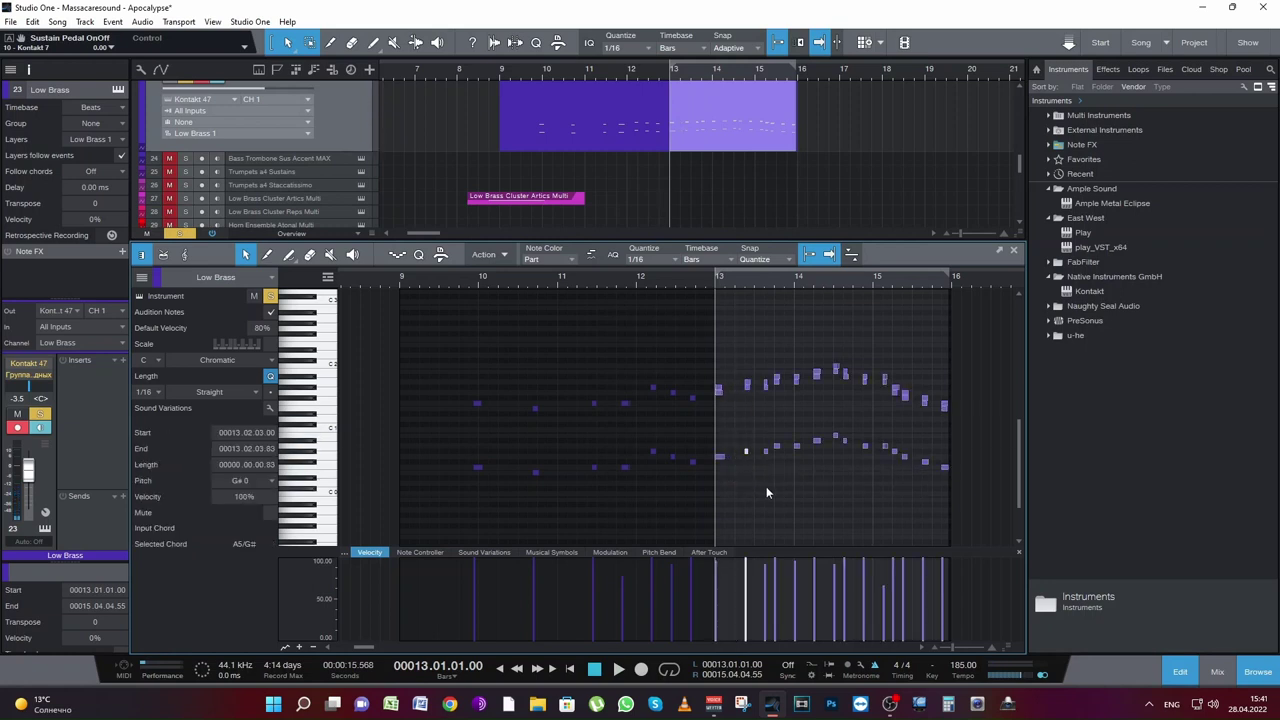
{"action": "key", "text": "space"}
{"action": "key", "text": "space"}
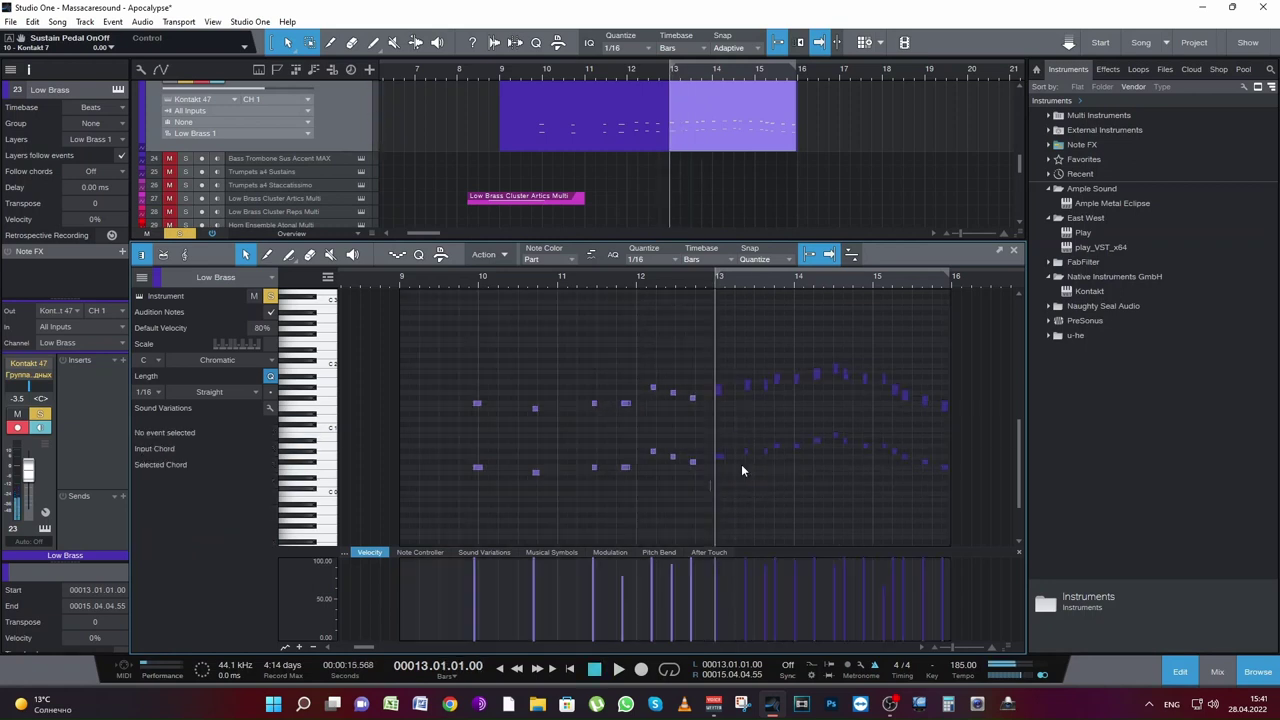
Step: Merge the two Low Brass parts into one spanning bars 9 to 16 and select the notes from bar 13 onward
{"action": "key", "text": "ctrl+a"}
{"action": "left_click_drag", "start_coordinate": [946, 646], "coordinate": [766, 299]}
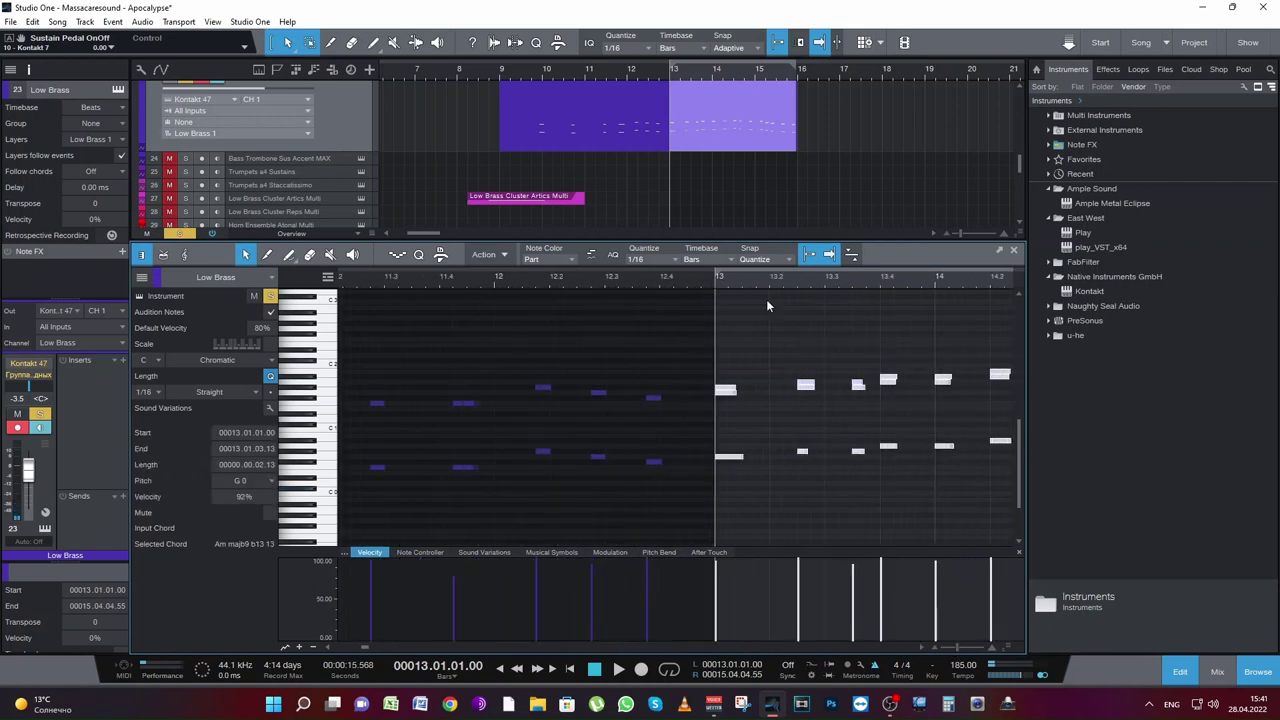
{"action": "left_click", "coordinate": [623, 138]}
{"action": "left_click_drag", "start_coordinate": [700, 512], "coordinate": [1012, 360]}
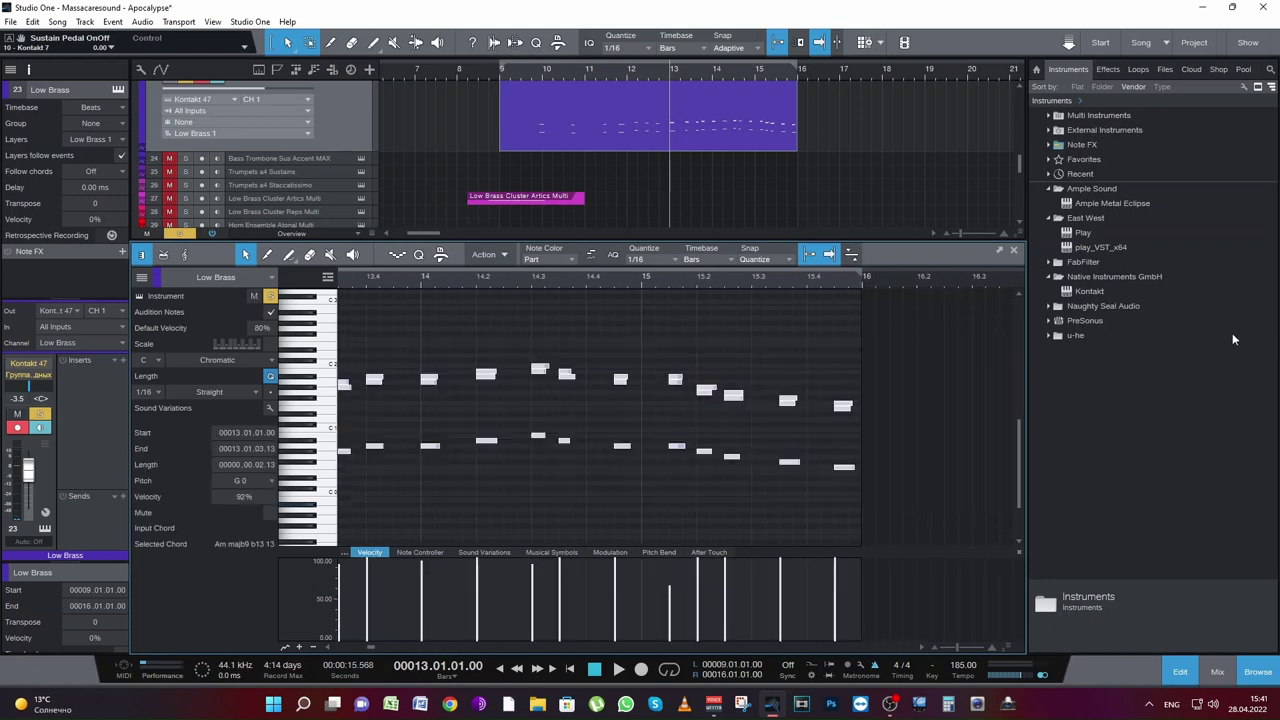
Step: Shift the selected Low Brass notes one sixteenth earlier so they start at 12.04.04.00, and play them
{"action": "left_click_drag", "start_coordinate": [365, 461], "coordinate": [351, 461]}
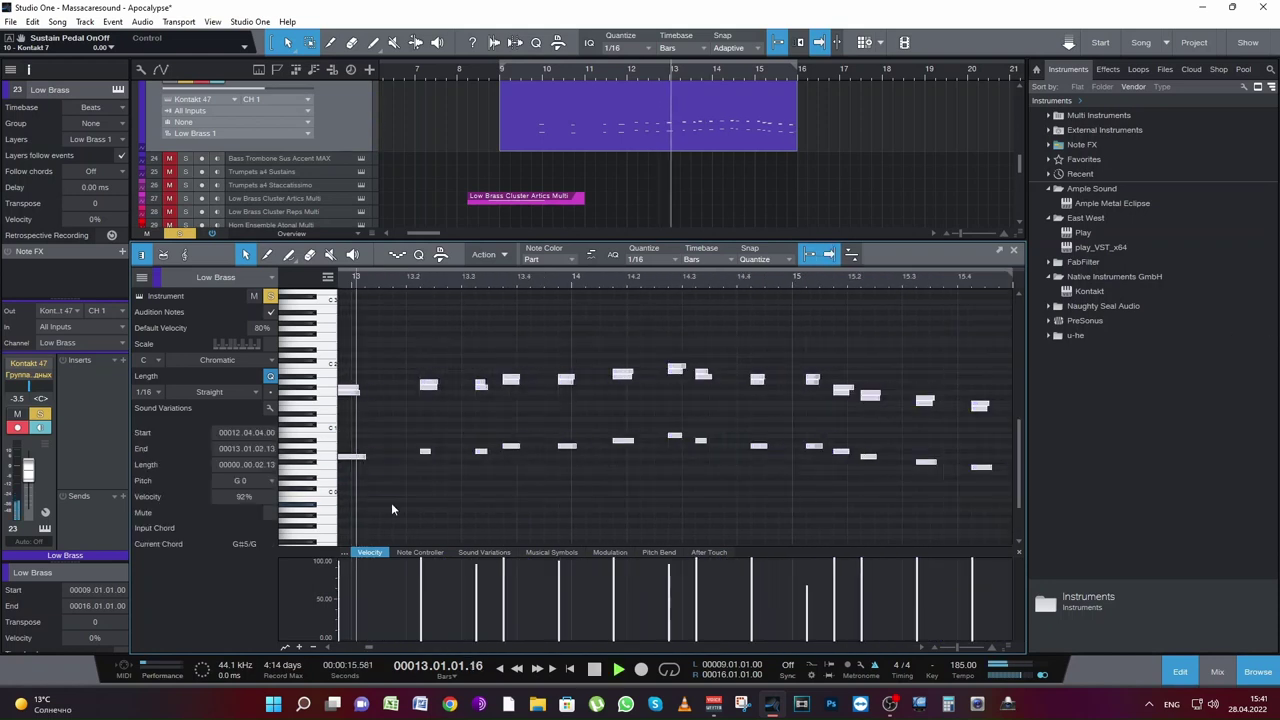
{"action": "left_click_drag", "start_coordinate": [376, 647], "coordinate": [365, 648]}
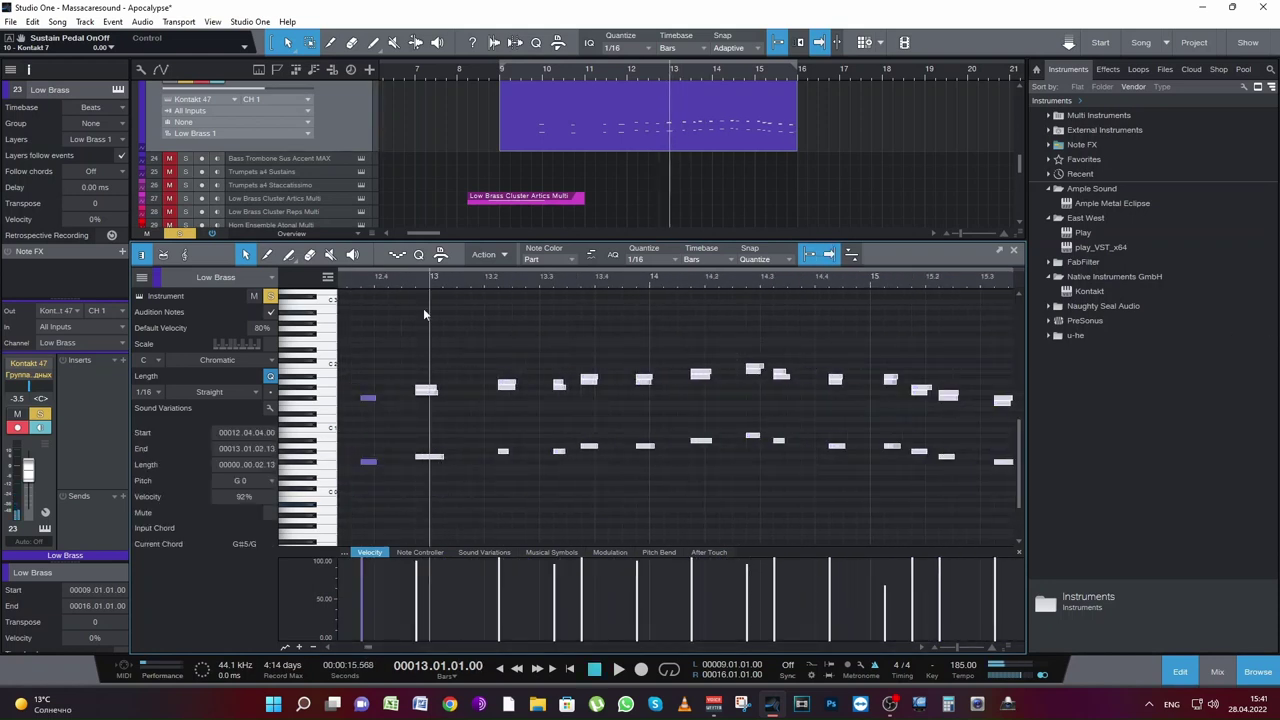
{"action": "key", "text": "space"}
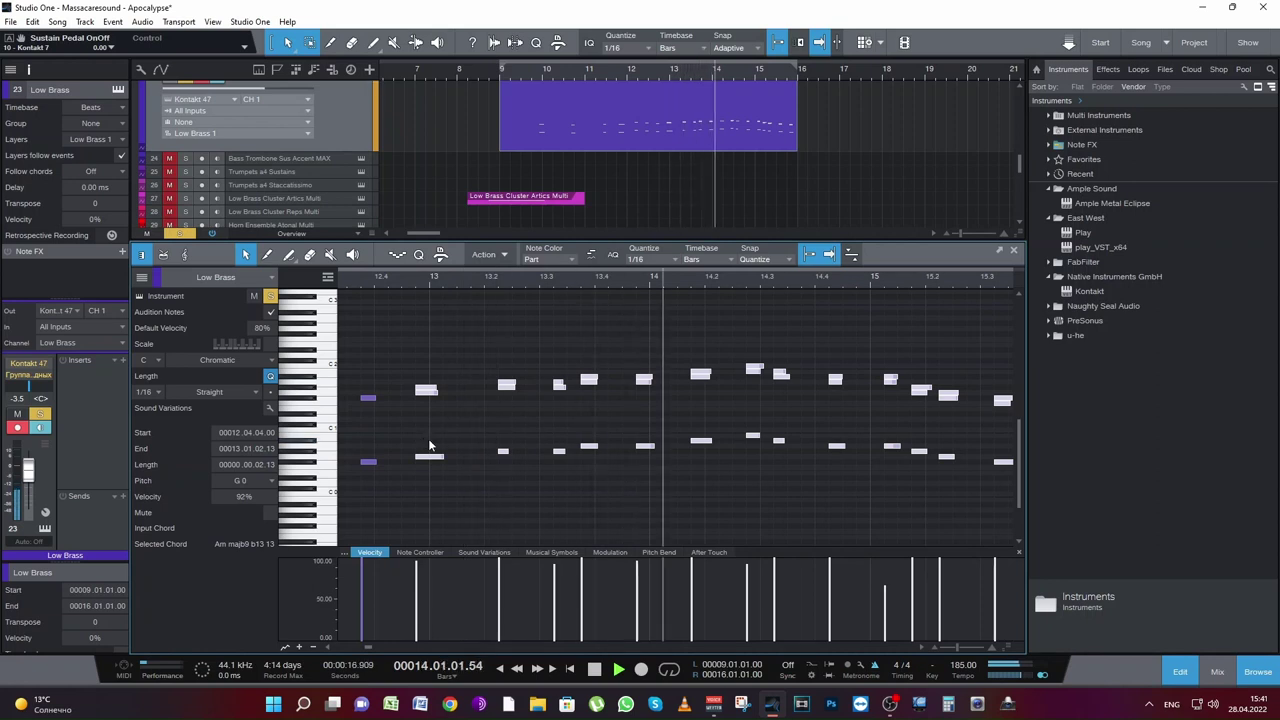
{"action": "key", "text": "space"}
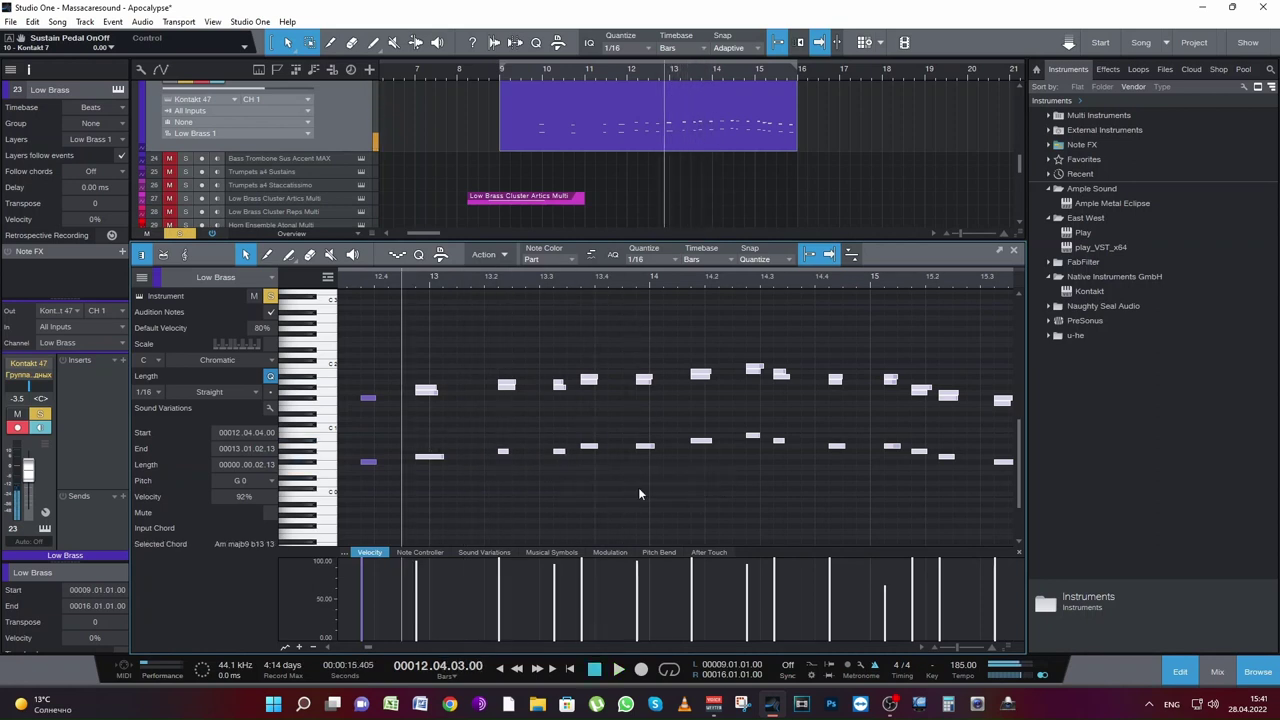
Step: Delete the Low Brass notes just before bar 14 and play from 12.04.03.00
{"action": "left_click_drag", "start_coordinate": [638, 487], "coordinate": [662, 351]}
{"action": "key", "text": "space"}
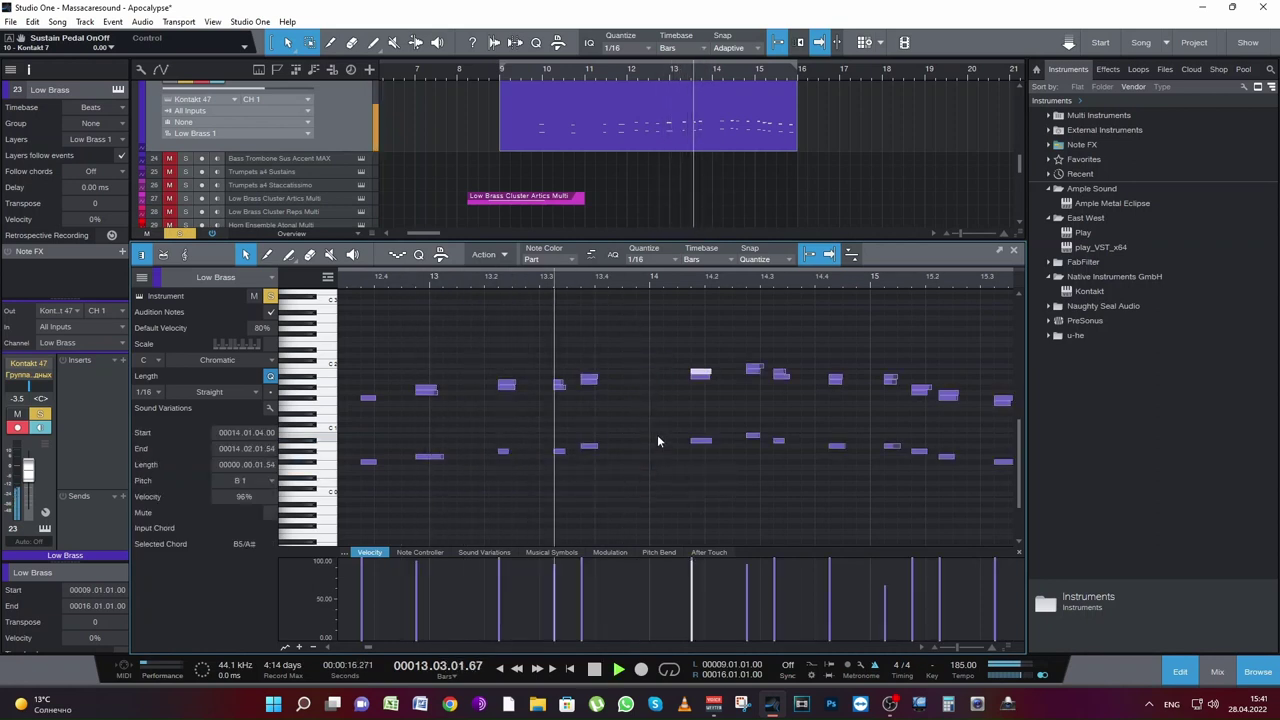
{"action": "key", "text": "space"}
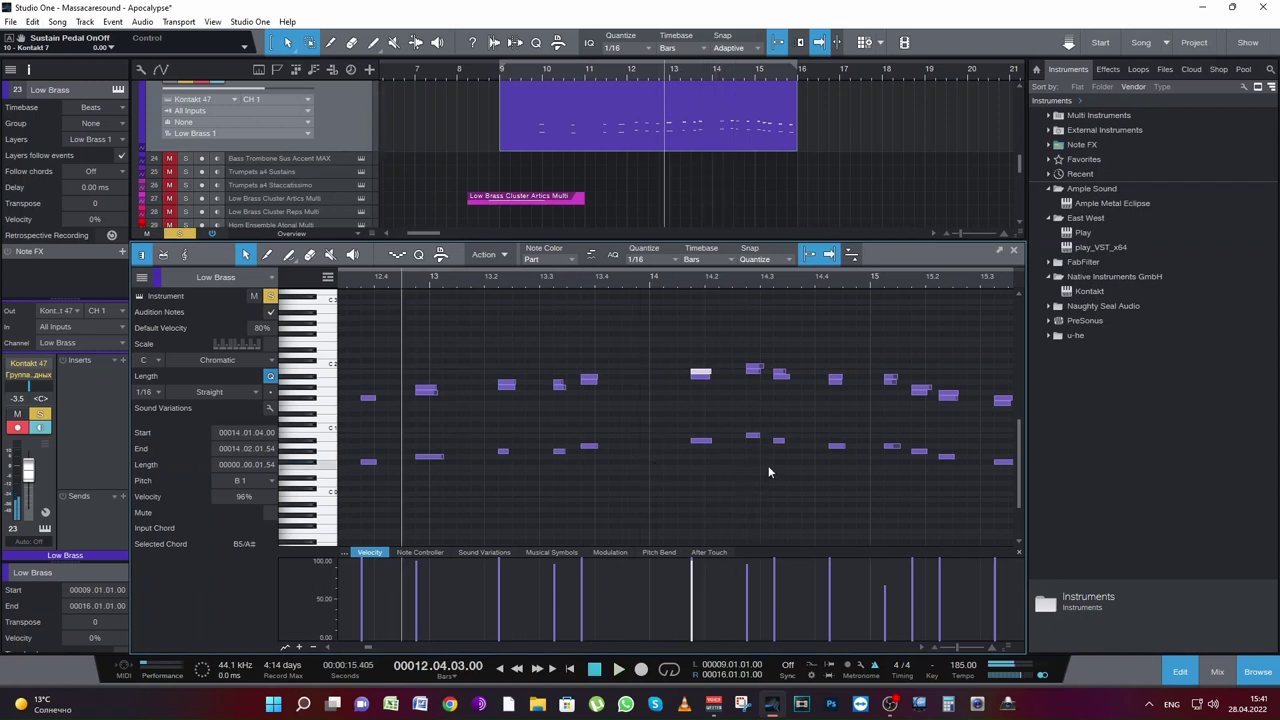
{"action": "key", "text": "space"}
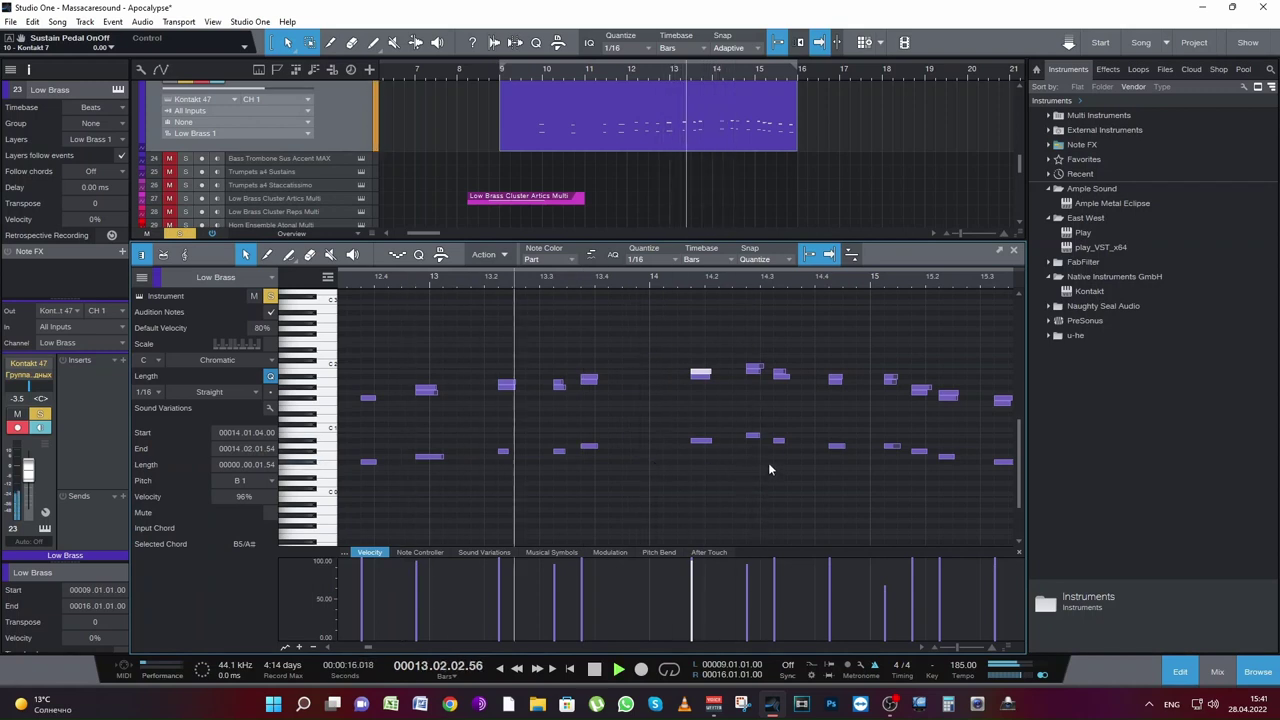
{"action": "key", "text": "space"}
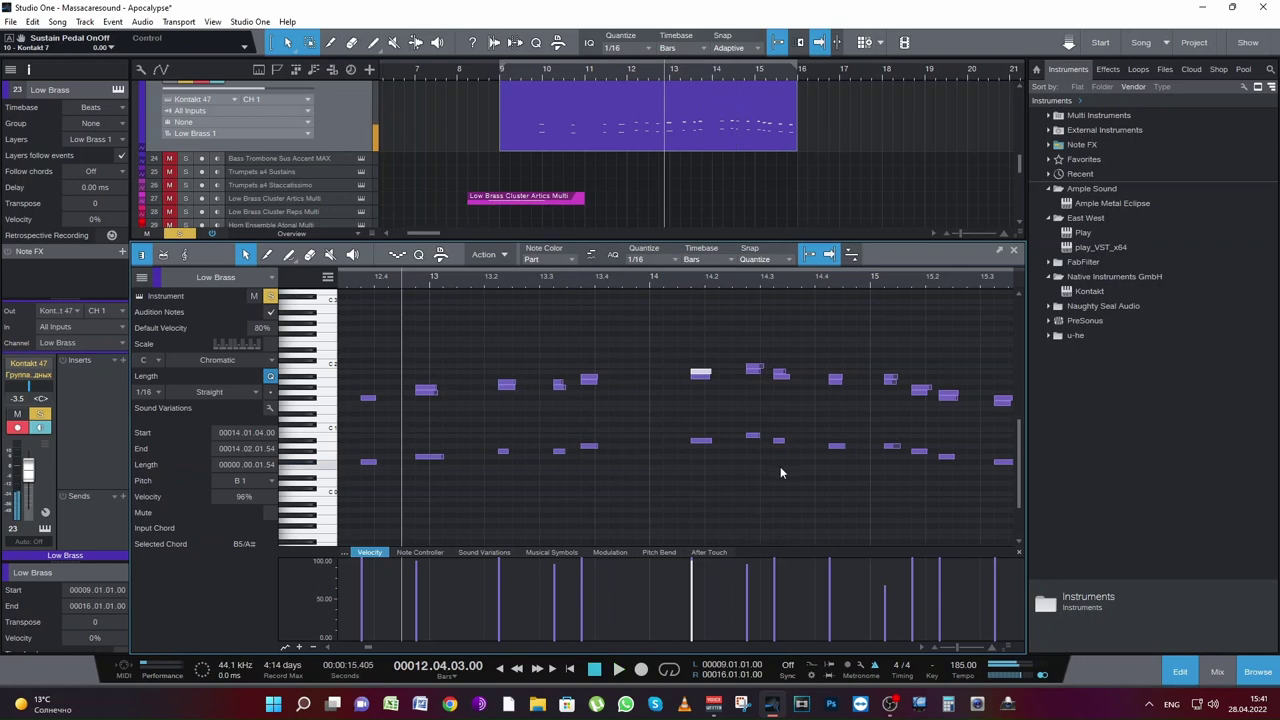
Step: Delete the Low Brass notes at 14.03.02.00 and play the line
{"action": "left_click_drag", "start_coordinate": [776, 468], "coordinate": [804, 354]}
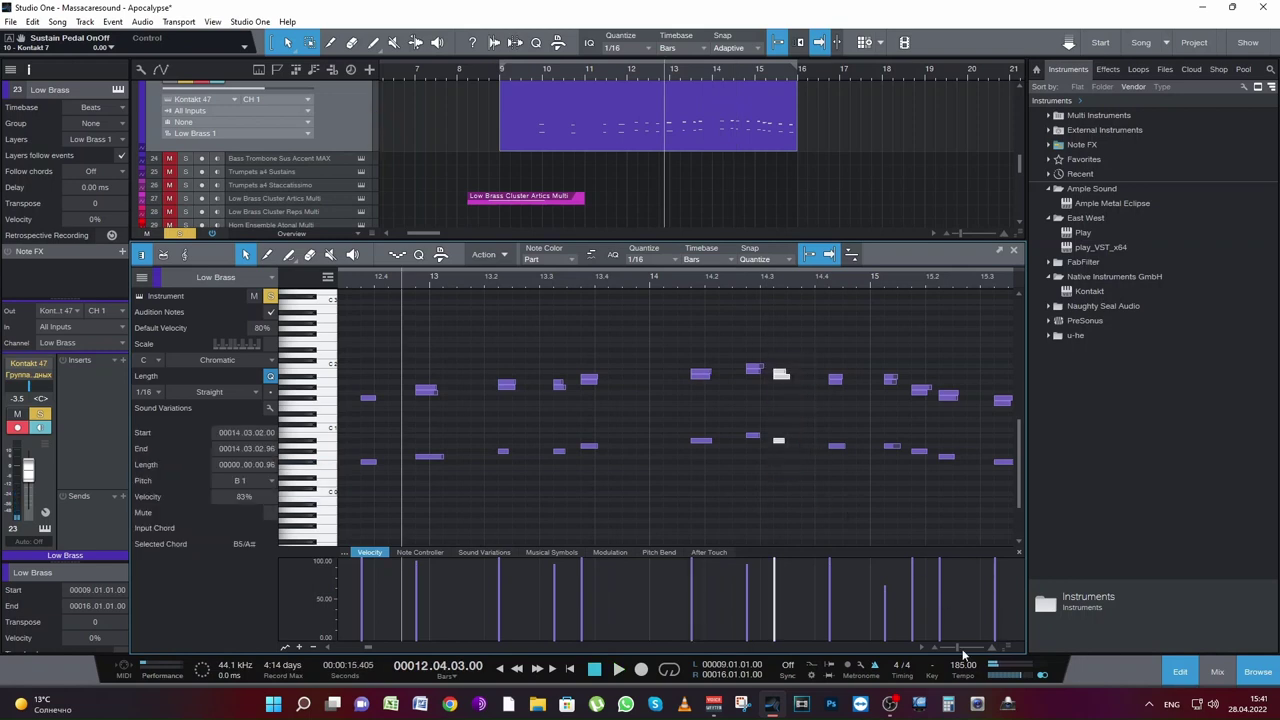
{"action": "left_click_drag", "start_coordinate": [963, 652], "coordinate": [954, 648]}
{"action": "key", "text": "Delete"}
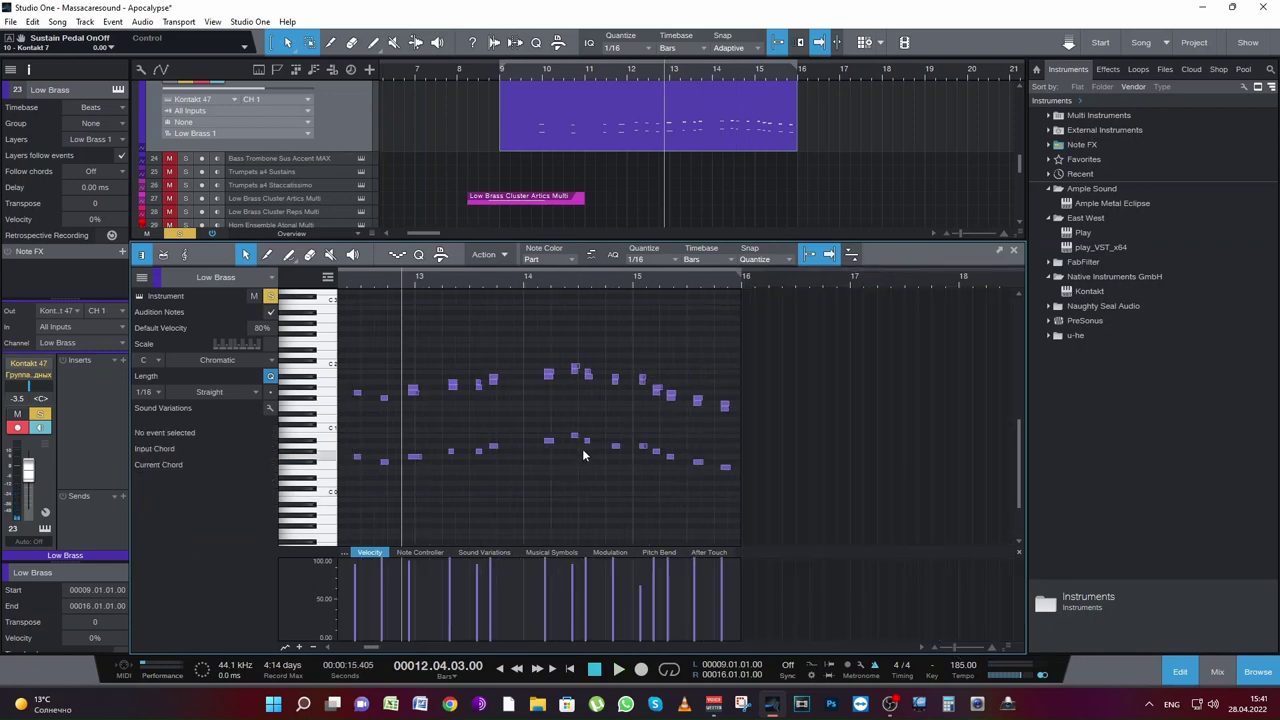
{"action": "left_click", "coordinate": [615, 379]}
{"action": "key", "text": "space"}
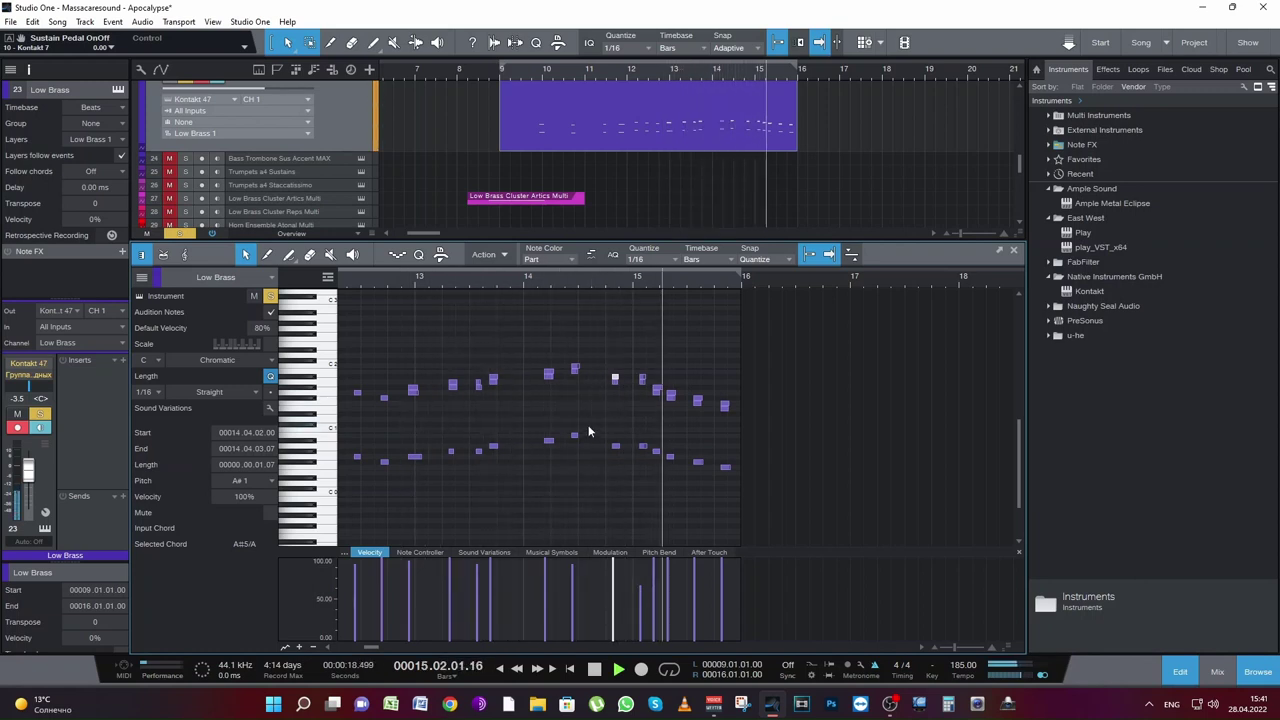
{"action": "key", "text": "space"}
Step: Play the passage with the solos off and undo the deletion of the Low Brass notes at 14.03.02.00
{"action": "key", "text": "space"}
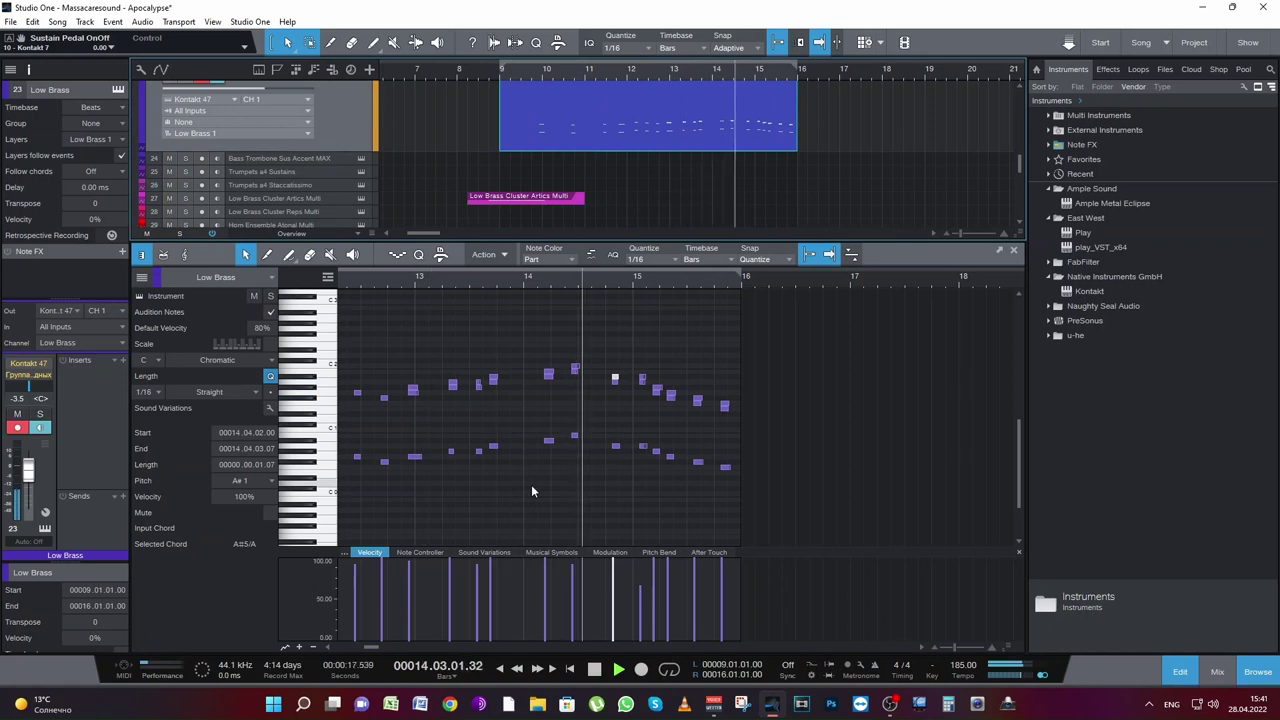
{"action": "key", "text": "space"}
{"action": "key", "text": "ctrl+z"}
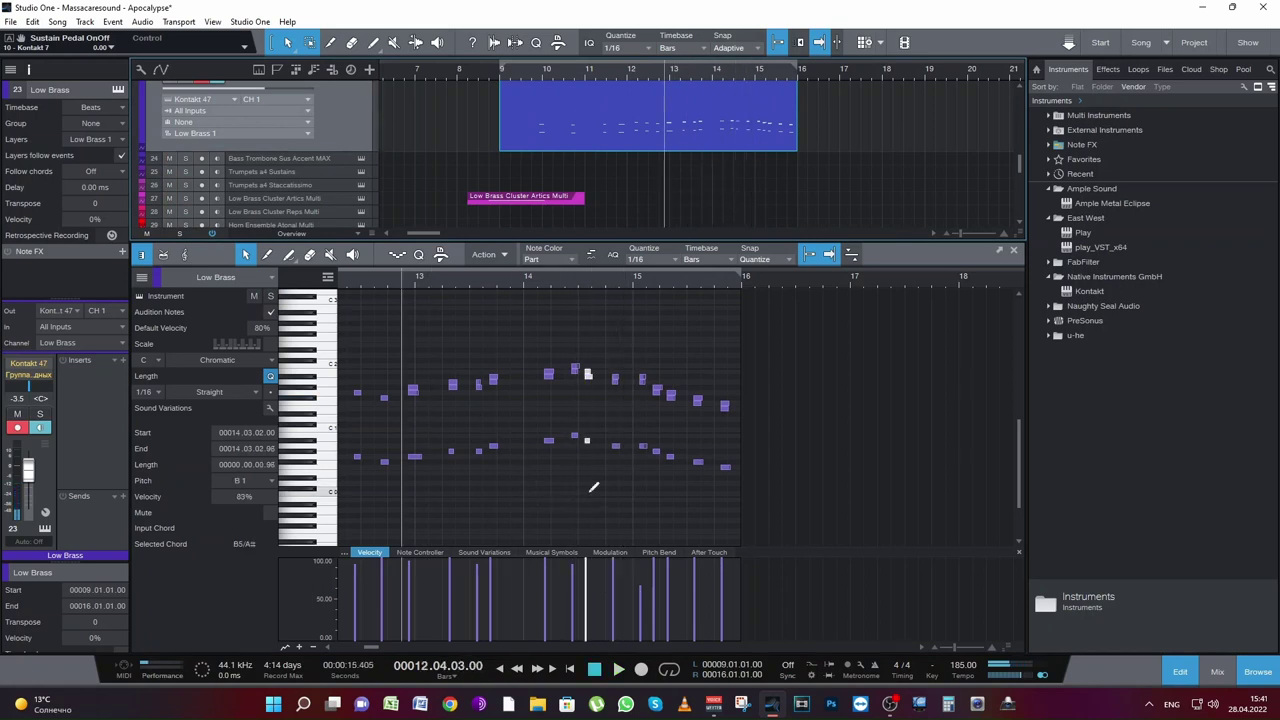
Step: Deselect the Low Brass notes and play the line from 12.04.03.00
{"action": "key", "text": "space"}
{"action": "right_click", "coordinate": [612, 491]}
{"action": "left_click", "coordinate": [615, 510]}
{"action": "key", "text": "space"}
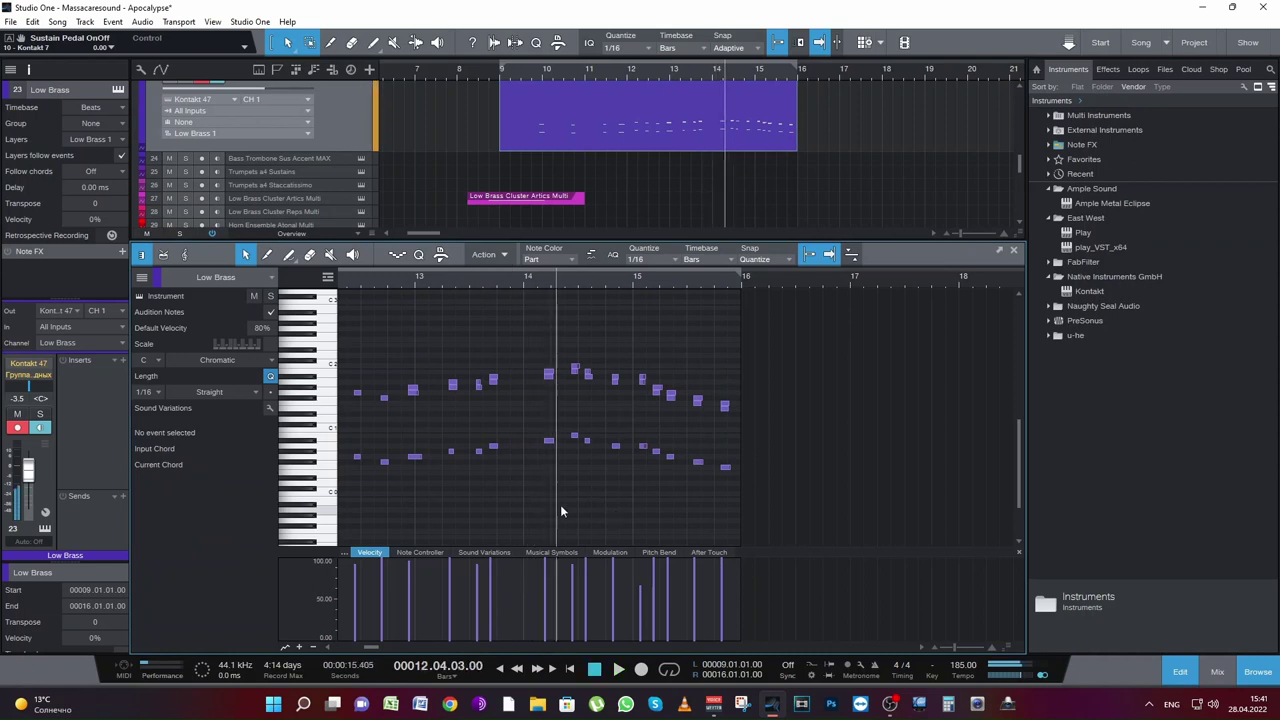
{"action": "key", "text": "space"}
{"action": "key", "text": "space"}
Step: Lower the velocity of the Low Brass notes at 13.03.02.00 to about 60% and play the passage
{"action": "left_click_drag", "start_coordinate": [486, 501], "coordinate": [517, 357]}
{"action": "left_click_drag", "start_coordinate": [469, 495], "coordinate": [487, 357]}
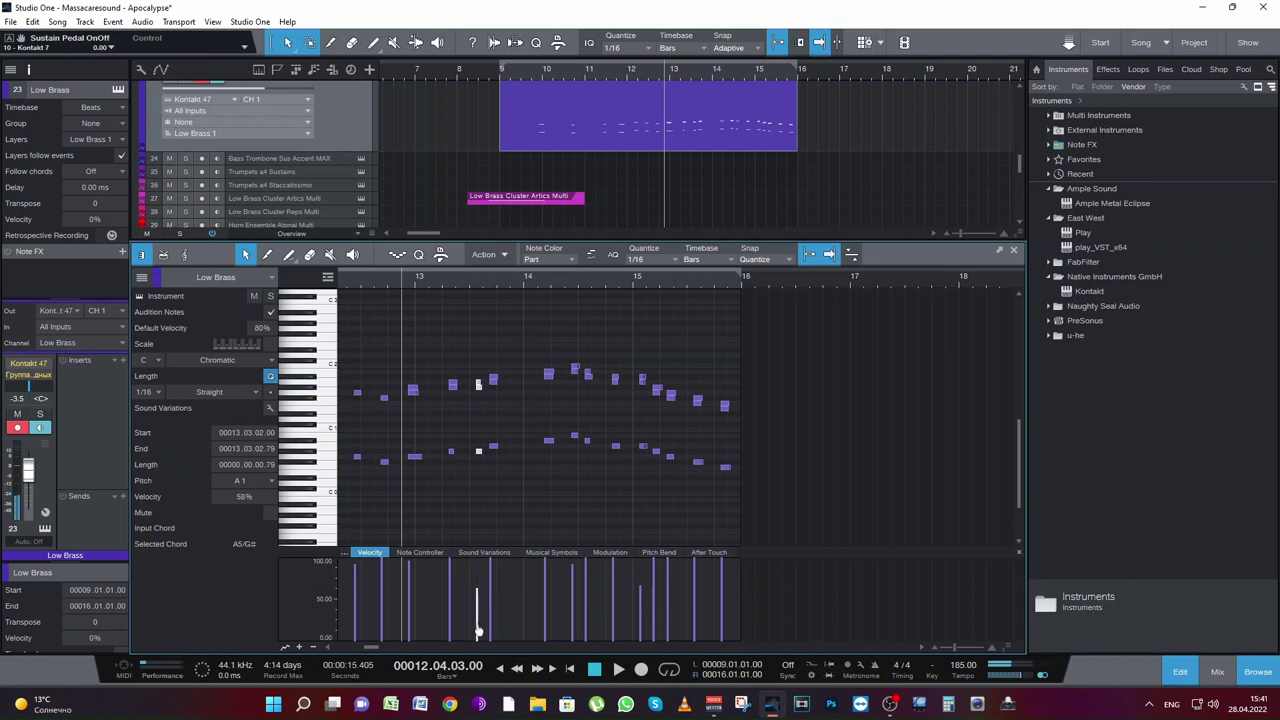
{"action": "key", "text": "space"}
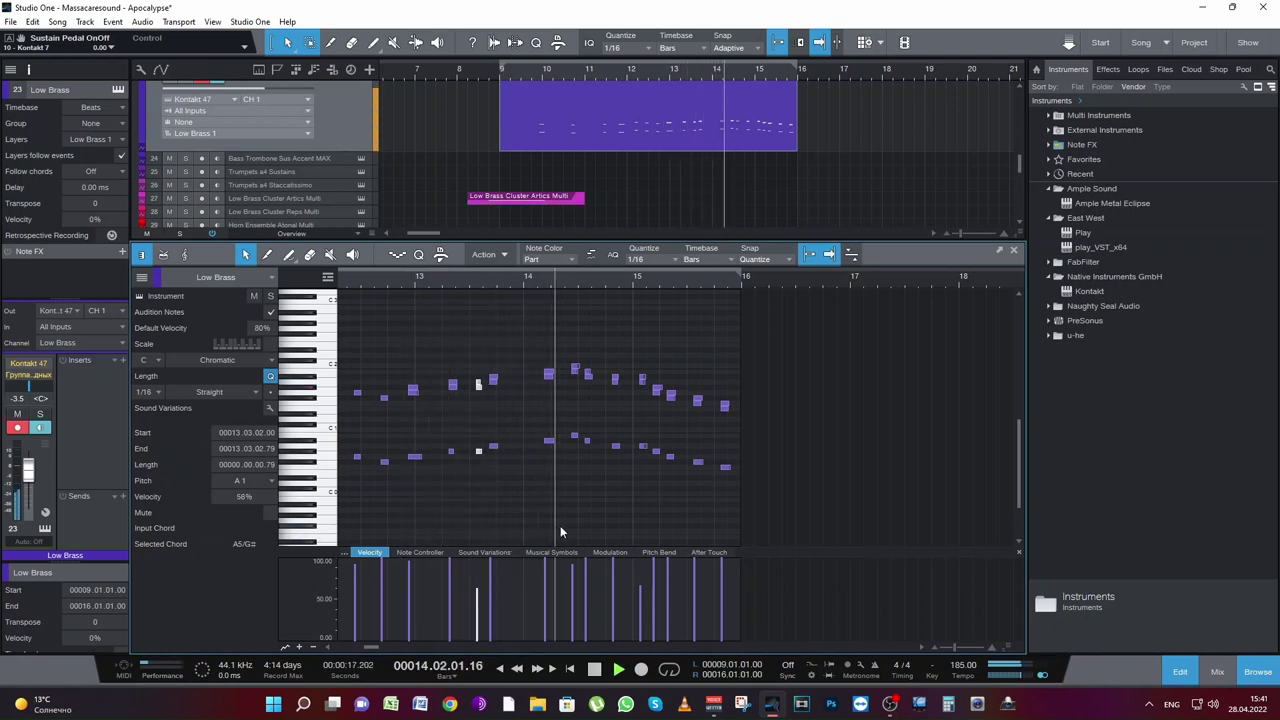
{"action": "key", "text": "space"}
Step: Lower the velocity of the Low Brass notes at 14.03.02.00 to 48% and play the passage
{"action": "left_click_drag", "start_coordinate": [582, 492], "coordinate": [584, 347]}
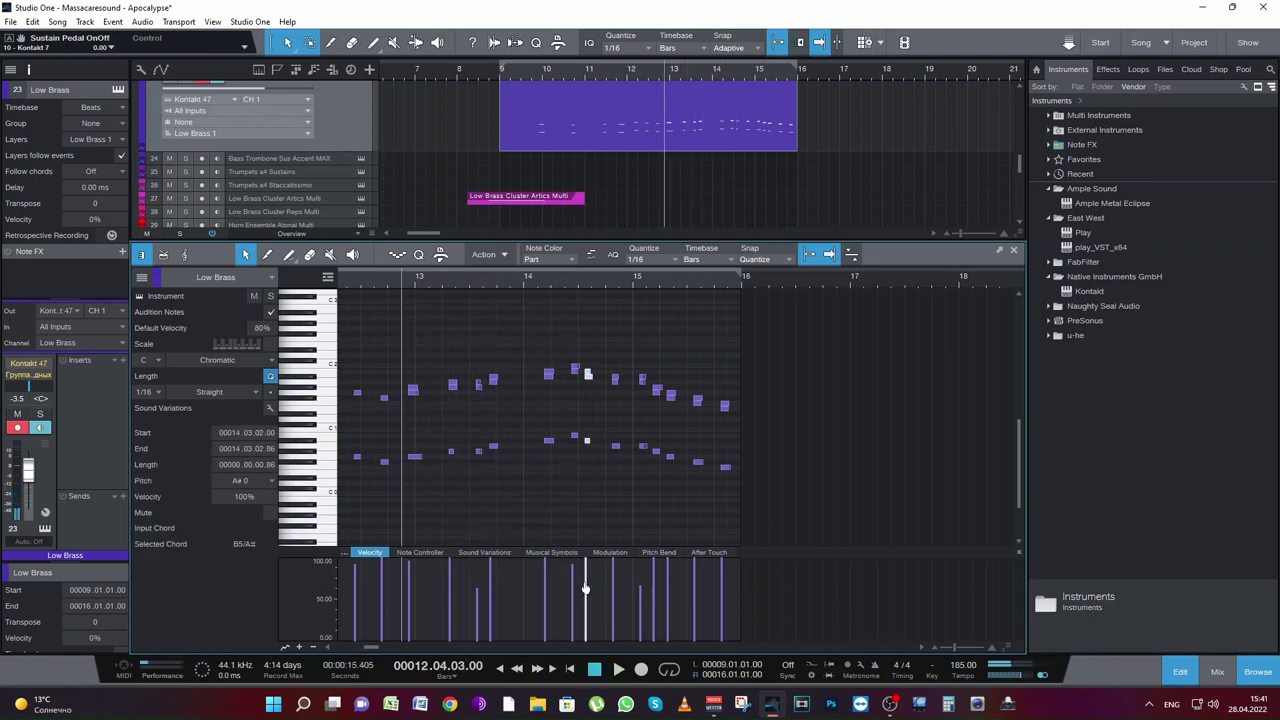
{"action": "left_click_drag", "start_coordinate": [585, 588], "coordinate": [586, 601]}
{"action": "key", "text": "space"}
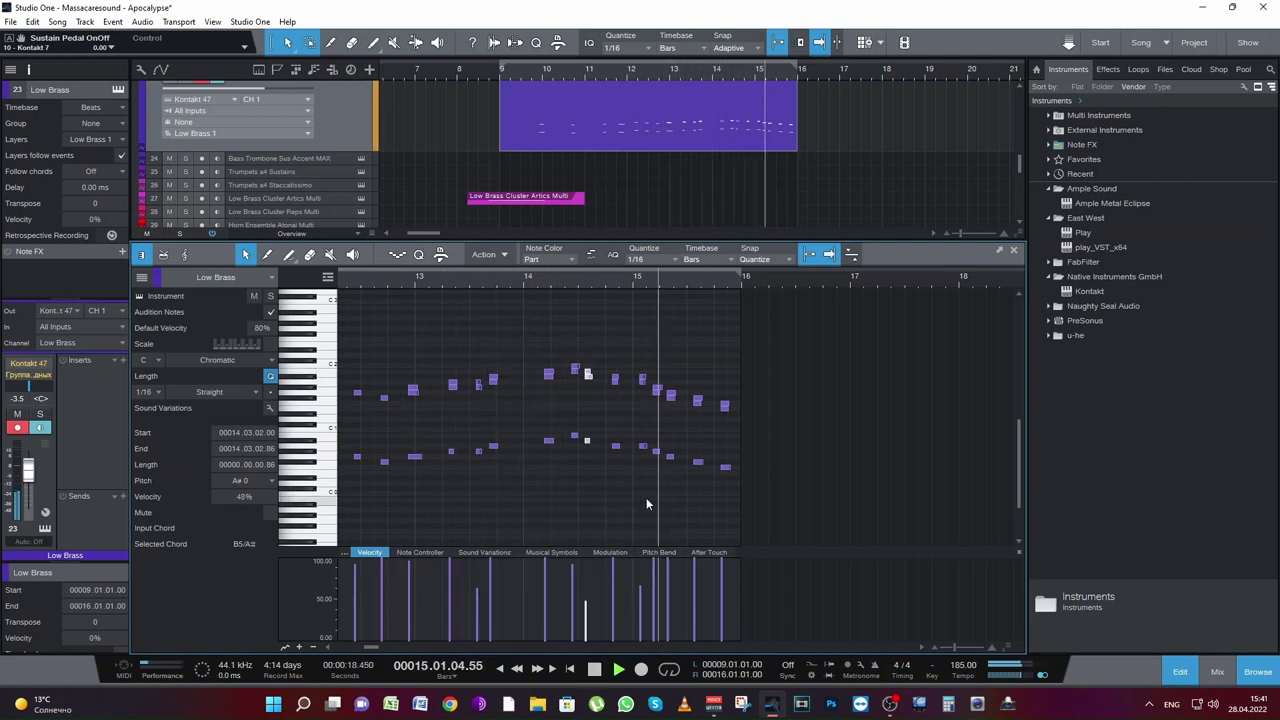
{"action": "key", "text": "space"}
Step: Move the playback position to 14.04.01.00 and play the ending up to bar 16 several times
{"action": "left_click", "coordinate": [605, 274]}
{"action": "key", "text": "space"}
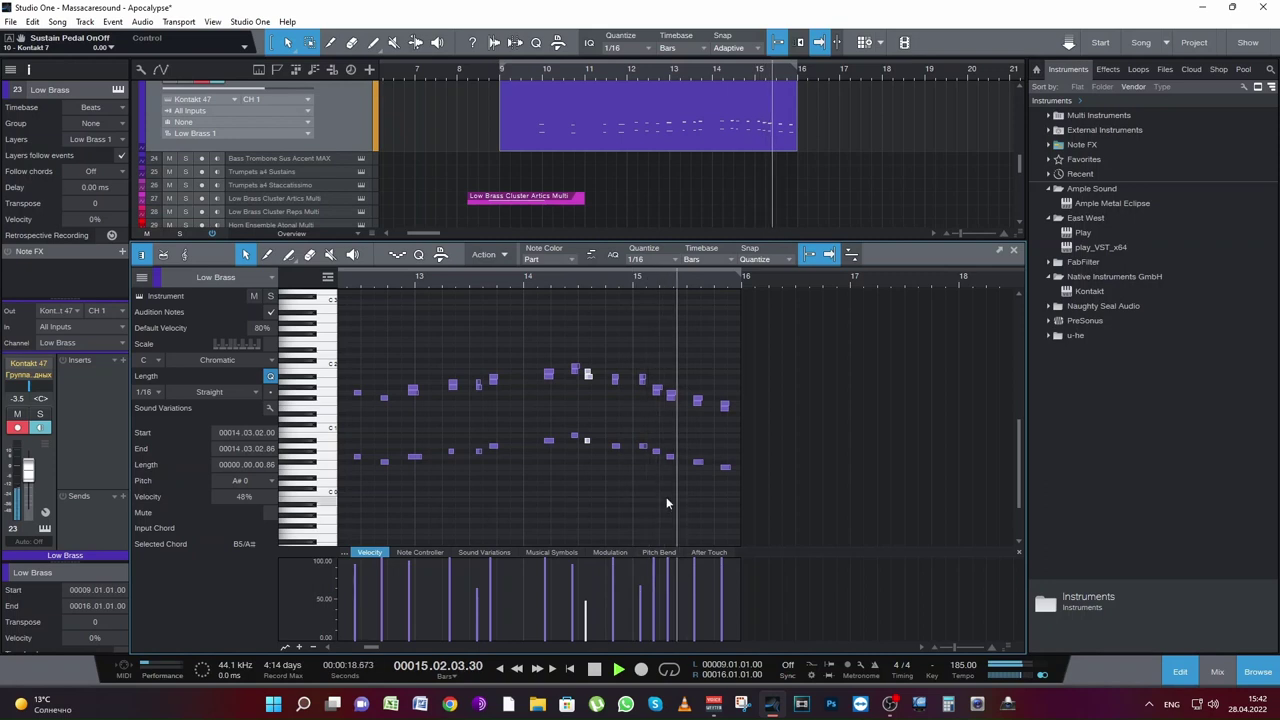
{"action": "key", "text": "space"}
{"action": "left_click", "coordinate": [638, 479]}
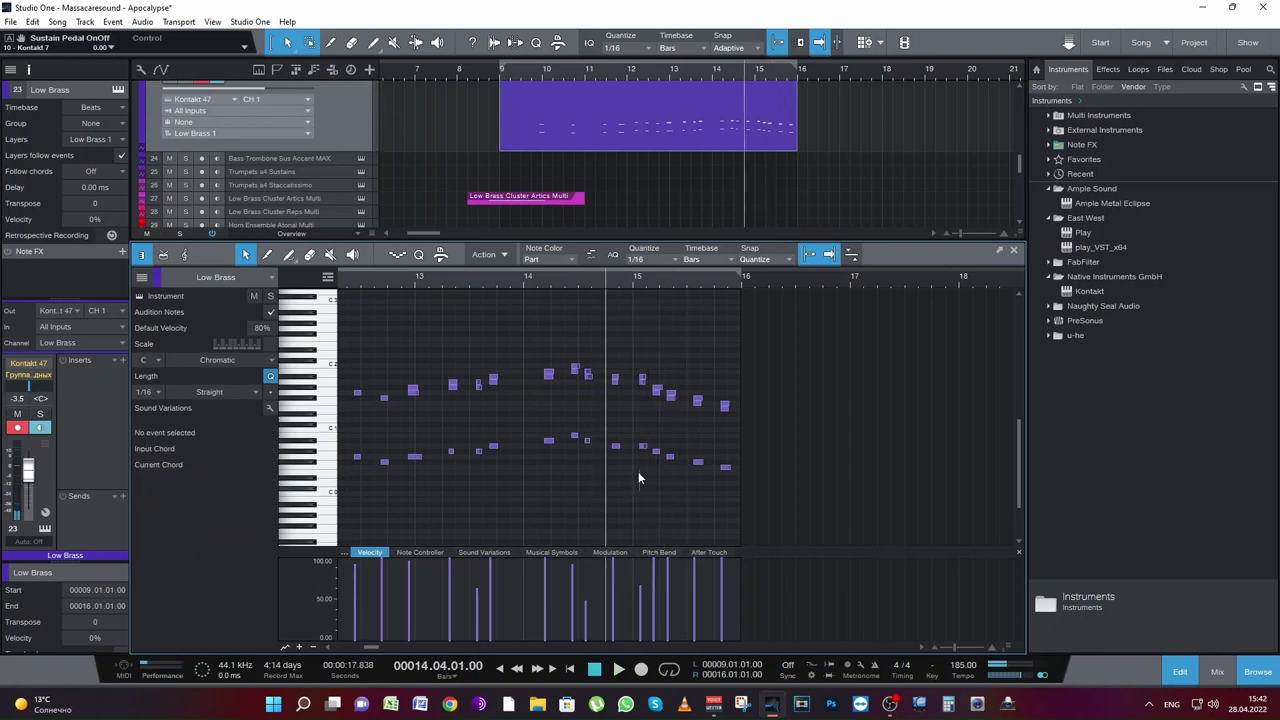
{"action": "key", "text": "space"}
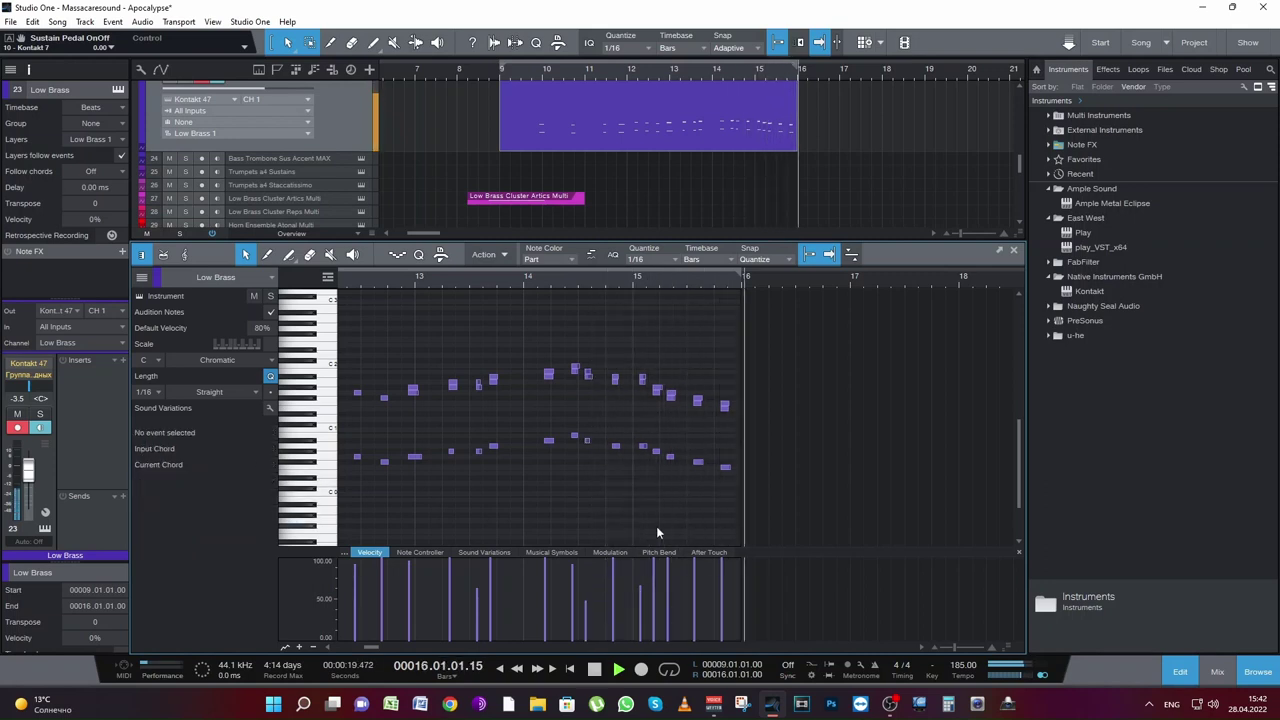
{"action": "key", "text": "space"}
{"action": "key", "text": "space"}
{"action": "key", "text": "space"}
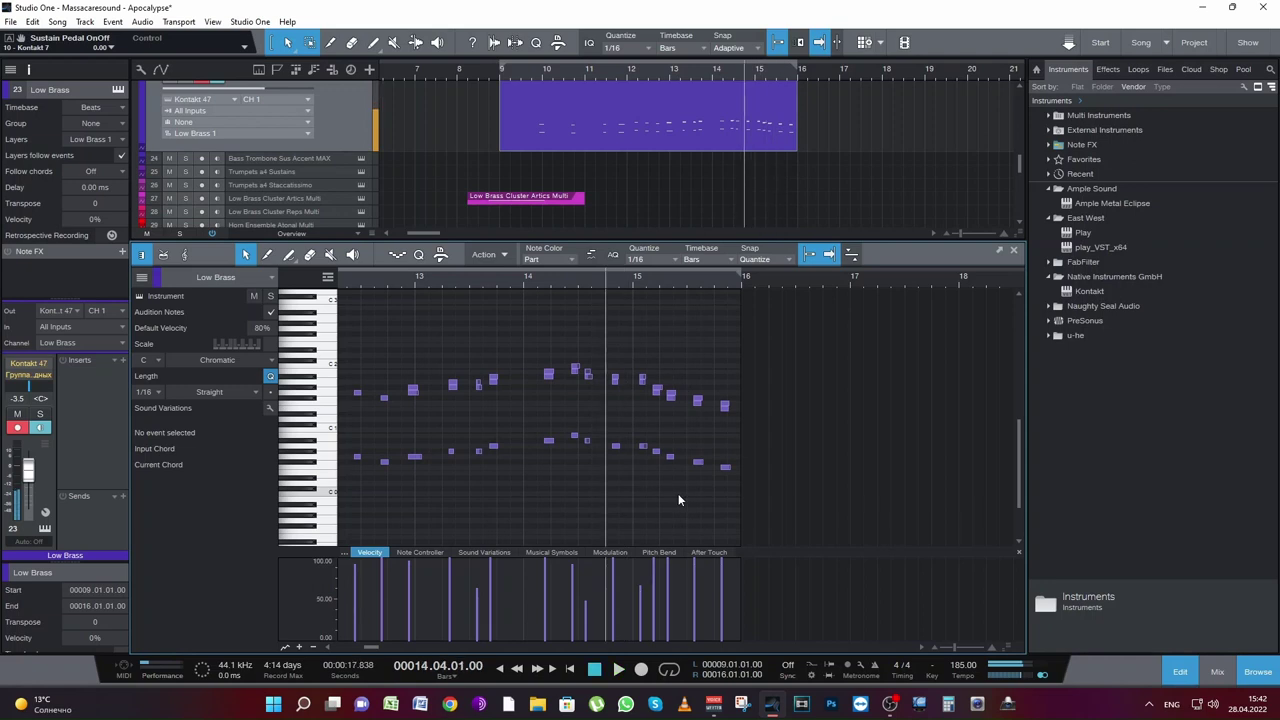
{"action": "key", "text": "space"}
{"action": "scroll", "coordinate": [800, 186], "scroll_direction": "down", "scroll_amount": 5}
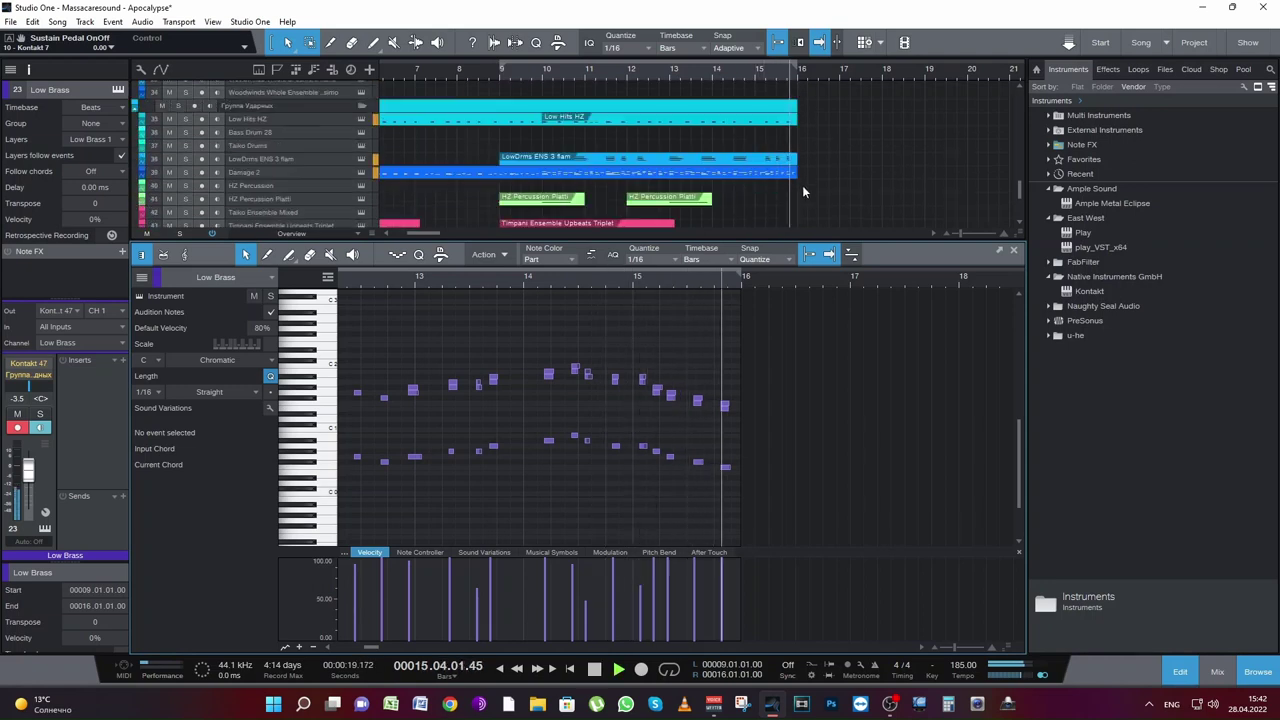
{"action": "scroll", "coordinate": [802, 185], "scroll_direction": "up", "scroll_amount": 3}
{"action": "key", "text": "space"}
Step: Enlarge the arrangement area, and solo the Low Brass and Strings Low/Mid/High Spiccatissimo tracks to play them together from 14.04.01.00
{"action": "scroll", "coordinate": [770, 164], "scroll_direction": "up", "scroll_amount": 5}
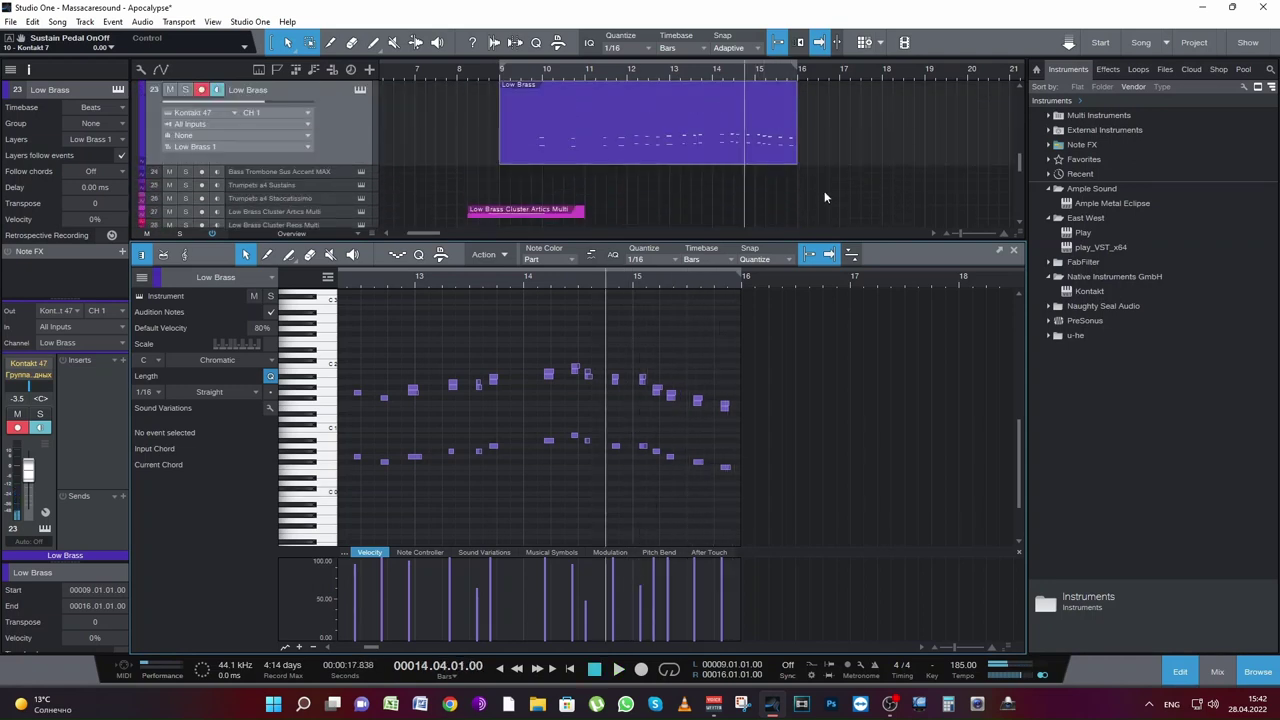
{"action": "scroll", "coordinate": [818, 193], "scroll_direction": "up", "scroll_amount": 3}
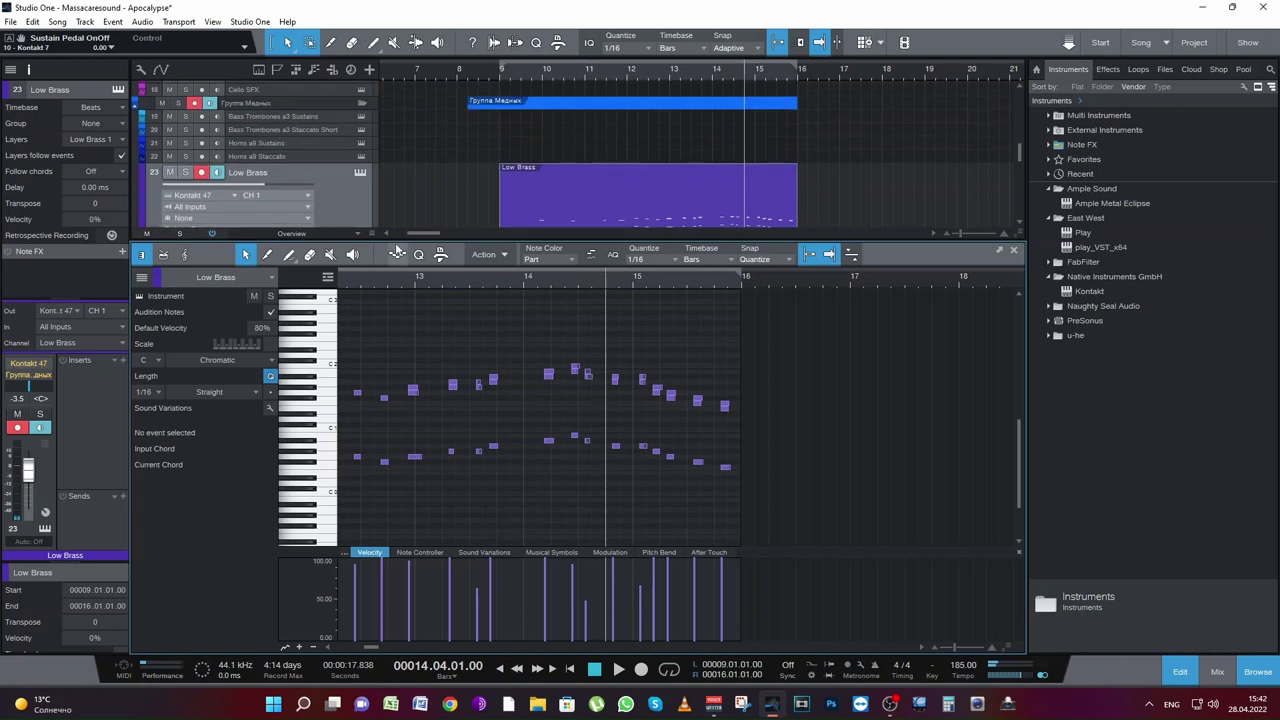
{"action": "left_click_drag", "start_coordinate": [397, 241], "coordinate": [397, 360]}
{"action": "scroll", "coordinate": [547, 186], "scroll_direction": "up", "scroll_amount": 3}
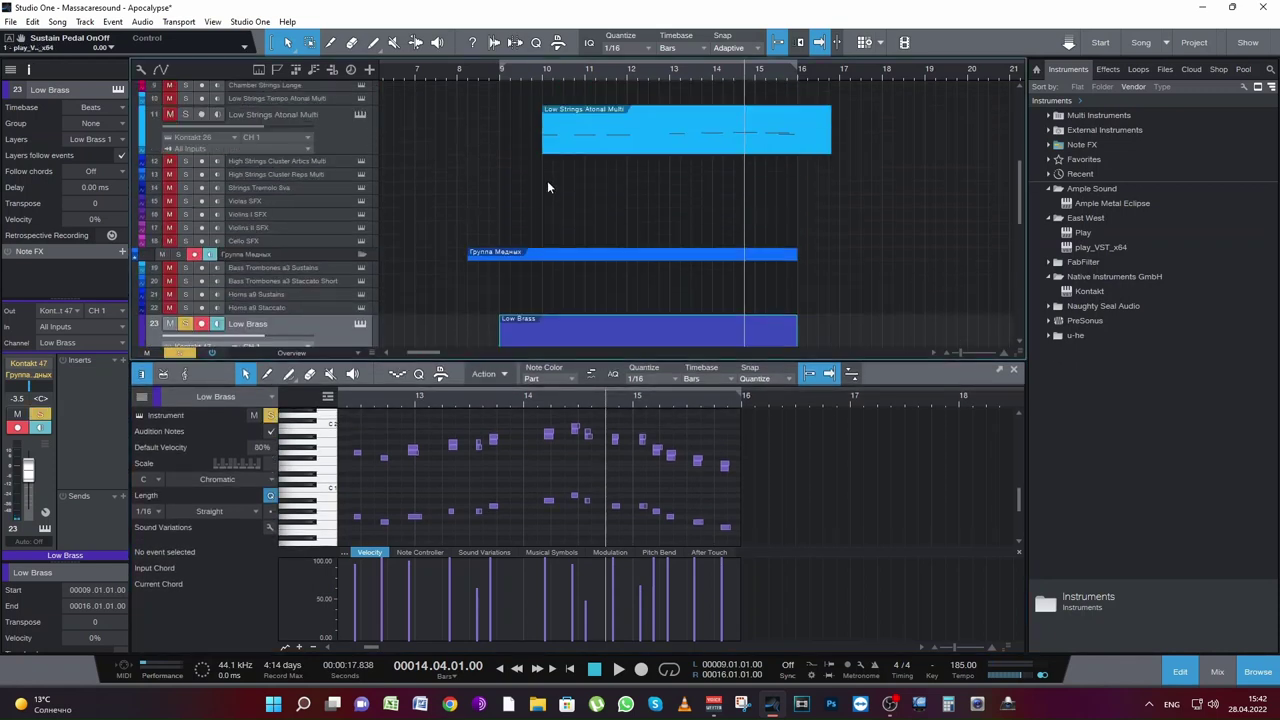
{"action": "scroll", "coordinate": [547, 186], "scroll_direction": "up", "scroll_amount": 3}
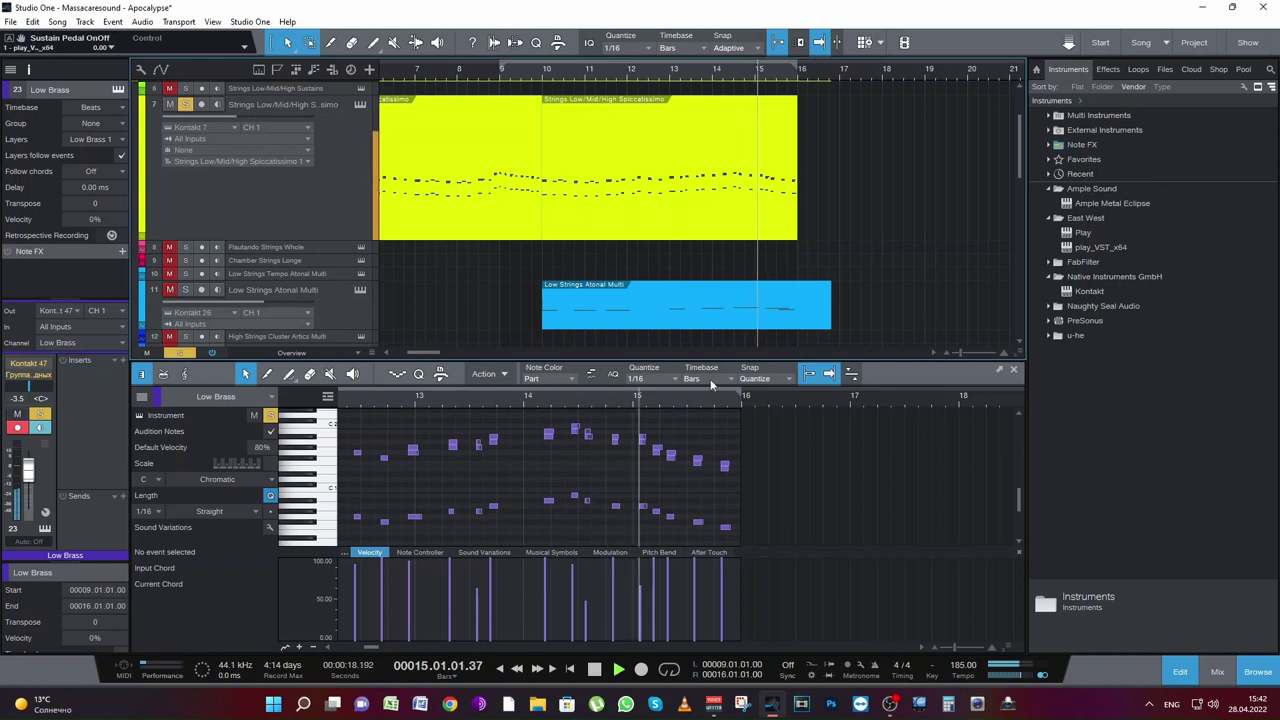
{"action": "scroll", "coordinate": [837, 461], "scroll_direction": "down", "scroll_amount": 2}
{"action": "key", "text": "space"}
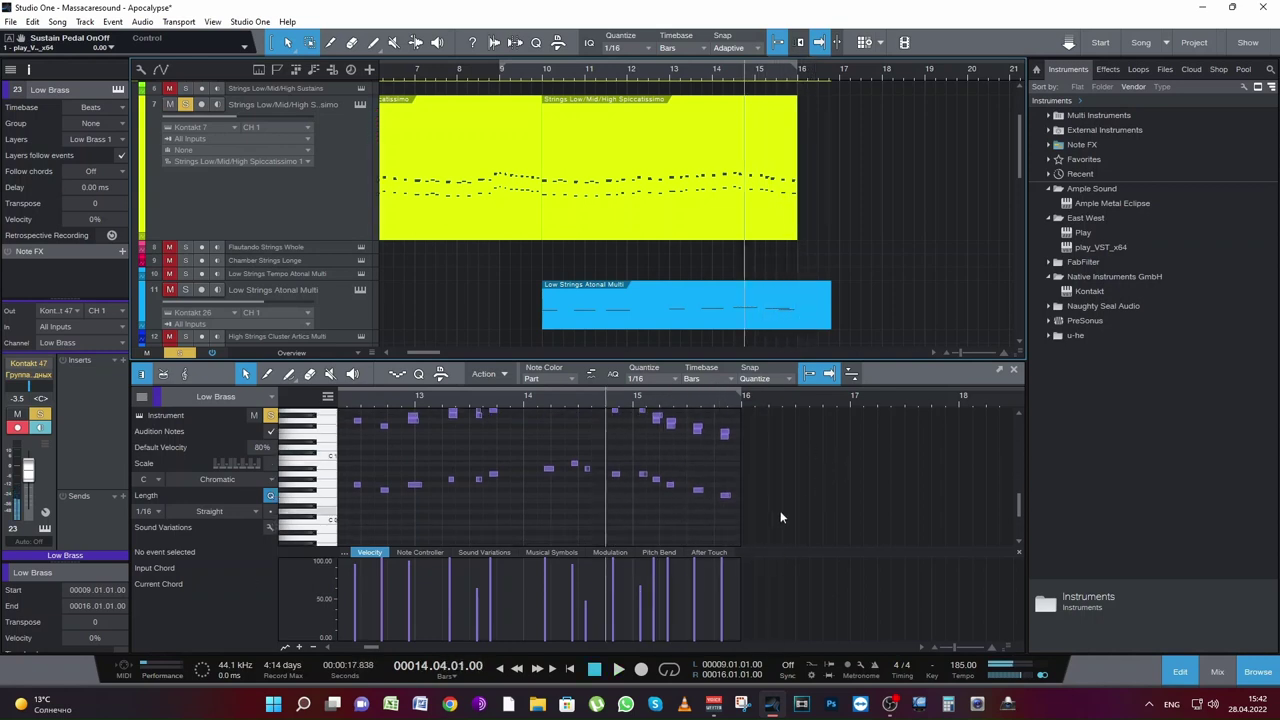
{"action": "key", "text": "space"}
{"action": "key", "text": "space"}
Step: Set the velocity of the Low Brass notes at 15.02.02.00 to 70% and play the ending
{"action": "left_click_drag", "start_coordinate": [669, 514], "coordinate": [686, 418]}
{"action": "left_click_drag", "start_coordinate": [670, 570], "coordinate": [671, 611]}
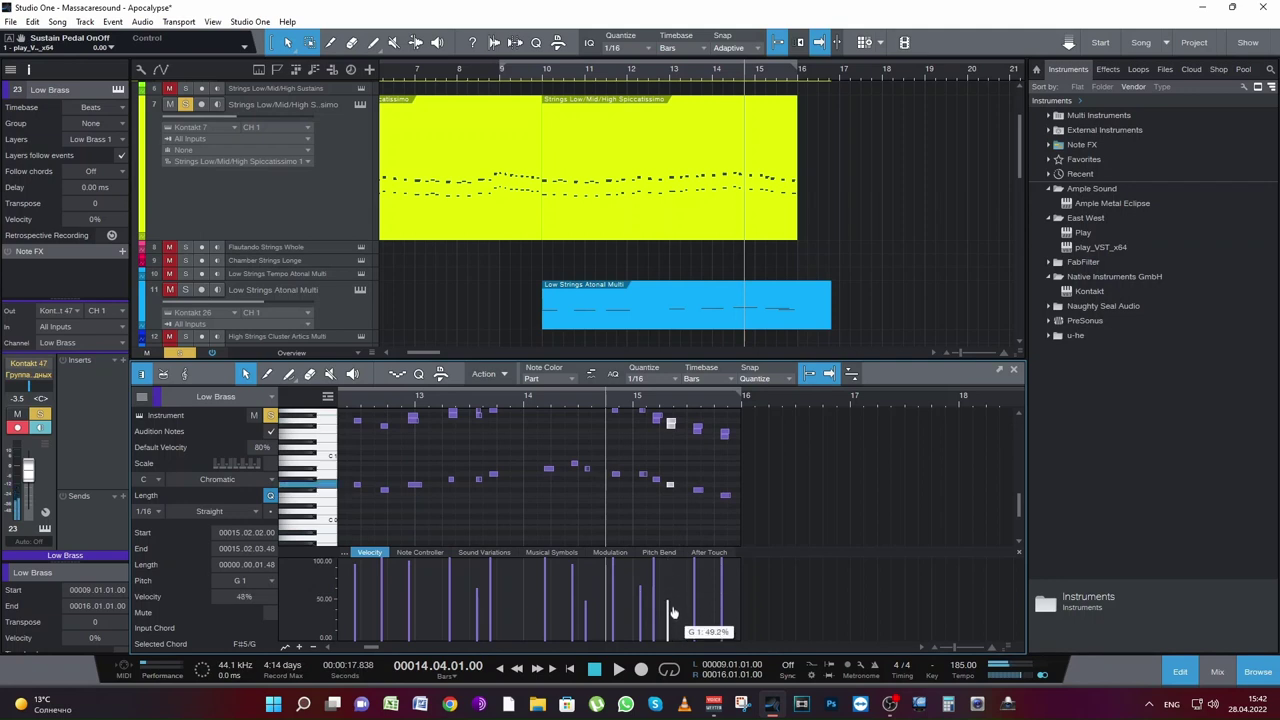
{"action": "key", "text": "space"}
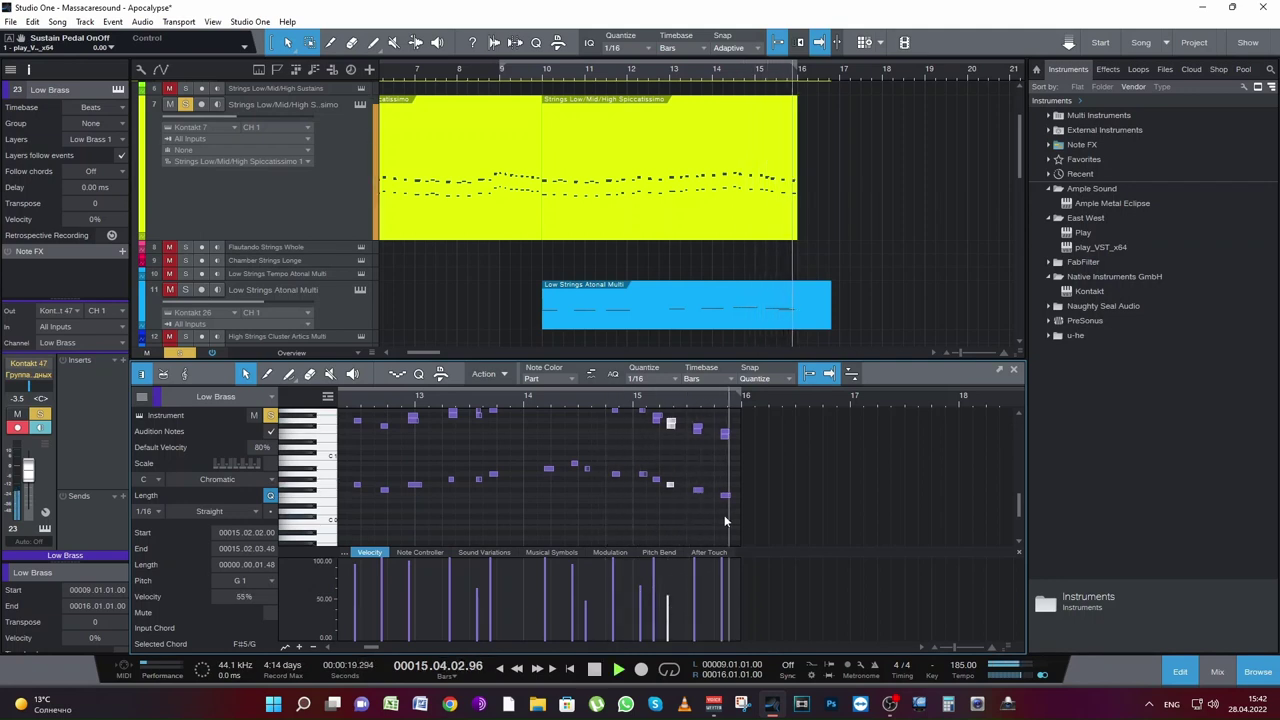
{"action": "key", "text": "space"}
{"action": "left_click", "coordinate": [678, 502]}
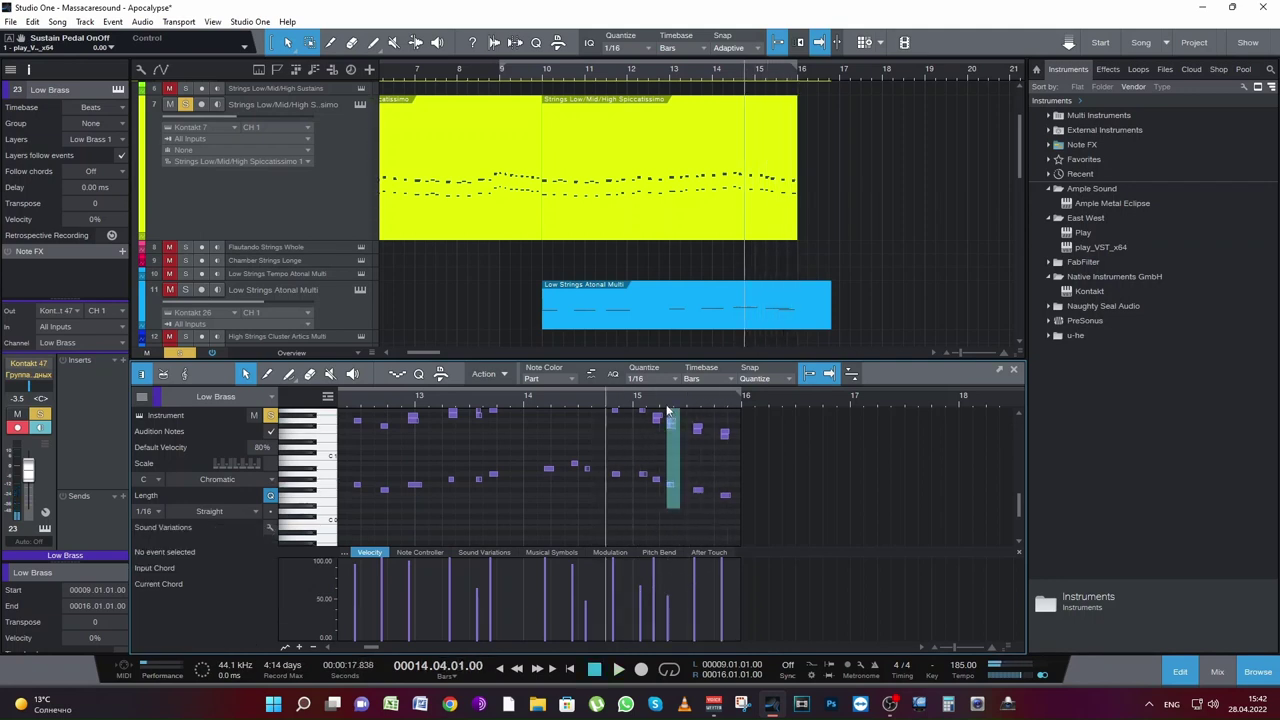
{"action": "left_click_drag", "start_coordinate": [668, 410], "coordinate": [668, 410]}
{"action": "left_click_drag", "start_coordinate": [669, 606], "coordinate": [667, 584]}
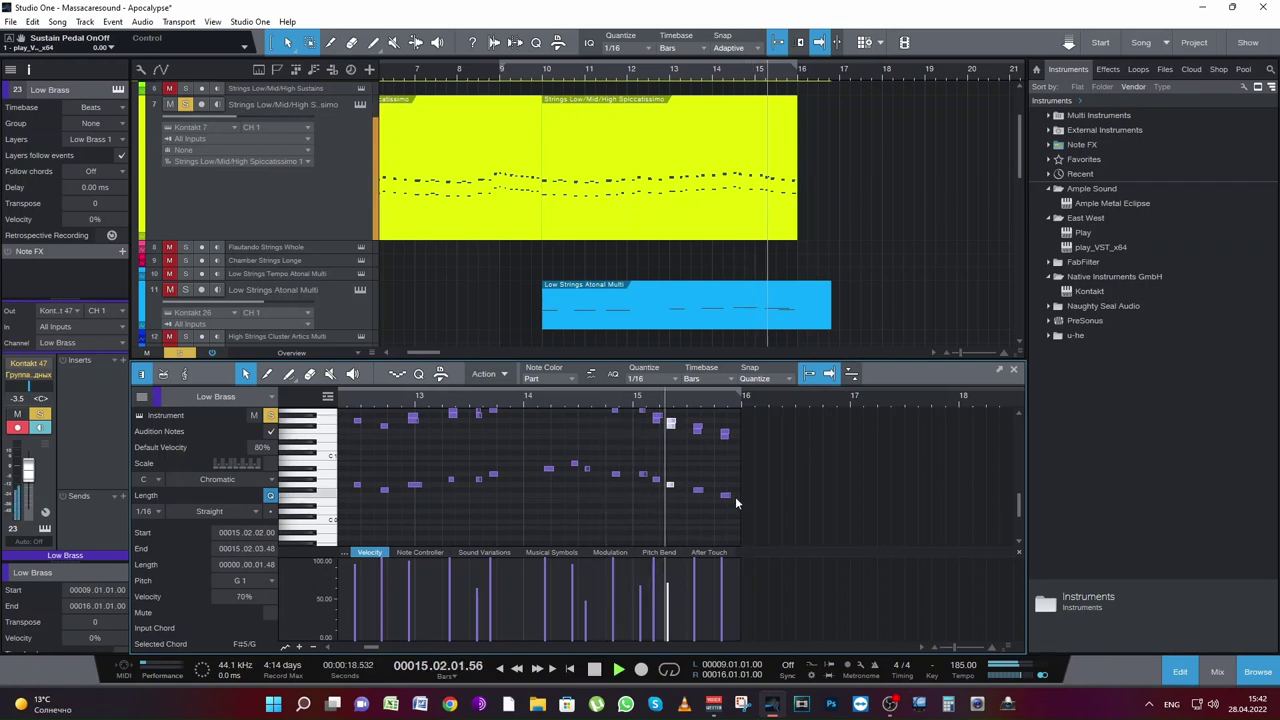
{"action": "key", "text": "space"}
Step: Lower the velocity of the last two Low Brass chords, starting at 15.03.02.00, to about 71% and play them
{"action": "left_click_drag", "start_coordinate": [688, 529], "coordinate": [763, 421]}
{"action": "key", "text": "space"}
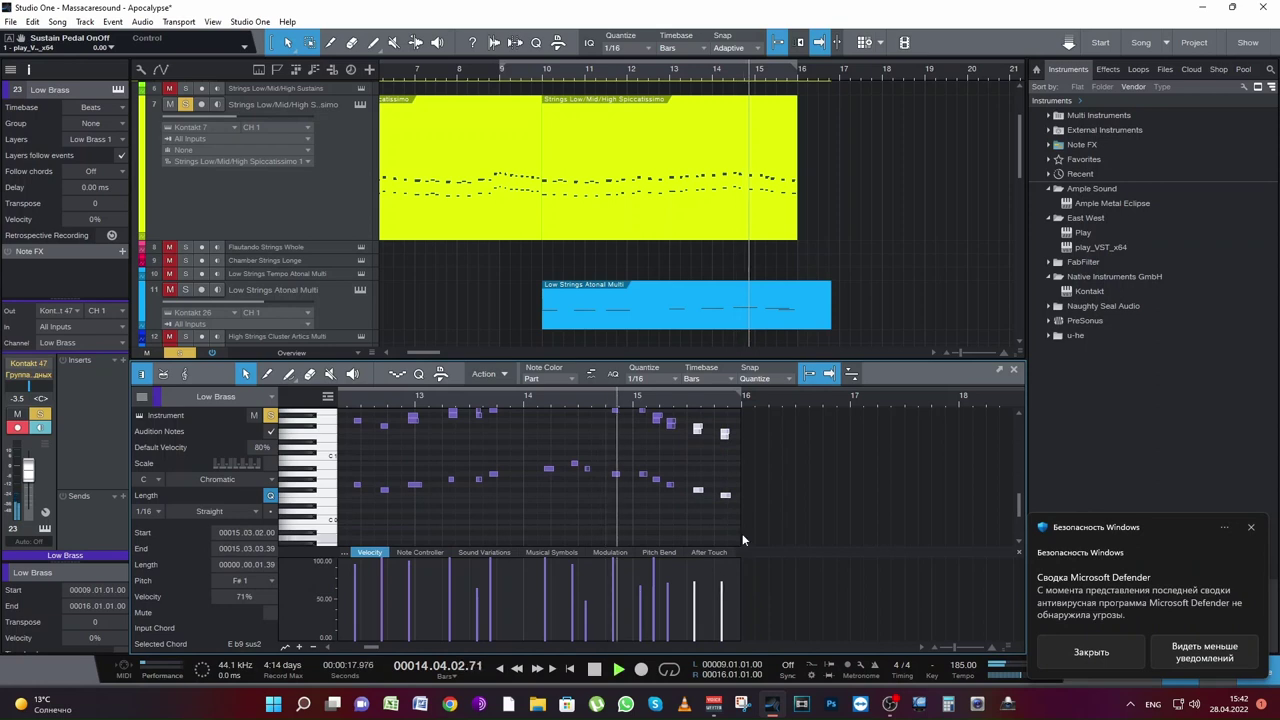
{"action": "key", "text": "space"}
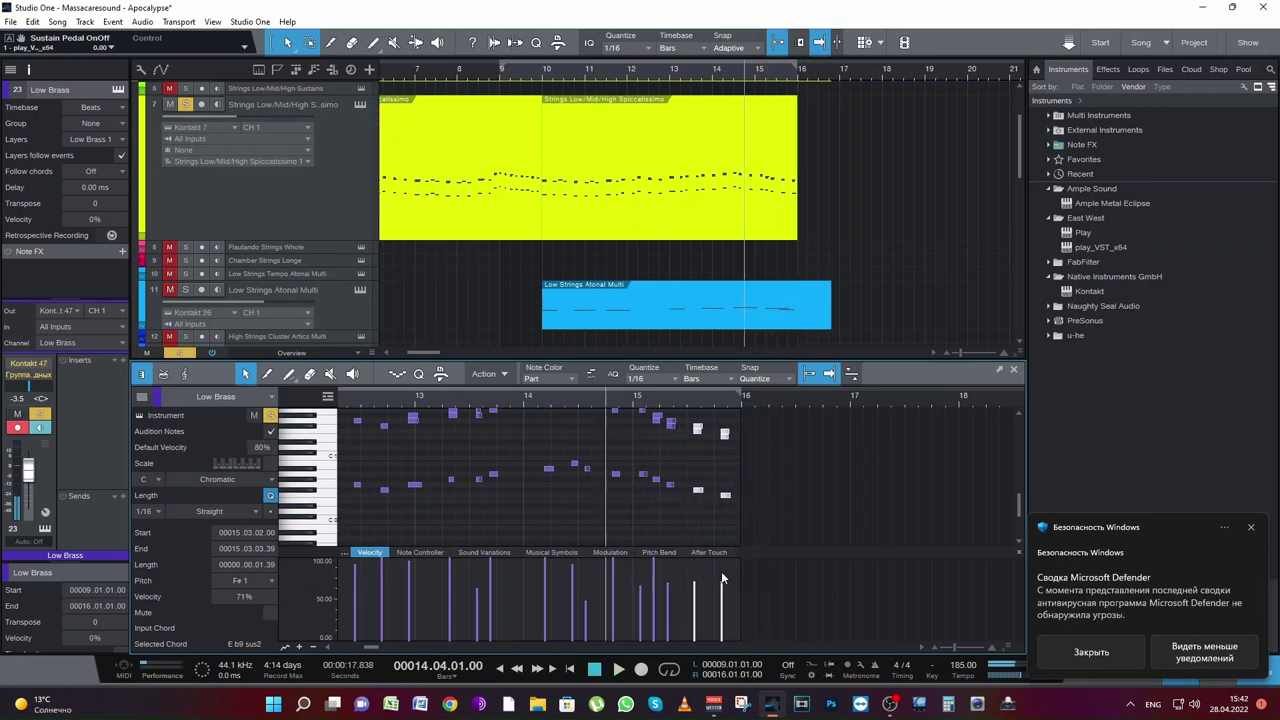
Step: Lower the velocity of the final Low Brass notes at 15.04.02.00 to 45% and play the ending
{"action": "left_click", "coordinate": [721, 578]}
{"action": "left_click_drag", "start_coordinate": [721, 578], "coordinate": [721, 617]}
{"action": "key", "text": "space"}
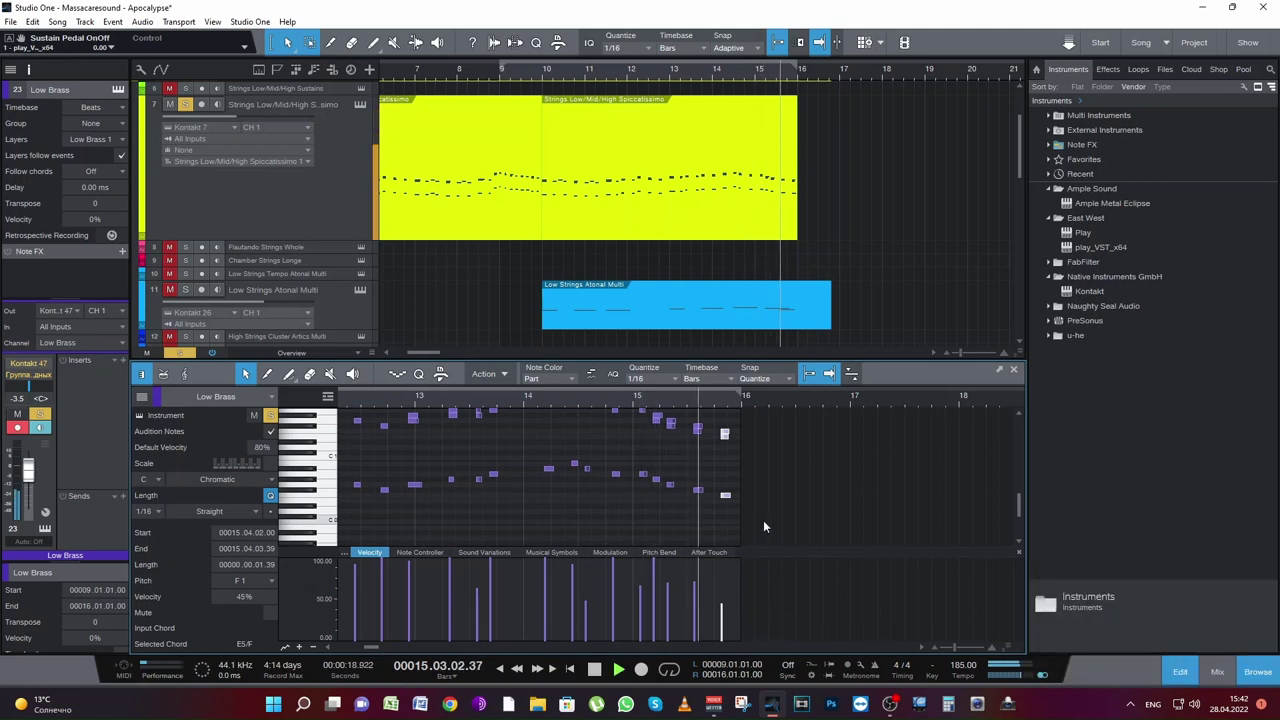
{"action": "key", "text": "space"}
Step: Delete the extra clustered notes in the upper Low Brass line from 12.04.04.00 to 15.04.02.00, keeping one note per hit
{"action": "scroll", "coordinate": [768, 516], "scroll_direction": "up", "scroll_amount": 2}
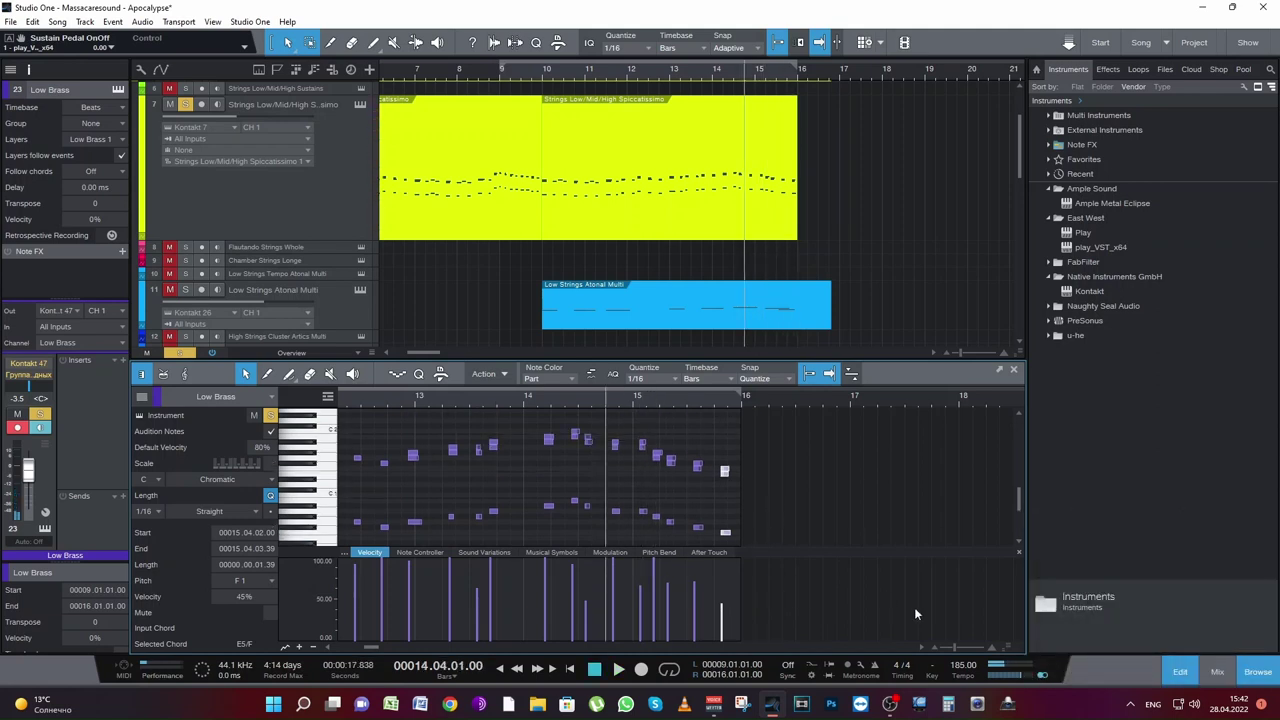
{"action": "left_click_drag", "start_coordinate": [953, 648], "coordinate": [949, 648]}
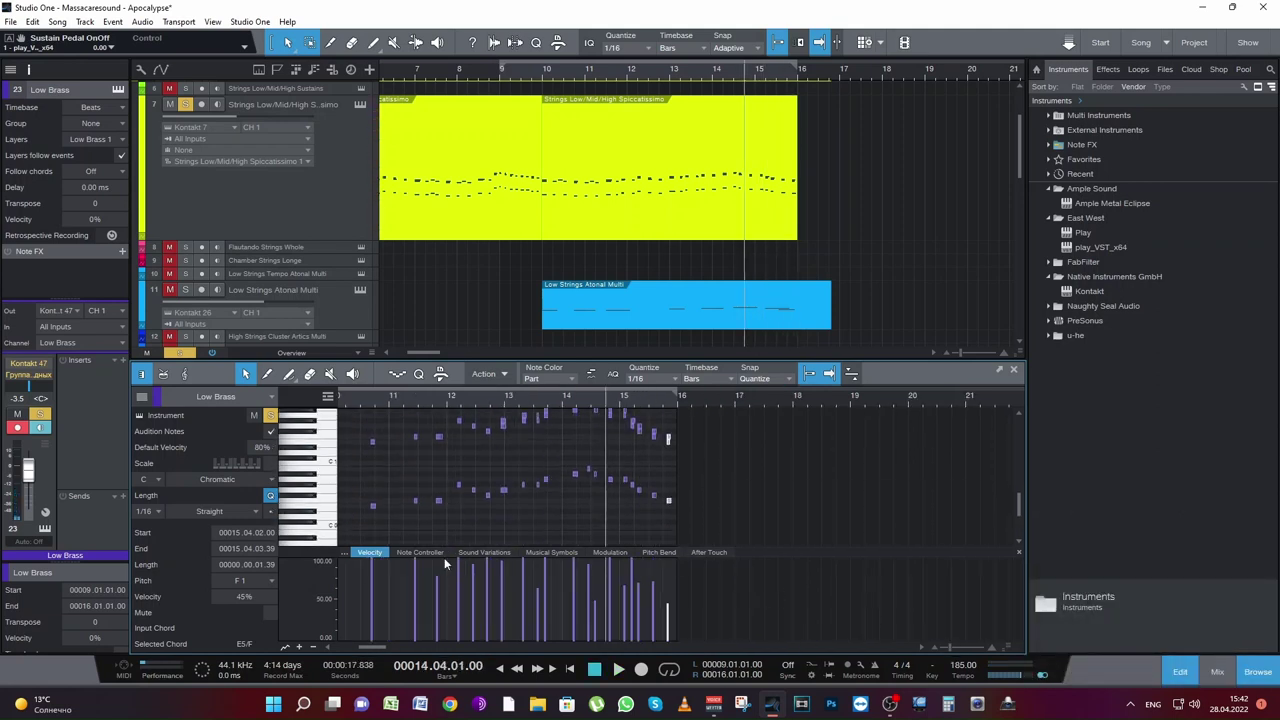
{"action": "scroll", "coordinate": [526, 472], "scroll_direction": "up", "scroll_amount": 3}
{"action": "left_click", "coordinate": [503, 470]}
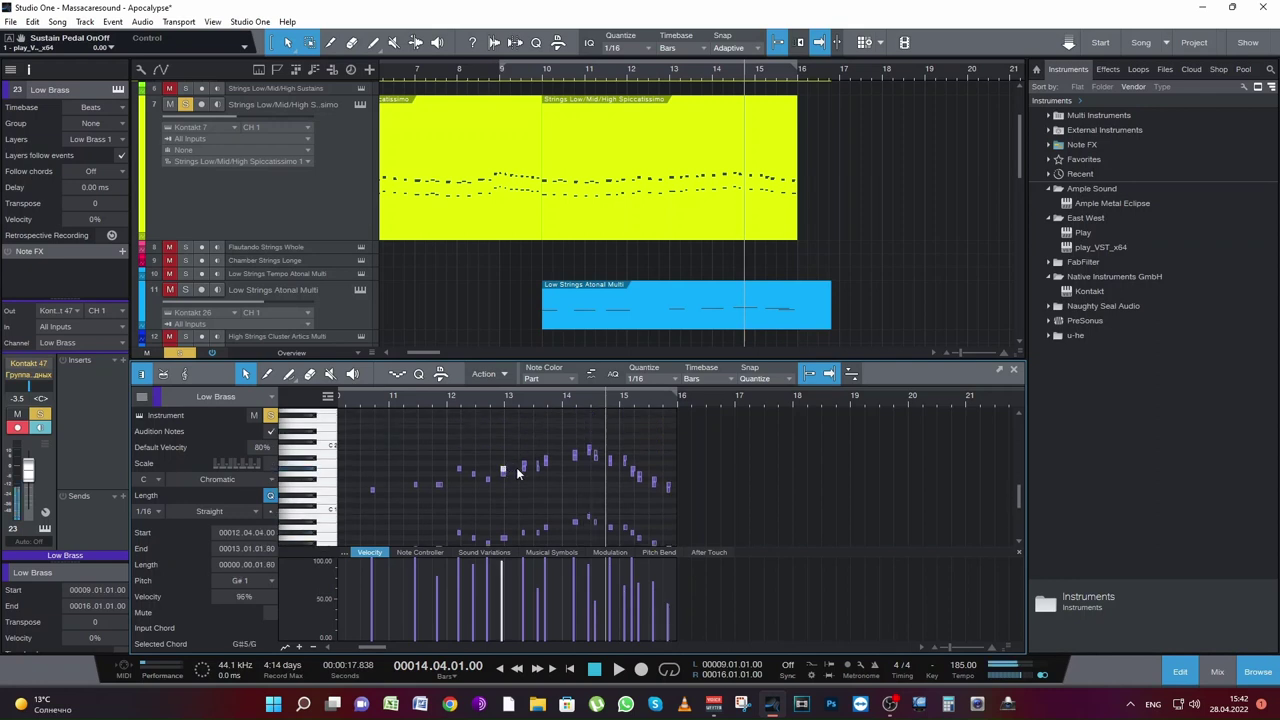
{"action": "left_click", "coordinate": [540, 464]}
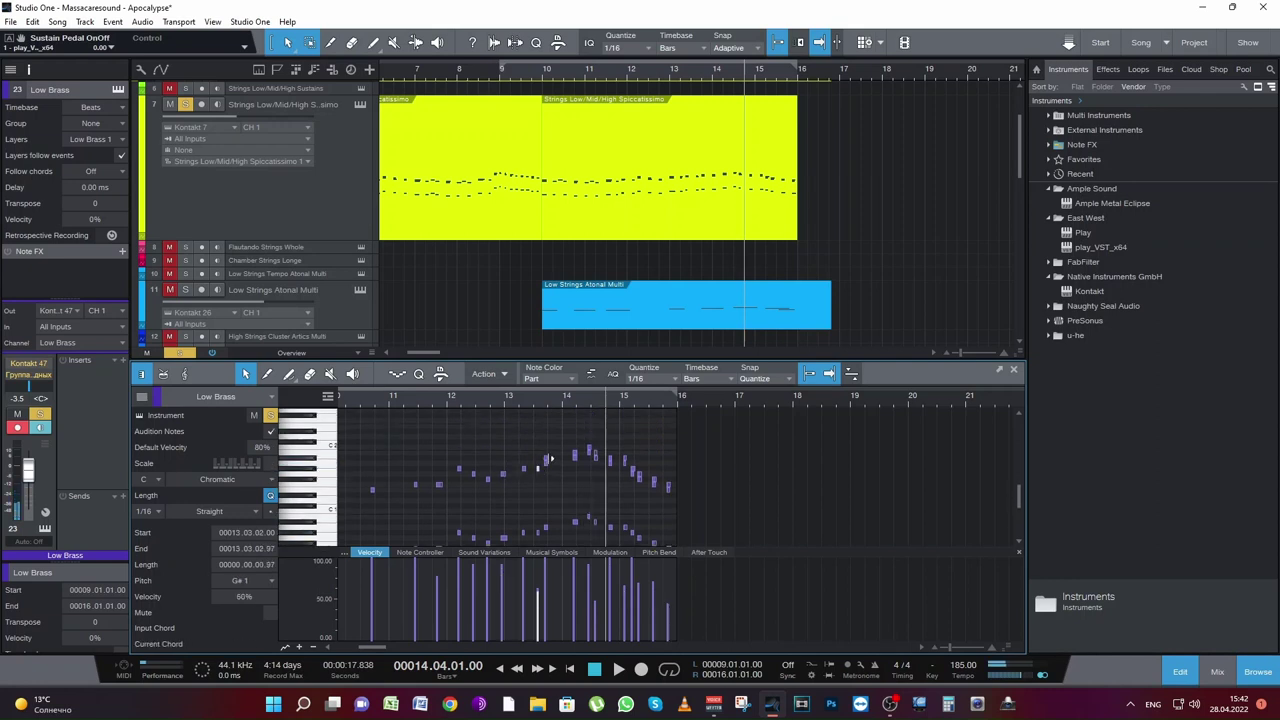
{"action": "left_click", "coordinate": [578, 455]}
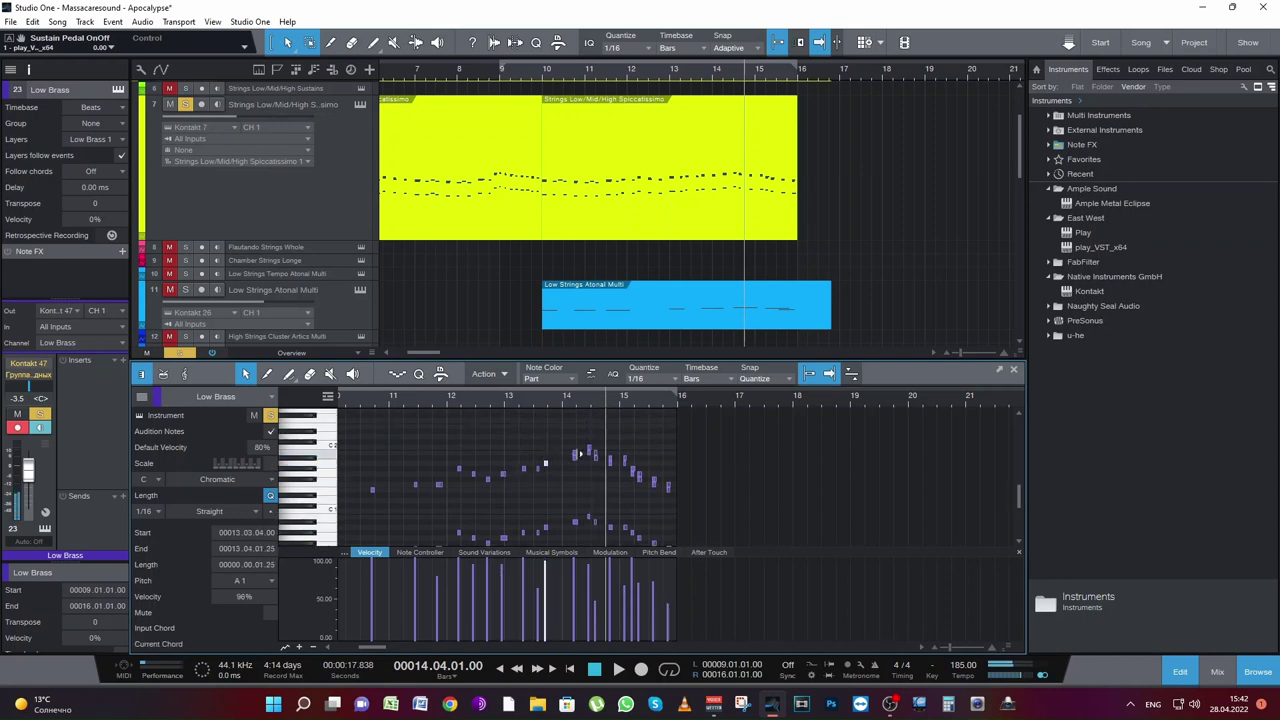
{"action": "left_click", "coordinate": [593, 454]}
{"action": "left_click", "coordinate": [610, 463]}
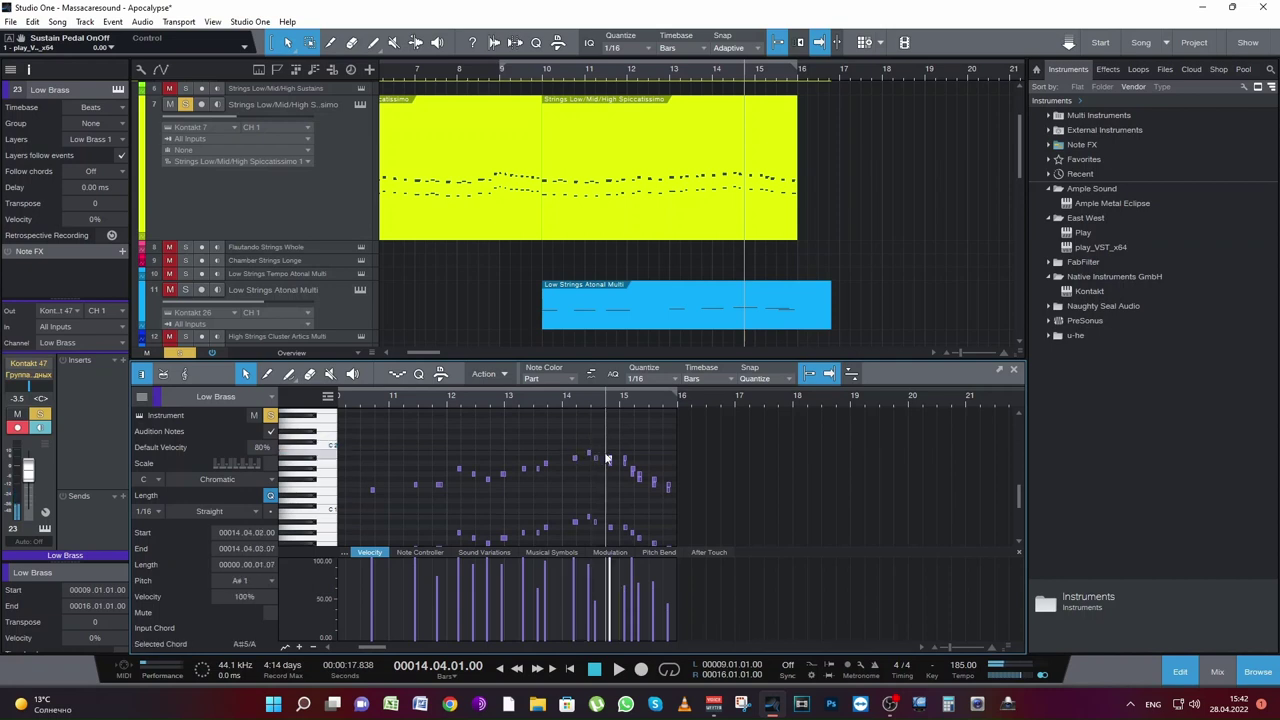
{"action": "left_click", "coordinate": [631, 470]}
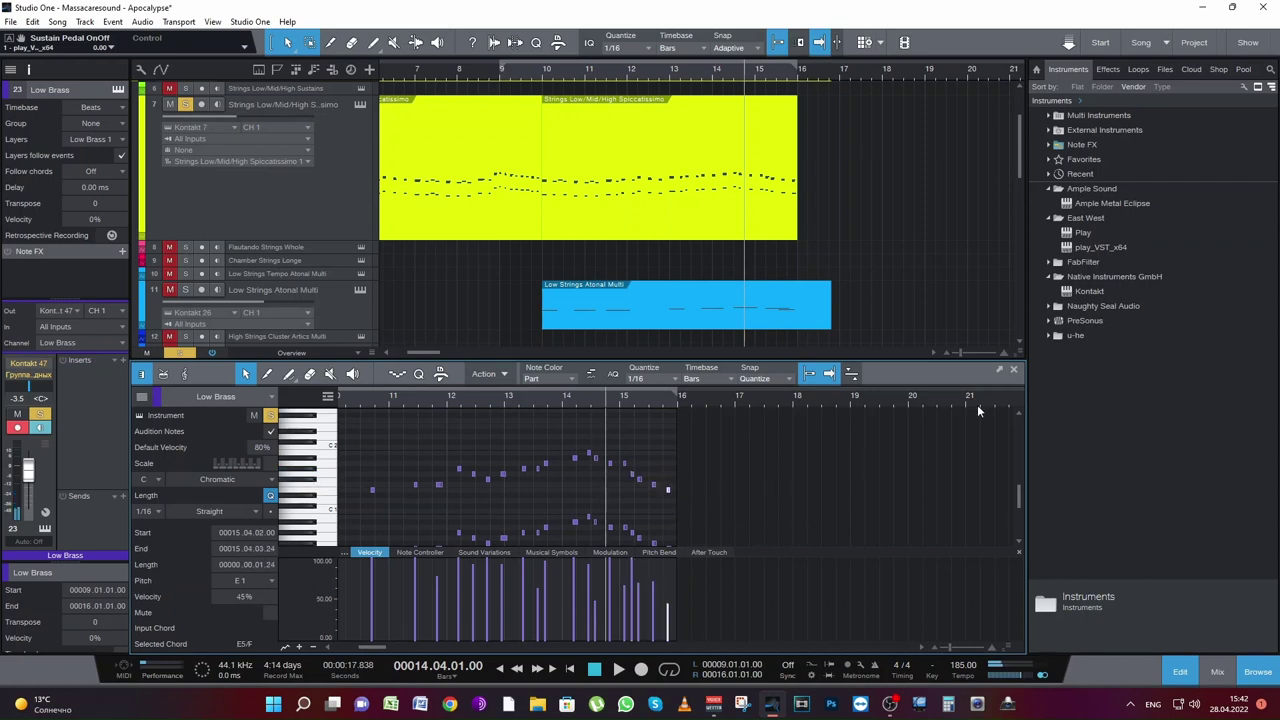
Step: Close the Low Brass note editor and save the song
{"action": "left_click", "coordinate": [1013, 372]}
{"action": "key", "text": "ctrl+s"}
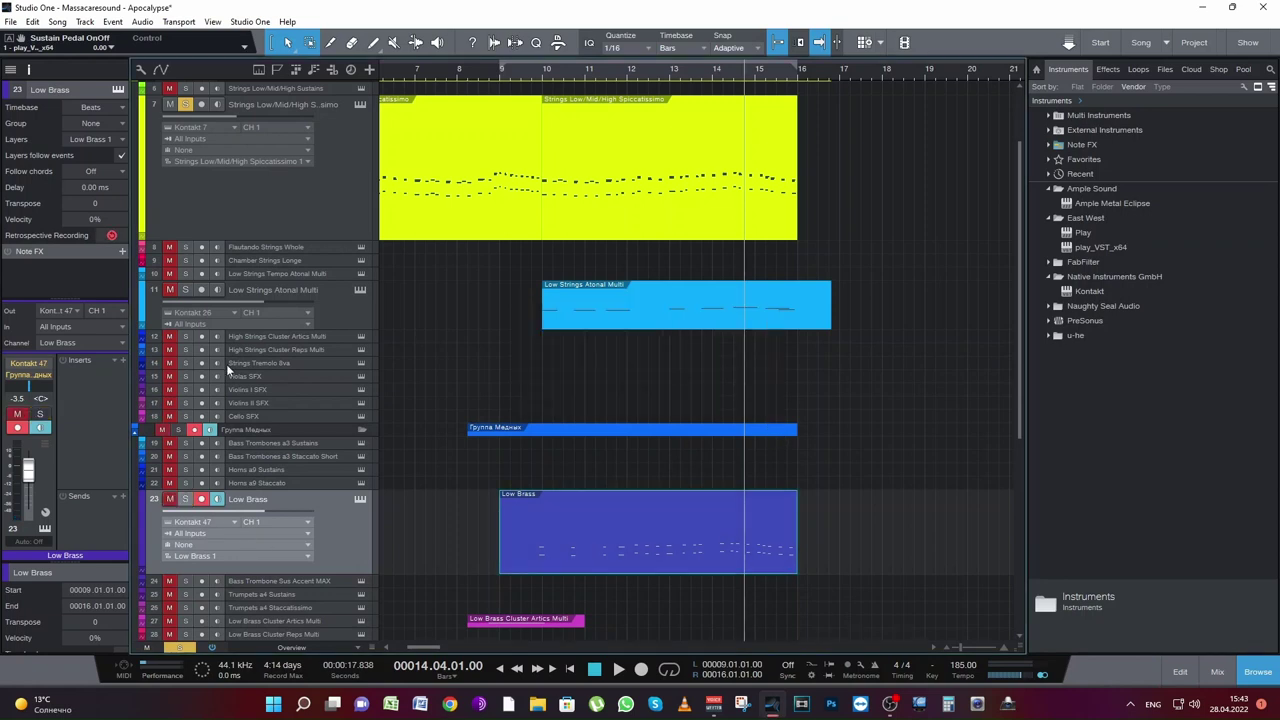
Step: Turn the solos off and play the full arrangement from bar 10
{"action": "key", "text": "space"}
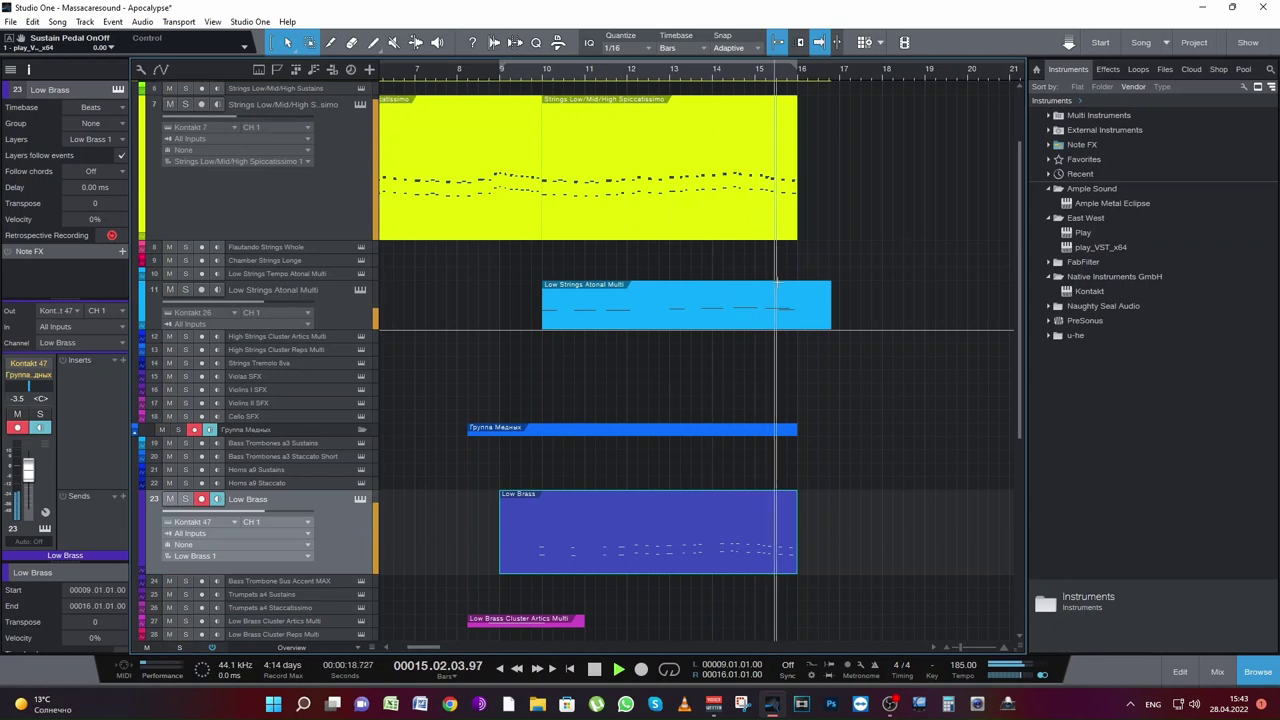
{"action": "left_click", "coordinate": [748, 340]}
{"action": "left_click", "coordinate": [546, 385]}
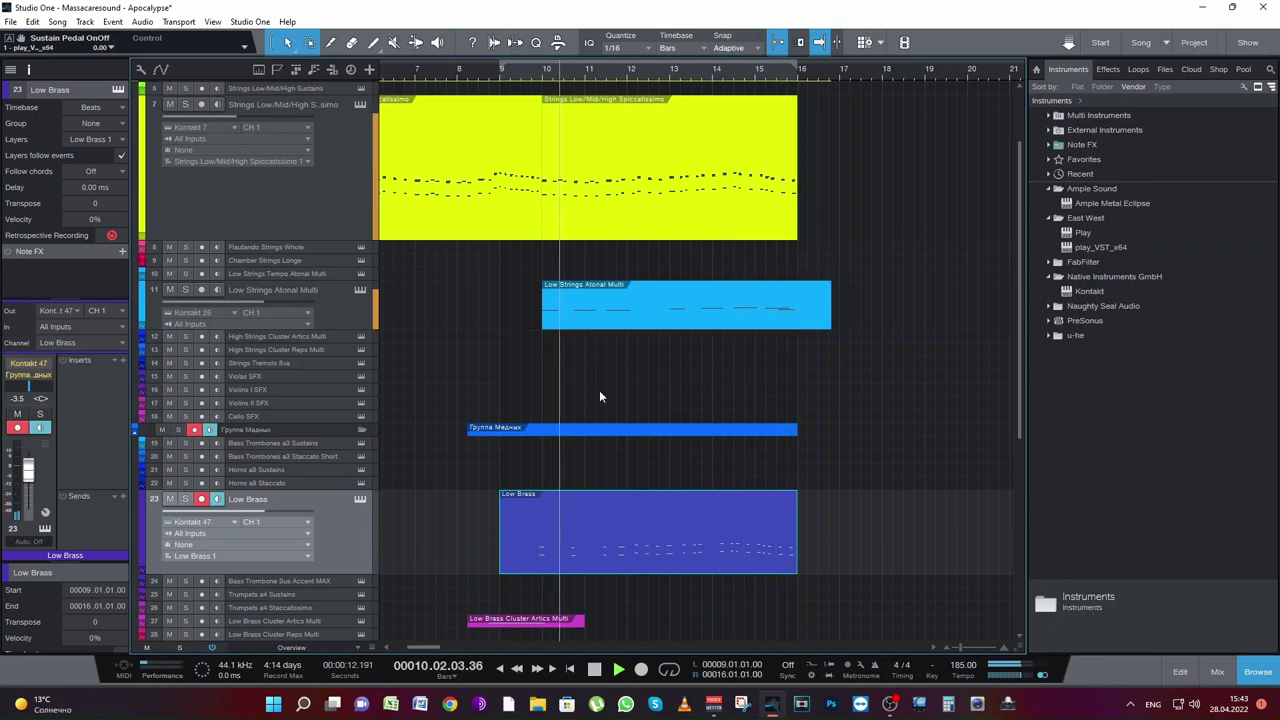
{"action": "right_click", "coordinate": [830, 391]}
{"action": "left_click", "coordinate": [825, 389]}
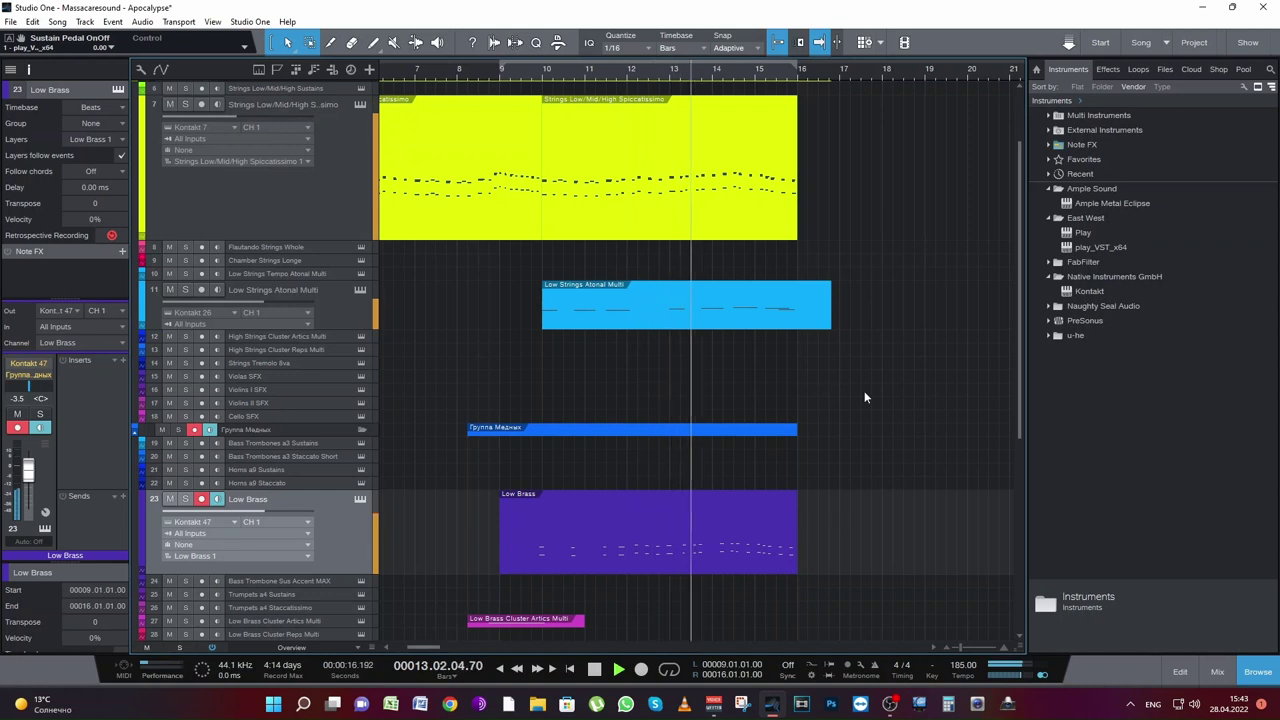
Step: Enlarge the Damage 2 track in the percussion group and open its part in the note editor
{"action": "scroll", "coordinate": [875, 400], "scroll_direction": "down", "scroll_amount": 8}
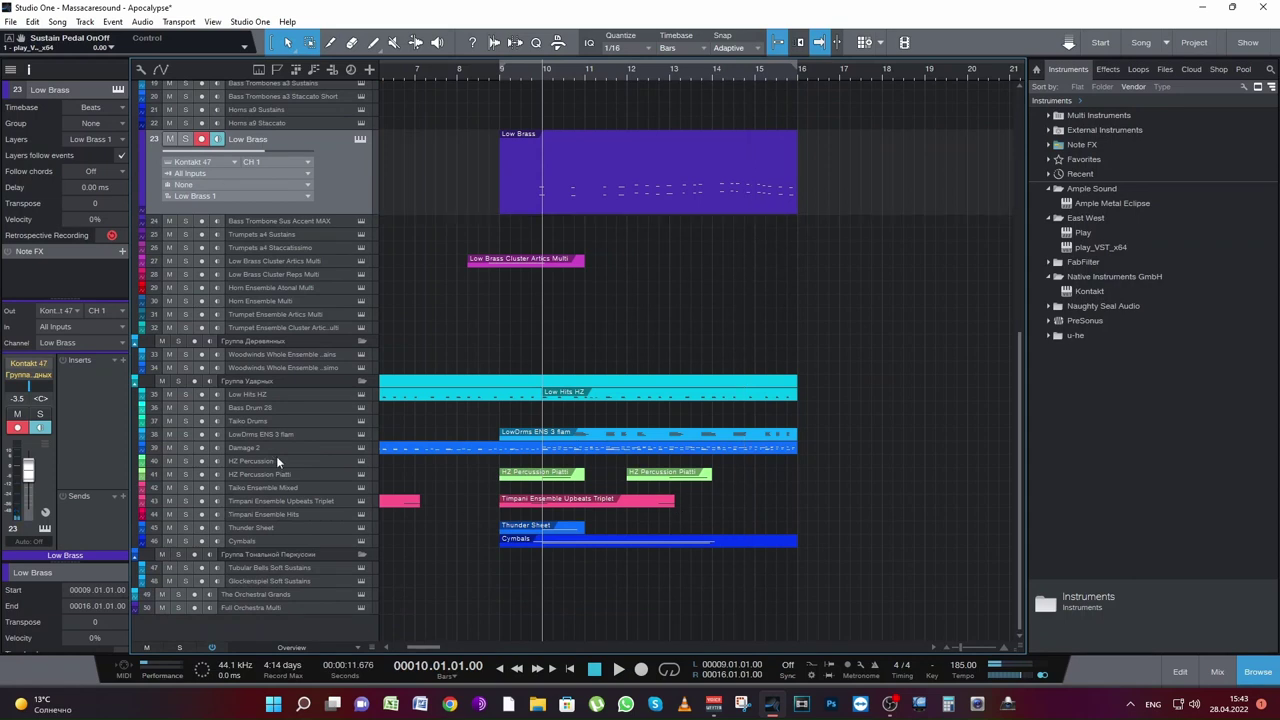
{"action": "left_click_drag", "start_coordinate": [276, 454], "coordinate": [276, 545]}
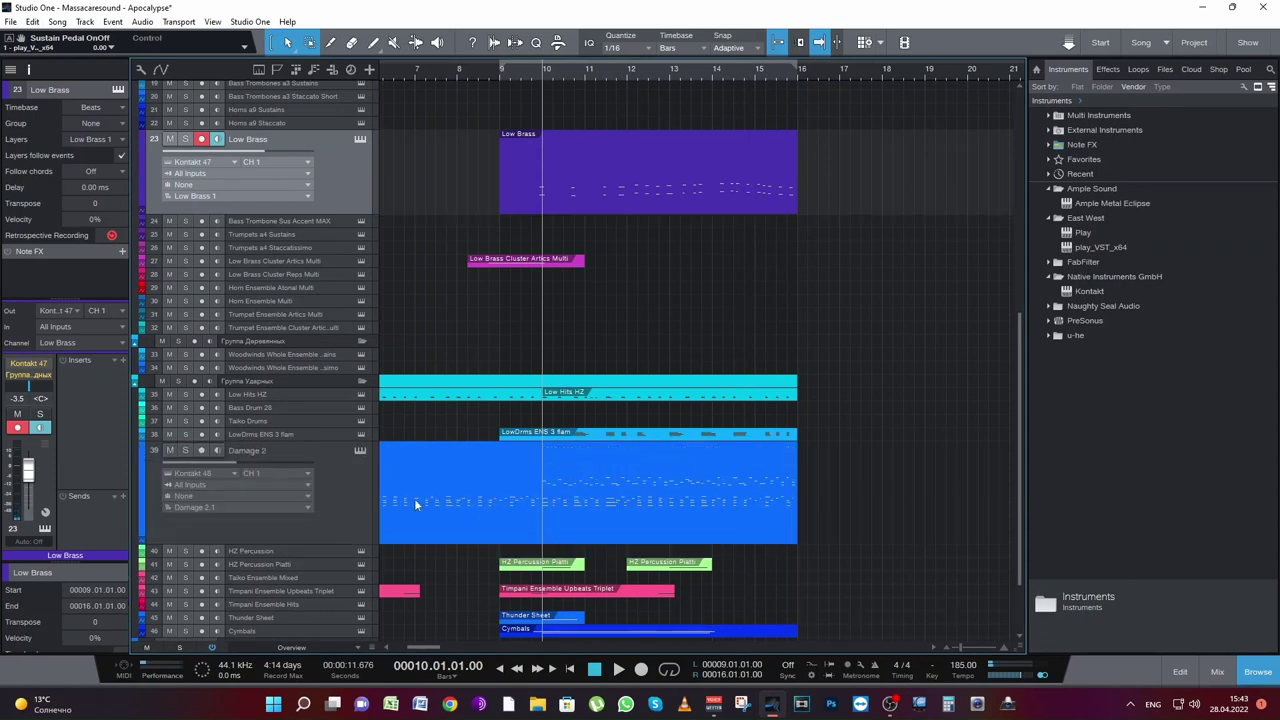
{"action": "left_click", "coordinate": [186, 451]}
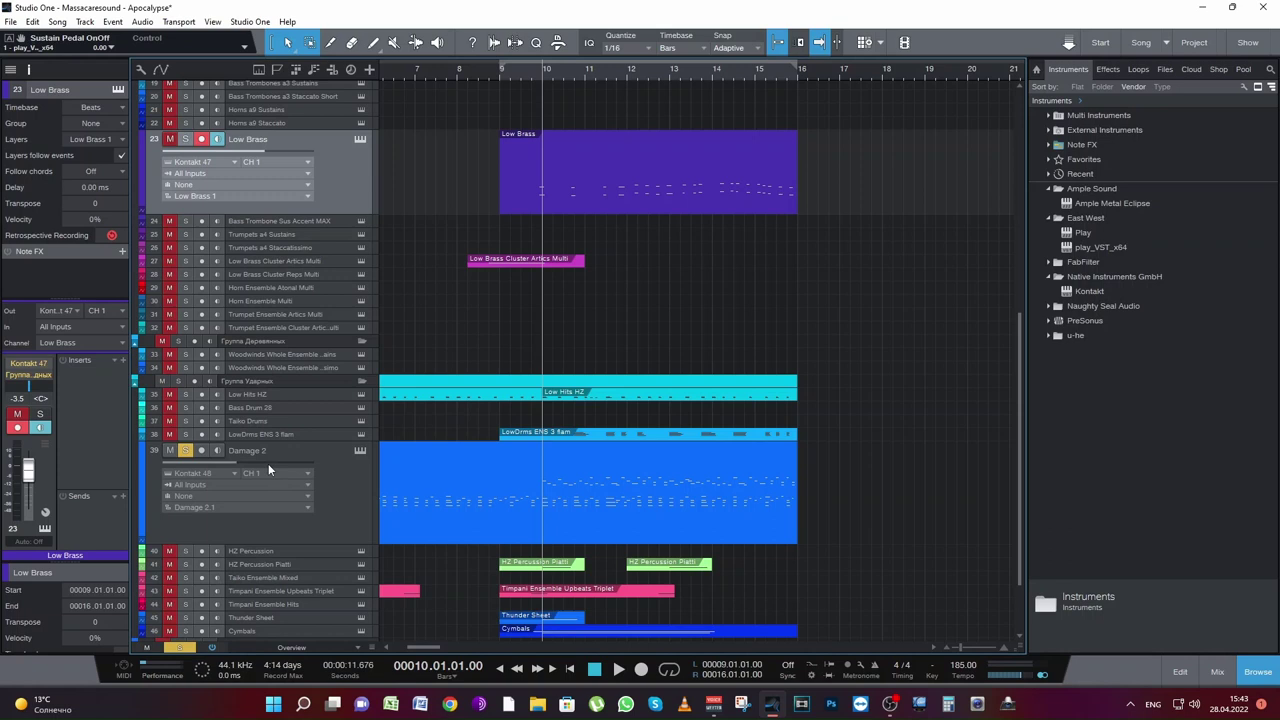
{"action": "left_click", "coordinate": [186, 451]}
{"action": "double_click", "coordinate": [606, 520]}
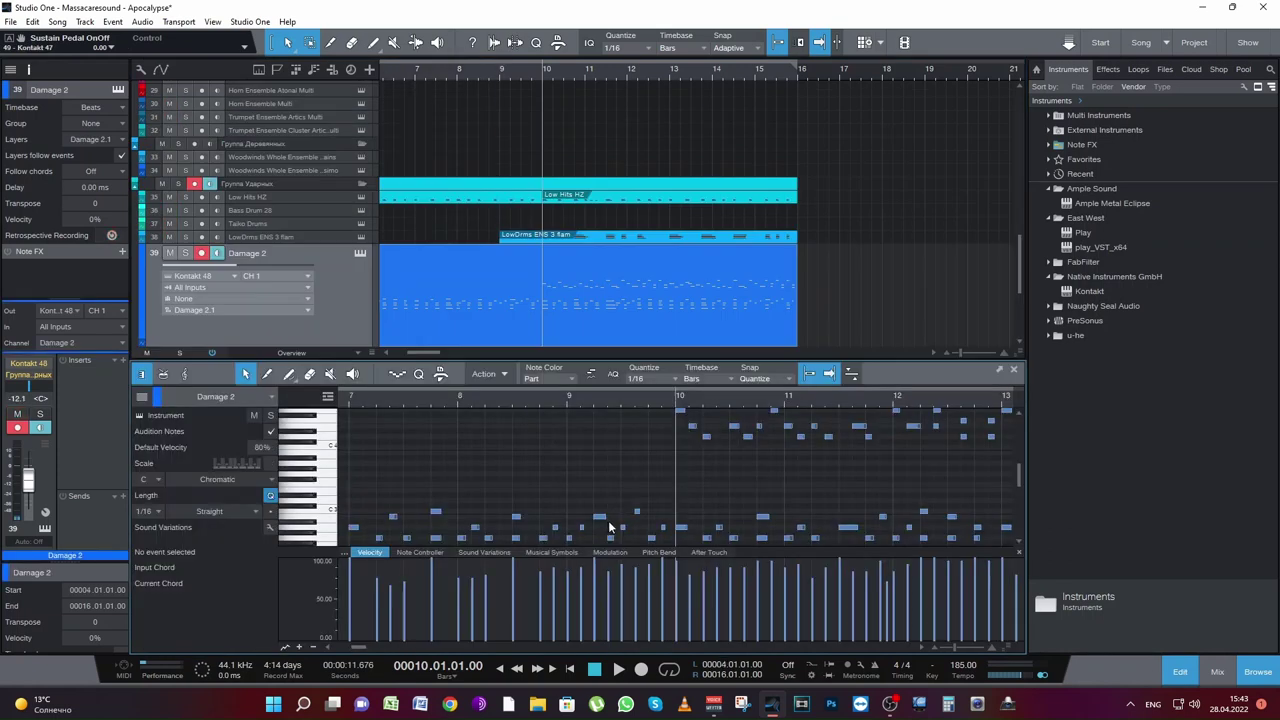
Step: Play the arrangement from bar 10 and examine the Damage 2 notes up to bar 16 in an enlarged note editor
{"action": "key", "text": "space"}
{"action": "left_click_drag", "start_coordinate": [847, 358], "coordinate": [847, 231]}
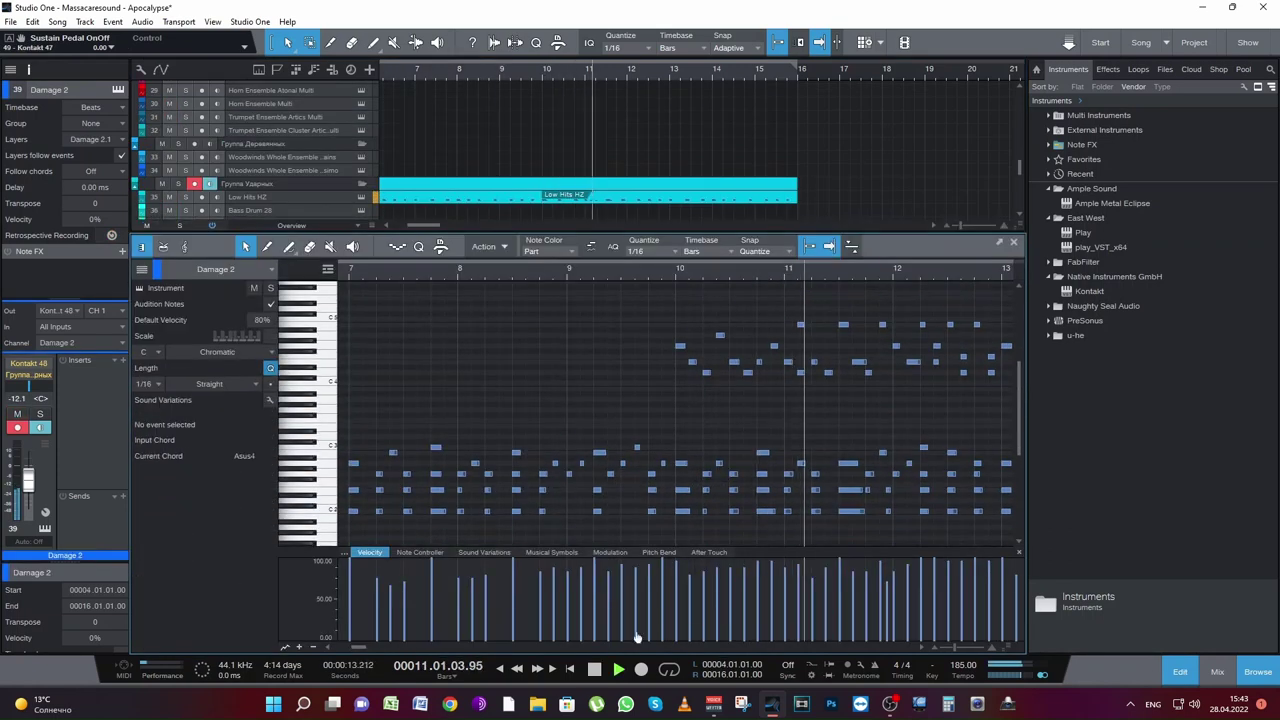
{"action": "left_click_drag", "start_coordinate": [362, 644], "coordinate": [368, 645]}
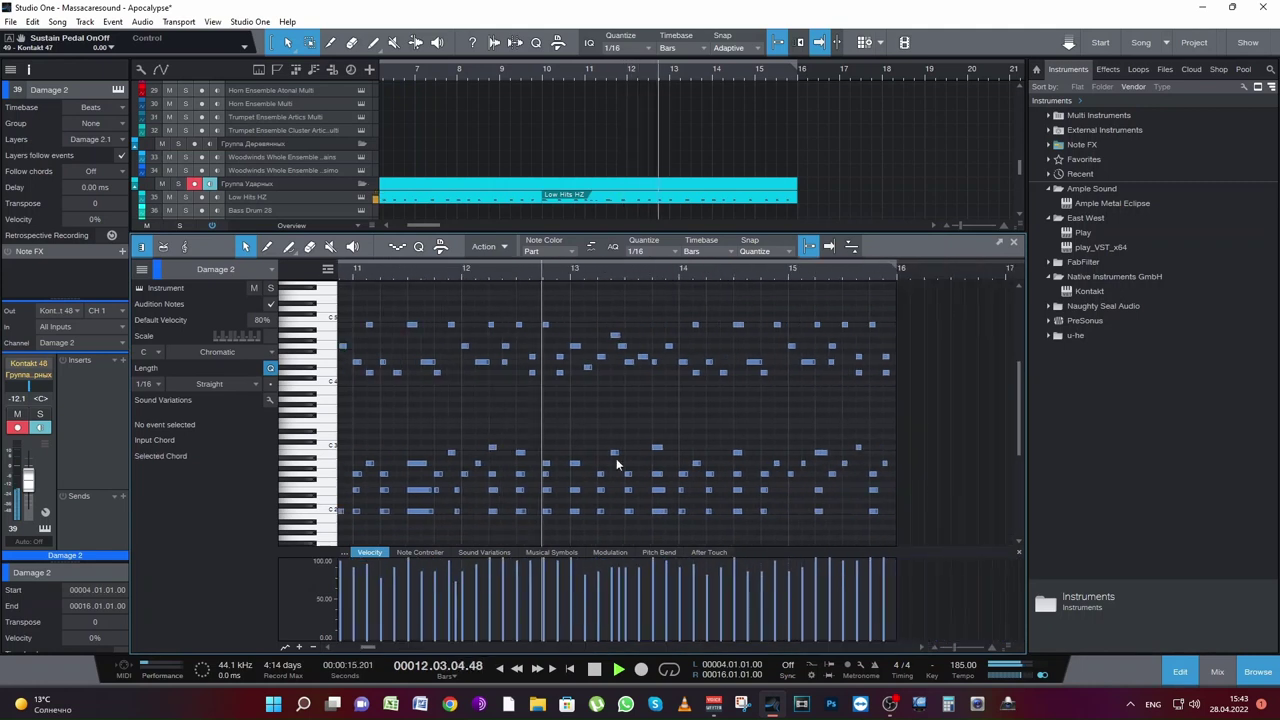
{"action": "key", "text": "space"}
Step: Delete the upper Damage 2 notes from bar 13 to bar 16 and save the song
{"action": "left_click", "coordinate": [567, 267]}
{"action": "left_click_drag", "start_coordinate": [574, 405], "coordinate": [936, 283]}
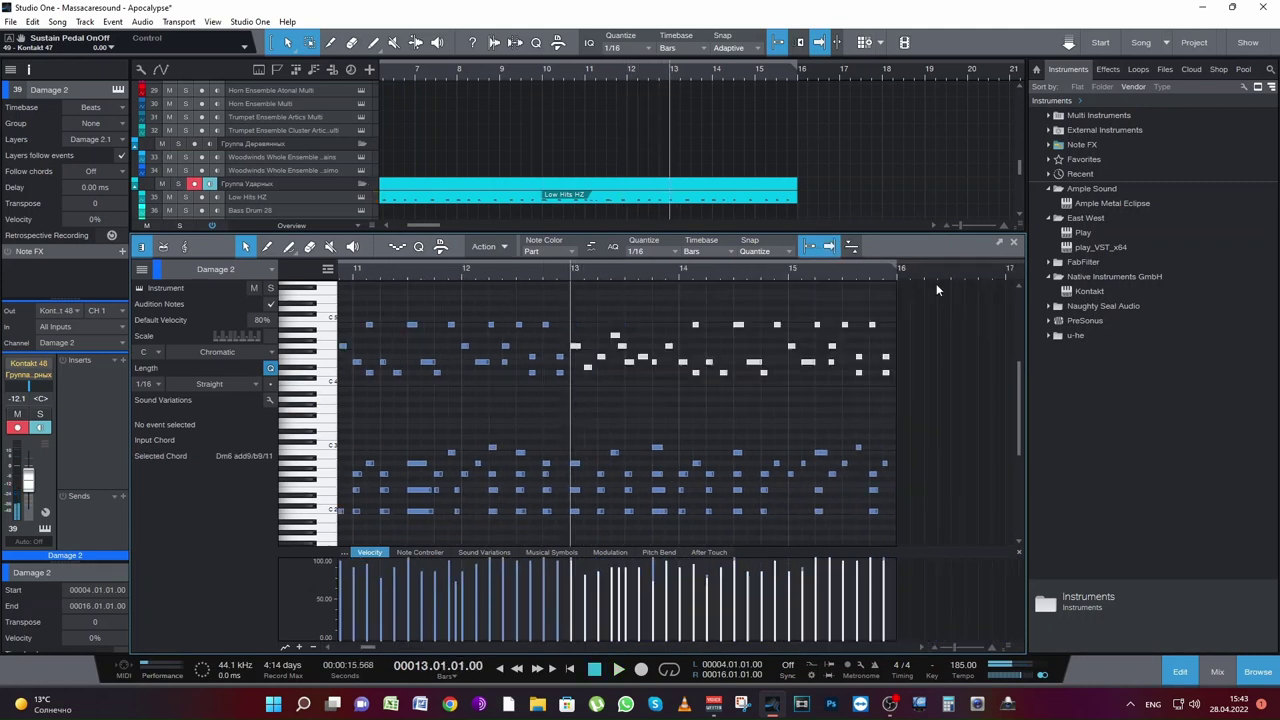
{"action": "key", "text": "Delete"}
{"action": "key", "text": "ctrl+s"}
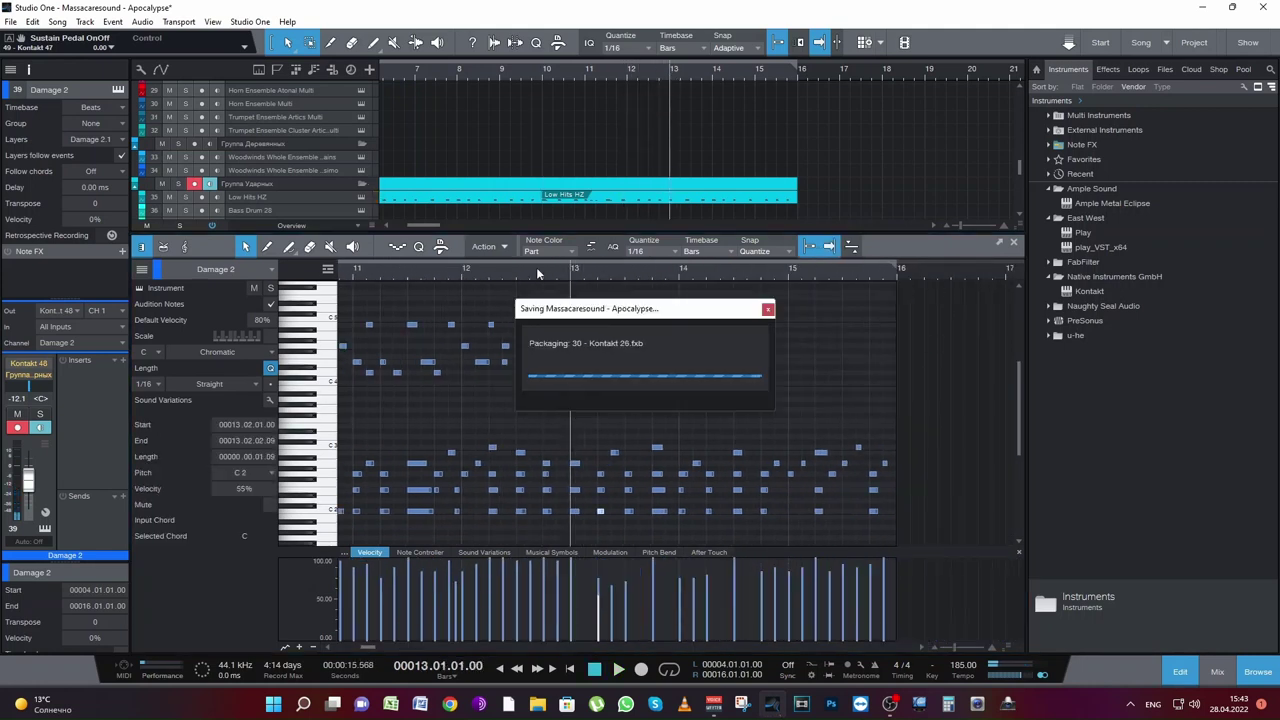
Step: Play the arrangement from 12.03.04.00 and again from 12.03.01.00 to rehearse the cleared passage
{"action": "left_click", "coordinate": [535, 266]}
{"action": "key", "text": "space"}
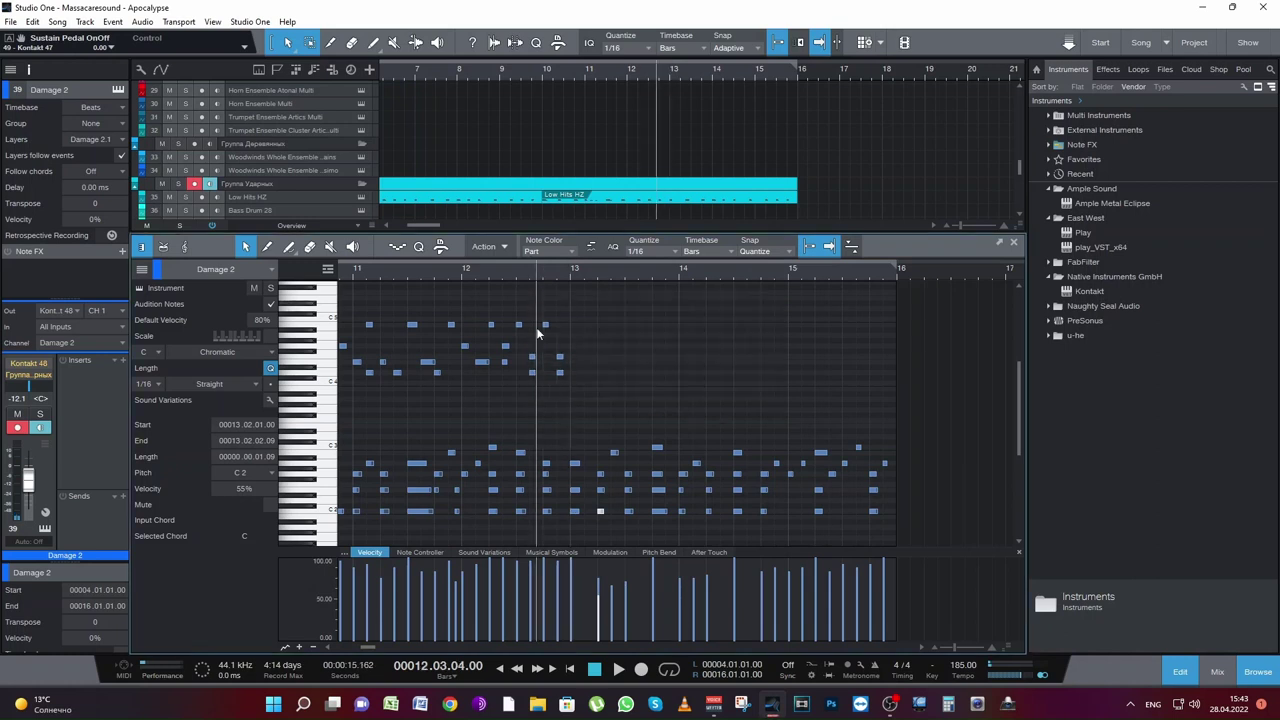
{"action": "key", "text": "space"}
{"action": "left_click", "coordinate": [514, 268]}
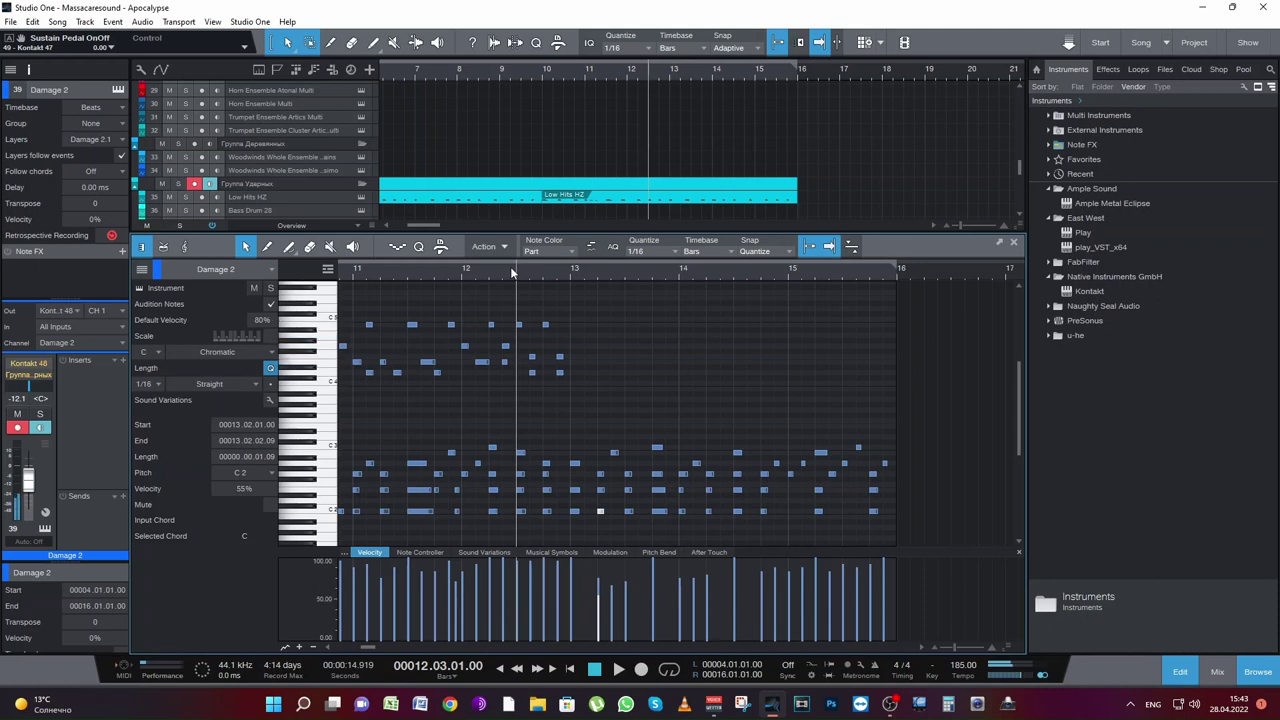
{"action": "key", "text": "space"}
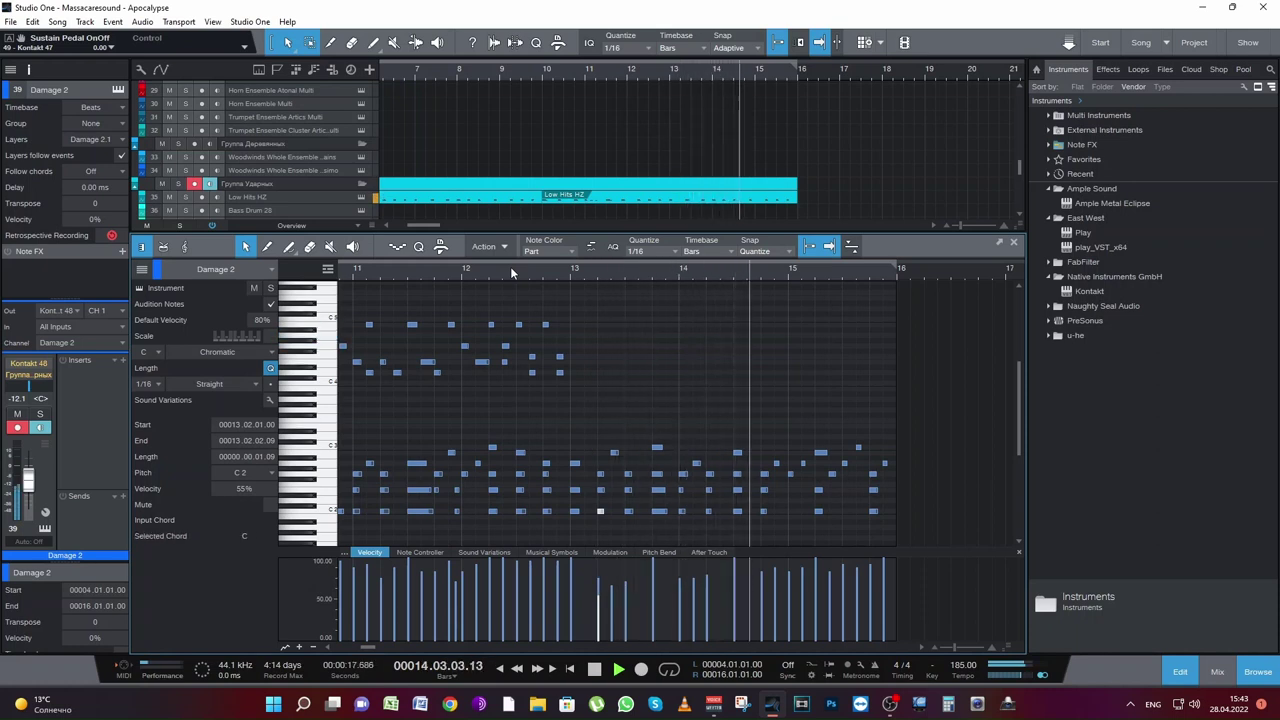
{"action": "key", "text": "space"}
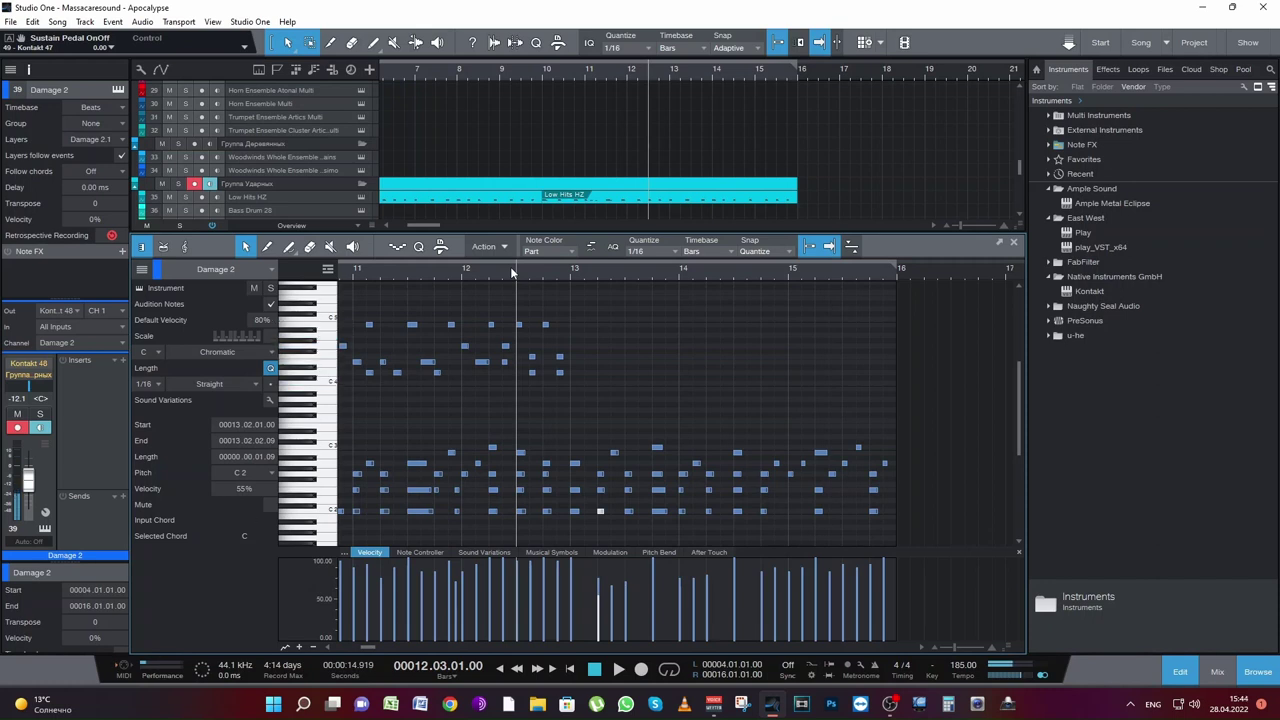
Step: Record new upper Damage 2 hits from bar 13 to about 14.02, starting the final take at 11.04.04.00
{"action": "key", "text": "KP_Multiply"}
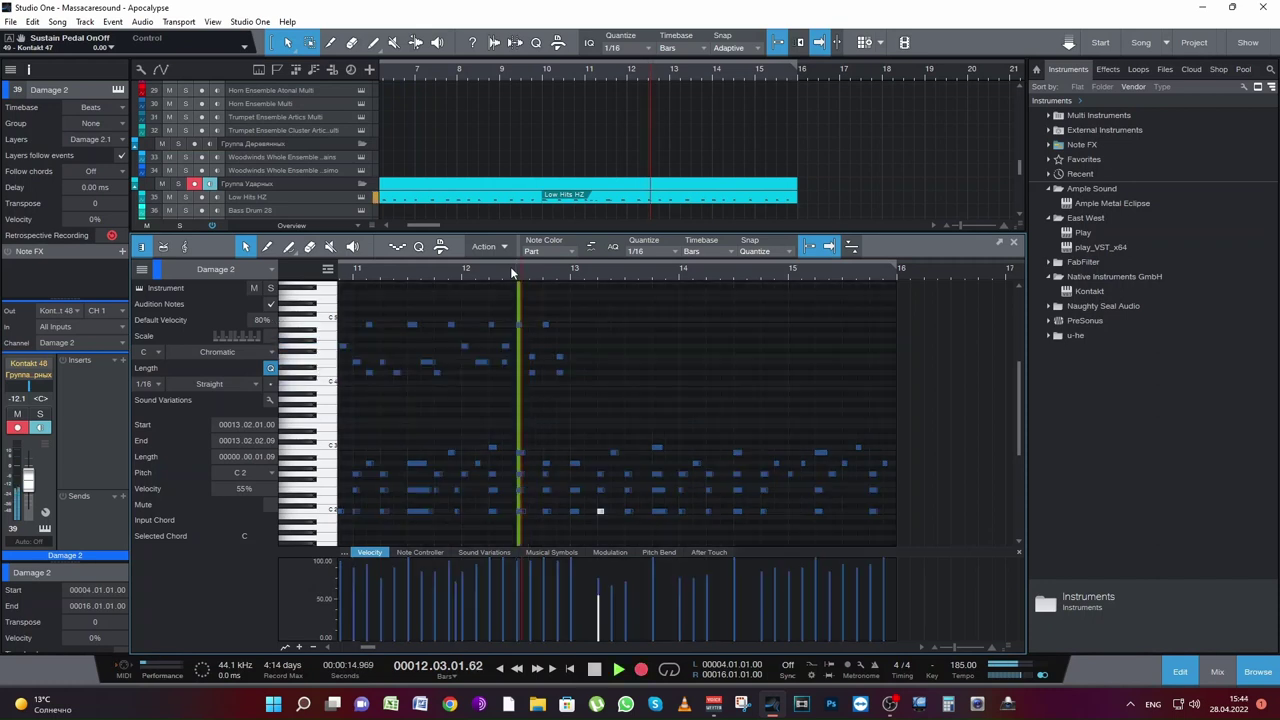
{"action": "key", "text": "space"}
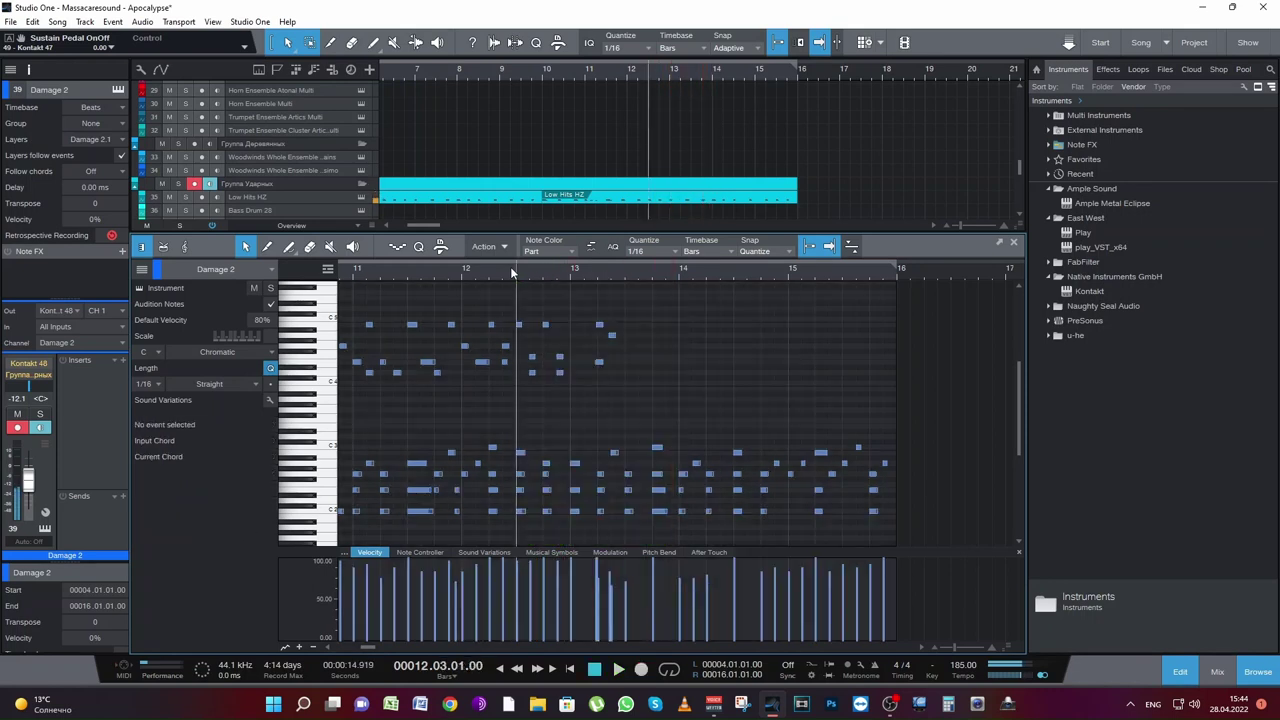
{"action": "left_click", "coordinate": [457, 269]}
{"action": "key", "text": "KP_Multiply"}
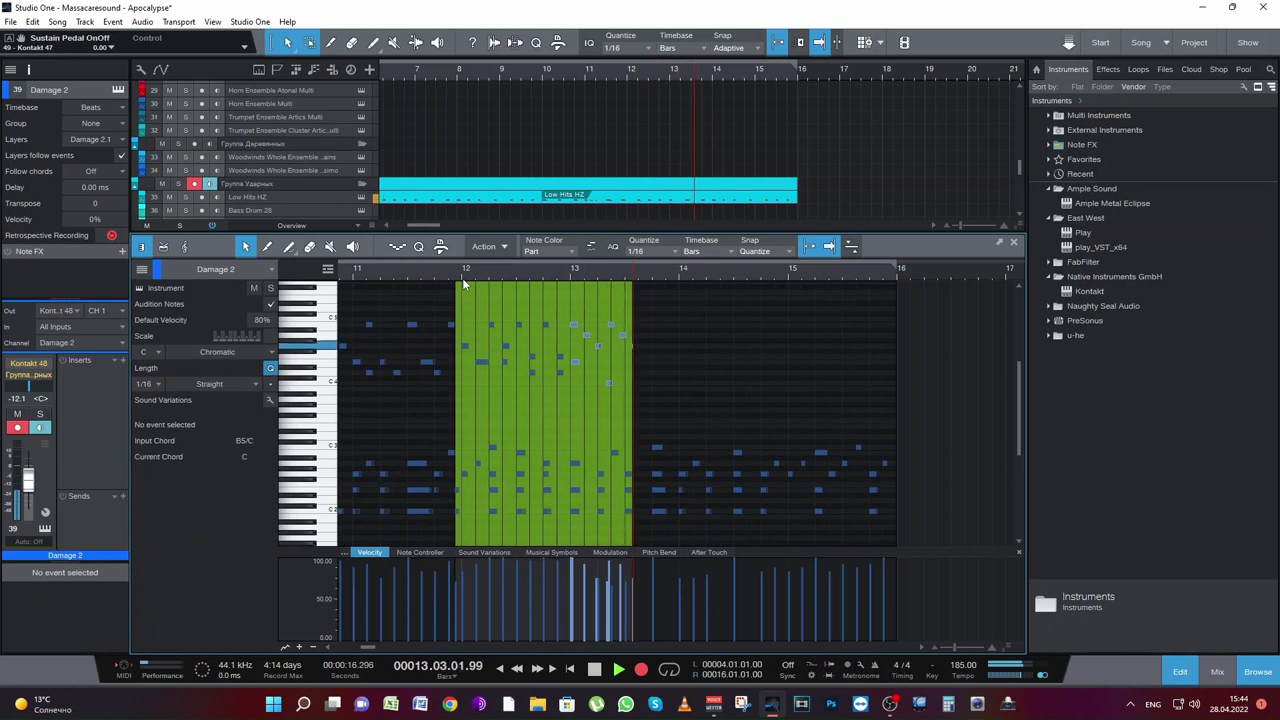
{"action": "key", "text": "KP_Multiply"}
{"action": "key", "text": "space"}
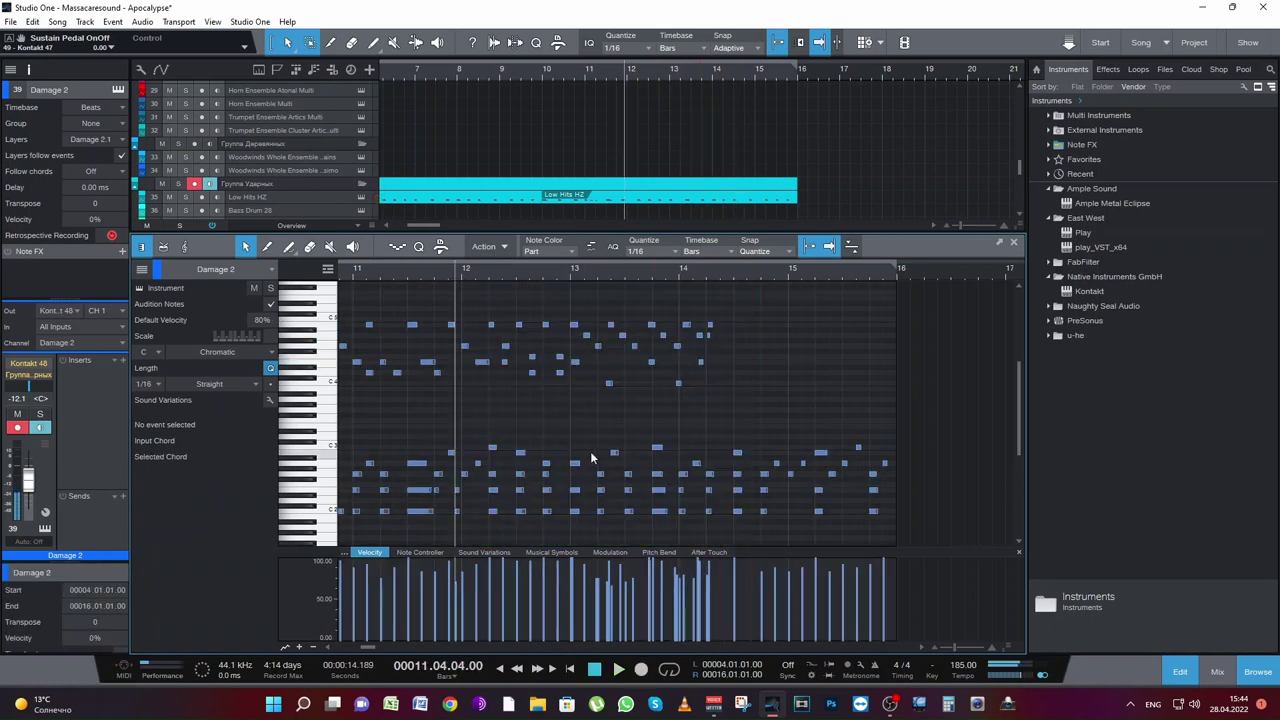
Step: Quantize the newly recorded upper Damage 2 notes after bar 13 and play them from 12.04.04.00
{"action": "left_click_drag", "start_coordinate": [572, 417], "coordinate": [714, 306]}
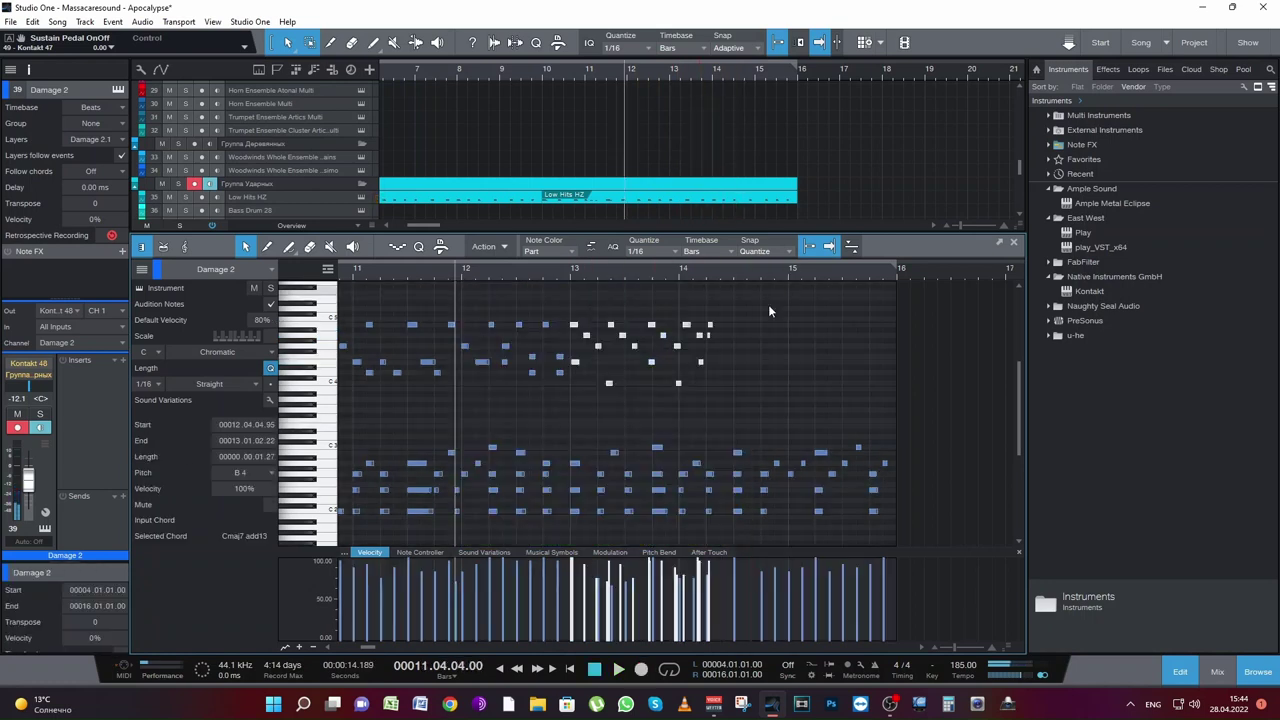
{"action": "left_click", "coordinate": [564, 276]}
{"action": "key", "text": "space"}
{"action": "key", "text": "space"}
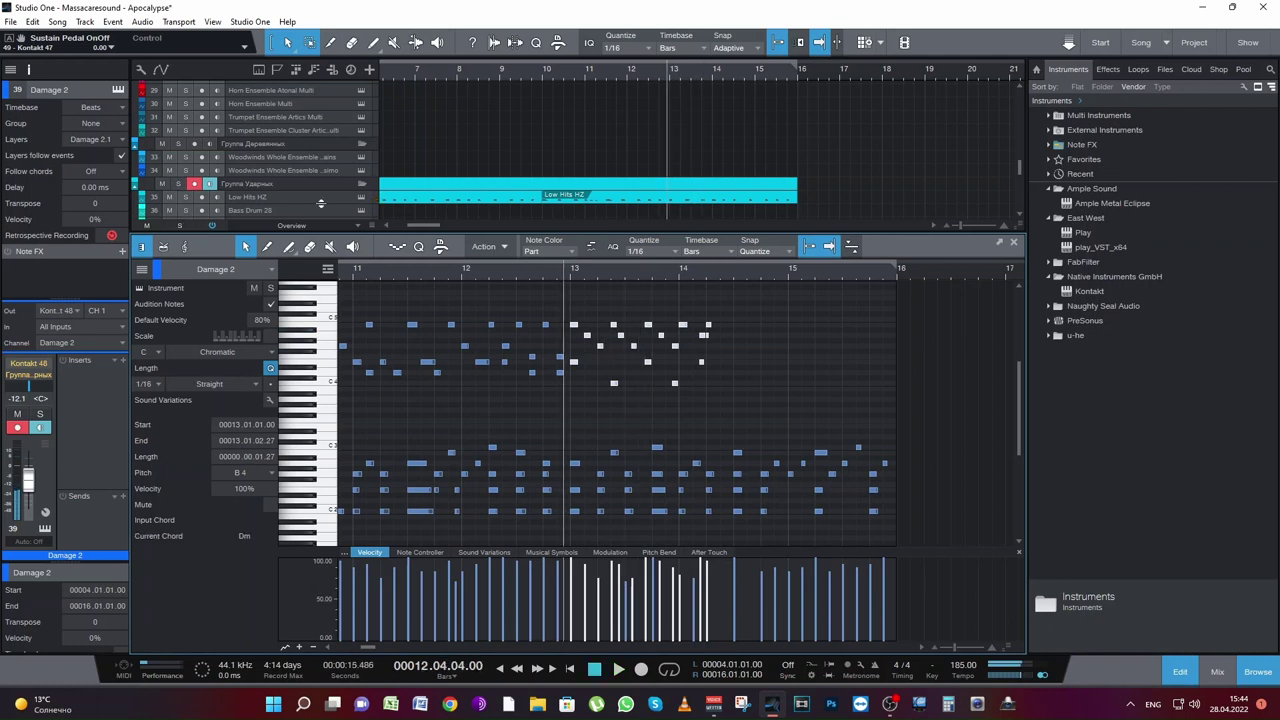
Step: Solo the Damage 2 track and play the quantized hits from 12.04.04.00
{"action": "scroll", "coordinate": [561, 182], "scroll_direction": "down", "scroll_amount": 5}
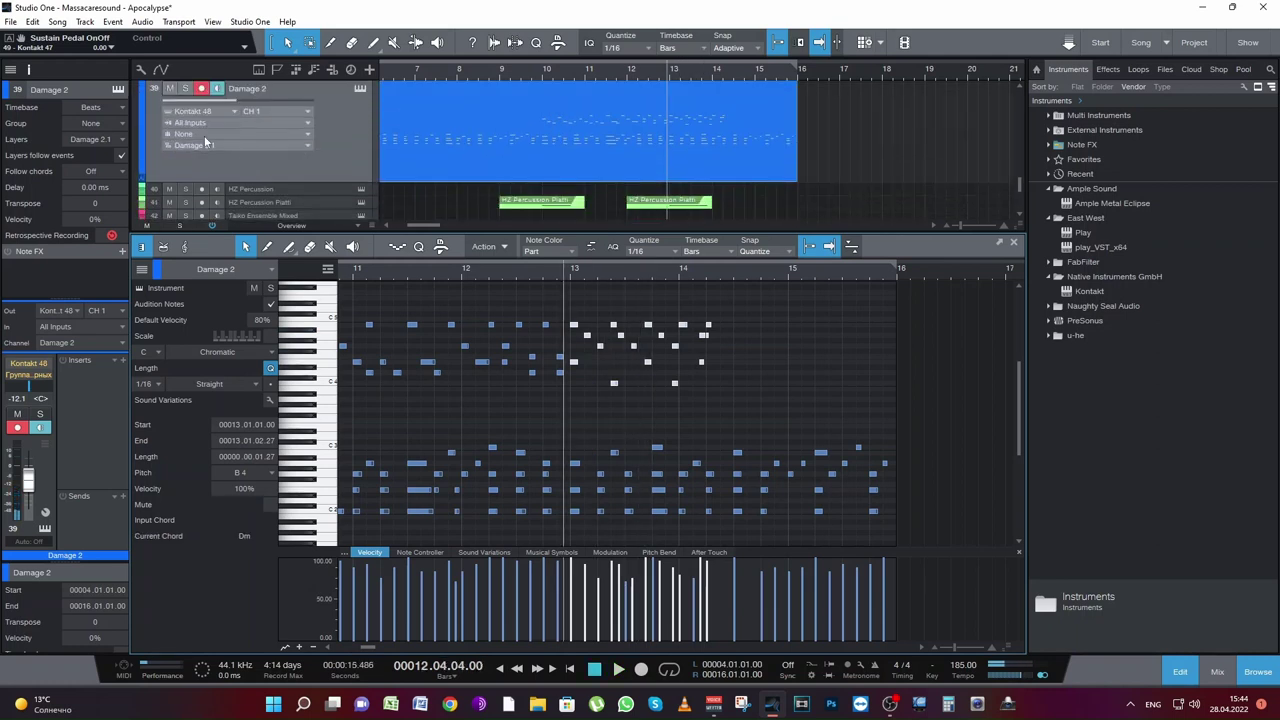
{"action": "key", "text": "s"}
{"action": "key", "text": "space"}
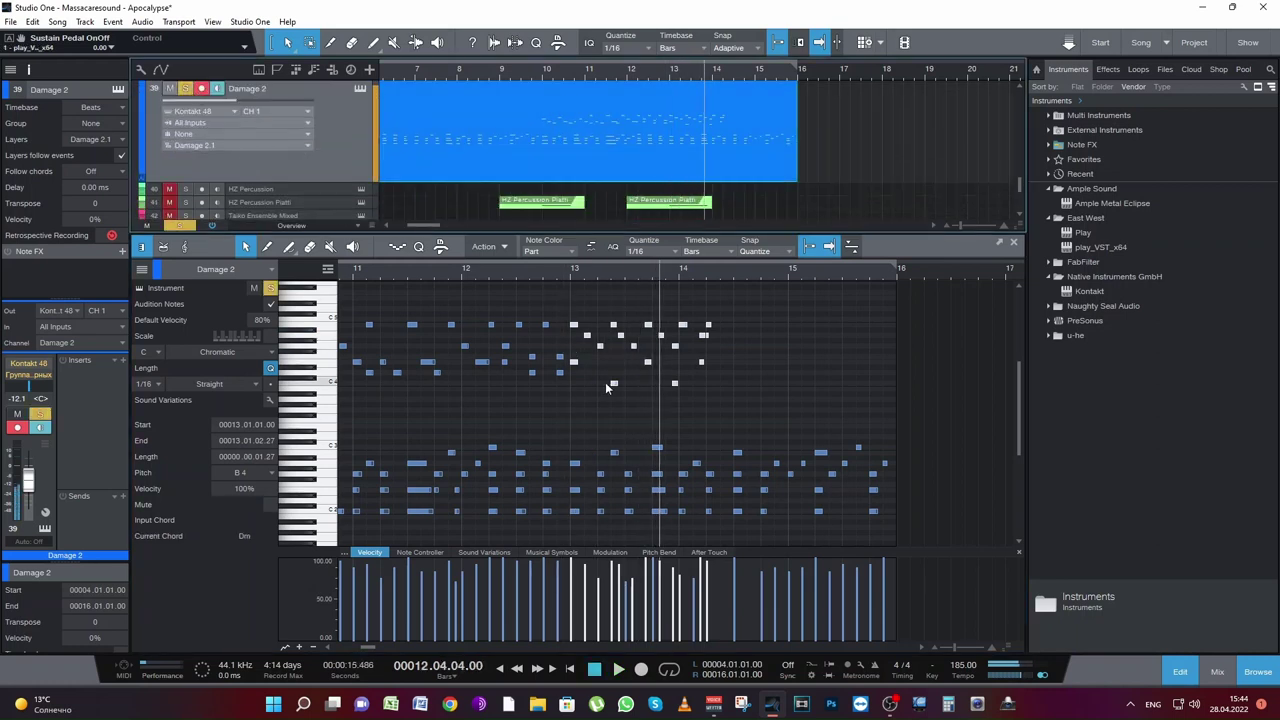
{"action": "key", "text": "space"}
Step: Shift the upper notes from 13.03.04.00 onward one sixteenth later and move the G4 note at 13.03.02.00 to 13.03.03.00
{"action": "key", "text": "e"}
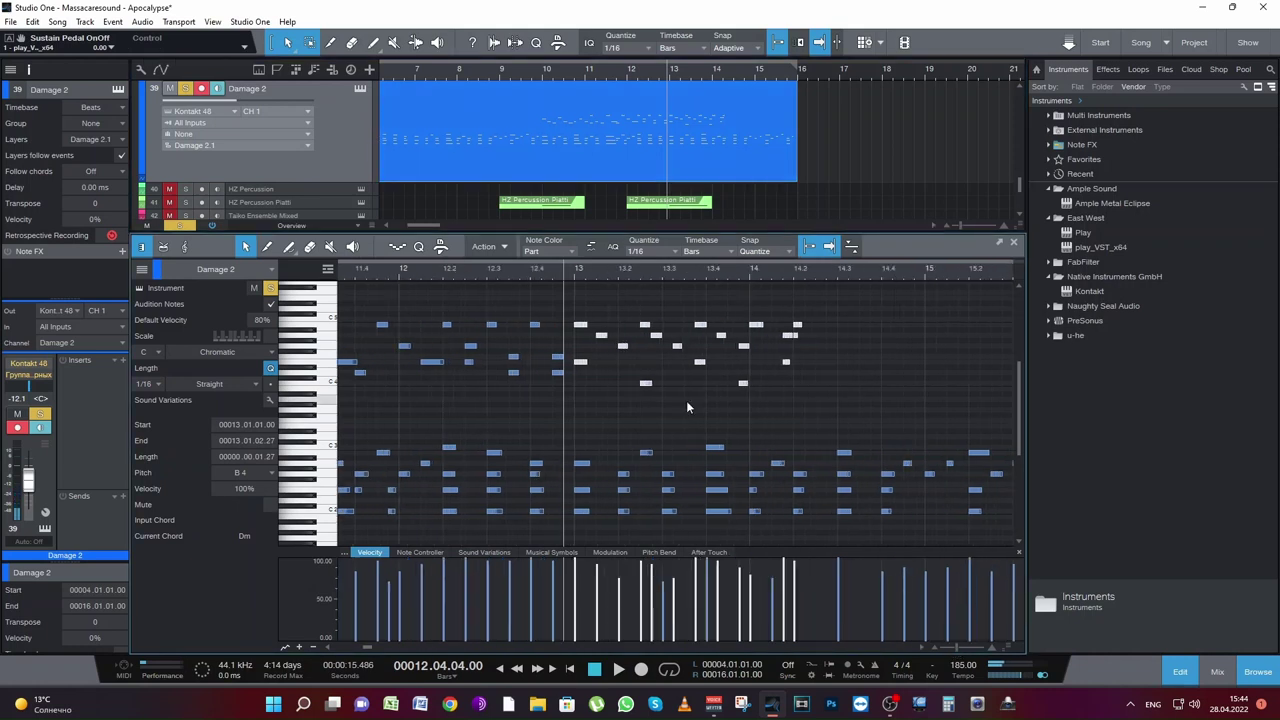
{"action": "left_click_drag", "start_coordinate": [838, 402], "coordinate": [658, 300]}
{"action": "left_click", "coordinate": [667, 335]}
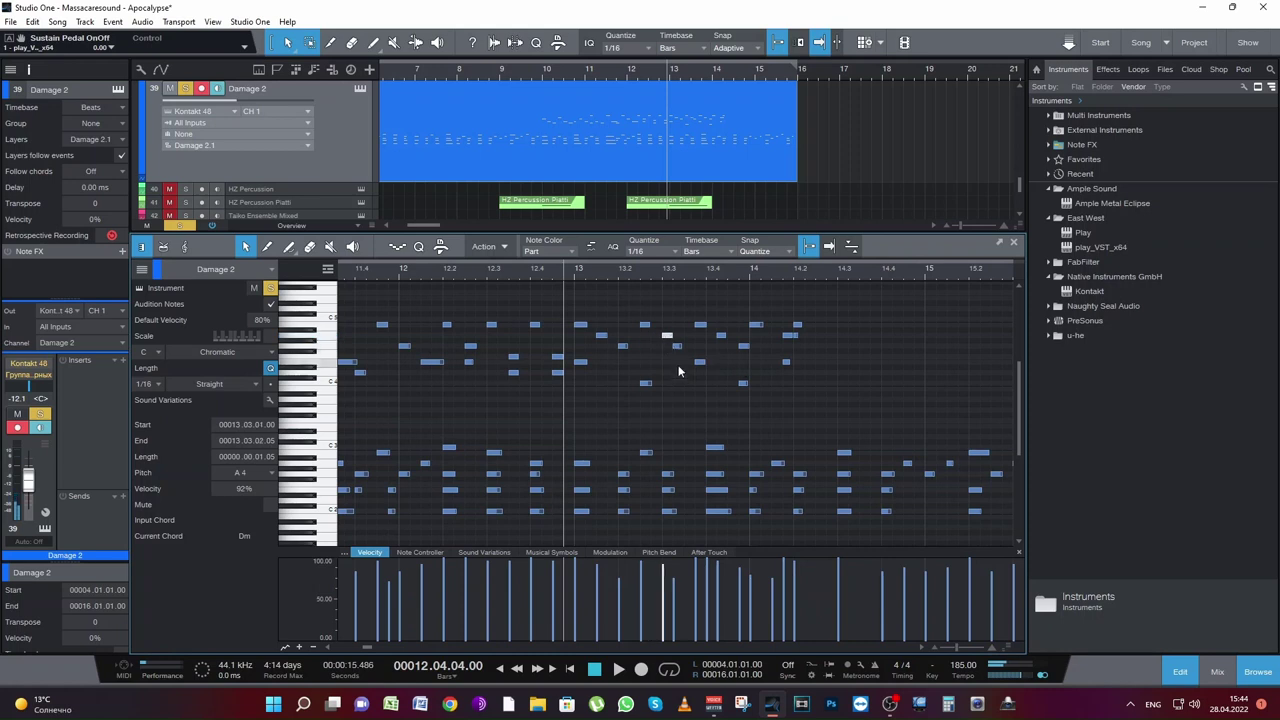
{"action": "left_click_drag", "start_coordinate": [679, 418], "coordinate": [892, 290]}
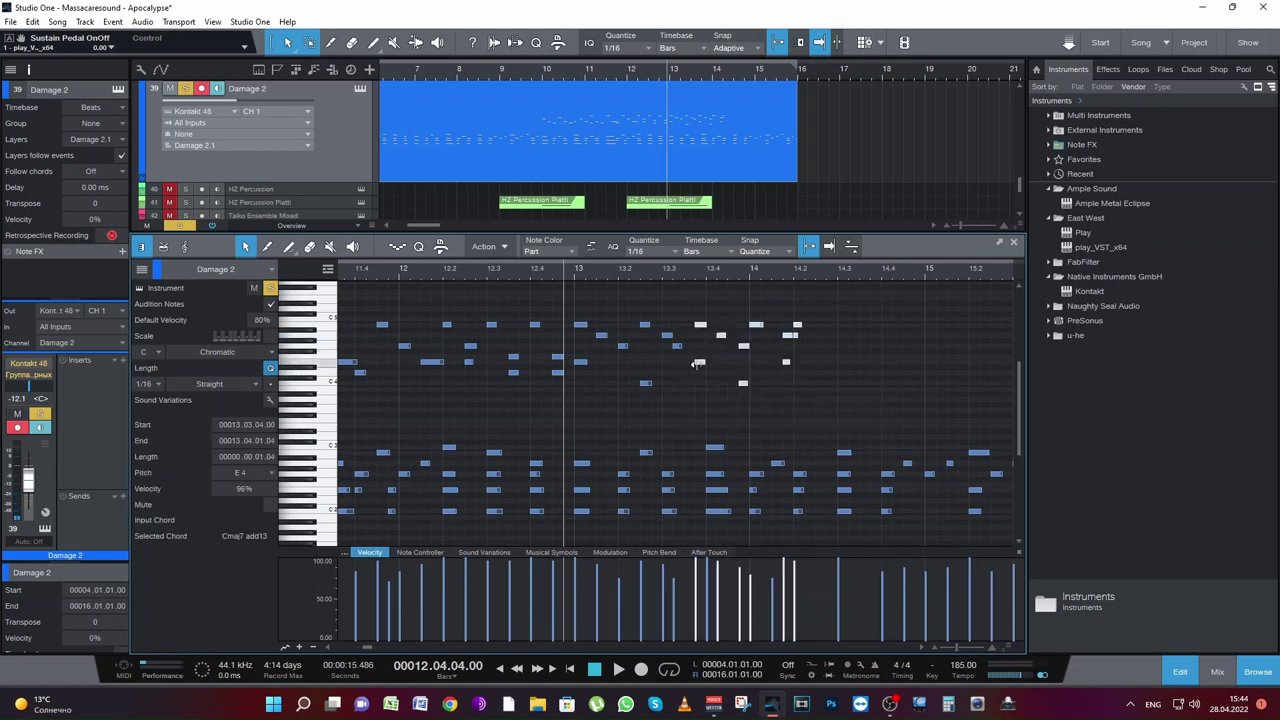
{"action": "key", "text": "alt+Right"}
{"action": "left_click_drag", "start_coordinate": [678, 347], "coordinate": [687, 348]}
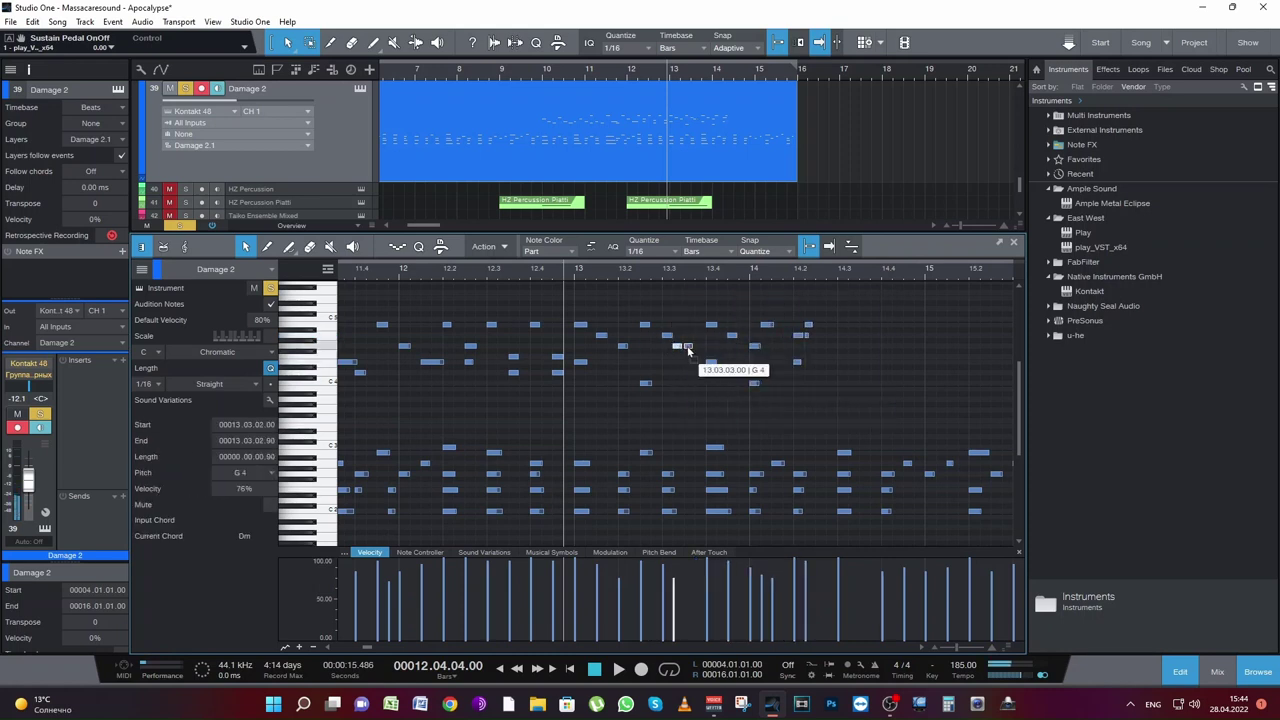
{"action": "key", "text": "space"}
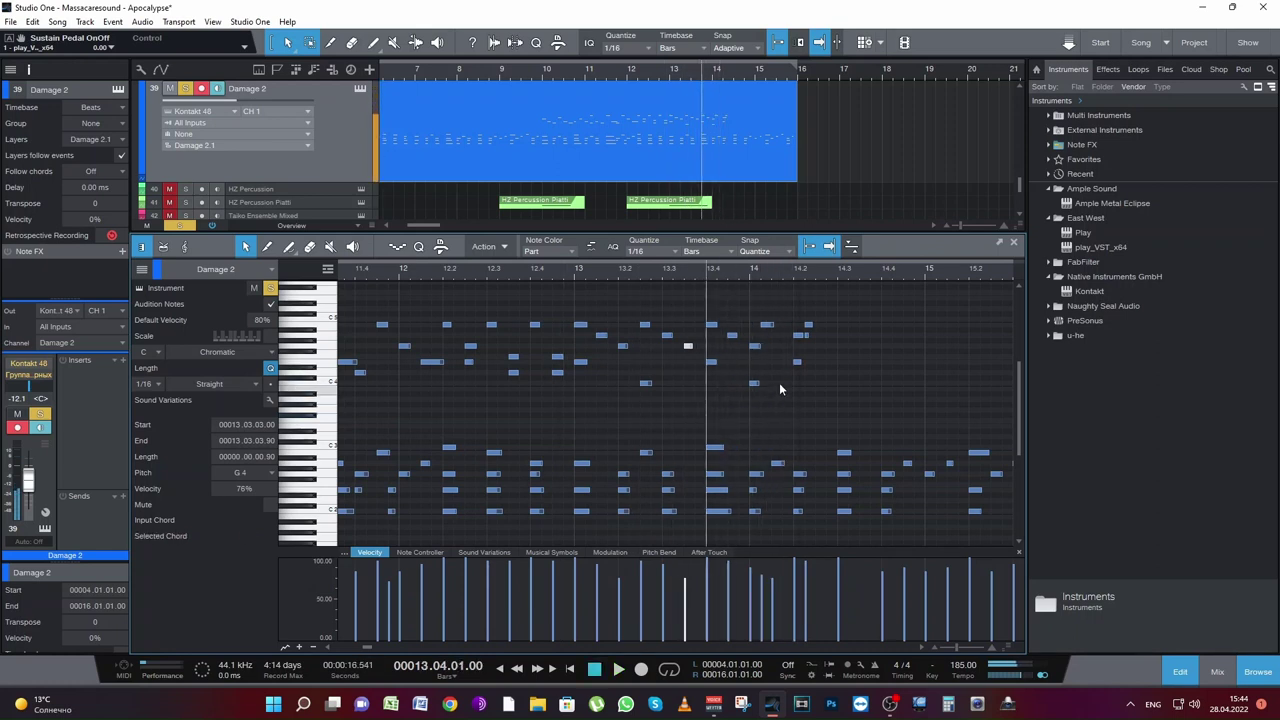
{"action": "key", "text": "space"}
Step: Lower the G4 note at 14.01.01.00 to E4 and play the passage from 13.04.01.00
{"action": "left_click", "coordinate": [755, 348]}
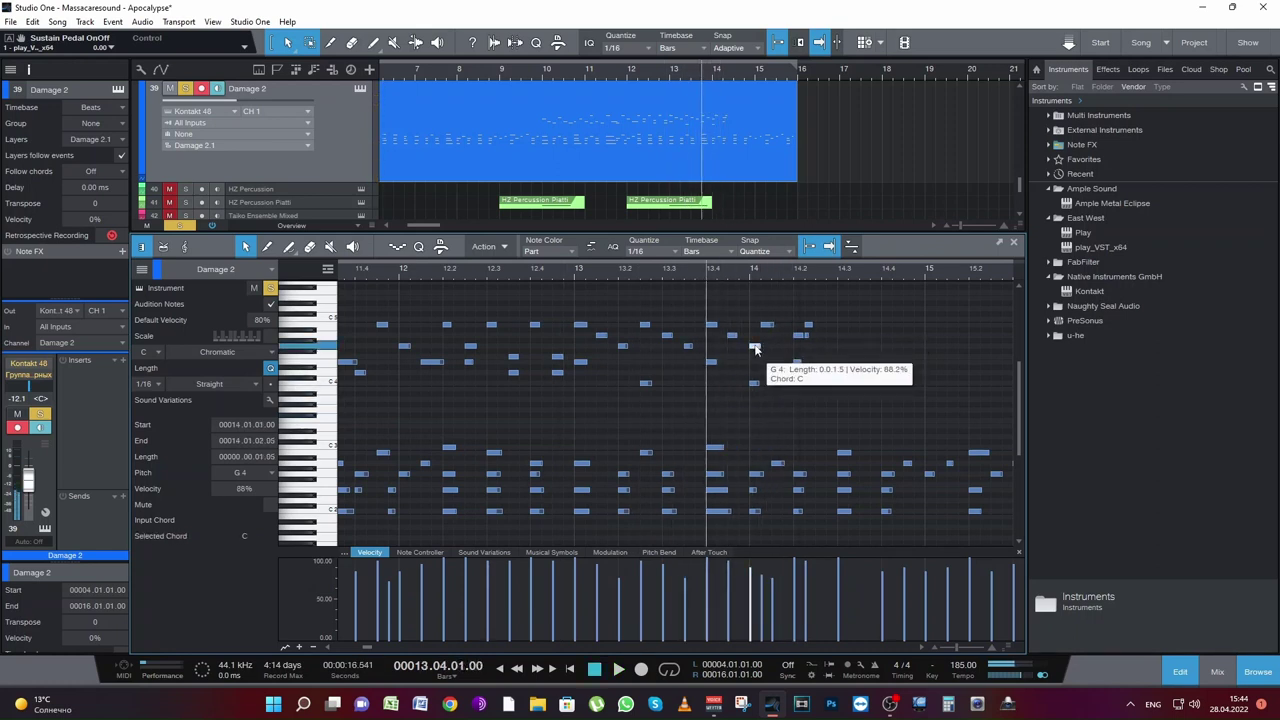
{"action": "left_click_drag", "start_coordinate": [755, 348], "coordinate": [757, 372]}
{"action": "key", "text": "space"}
{"action": "key", "text": "space"}
Step: Move the B4 note just after the start of bar 14 to 14.01.03.00 and raise its velocity to 100%
{"action": "left_click", "coordinate": [769, 325]}
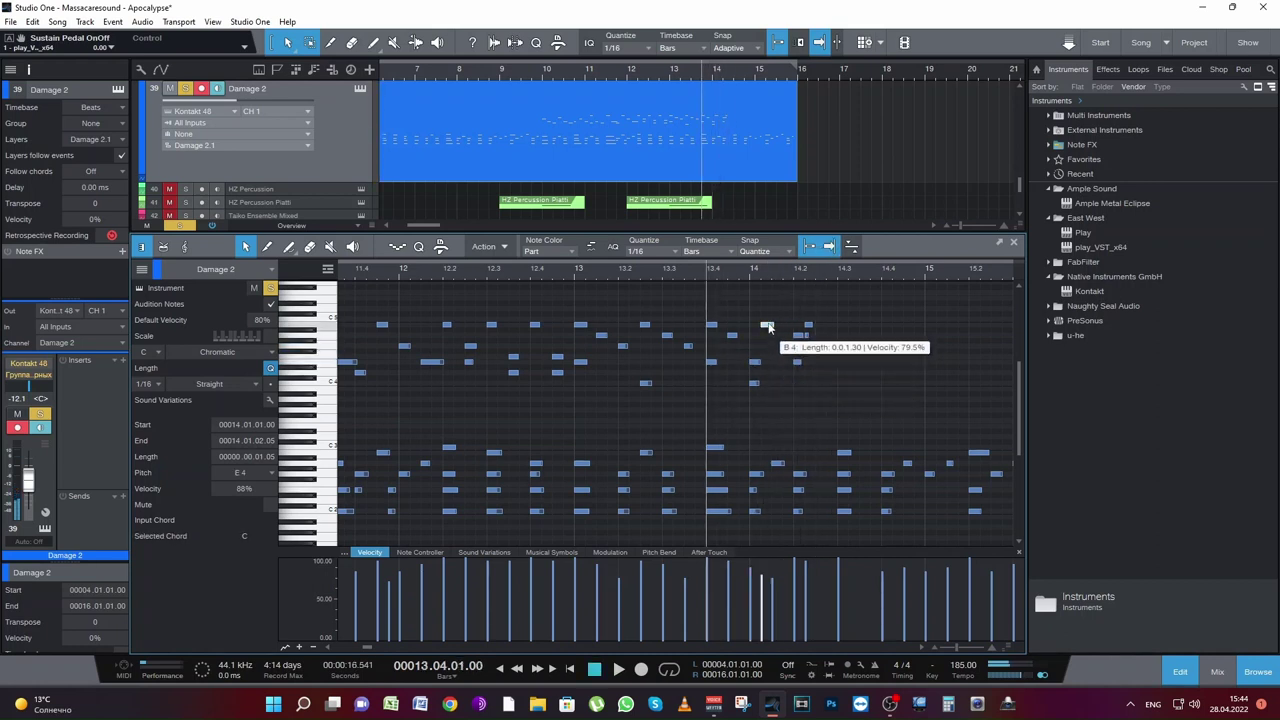
{"action": "left_click_drag", "start_coordinate": [780, 330], "coordinate": [779, 330]}
{"action": "left_click_drag", "start_coordinate": [768, 594], "coordinate": [772, 582]}
{"action": "key", "text": "space"}
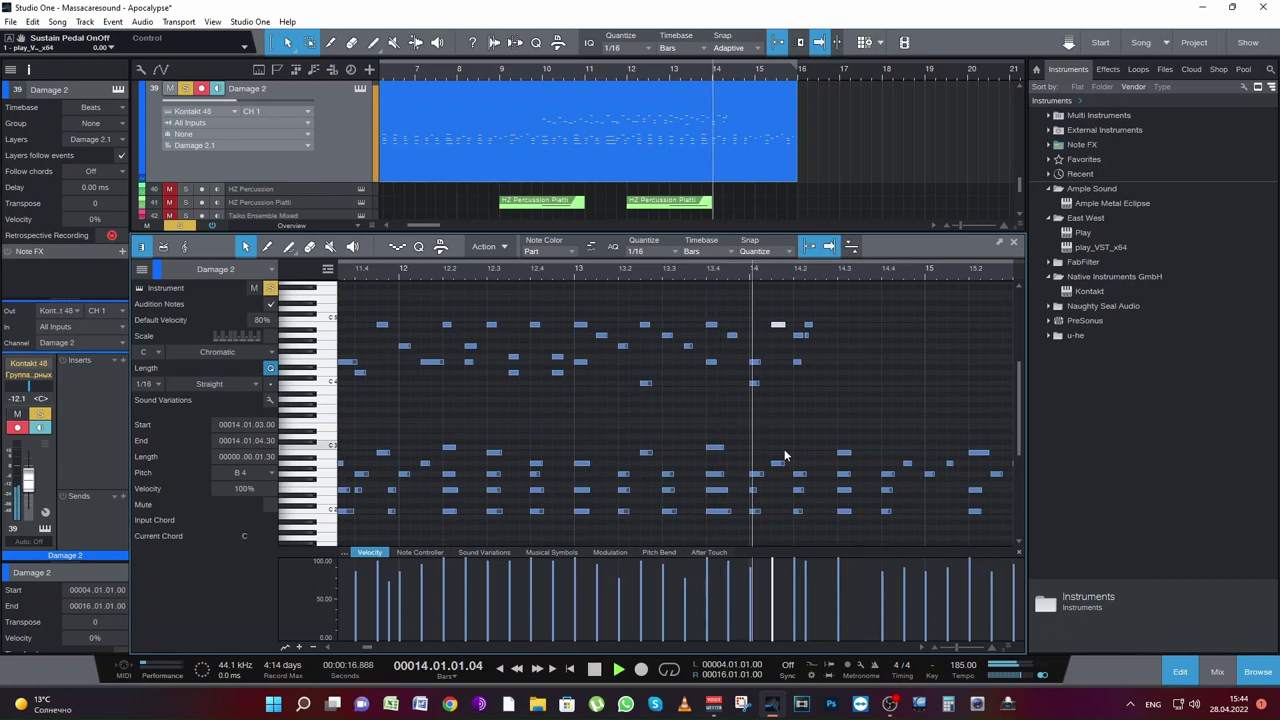
{"action": "key", "text": "space"}
Step: Move the last two B4 notes back to 14.01.01.00 and 14.02.01.00 and play the result
{"action": "mouse_move", "coordinate": [780, 325]}
{"action": "left_mouse_down"}
{"action": "mouse_move", "coordinate": [759, 330]}
{"action": "mouse_move", "coordinate": [798, 325]}
{"action": "left_mouse_up"}
{"action": "key", "text": "space"}
{"action": "key", "text": "space"}
Step: Move the short A4 note at 14.02.02.00 to G4 at 14.02.03.00 and play from 13.04.01.00
{"action": "left_click", "coordinate": [817, 346]}
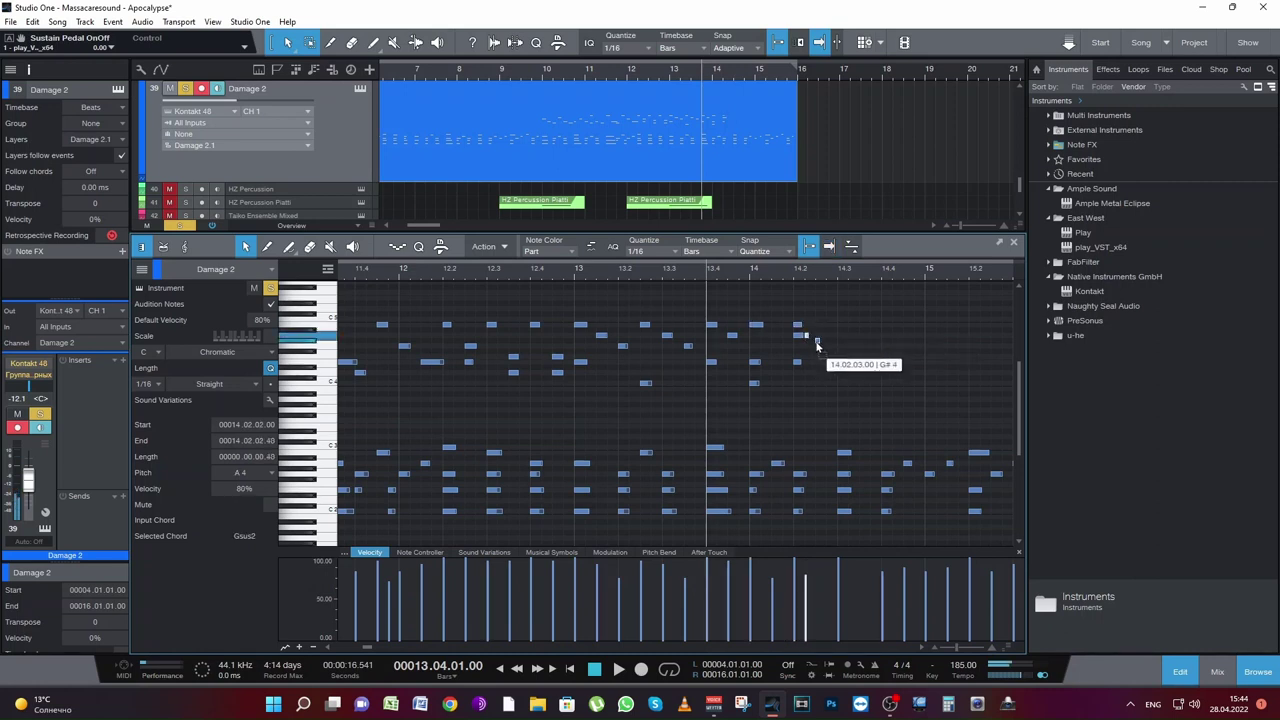
{"action": "key", "text": "space"}
{"action": "key", "text": "space"}
{"action": "key", "text": "space"}
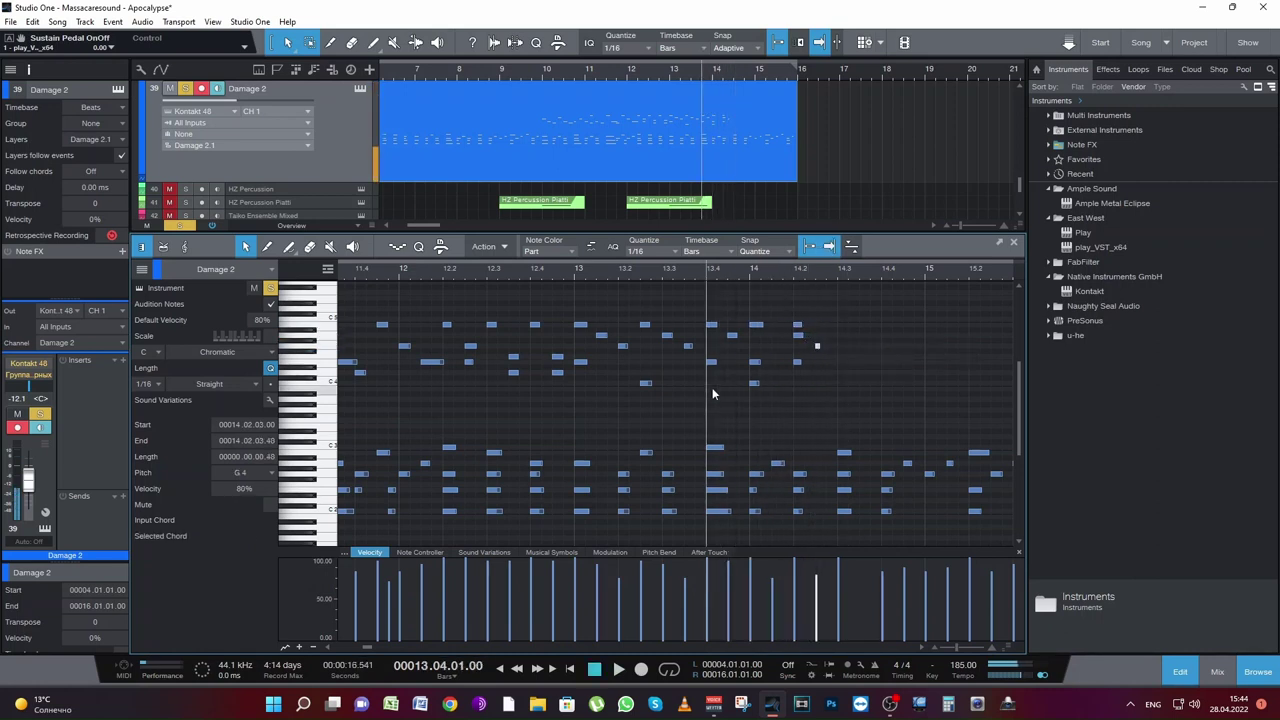
{"action": "key", "text": "space"}
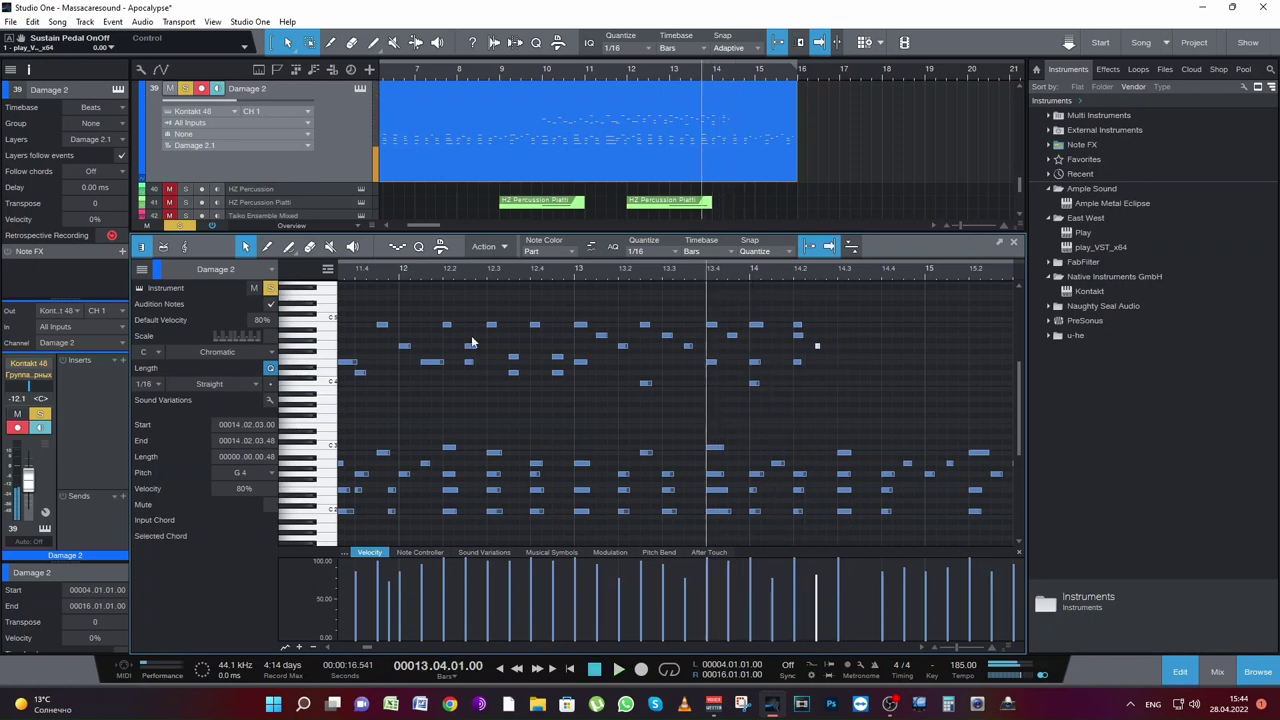
Step: Turn off the Damage 2 solo and play the full arrangement from 13.01.01.00
{"action": "left_click", "coordinate": [578, 268]}
{"action": "key", "text": "space"}
{"action": "key", "text": "space"}
{"action": "key", "text": "space"}
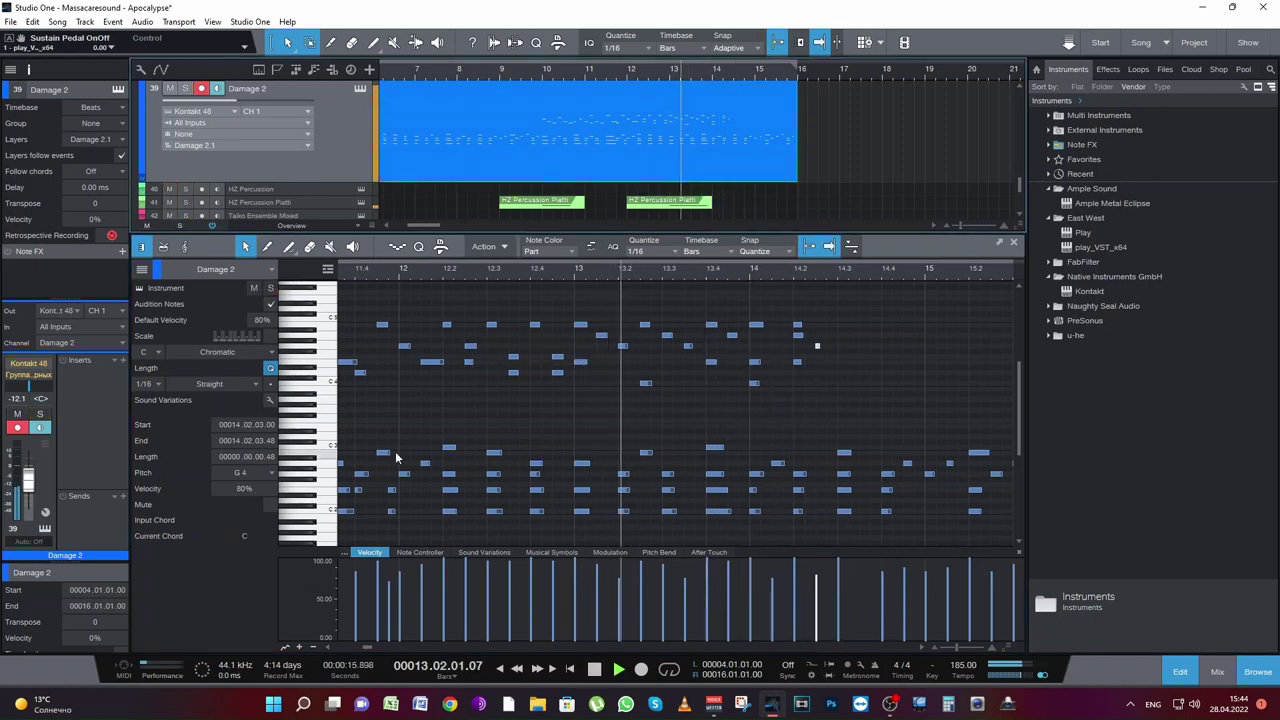
{"action": "key", "text": "space"}
{"action": "key", "text": "space"}
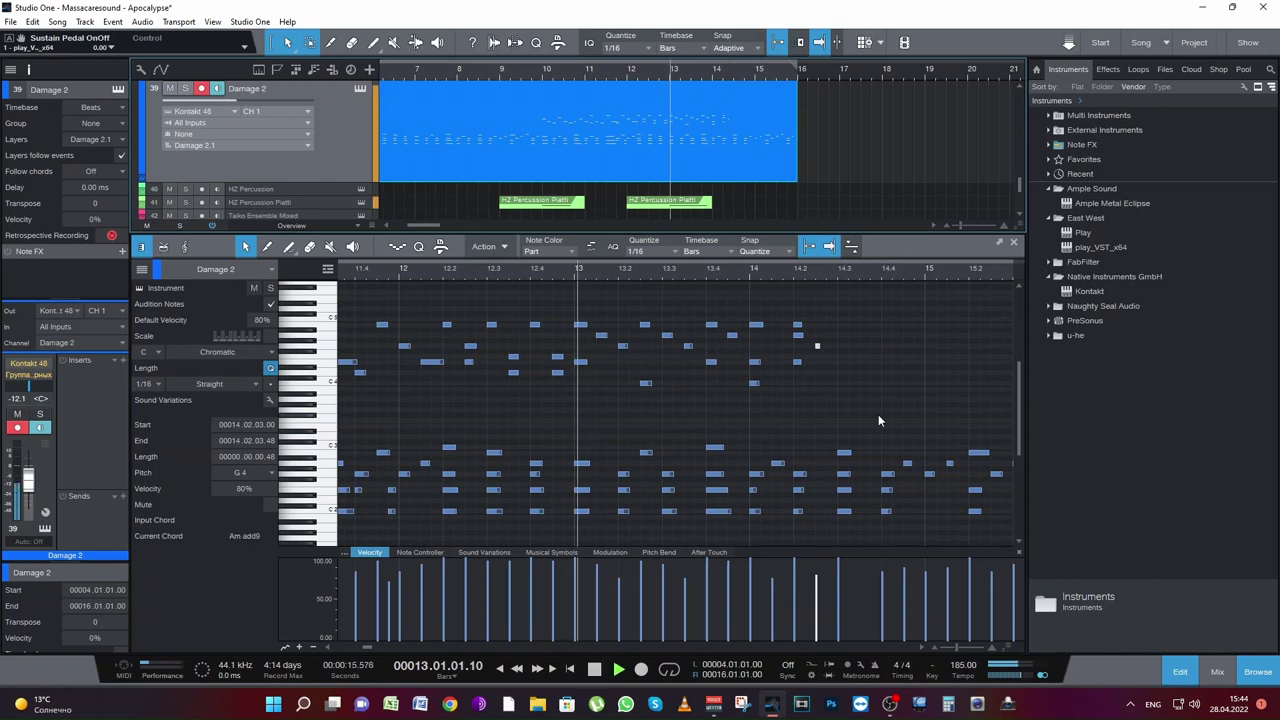
Step: Move the E4 note at 14.01.01.00 to G4 at 14.01.03.00 and play from bar 13
{"action": "left_click", "coordinate": [755, 364]}
{"action": "key", "text": "space"}
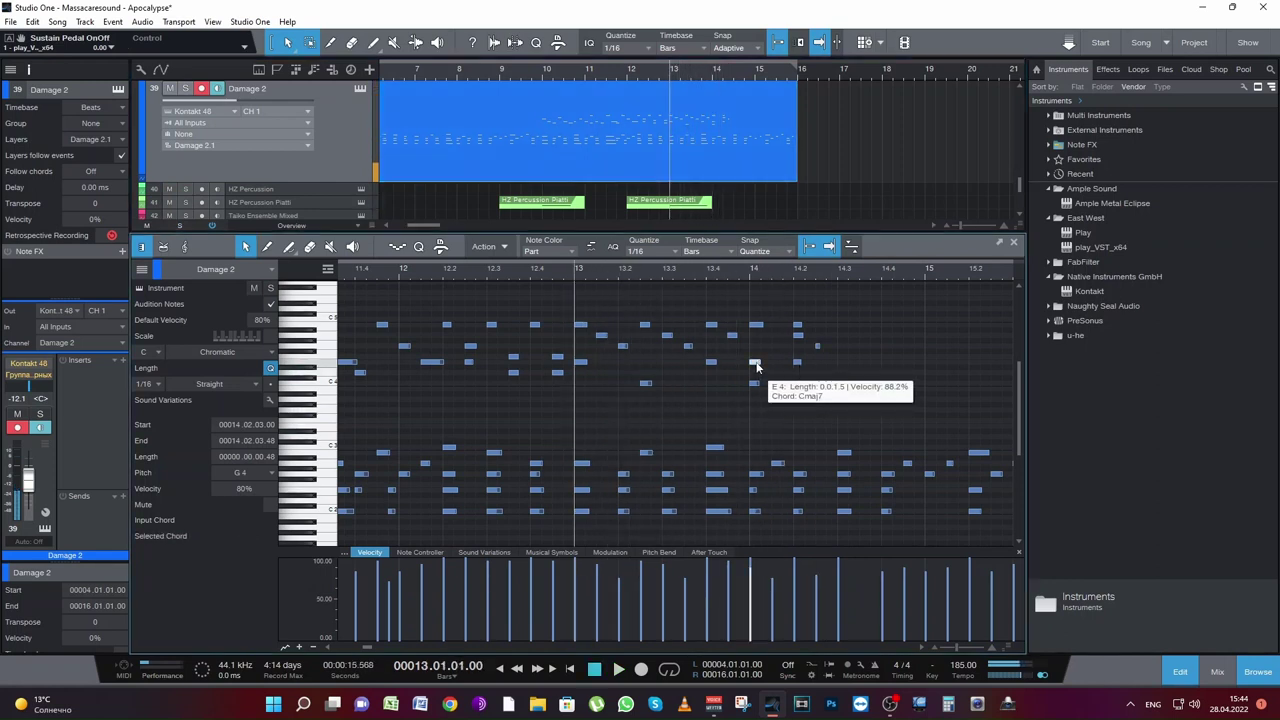
{"action": "left_click_drag", "start_coordinate": [757, 367], "coordinate": [778, 350]}
{"action": "key", "text": "space"}
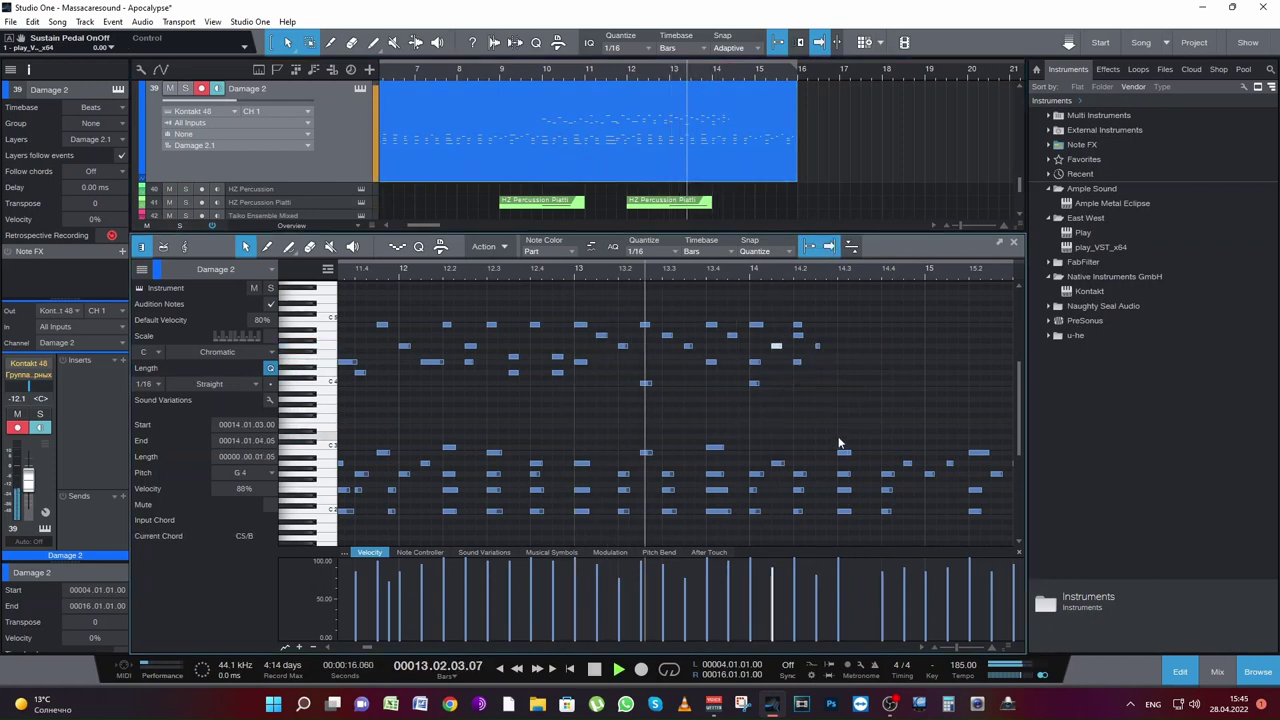
Step: Copy the A2 note at 14.01.03.00 to 14.02.03.00 in Damage 2 and play from bar 14
{"action": "key", "text": "space"}
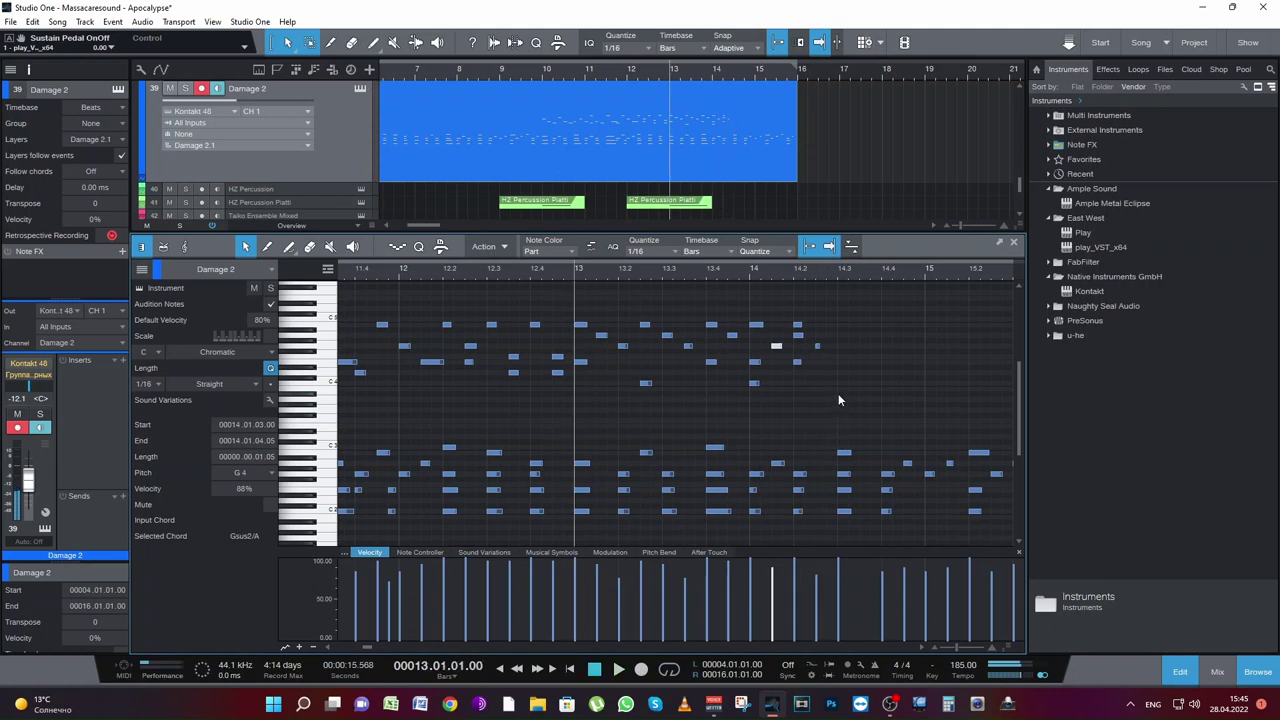
{"action": "left_click", "coordinate": [768, 397]}
{"action": "key", "text": "space"}
{"action": "key", "text": "space"}
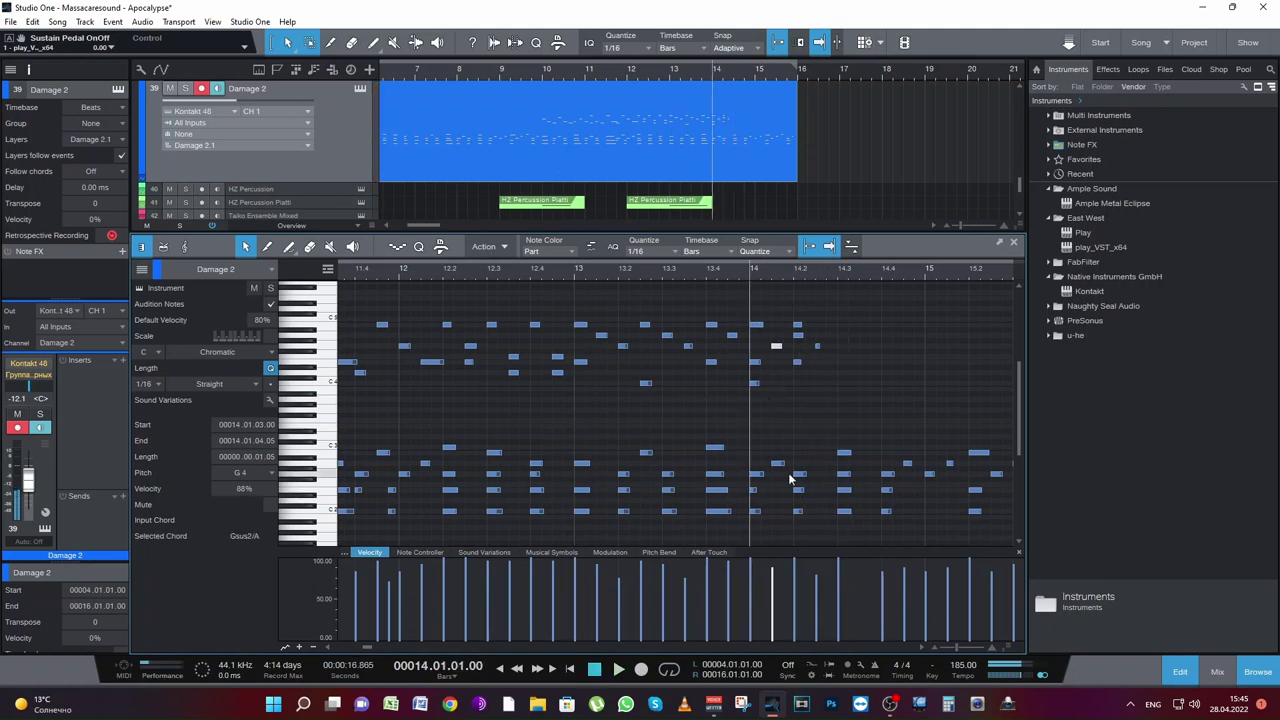
{"action": "left_click_drag", "start_coordinate": [789, 477], "coordinate": [821, 466]}
{"action": "key", "text": "space"}
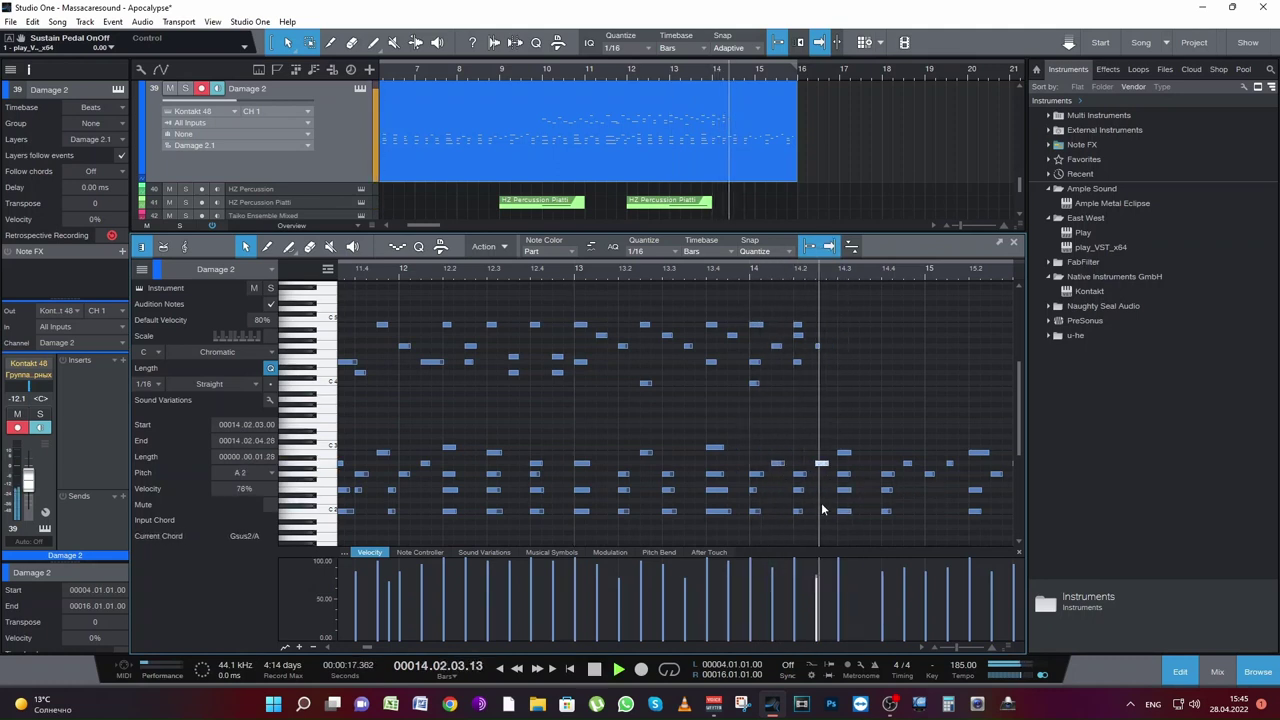
{"action": "key", "text": "space"}
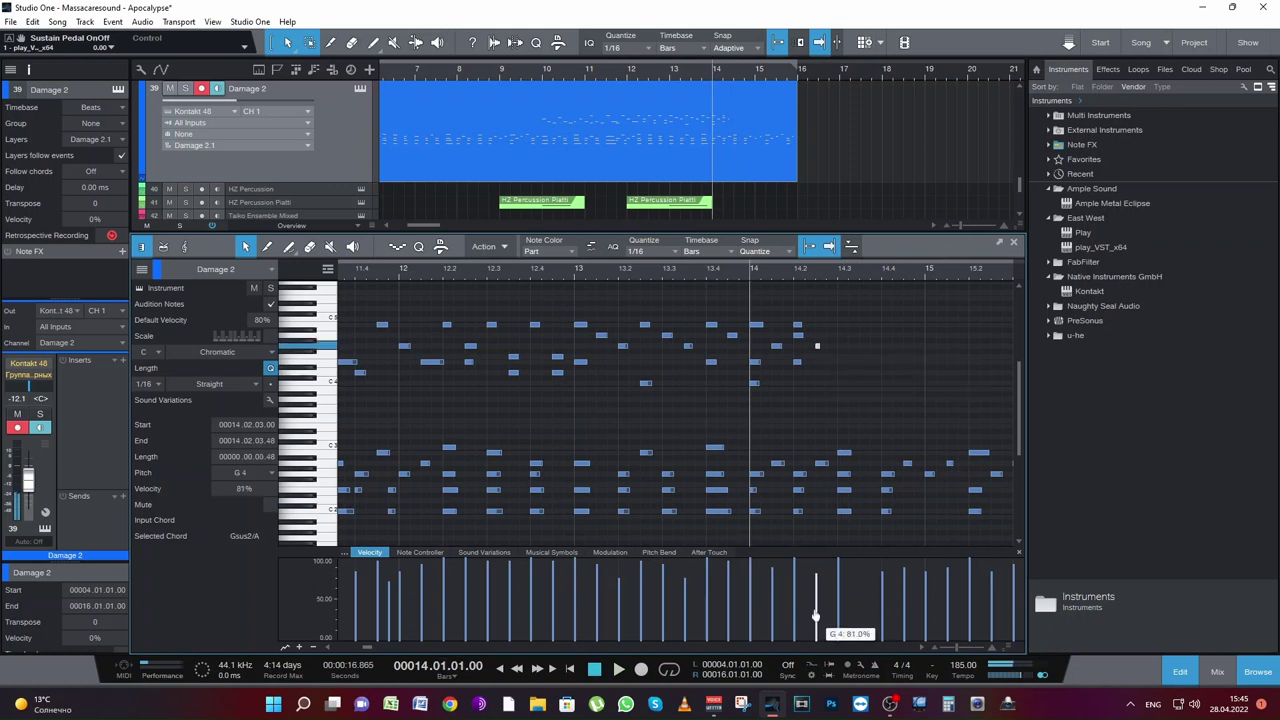
Step: Raise the short G4 note at 14.02.03.00 to B4 and play from bar 14
{"action": "left_click_drag", "start_coordinate": [817, 349], "coordinate": [817, 324]}
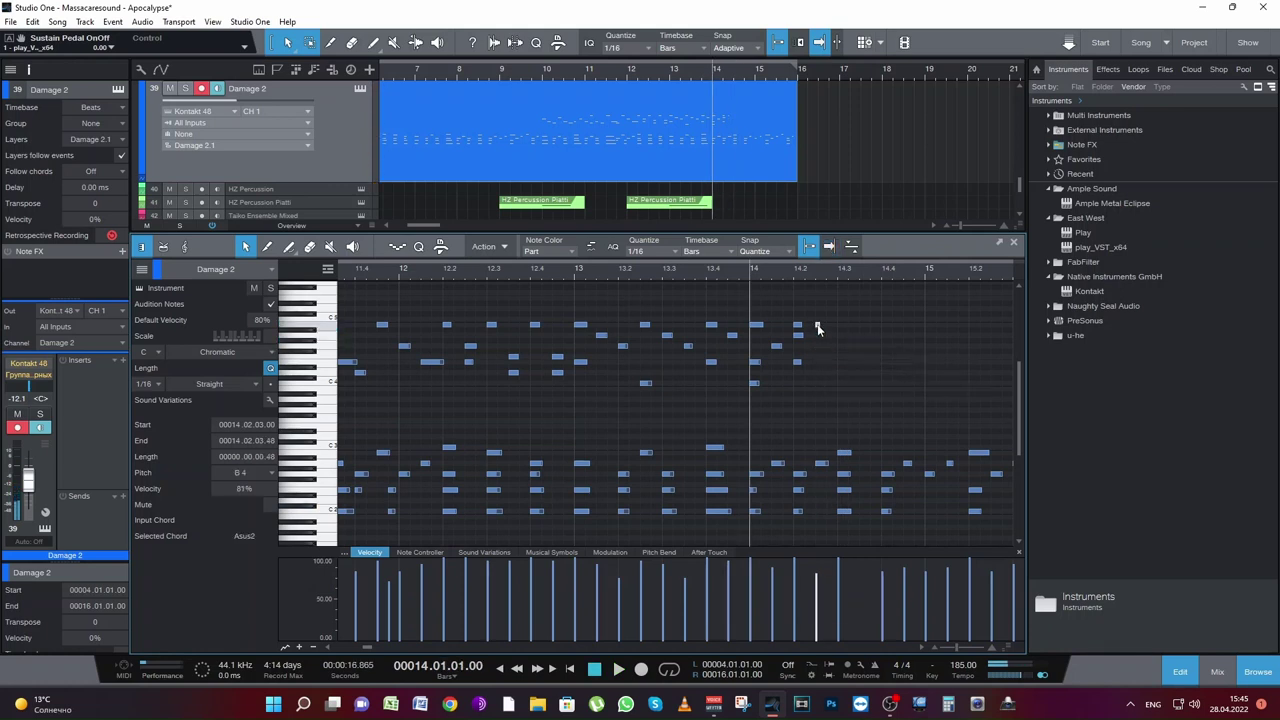
{"action": "key", "text": "space"}
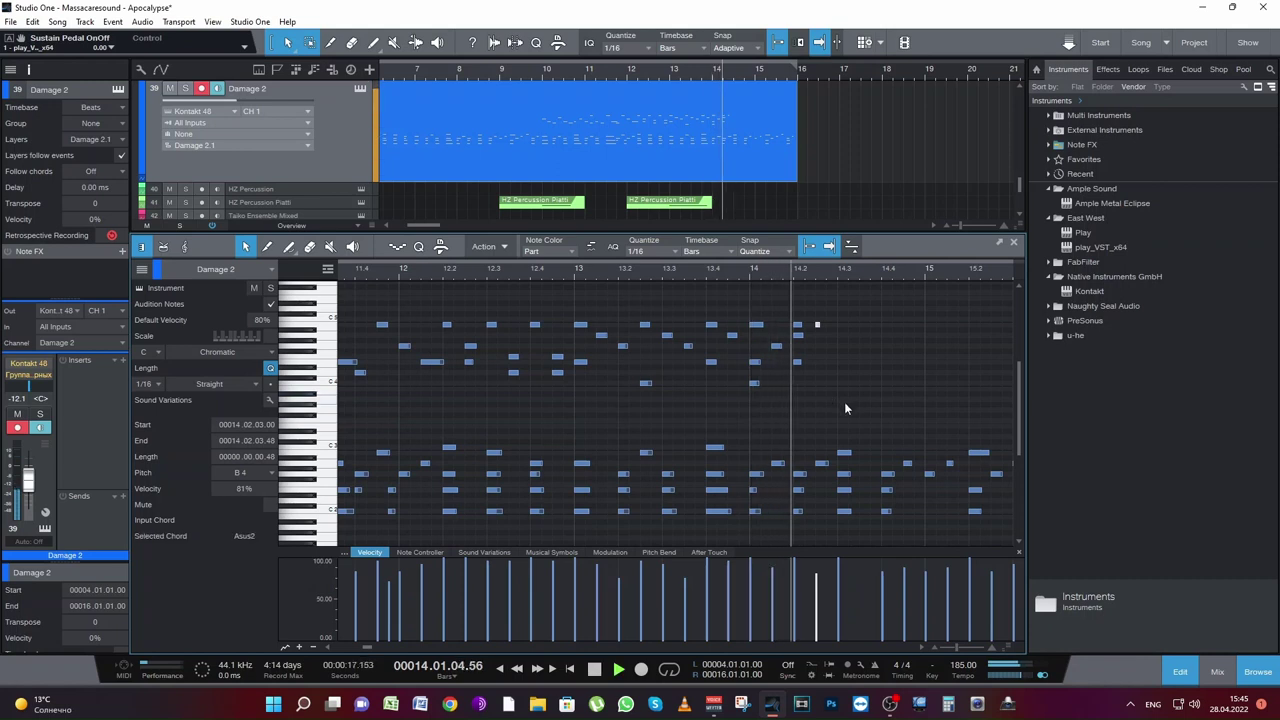
{"action": "key", "text": "space"}
Step: Duplicate the upper-line notes of the first two beats of bar 14 to 14.03.01.00 and play the copy
{"action": "left_click_drag", "start_coordinate": [857, 416], "coordinate": [750, 298]}
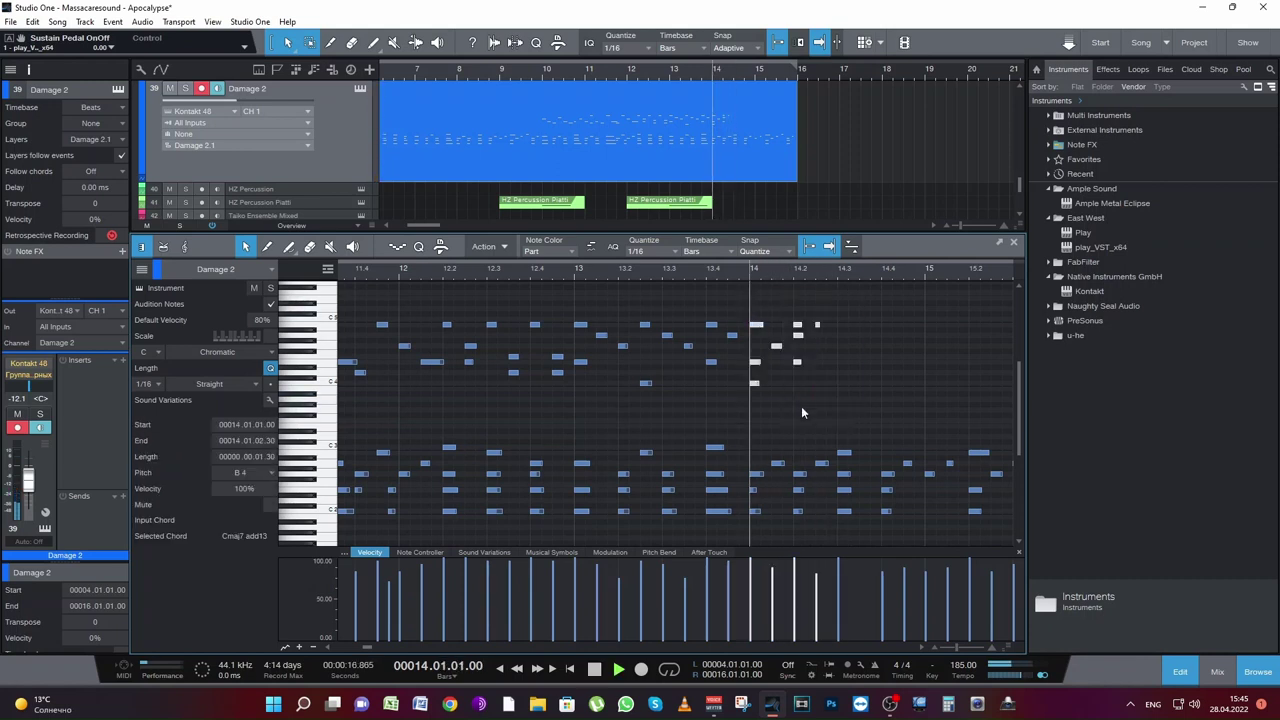
{"action": "key", "text": "space"}
{"action": "key", "text": "space"}
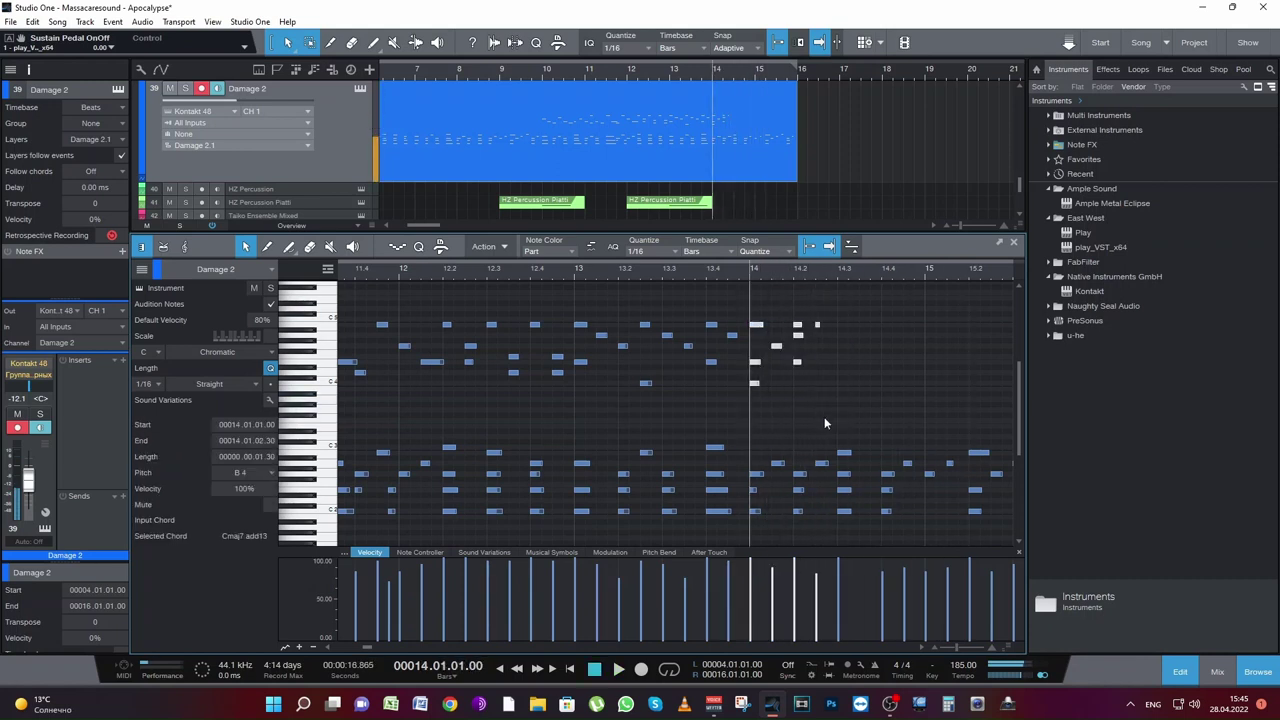
{"action": "key", "text": "ctrl+d"}
{"action": "key", "text": "space"}
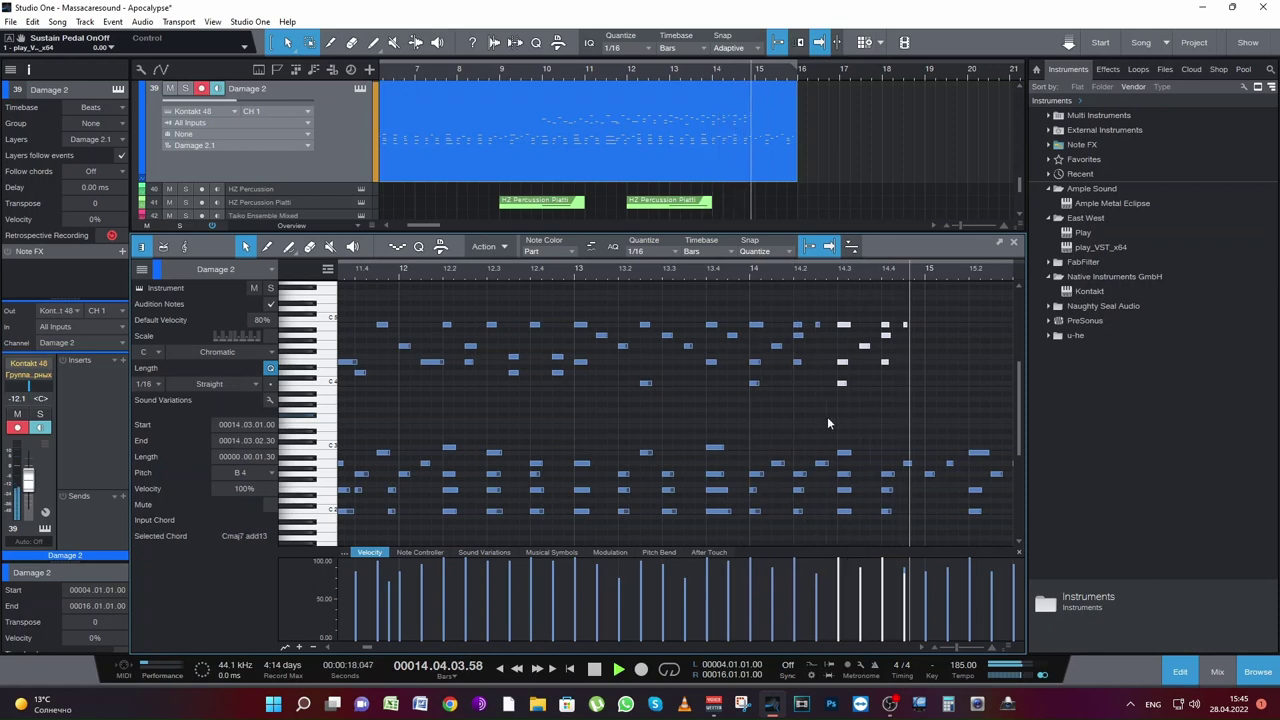
{"action": "key", "text": "space"}
{"action": "key", "text": "space"}
{"action": "key", "text": "space"}
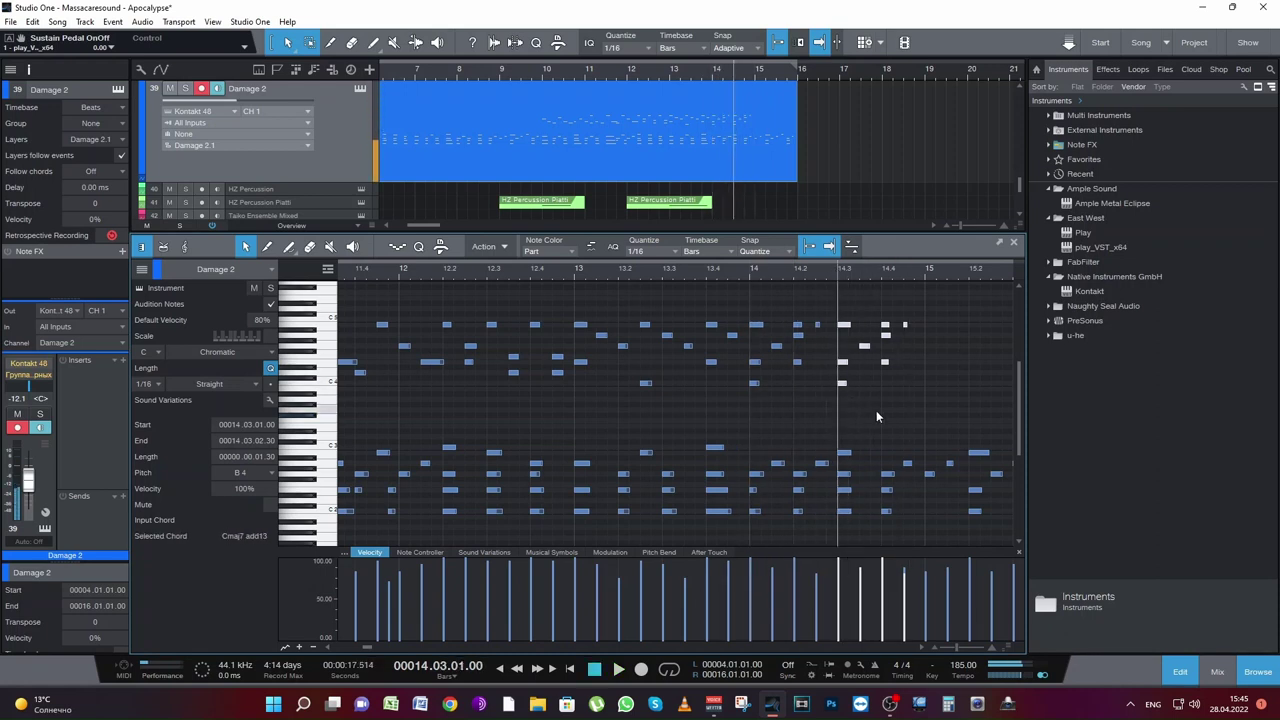
Step: Shift the duplicated upper notes at 14.04.01.00, with the short B4 after them, so the group starts at 14.04.03.00, and play from 14.03.01.00
{"action": "left_click", "coordinate": [877, 409]}
{"action": "left_click_drag", "start_coordinate": [937, 319], "coordinate": [907, 329]}
{"action": "key", "text": "space"}
{"action": "key", "text": "space"}
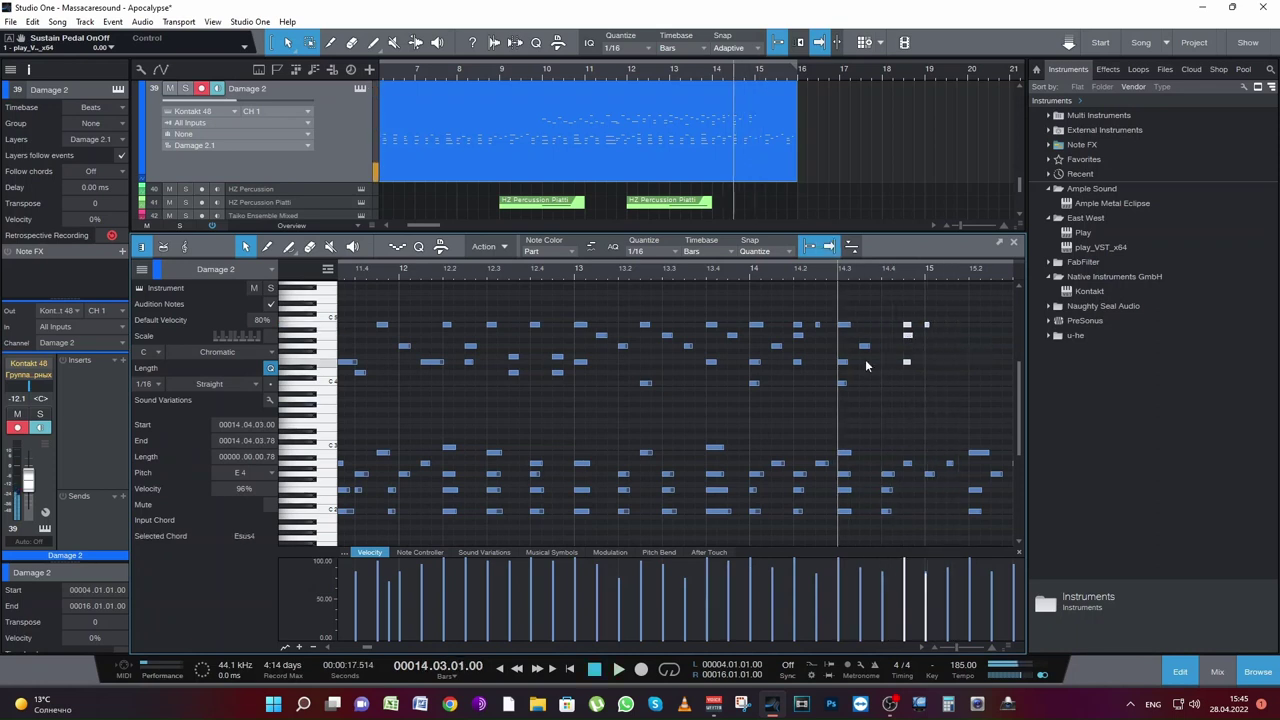
Step: Add a 1/16 E4 note at 14.04.01.00 and play from 14.03.01.00 through bar 15
{"action": "left_click", "coordinate": [865, 359]}
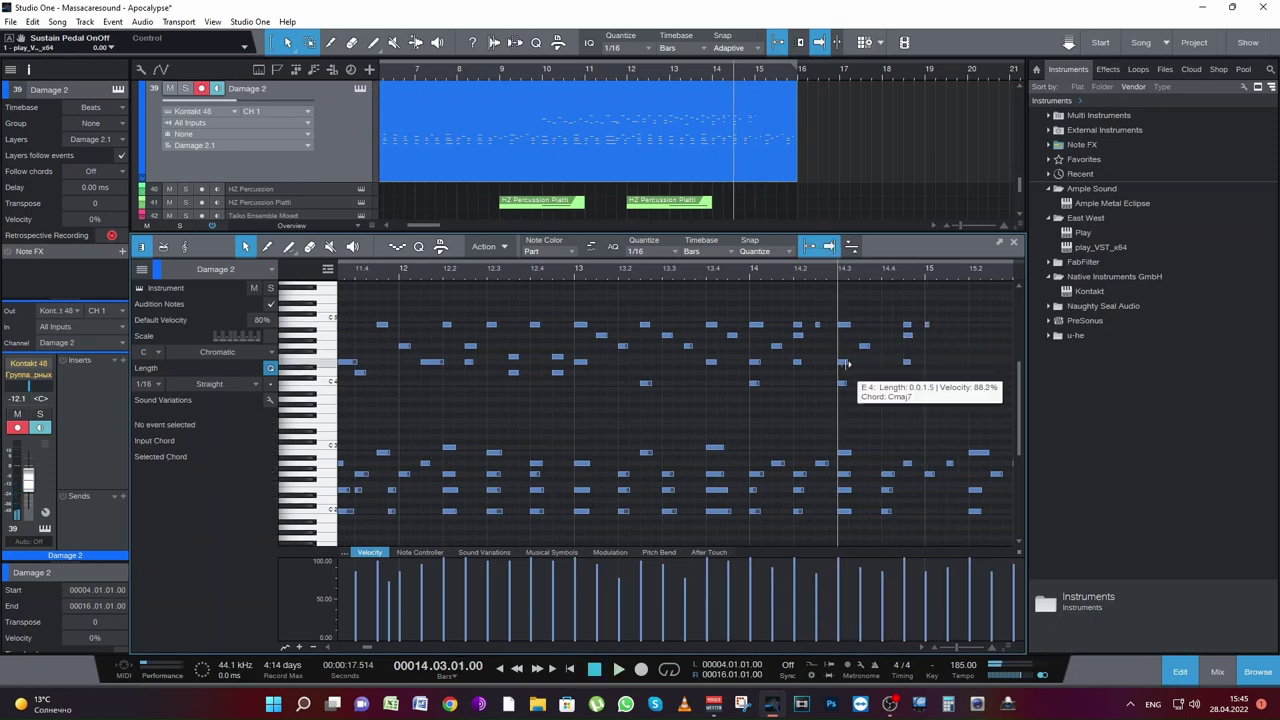
{"action": "left_click", "coordinate": [884, 362]}
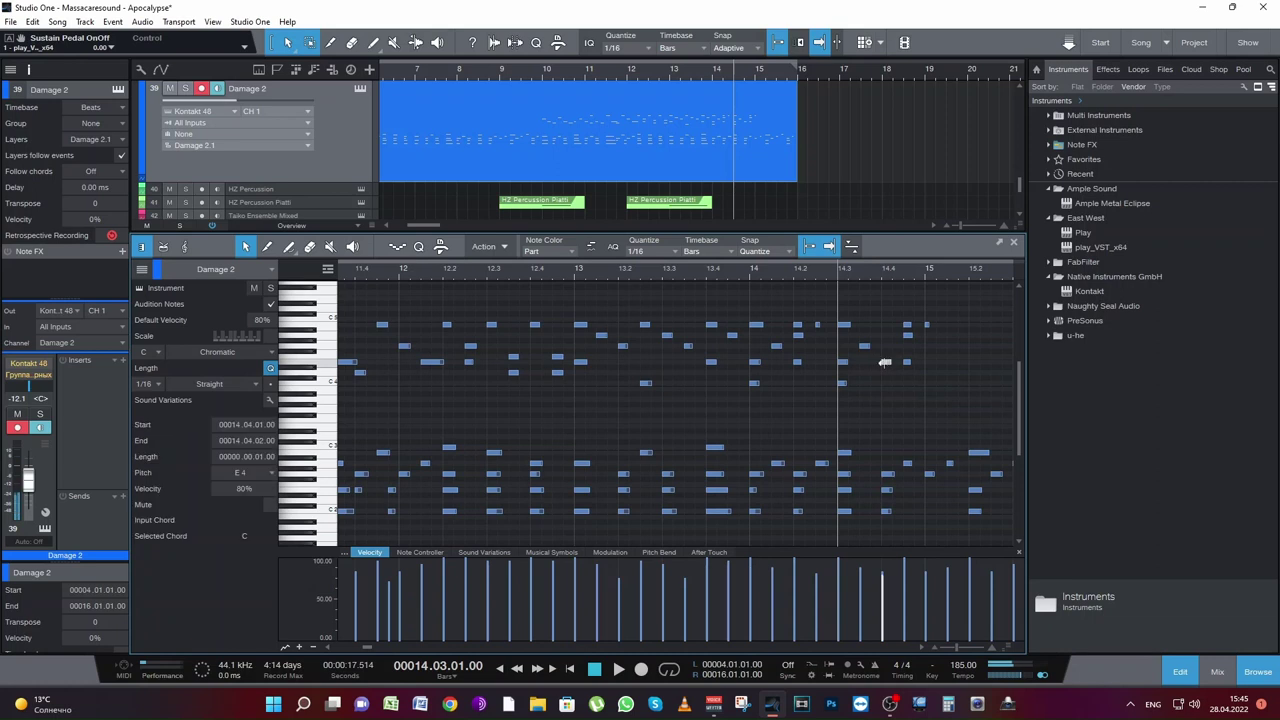
{"action": "key", "text": "space"}
{"action": "key", "text": "space"}
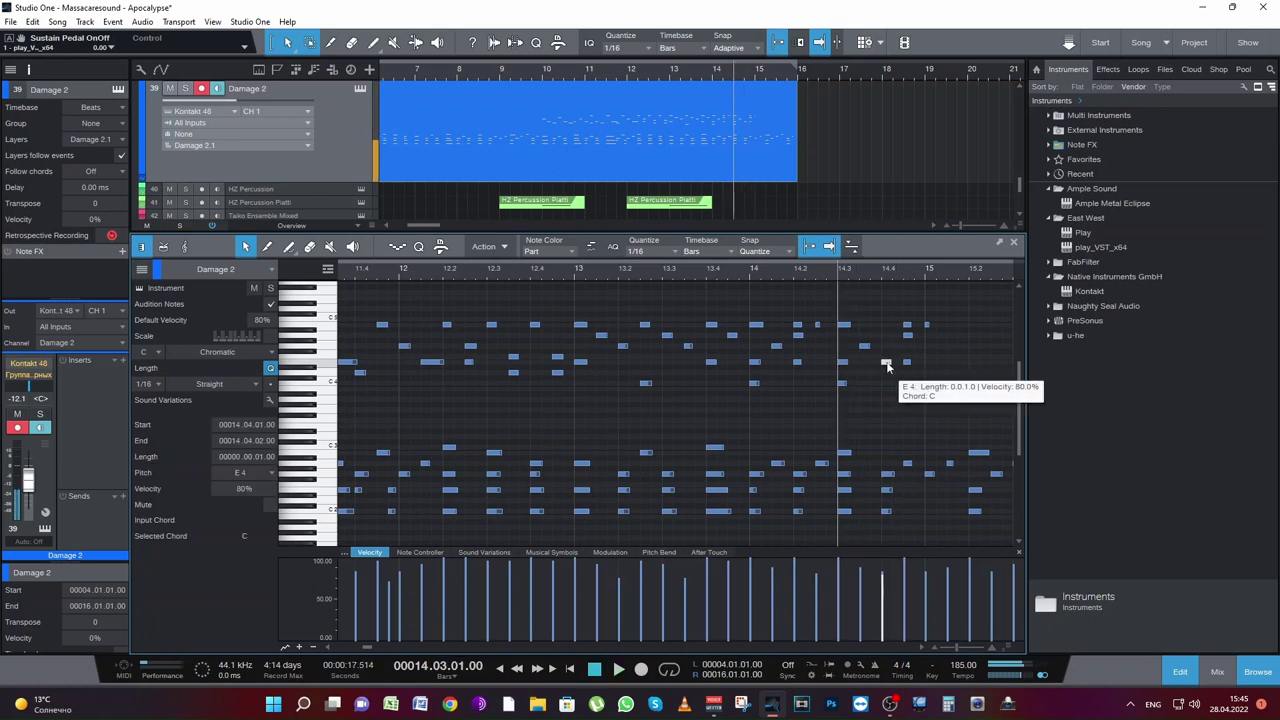
{"action": "key", "text": "space"}
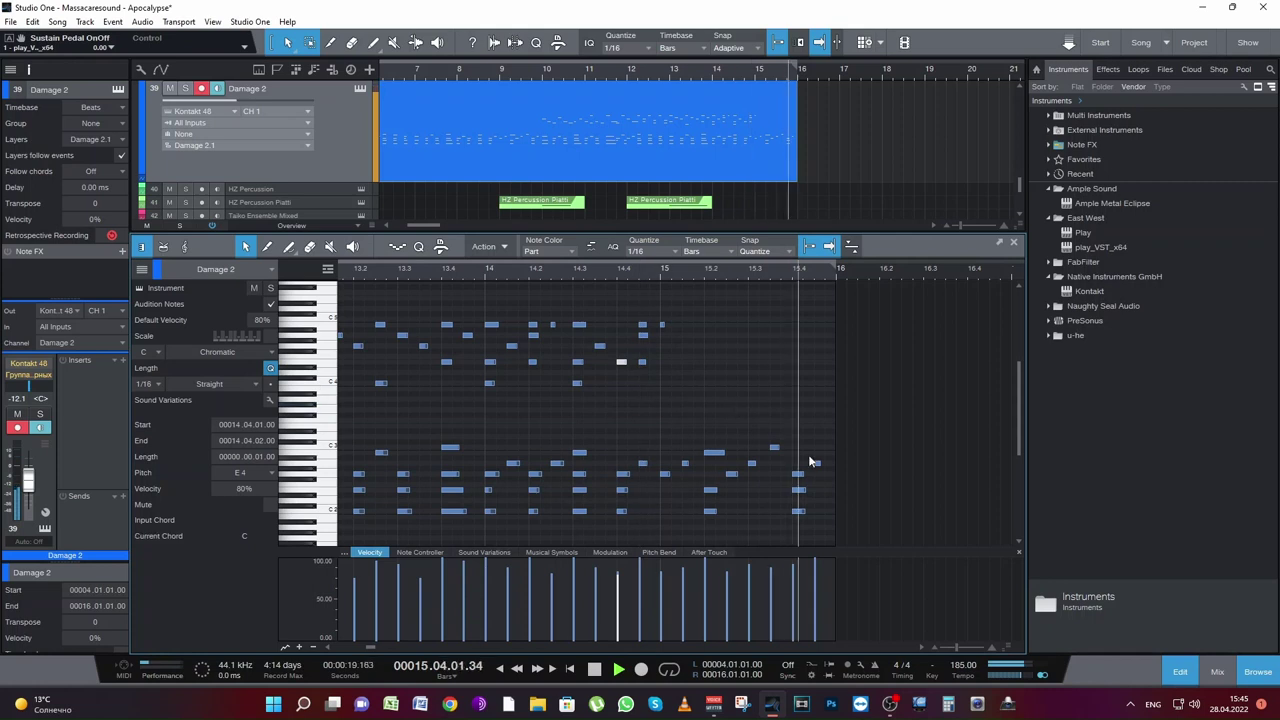
{"action": "key", "text": "space"}
Step: Set the playback position to 15.01.01.00 and delete all Damage 2 notes from bar 15 on
{"action": "scroll", "coordinate": [852, 192], "scroll_direction": "up", "scroll_amount": 5}
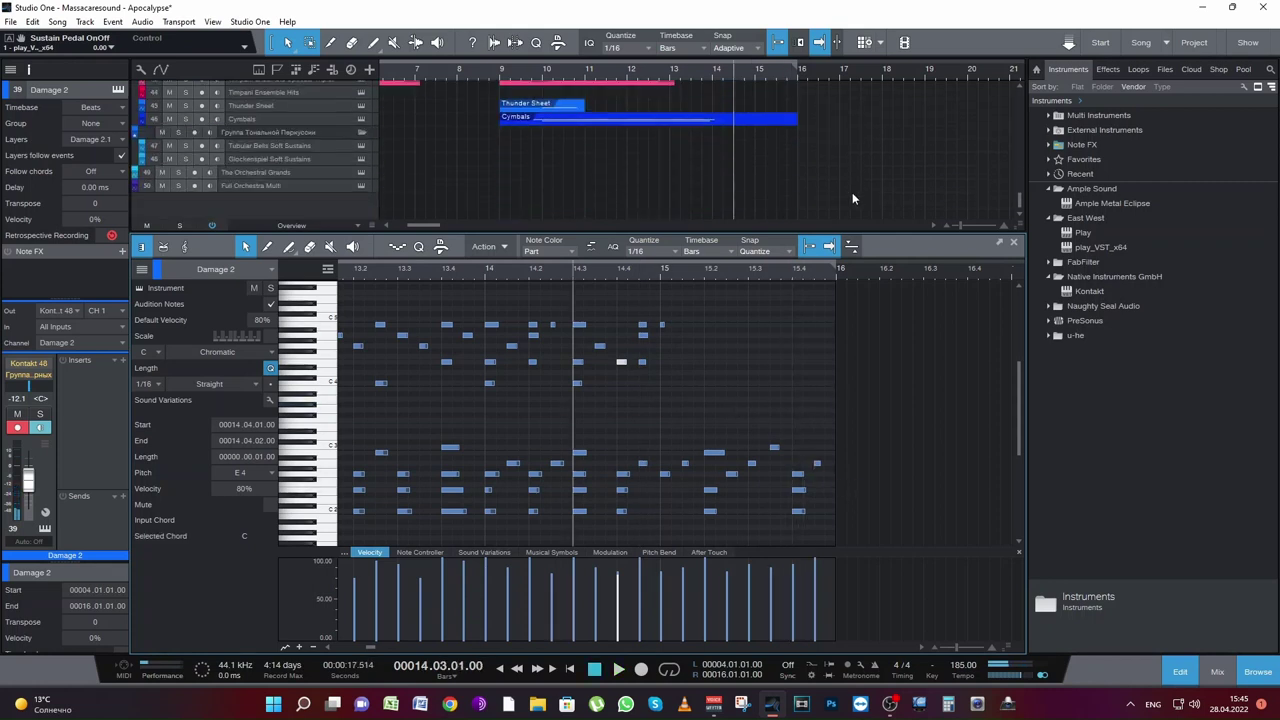
{"action": "scroll", "coordinate": [852, 192], "scroll_direction": "down", "scroll_amount": 5}
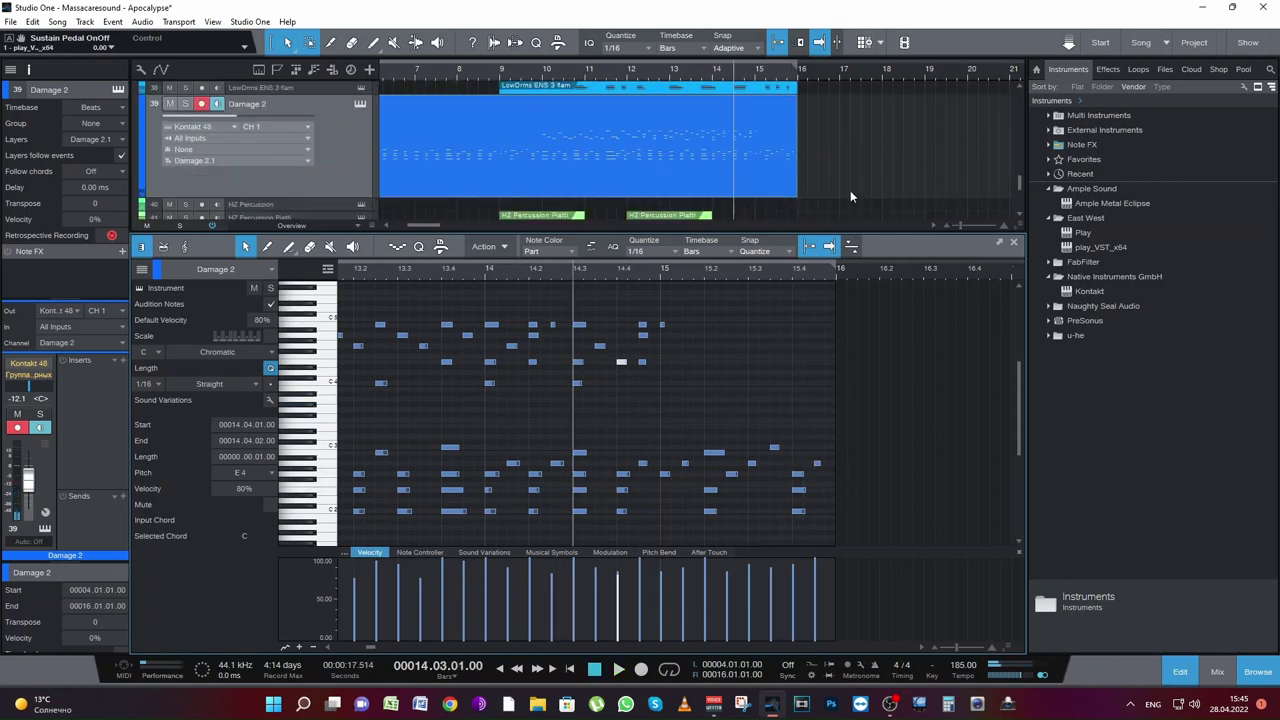
{"action": "left_click", "coordinate": [752, 75]}
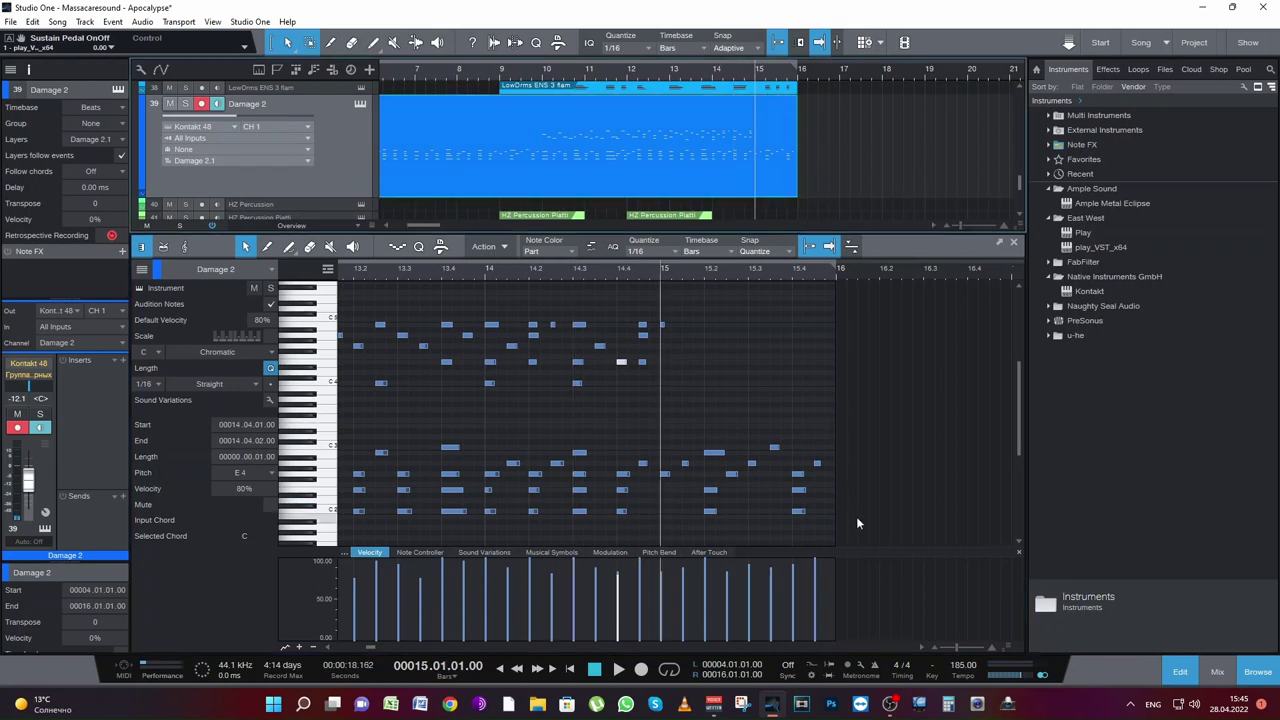
{"action": "left_click_drag", "start_coordinate": [856, 516], "coordinate": [658, 312]}
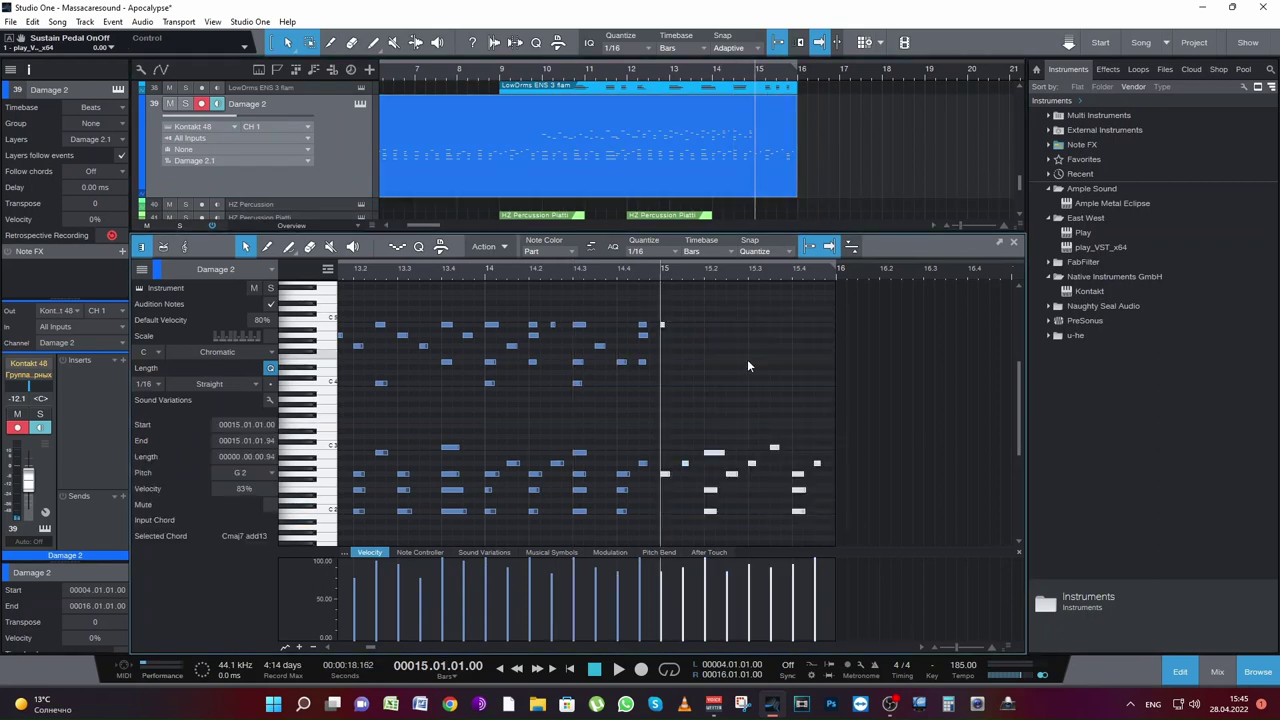
{"action": "key", "text": "Delete"}
Step: In the LowDrms ENS 3 flam part, copy the four-note hit at 15.03.01.00 to 15.03.03.00 and play bar 15
{"action": "scroll", "coordinate": [803, 172], "scroll_direction": "up", "scroll_amount": 3}
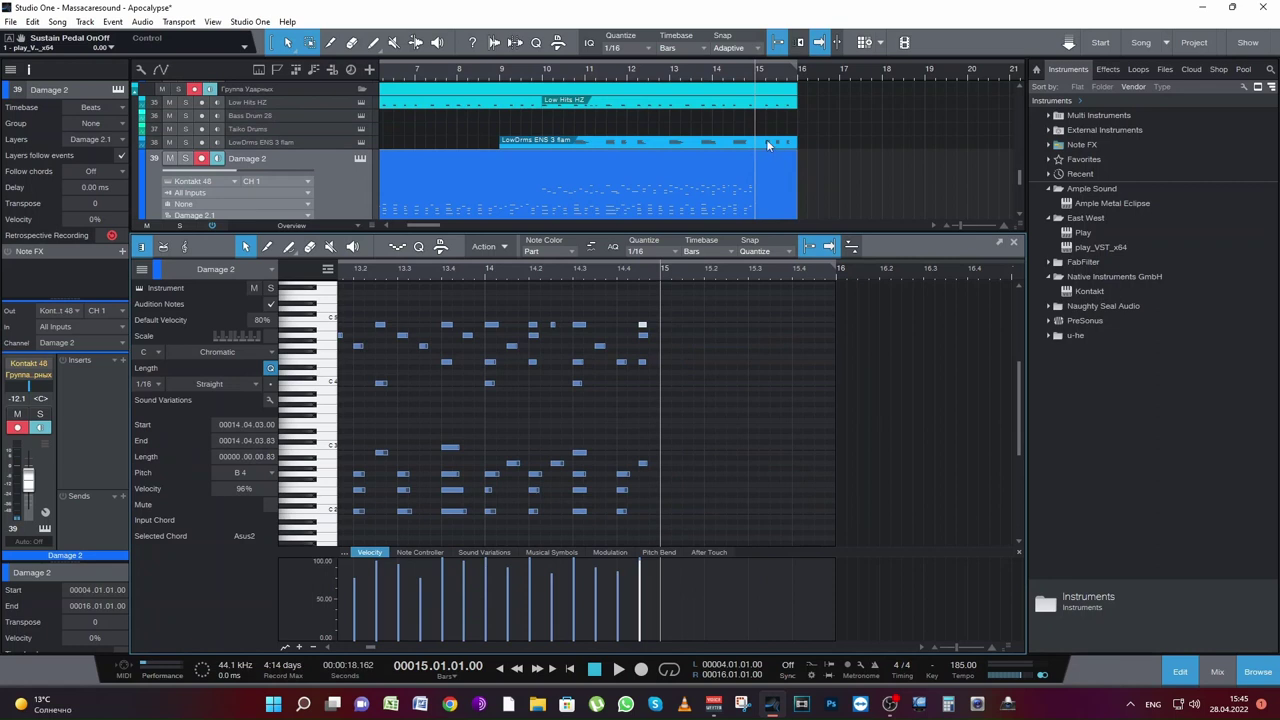
{"action": "left_click", "coordinate": [766, 140]}
{"action": "scroll", "coordinate": [927, 534], "scroll_direction": "down", "scroll_amount": 1}
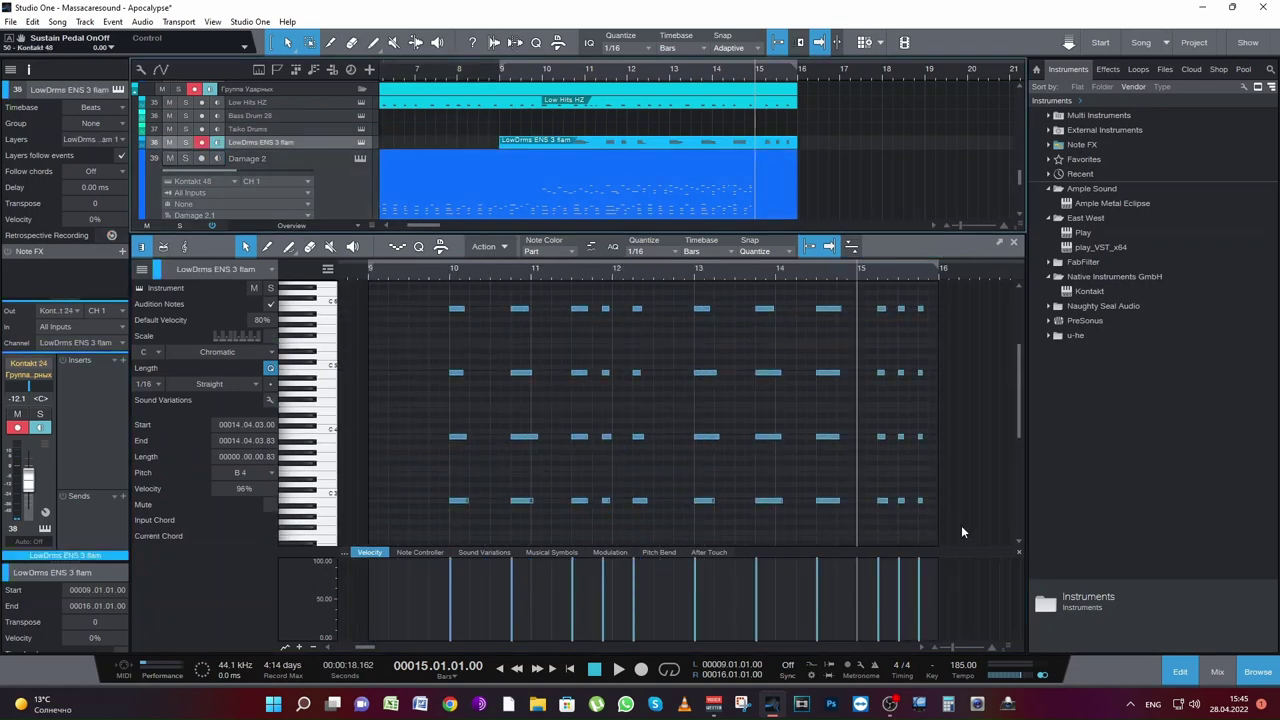
{"action": "key", "text": "space"}
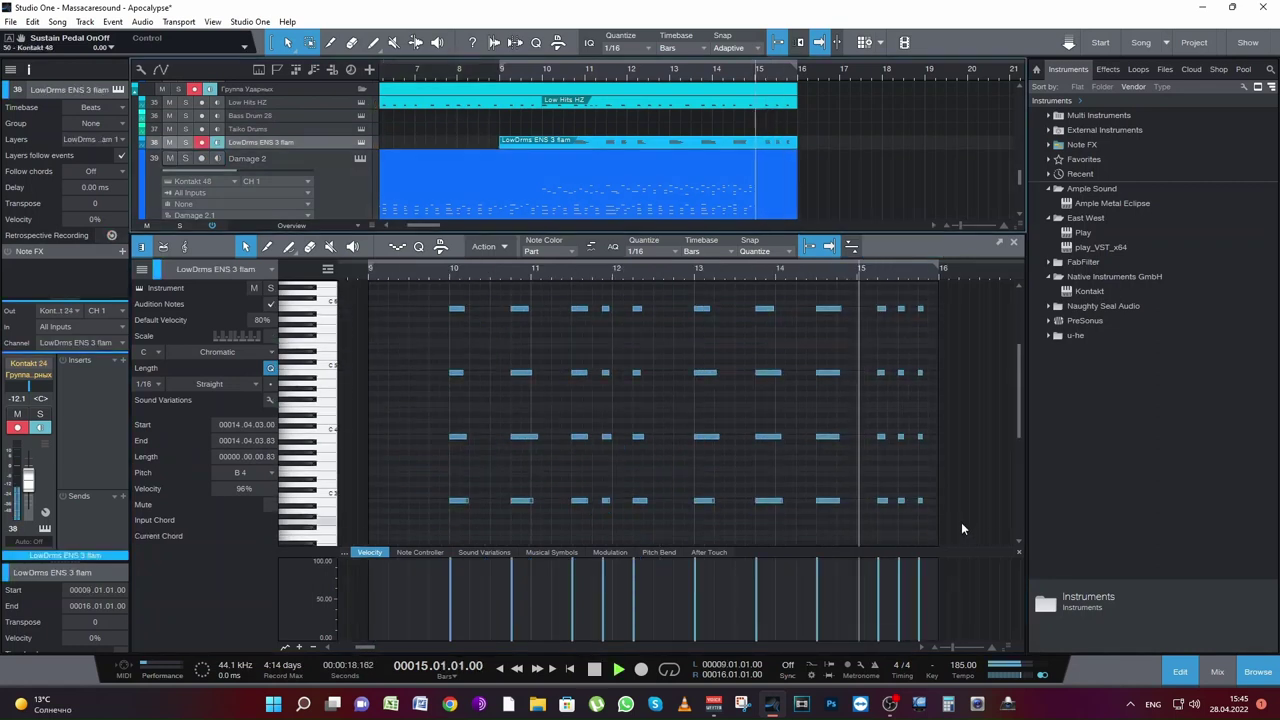
{"action": "key", "text": "space"}
{"action": "left_click", "coordinate": [955, 647]}
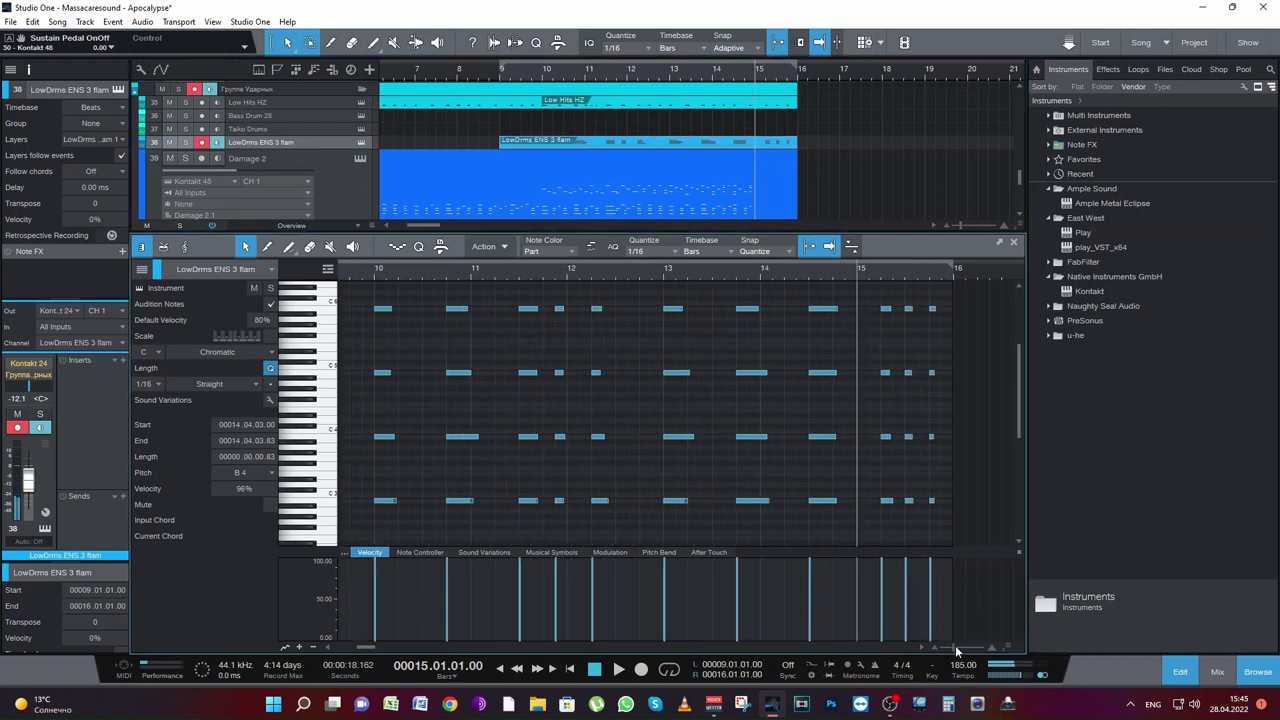
{"action": "left_click", "coordinate": [955, 645]}
{"action": "key", "text": "space"}
{"action": "key", "text": "space"}
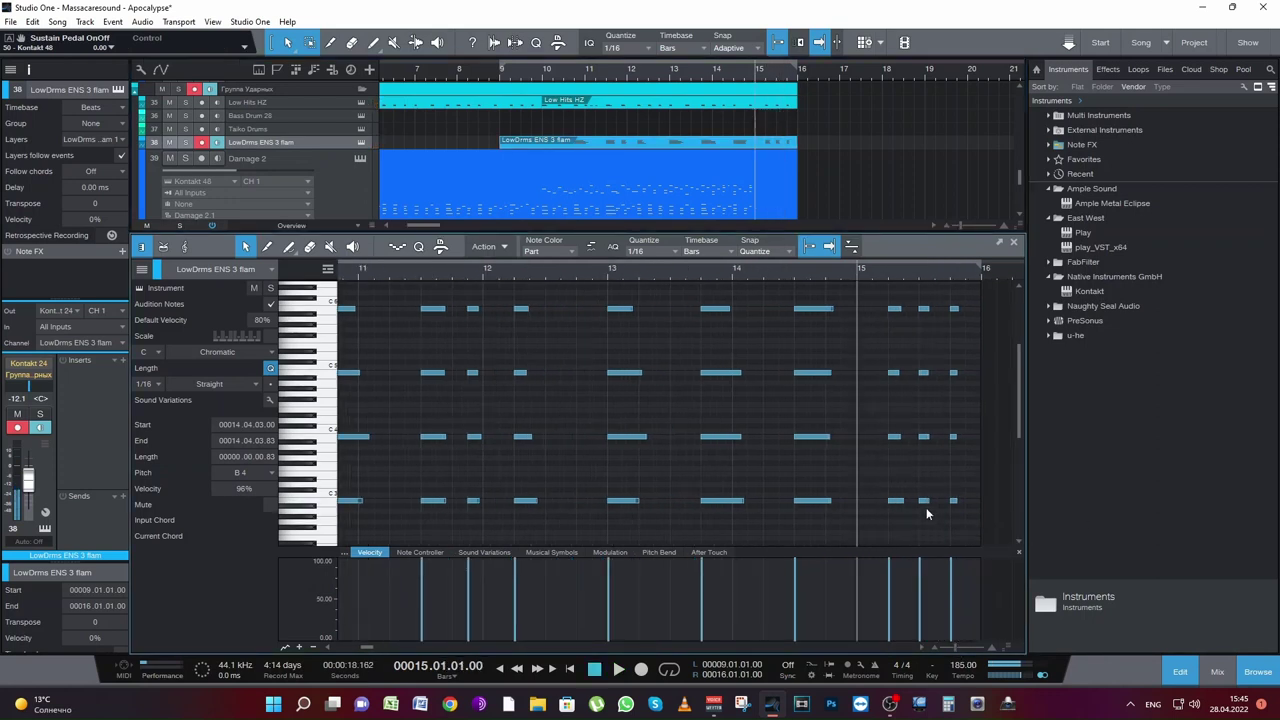
{"action": "left_click_drag", "start_coordinate": [926, 514], "coordinate": [936, 311]}
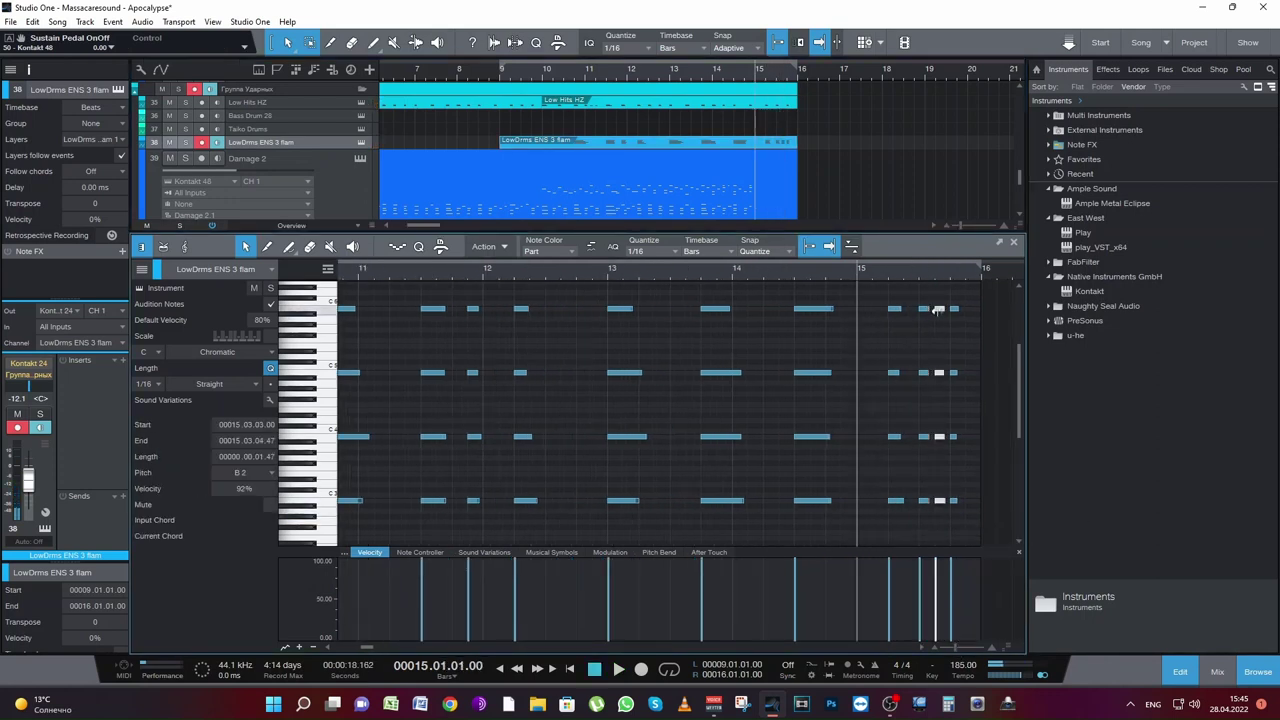
{"action": "key", "text": "space"}
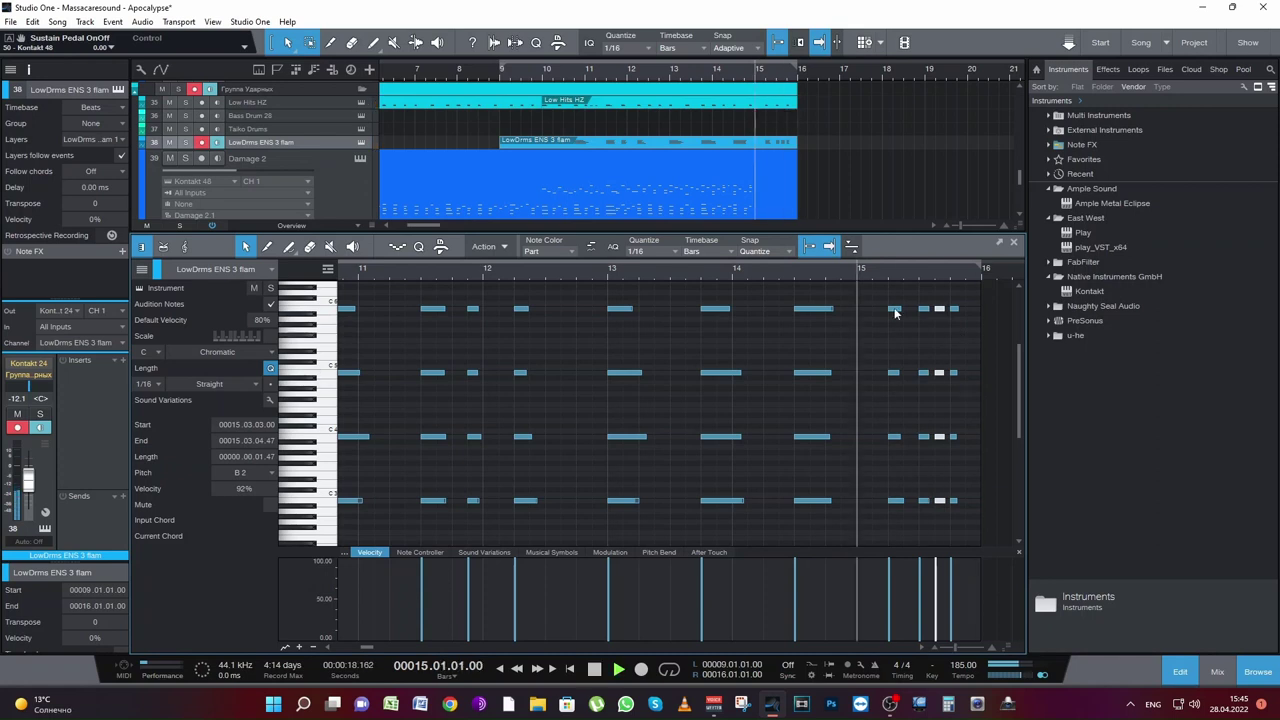
{"action": "key", "text": "space"}
Step: In the Low Hits HZ part, copy the hit at 15.03.01.00 to 15.03.03.00 and play from bar 15
{"action": "left_click", "coordinate": [785, 105]}
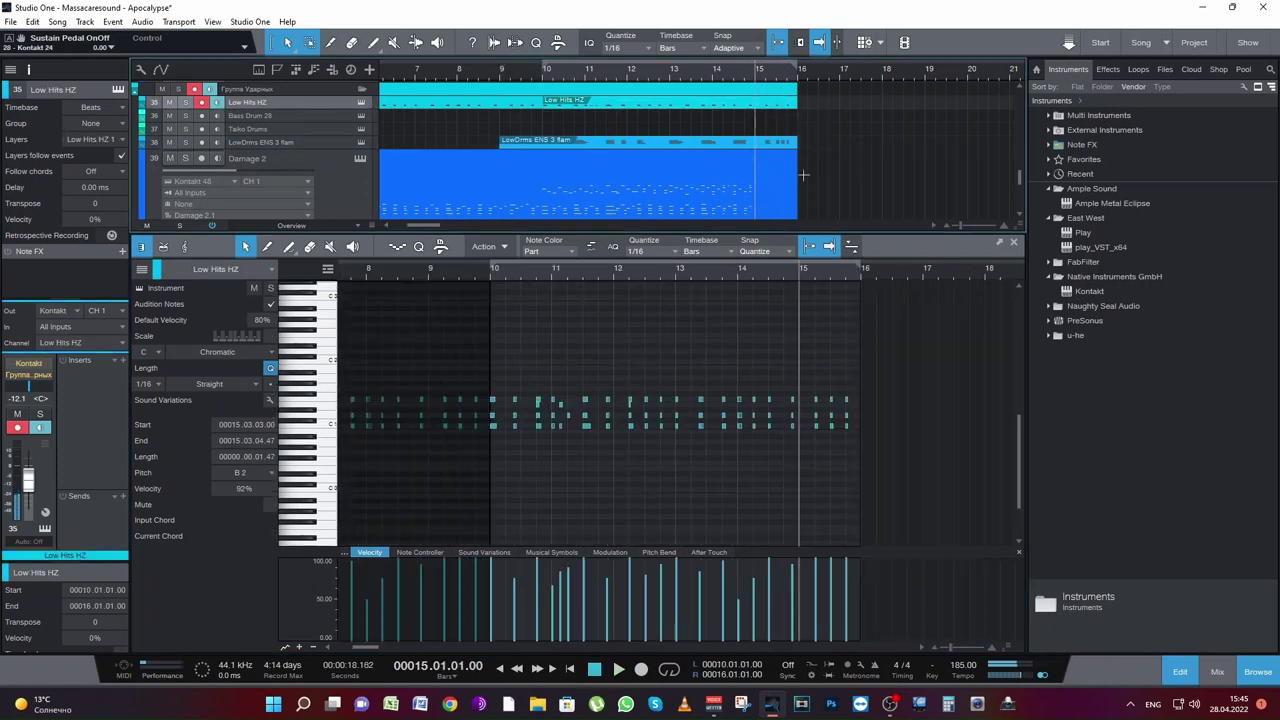
{"action": "left_click_drag", "start_coordinate": [835, 384], "coordinate": [850, 446]}
{"action": "key", "text": "space"}
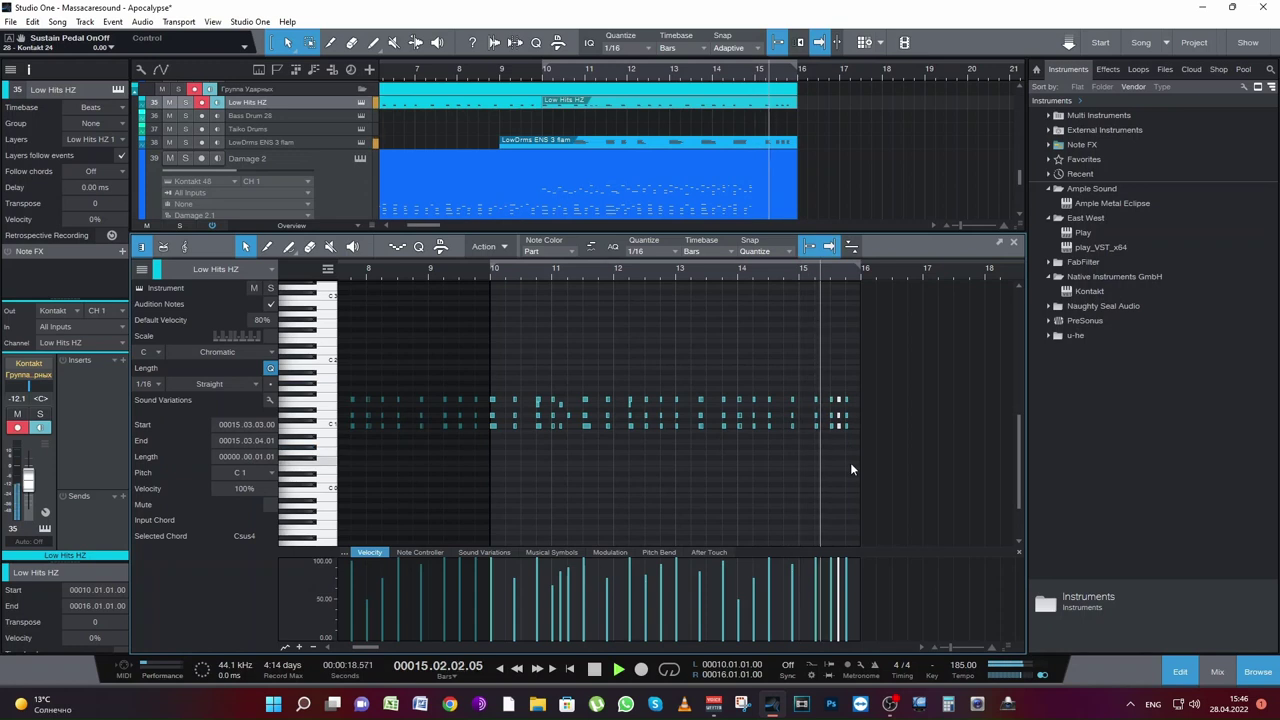
{"action": "scroll", "coordinate": [786, 185], "scroll_direction": "down", "scroll_amount": 1}
{"action": "key", "text": "space"}
Step: Reopen the Damage 2 part, record a new low percussion pattern in bar 15 starting from 13.04.04.00, and quantize its notes to 1/16
{"action": "left_click", "coordinate": [775, 184]}
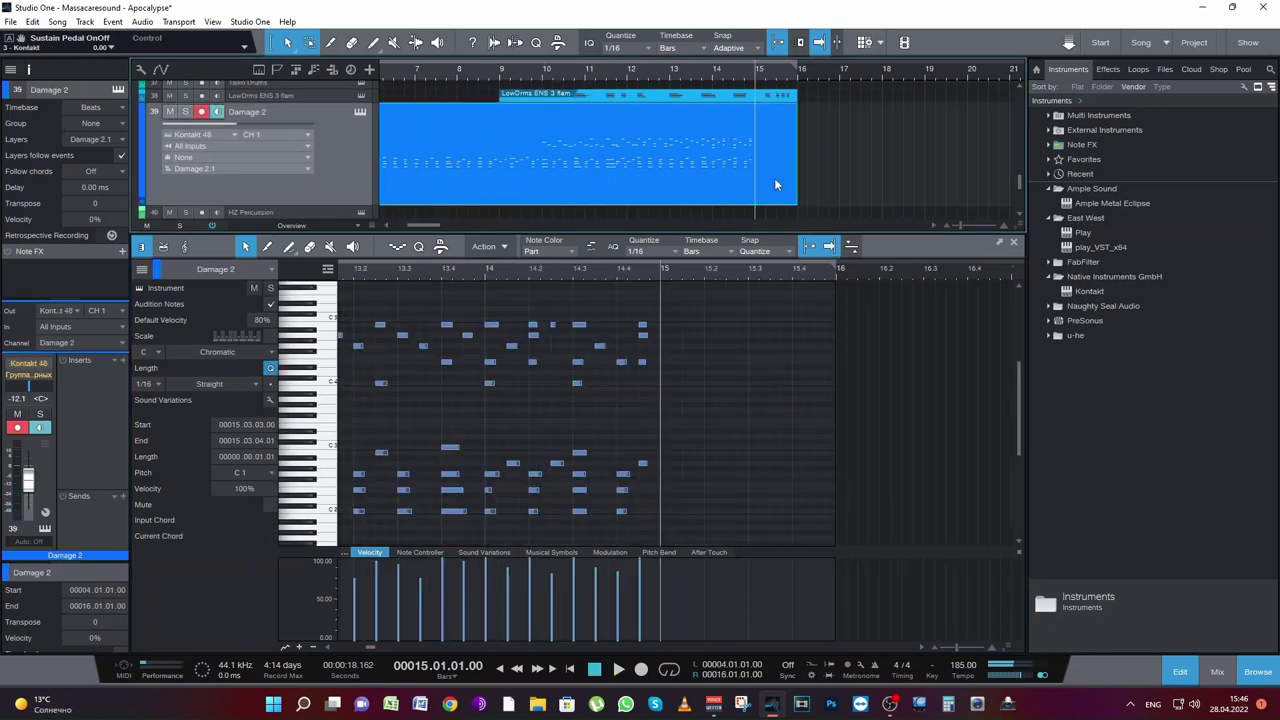
{"action": "key", "text": "space"}
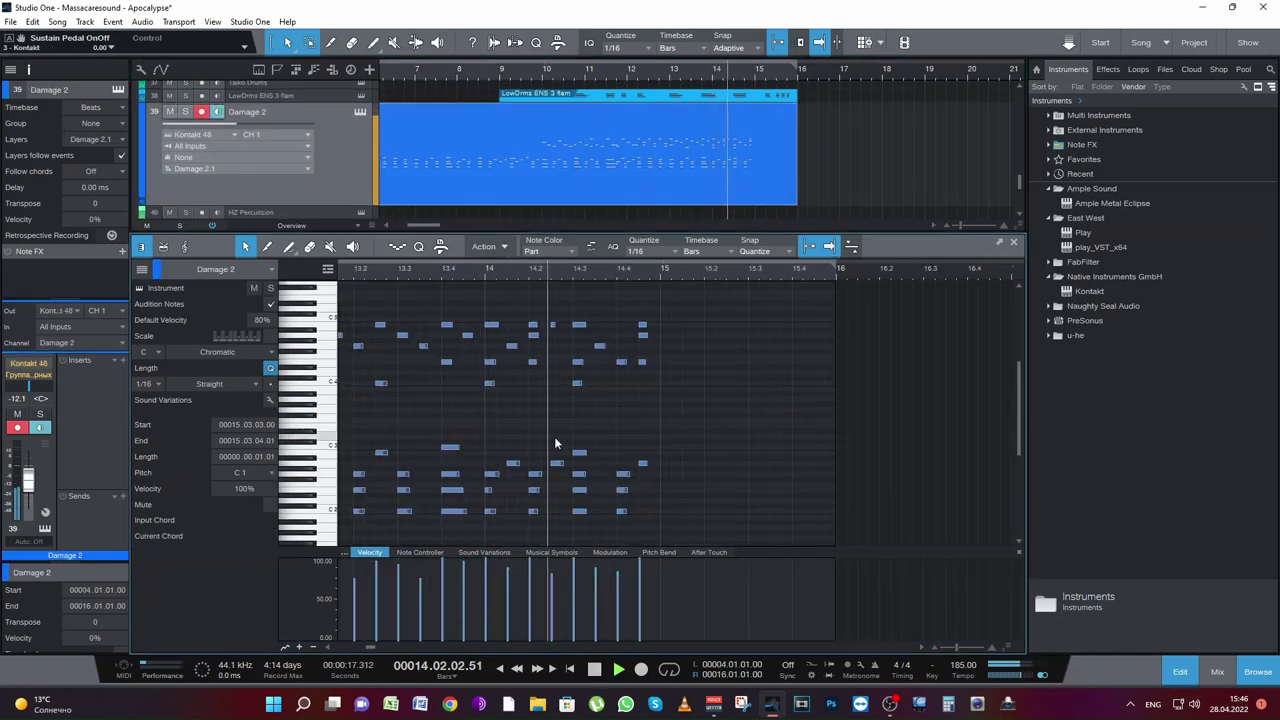
{"action": "key", "text": "space"}
{"action": "scroll", "coordinate": [688, 519], "scroll_direction": "down", "scroll_amount": 1}
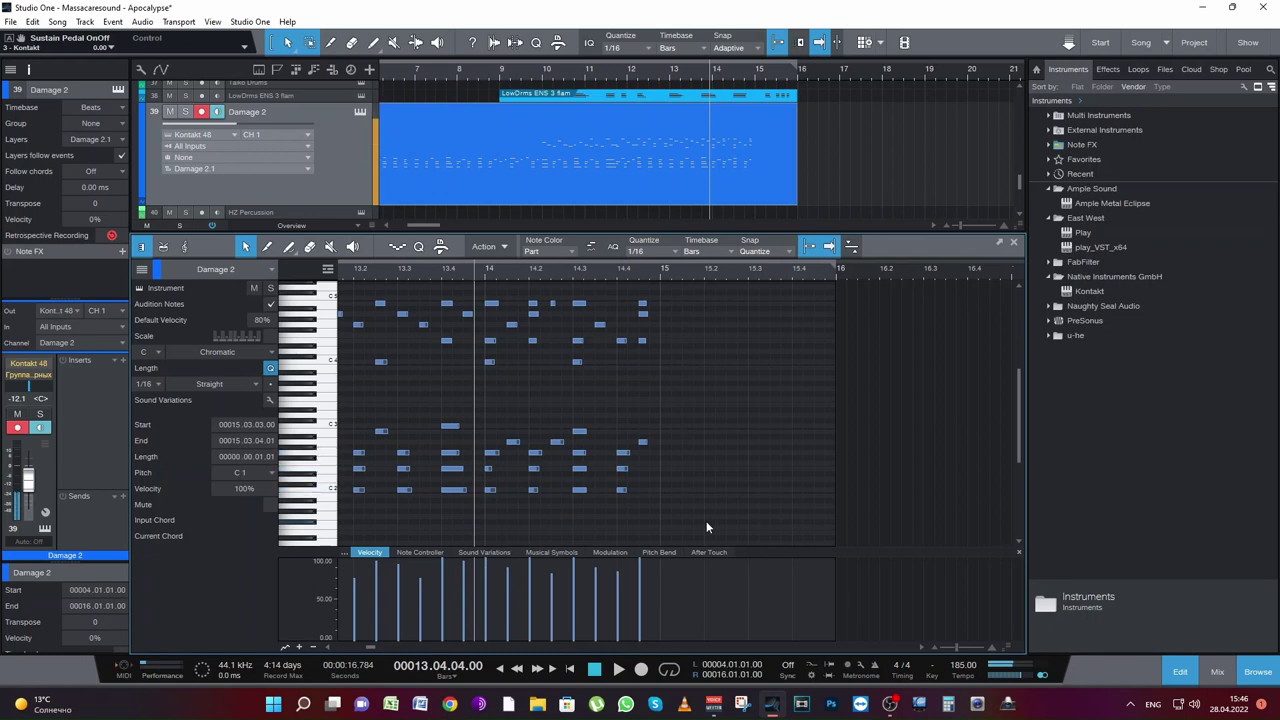
{"action": "key", "text": "space"}
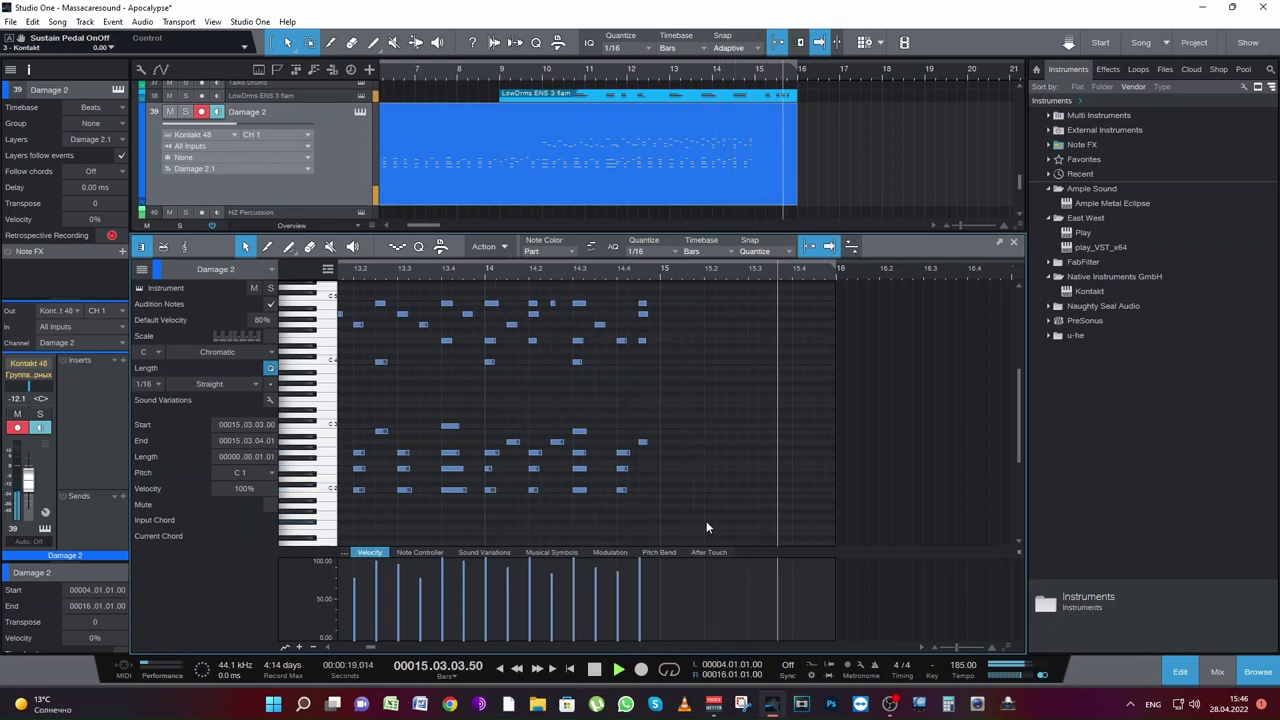
{"action": "key", "text": "space"}
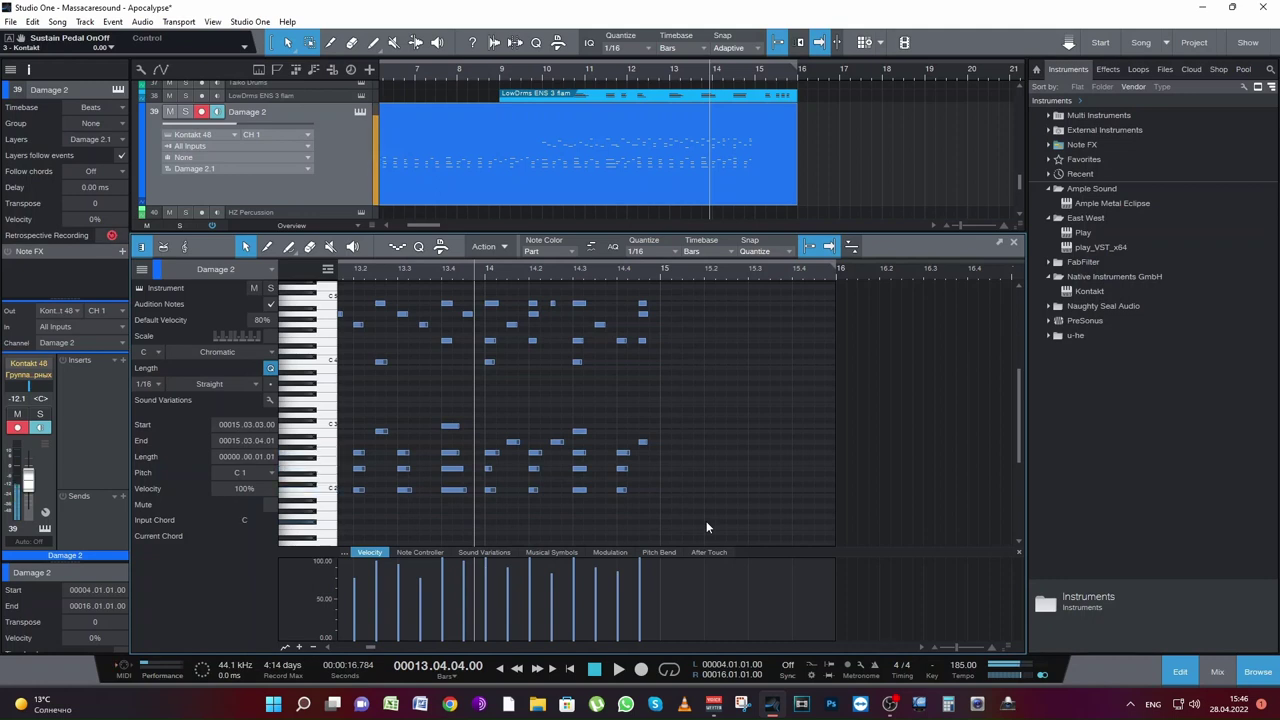
{"action": "key", "text": "space"}
{"action": "key", "text": "KP_Multiply"}
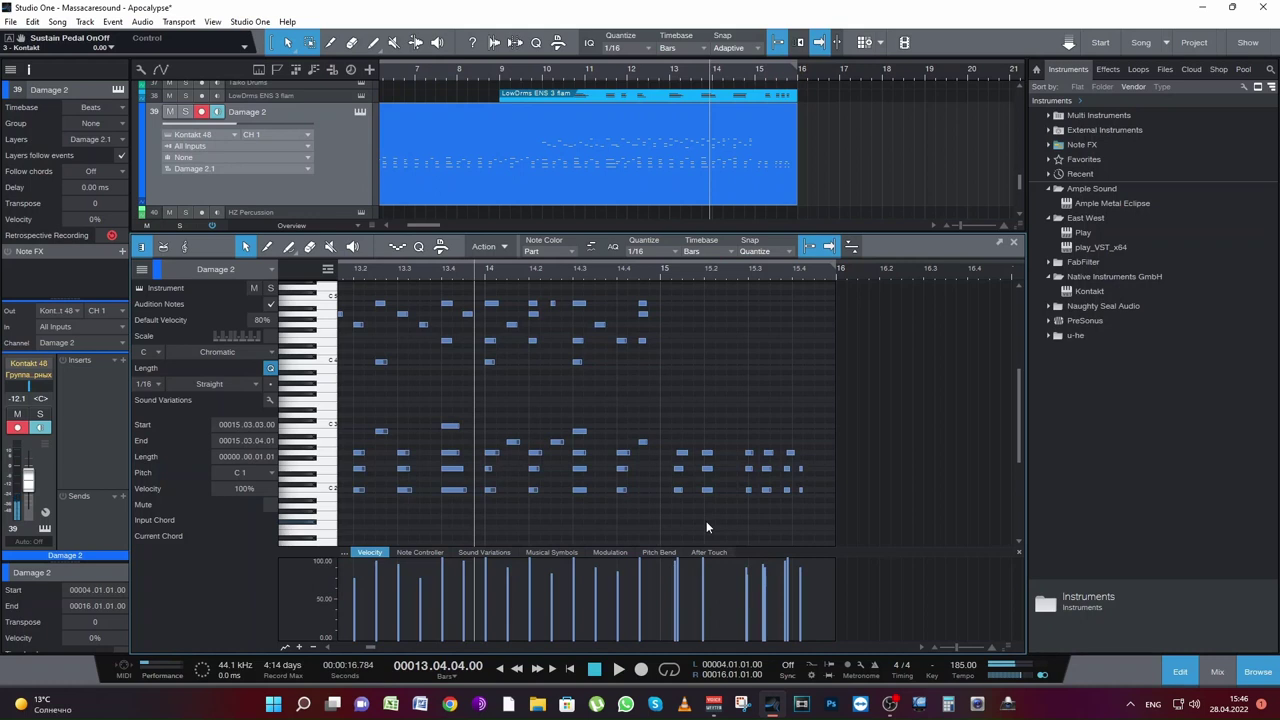
{"action": "left_click_drag", "start_coordinate": [658, 527], "coordinate": [890, 424]}
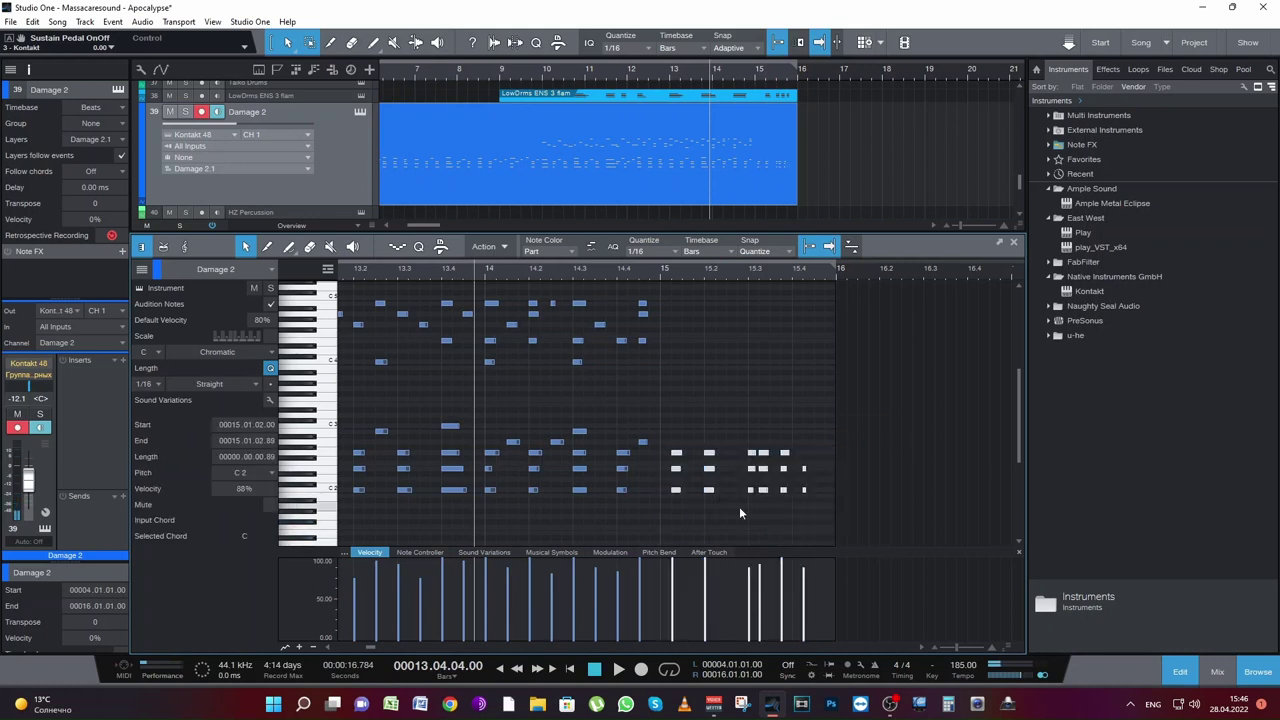
Step: Move the first low Damage 2 hit of bar 15 to 15.01.01.00 and play from 15.01.01.00
{"action": "left_click", "coordinate": [659, 283]}
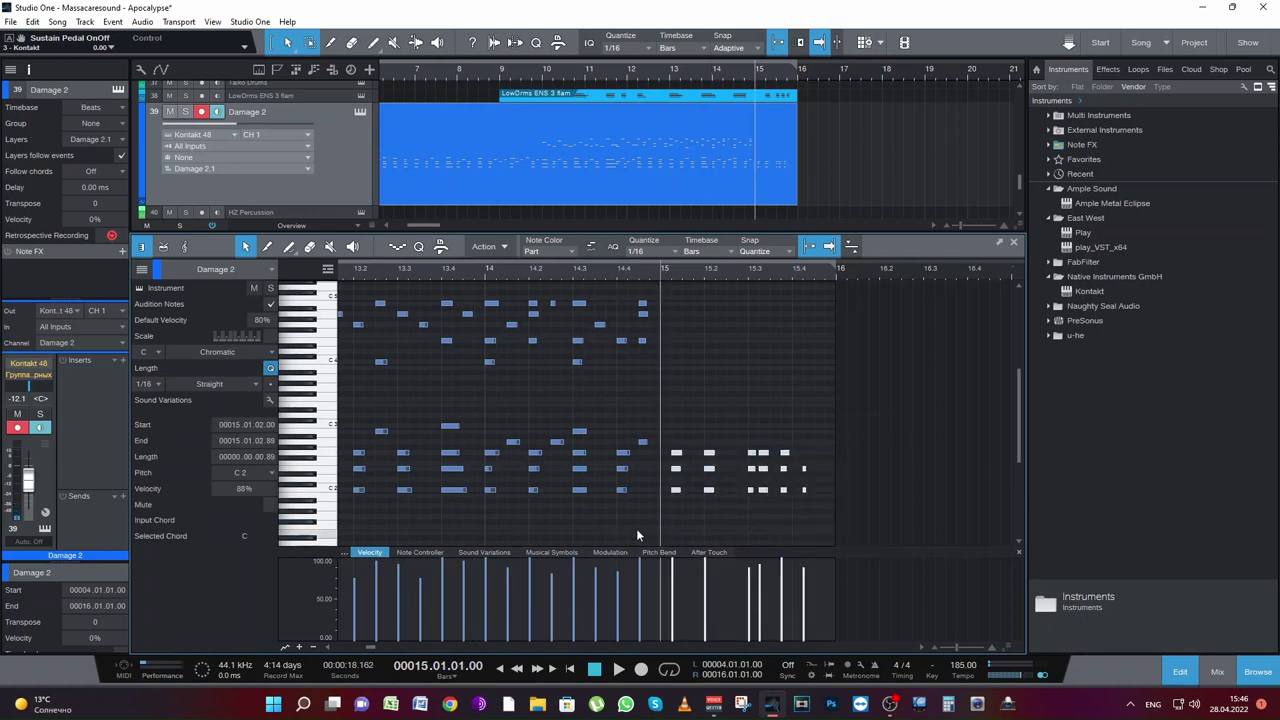
{"action": "left_click", "coordinate": [677, 453]}
{"action": "left_click_drag", "start_coordinate": [675, 458], "coordinate": [664, 458]}
{"action": "key", "text": "space"}
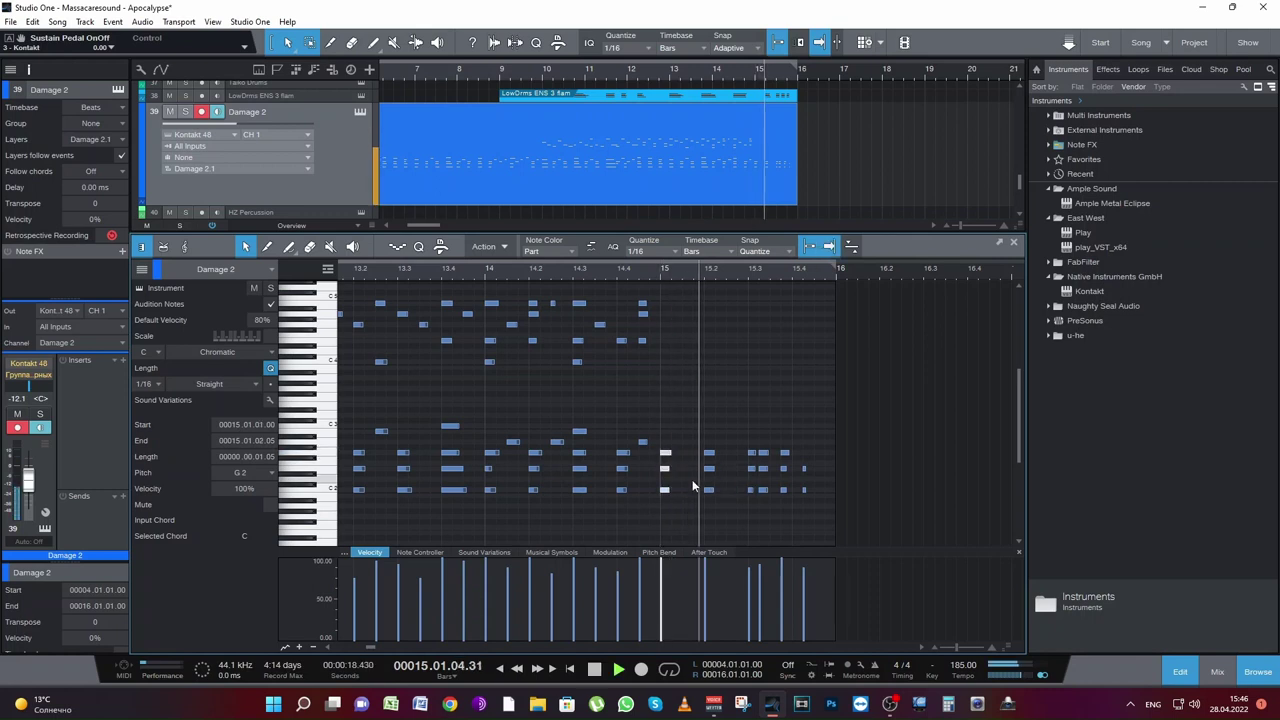
{"action": "key", "text": "space"}
{"action": "key", "text": "space"}
{"action": "key", "text": "space"}
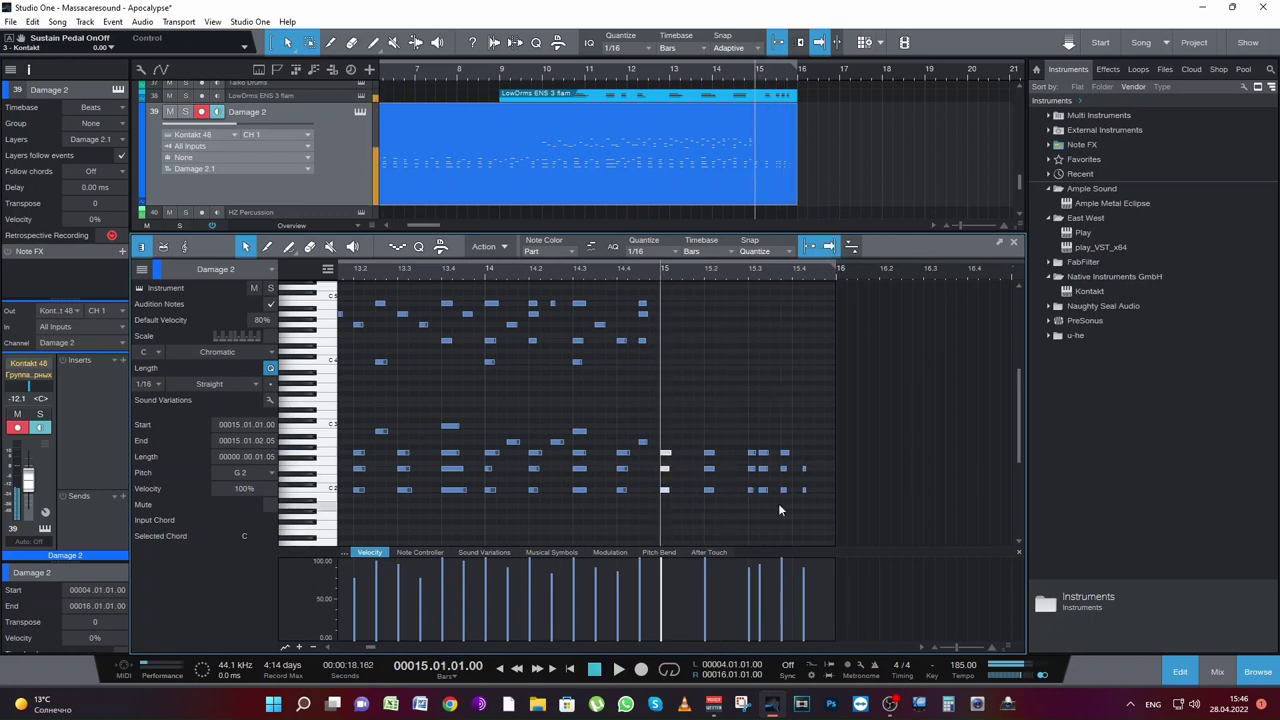
Step: Move the low Damage 2 hits from 15.03.02.00 onward a sixteenth later, starting at 15.03.03.00, and play bar 15
{"action": "left_click_drag", "start_coordinate": [758, 507], "coordinate": [806, 460]}
{"action": "key", "text": "space"}
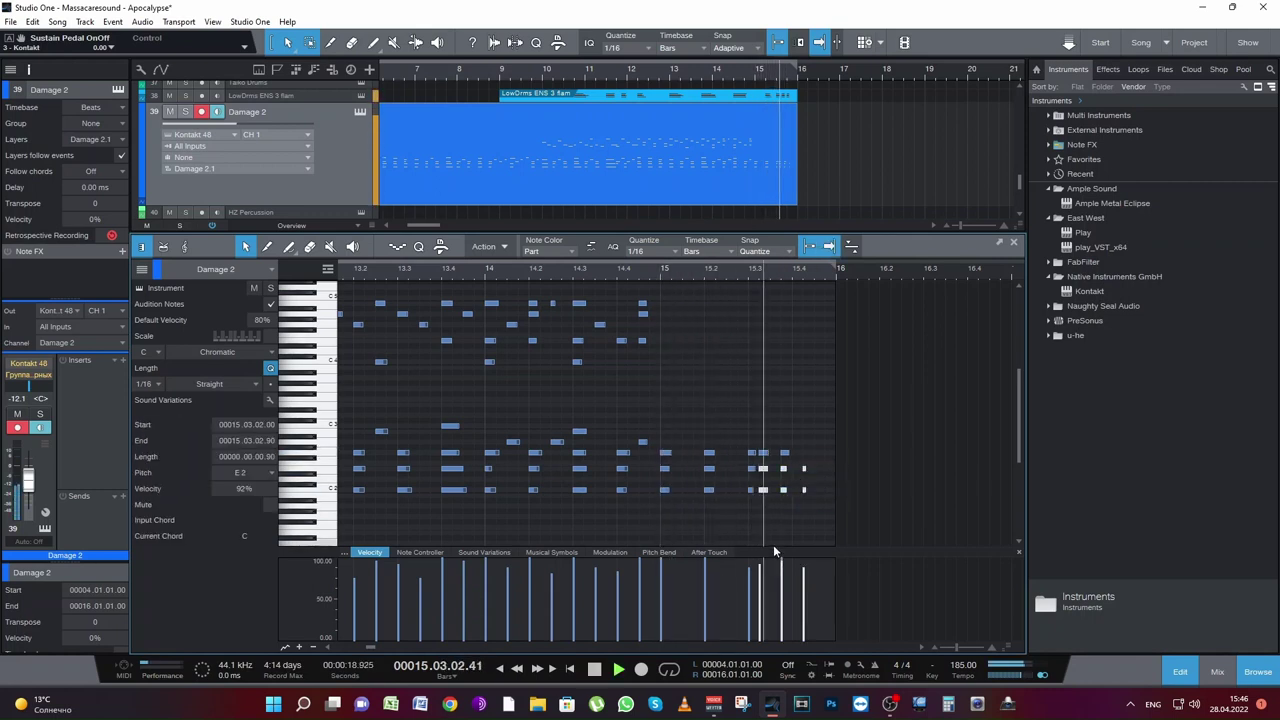
{"action": "key", "text": "space"}
{"action": "left_click", "coordinate": [763, 452], "text": "shift"}
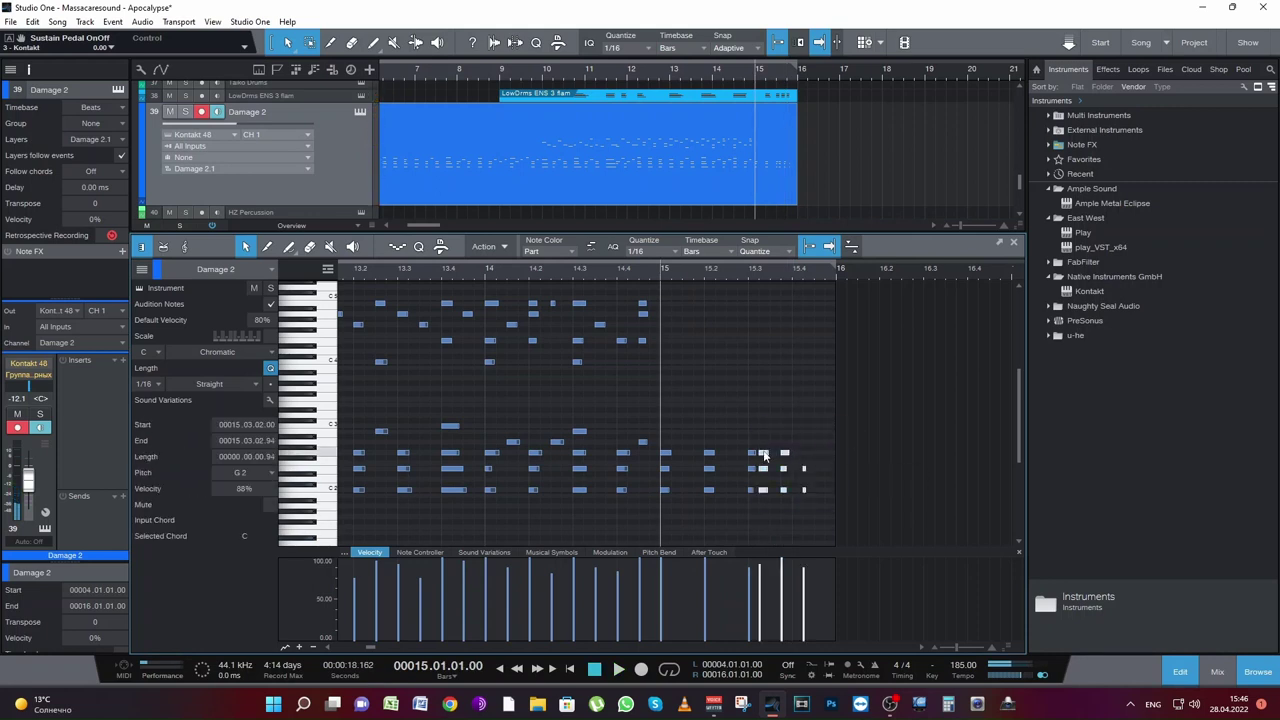
{"action": "left_click_drag", "start_coordinate": [765, 455], "coordinate": [776, 455]}
{"action": "key", "text": "space"}
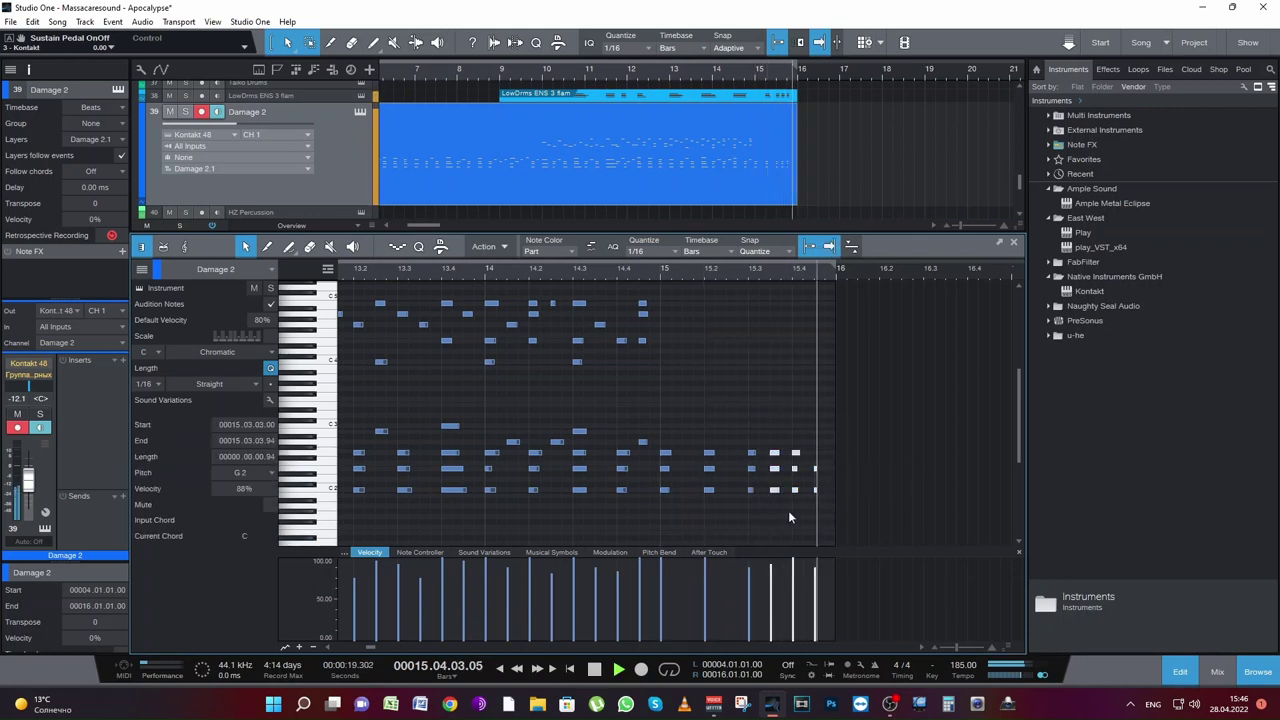
Step: Delete the last low Damage 2 hit at 15.04.03.00 and replay the start of bar 15
{"action": "key", "text": "space"}
{"action": "key", "text": "ctrl+z"}
{"action": "key", "text": "ctrl+z"}
{"action": "key", "text": "space"}
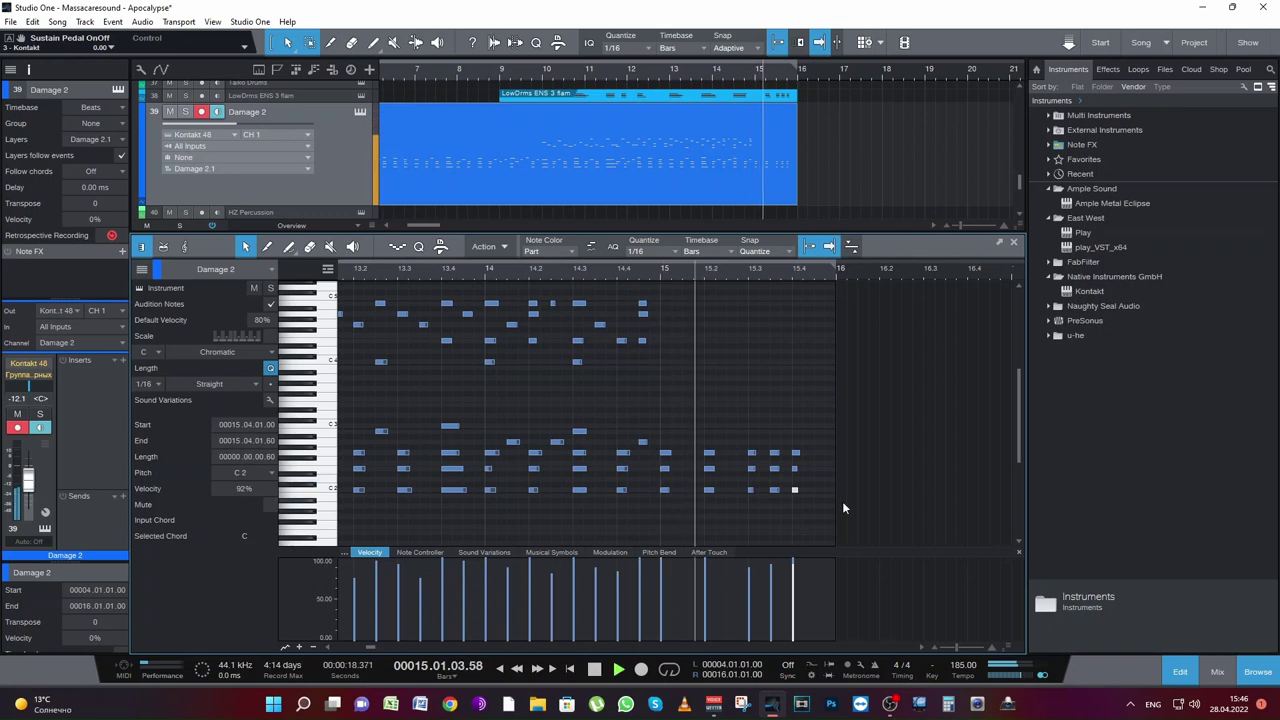
{"action": "key", "text": "space"}
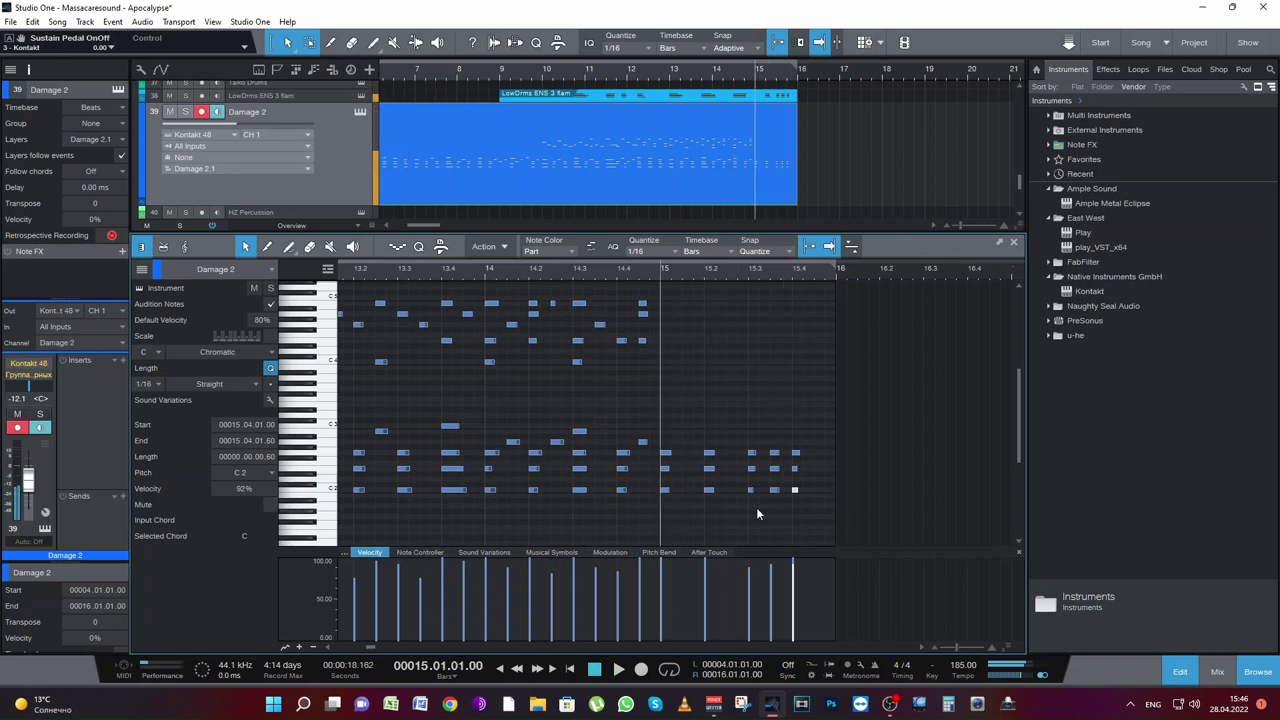
Step: Set the playback position to 14.01.01.00 and play the Damage 2 part into bar 15
{"action": "left_click", "coordinate": [501, 279]}
{"action": "key", "text": "space"}
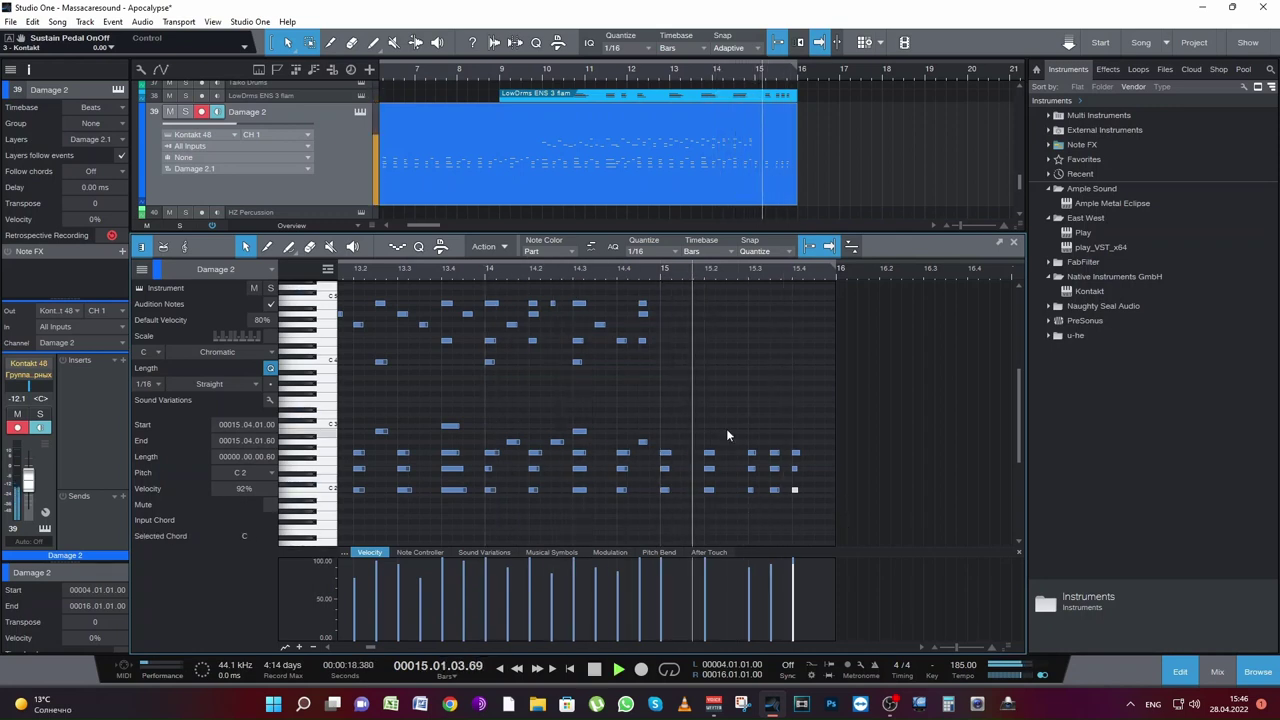
{"action": "key", "text": "space"}
{"action": "scroll", "coordinate": [739, 426], "scroll_direction": "up", "scroll_amount": 1}
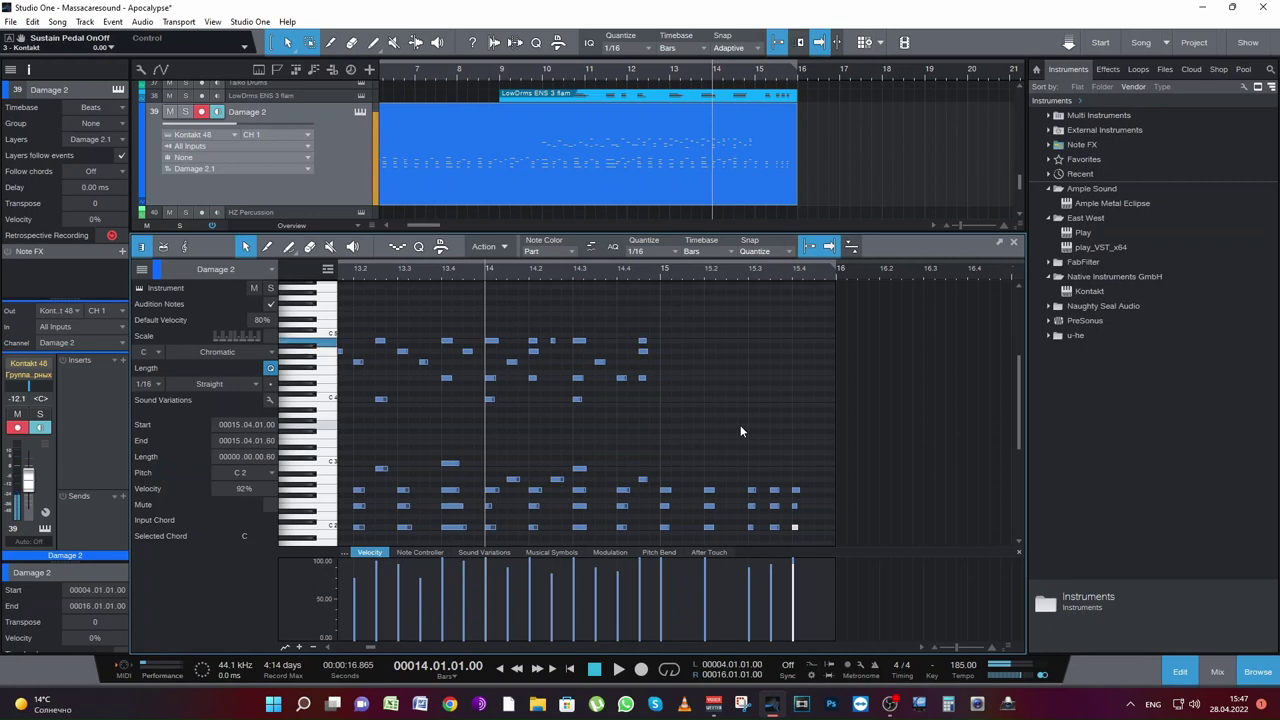
{"action": "key", "text": "space"}
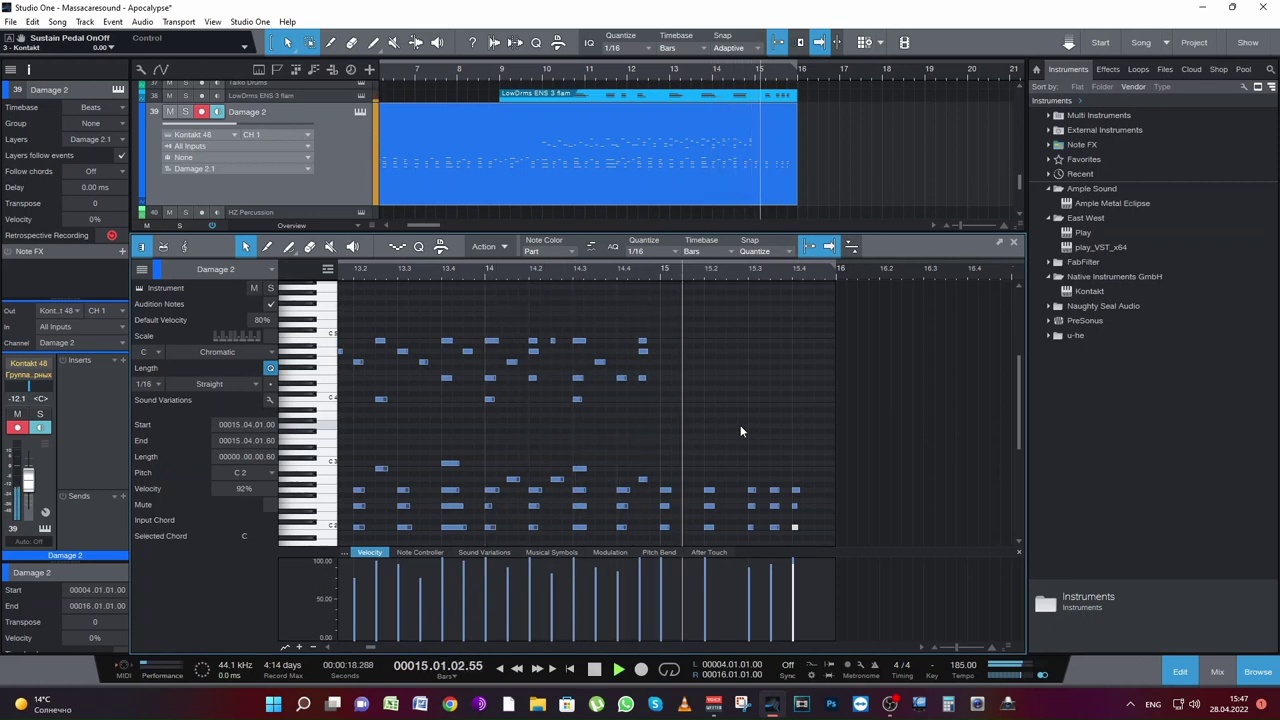
{"action": "key", "text": "space"}
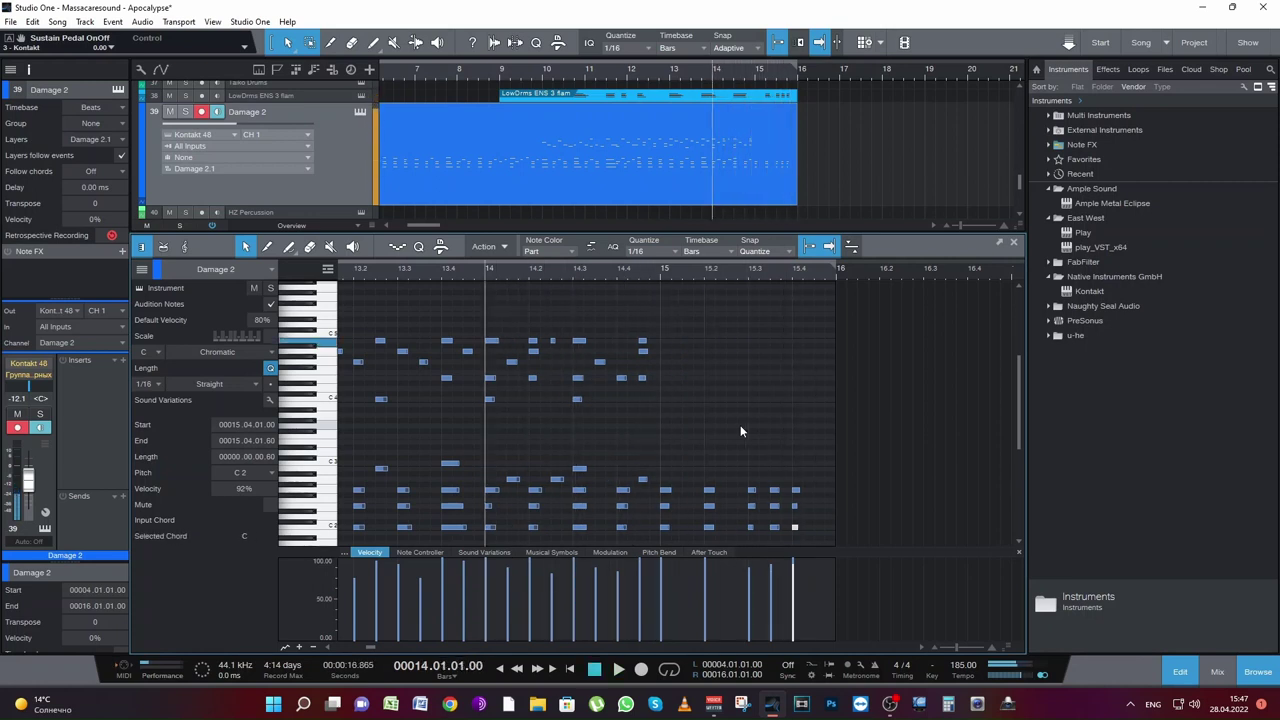
Step: Record a high percussion pattern for Damage 2 in bar 15, starting from 14.01.01.00, and quantize it to 1/16
{"action": "key", "text": "KP_Multiply"}
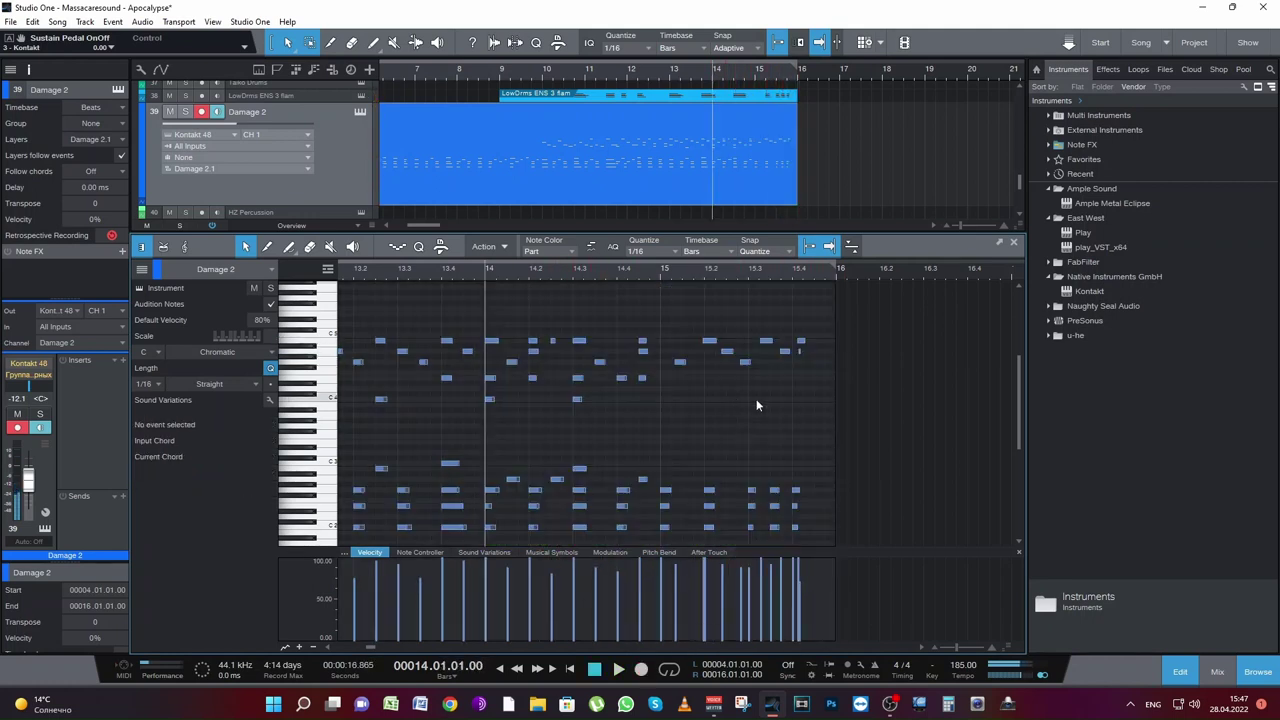
{"action": "left_click_drag", "start_coordinate": [687, 388], "coordinate": [822, 334]}
{"action": "key", "text": "q"}
{"action": "key", "text": "space"}
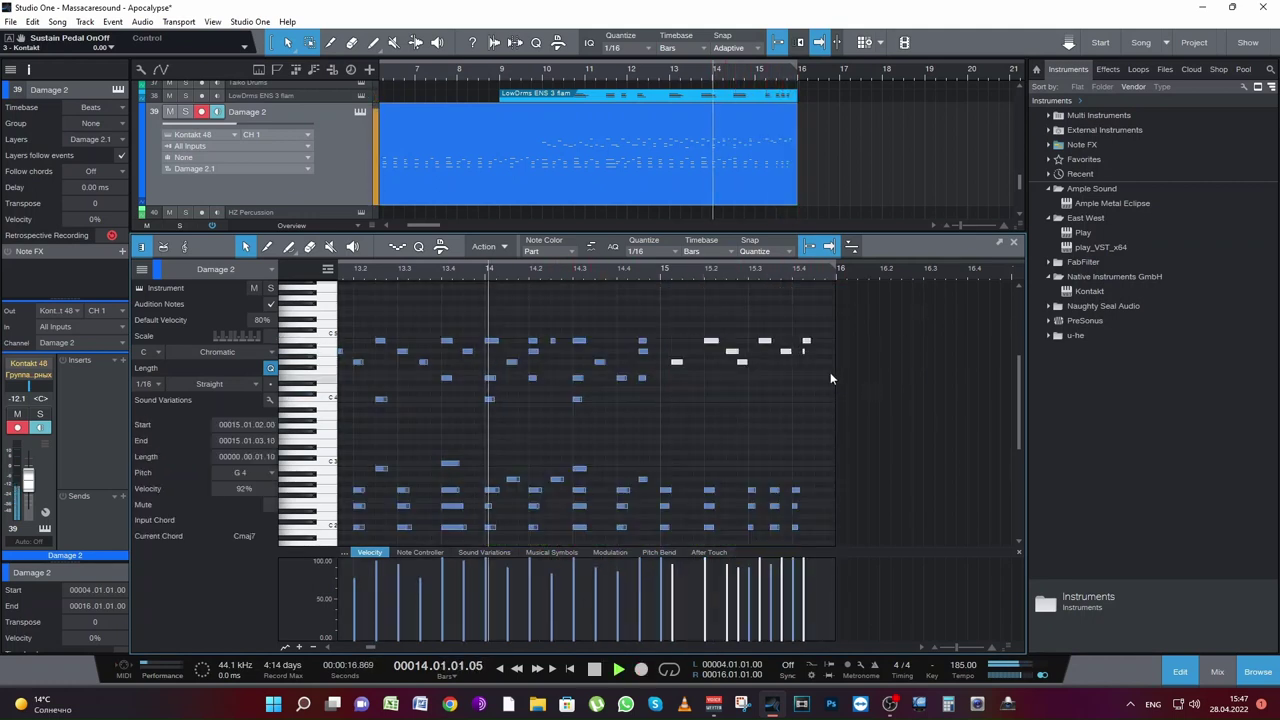
{"action": "key", "text": "space"}
Step: Set the playback position to 15.01.01.00, solo Damage 2 and listen to bar 15
{"action": "left_click", "coordinate": [660, 272]}
{"action": "key", "text": "space"}
{"action": "key", "text": "space"}
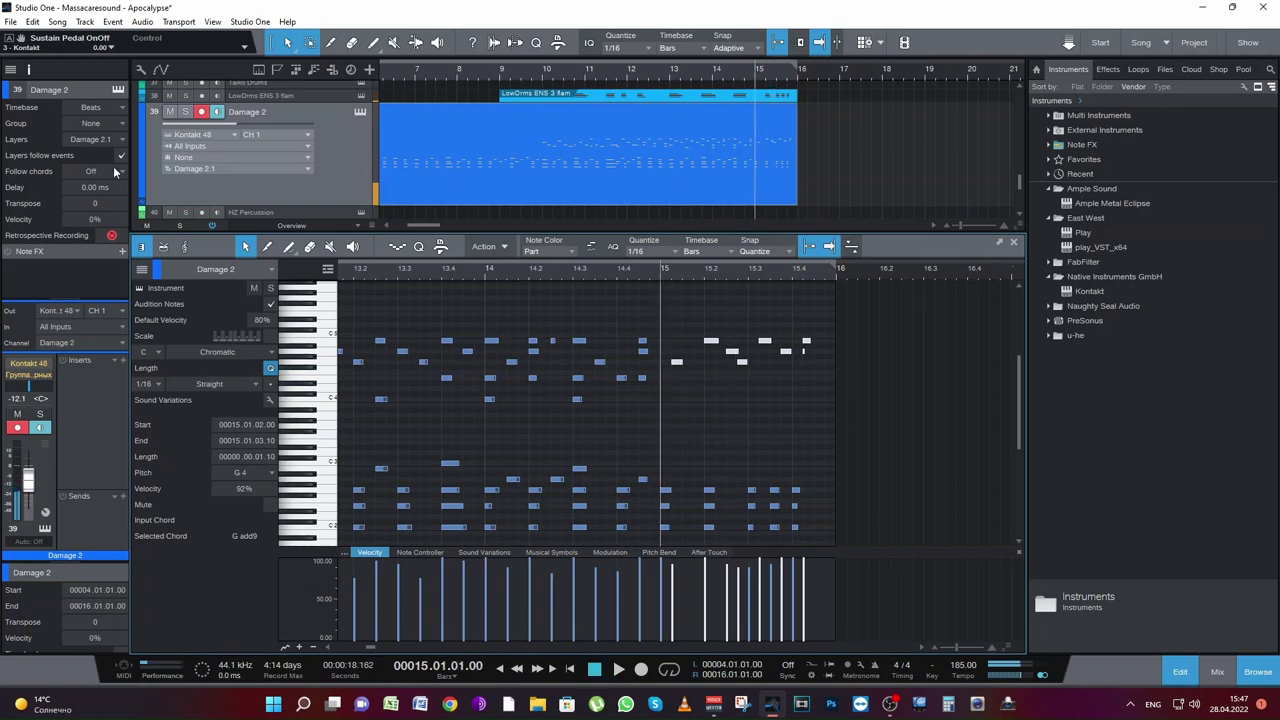
{"action": "left_click", "coordinate": [184, 111]}
{"action": "key", "text": "space"}
{"action": "key", "text": "space"}
Step: Move the last four high Damage 2 hits of bar 15 a sixteenth later and play the bar
{"action": "left_click", "coordinate": [753, 398]}
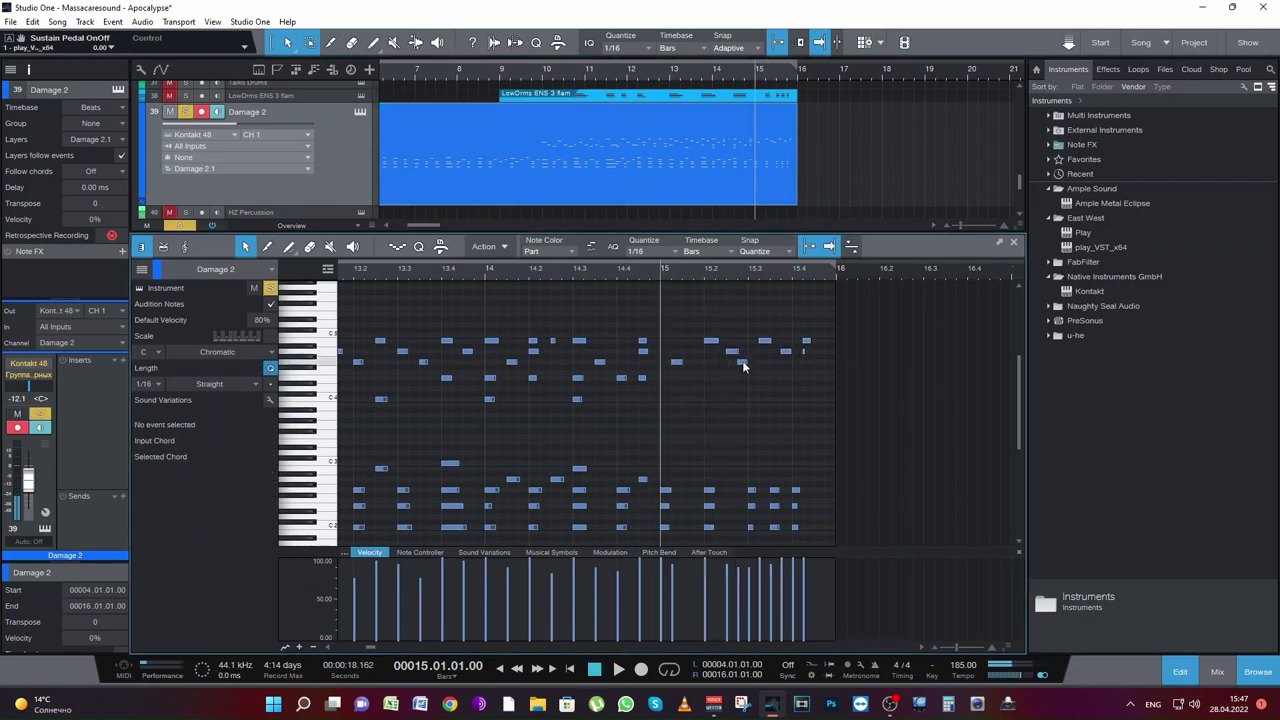
{"action": "left_click_drag", "start_coordinate": [743, 362], "coordinate": [778, 345]}
{"action": "key", "text": "space"}
{"action": "key", "text": "space"}
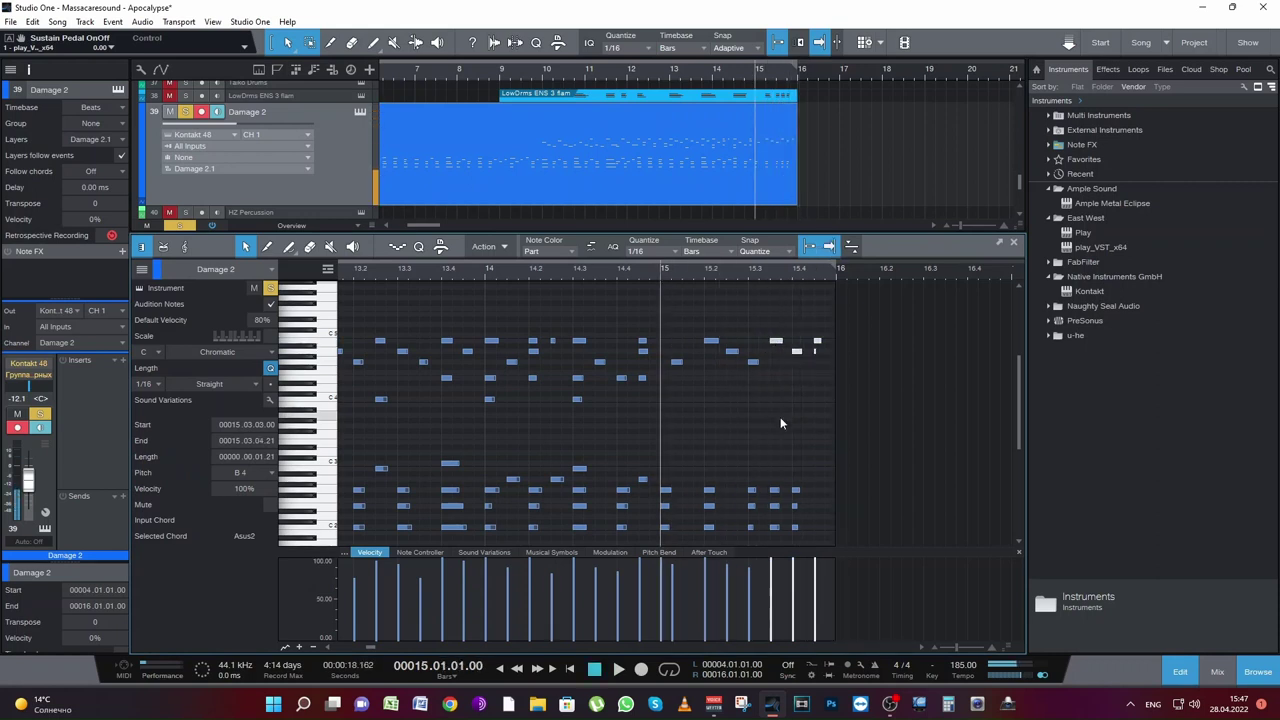
{"action": "key", "text": "space"}
{"action": "key", "text": "space"}
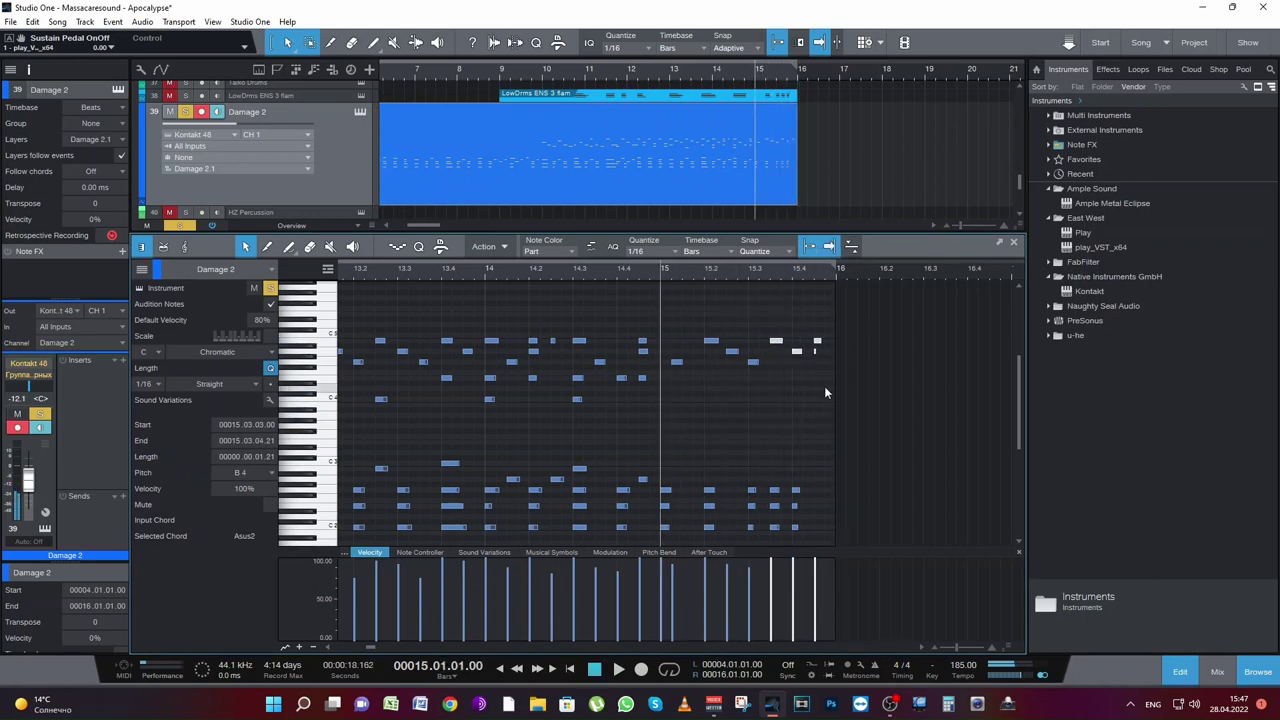
Step: Delete the last high hit at 15.04.03.00 and save the song with Damage 2 unsoloed
{"action": "key", "text": "ctrl+z"}
{"action": "key", "text": "space"}
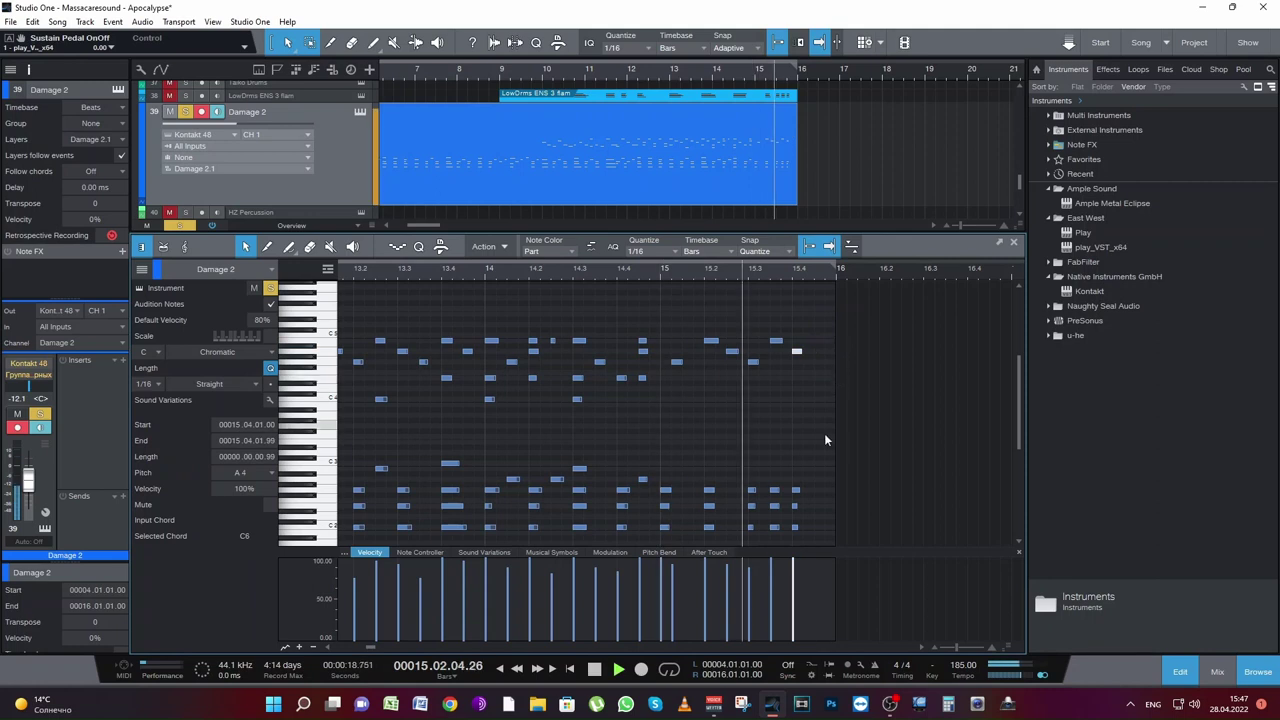
{"action": "key", "text": "space"}
{"action": "left_click", "coordinate": [1013, 241]}
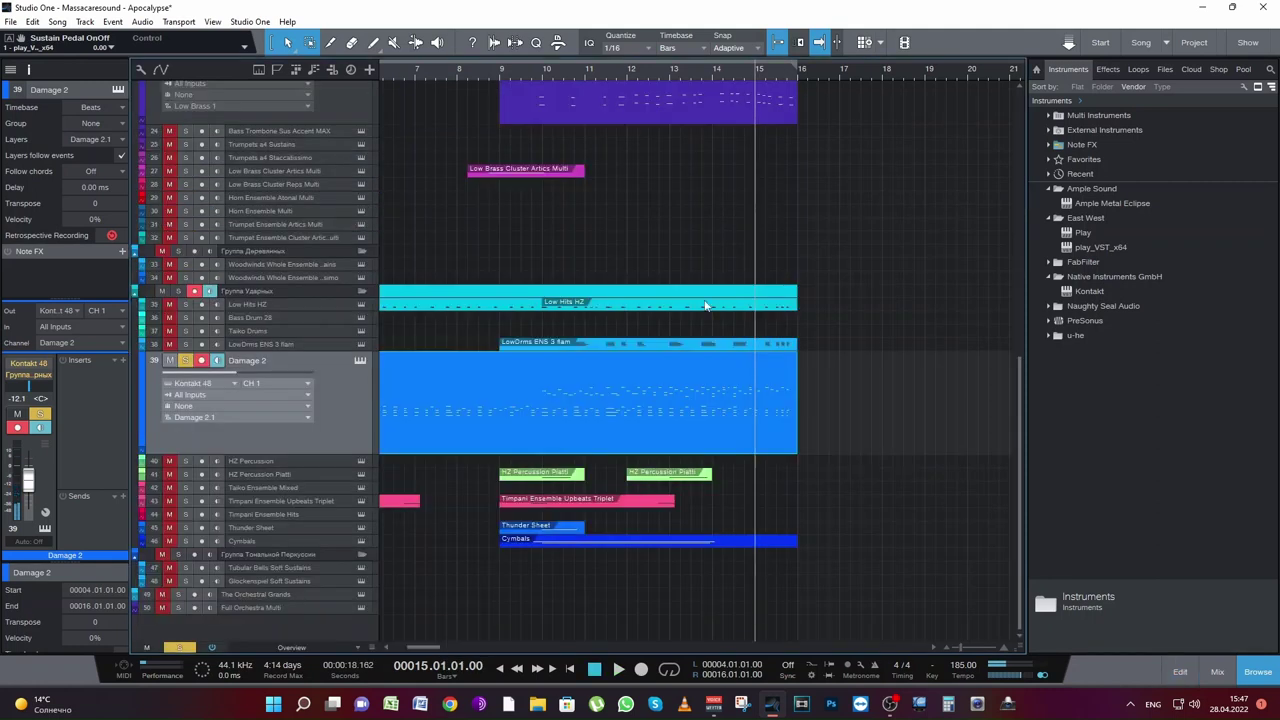
{"action": "key", "text": "ctrl+s"}
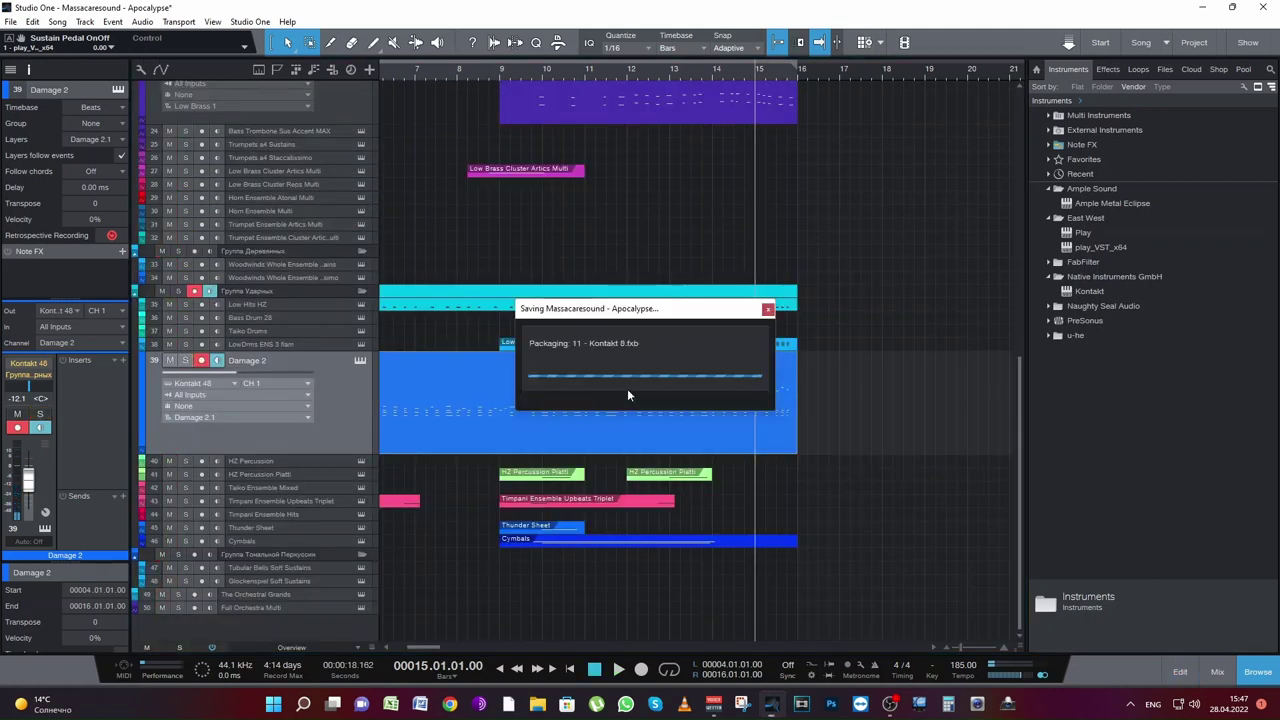
Step: Select the Cymbals track, look over its Kontakt instrument and play from 13.01.01.00
{"action": "left_click", "coordinate": [668, 69]}
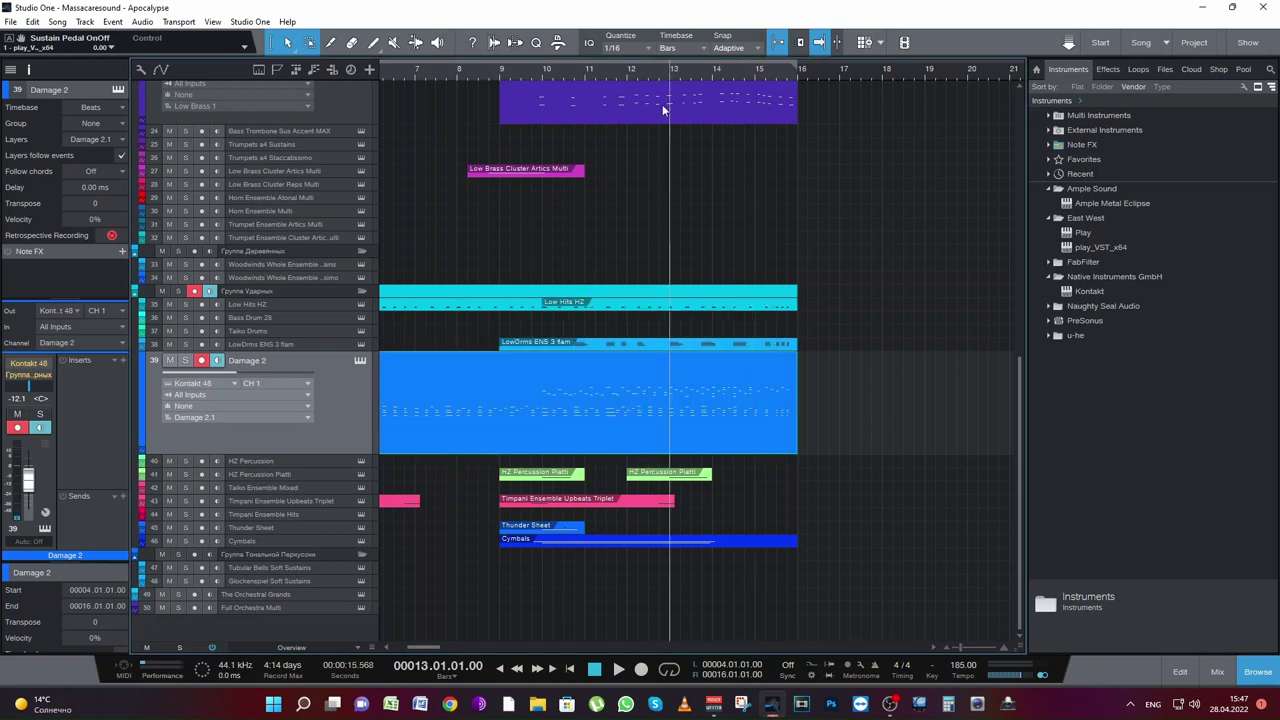
{"action": "left_click", "coordinate": [276, 539]}
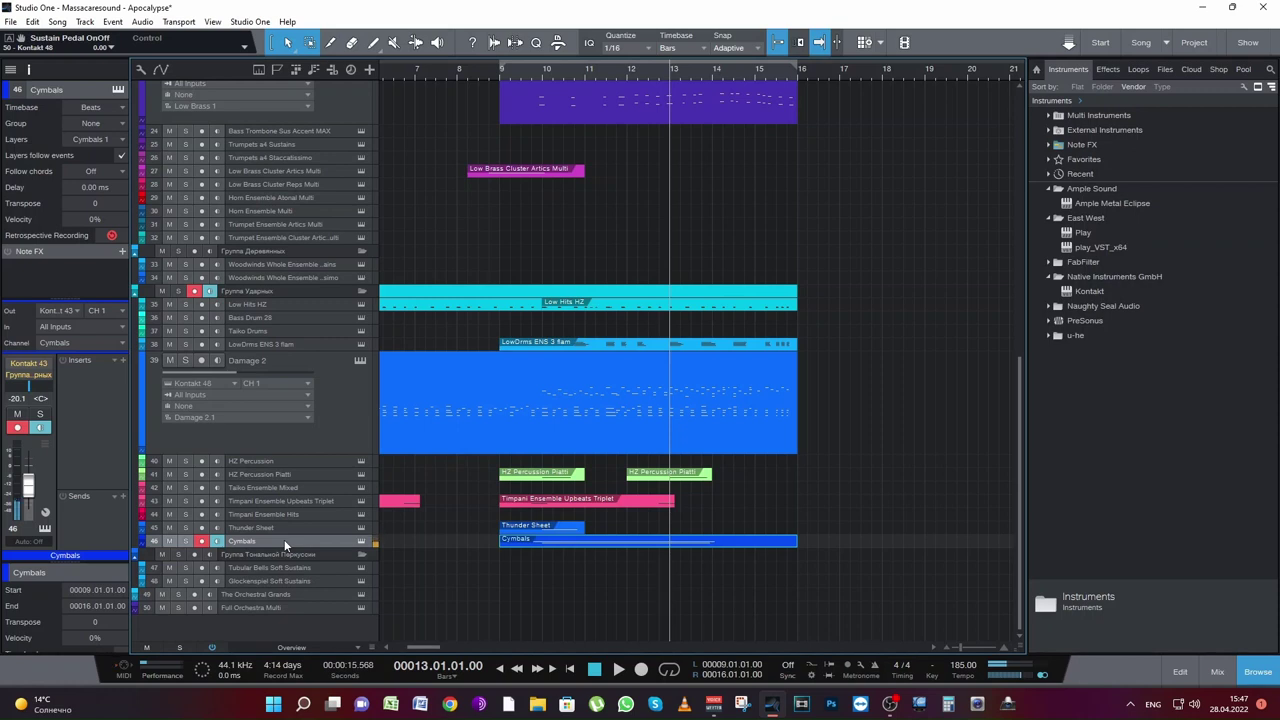
{"action": "left_click", "coordinate": [361, 540]}
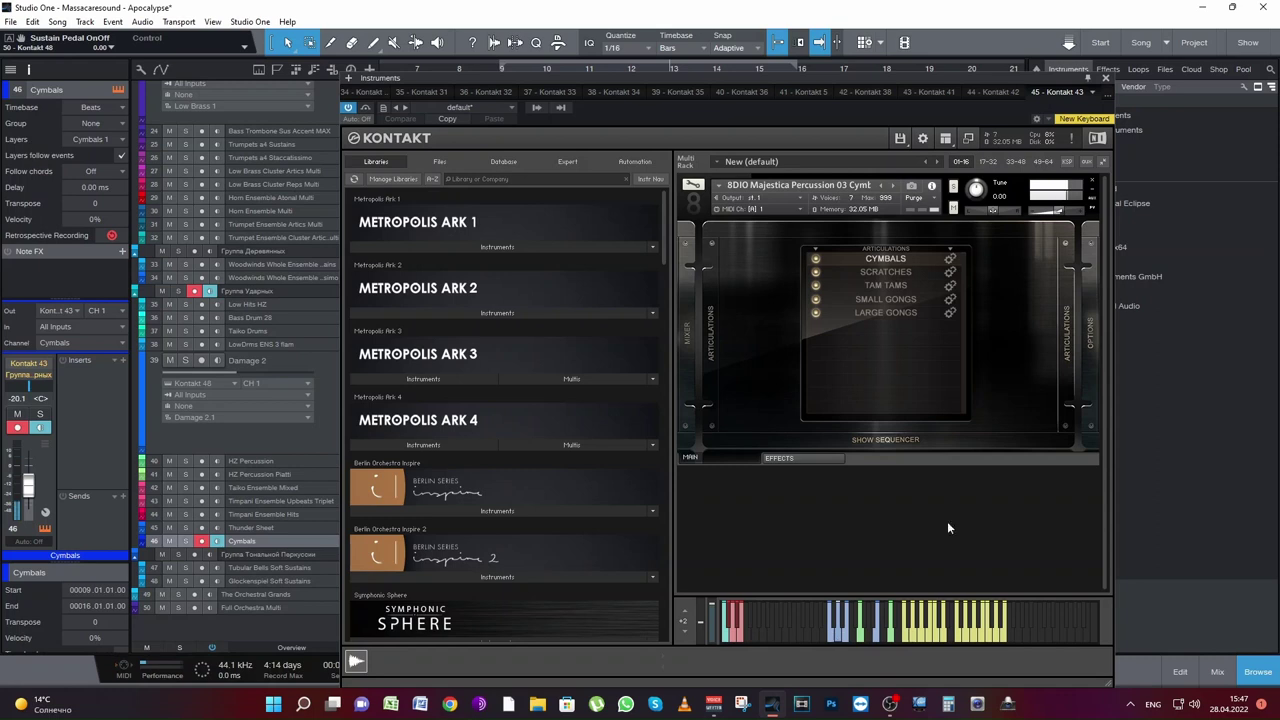
{"action": "left_click", "coordinate": [1105, 79]}
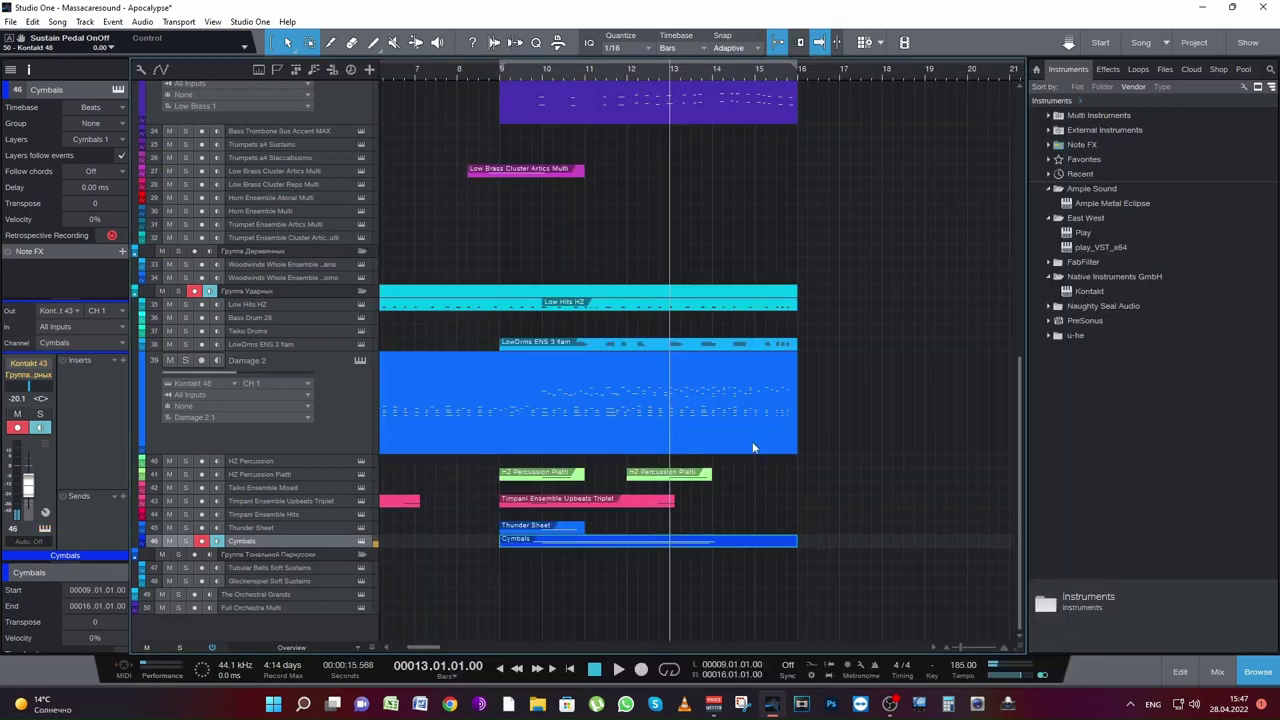
{"action": "key", "text": "space"}
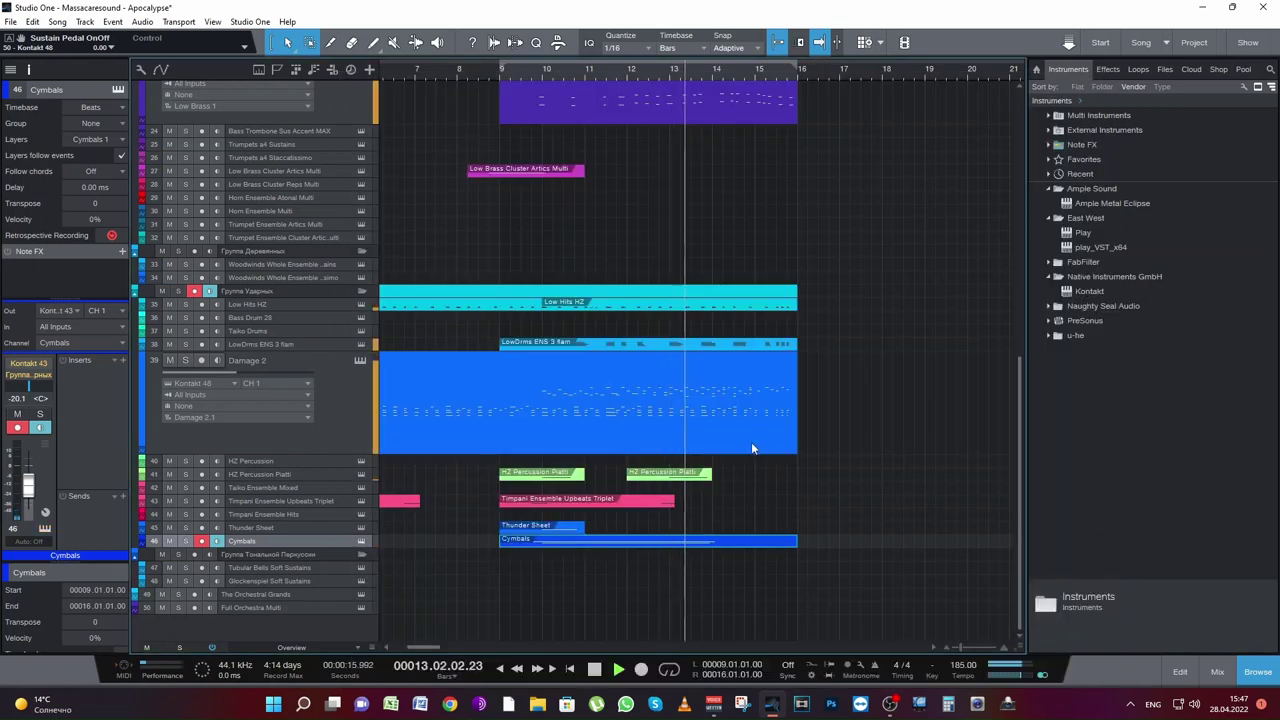
{"action": "key", "text": "space"}
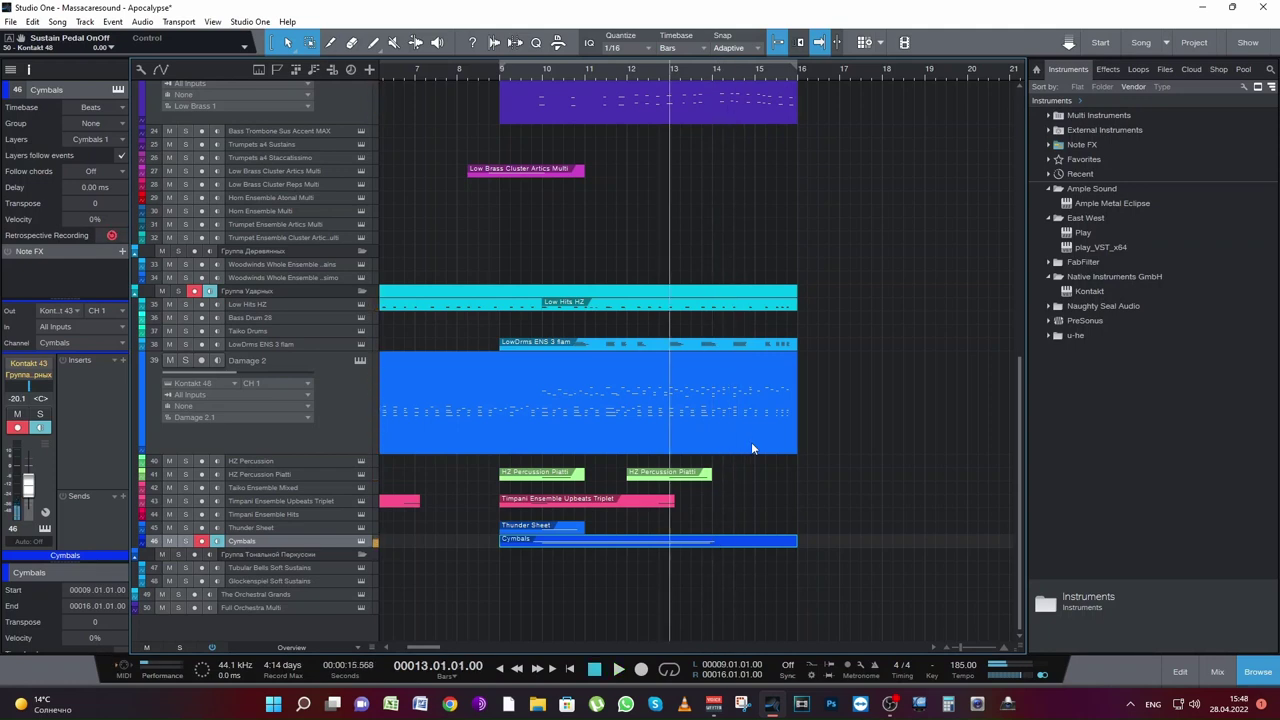
Step: Play from 12.01.01.00, then record new cymbal hits into the Cymbals part from there through bar 15
{"action": "left_click", "coordinate": [625, 68]}
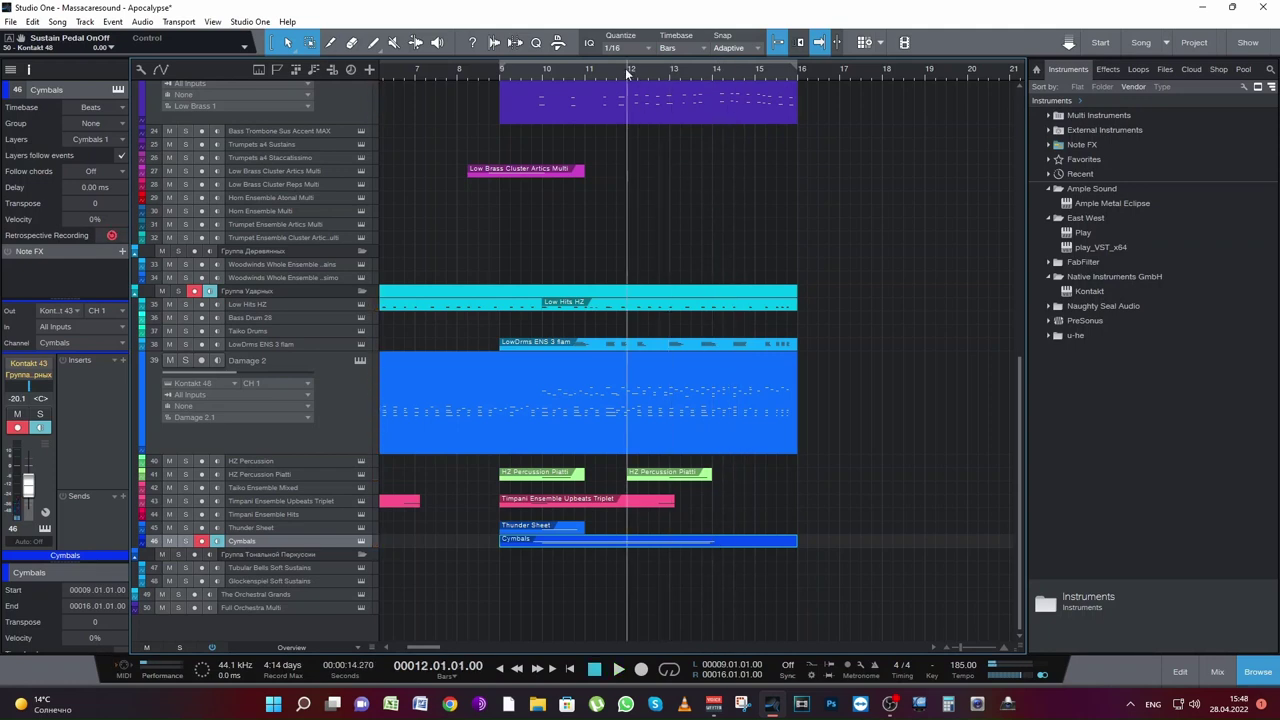
{"action": "key", "text": "space"}
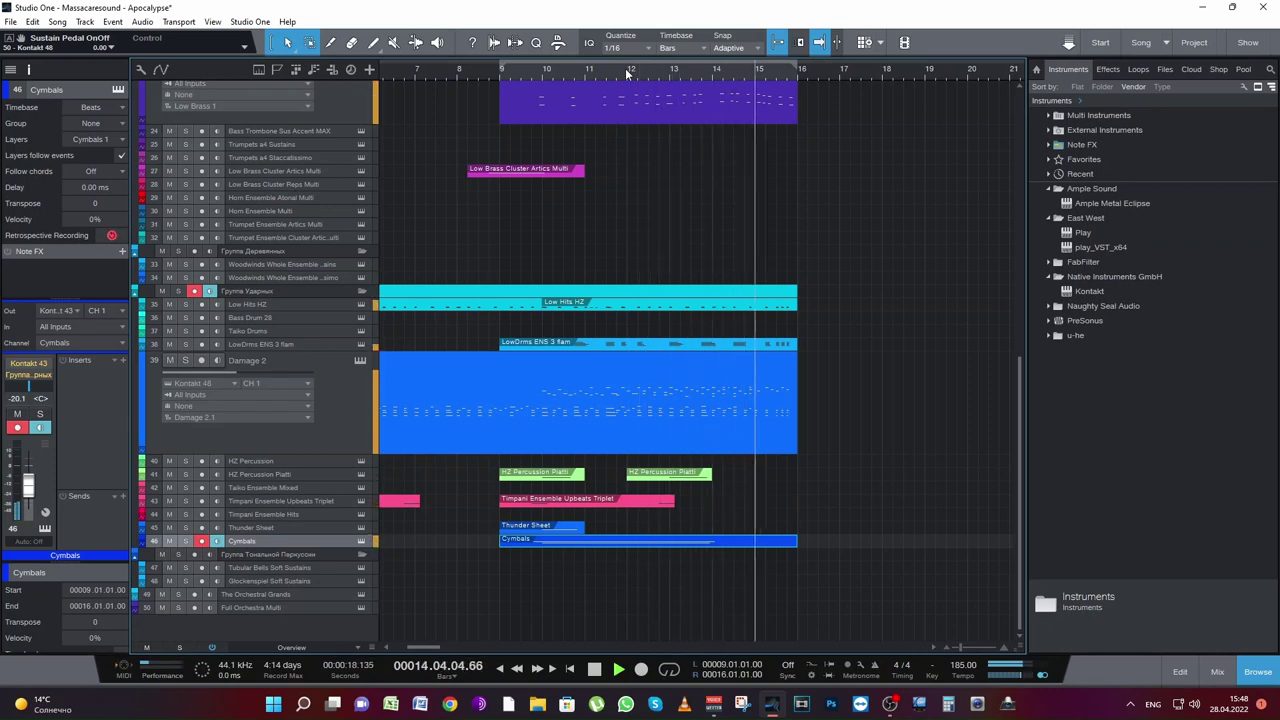
{"action": "key", "text": "space"}
{"action": "key", "text": "KP_Multiply"}
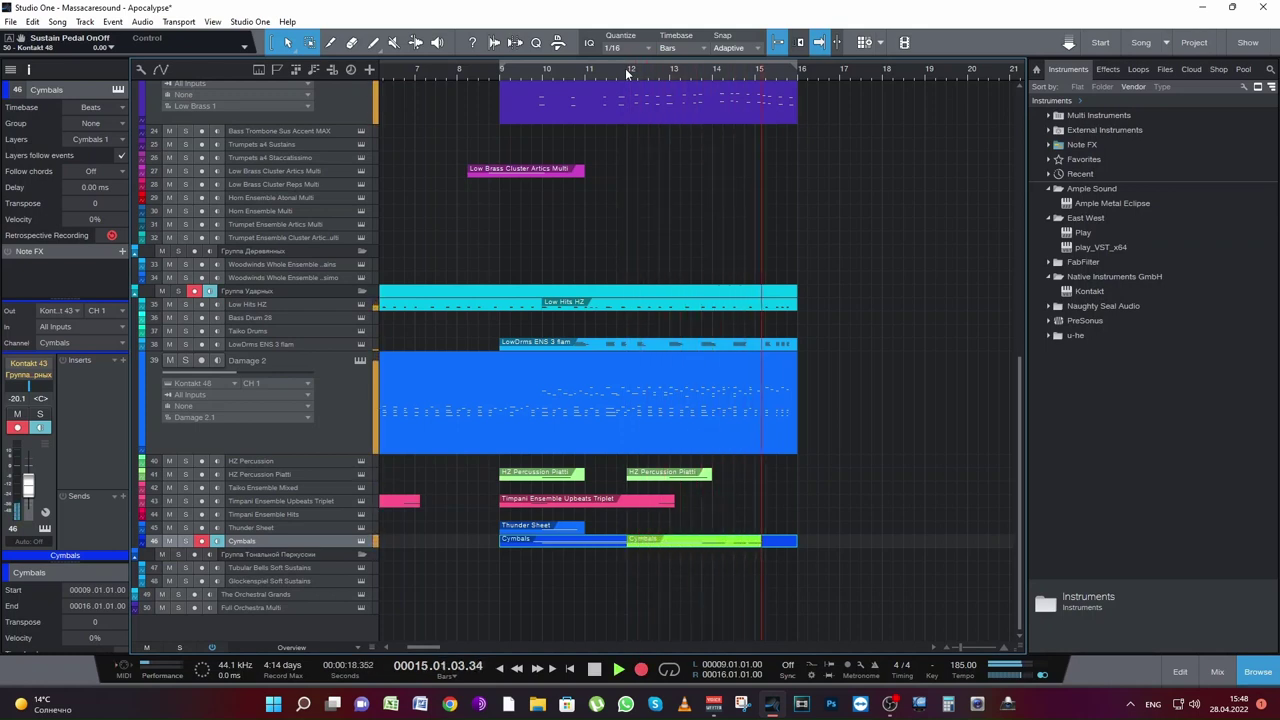
{"action": "key", "text": "space"}
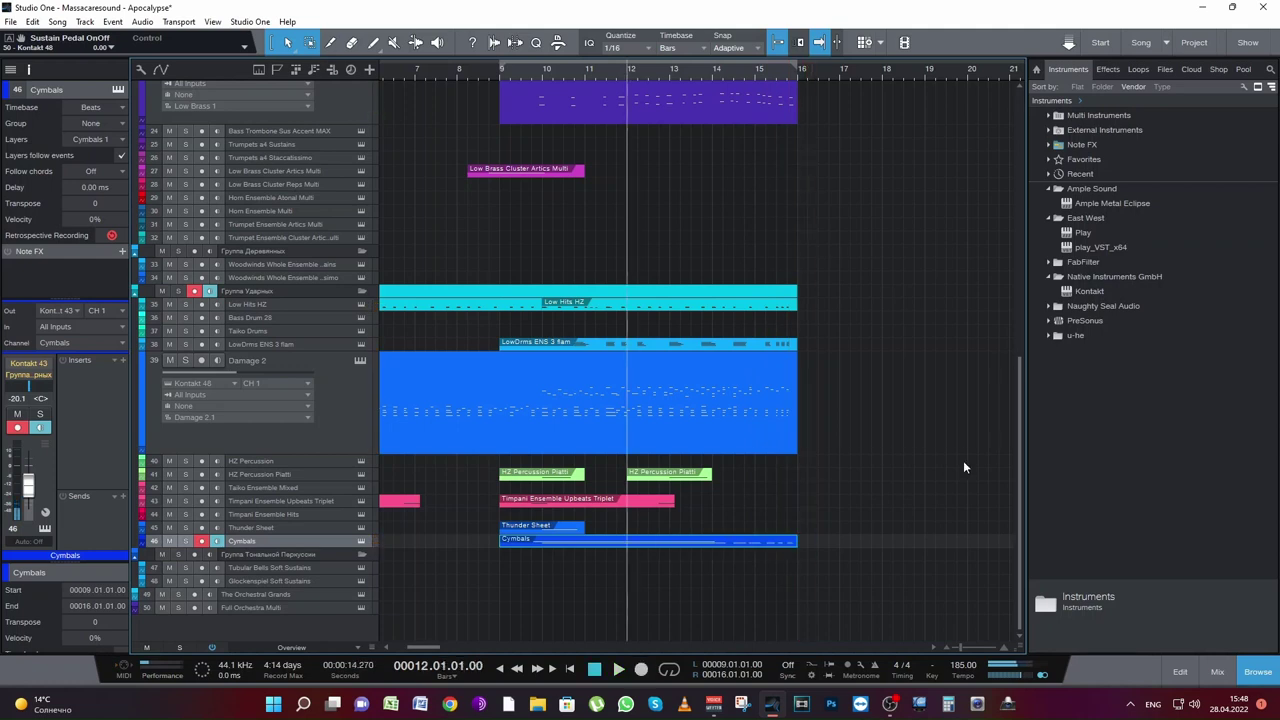
Step: Open the Cymbals part, quantize the newly recorded lower notes to 1/16 and play from 12.01.01.00
{"action": "double_click", "coordinate": [742, 542]}
{"action": "left_click_drag", "start_coordinate": [578, 475], "coordinate": [727, 449]}
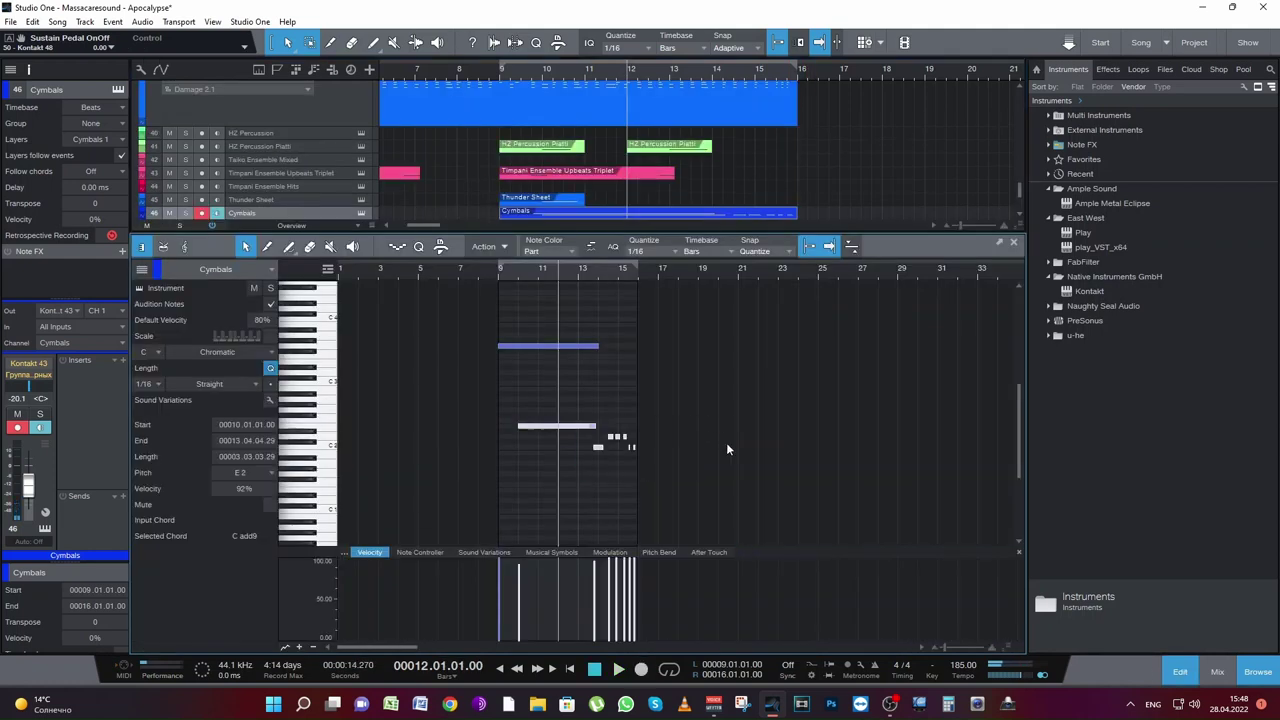
{"action": "left_click", "coordinate": [947, 651]}
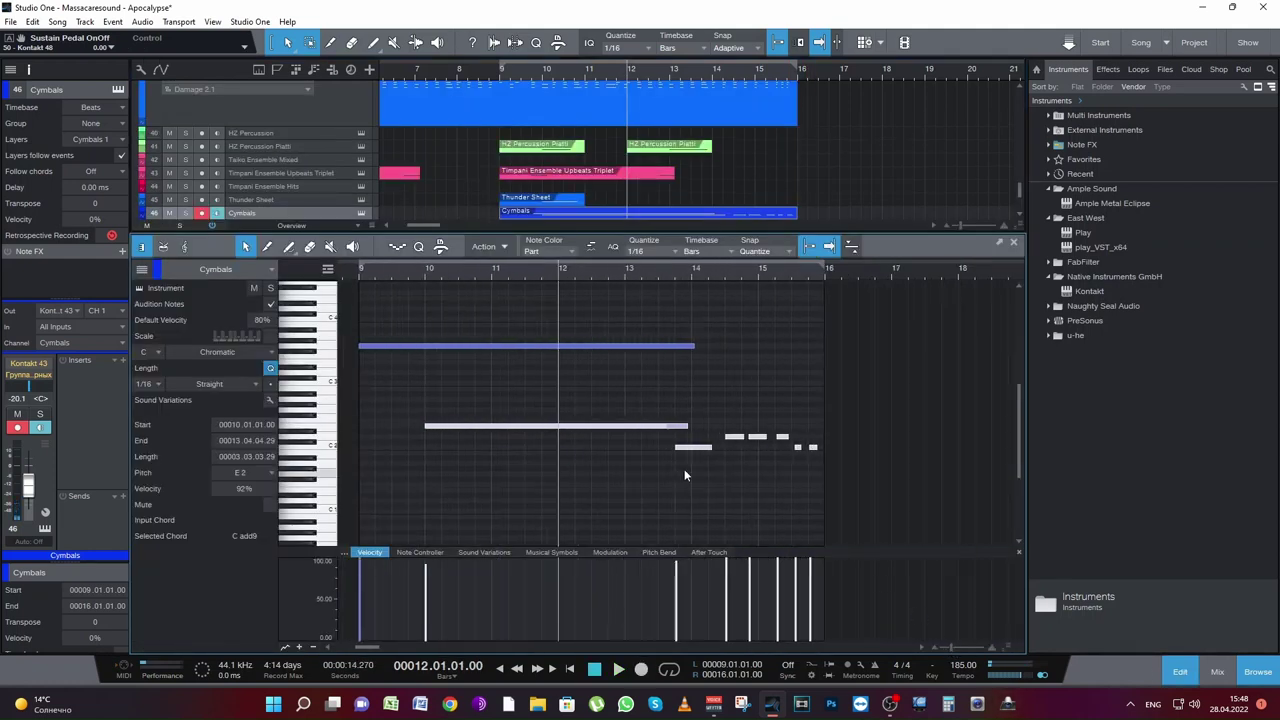
{"action": "key", "text": "space"}
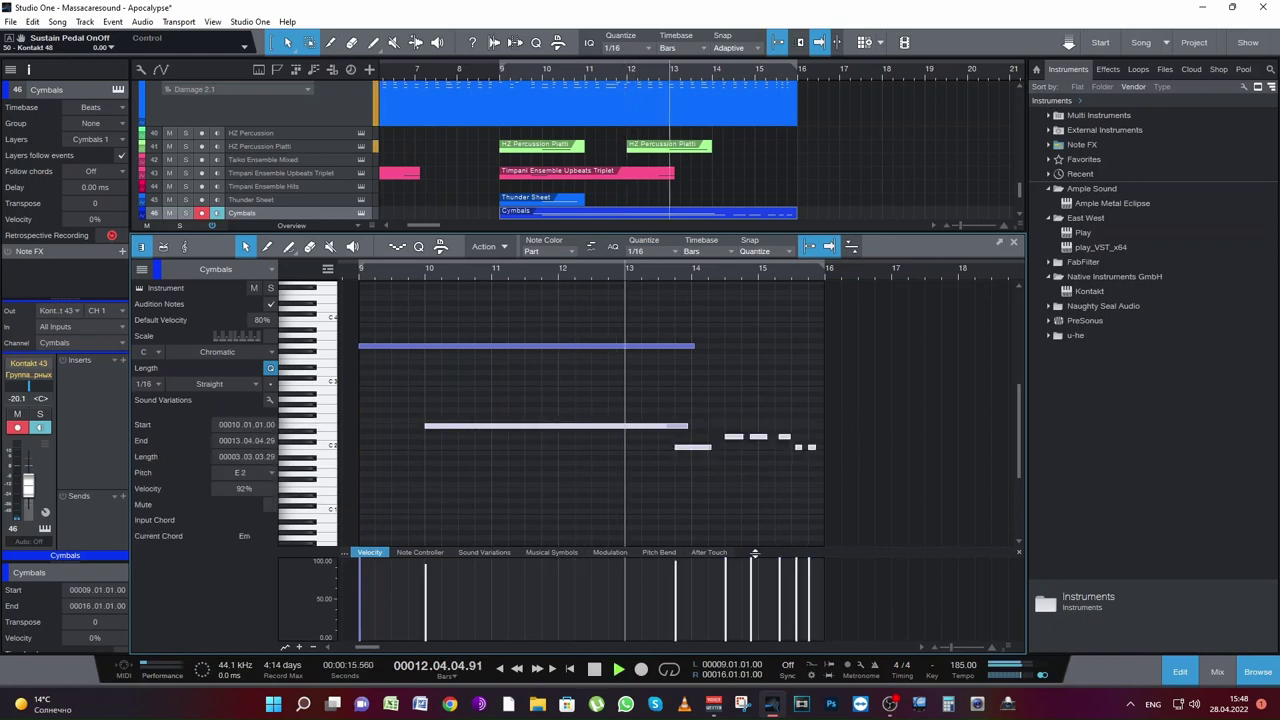
{"action": "left_click", "coordinate": [752, 491]}
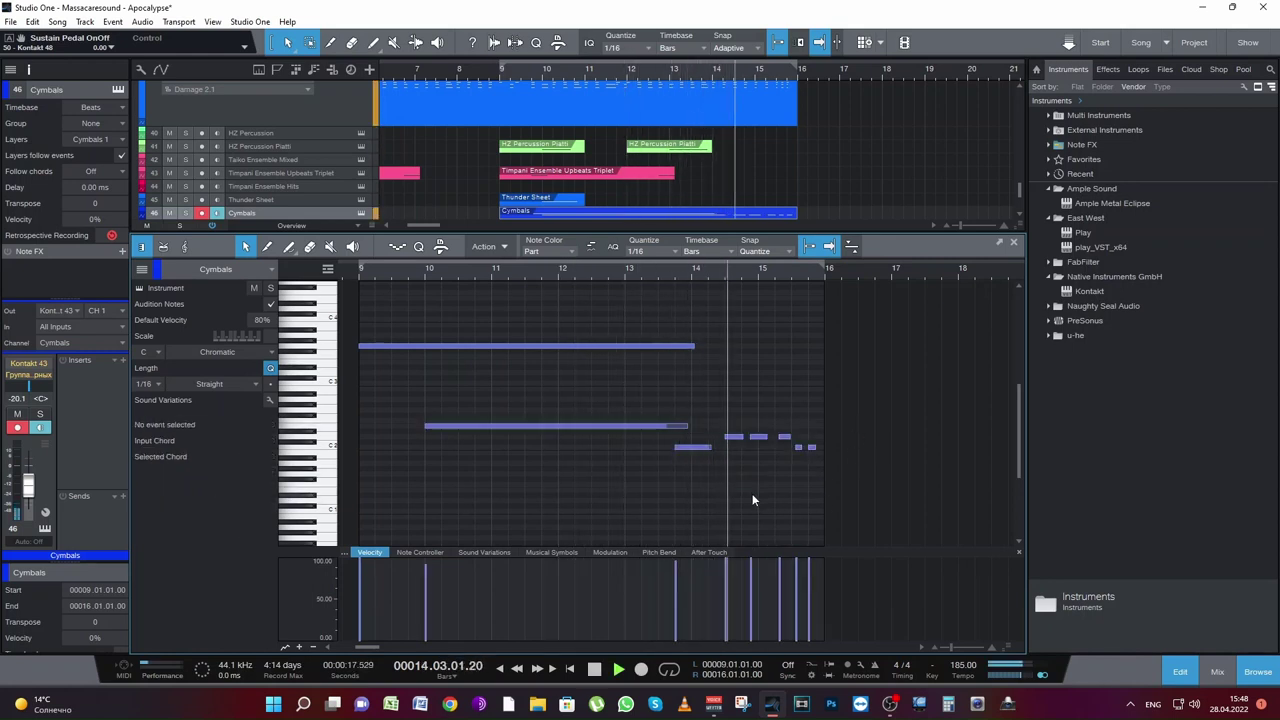
Step: Move the last D2 cymbal hit to 15.02.01.00 and the final two C2 hits to 15.03.01.00 and 15.04.01.00, checking by playback
{"action": "left_click", "coordinate": [780, 437]}
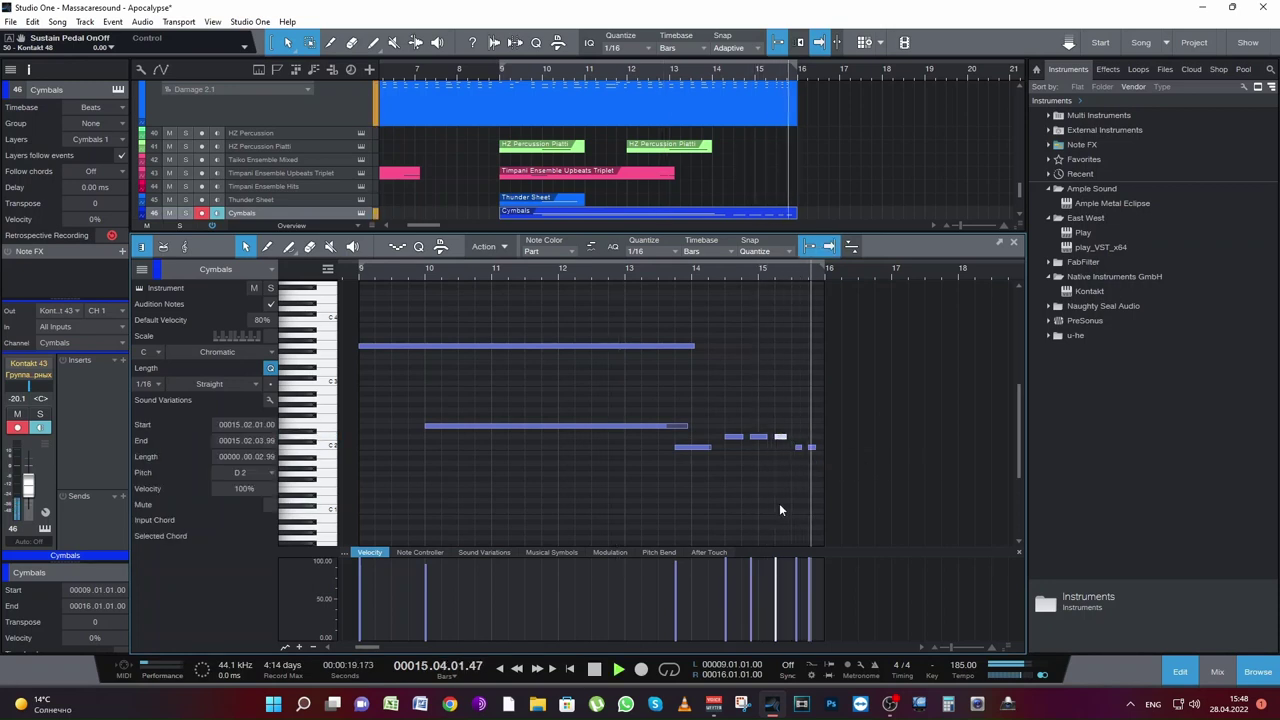
{"action": "left_click_drag", "start_coordinate": [780, 509], "coordinate": [818, 450]}
{"action": "key", "text": "space"}
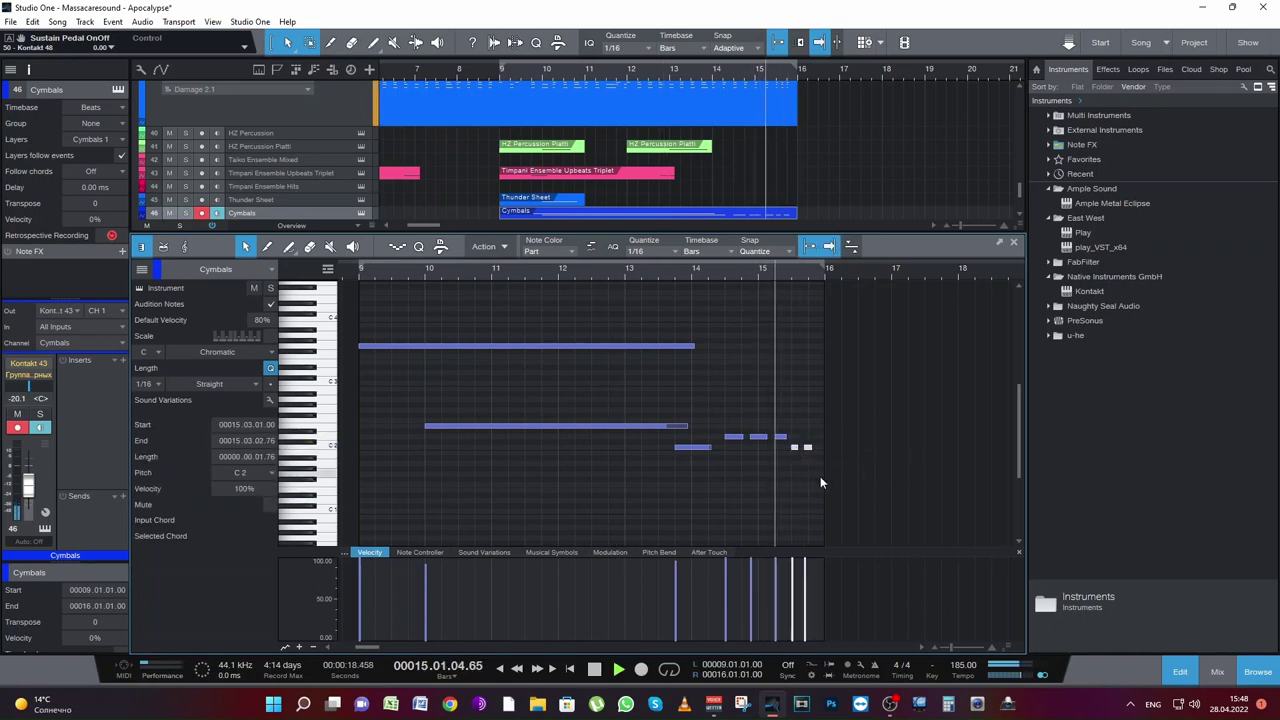
{"action": "left_click", "coordinate": [812, 456]}
{"action": "left_click_drag", "start_coordinate": [808, 447], "coordinate": [812, 447]}
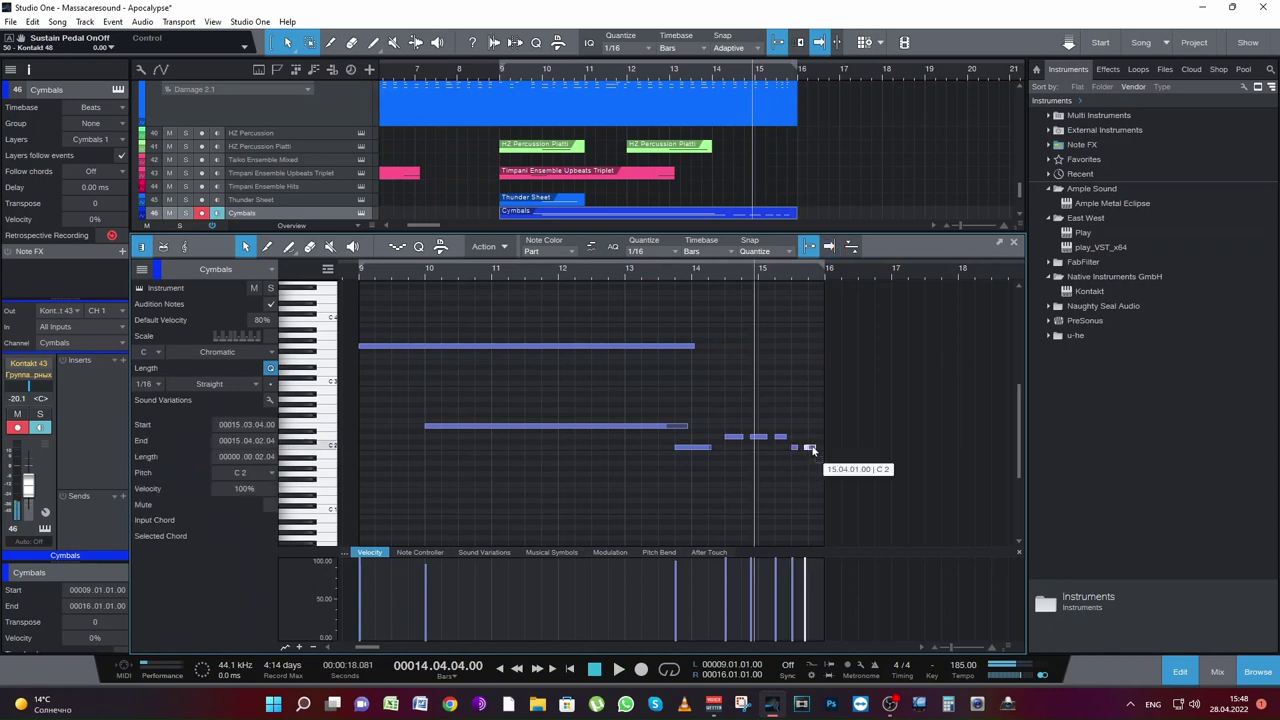
{"action": "key", "text": "space"}
{"action": "right_click", "coordinate": [820, 487]}
{"action": "left_click", "coordinate": [804, 499]}
{"action": "key", "text": "space"}
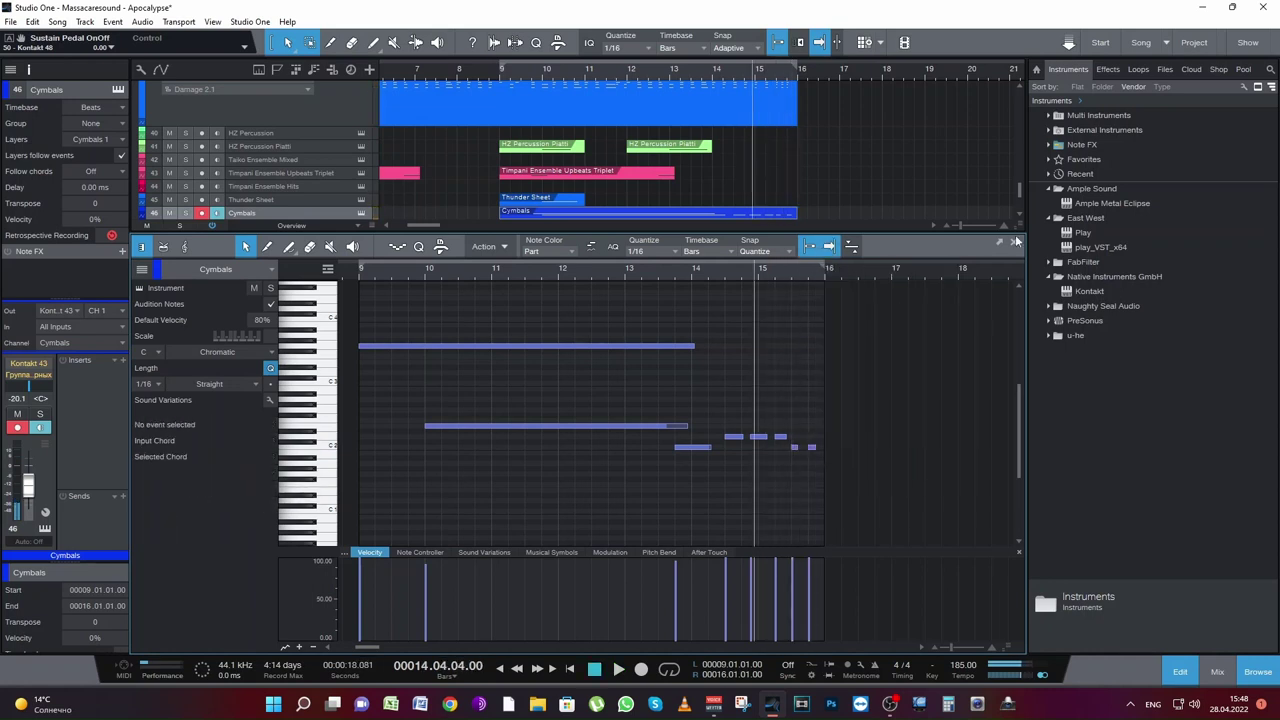
Step: Close the Cymbals part, save the song and play the full arrangement from 8.04.01.00
{"action": "key", "text": "F2"}
{"action": "key", "text": "ctrl+s"}
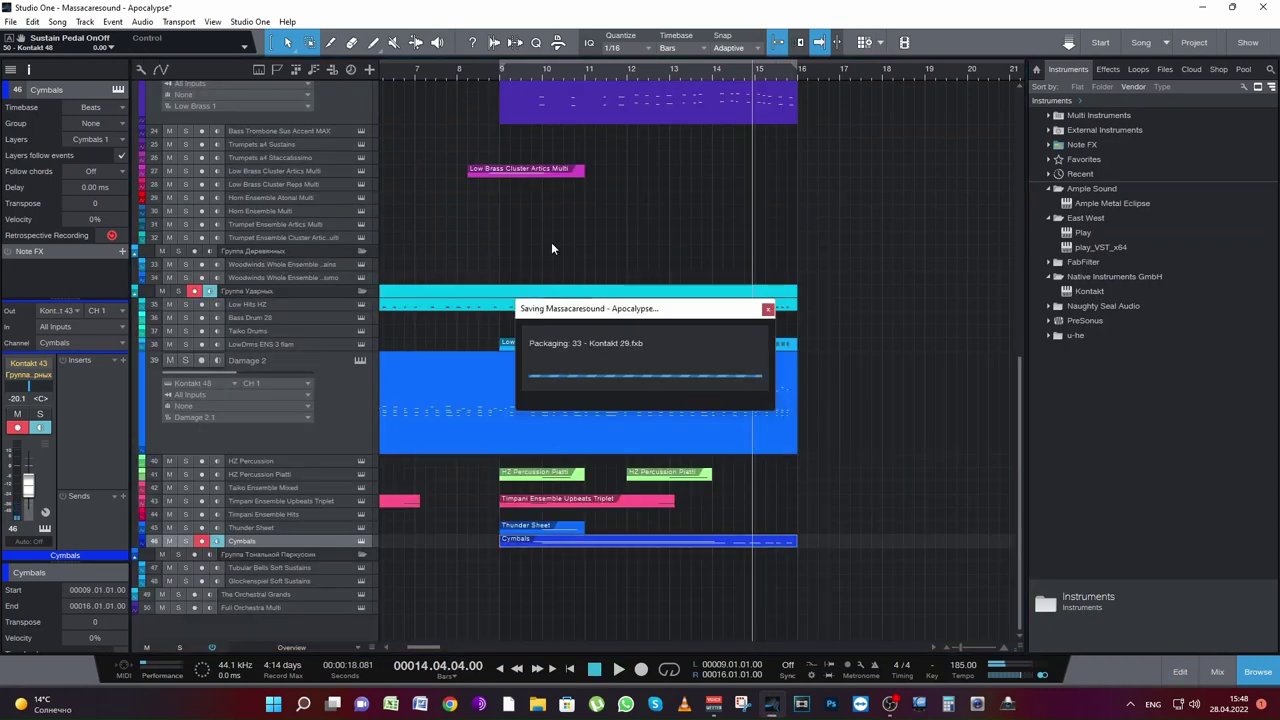
{"action": "scroll", "coordinate": [552, 246], "scroll_direction": "up", "scroll_amount": 5}
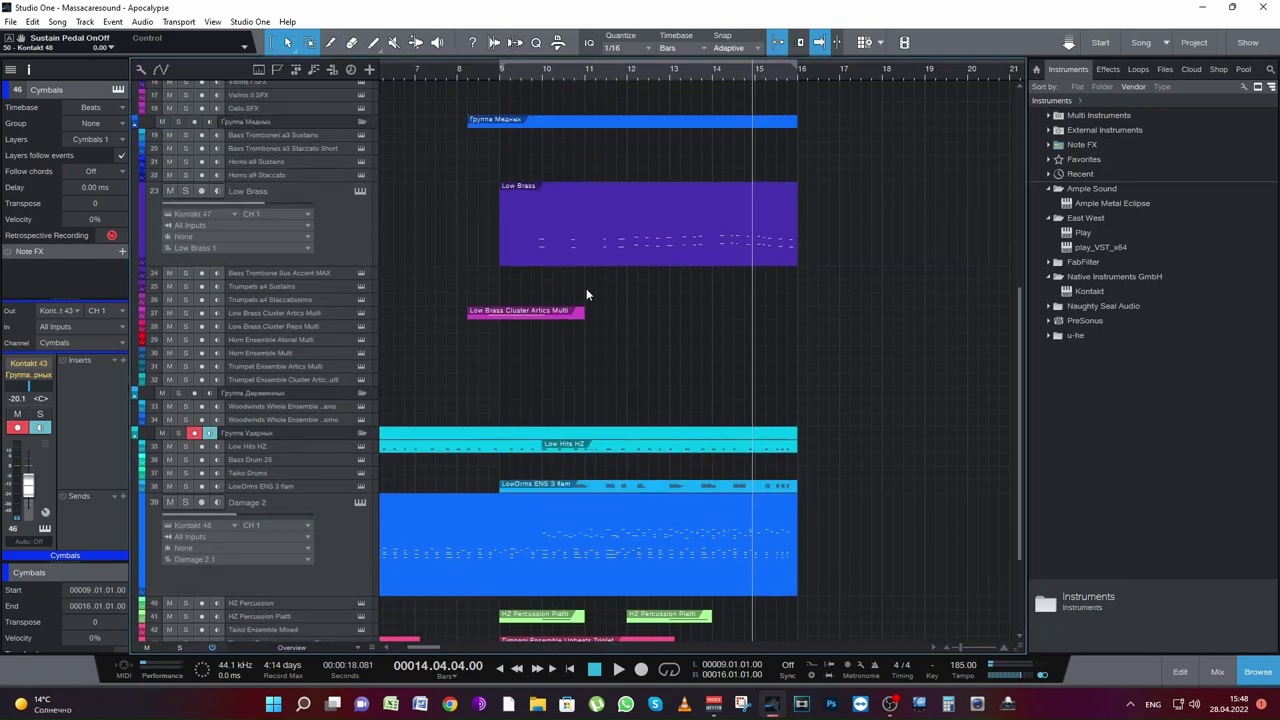
{"action": "scroll", "coordinate": [533, 250], "scroll_direction": "up", "scroll_amount": 3}
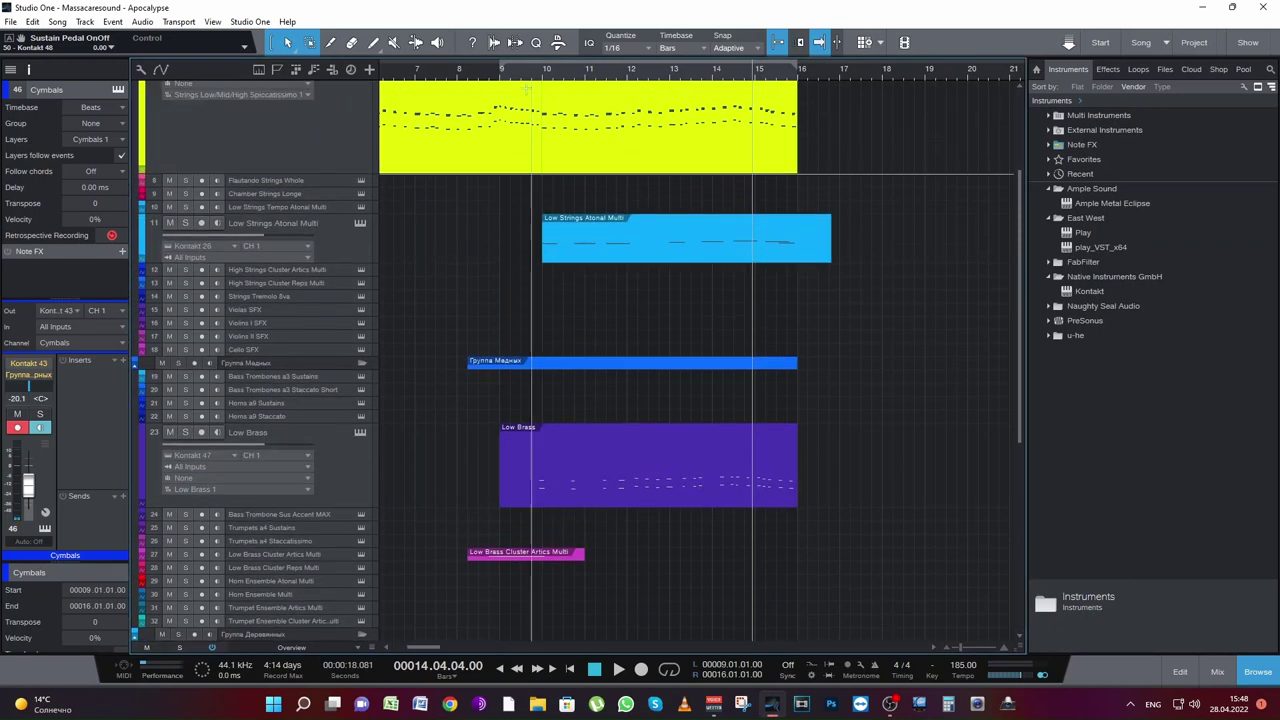
{"action": "left_click", "coordinate": [494, 77]}
{"action": "key", "text": "space"}
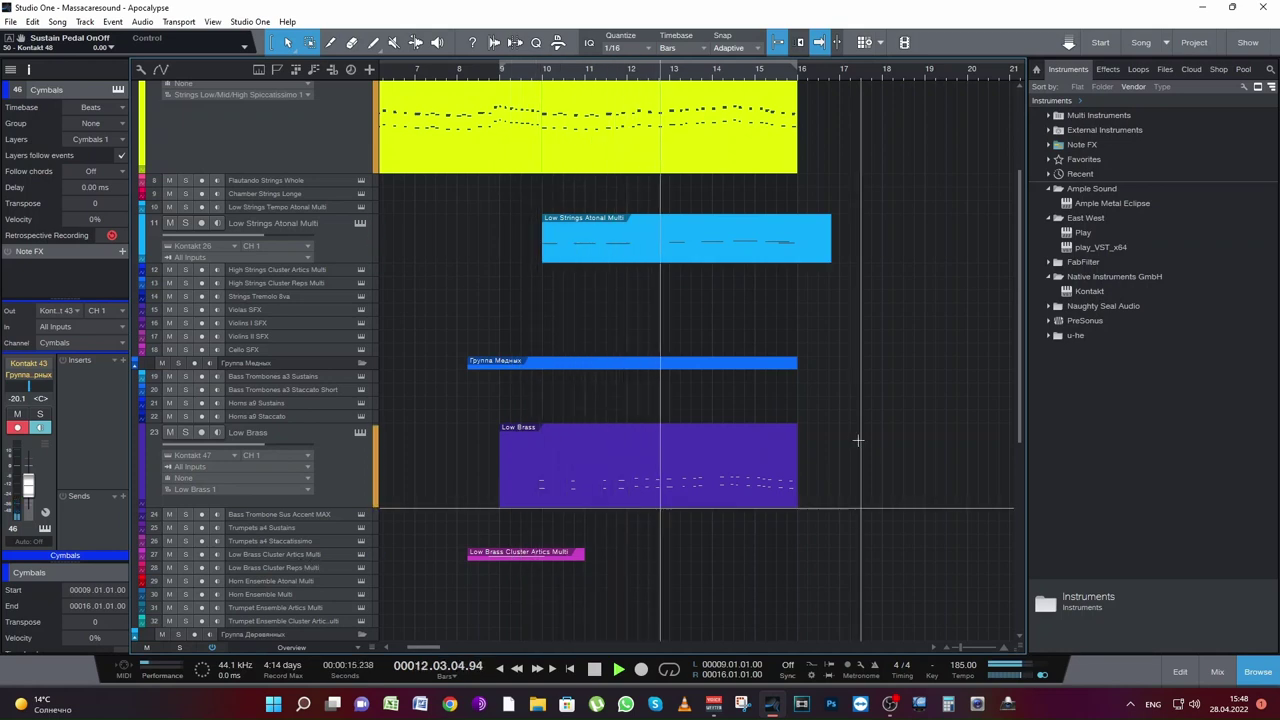
{"action": "scroll", "coordinate": [818, 412], "scroll_direction": "up", "scroll_amount": 2}
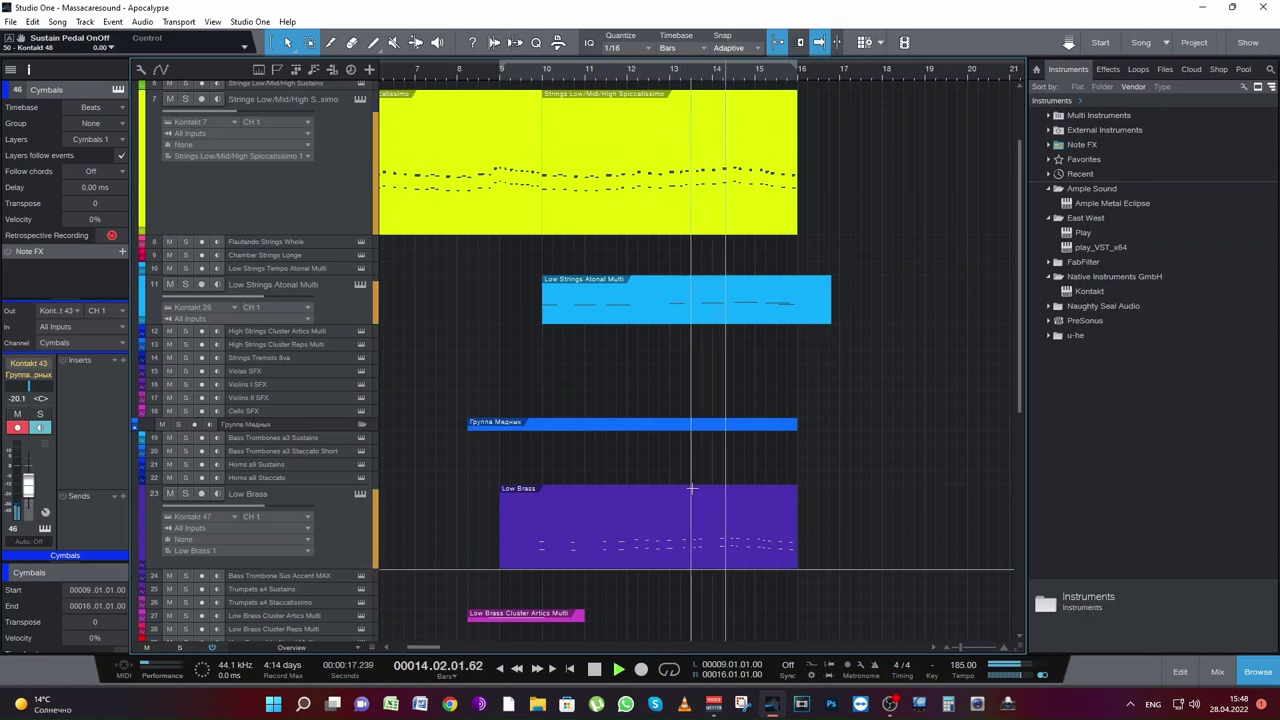
{"action": "key", "text": "space"}
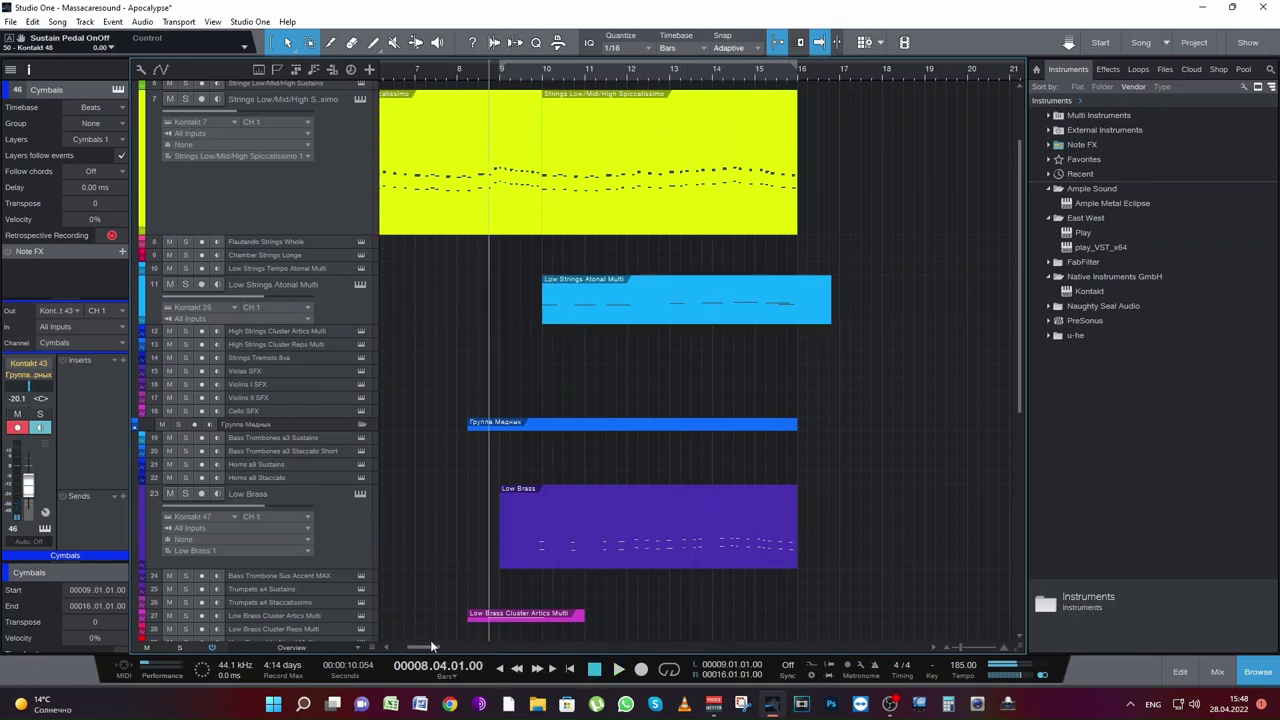
Step: Try out the Bass Trombones and Horns tracks, then select Bass Trombones a3 Staccato Short and play from 8.04.01.00
{"action": "left_click_drag", "start_coordinate": [430, 646], "coordinate": [410, 646]}
{"action": "scroll", "coordinate": [815, 300], "scroll_direction": "up", "scroll_amount": 2}
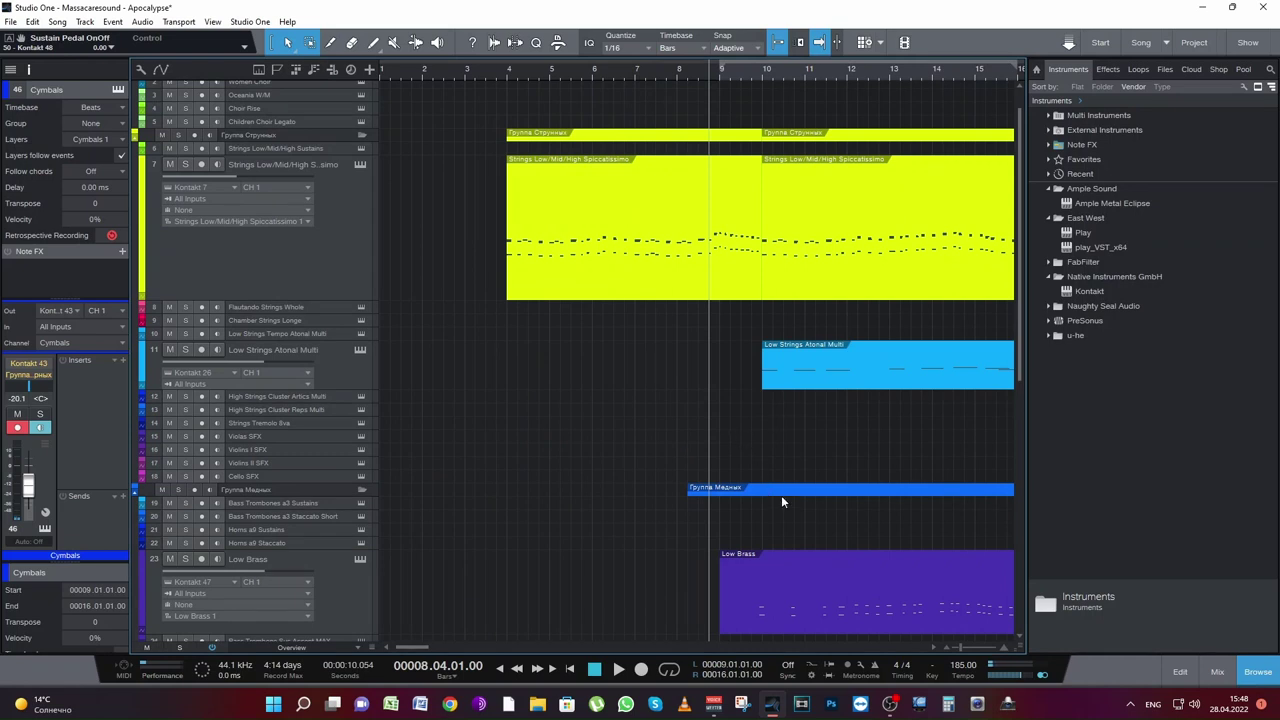
{"action": "left_click", "coordinate": [305, 503]}
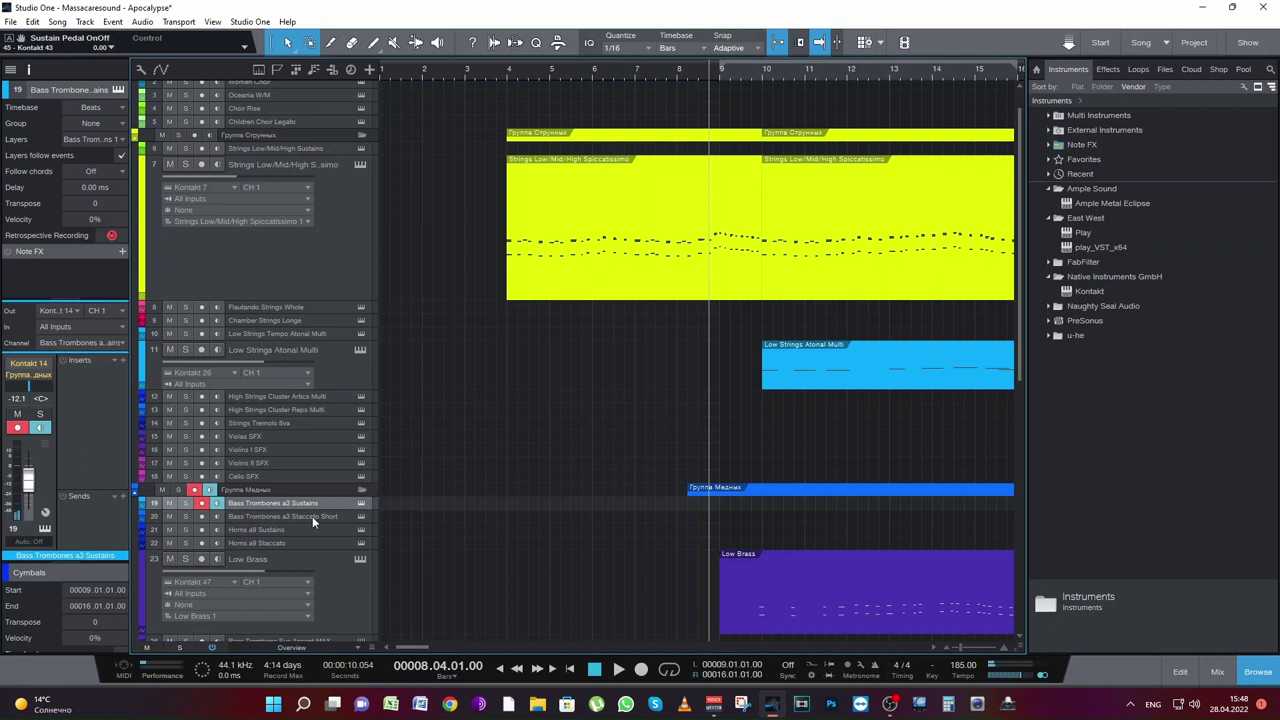
{"action": "left_click", "coordinate": [312, 516]}
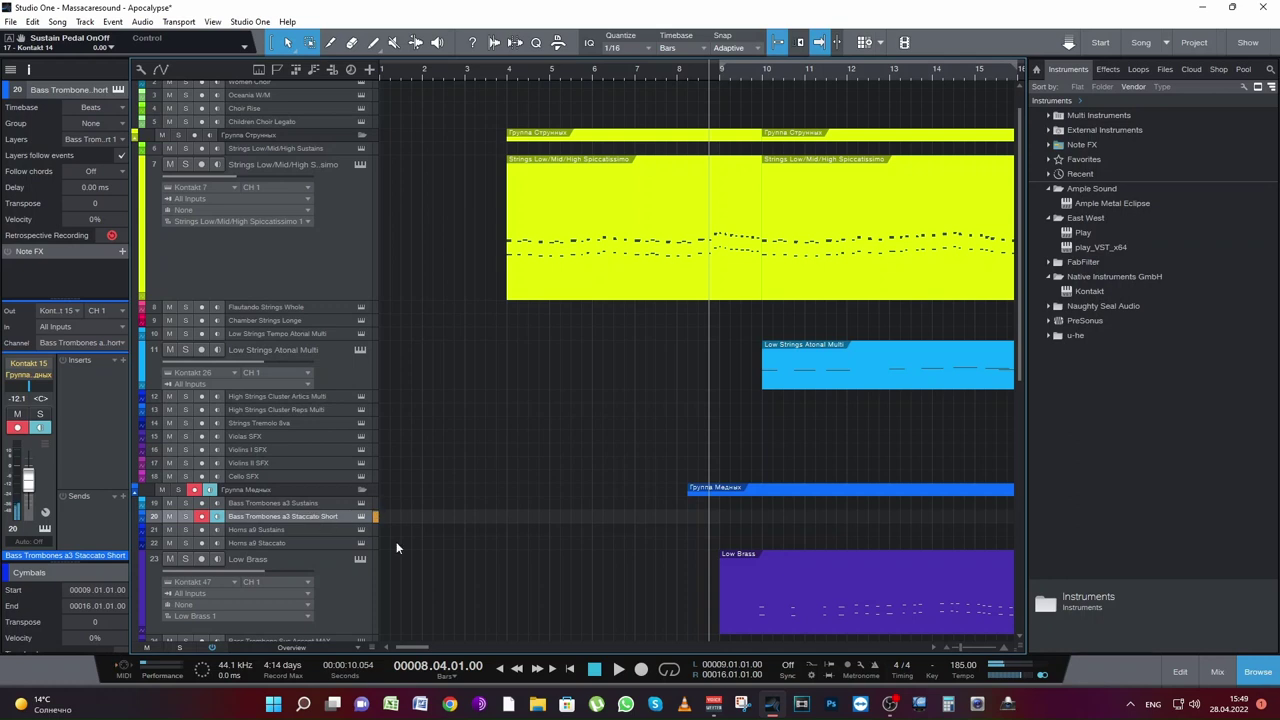
{"action": "left_click", "coordinate": [300, 543]}
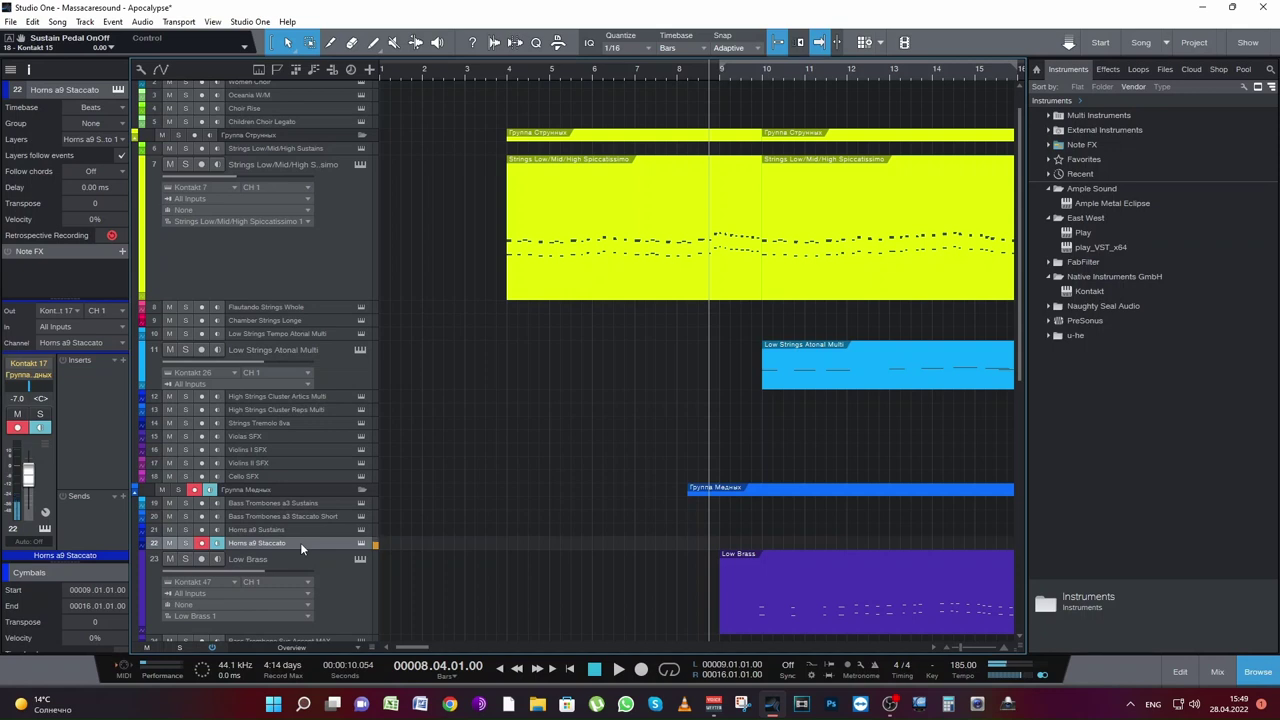
{"action": "left_click", "coordinate": [295, 527]}
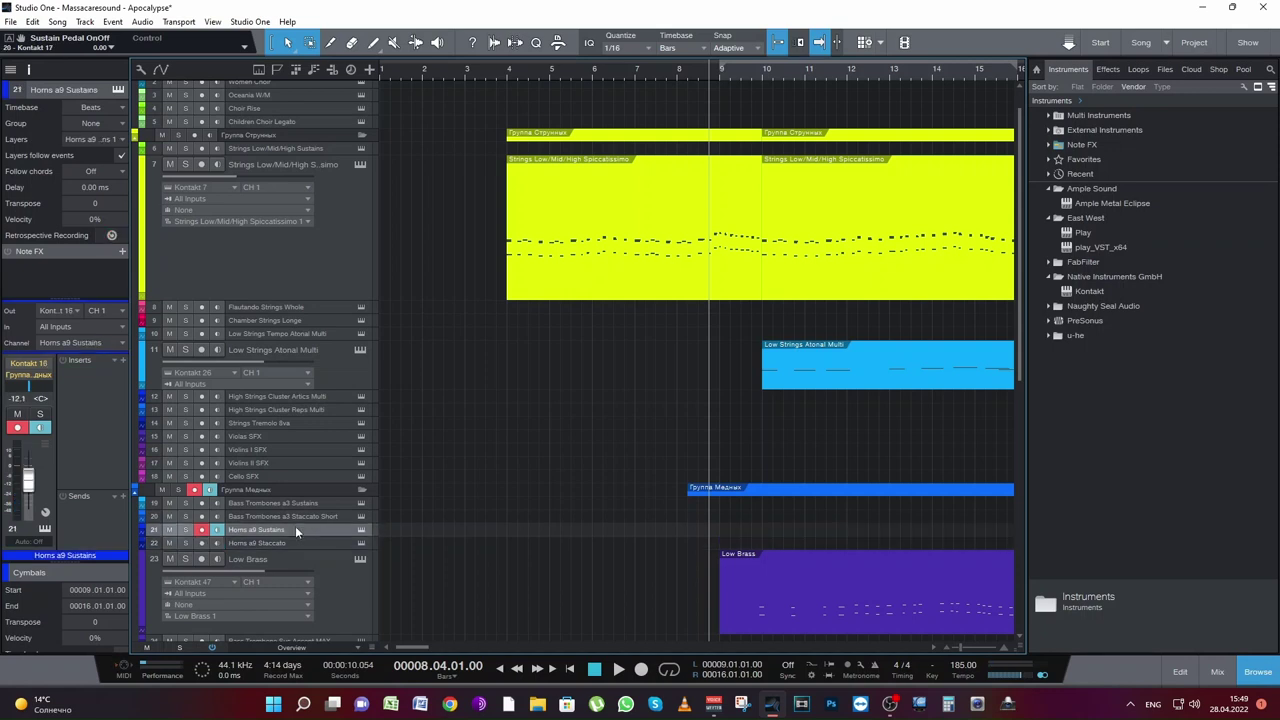
{"action": "left_click", "coordinate": [342, 518]}
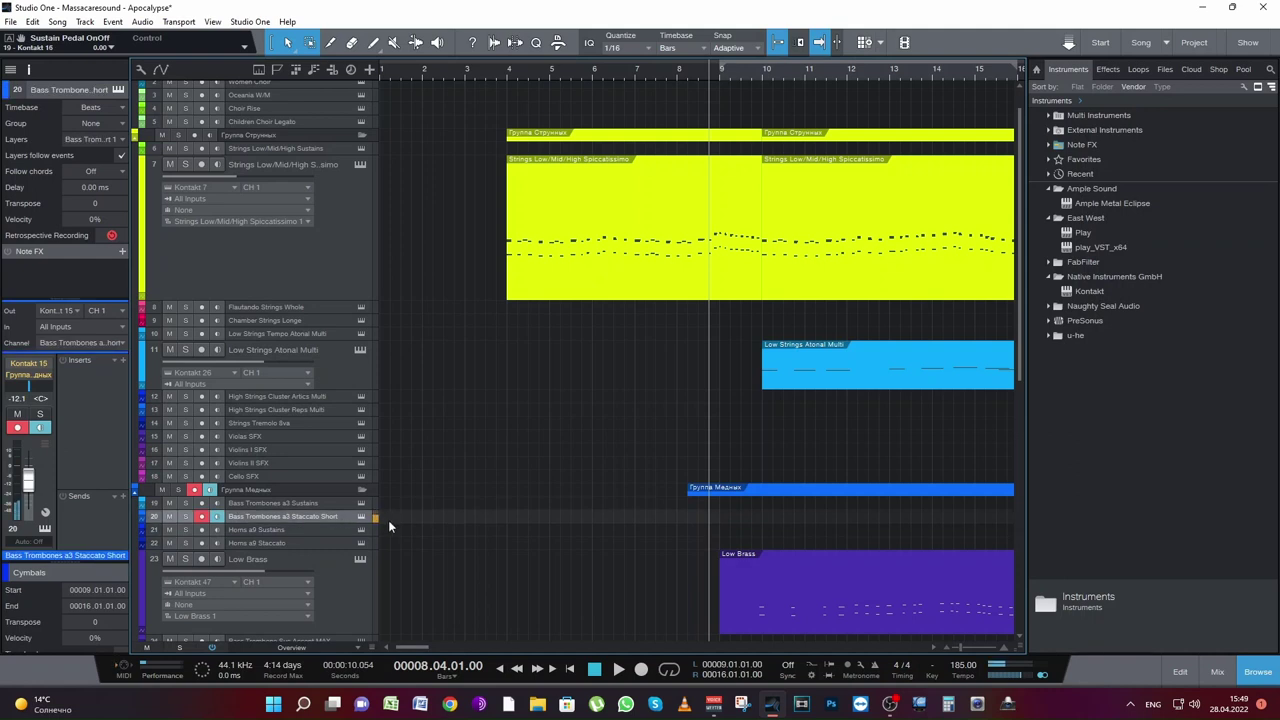
{"action": "key", "text": "space"}
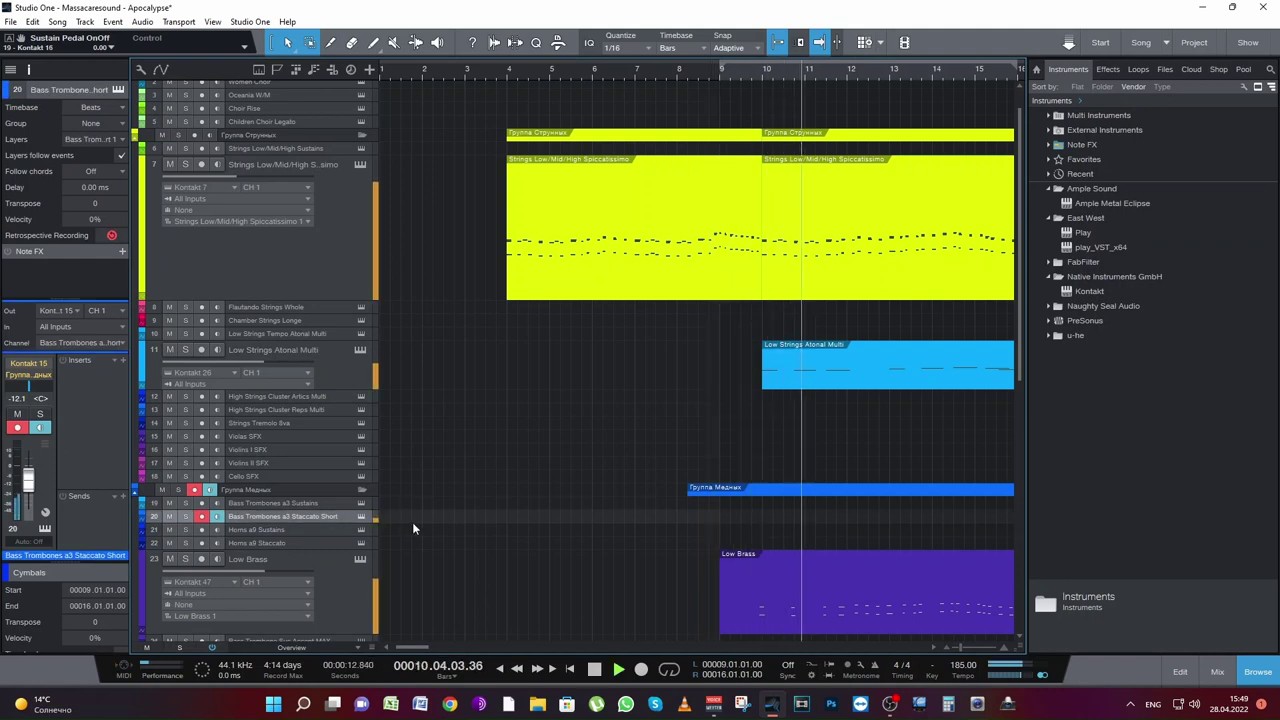
{"action": "key", "text": "space"}
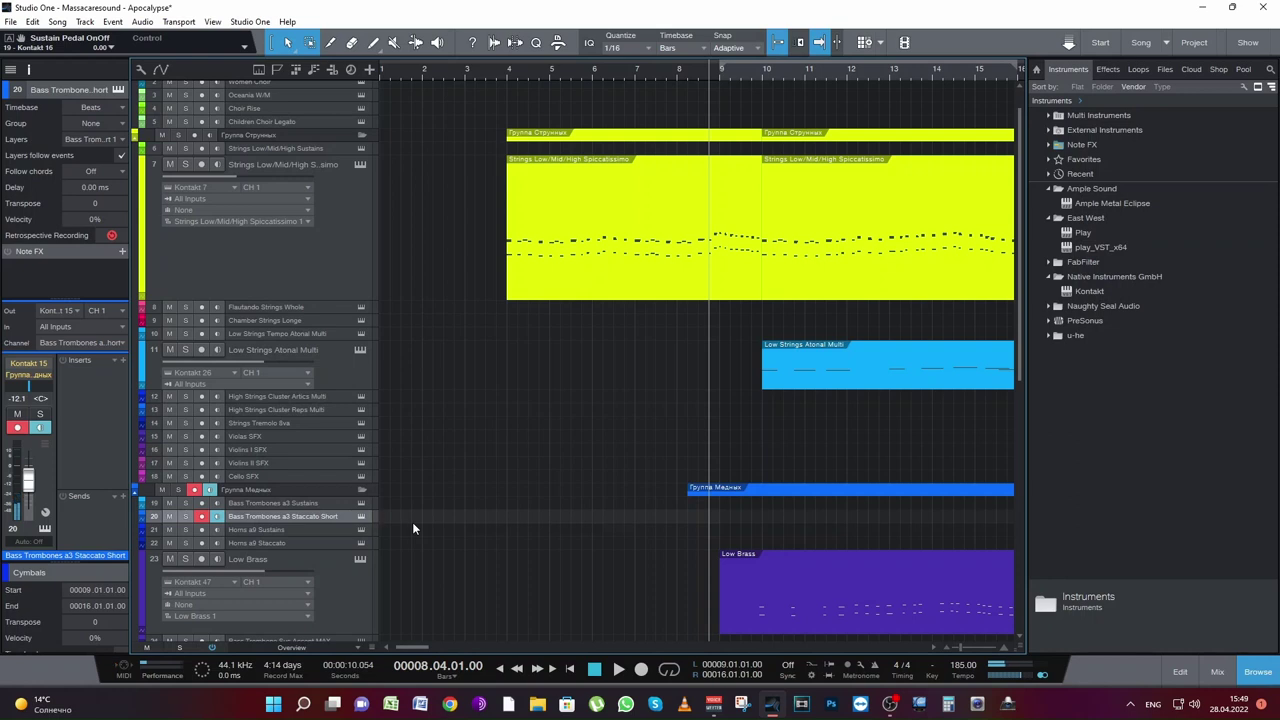
Step: Copy the Low Brass part onto the Bass Trombones a3 Staccato Short track, starting at bar 9
{"action": "left_click_drag", "start_coordinate": [770, 613], "coordinate": [778, 522]}
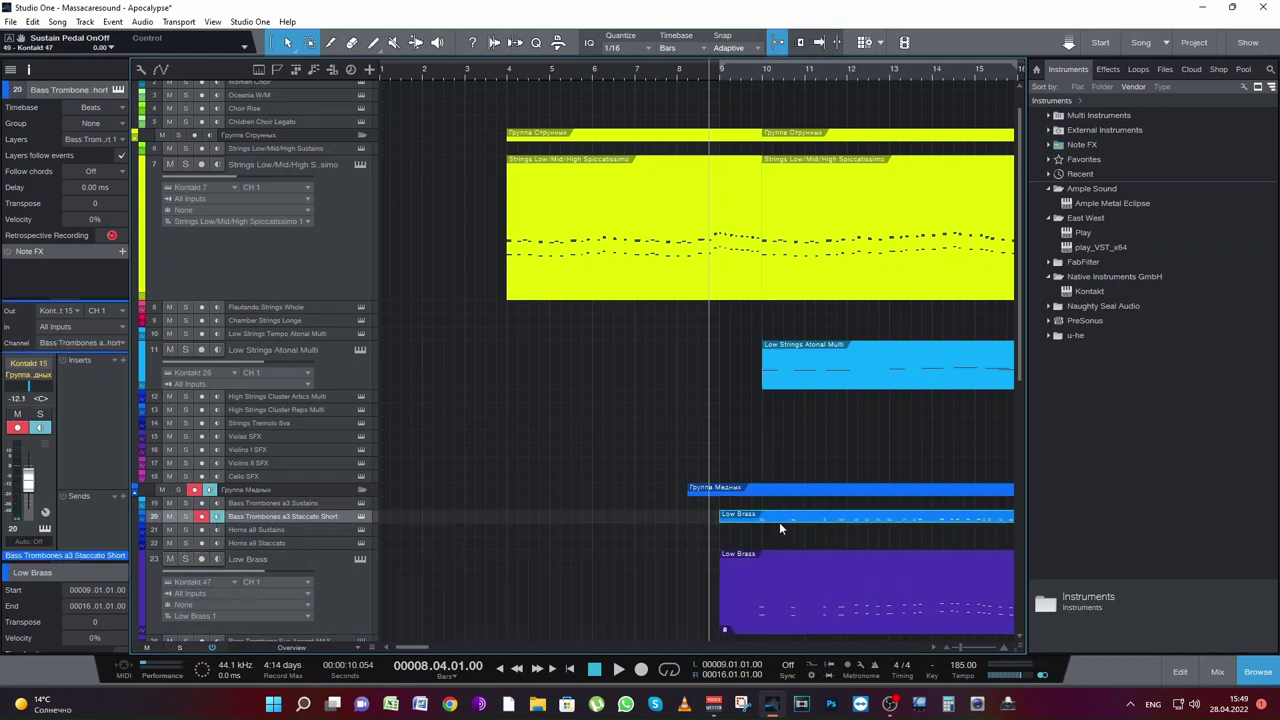
{"action": "left_click", "coordinate": [779, 522]}
{"action": "left_click", "coordinate": [762, 98]}
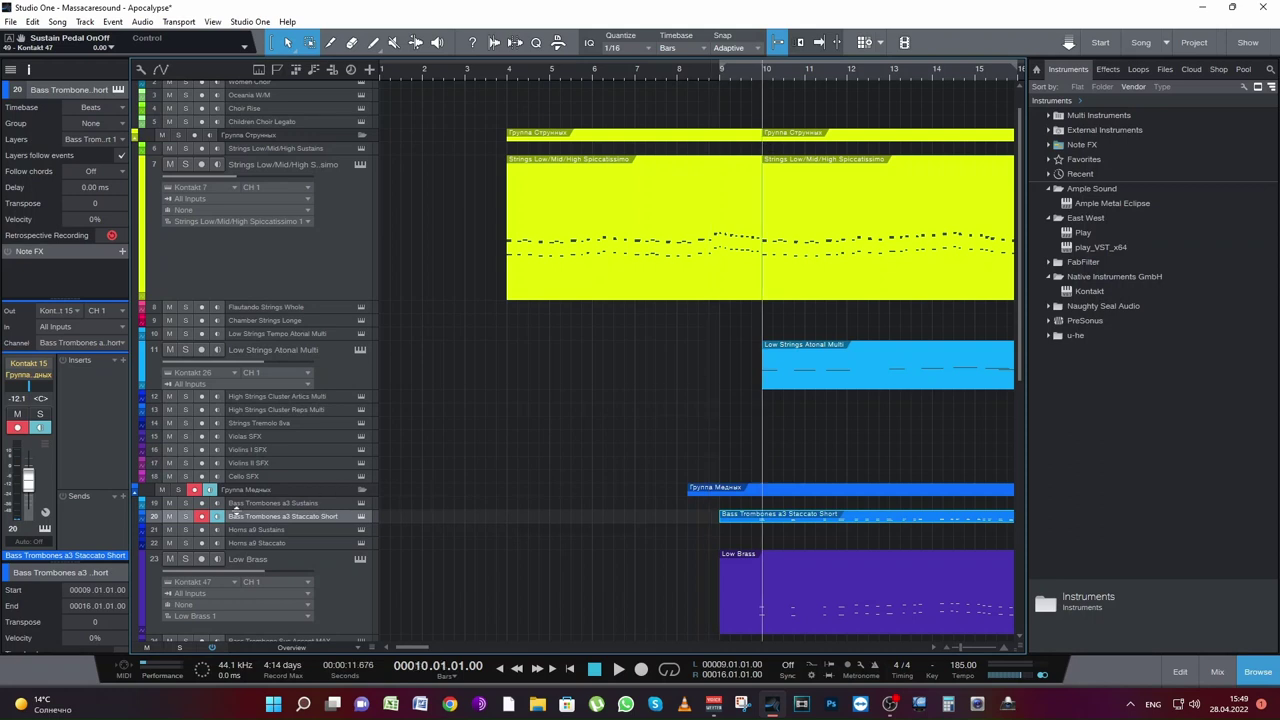
Step: Solo the copied bass trombone part and shift all its notes later so the first starts at 10.01.01.00, checking by playback
{"action": "double_click", "coordinate": [789, 519]}
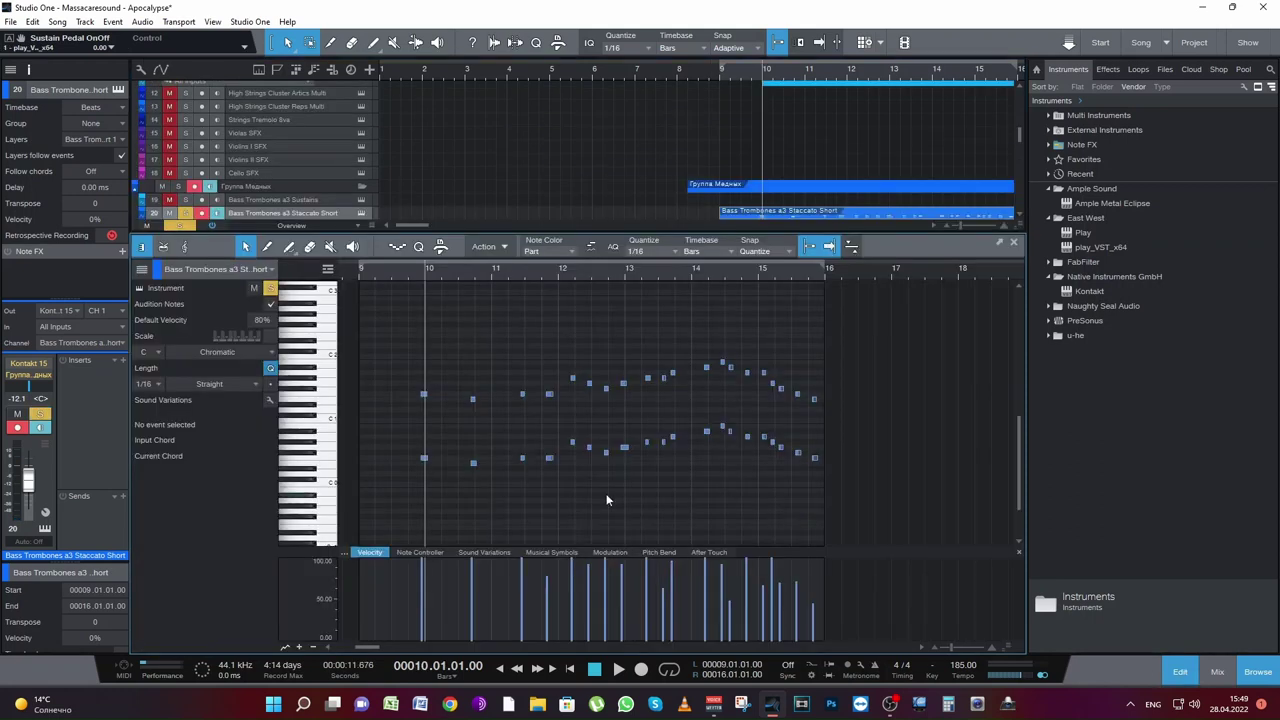
{"action": "left_click_drag", "start_coordinate": [604, 512], "coordinate": [362, 448]}
{"action": "key", "text": "ctrl+a"}
{"action": "key", "text": "space"}
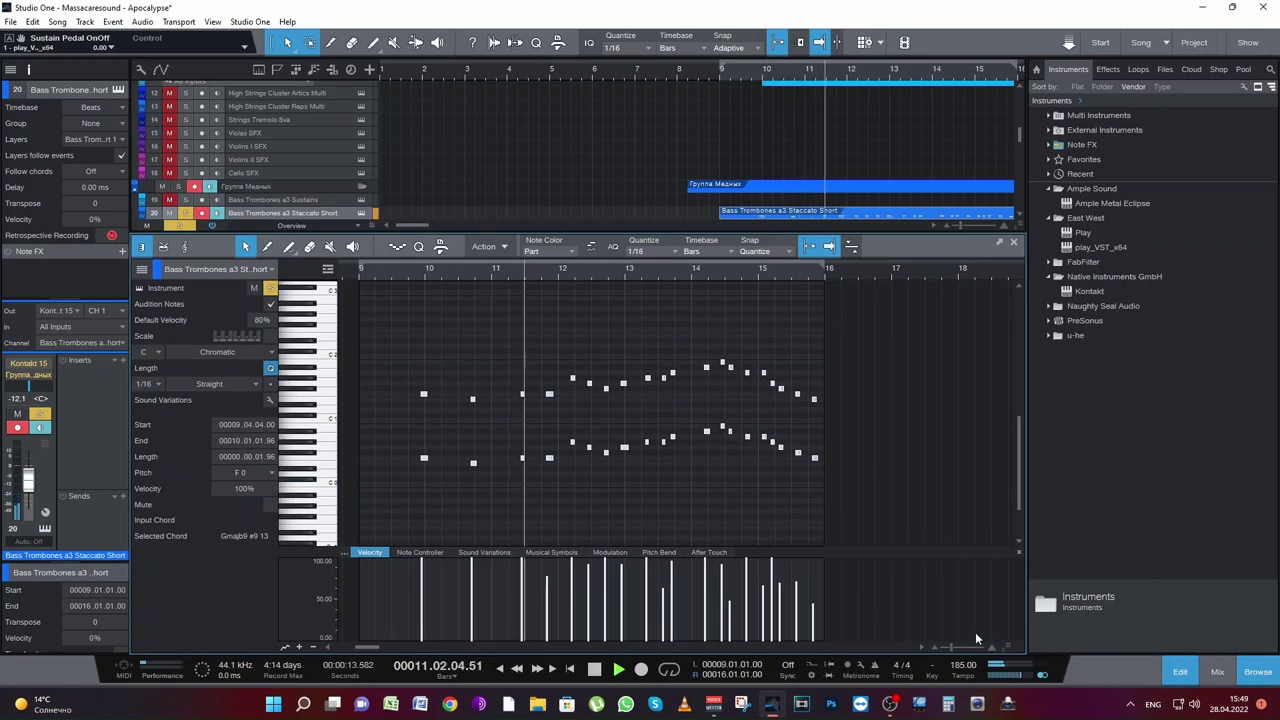
{"action": "left_click_drag", "start_coordinate": [940, 647], "coordinate": [952, 646]}
{"action": "key", "text": "space"}
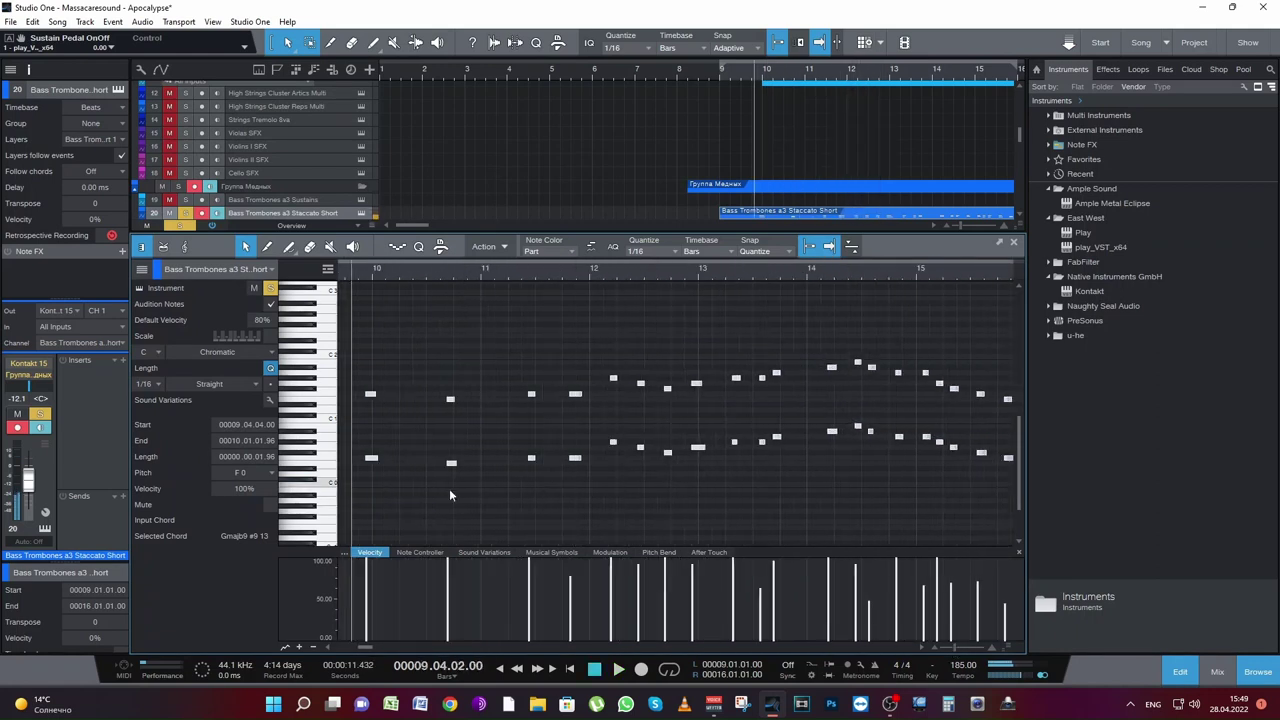
{"action": "left_click_drag", "start_coordinate": [373, 463], "coordinate": [380, 463]}
{"action": "key", "text": "space"}
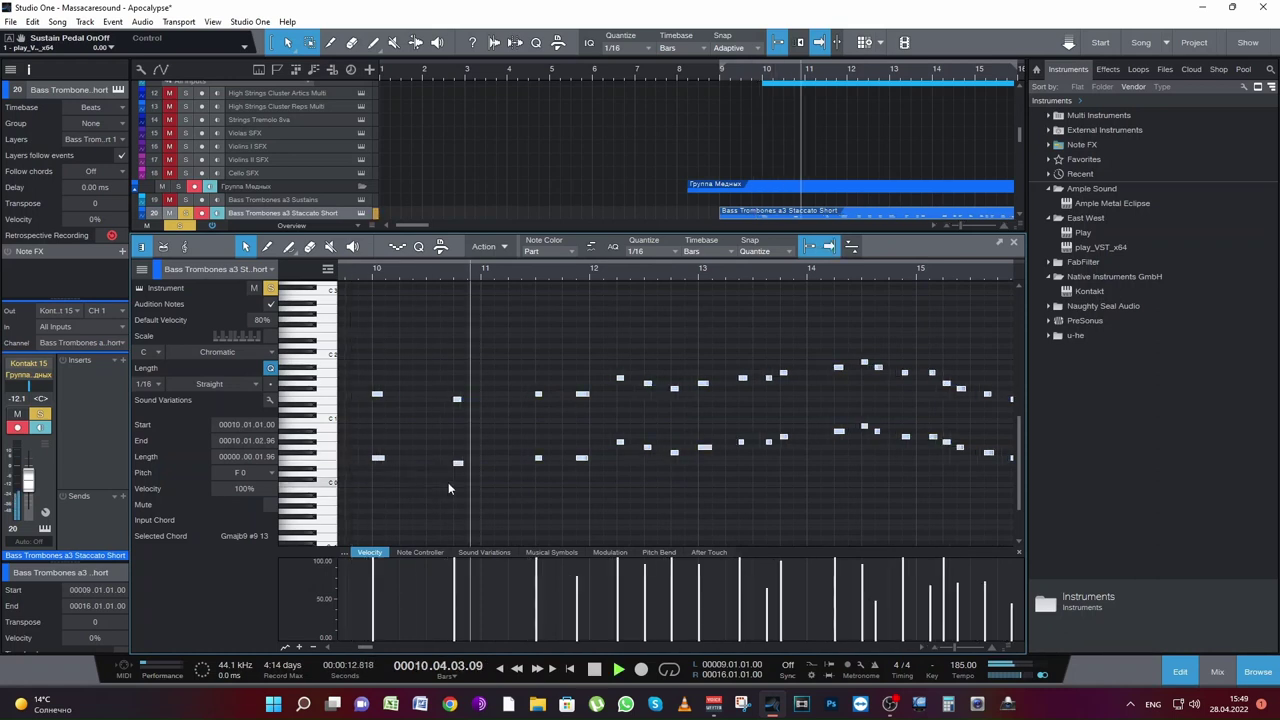
{"action": "left_click_drag", "start_coordinate": [948, 647], "coordinate": [933, 646]}
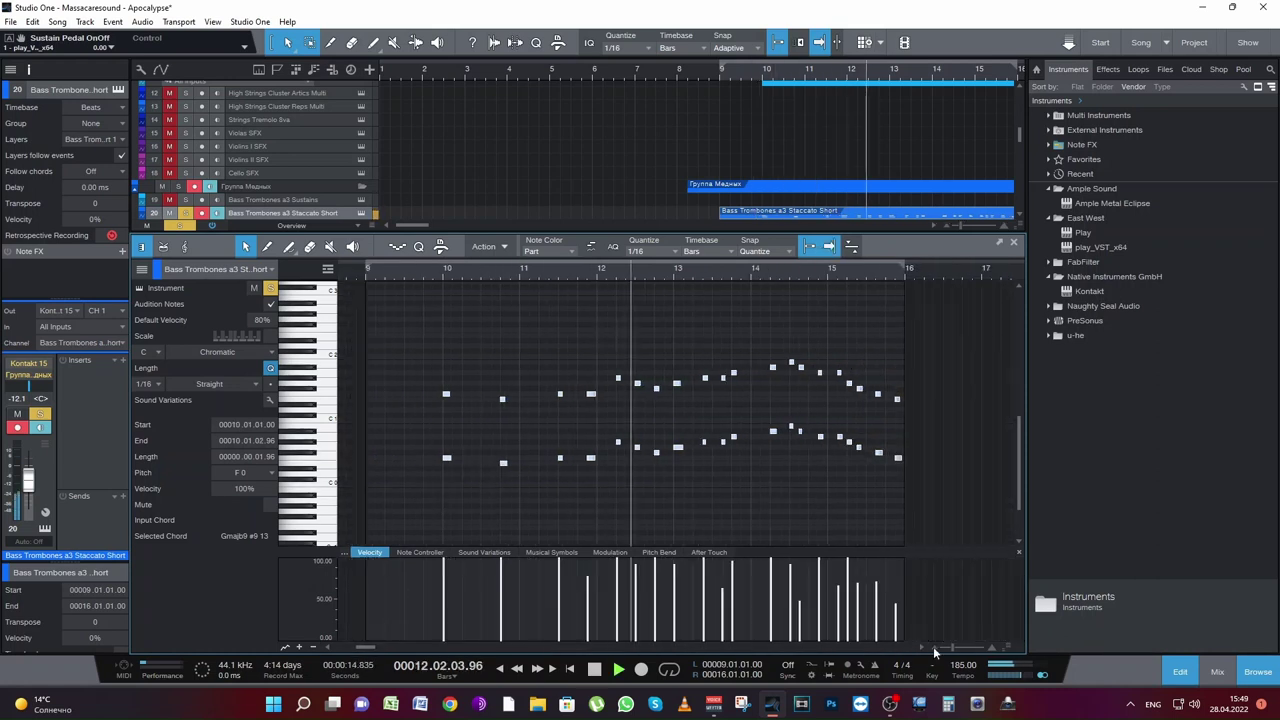
{"action": "key", "text": "space"}
Step: Unsolo Bass Trombones a3 Staccato Short and set its volume to -10.2 dB while playing the arrangement
{"action": "key", "text": "space"}
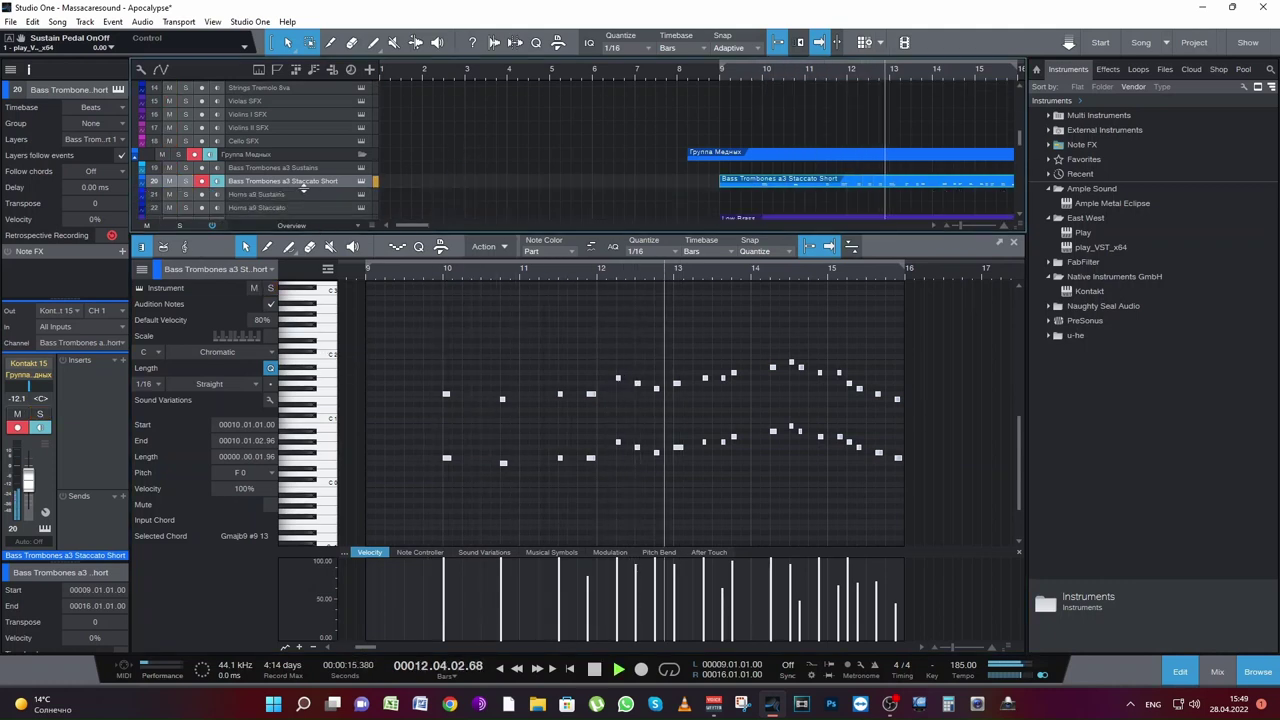
{"action": "key", "text": "space"}
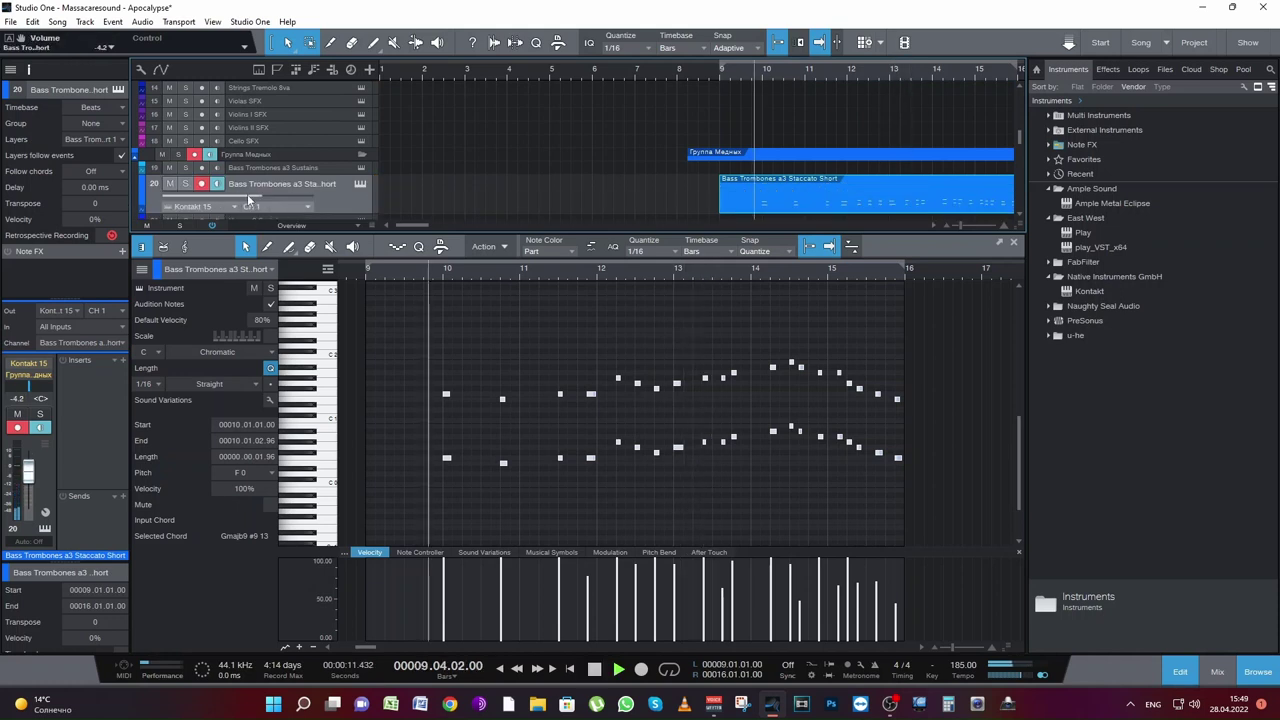
{"action": "key", "text": "space"}
{"action": "left_click_drag", "start_coordinate": [248, 200], "coordinate": [227, 203]}
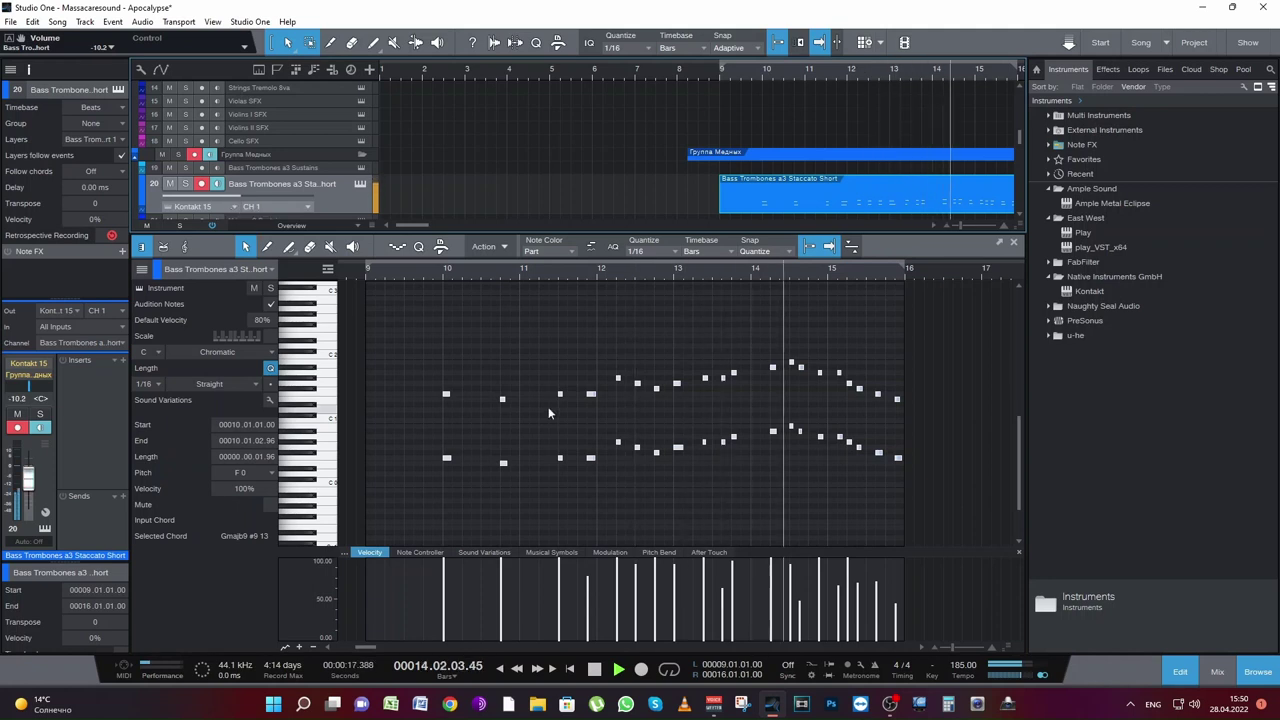
{"action": "key", "text": "space"}
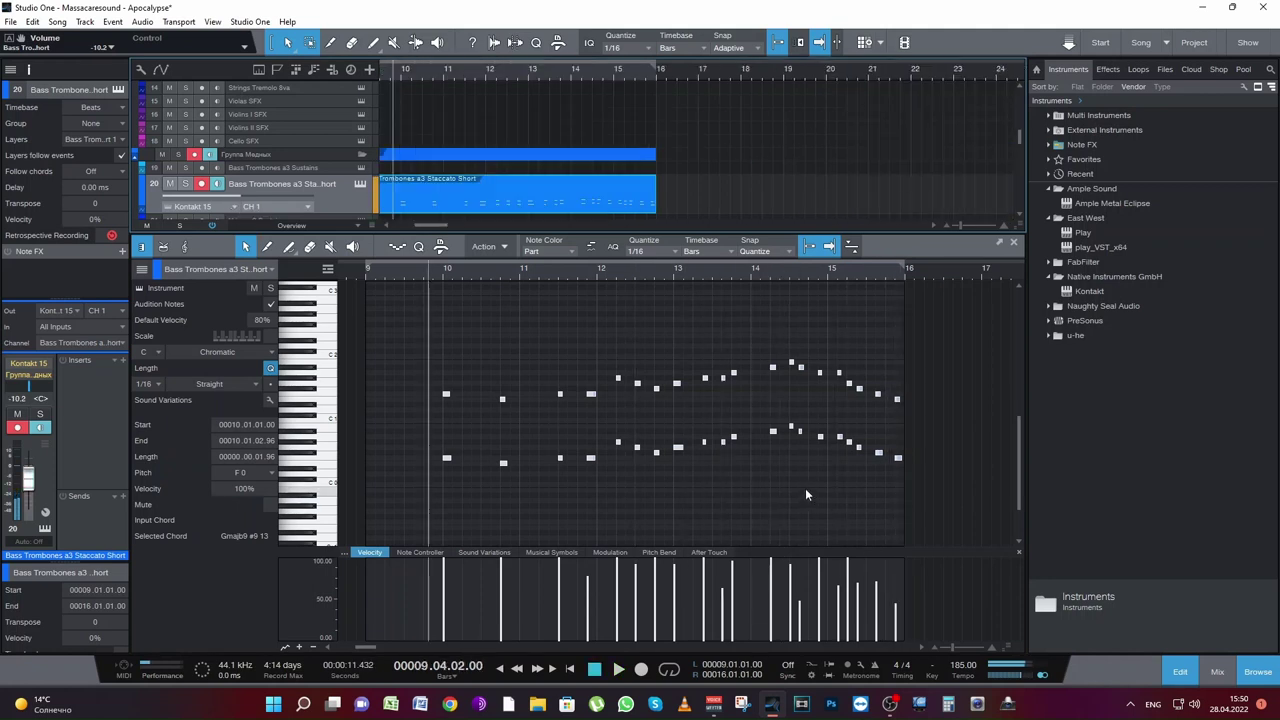
Step: Play the bass trombone ending from 14.04.04.00 and examine its bar 15 notes
{"action": "left_click", "coordinate": [828, 272]}
{"action": "key", "text": "space"}
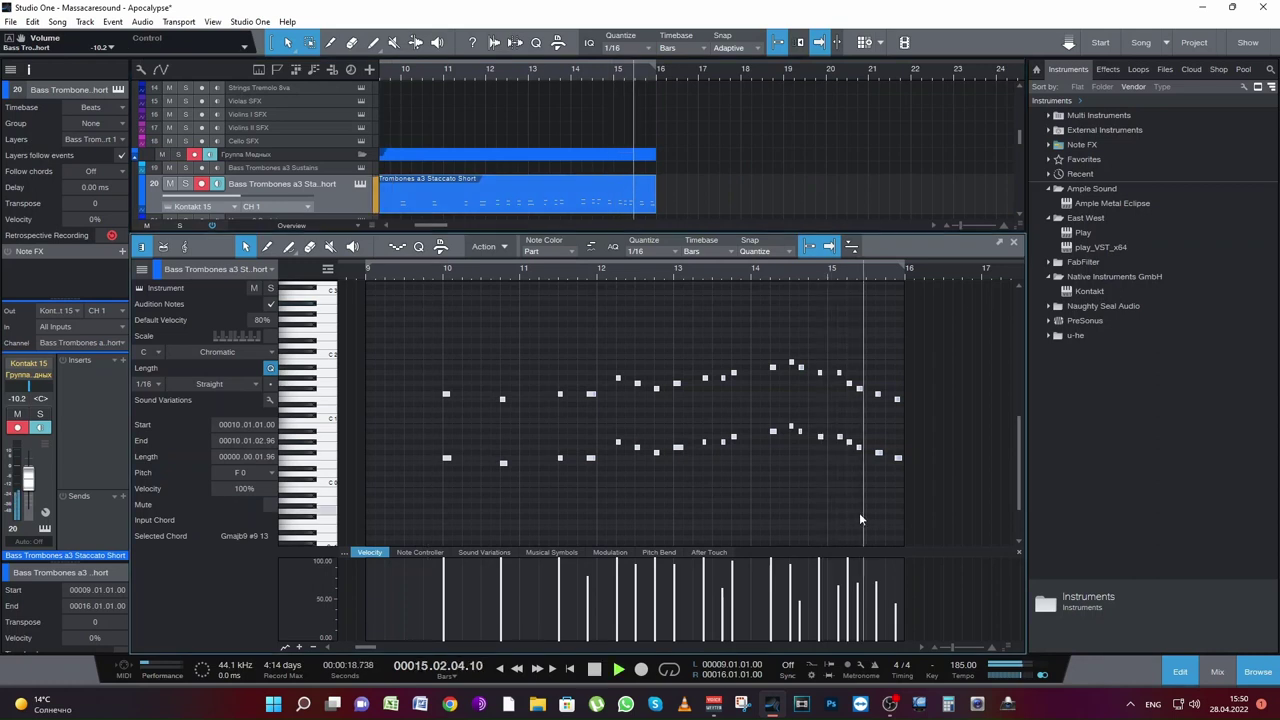
{"action": "key", "text": "space"}
{"action": "key", "text": "space"}
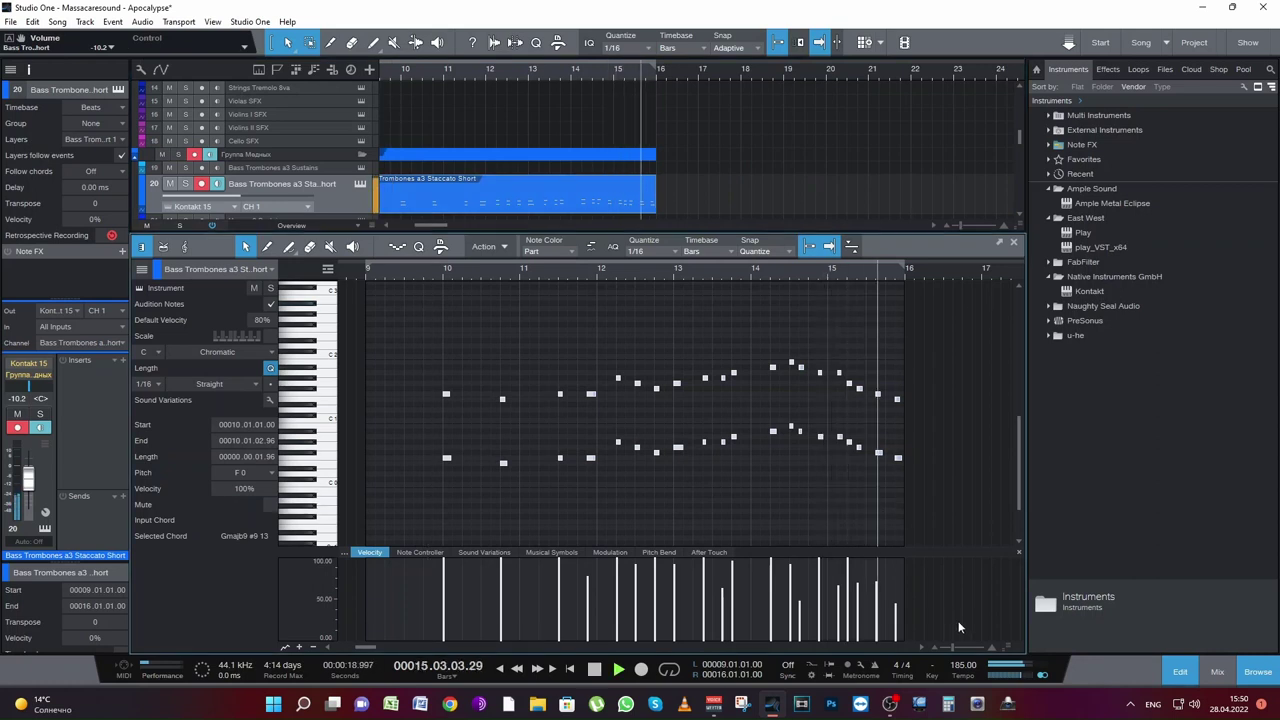
{"action": "key", "text": "space"}
{"action": "left_click_drag", "start_coordinate": [952, 646], "coordinate": [954, 648]}
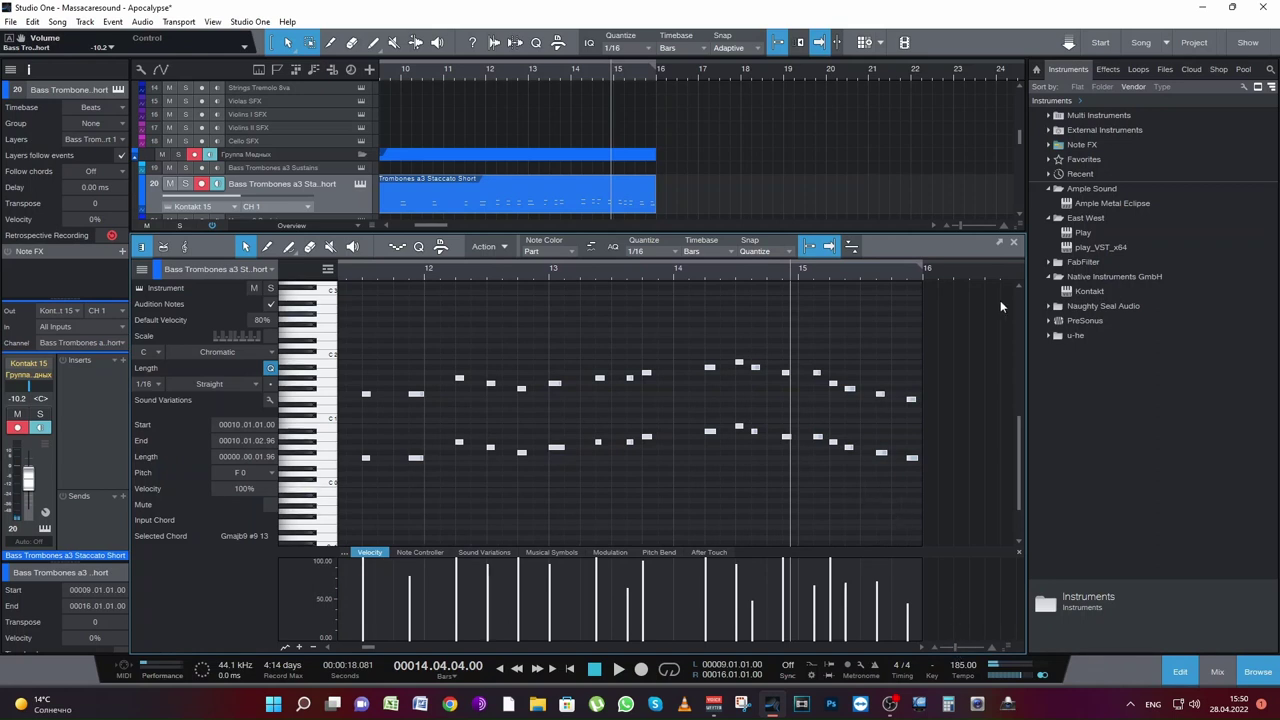
Step: Close the bass trombone part, save the song and place the playhead at 8.03.01.00
{"action": "left_click", "coordinate": [1014, 245]}
{"action": "key", "text": "ctrl+s"}
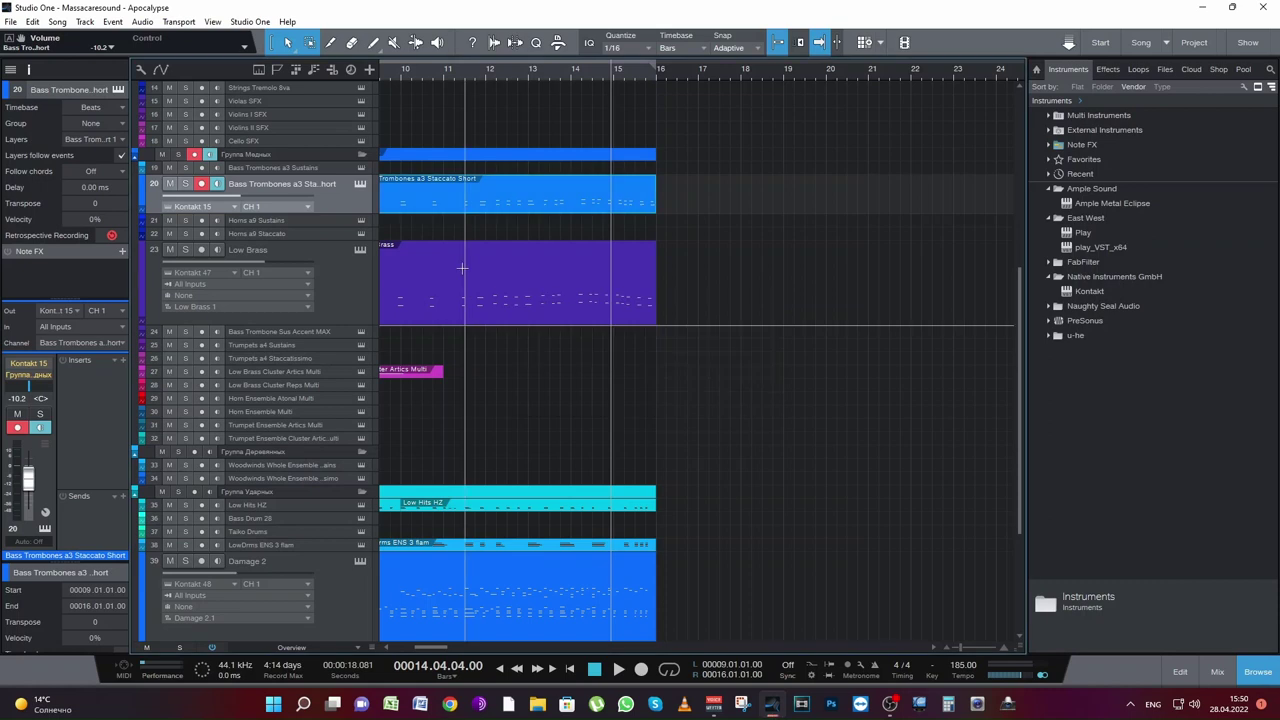
{"action": "scroll", "coordinate": [480, 278], "scroll_direction": "down", "scroll_amount": 2}
{"action": "scroll", "coordinate": [437, 648], "scroll_direction": "left", "scroll_amount": 3}
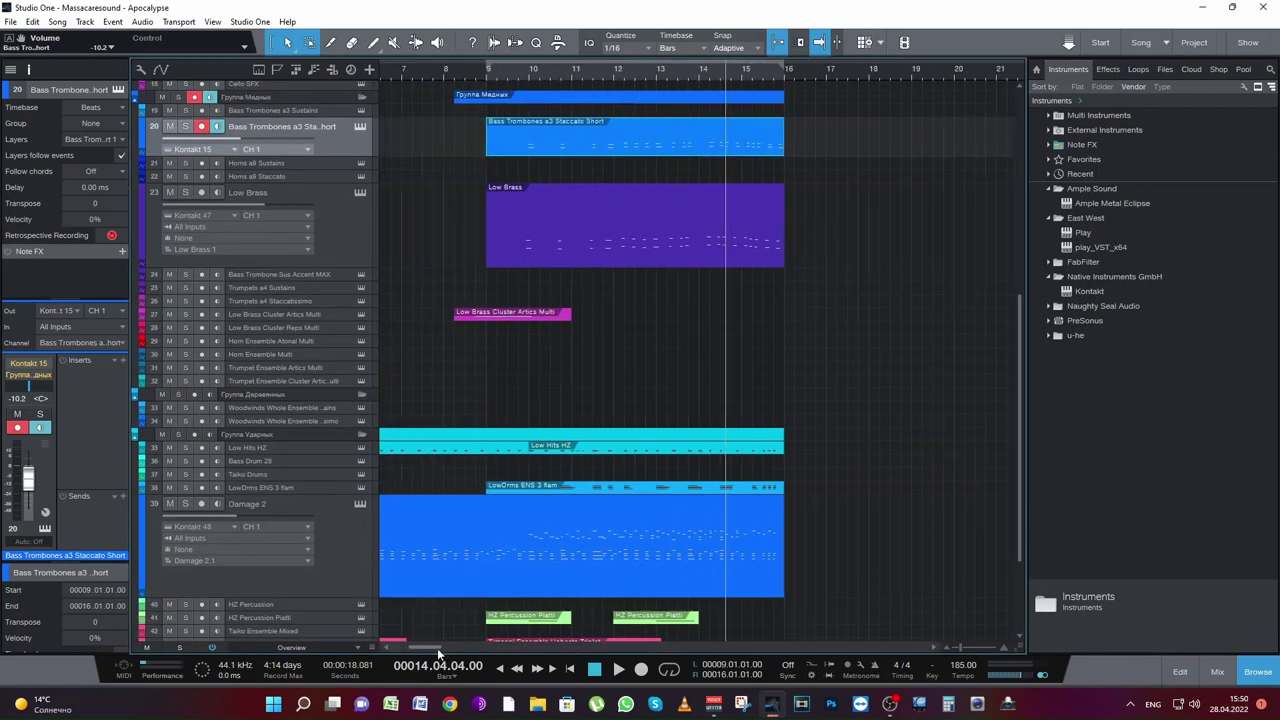
{"action": "left_click", "coordinate": [502, 76]}
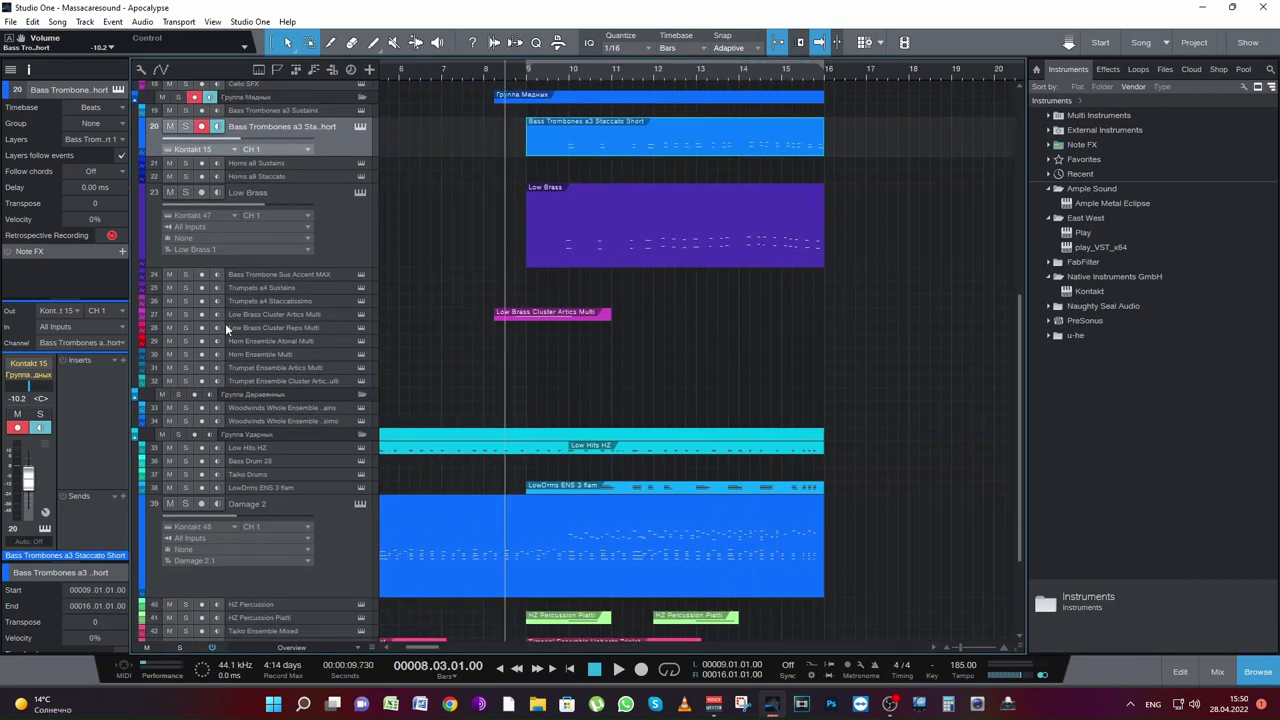
Step: Audition Low Brass Cluster Artics Multi in solo, return to the full arrangement, expand that track and save the song
{"action": "left_click", "coordinate": [185, 315]}
{"action": "key", "text": "space"}
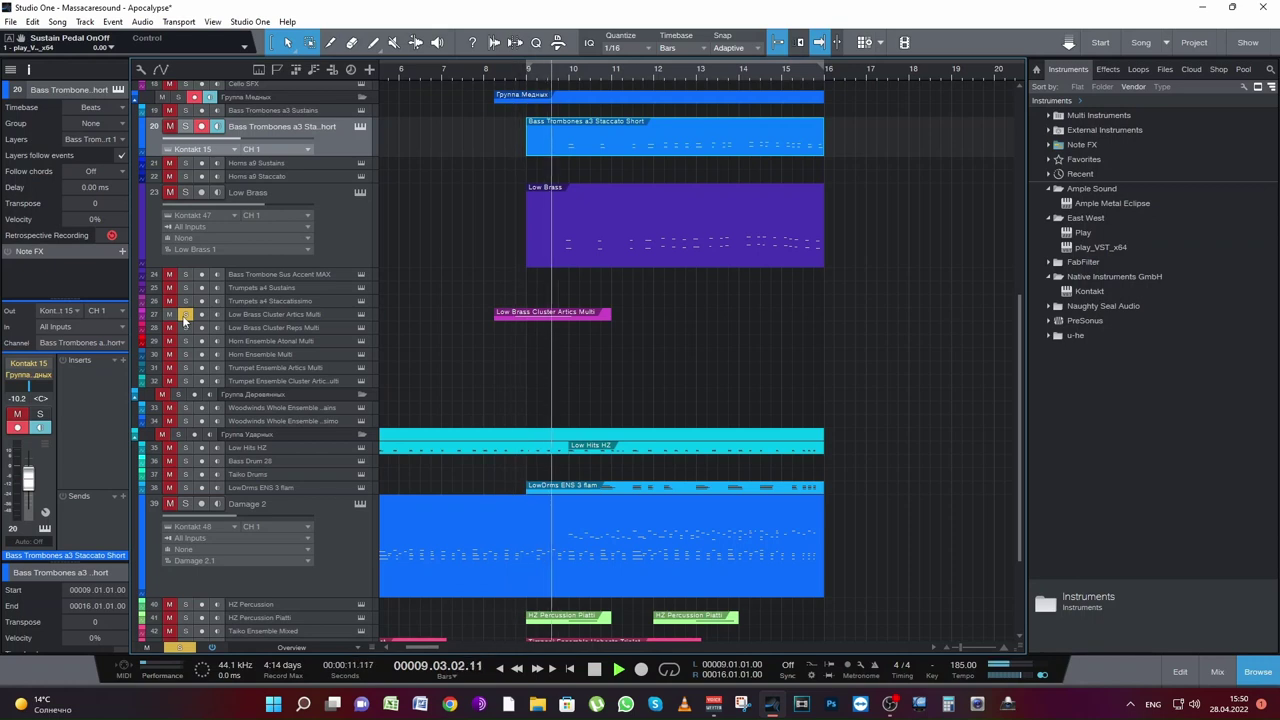
{"action": "left_click", "coordinate": [185, 315]}
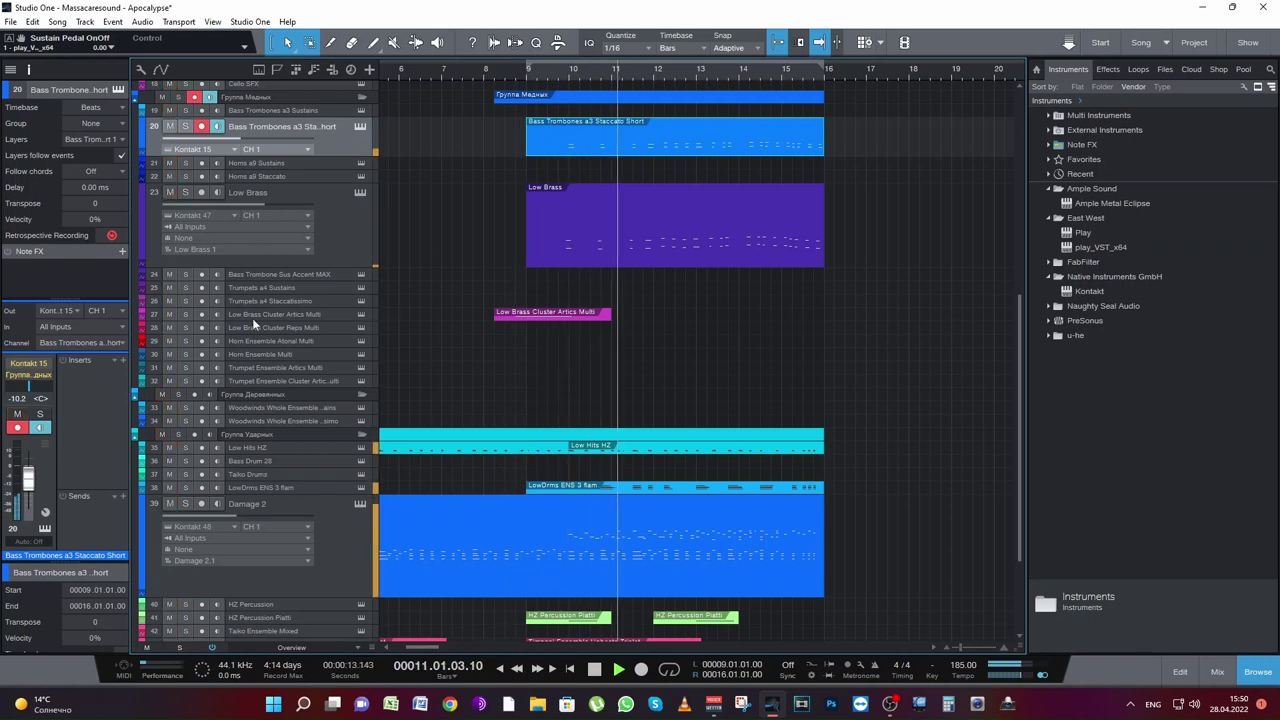
{"action": "double_click", "coordinate": [252, 318]}
{"action": "key", "text": "ctrl+s"}
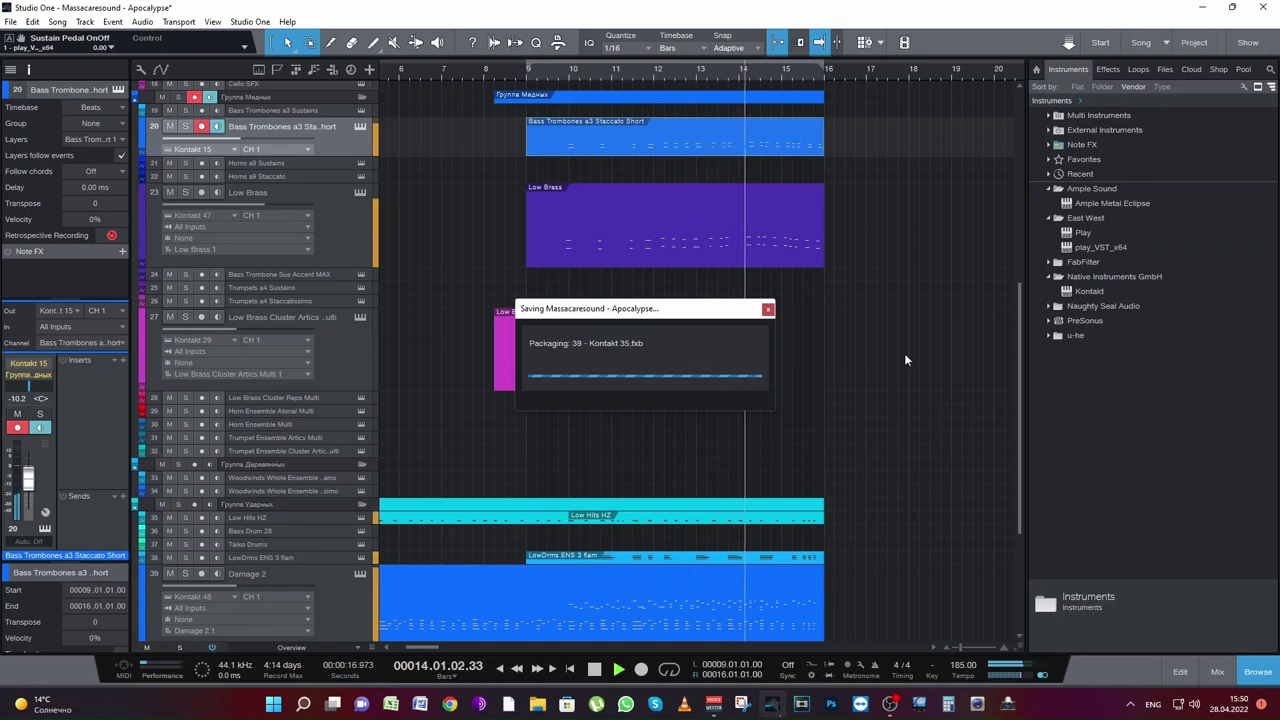
Step: Place the playhead at 12.04.01.00 and open the Strings Low/Mid/High Spiccatissimo part starting at bar 10 for note editing
{"action": "scroll", "coordinate": [904, 353], "scroll_direction": "up", "scroll_amount": 8}
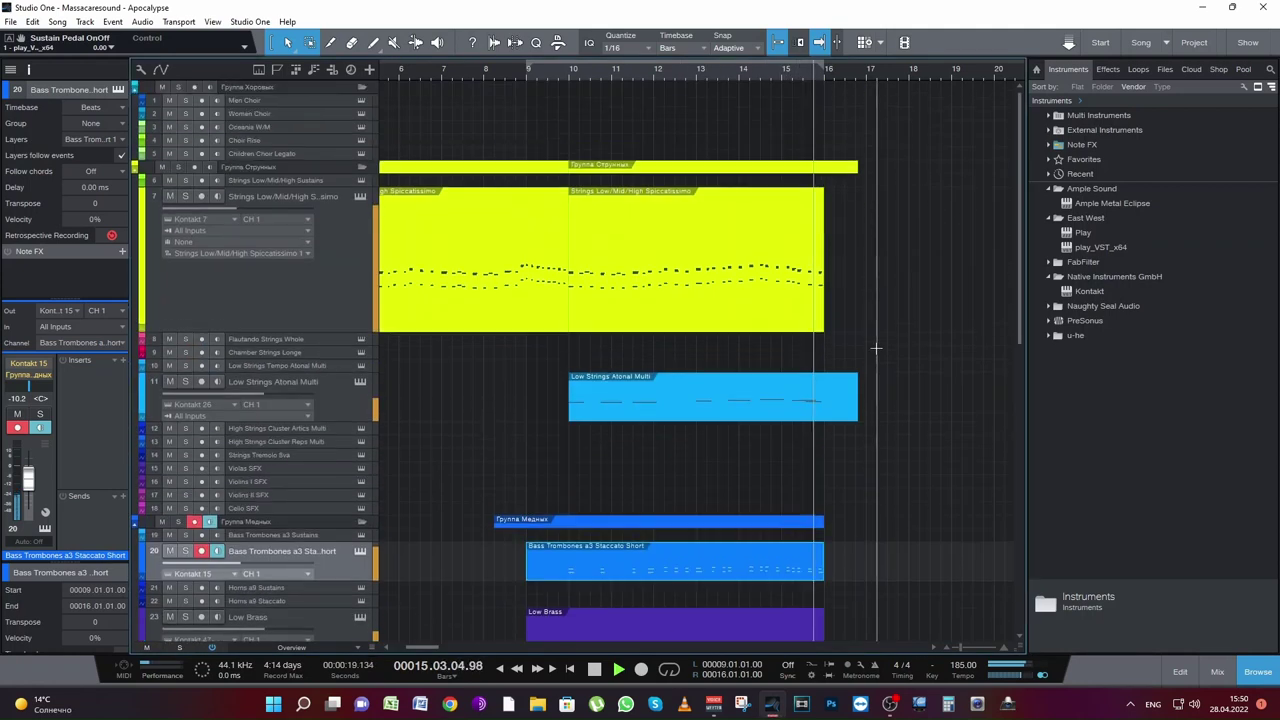
{"action": "key", "text": "space"}
{"action": "left_click", "coordinate": [684, 74]}
{"action": "double_click", "coordinate": [698, 294]}
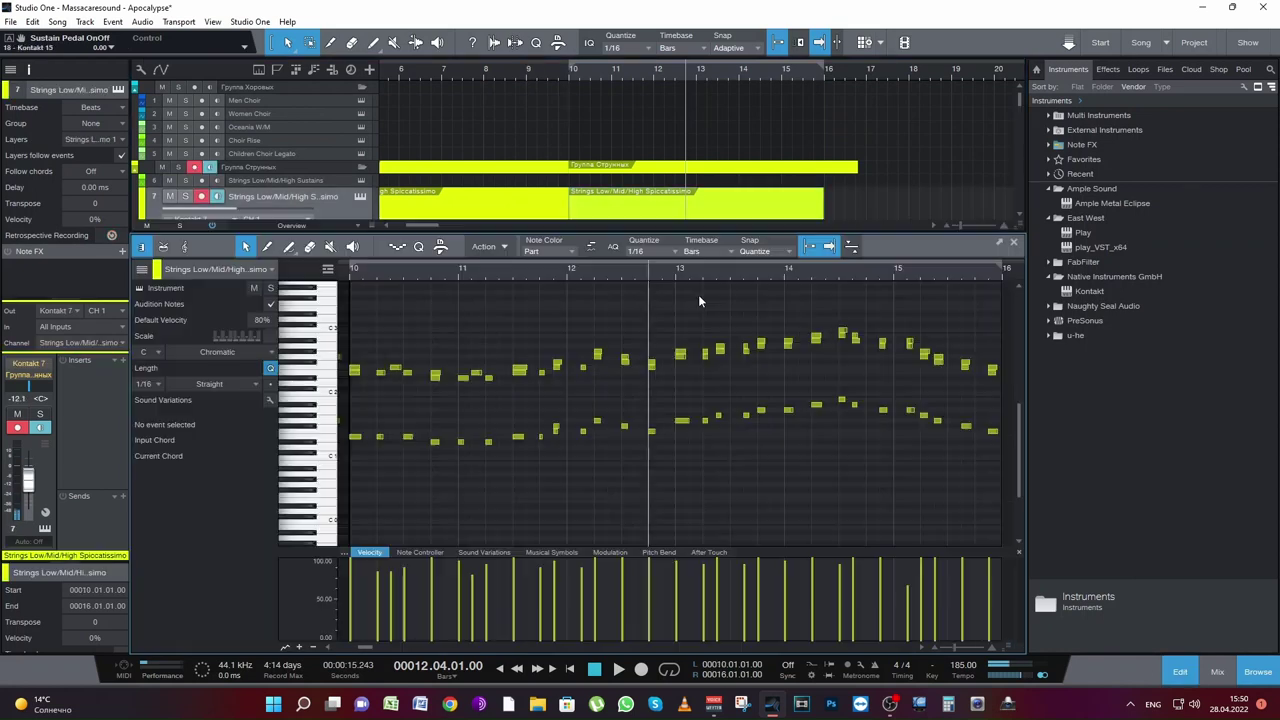
{"action": "key", "text": "space"}
{"action": "key", "text": "space"}
{"action": "scroll", "coordinate": [691, 378], "scroll_direction": "up", "scroll_amount": 2}
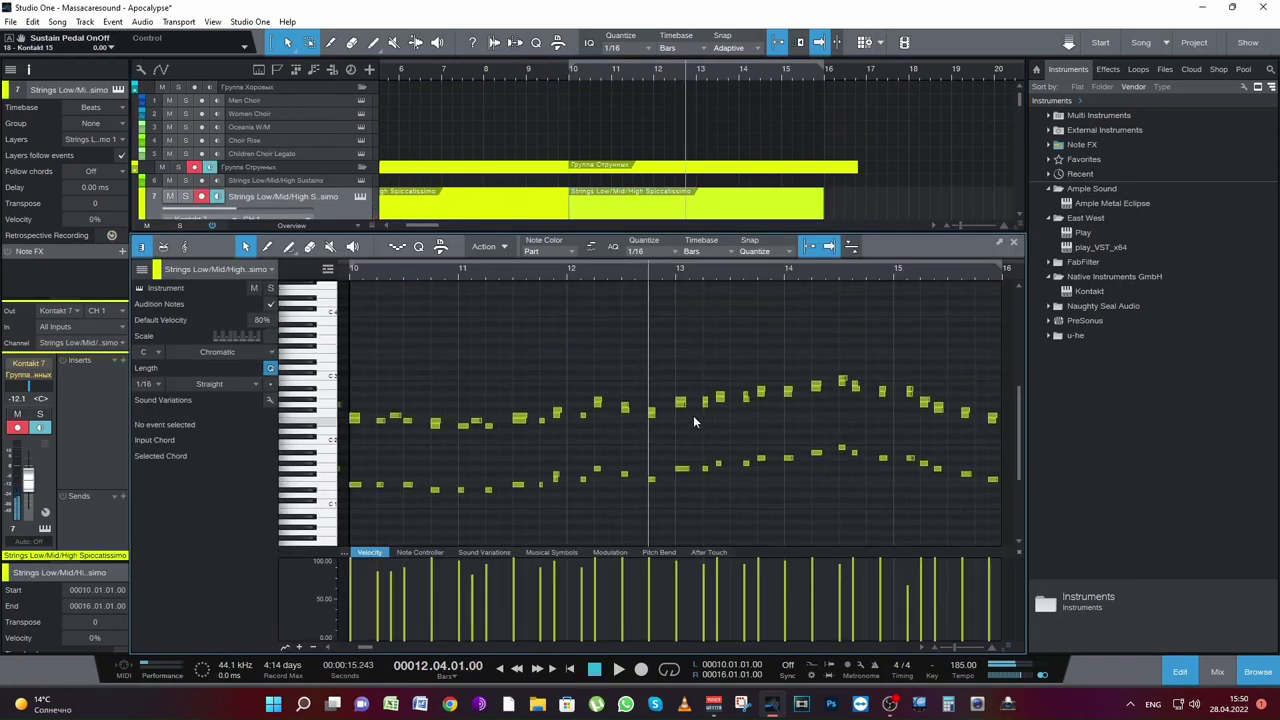
Step: Copy the upper string notes from bar 13 to the end one octave higher, starting at G3, and audition them
{"action": "left_click_drag", "start_coordinate": [681, 432], "coordinate": [1028, 378]}
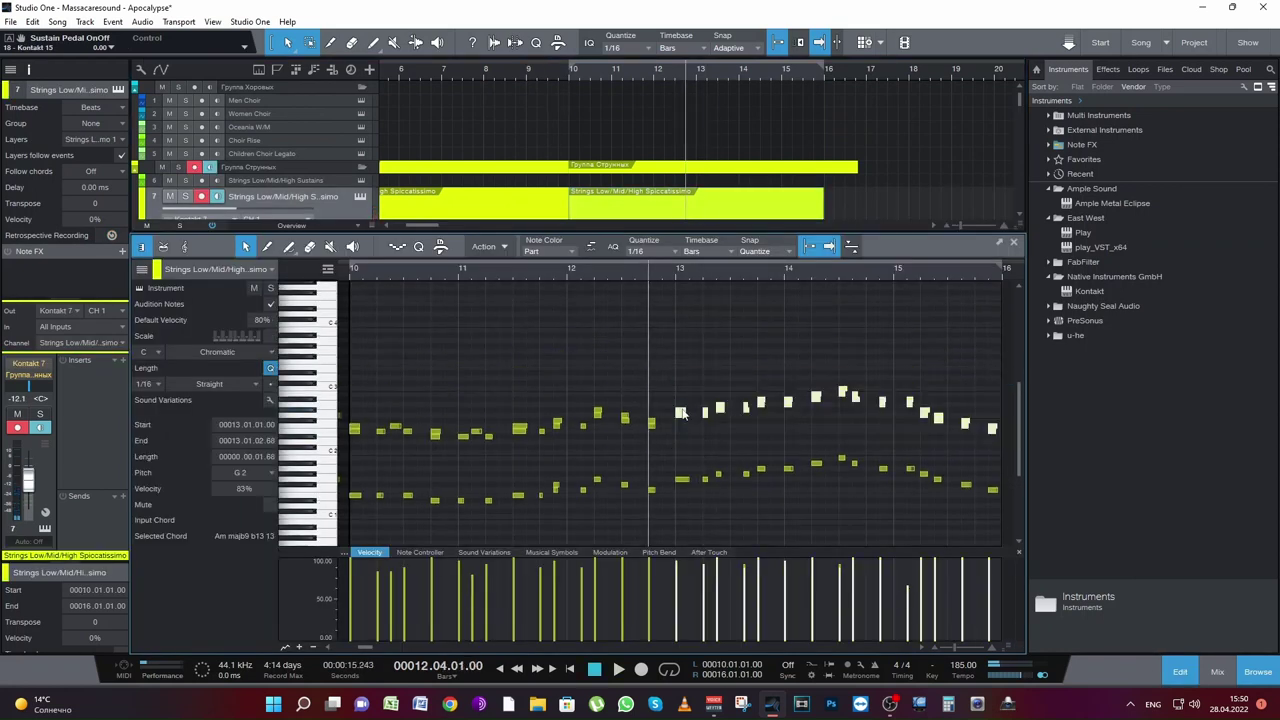
{"action": "left_click_drag", "start_coordinate": [680, 410], "coordinate": [680, 349]}
{"action": "key", "text": "space"}
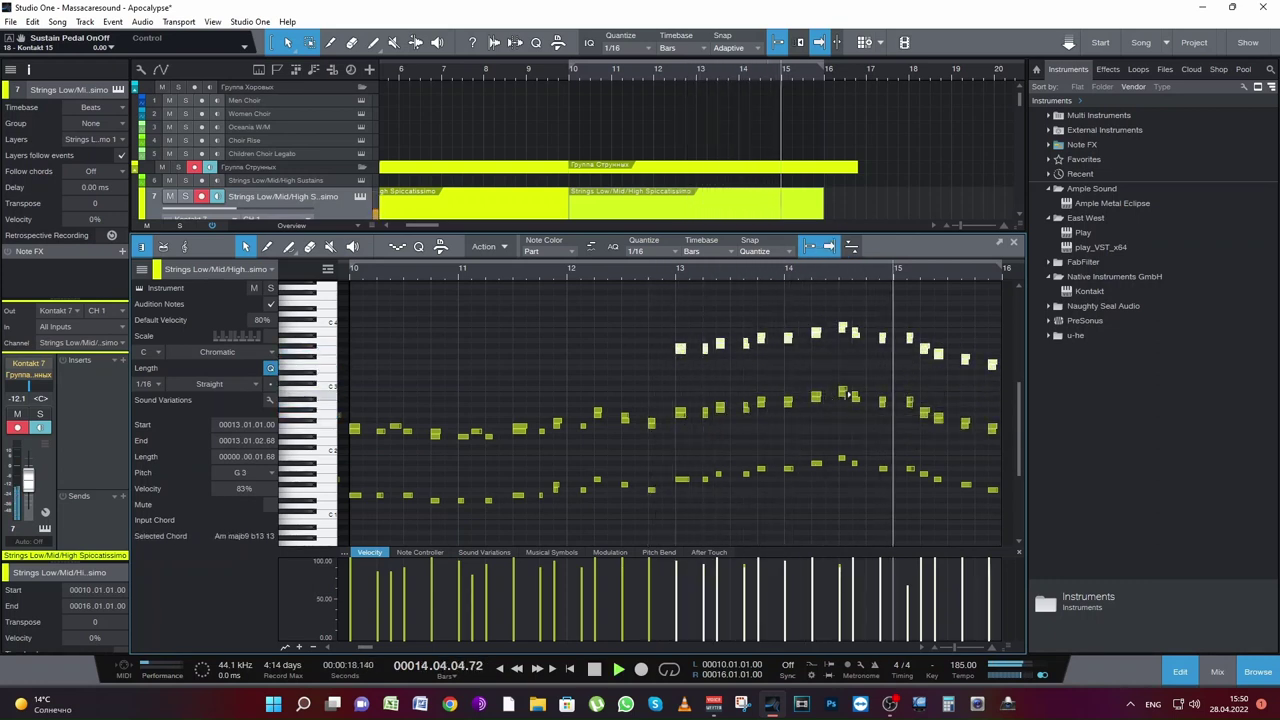
{"action": "key", "text": "space"}
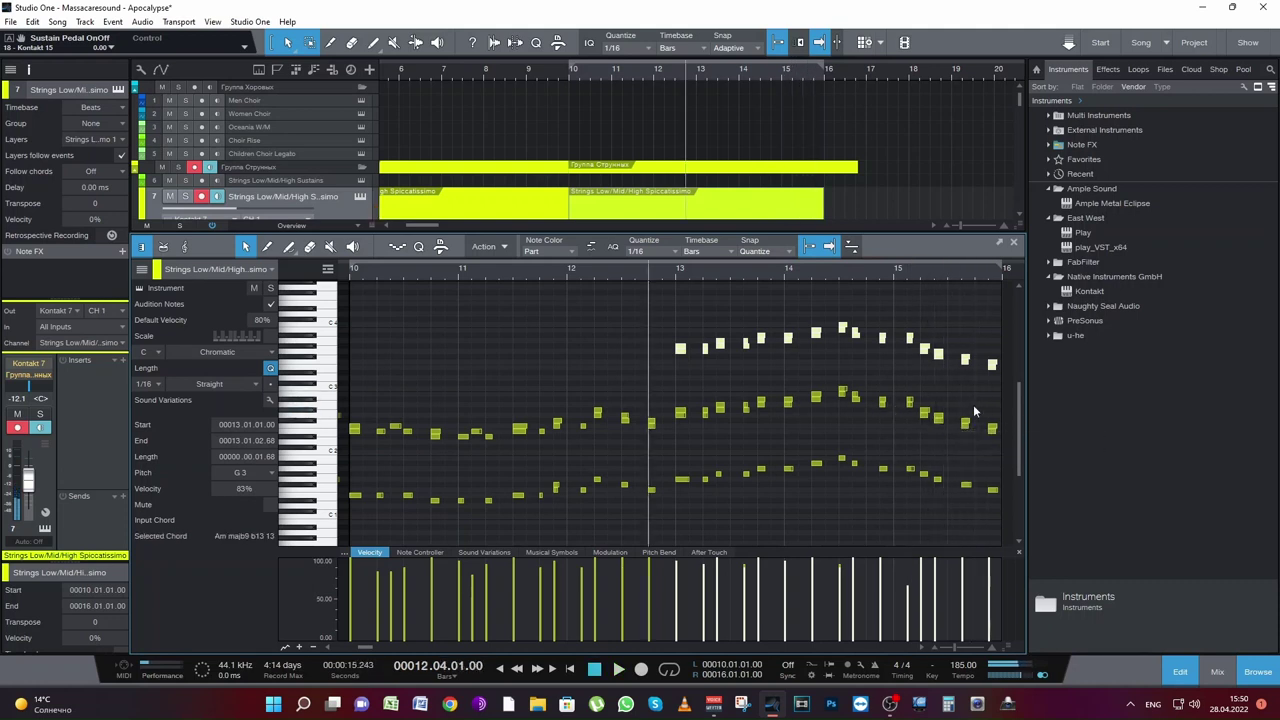
{"action": "left_click", "coordinate": [886, 288]}
{"action": "key", "text": "space"}
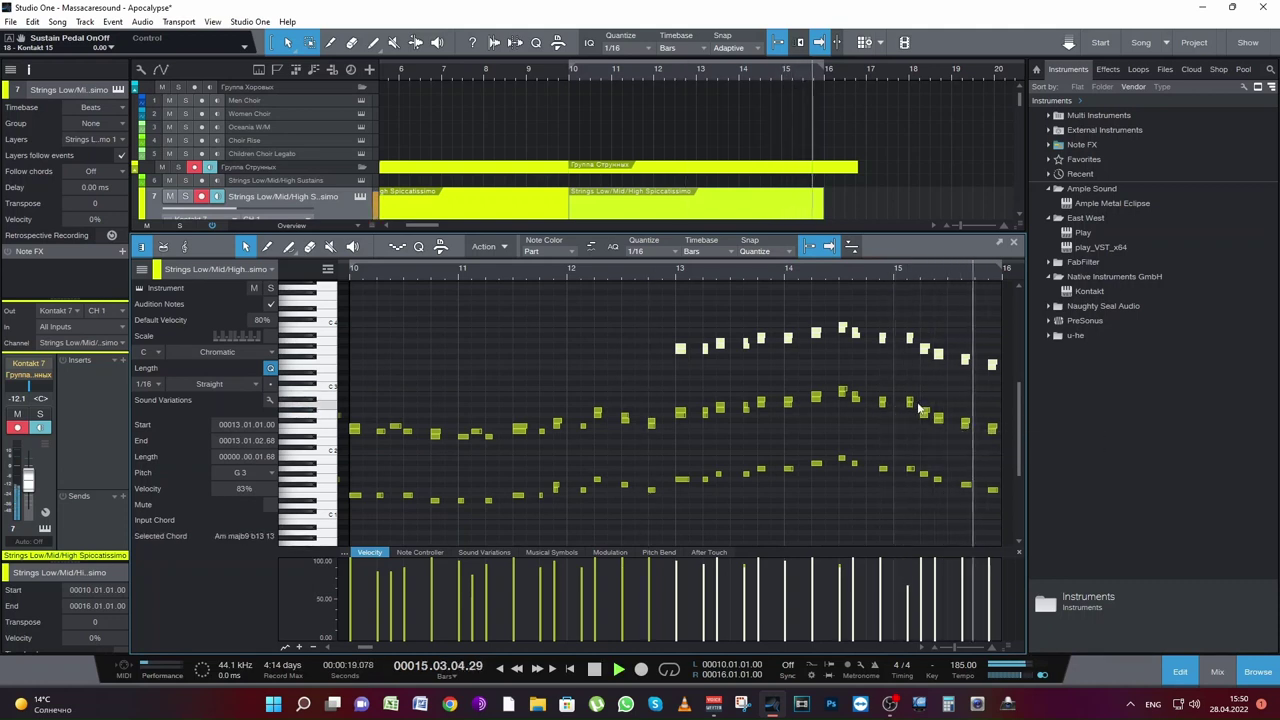
{"action": "key", "text": "space"}
{"action": "key", "text": "space"}
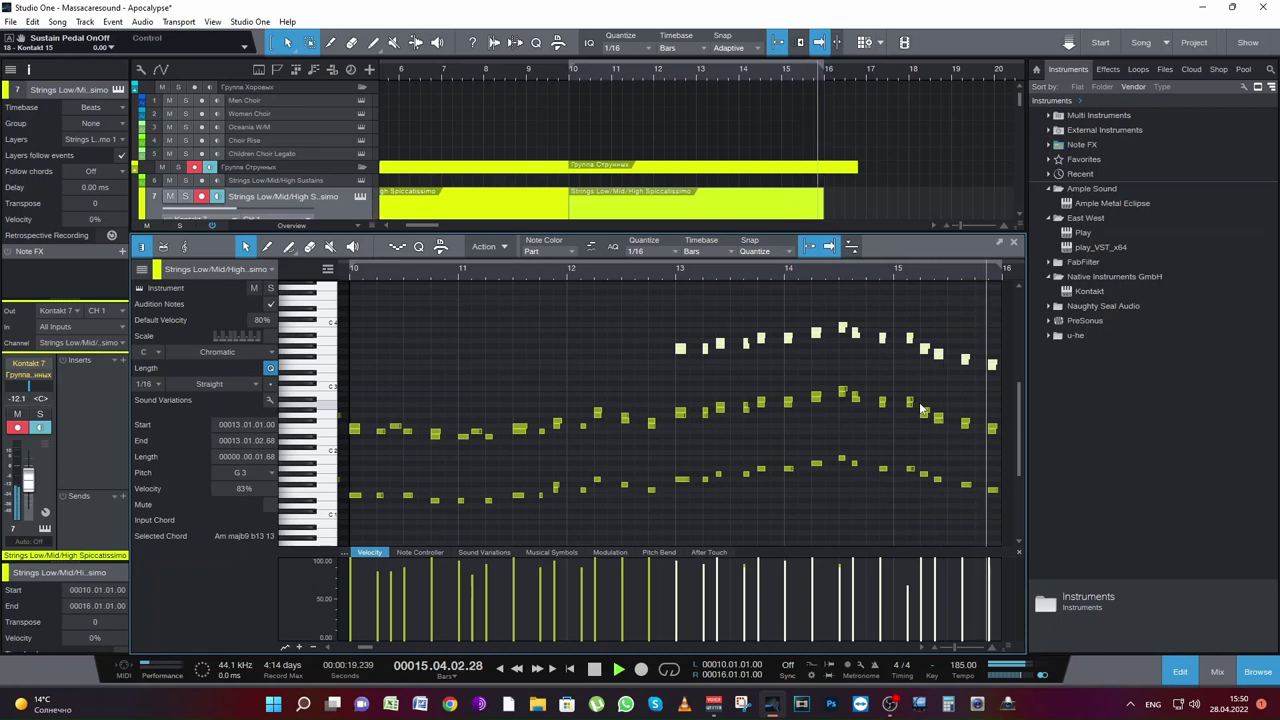
Step: Solo the spiccatissimo strings and compare their bar 15 rhythm with Bass Trombones a3 Staccato Short and Low Brass
{"action": "left_click", "coordinate": [186, 197]}
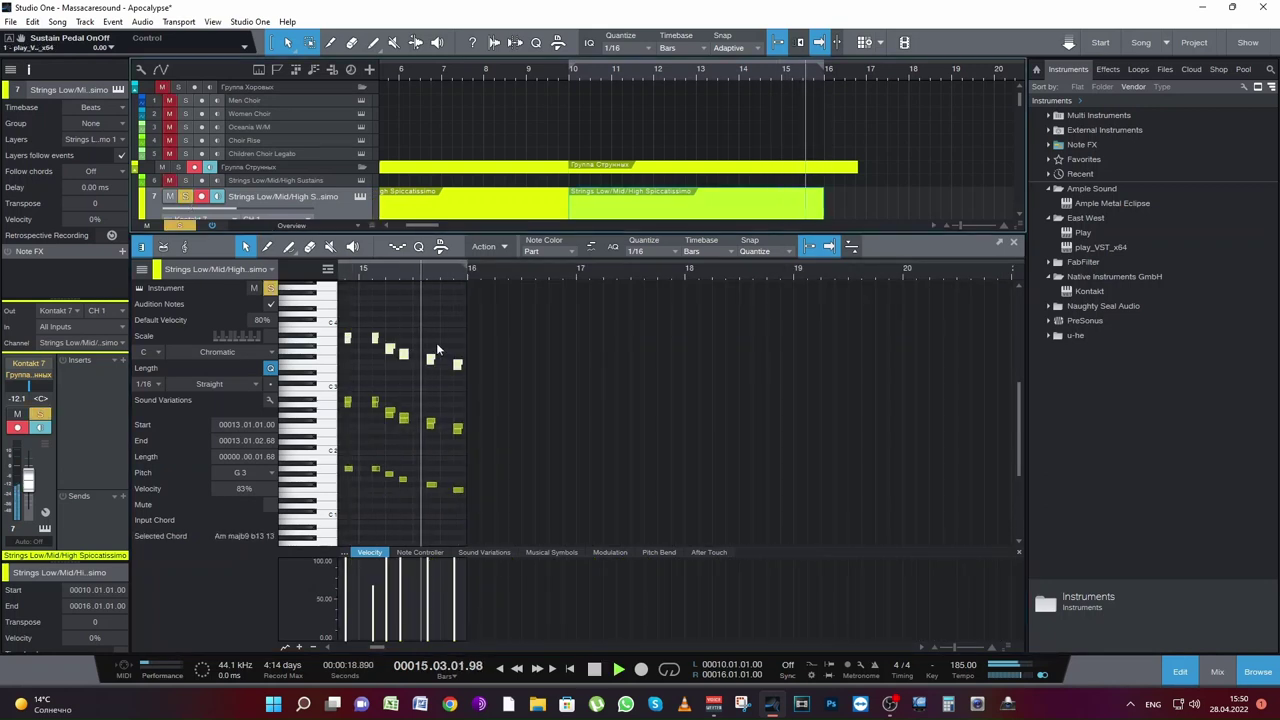
{"action": "key", "text": "space"}
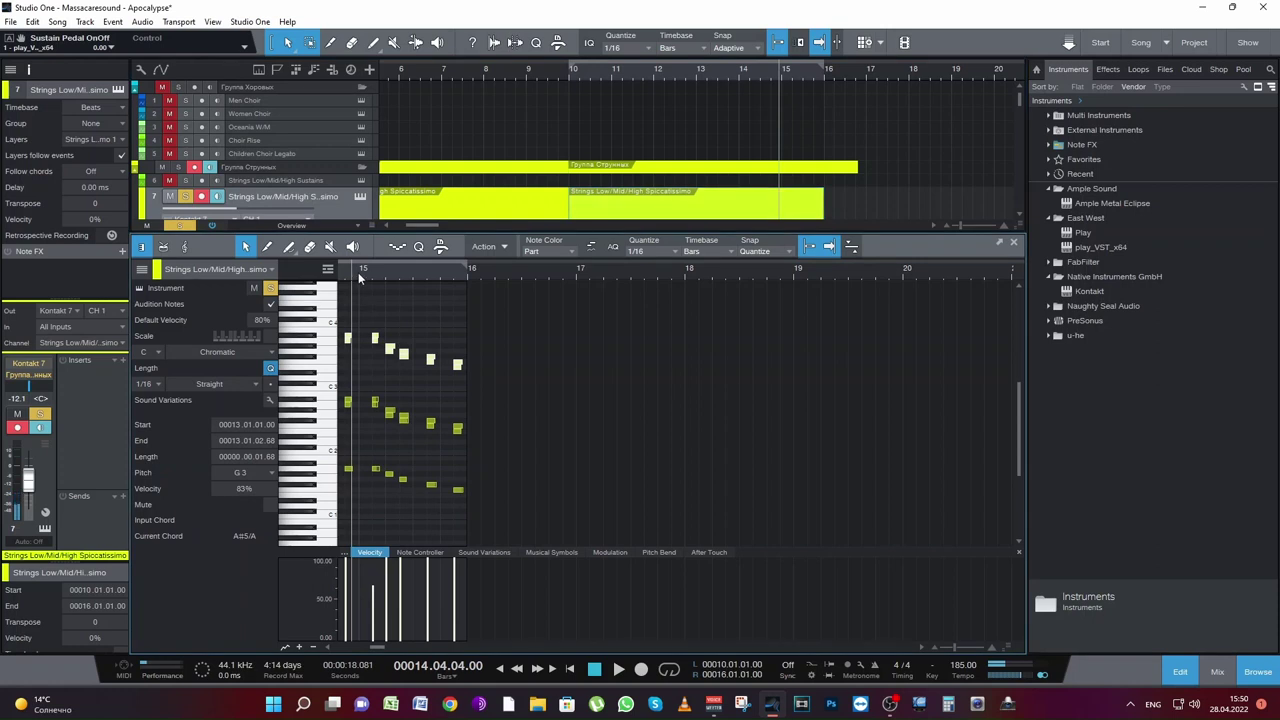
{"action": "scroll", "coordinate": [810, 175], "scroll_direction": "down", "scroll_amount": 5}
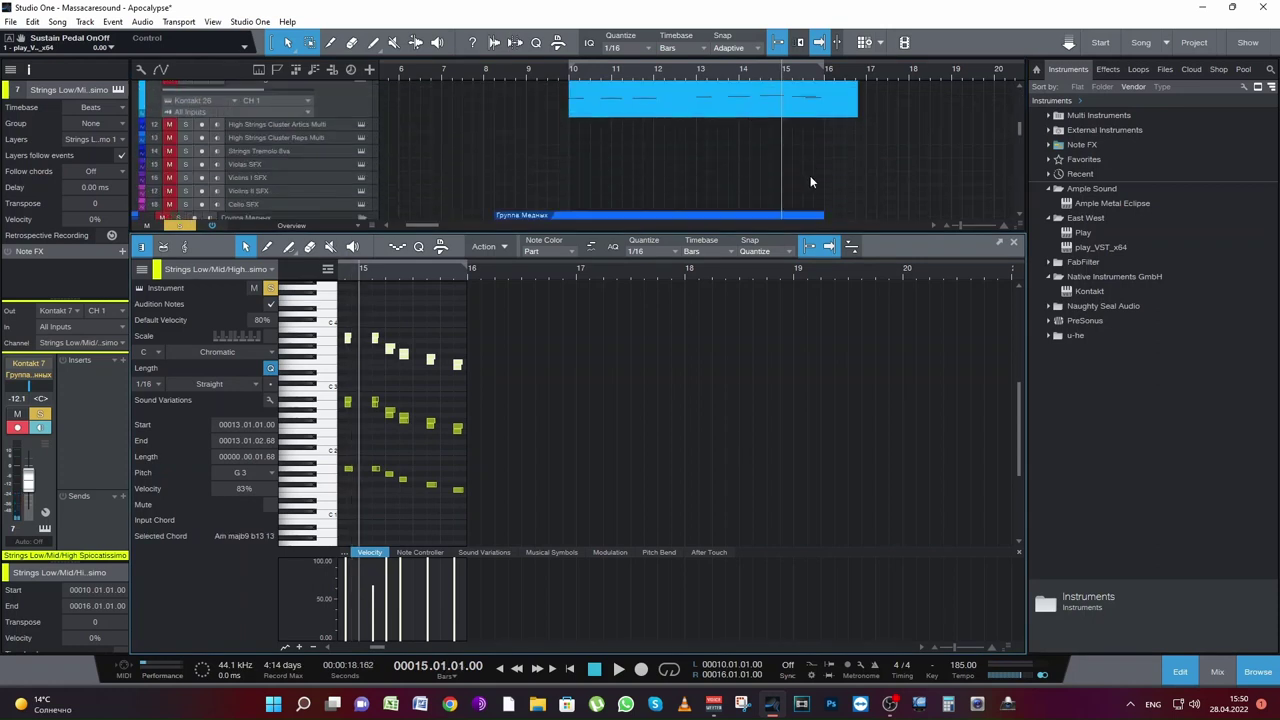
{"action": "scroll", "coordinate": [810, 182], "scroll_direction": "down", "scroll_amount": 3}
{"action": "key", "text": "s"}
{"action": "key", "text": "space"}
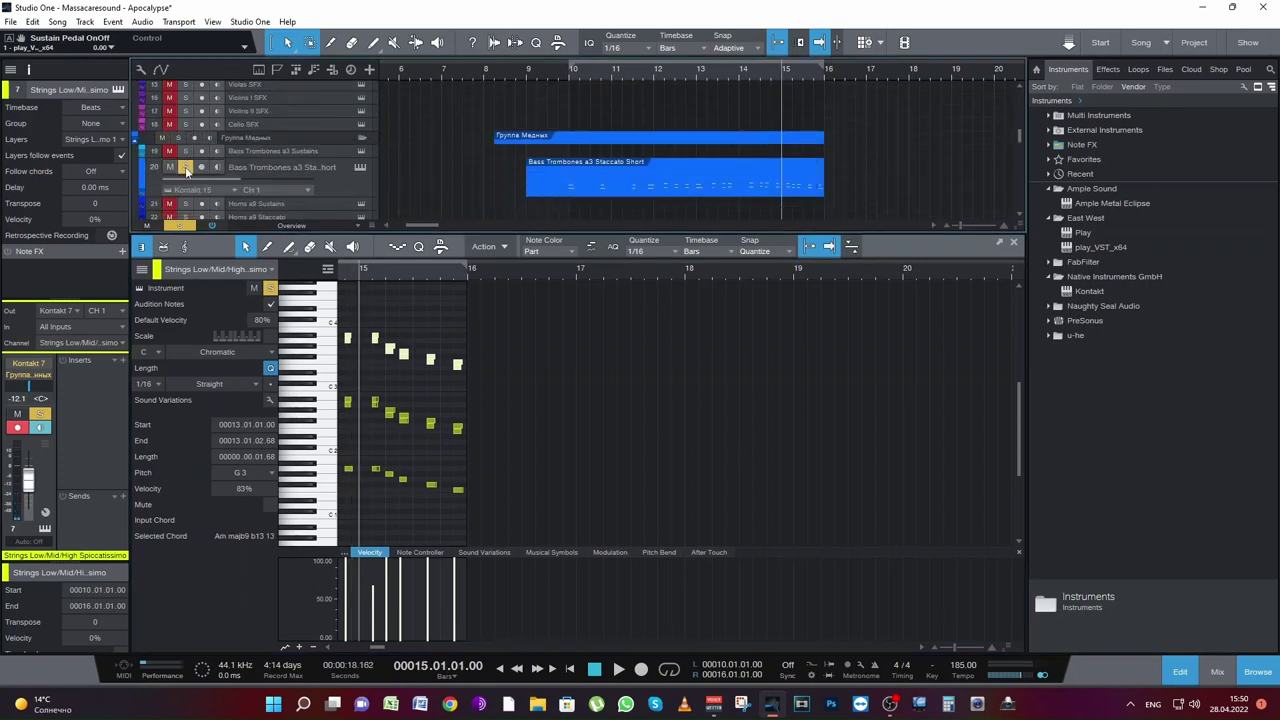
{"action": "scroll", "coordinate": [660, 199], "scroll_direction": "down", "scroll_amount": 4}
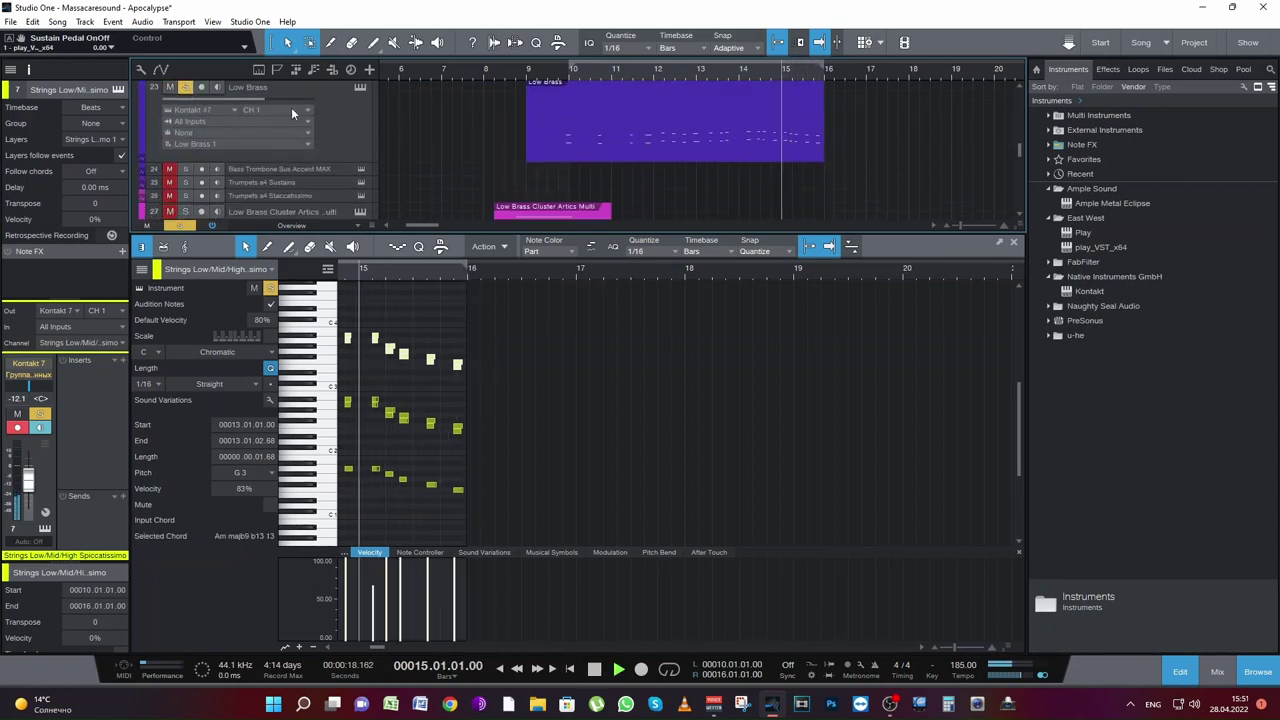
{"action": "left_click", "coordinate": [185, 88]}
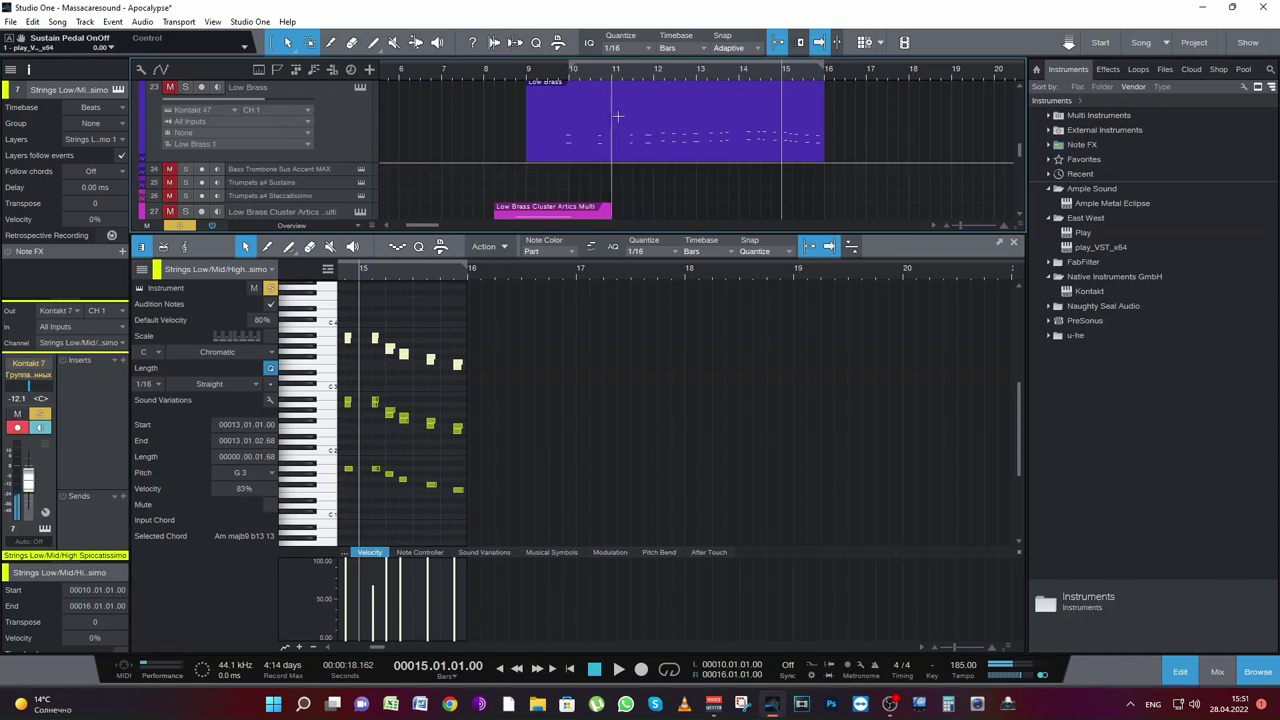
Step: Solo Low Hits HZ, open its bar 10 part for note editing and zoom in on bars 14 and 15
{"action": "scroll", "coordinate": [753, 155], "scroll_direction": "down", "scroll_amount": 6}
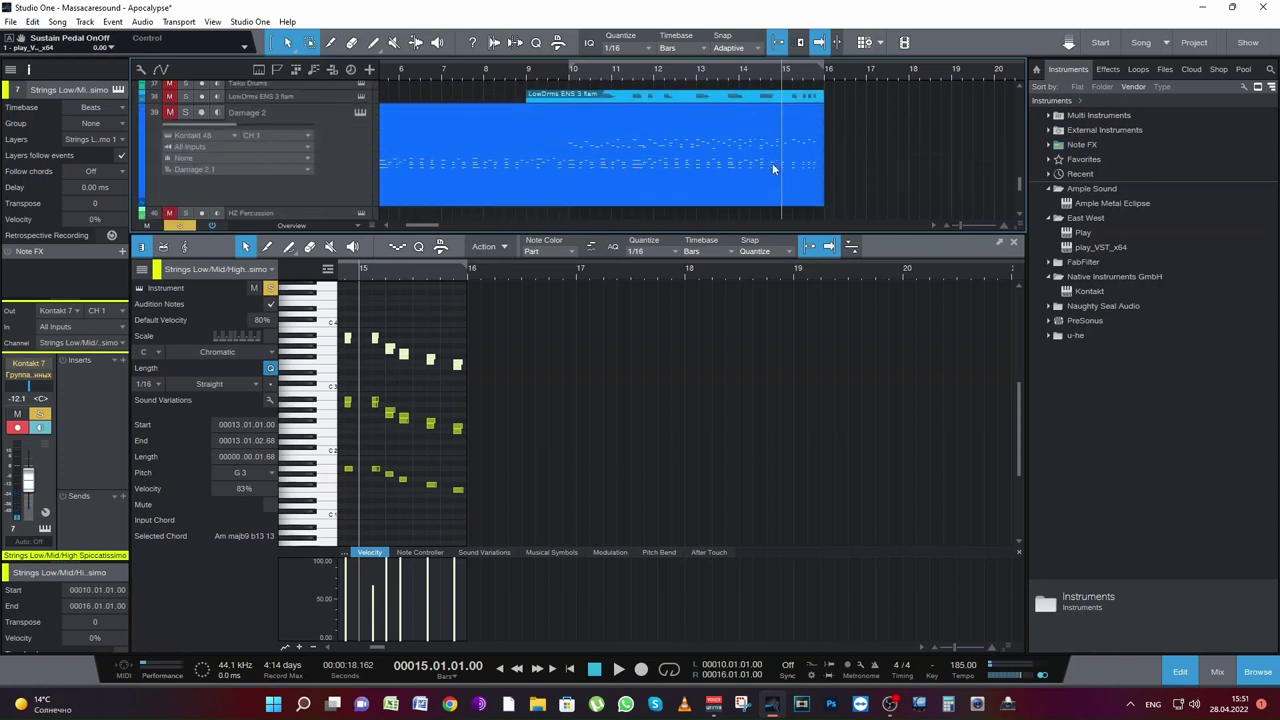
{"action": "scroll", "coordinate": [774, 177], "scroll_direction": "up", "scroll_amount": 3}
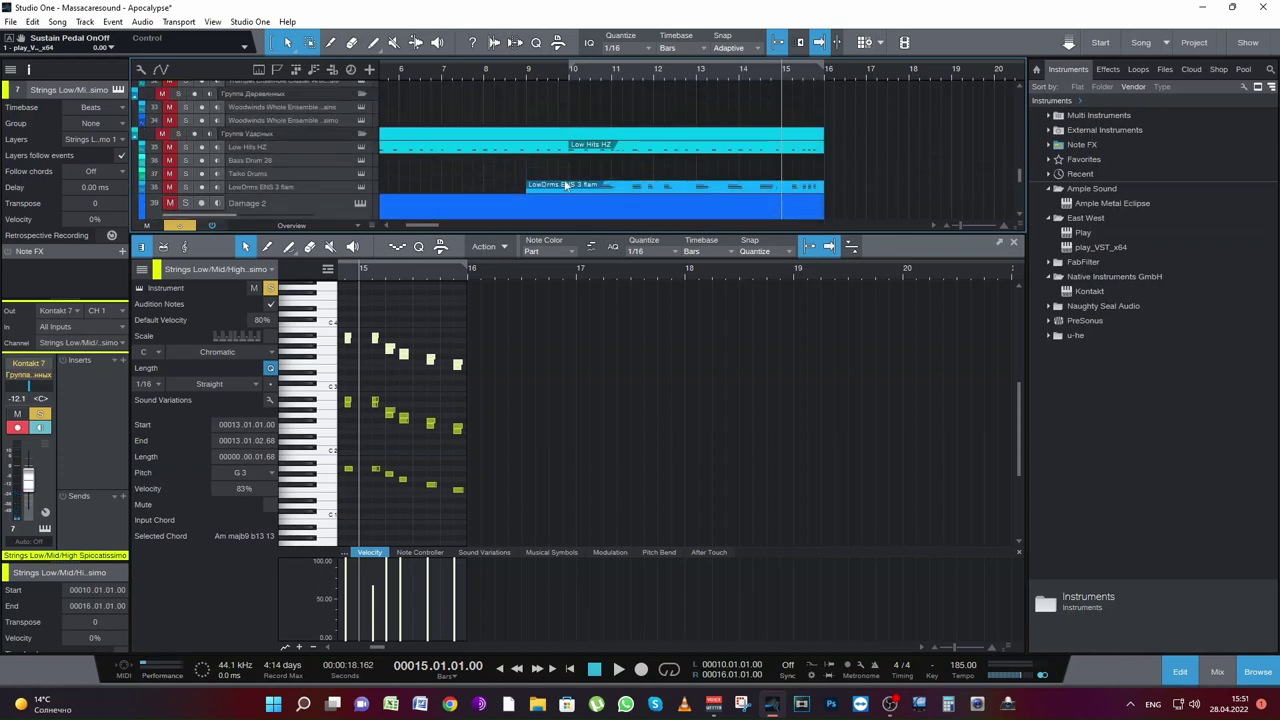
{"action": "left_click", "coordinate": [284, 146]}
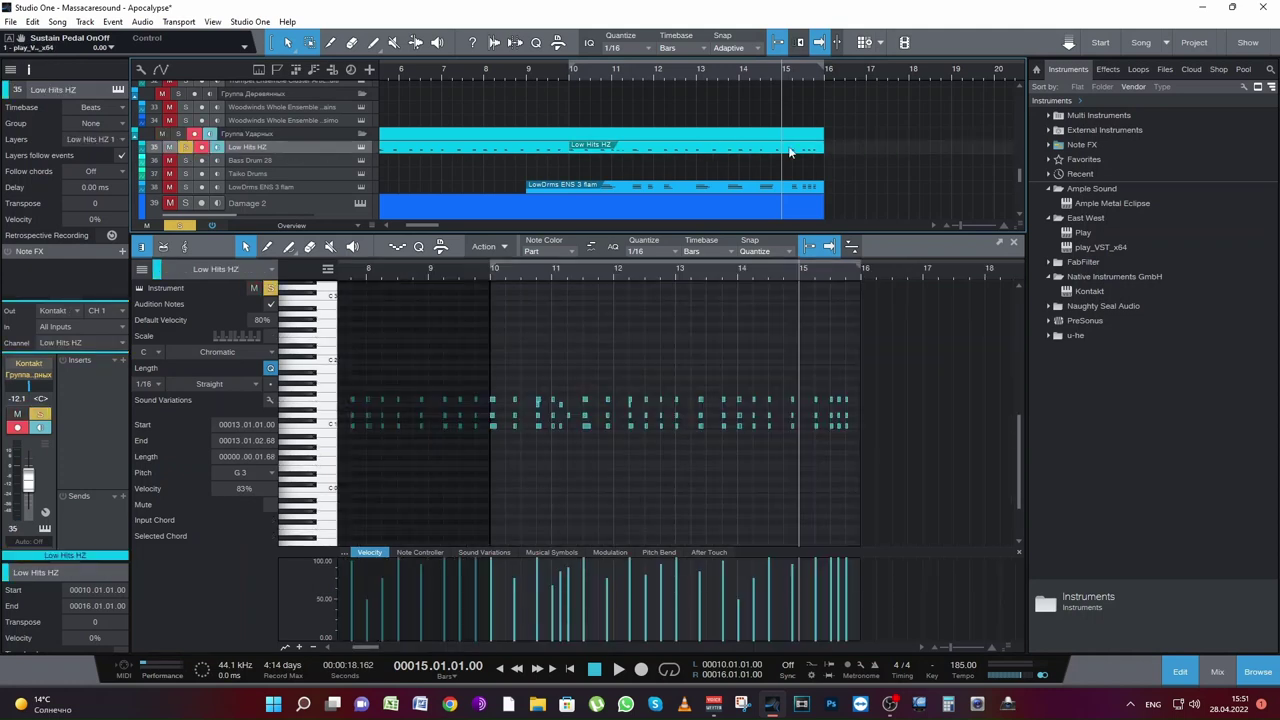
{"action": "left_click", "coordinate": [948, 645]}
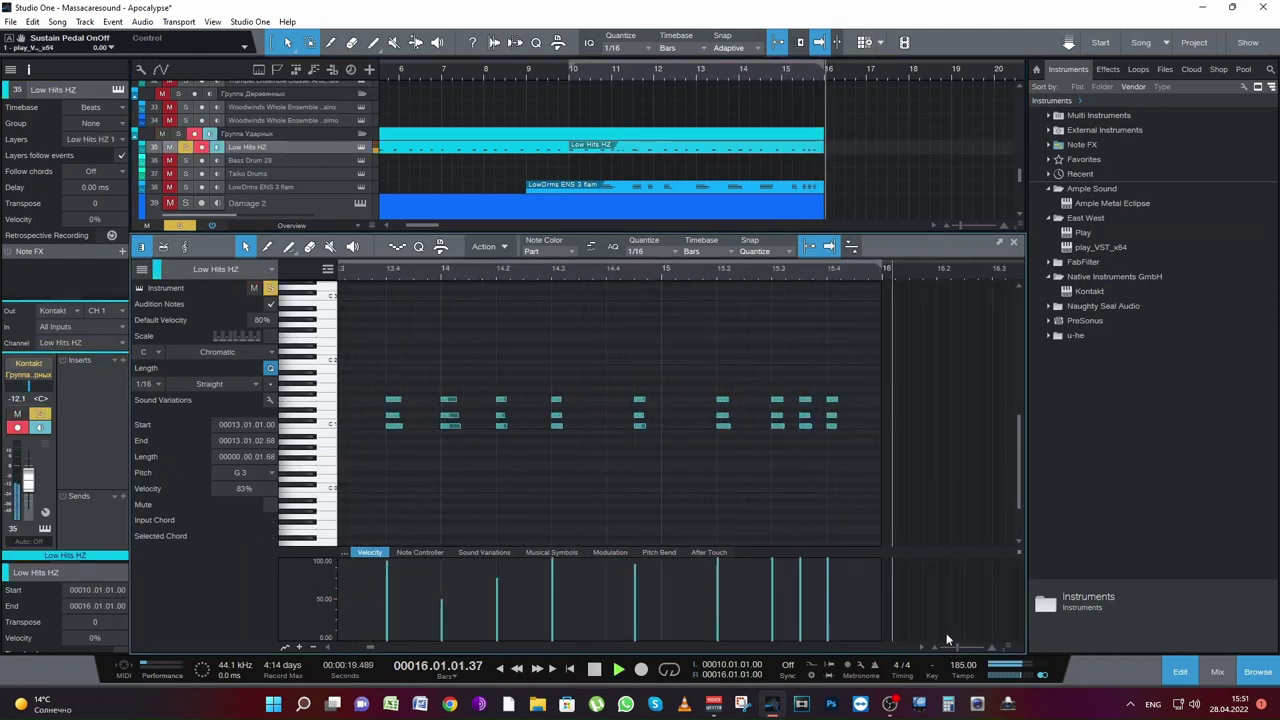
Step: Move the Low Hits HZ chord on beat 3 of bar 15 earlier to 15.02.03.00 and check it by playback
{"action": "key", "text": "space"}
{"action": "left_click_drag", "start_coordinate": [765, 457], "coordinate": [749, 415]}
{"action": "key", "text": "space"}
{"action": "key", "text": "space"}
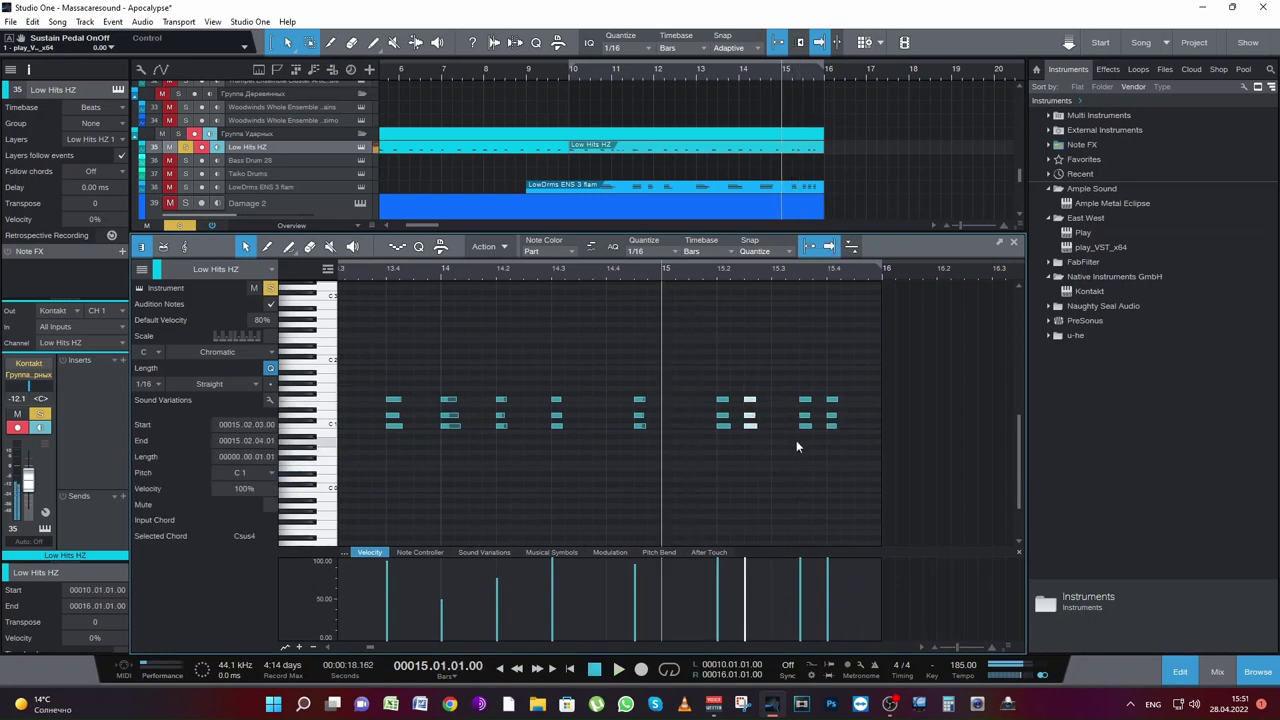
{"action": "key", "text": "space"}
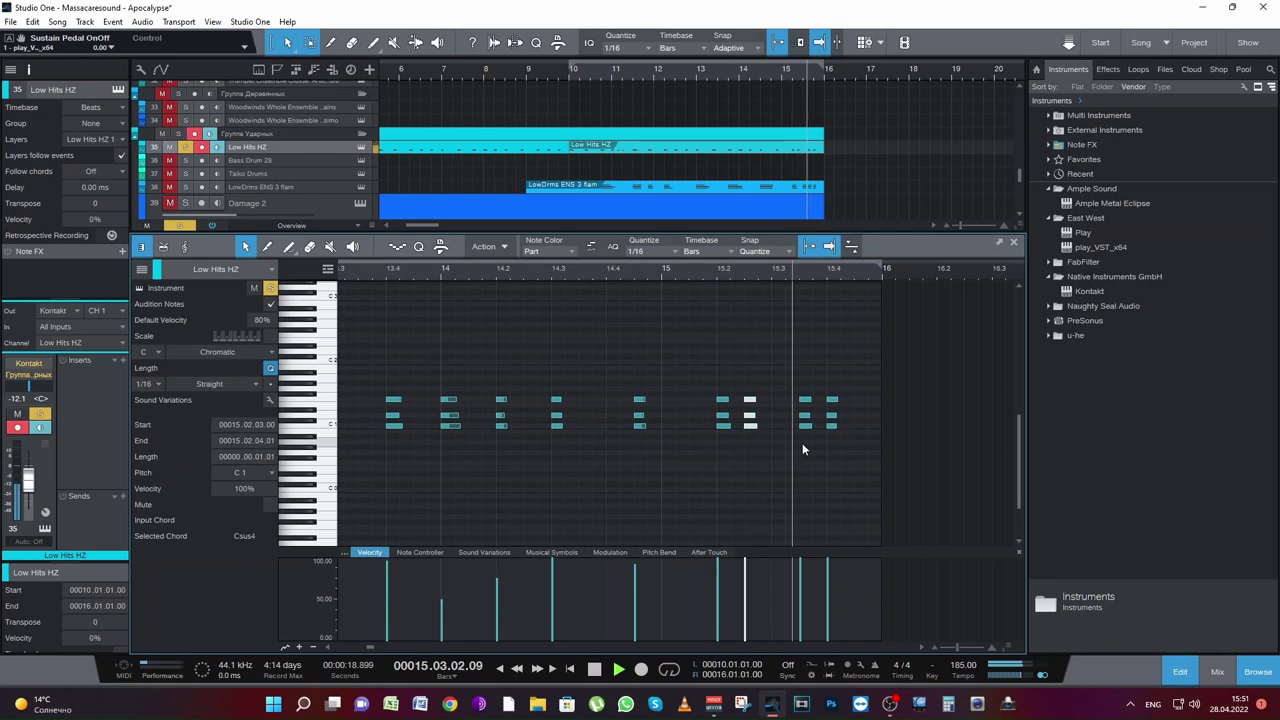
{"action": "key", "text": "space"}
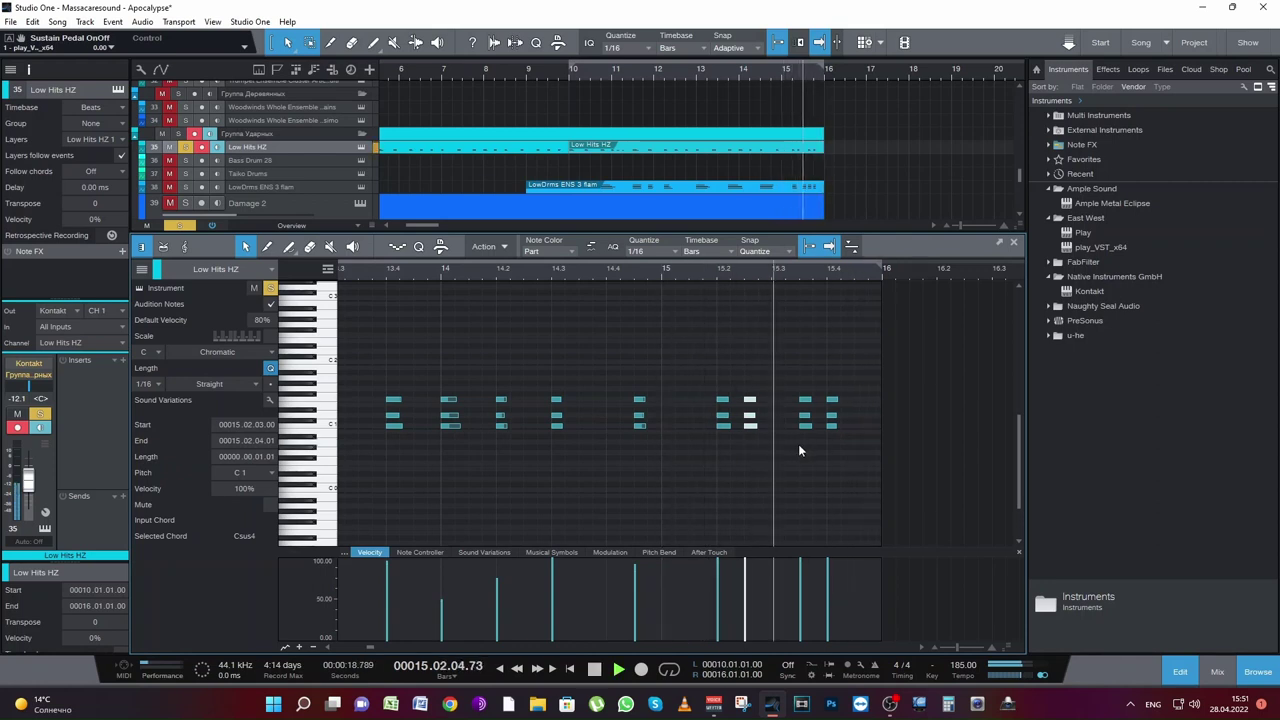
{"action": "key", "text": "space"}
Step: Duplicate the last Low Hits HZ chord of bar 15 to 15.04.03.00 and play the ending
{"action": "left_click_drag", "start_coordinate": [835, 440], "coordinate": [861, 403]}
{"action": "key", "text": "d"}
{"action": "key", "text": "space"}
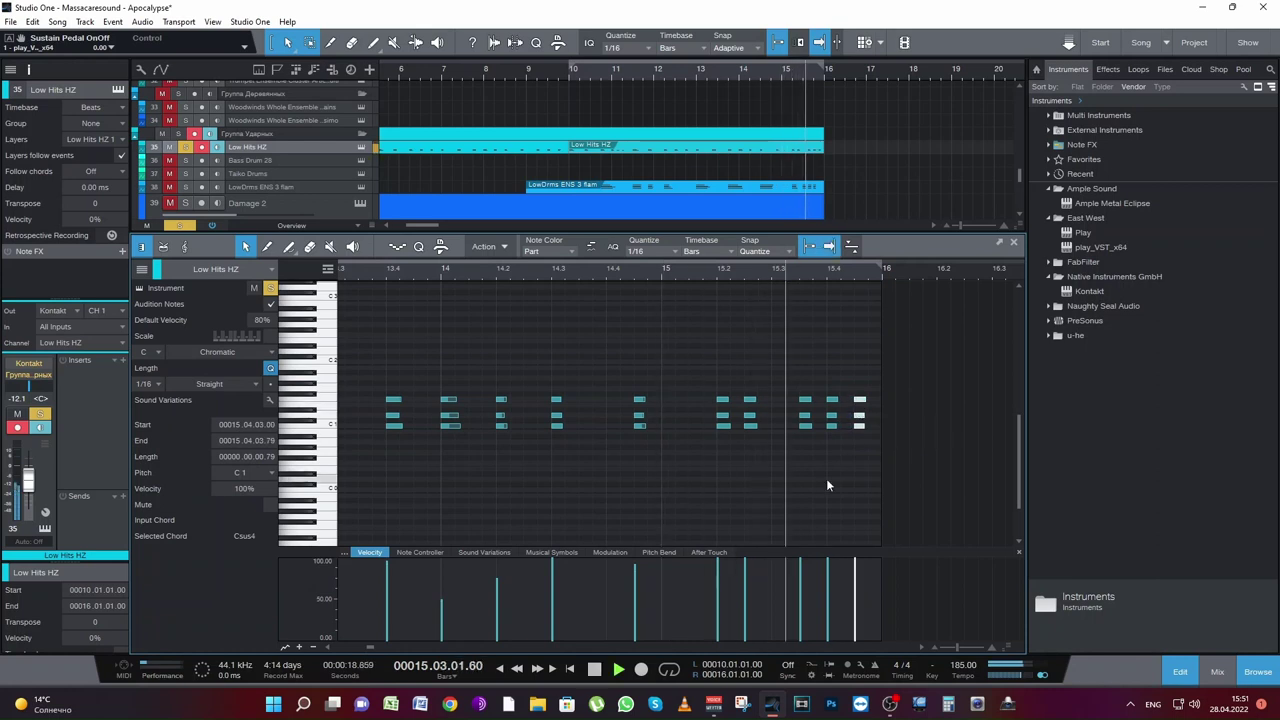
Step: Select the Low Hits HZ chord at 15.02.01.00, audition bars 14 and 15, and return the playhead to 15.01.01.00
{"action": "left_click_drag", "start_coordinate": [716, 450], "coordinate": [731, 400]}
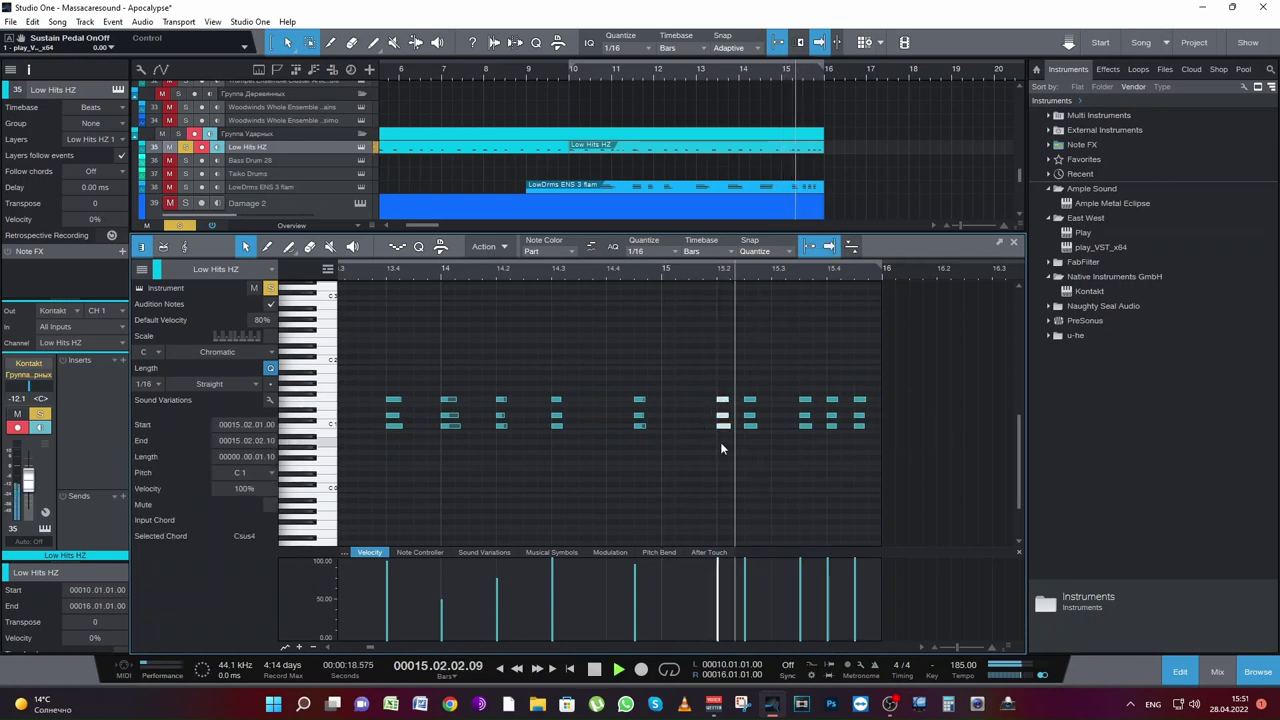
{"action": "key", "text": "space"}
{"action": "left_click", "coordinate": [497, 270]}
{"action": "key", "text": "space"}
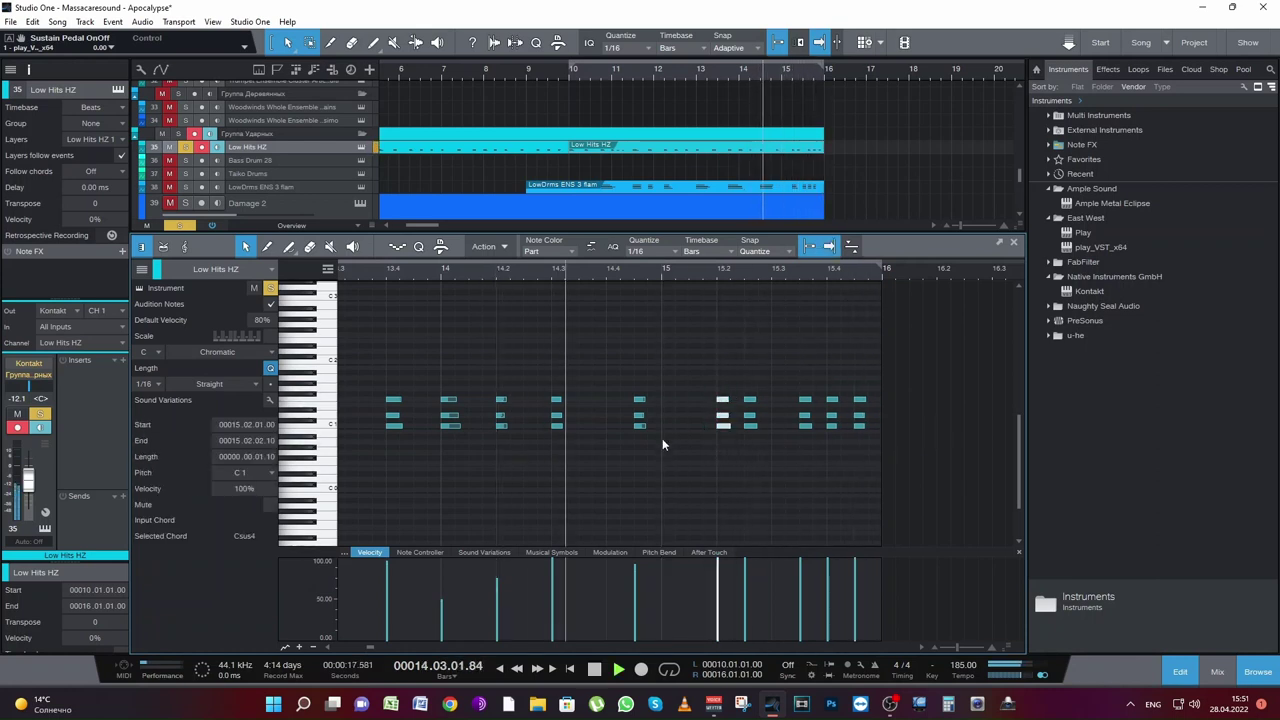
{"action": "key", "text": "space"}
{"action": "key", "text": "space"}
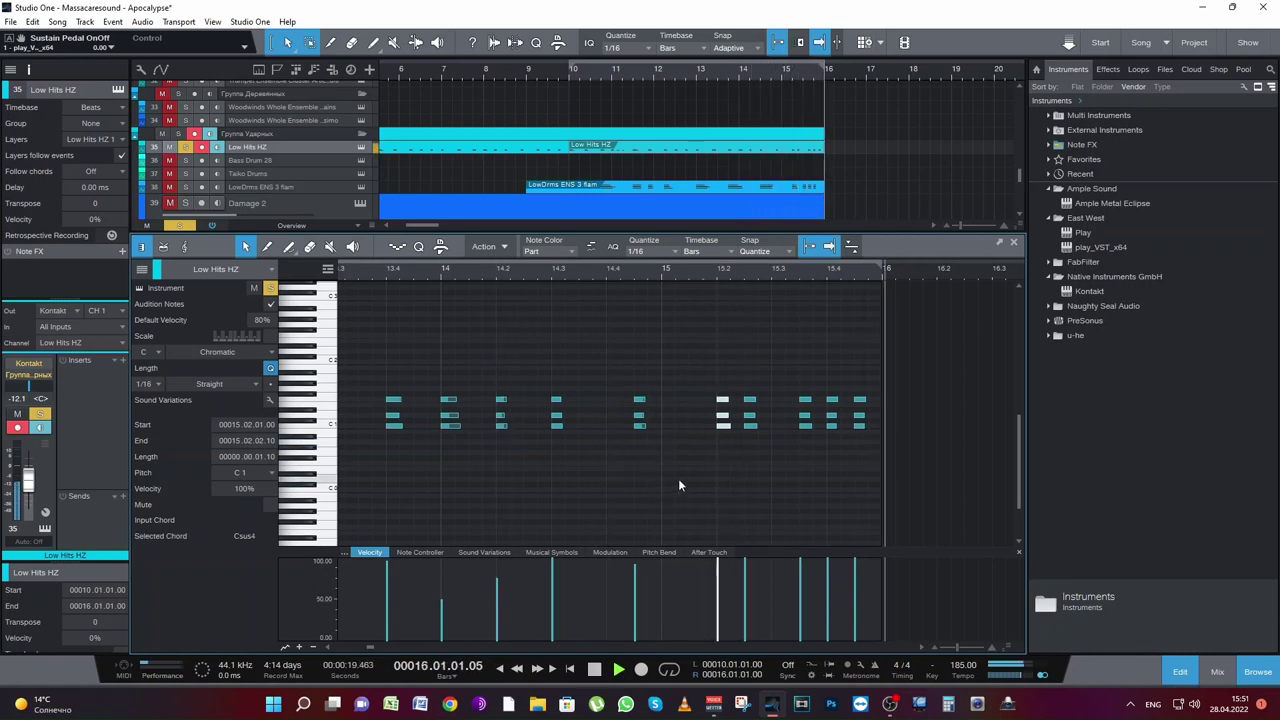
{"action": "key", "text": "space"}
{"action": "left_click", "coordinate": [662, 272]}
Step: Solo LowDrms ENS 3 flam together with Low Hits HZ and open its part for note editing
{"action": "scroll", "coordinate": [597, 168], "scroll_direction": "down", "scroll_amount": 1}
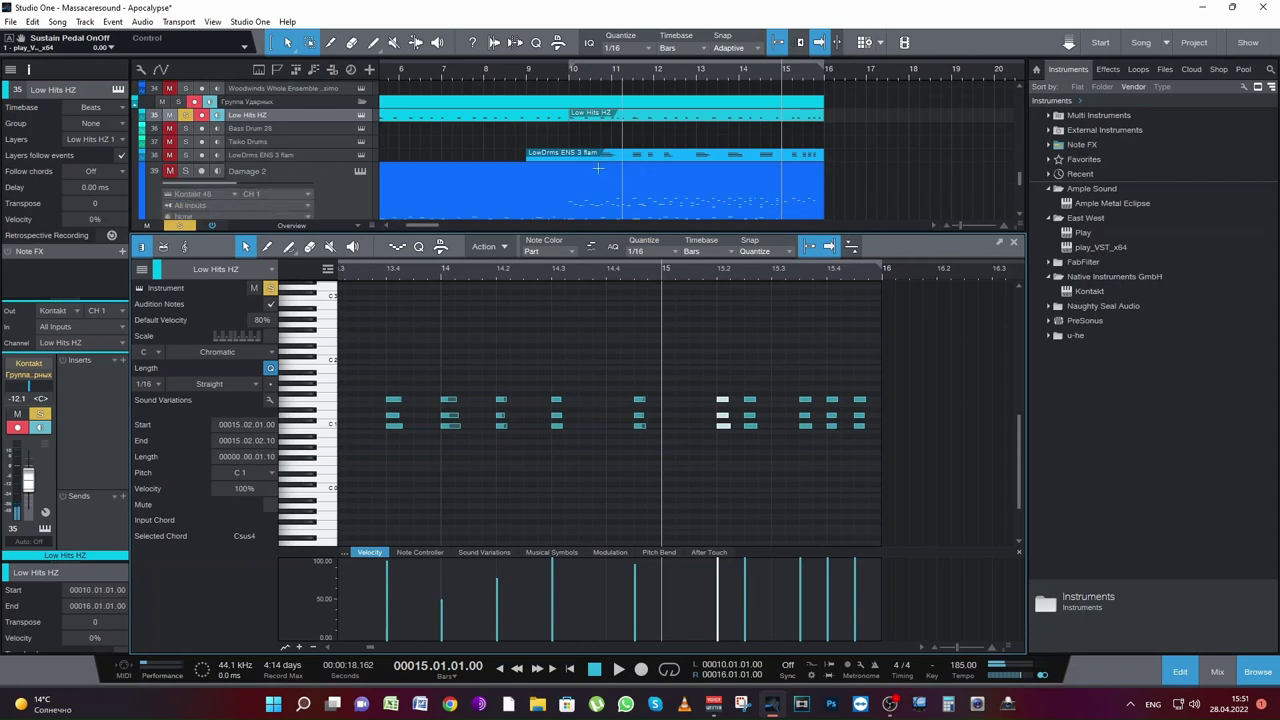
{"action": "left_click", "coordinate": [185, 155]}
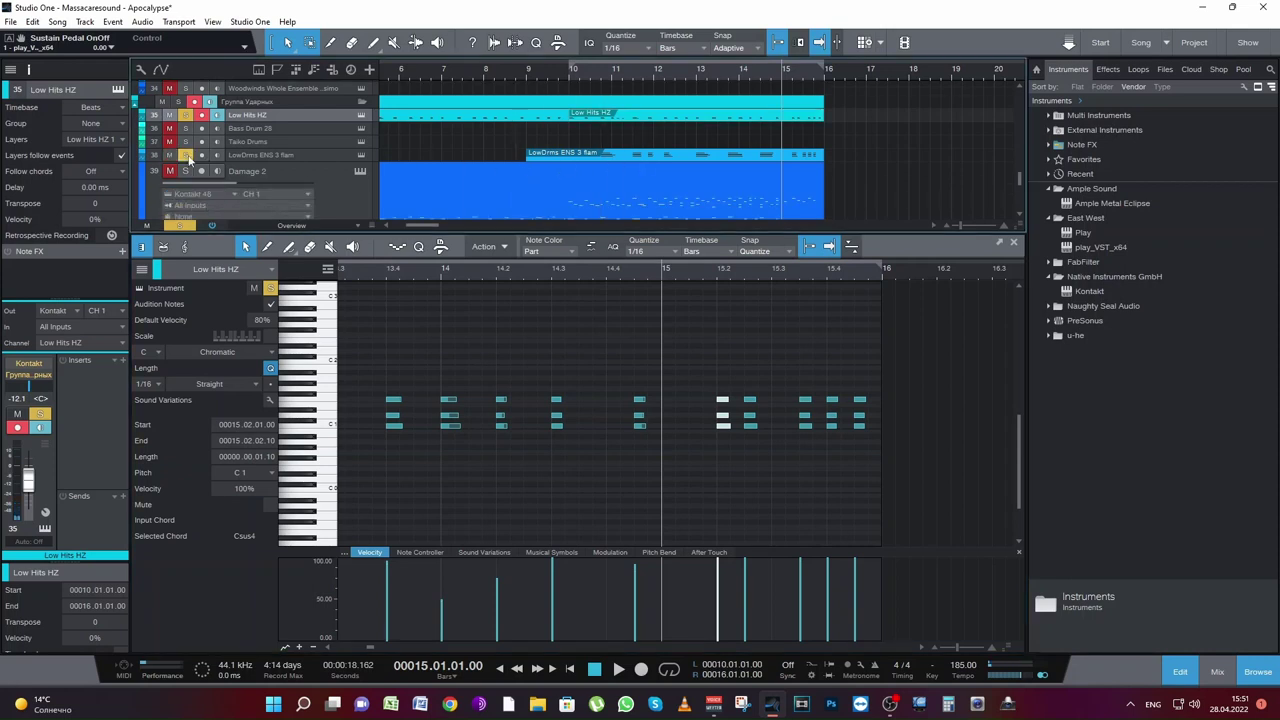
{"action": "left_click", "coordinate": [262, 157]}
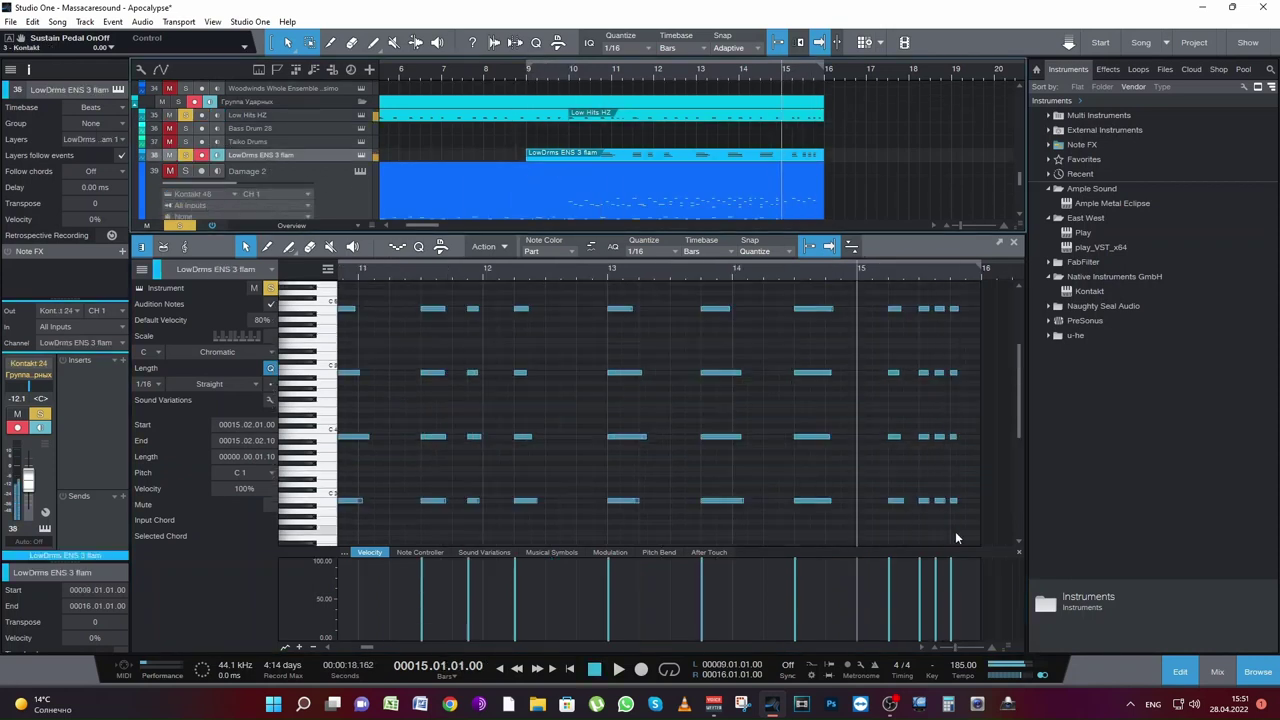
Step: In LowDrms ENS 3 flam, copy the beat 3 chord of bar 15 an eighth note earlier and delete the original
{"action": "left_click", "coordinate": [920, 441]}
{"action": "left_click_drag", "start_coordinate": [928, 309], "coordinate": [908, 312]}
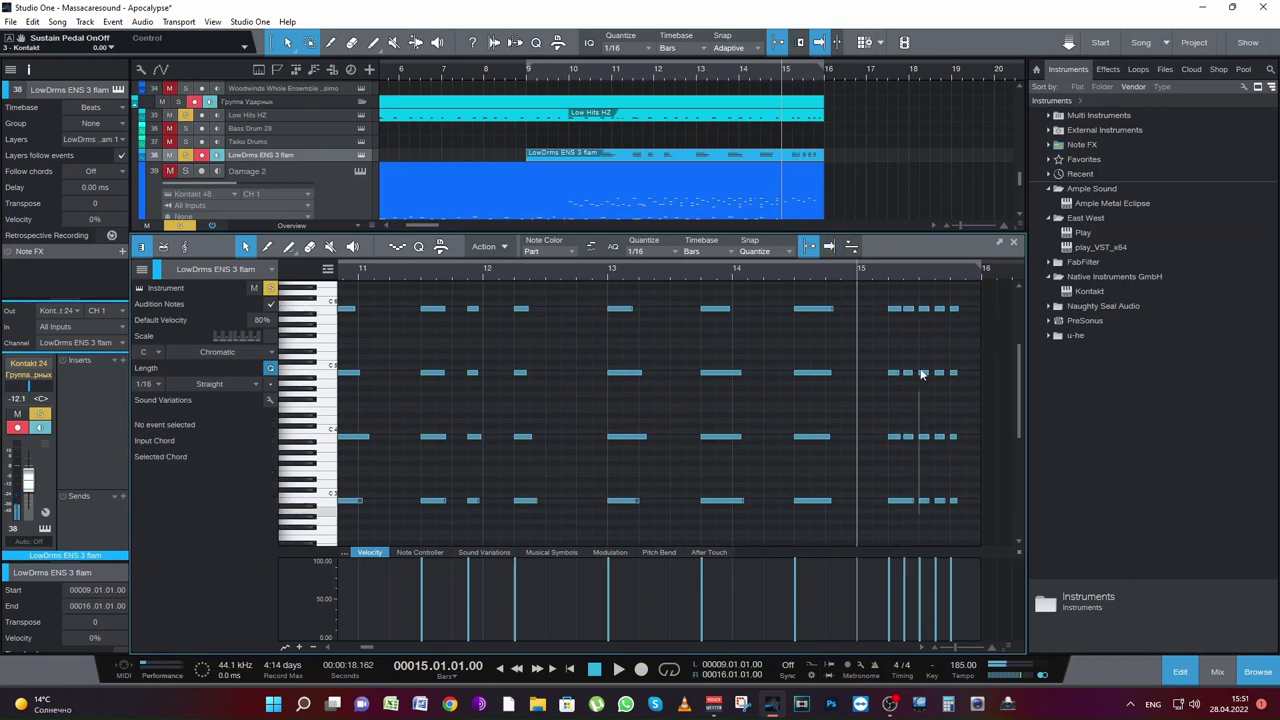
{"action": "left_click_drag", "start_coordinate": [918, 512], "coordinate": [973, 530]}
{"action": "key", "text": "Delete"}
{"action": "scroll", "coordinate": [940, 300], "scroll_direction": "up", "scroll_amount": 1}
{"action": "scroll", "coordinate": [973, 530], "scroll_direction": "down", "scroll_amount": 1}
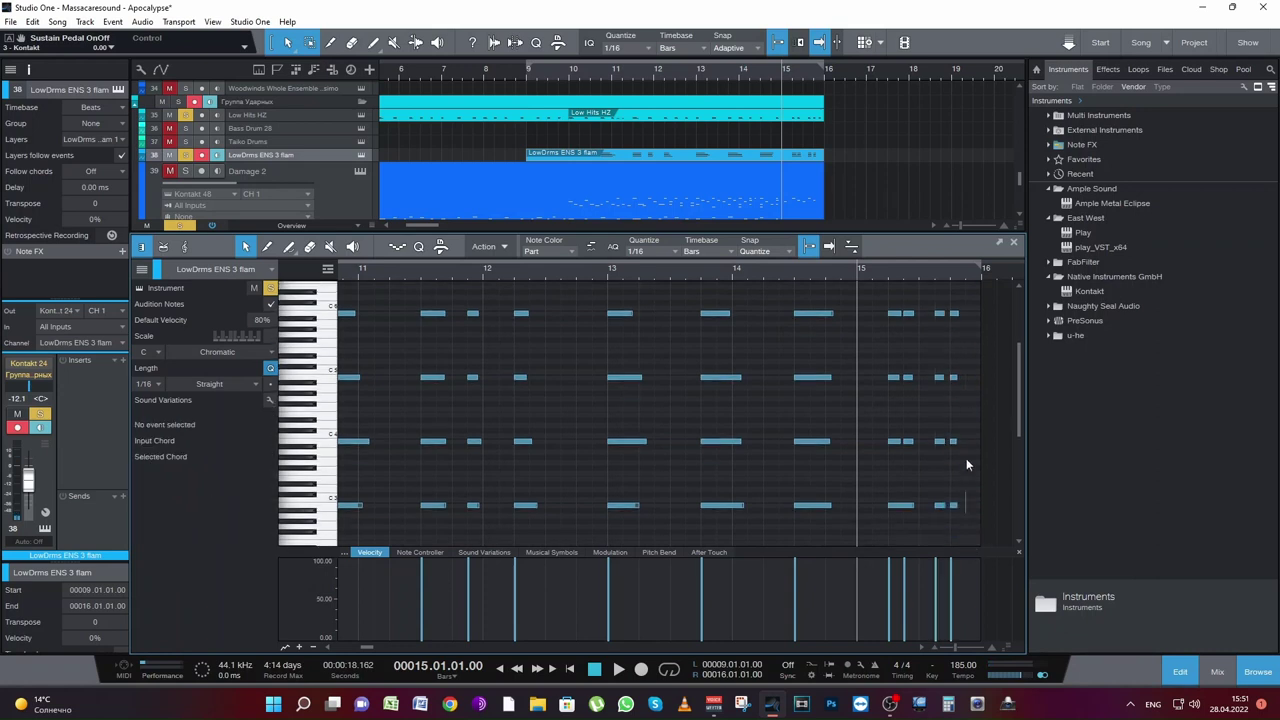
Step: Duplicate the last LowDrms ENS 3 flam chord to 15.04.03.00 and check the bar 15 ending by playback
{"action": "key", "text": "d"}
{"action": "key", "text": "space"}
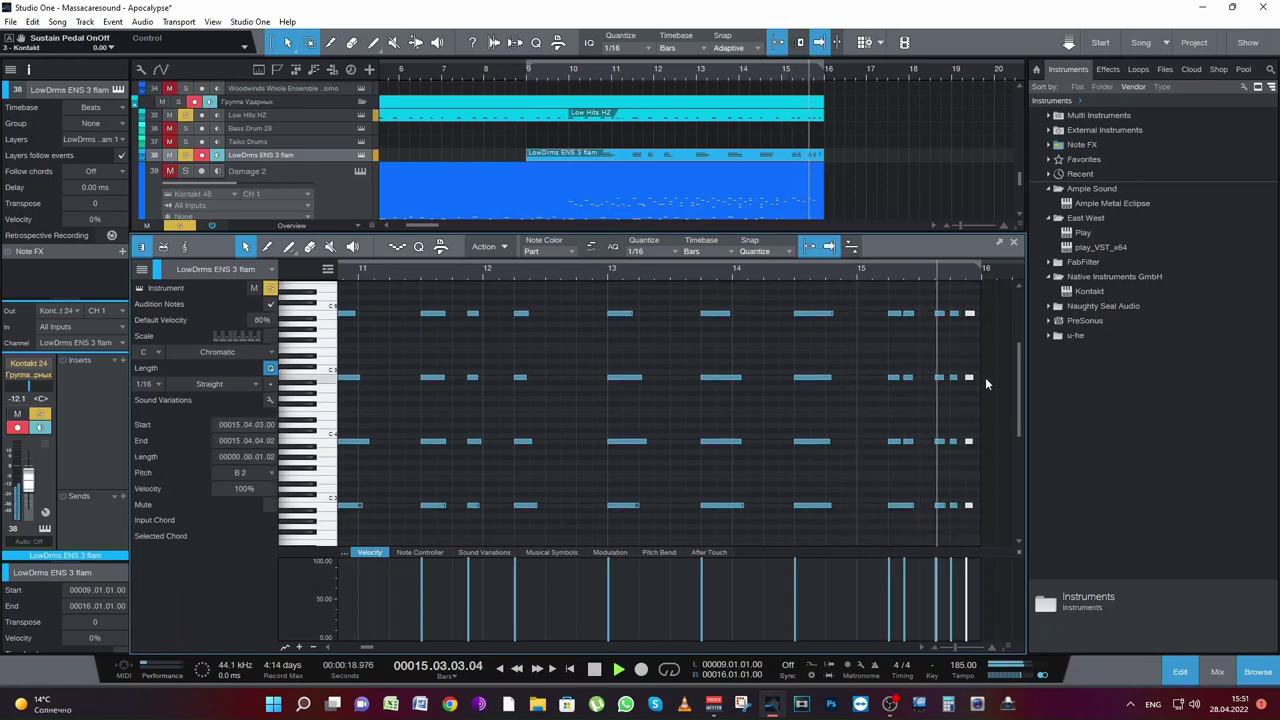
{"action": "key", "text": "space"}
{"action": "scroll", "coordinate": [849, 179], "scroll_direction": "down", "scroll_amount": 2}
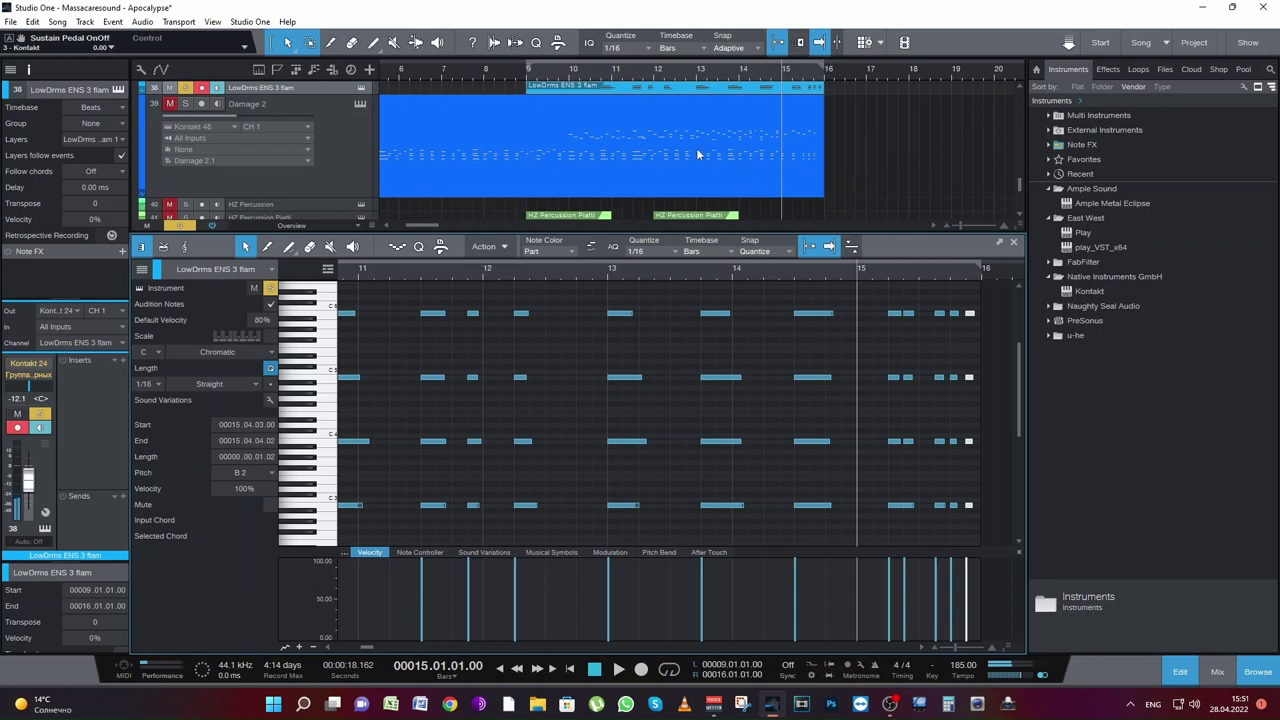
Step: Solo Damage 2, shift its beat 3 low chord in bar 15 an eighth note earlier, and copy the last low chord to 15.04.03.00
{"action": "left_click", "coordinate": [187, 103]}
{"action": "left_click", "coordinate": [809, 178]}
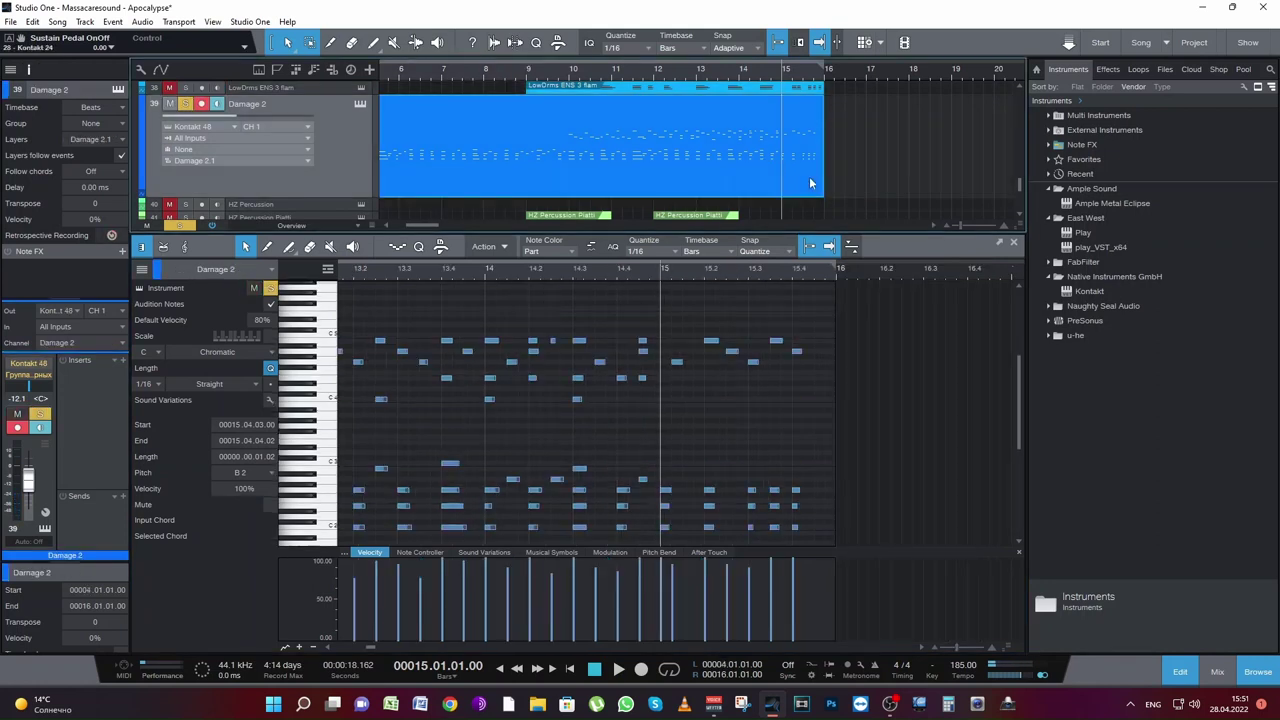
{"action": "scroll", "coordinate": [791, 404], "scroll_direction": "down", "scroll_amount": 1}
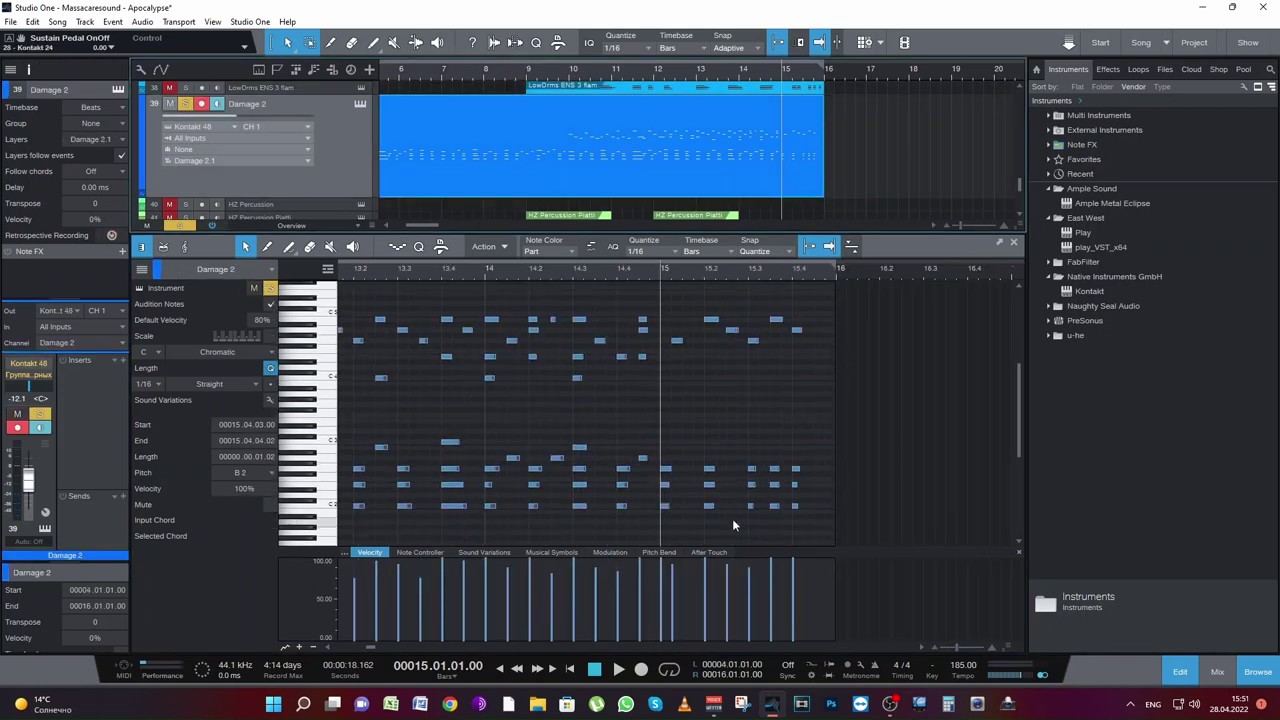
{"action": "left_click_drag", "start_coordinate": [730, 512], "coordinate": [821, 473]}
{"action": "key", "text": "d"}
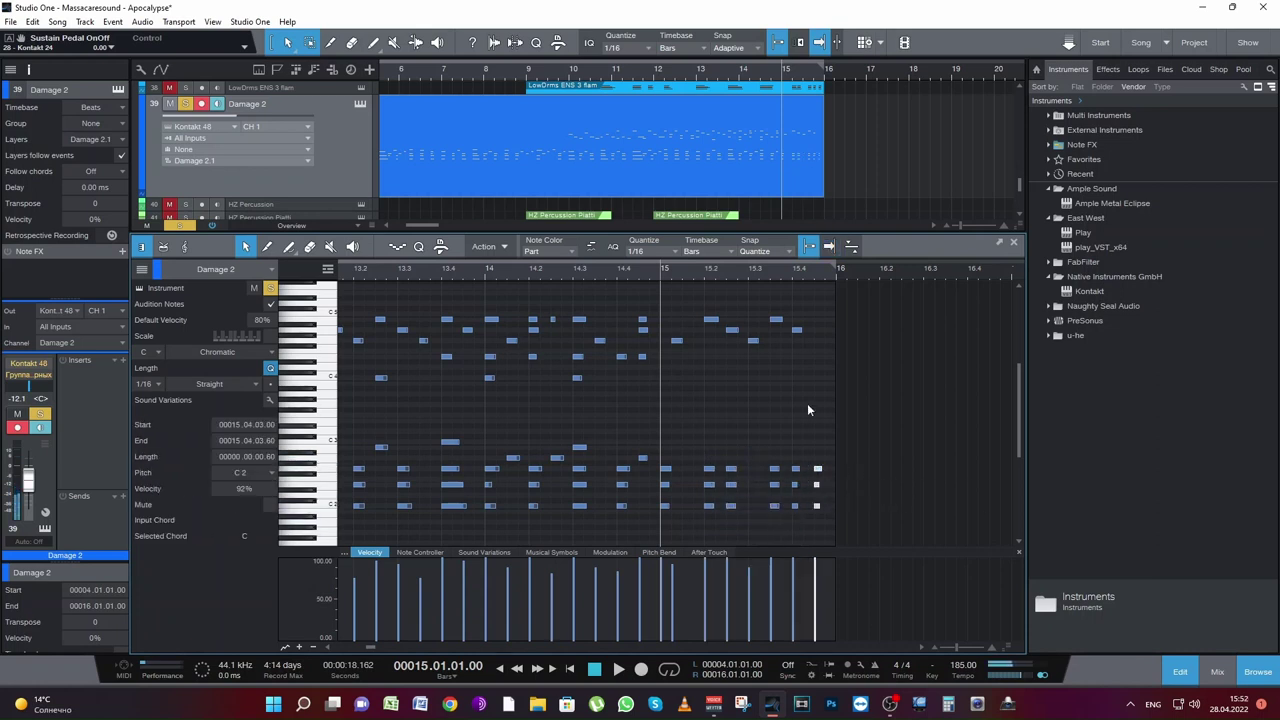
Step: Copy the last high A 4 note of Damage 2 to B 4 at 15.04.03.00 and start playback of bar 15
{"action": "left_click_drag", "start_coordinate": [803, 332], "coordinate": [822, 321]}
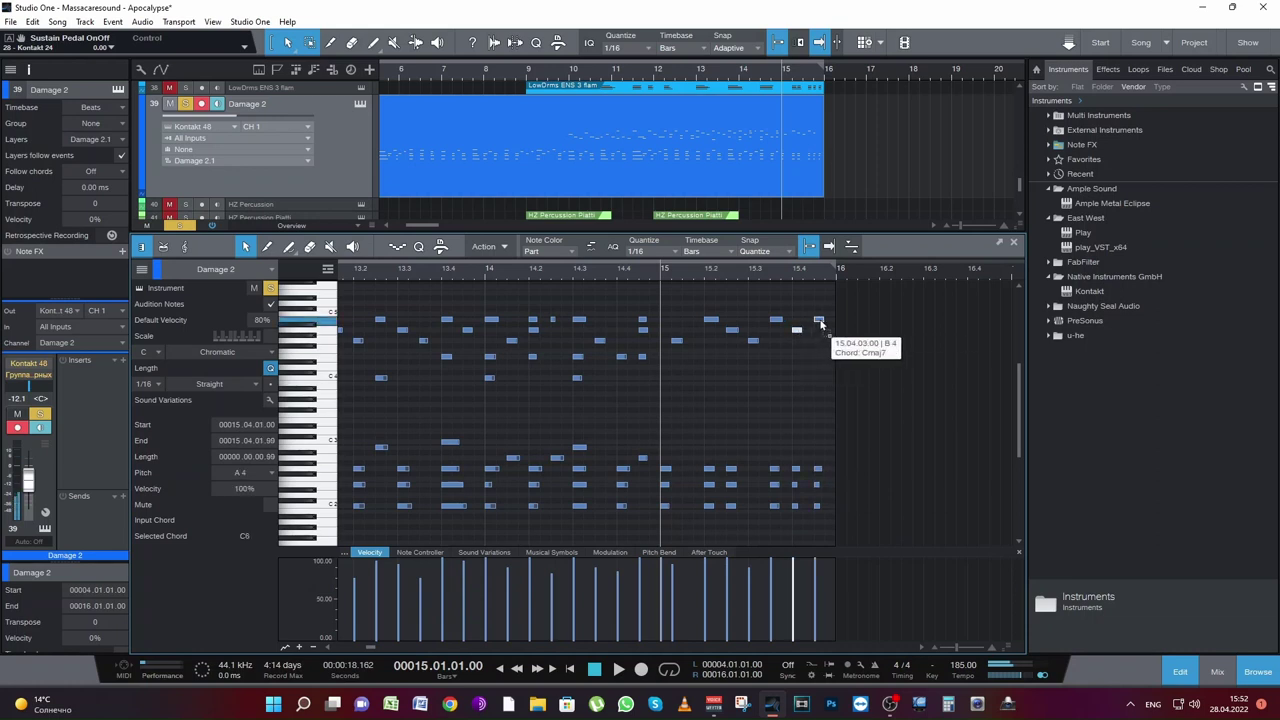
{"action": "key", "text": "space"}
{"action": "key", "text": "space"}
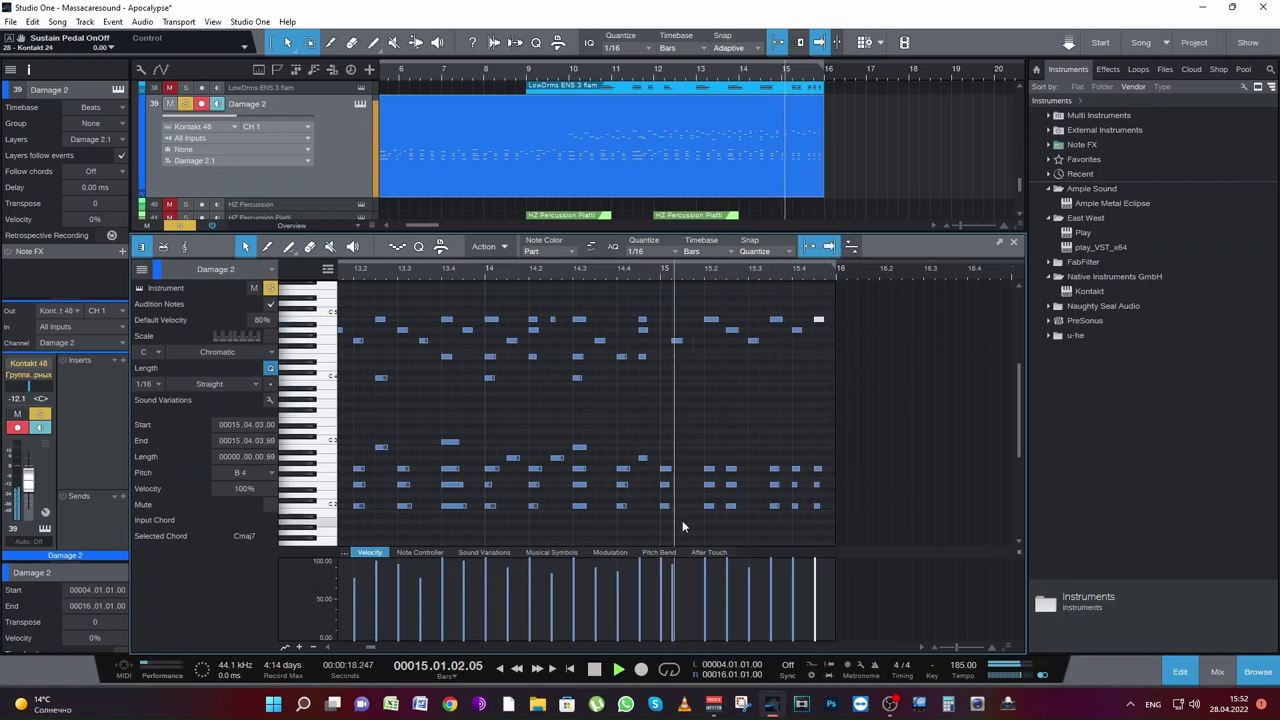
Step: Move the opening low chord of bar 15 in Damage 2, together with the G 4 note, to 15.01.03.00 and audition the bar
{"action": "left_click_drag", "start_coordinate": [681, 511], "coordinate": [677, 479]}
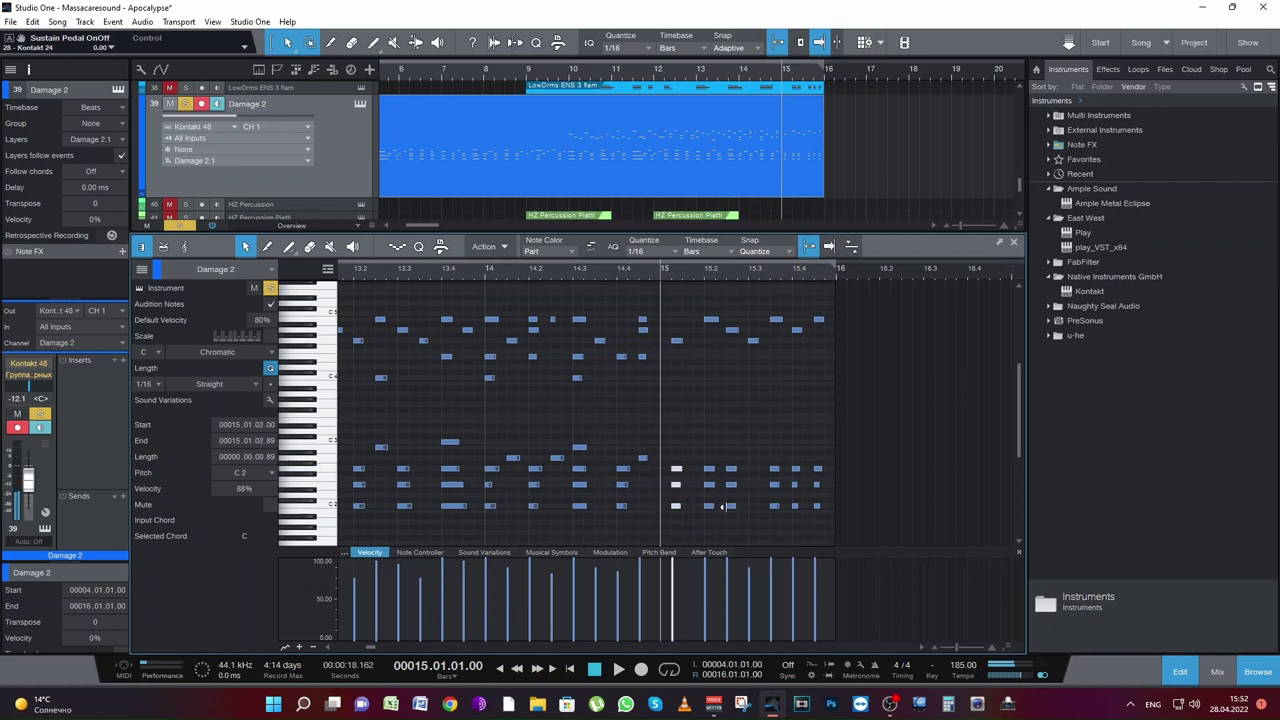
{"action": "key", "text": "space"}
{"action": "key", "text": "space"}
{"action": "left_click", "coordinate": [677, 341], "text": "shift"}
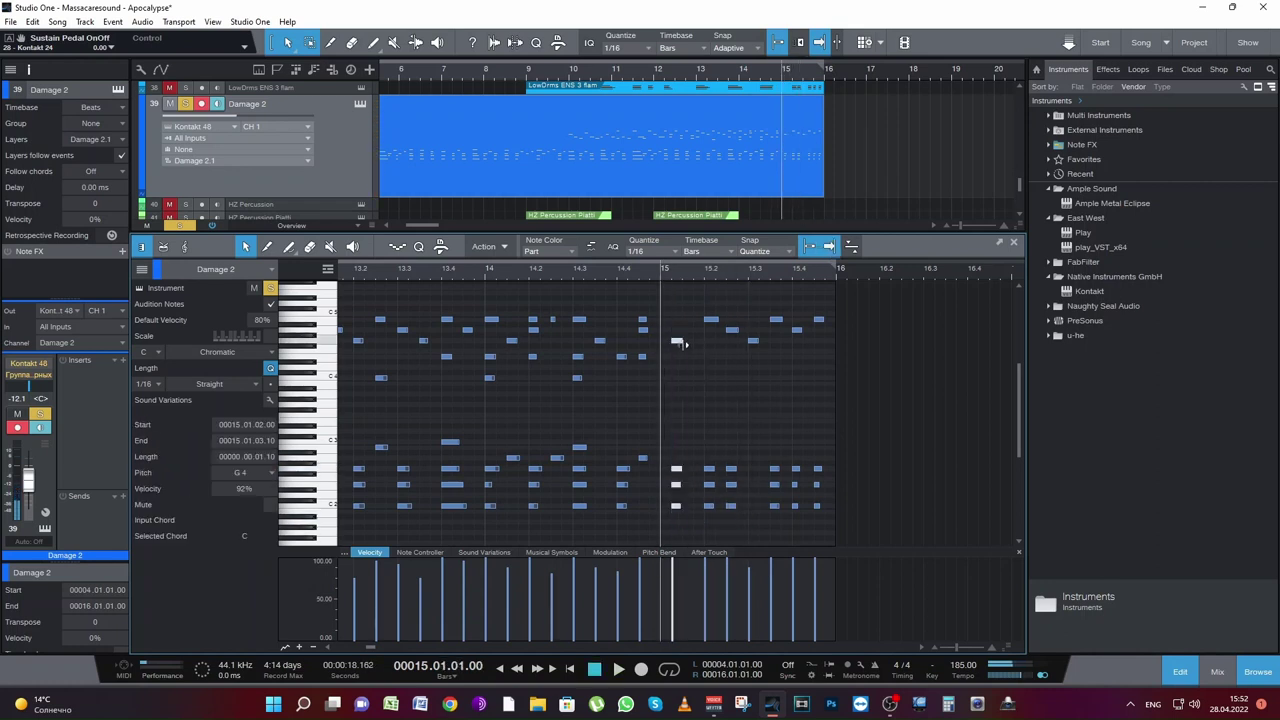
{"action": "left_click_drag", "start_coordinate": [677, 345], "coordinate": [688, 347]}
{"action": "key", "text": "space"}
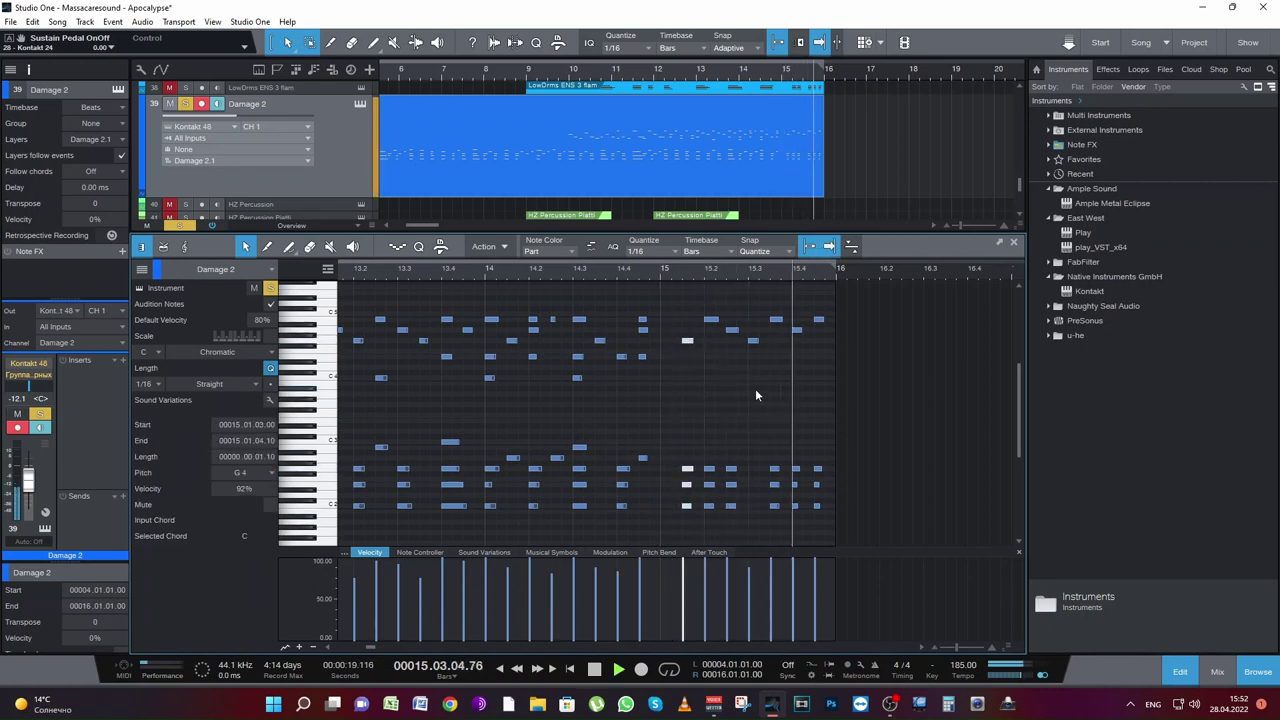
{"action": "key", "text": "space"}
{"action": "key", "text": "space"}
{"action": "key", "text": "space"}
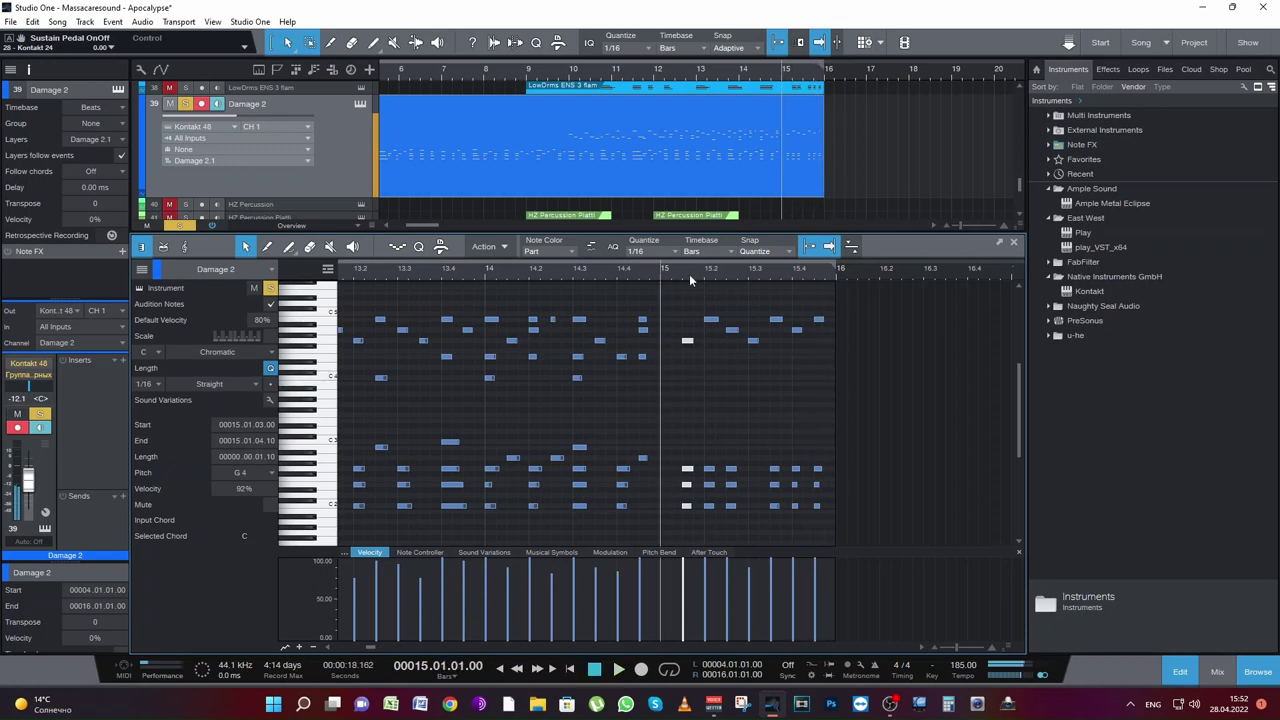
Step: In LowDrms ENS 3 flam, copy the 15.02.01.00 chord an eighth note earlier to 15.01.03.00, using the playhead as reference
{"action": "left_click", "coordinate": [689, 274]}
{"action": "scroll", "coordinate": [790, 190], "scroll_direction": "up", "scroll_amount": 2}
{"action": "left_click", "coordinate": [799, 180]}
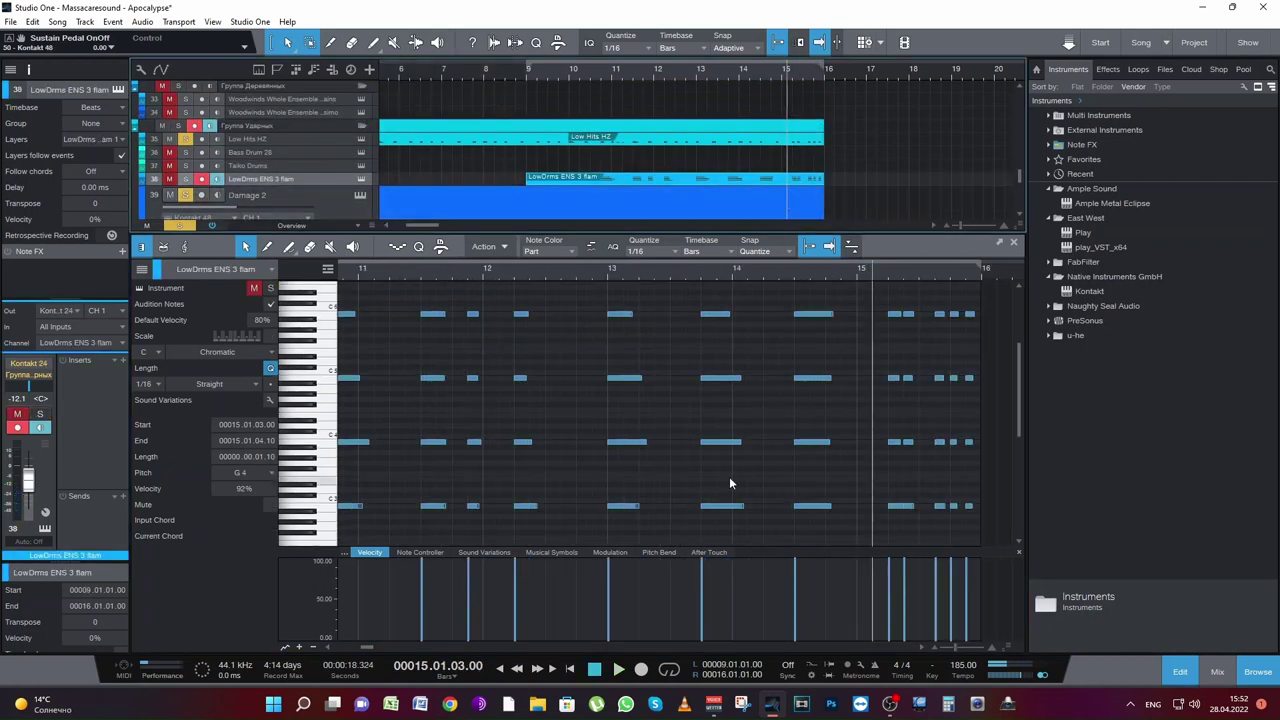
{"action": "left_click", "coordinate": [893, 507]}
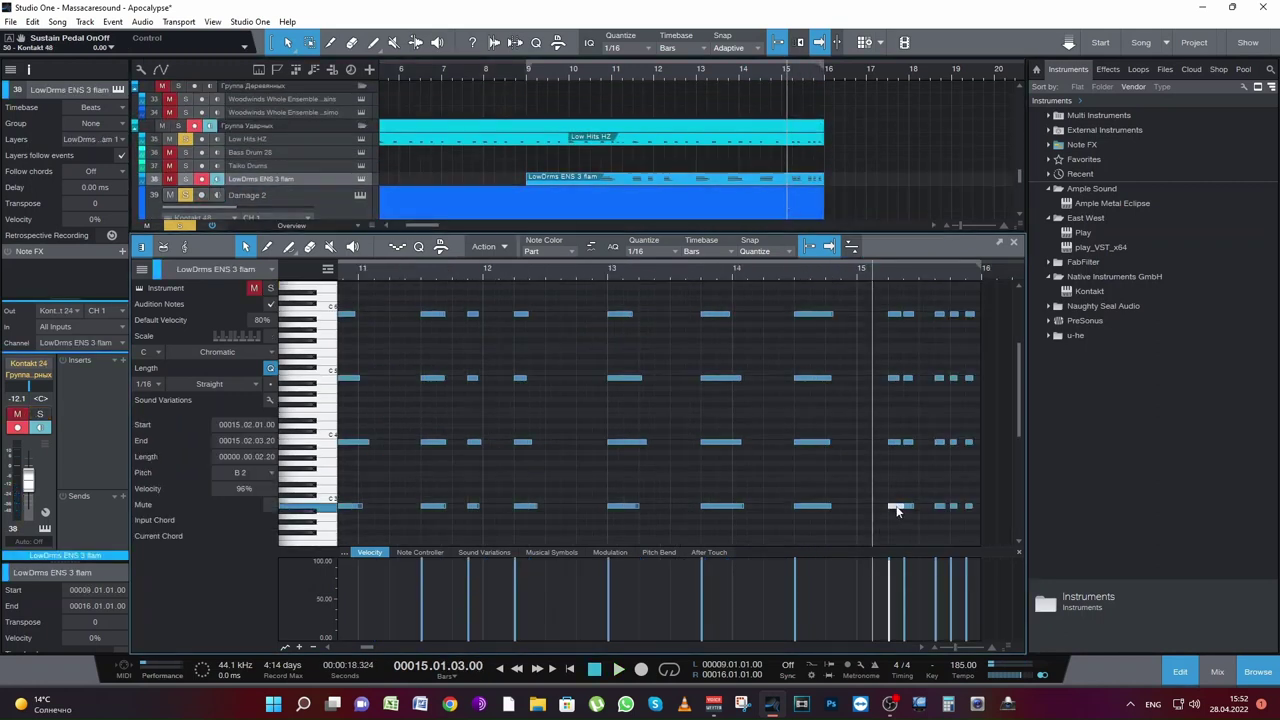
{"action": "left_click_drag", "start_coordinate": [903, 508], "coordinate": [876, 320]}
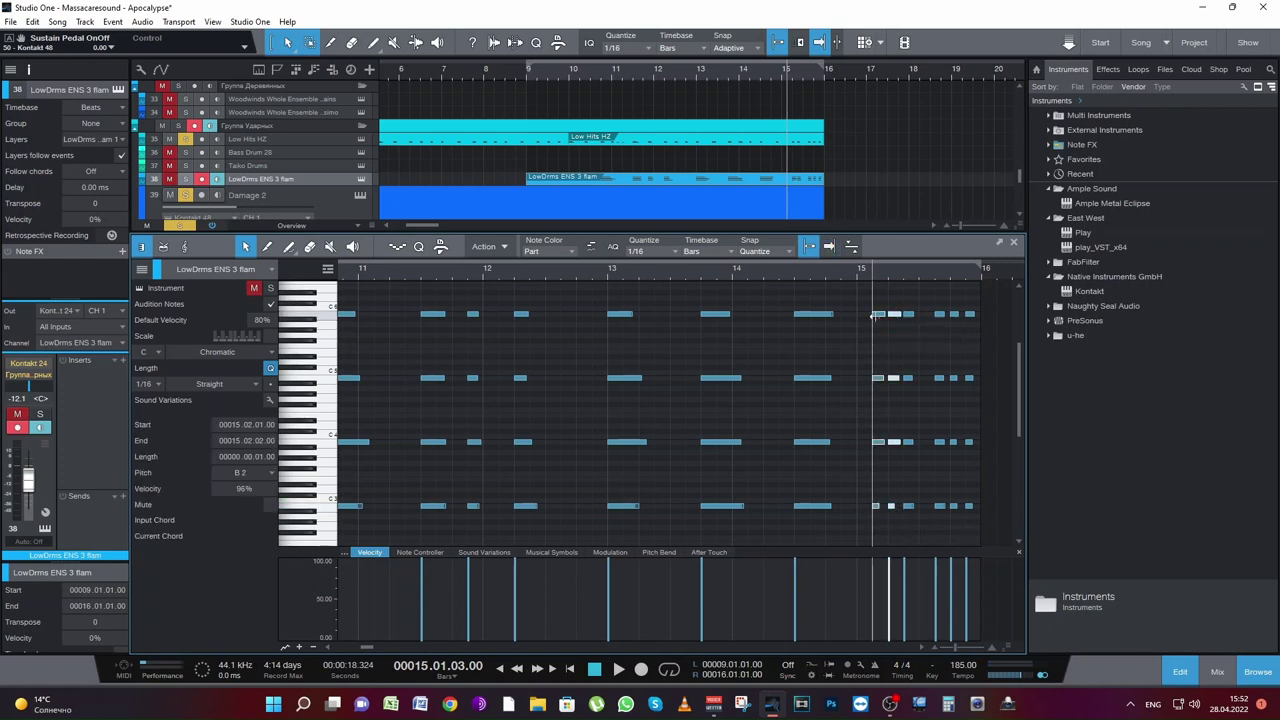
{"action": "key", "text": "space"}
{"action": "key", "text": "space"}
Step: In Low Hits HZ, add a copy of the three-note chord at 15.01.03.00, audition it and close the note editor
{"action": "left_click", "coordinate": [797, 145]}
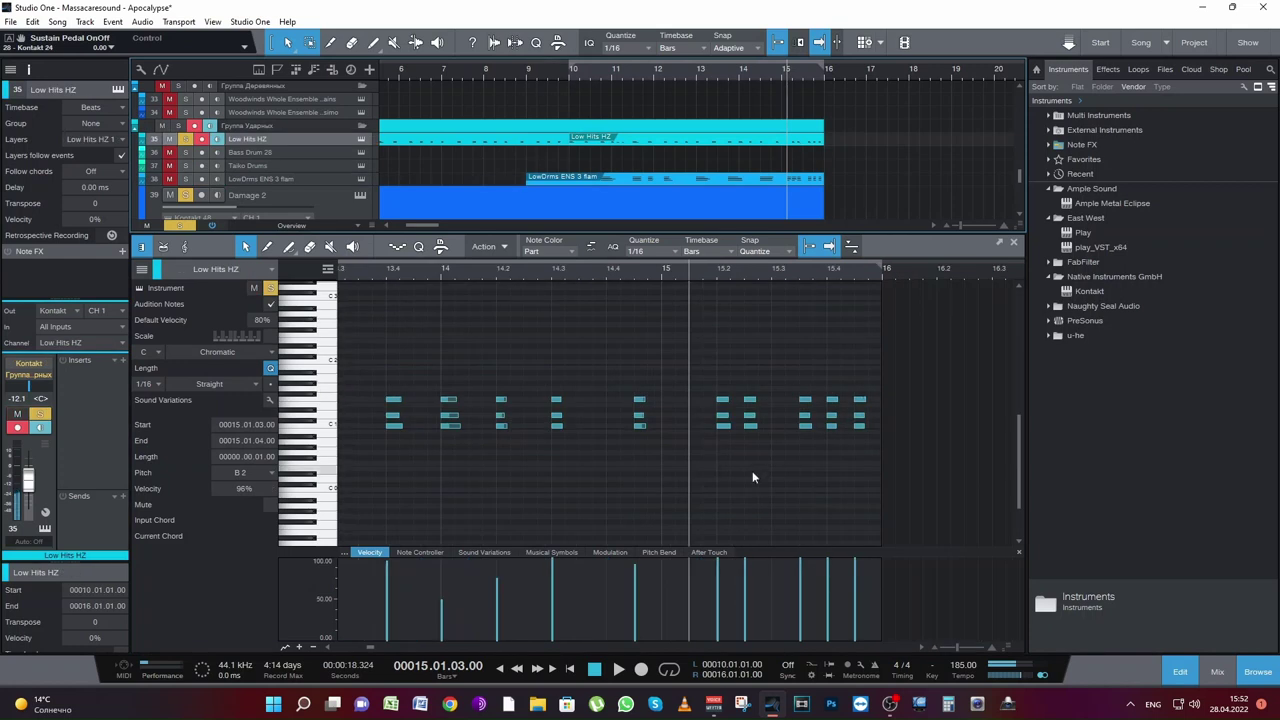
{"action": "left_click_drag", "start_coordinate": [697, 404], "coordinate": [697, 404]}
{"action": "key", "text": "space"}
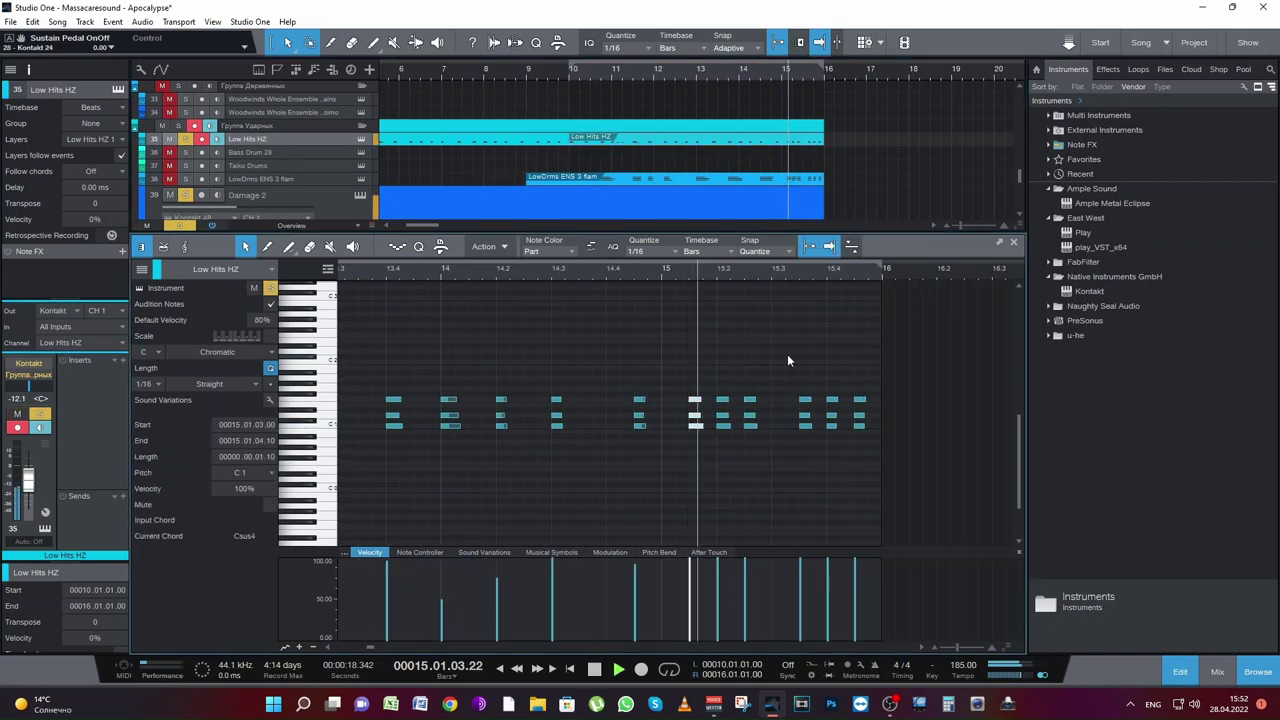
{"action": "key", "text": "space"}
{"action": "left_click", "coordinate": [1014, 245]}
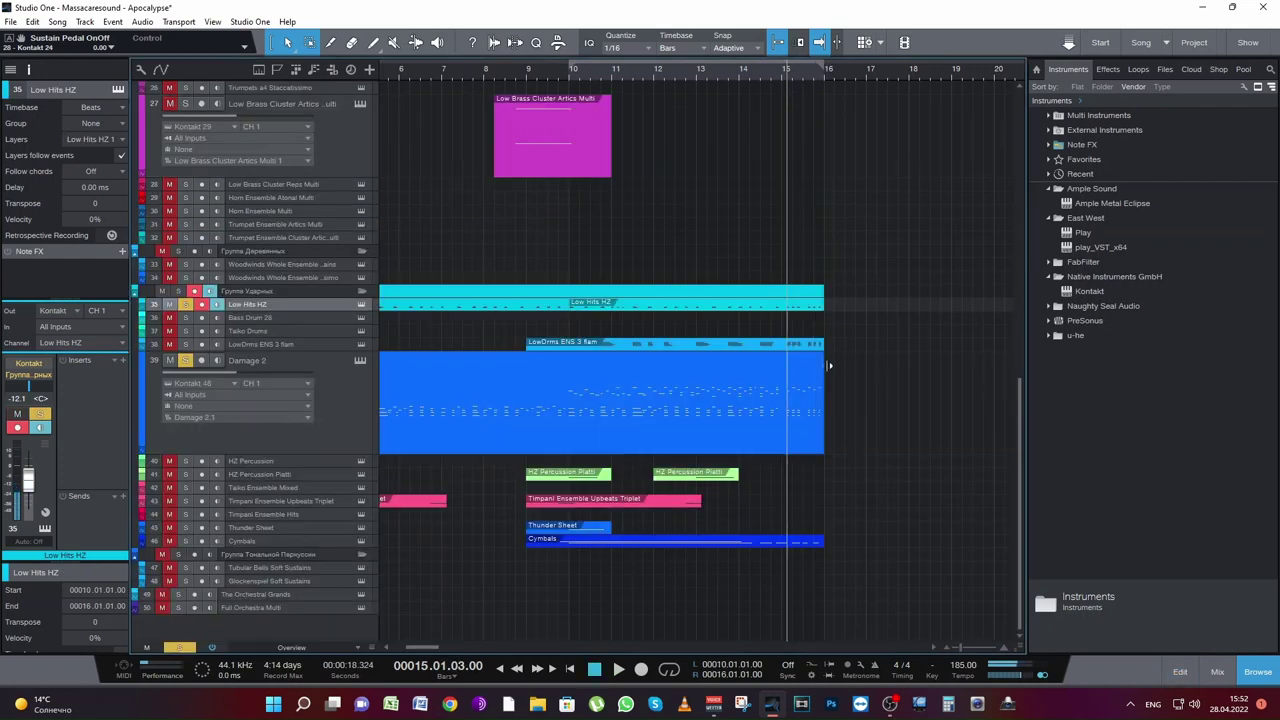
Step: Solo Cymbals, open its part for note editing, and audition the cymbal hits from 13.03.04.00 and 14.03.01.00
{"action": "left_click", "coordinate": [195, 545]}
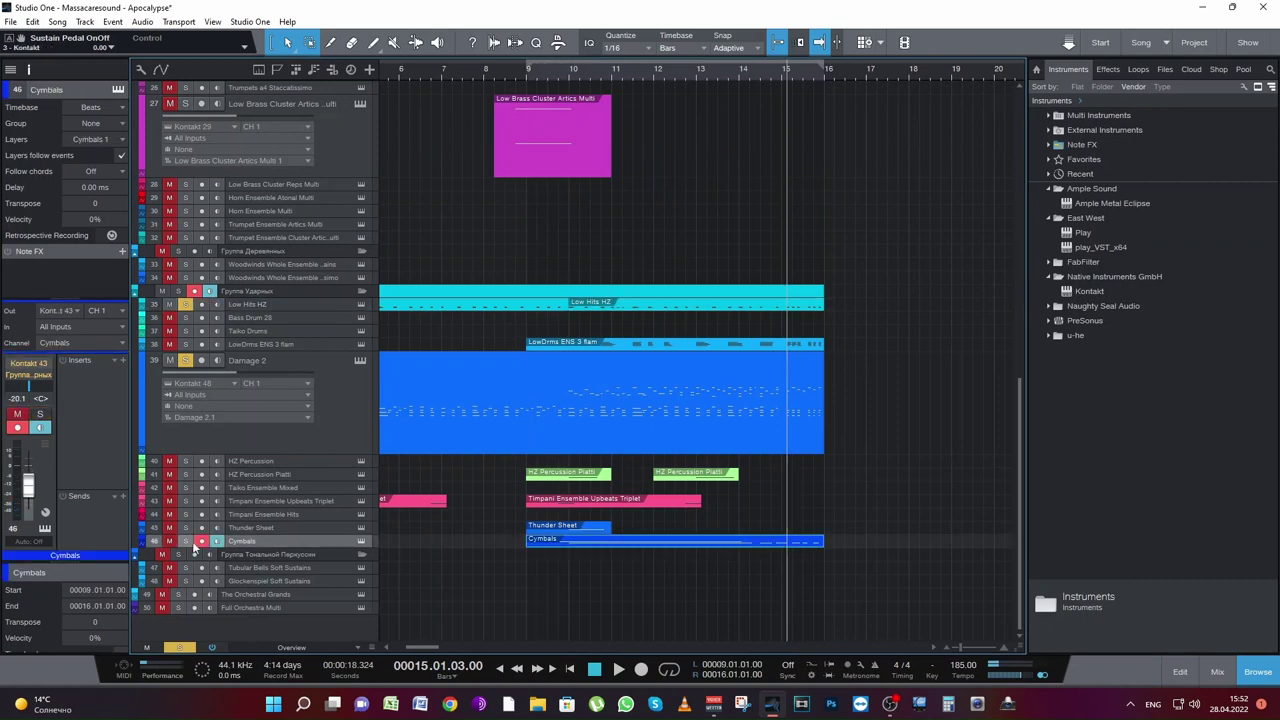
{"action": "double_click", "coordinate": [784, 542]}
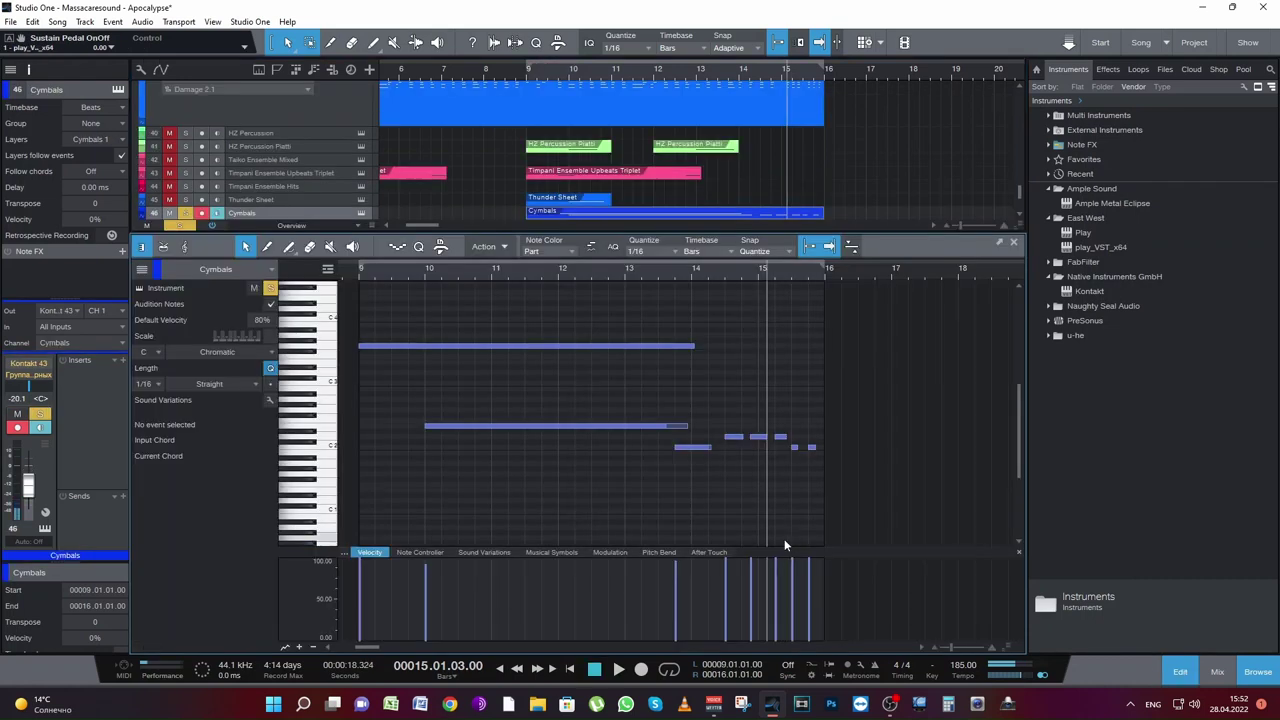
{"action": "left_click", "coordinate": [672, 267]}
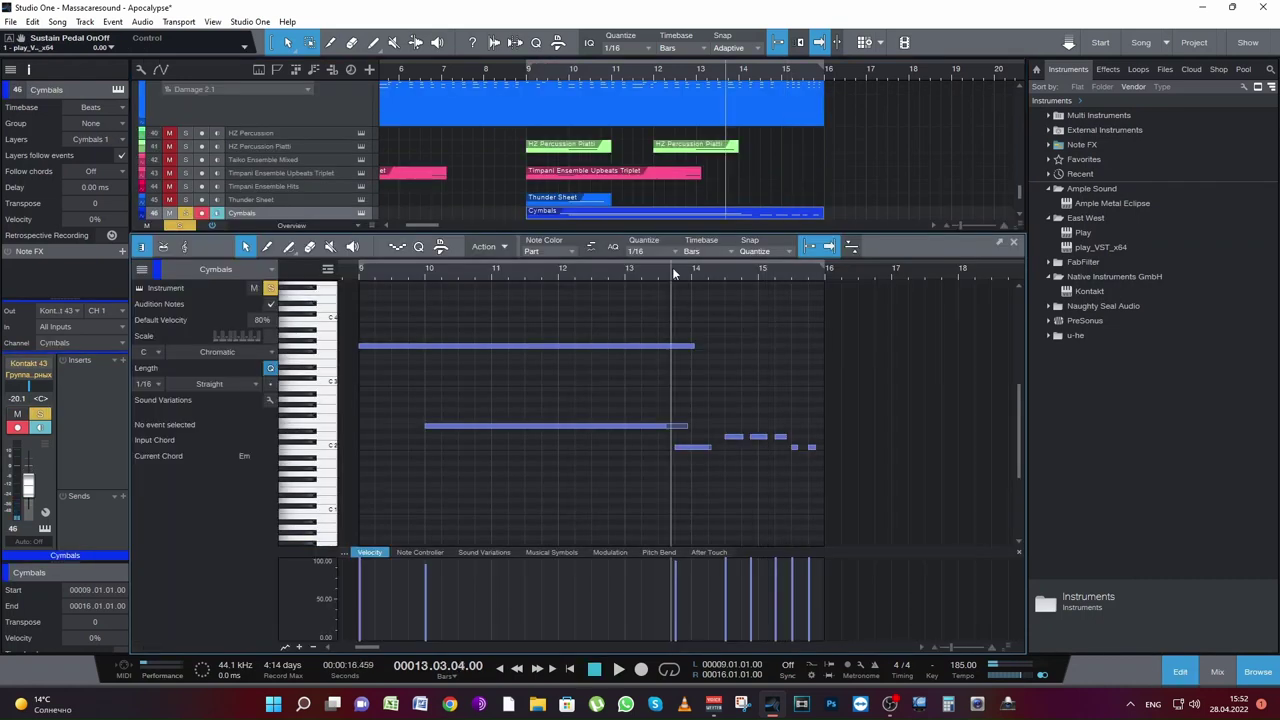
{"action": "key", "text": "space"}
{"action": "key", "text": "space"}
{"action": "left_click", "coordinate": [724, 267]}
{"action": "key", "text": "space"}
{"action": "key", "text": "space"}
{"action": "key", "text": "space"}
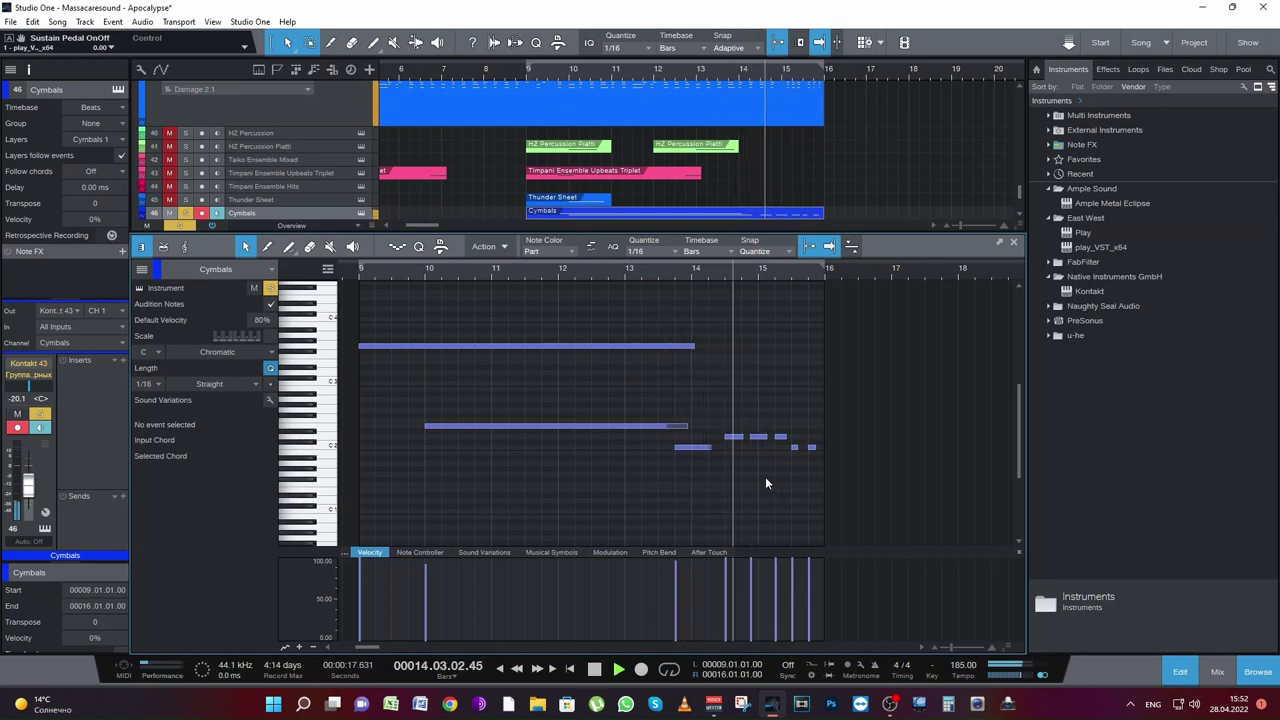
{"action": "key", "text": "space"}
{"action": "left_click_drag", "start_coordinate": [940, 647], "coordinate": [962, 647]}
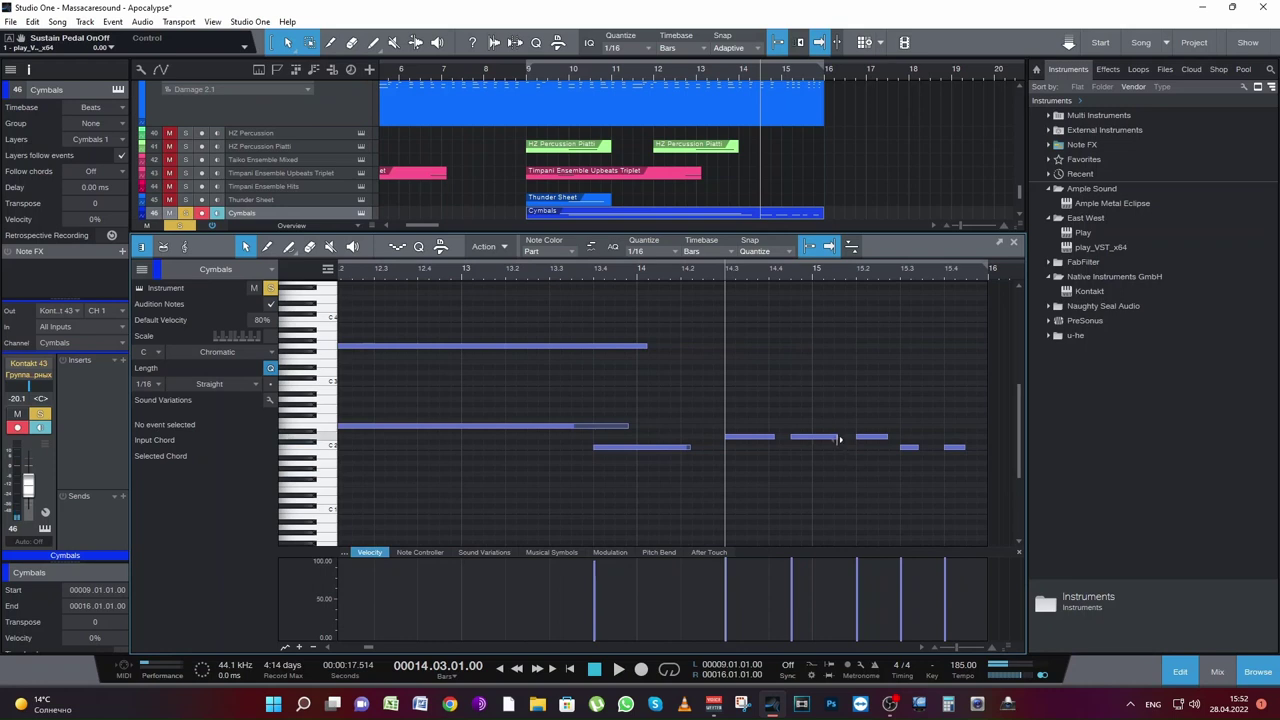
{"action": "key", "text": "space"}
{"action": "key", "text": "space"}
Step: In Cymbals, shorten the D 2 note at 14.04.03.00 and add two-sixteenth D 2 notes at 15.01.03.00 and 15.02.03.00
{"action": "left_click", "coordinate": [836, 438]}
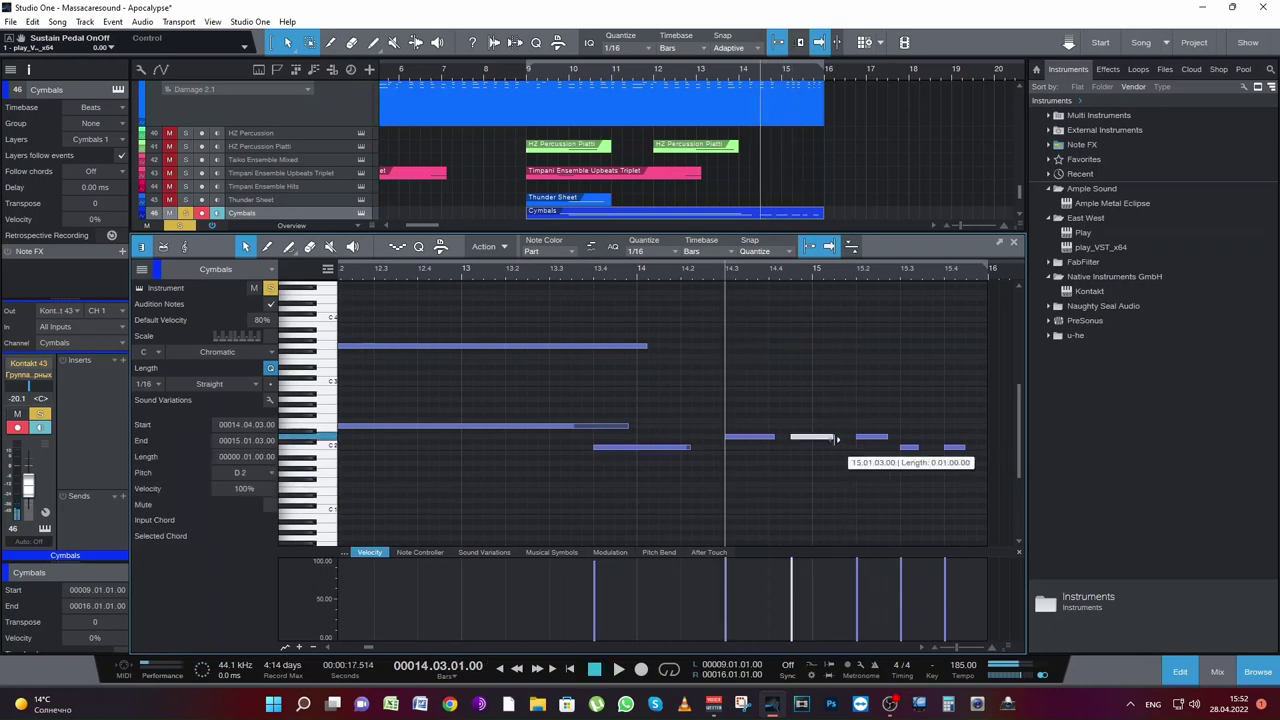
{"action": "left_click_drag", "start_coordinate": [836, 438], "coordinate": [851, 440]}
{"action": "double_click", "coordinate": [838, 438]}
{"action": "key", "text": "space"}
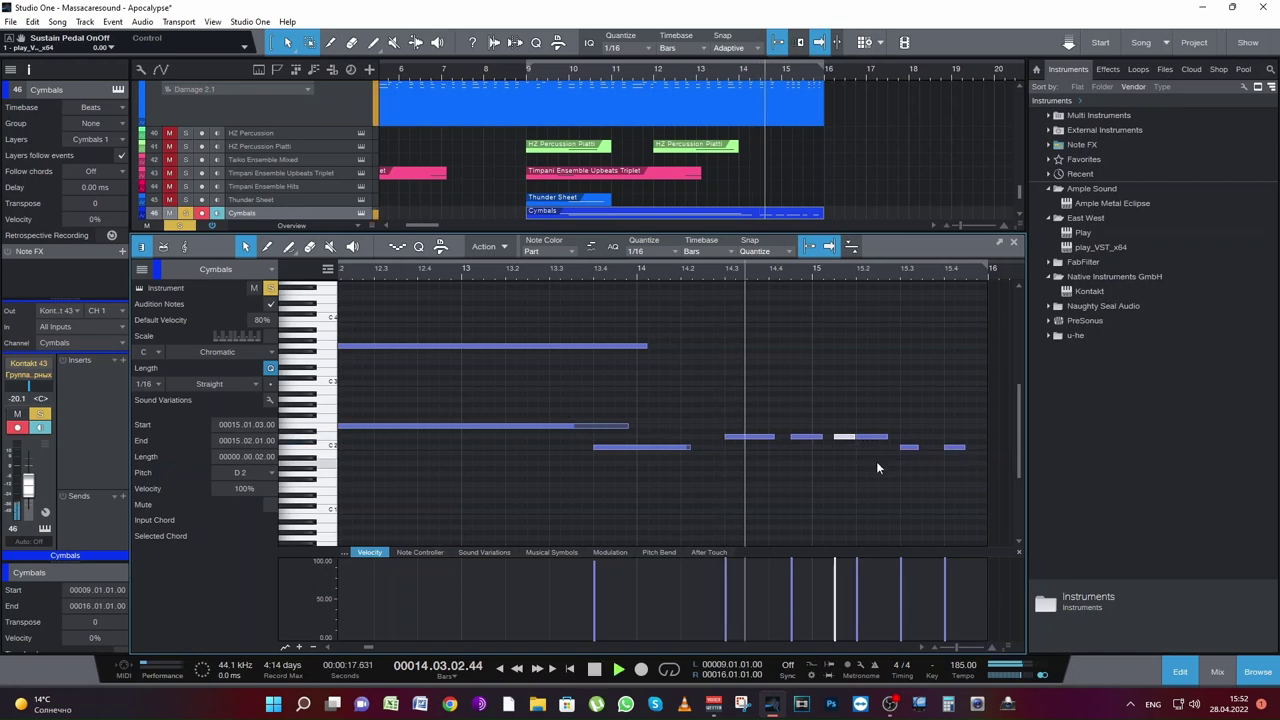
{"action": "left_click_drag", "start_coordinate": [848, 437], "coordinate": [888, 440]}
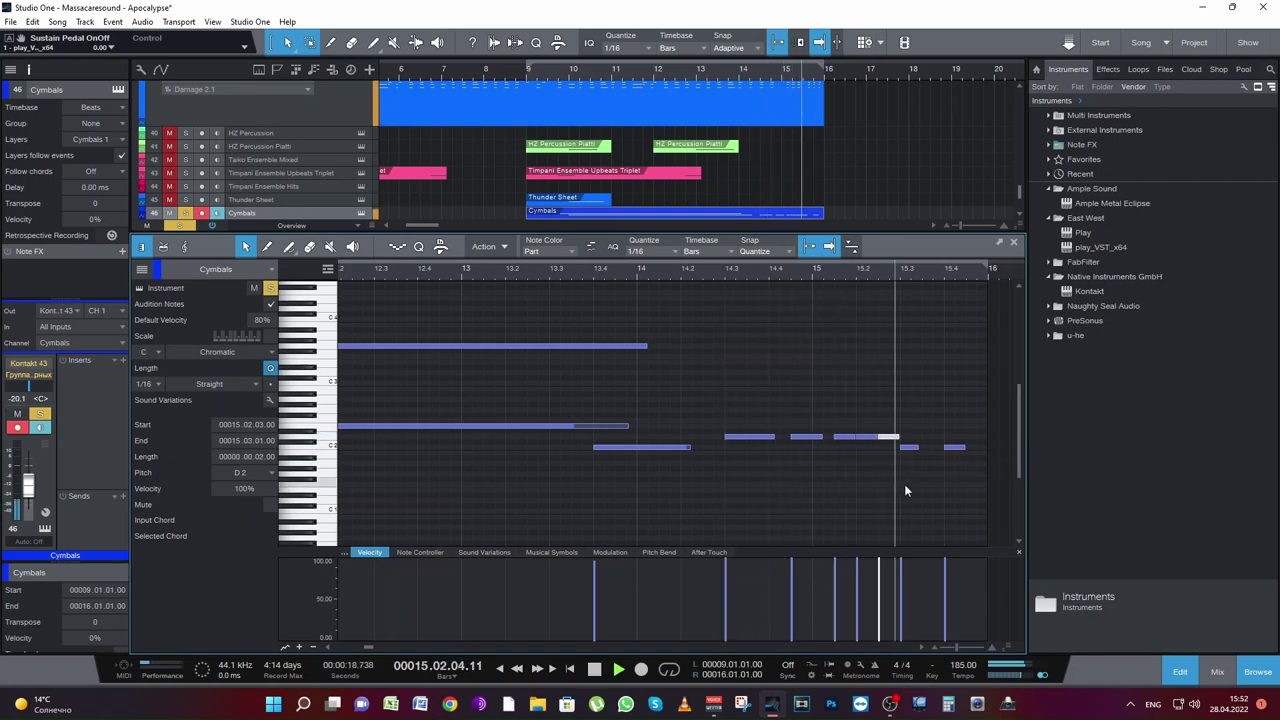
{"action": "key", "text": "space"}
Step: Move the first C 2 cymbal note of bar 15 to 15.03.03.00, add another C 2 at 15.04.03.00, and audition the ending
{"action": "left_click_drag", "start_coordinate": [906, 450], "coordinate": [938, 456]}
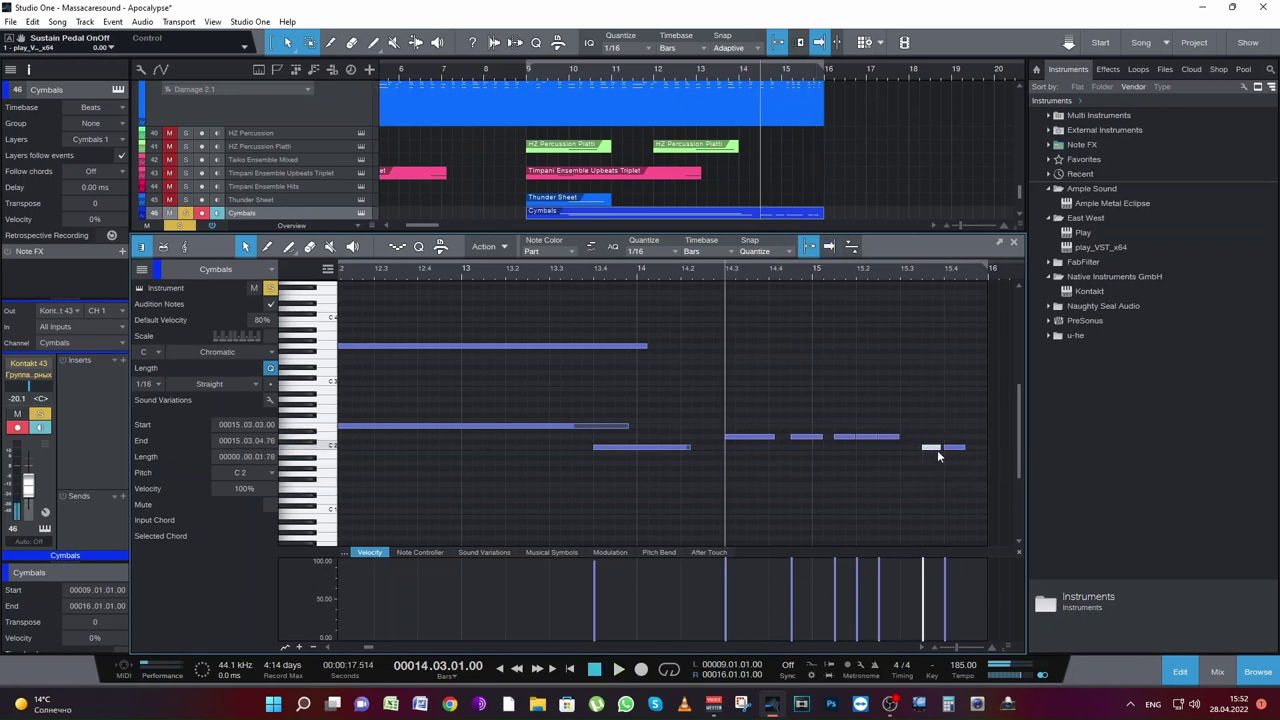
{"action": "left_click", "coordinate": [970, 447]}
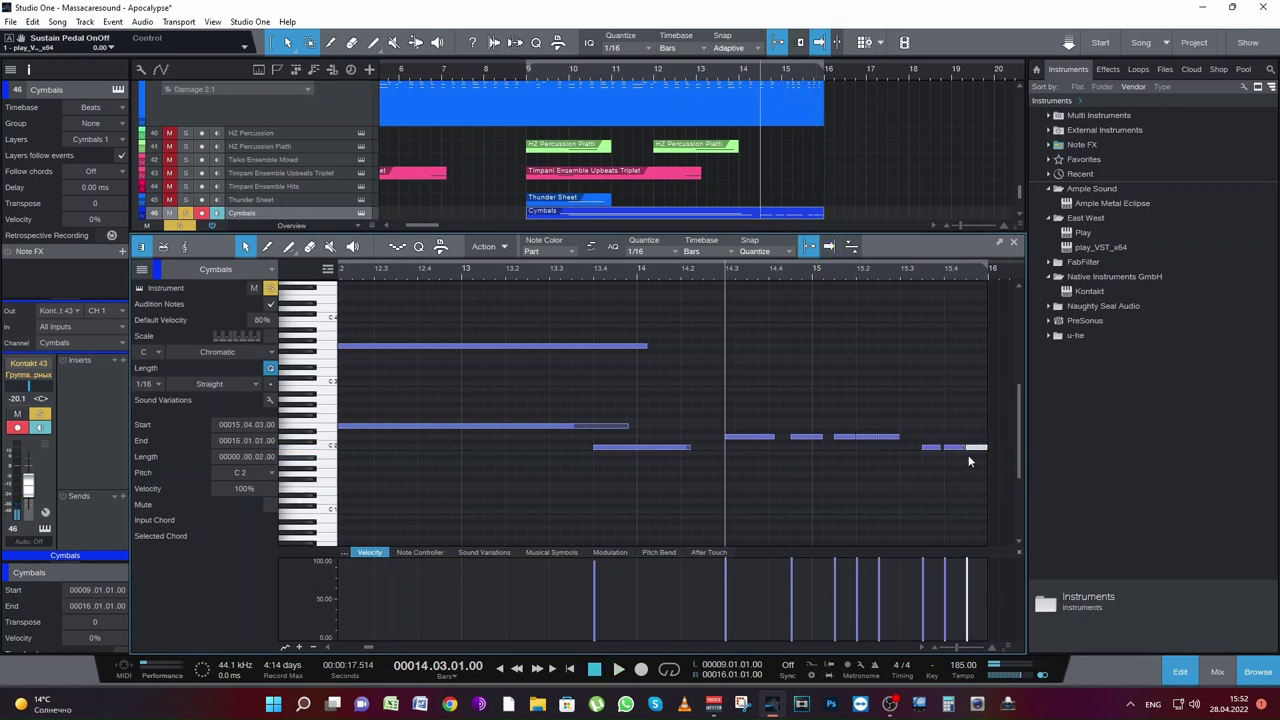
{"action": "key", "text": "space"}
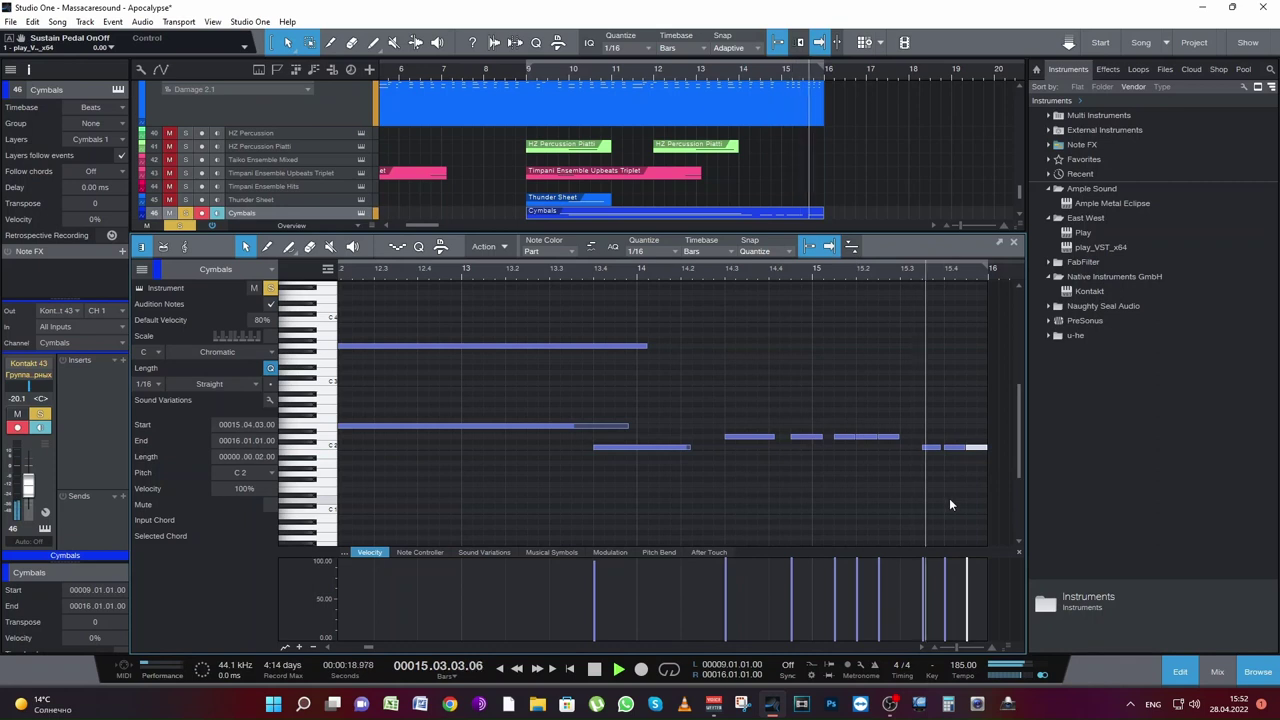
{"action": "key", "text": "space"}
{"action": "left_click", "coordinate": [1013, 244]}
Step: Save the song with all solos off and play the full arrangement from 8.04.01.00 through bar 15
{"action": "key", "text": "ctrl+s"}
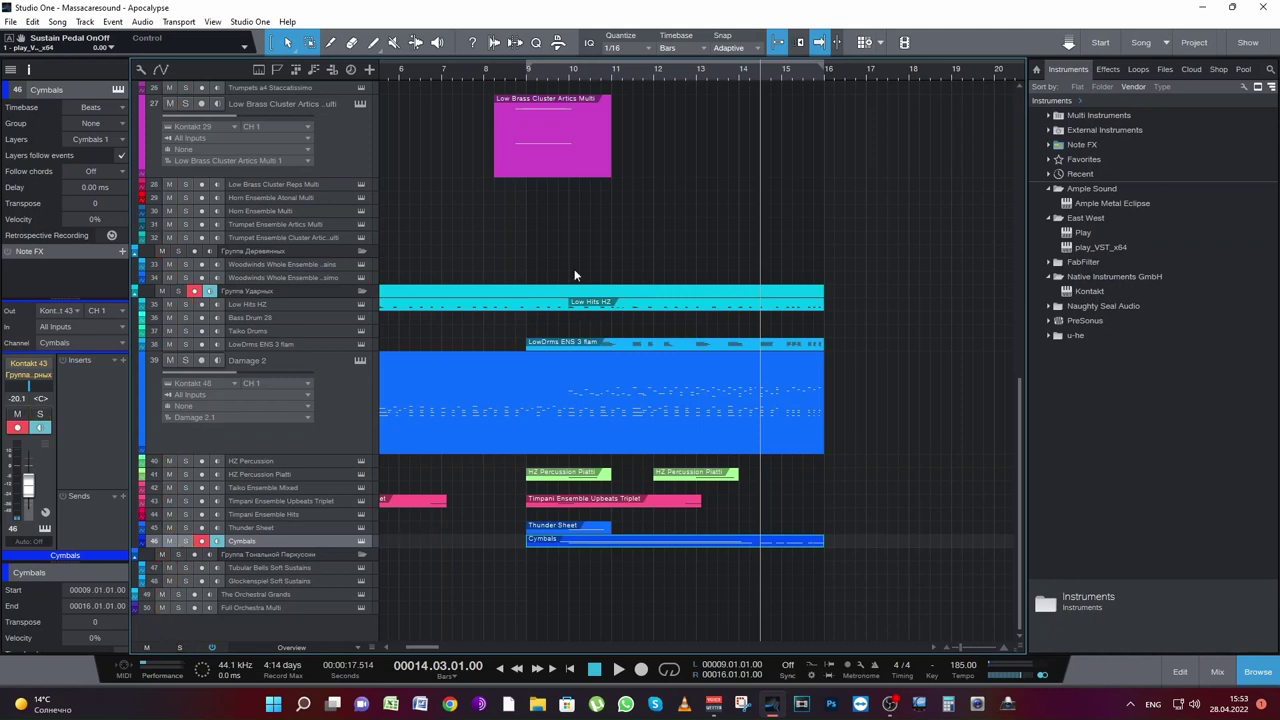
{"action": "left_click", "coordinate": [527, 70]}
{"action": "key", "text": "space"}
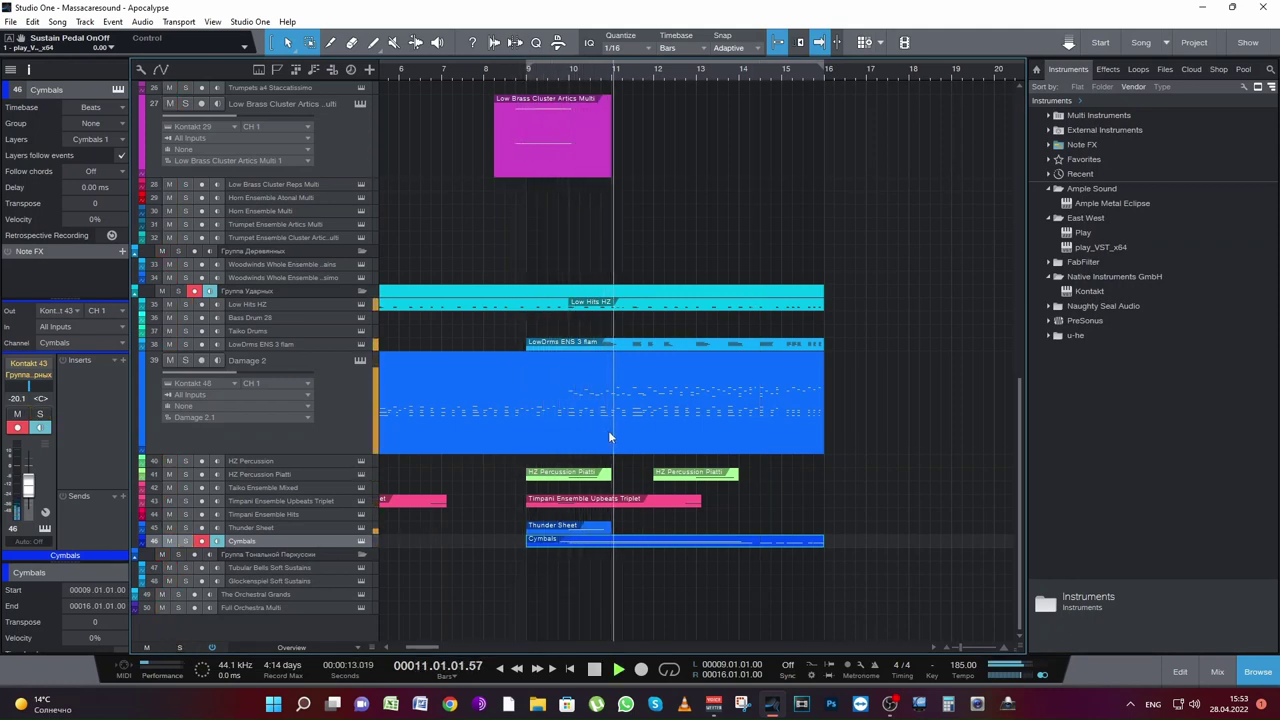
{"action": "scroll", "coordinate": [610, 433], "scroll_direction": "up", "scroll_amount": 3}
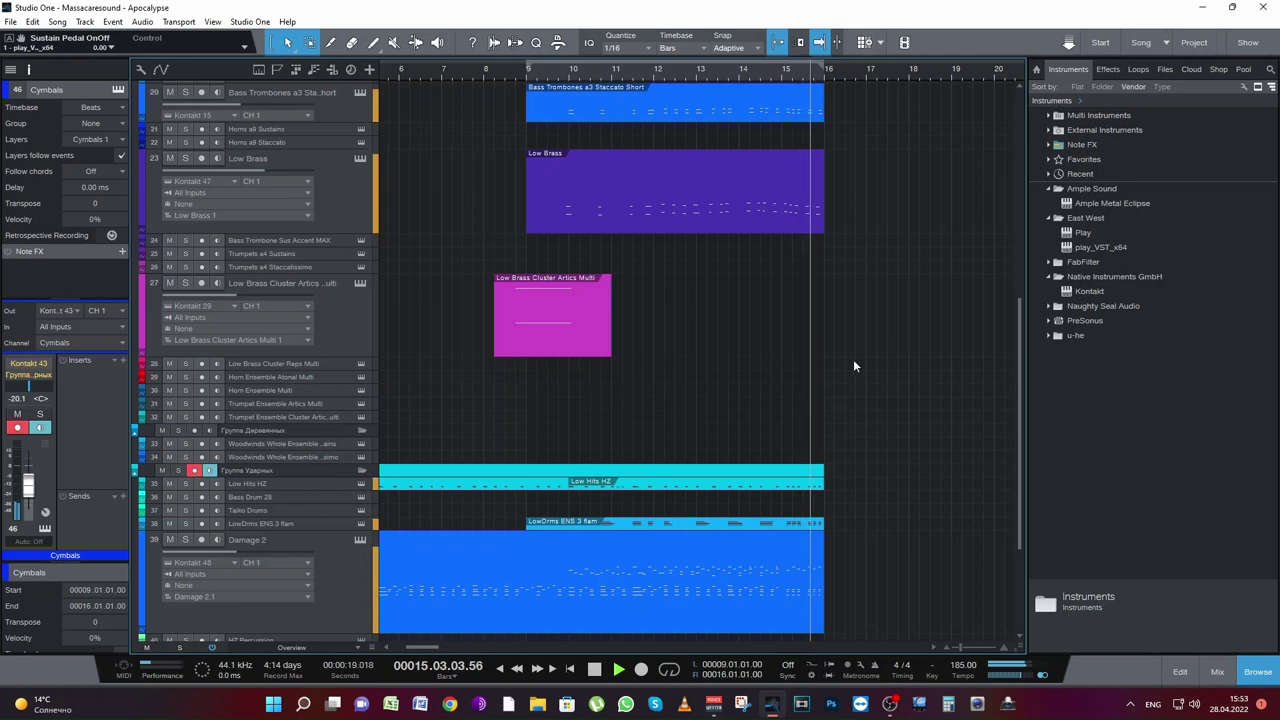
Step: Solo Bass Trombones a3 Staccato Short, open its part for note editing, and play it from 10.01.01.00
{"action": "scroll", "coordinate": [860, 364], "scroll_direction": "up", "scroll_amount": 5}
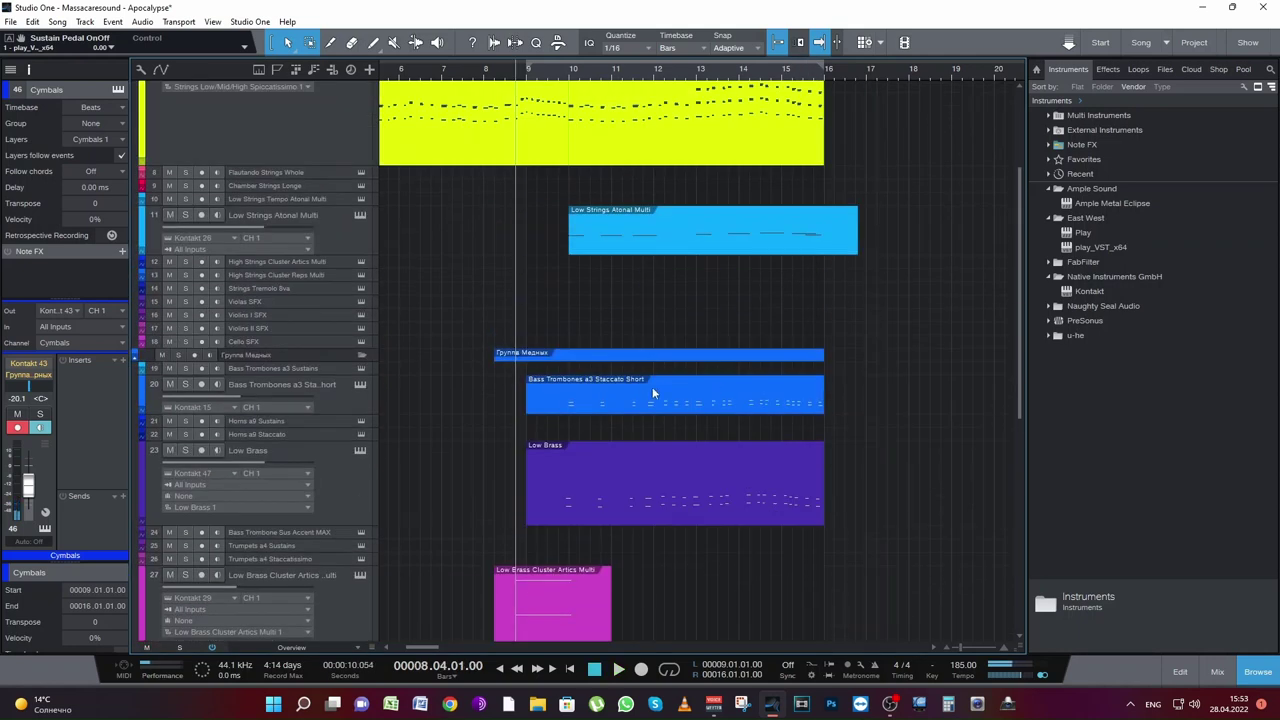
{"action": "left_click", "coordinate": [566, 76]}
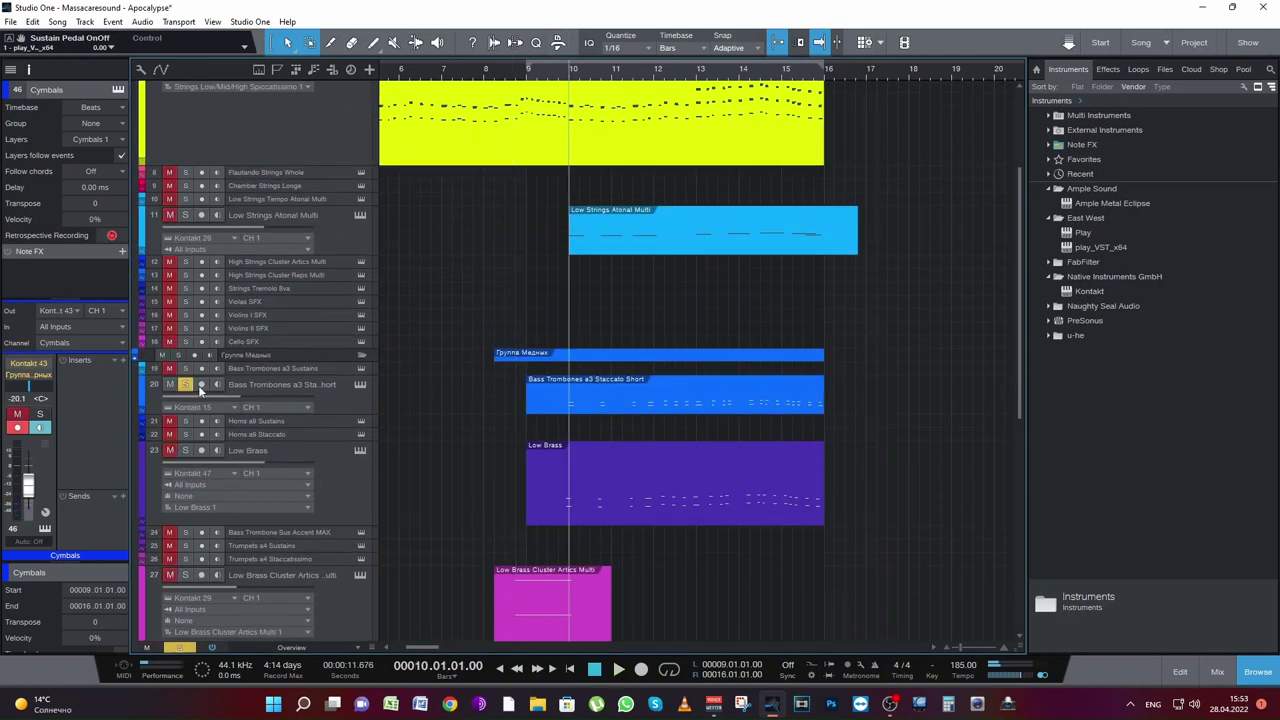
{"action": "double_click", "coordinate": [596, 397]}
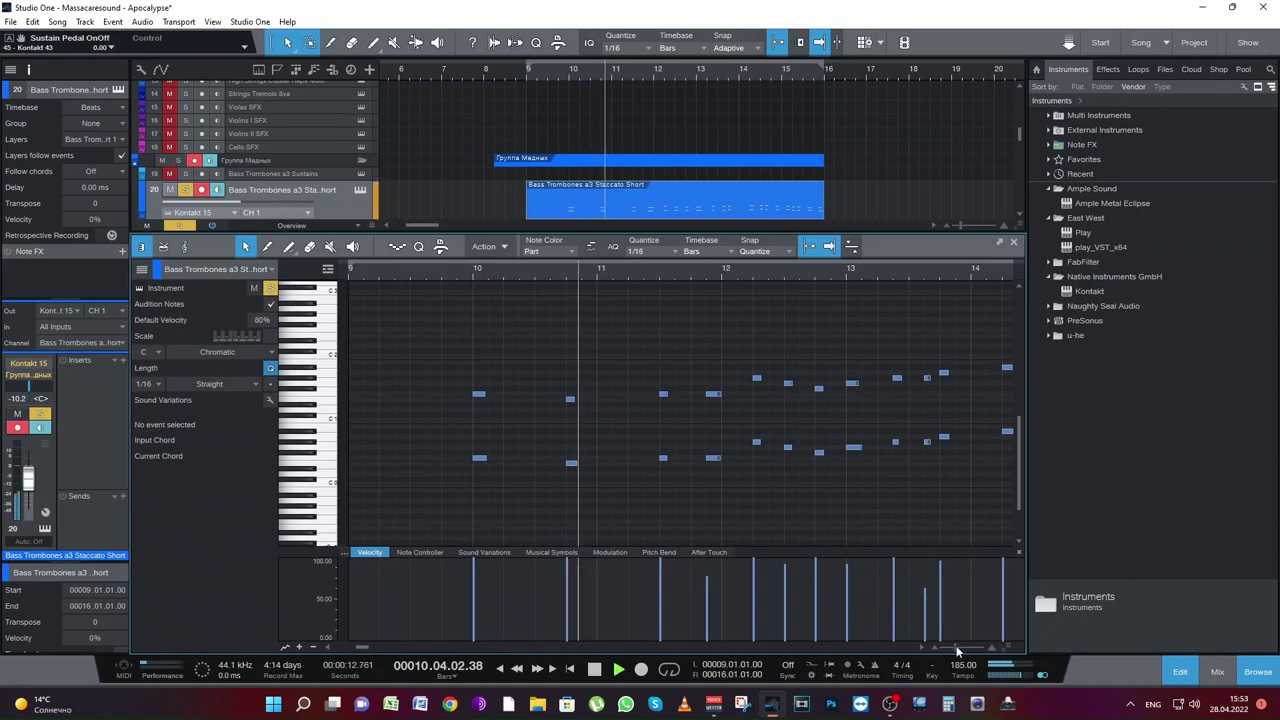
{"action": "key", "text": "shift+f"}
{"action": "key", "text": "space"}
Step: Copy the upper trombone line of bars 10 to 15 down five semitones so it starts on C 1, and audition it
{"action": "left_click_drag", "start_coordinate": [505, 416], "coordinate": [1014, 321]}
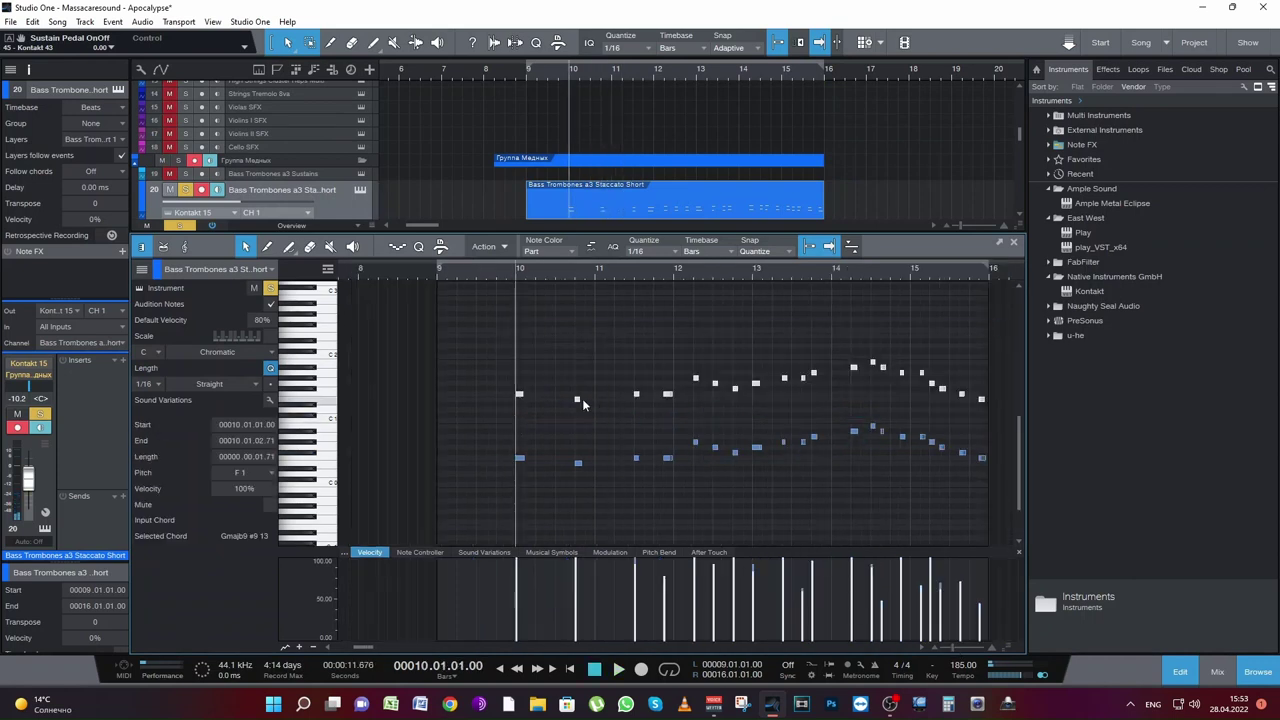
{"action": "left_click_drag", "start_coordinate": [520, 398], "coordinate": [520, 421]}
{"action": "key", "text": "space"}
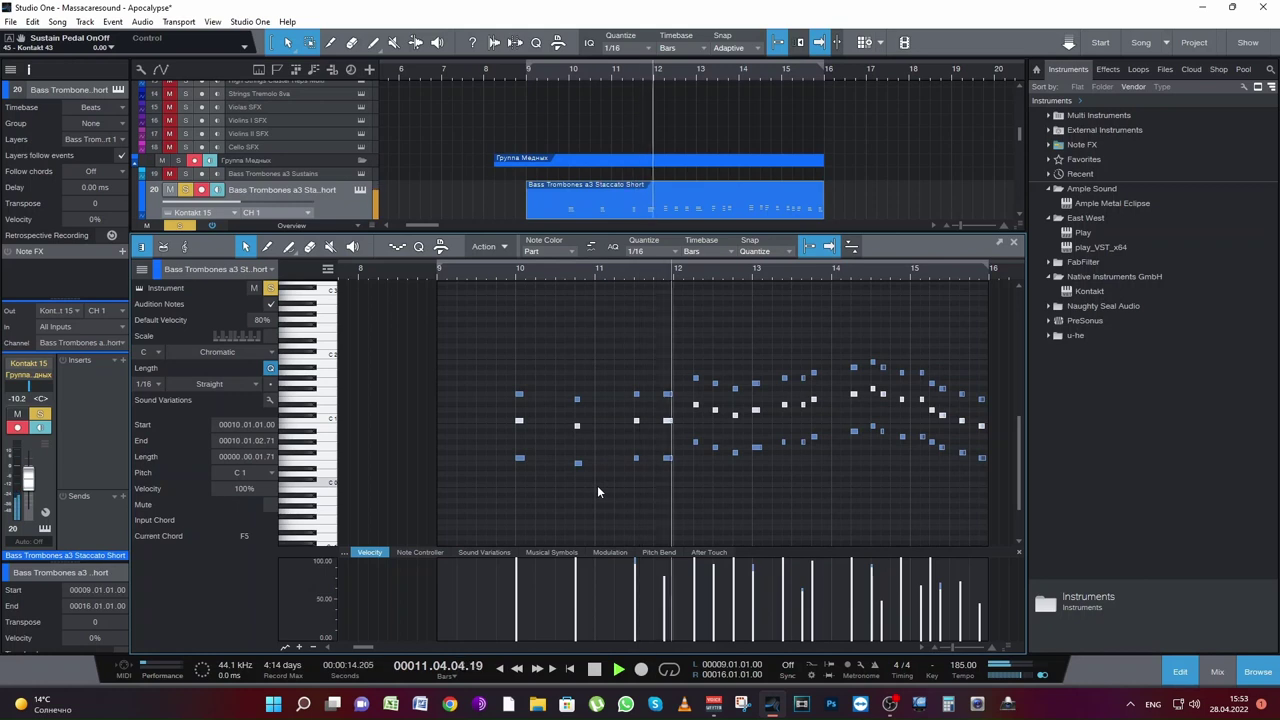
{"action": "key", "text": "space"}
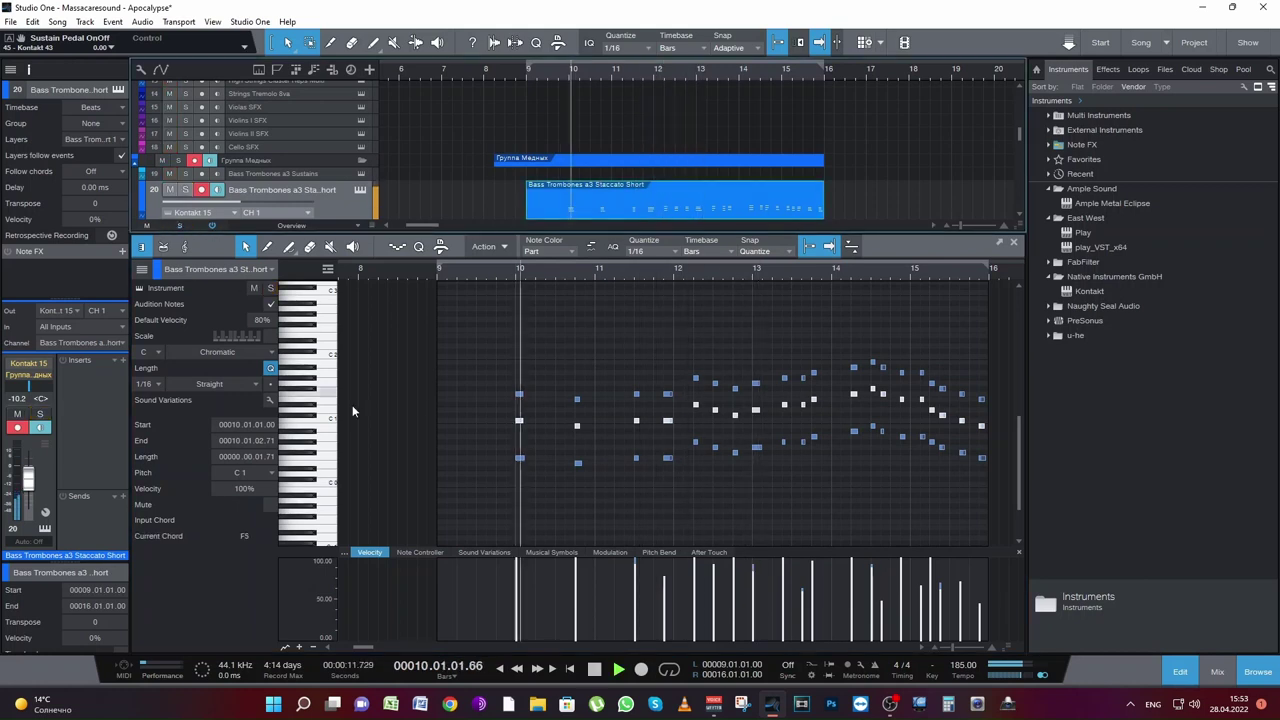
Step: Play the full arrangement from 10.01.01.00 with the bass trombone note editor closed, and save the song
{"action": "key", "text": "space"}
{"action": "key", "text": "F2"}
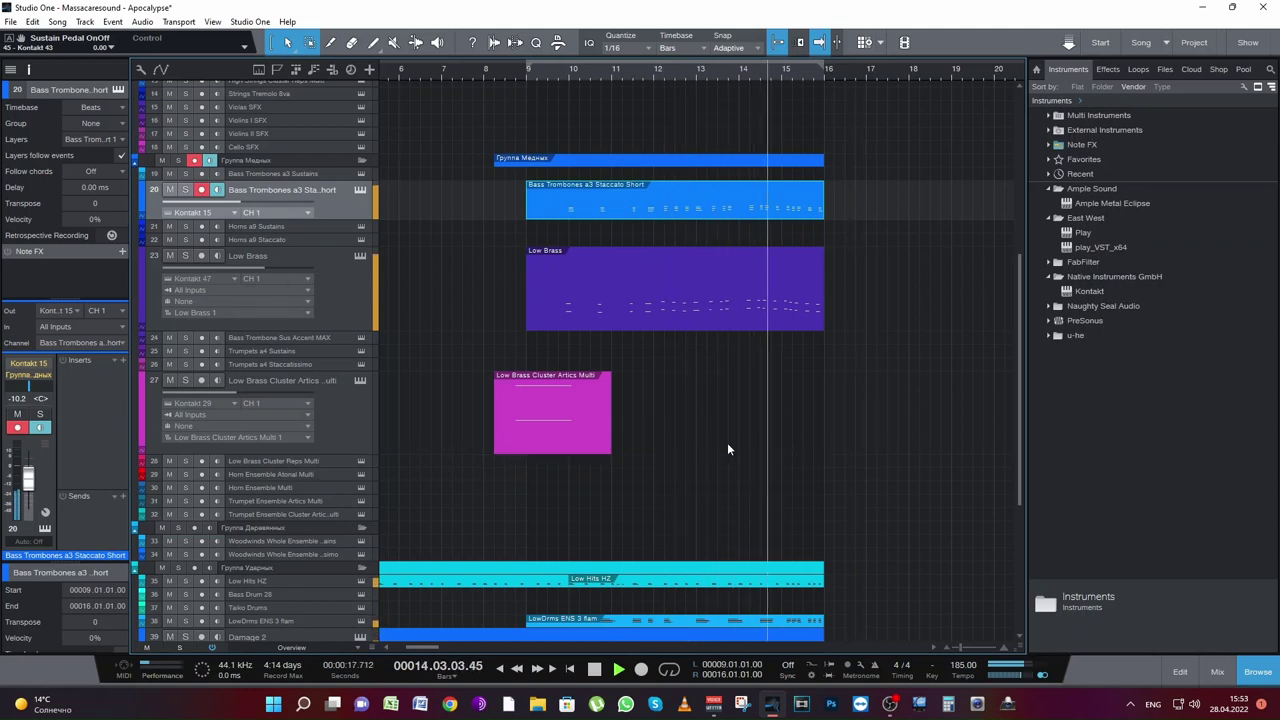
{"action": "scroll", "coordinate": [813, 407], "scroll_direction": "down", "scroll_amount": 3}
{"action": "key", "text": "space"}
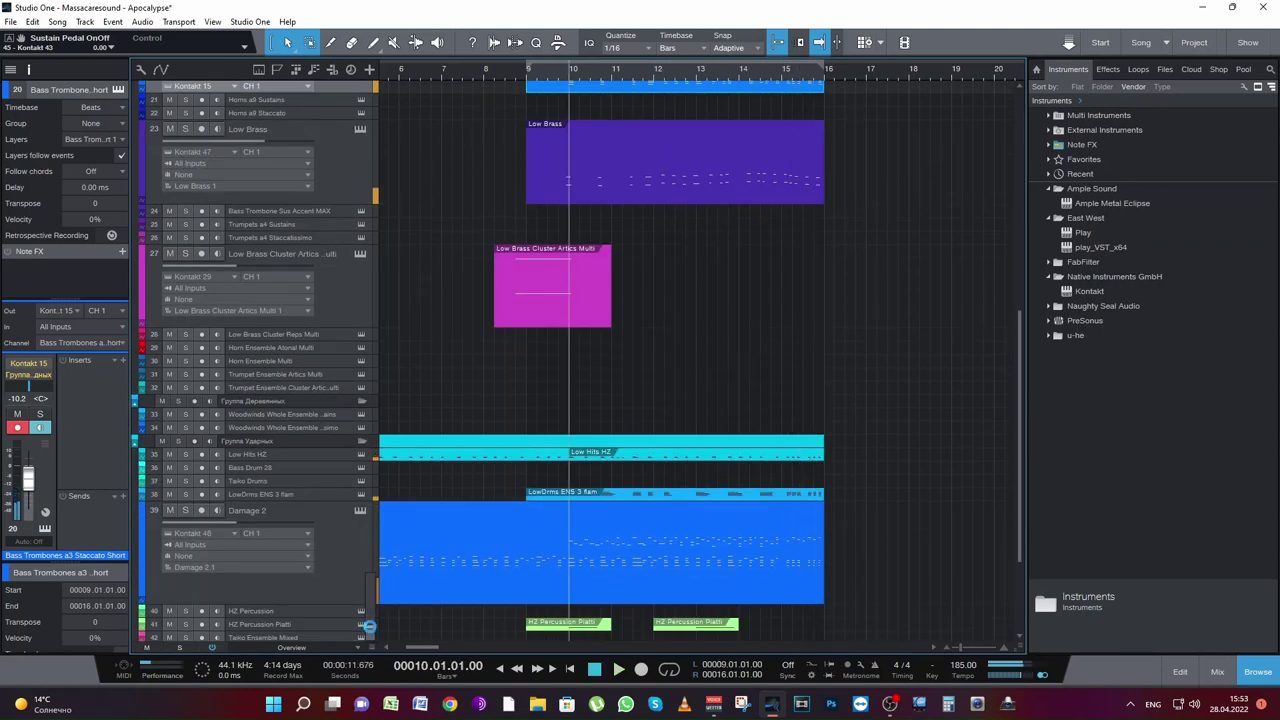
{"action": "key", "text": "ctrl+s"}
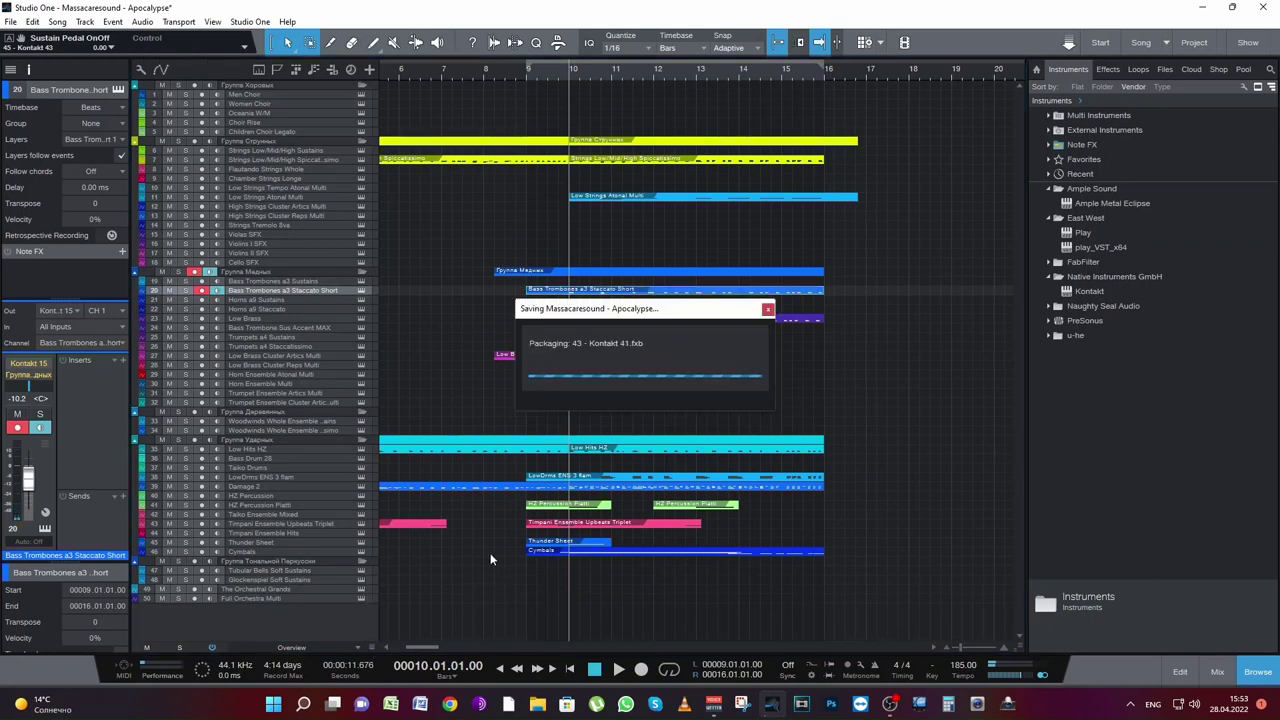
Step: Set the Tubular Bells Soft Sustains volume to -21.2 dB and record a sustained F 4 on it, starting the take from 8.01.01.00
{"action": "left_click", "coordinate": [295, 572]}
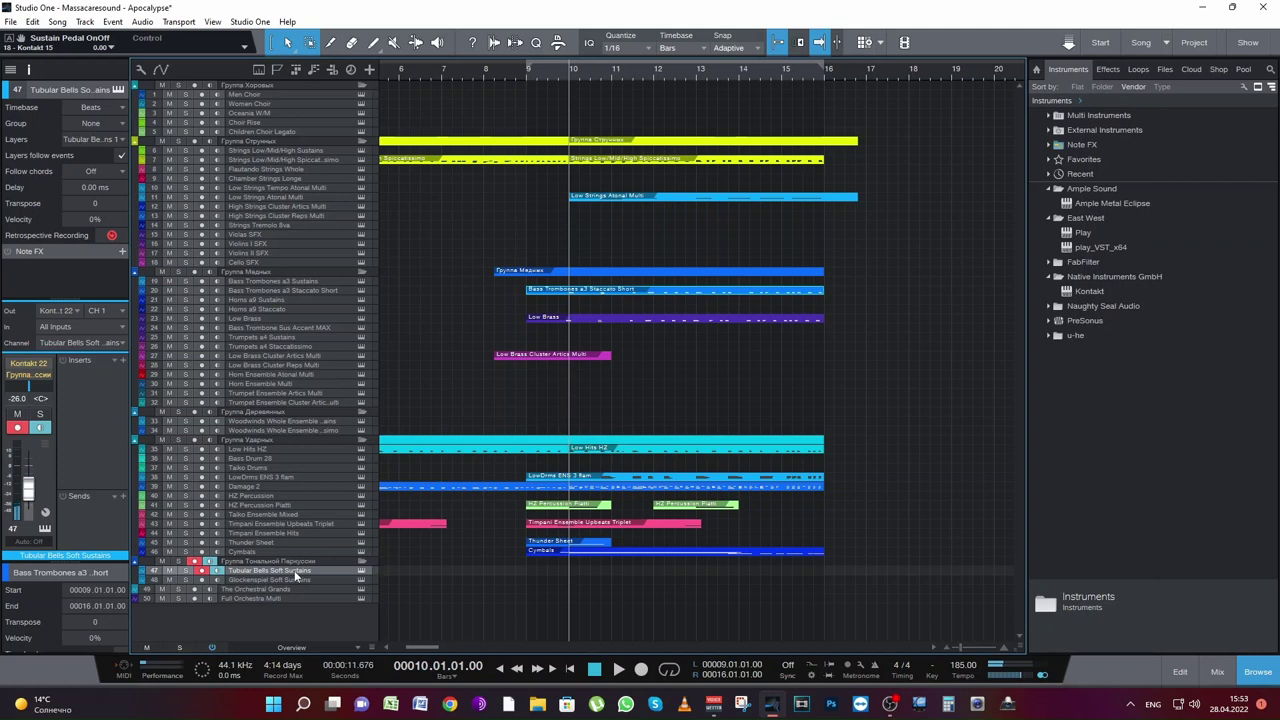
{"action": "left_click", "coordinate": [526, 77]}
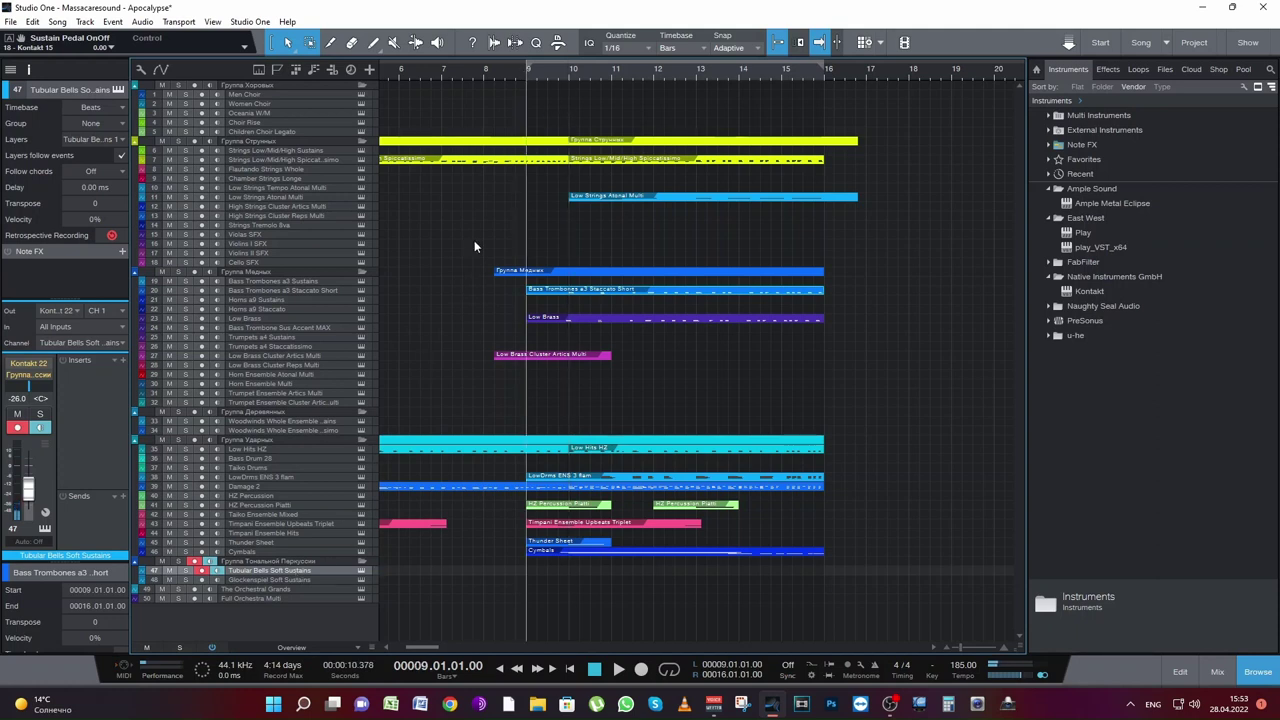
{"action": "left_click_drag", "start_coordinate": [290, 577], "coordinate": [230, 595]}
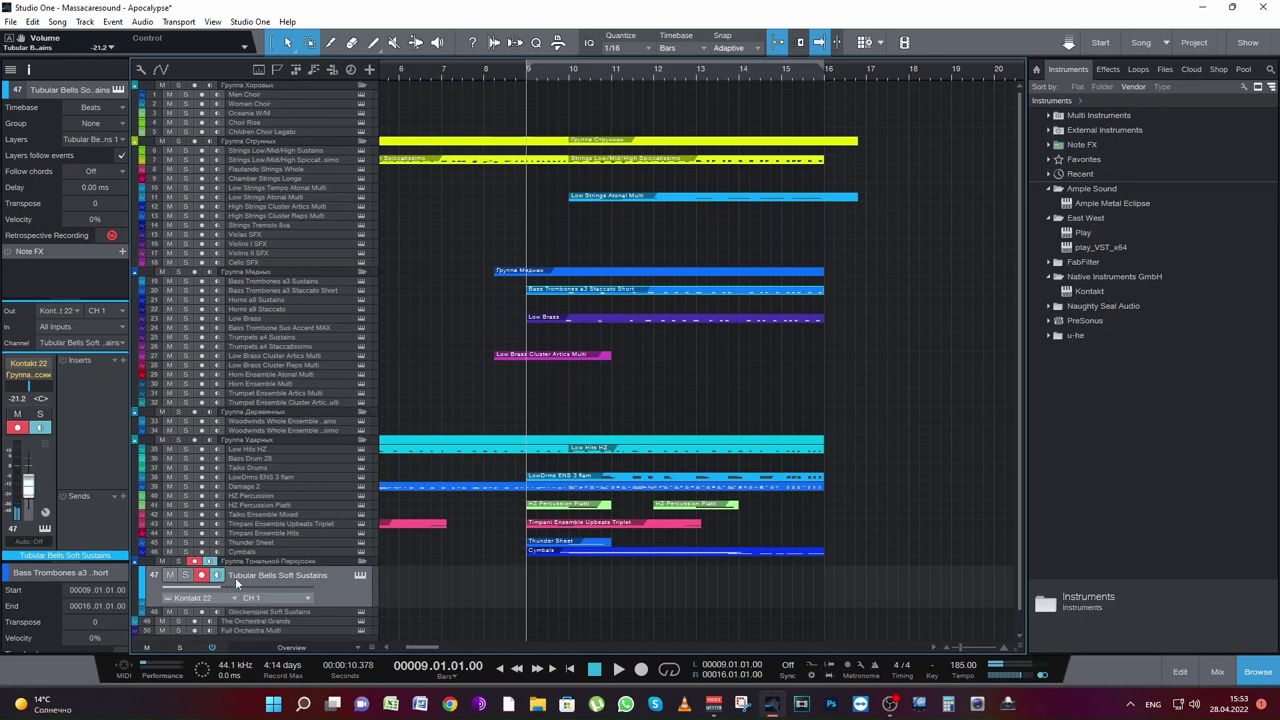
{"action": "left_click", "coordinate": [484, 70]}
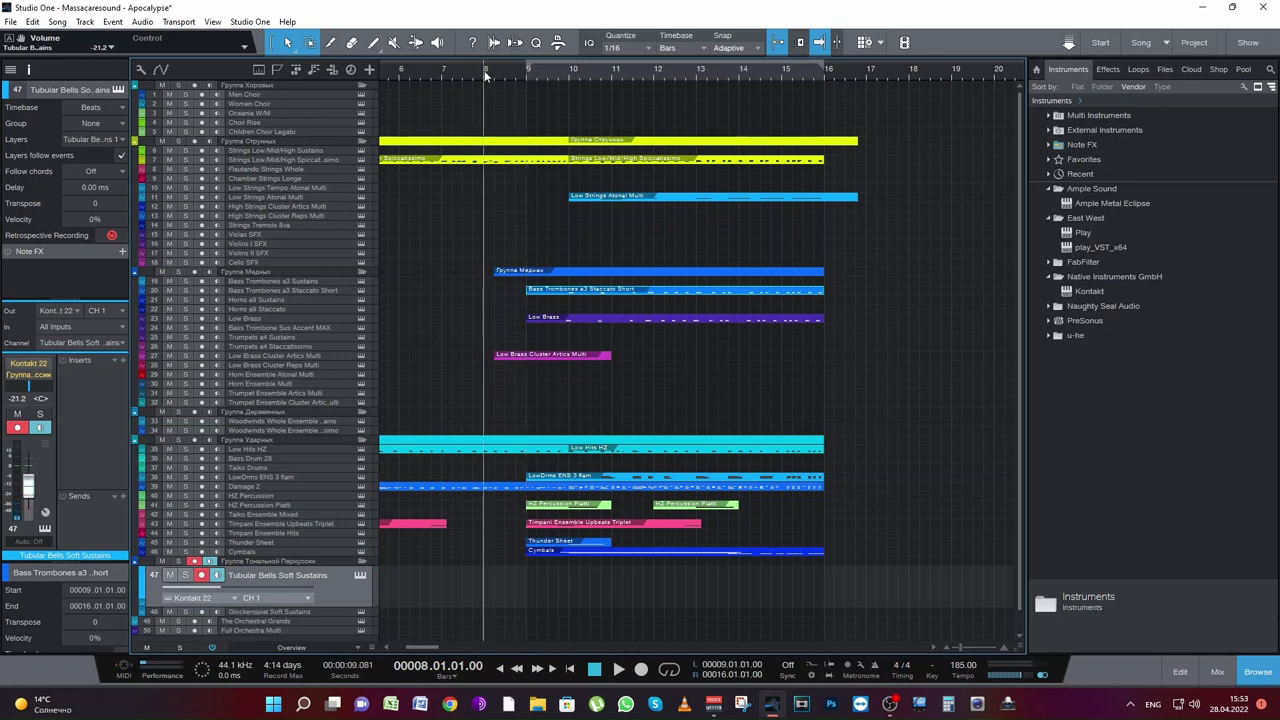
{"action": "key", "text": "KP_Multiply"}
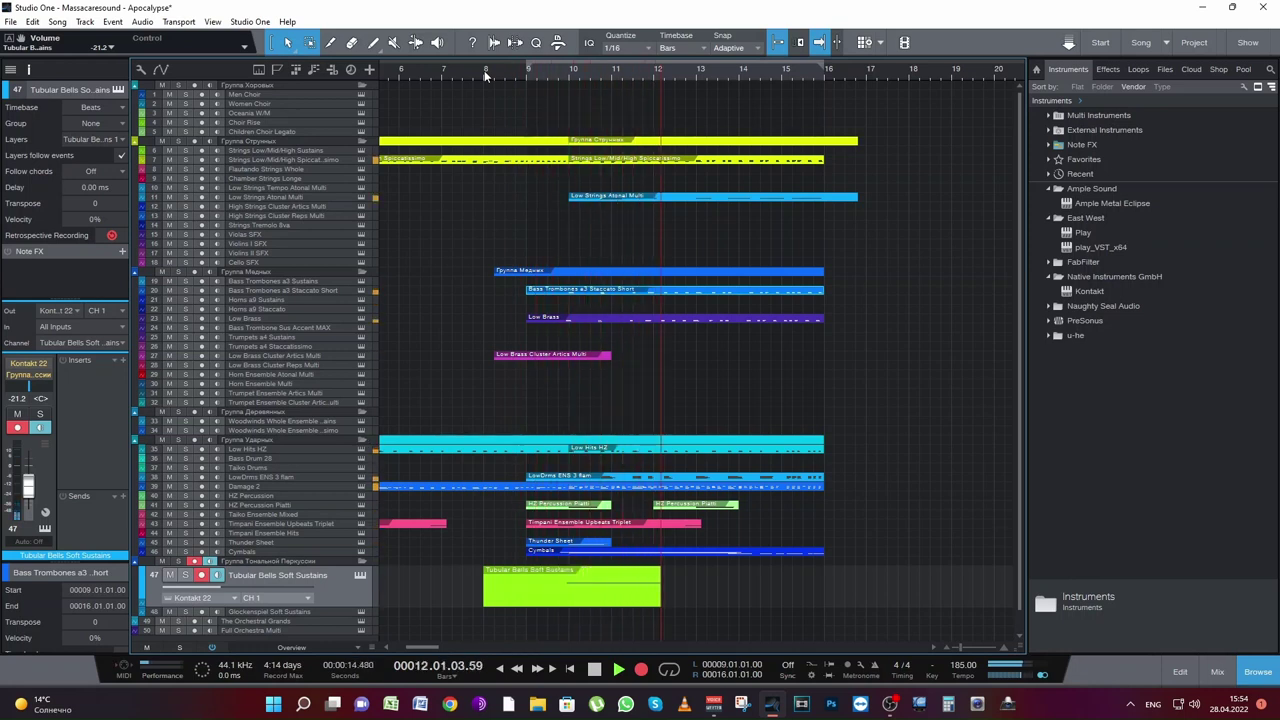
{"action": "key", "text": "space"}
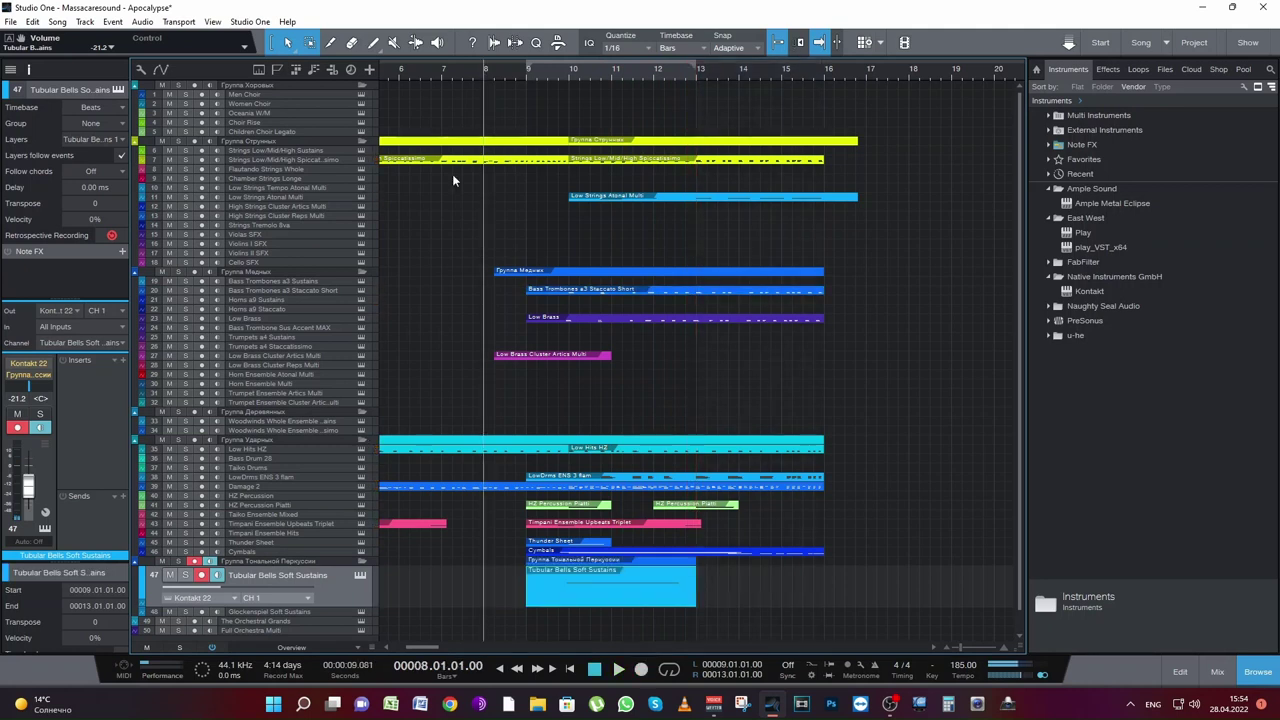
Step: Play back the recorded tubular bells take and raise its track volume to -10.4 dB
{"action": "key", "text": "space"}
{"action": "left_click_drag", "start_coordinate": [250, 592], "coordinate": [267, 592]}
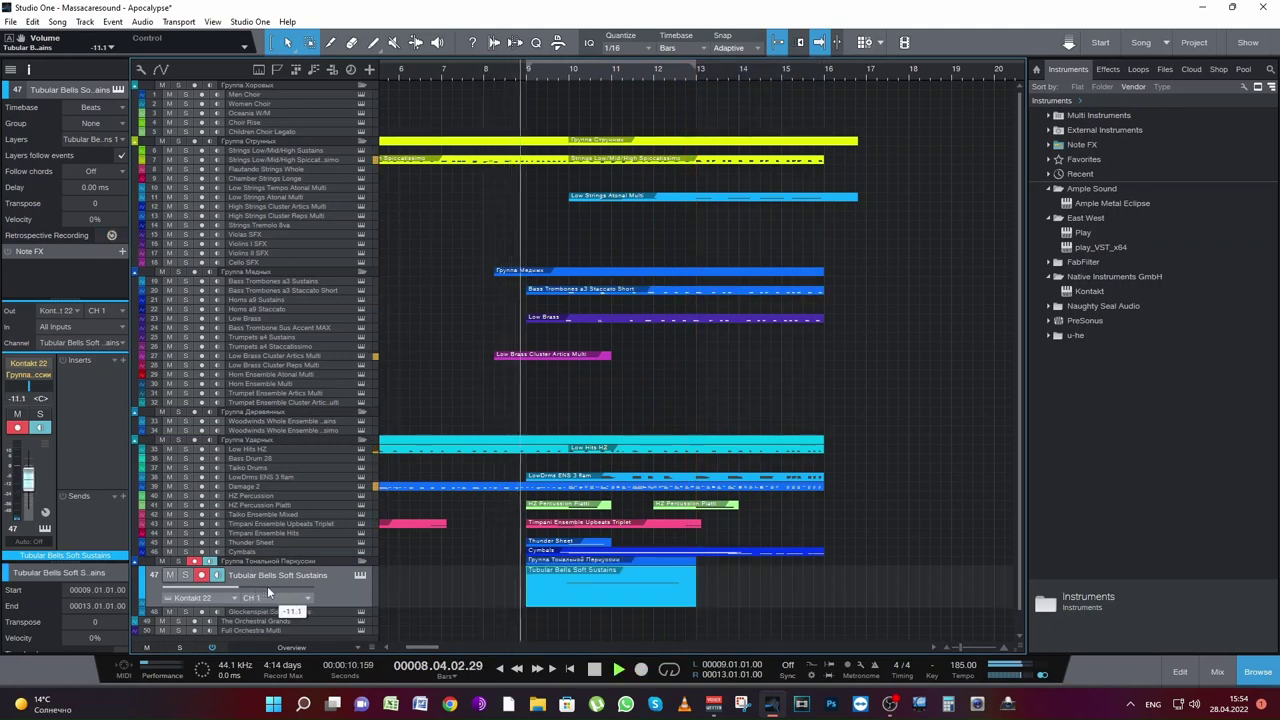
{"action": "key", "text": "space"}
Step: Open the tubular bells part for note editing and shift its F 4 note to the start of bar 10
{"action": "double_click", "coordinate": [568, 600]}
{"action": "left_click_drag", "start_coordinate": [647, 324], "coordinate": [651, 325]}
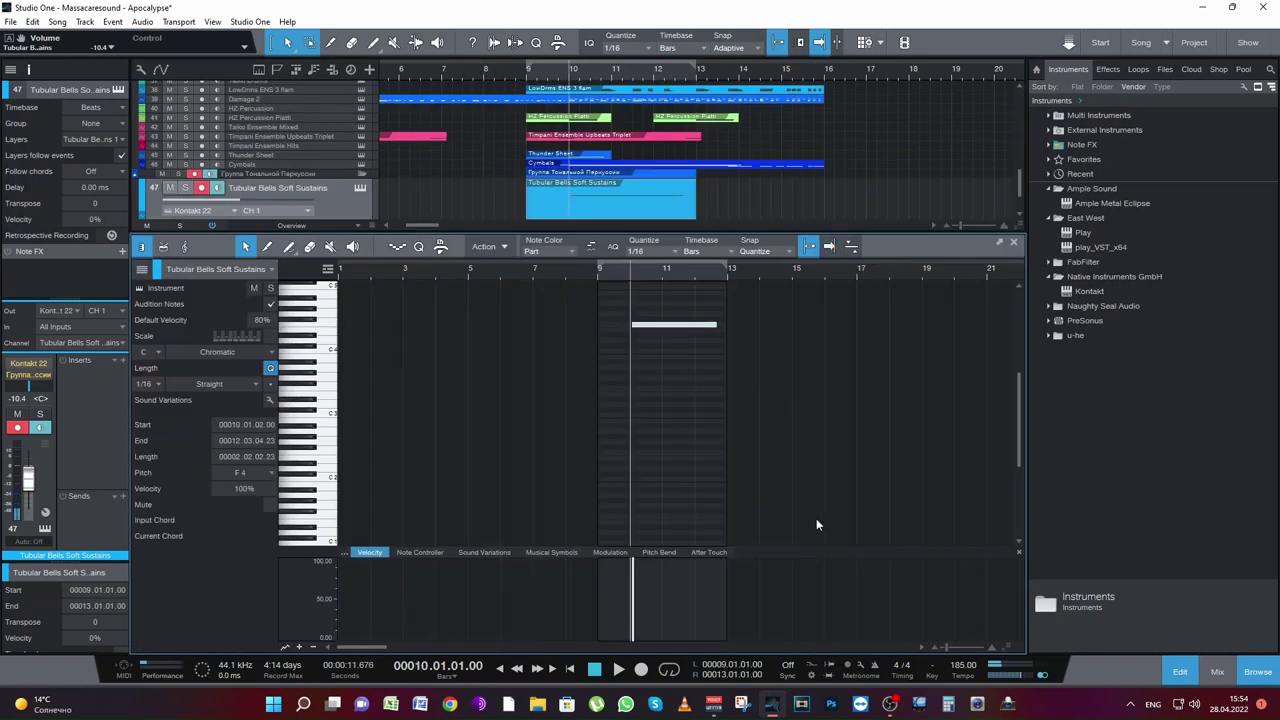
{"action": "left_click", "coordinate": [948, 646]}
{"action": "left_click_drag", "start_coordinate": [647, 330], "coordinate": [644, 330]}
{"action": "left_click", "coordinate": [1013, 242]}
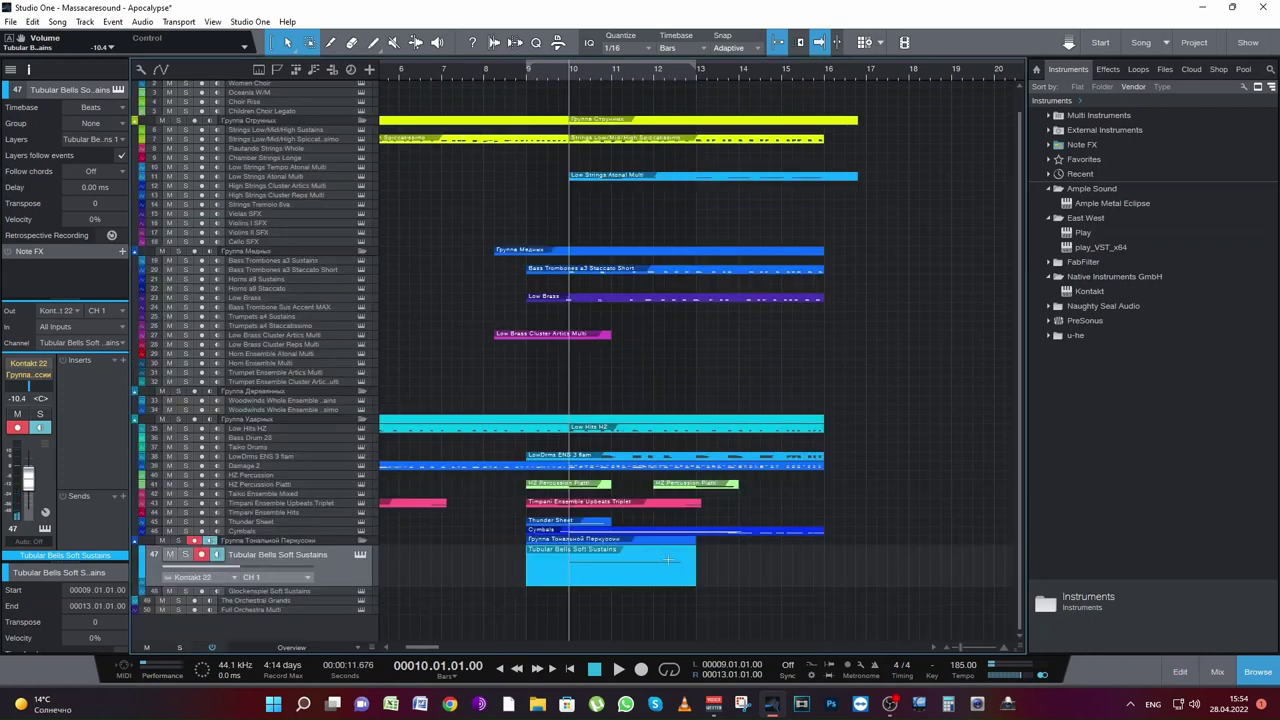
Step: Audition the tubular bells from bar 10 while lowering their volume to -18.7 dB, return to 8.04.01.00, and save the song
{"action": "key", "text": "space"}
{"action": "key", "text": "space"}
{"action": "key", "text": "space"}
{"action": "key", "text": "space"}
{"action": "key", "text": "space"}
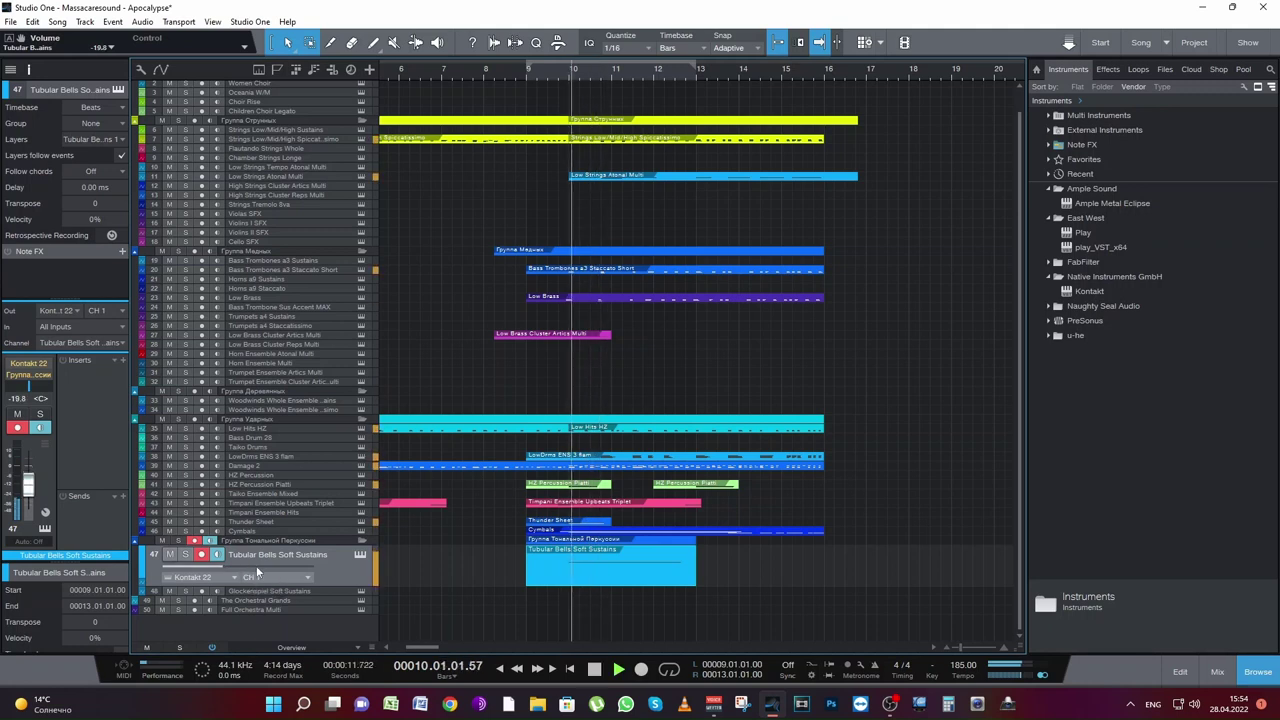
{"action": "key", "text": "space"}
{"action": "key", "text": "space"}
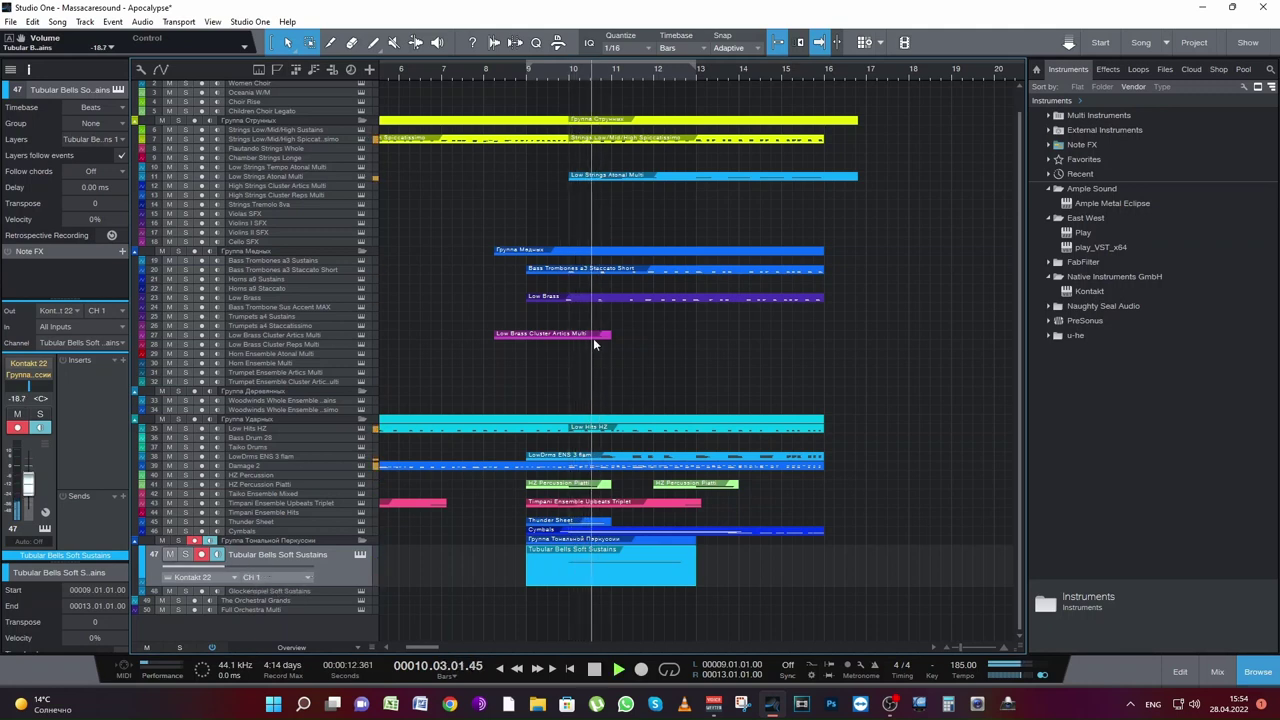
{"action": "key", "text": "space"}
{"action": "left_click", "coordinate": [516, 72]}
{"action": "key", "text": "ctrl+s"}
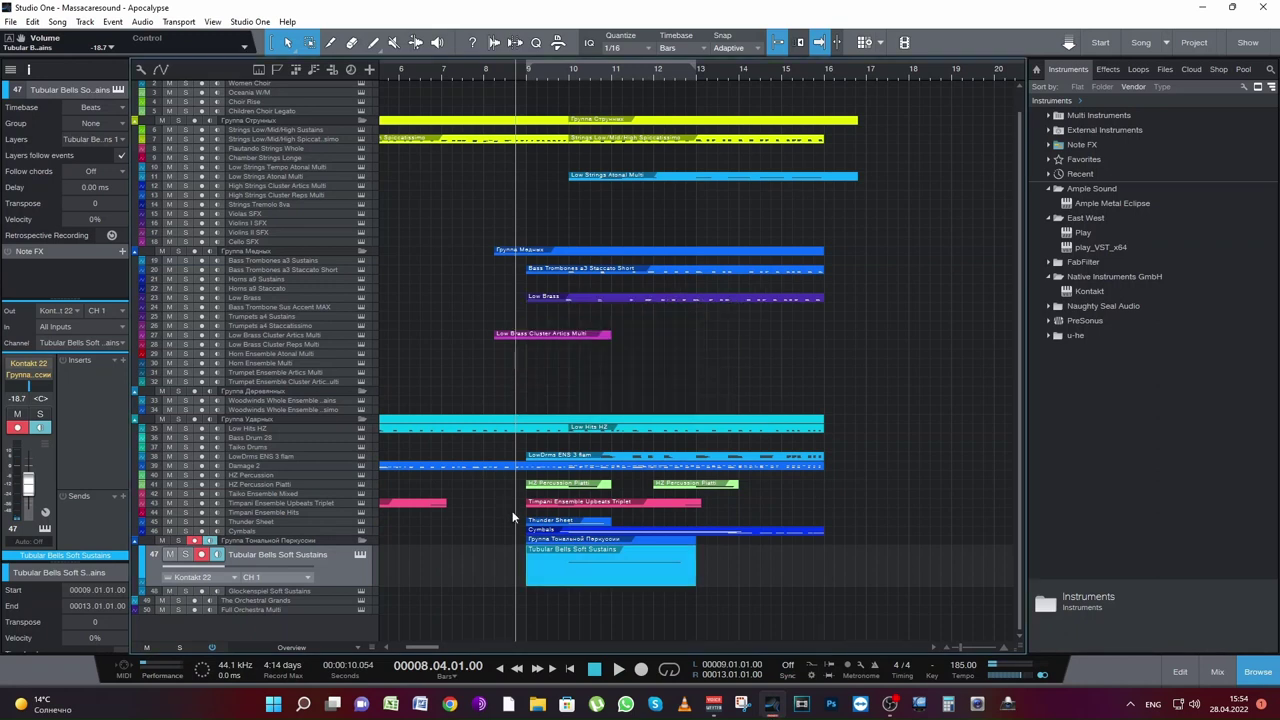
Step: Select the Oceania W/M choir track and play the arrangement from 3.03.01.00 to try out the choir sound
{"action": "scroll", "coordinate": [597, 465], "scroll_direction": "up", "scroll_amount": 1}
{"action": "left_click_drag", "start_coordinate": [427, 646], "coordinate": [423, 647]}
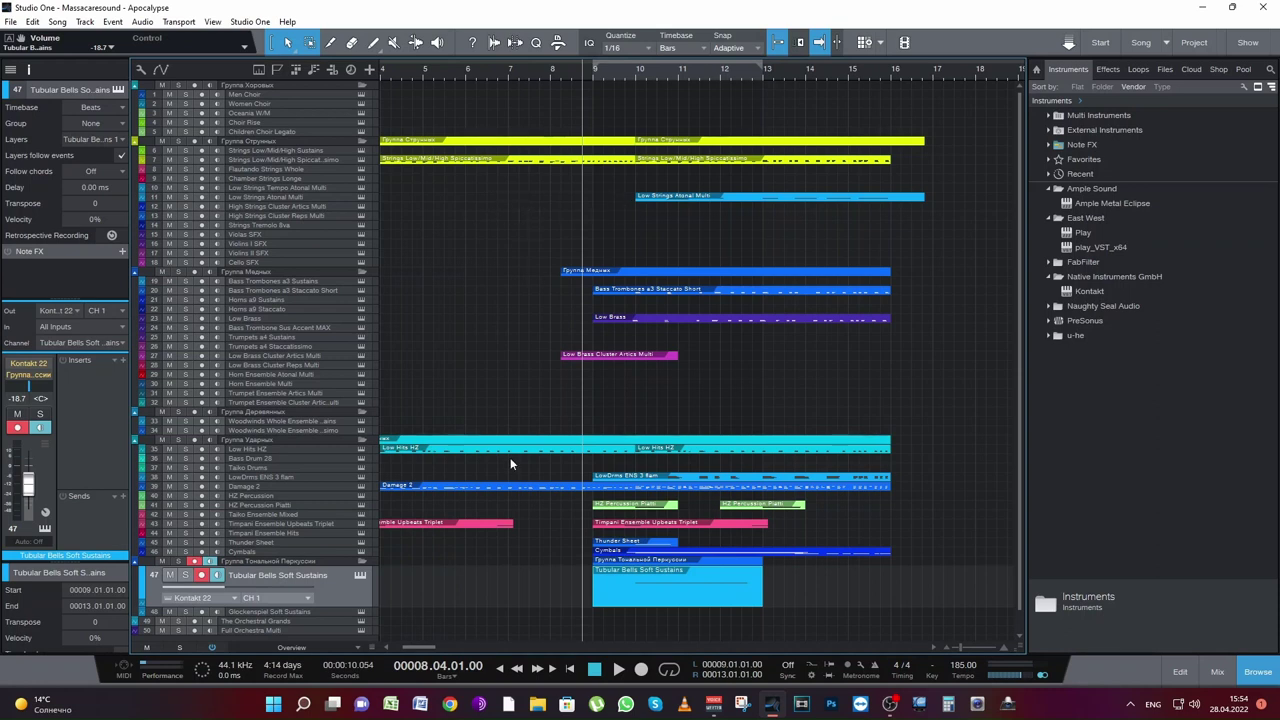
{"action": "left_click_drag", "start_coordinate": [426, 646], "coordinate": [419, 646]}
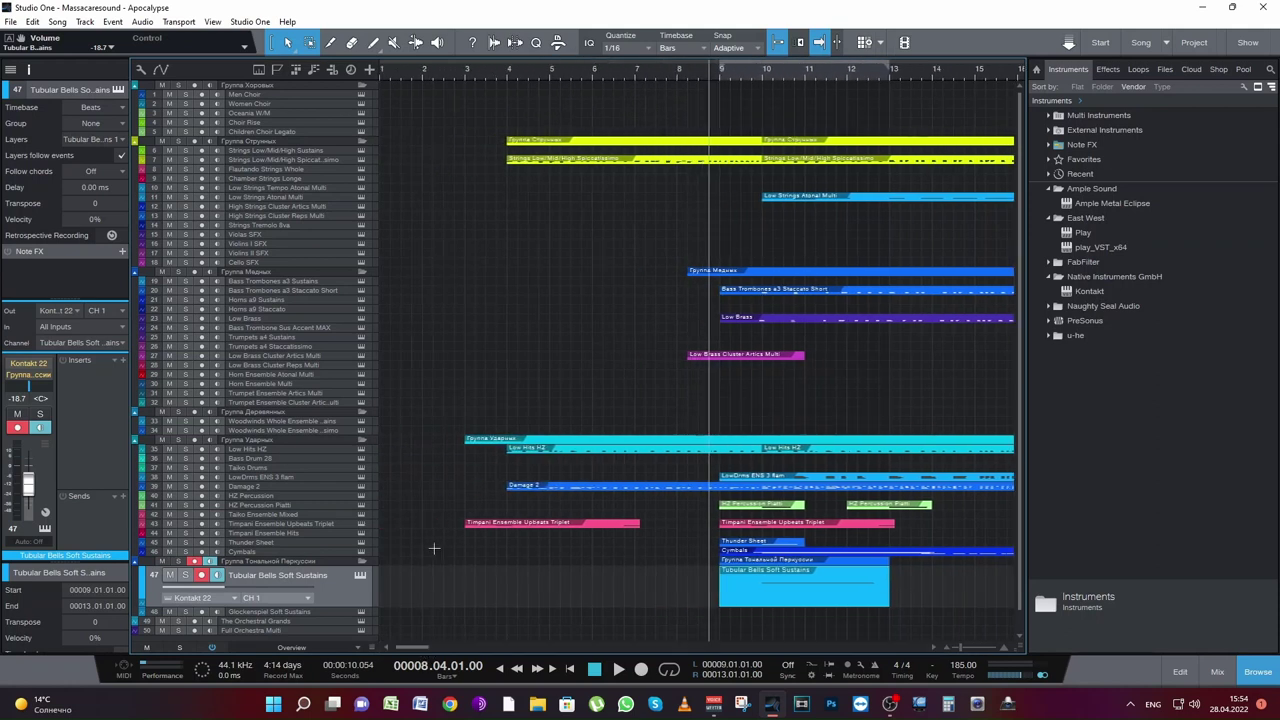
{"action": "left_click", "coordinate": [467, 72]}
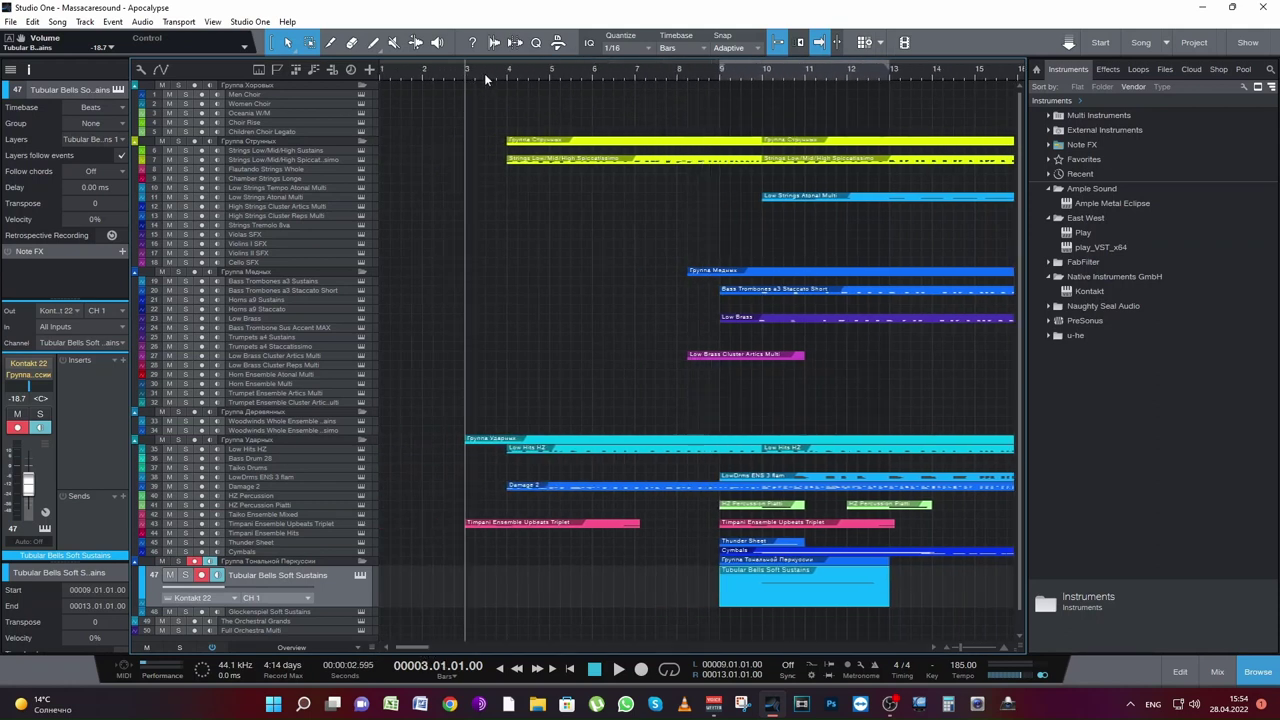
{"action": "left_click", "coordinate": [485, 73]}
{"action": "left_click", "coordinate": [255, 114]}
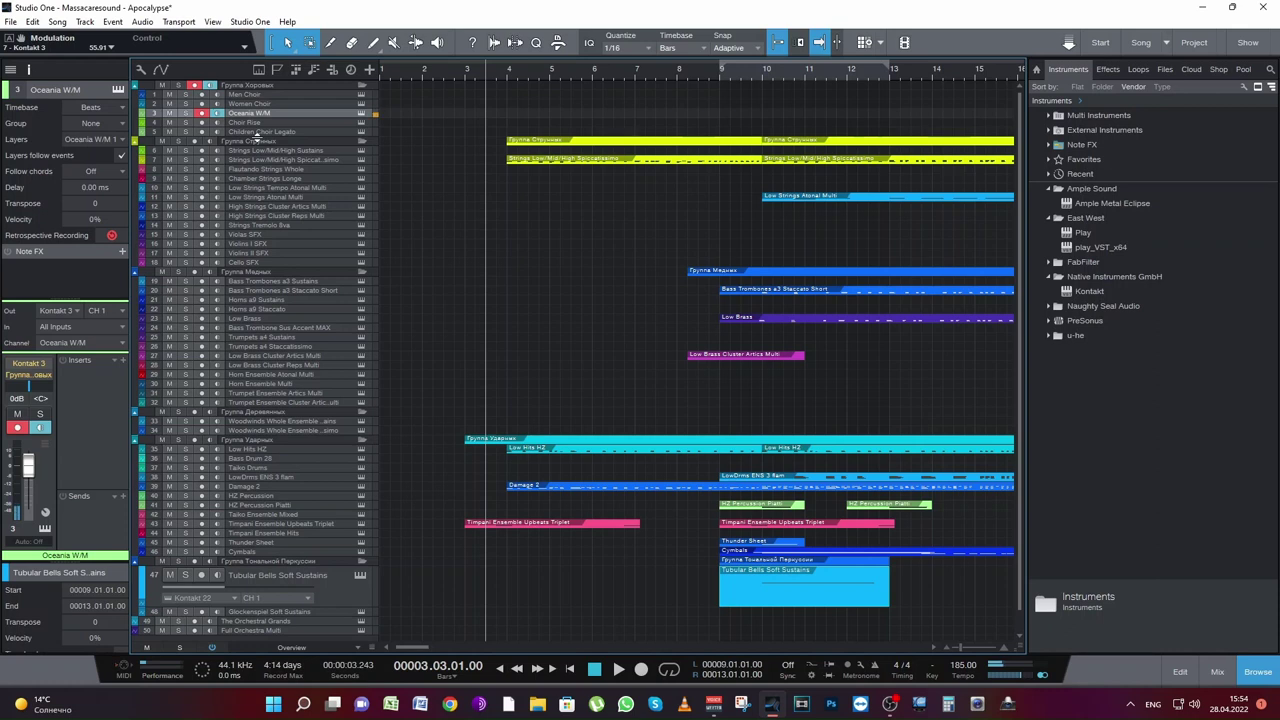
{"action": "key", "text": "space"}
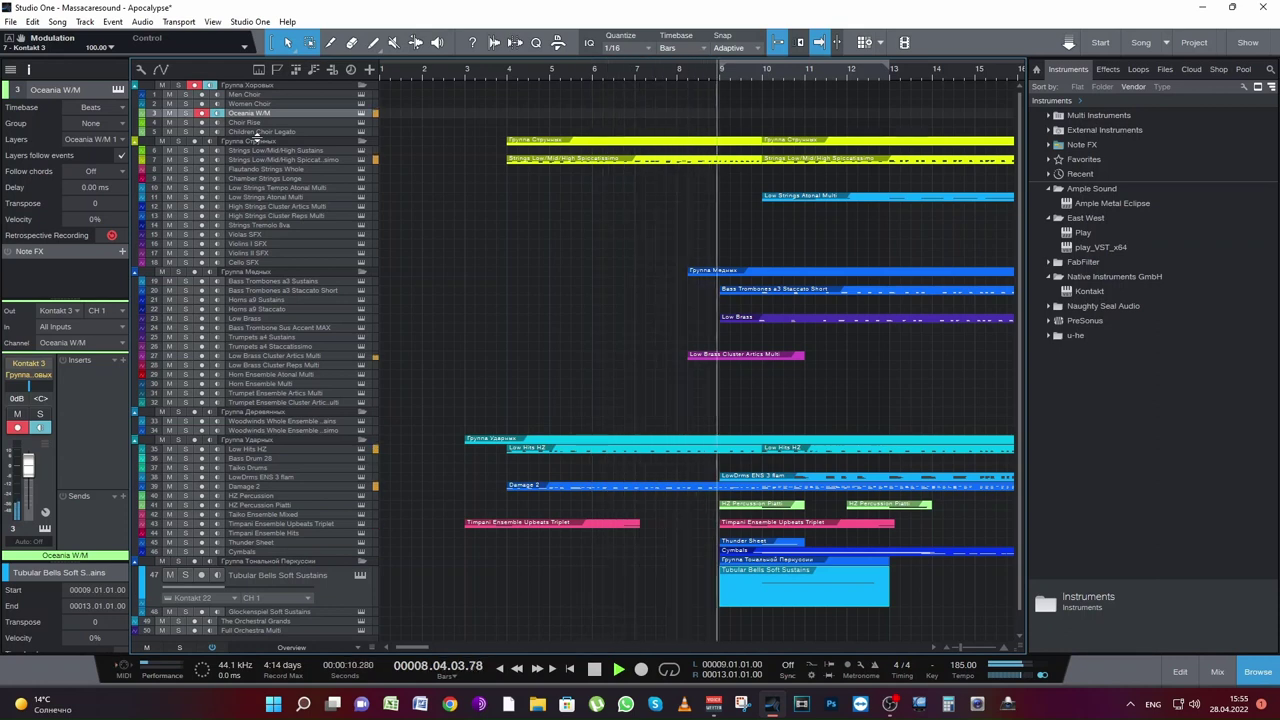
{"action": "key", "text": "space"}
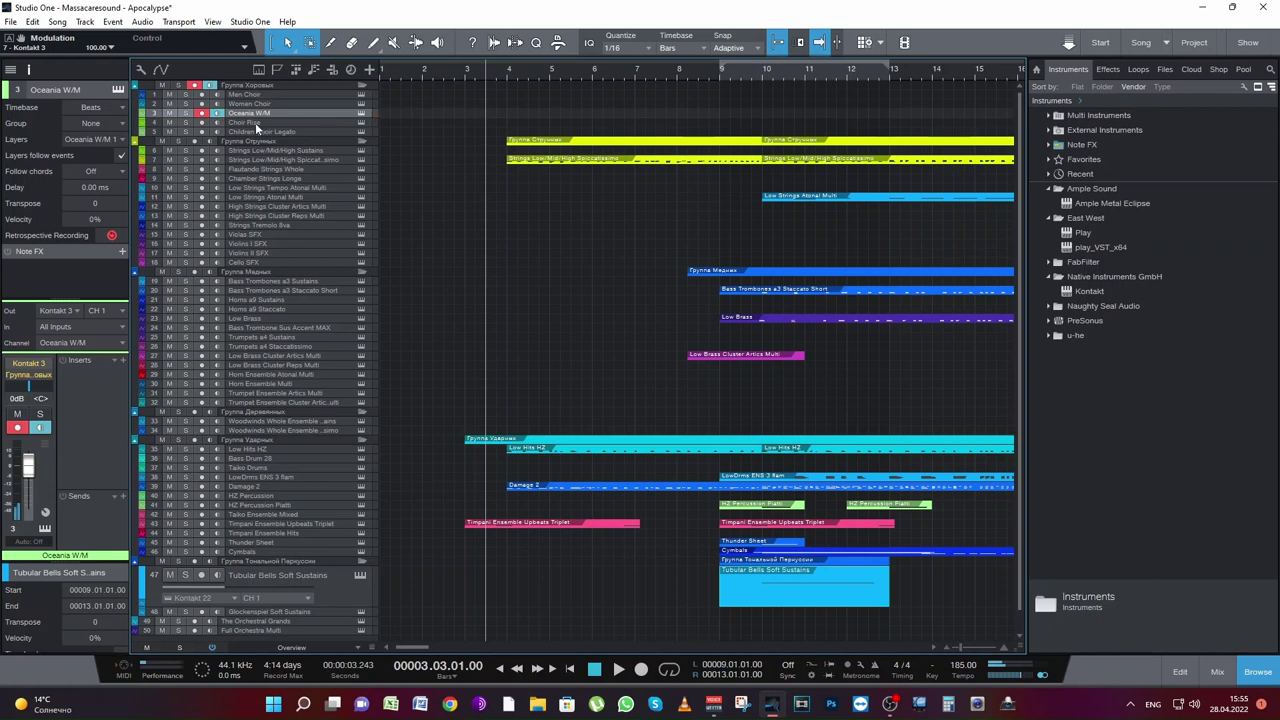
Step: Expand the Oceania W/M track, reset its volume to 0 dB, check its loaded Kontakt instruments, and save the song
{"action": "double_click", "coordinate": [258, 115]}
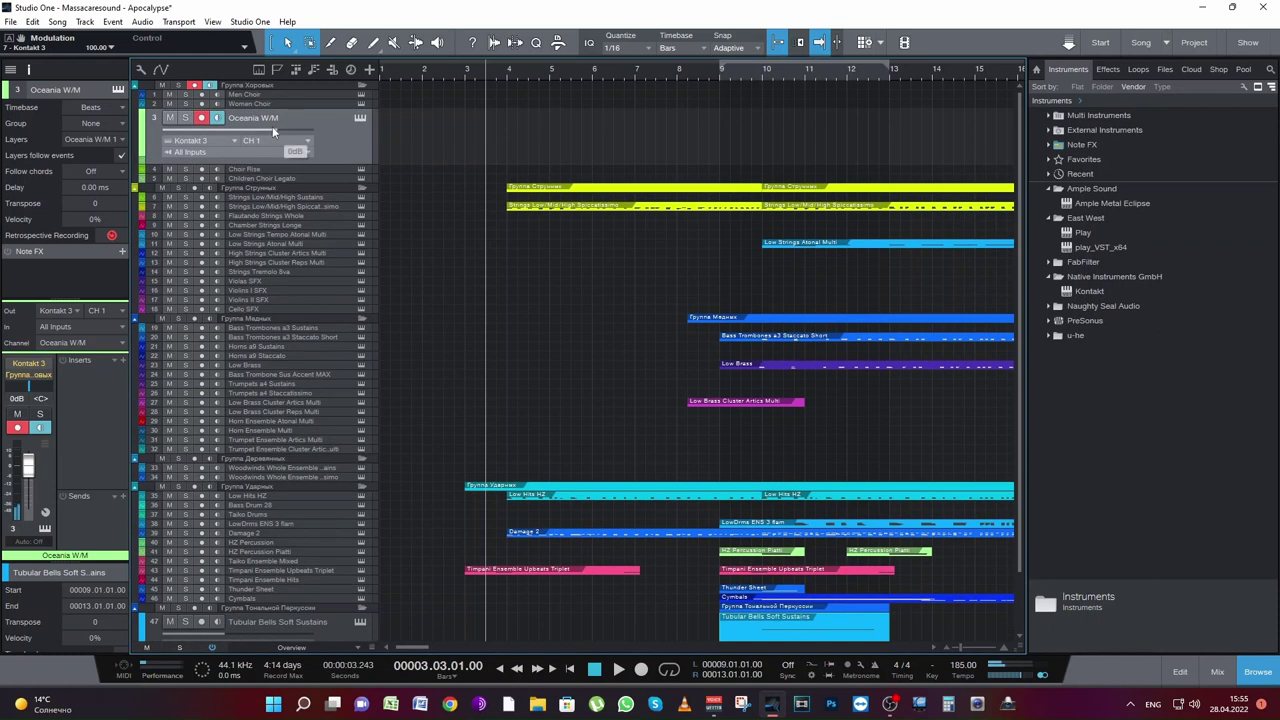
{"action": "left_click_drag", "start_coordinate": [272, 126], "coordinate": [278, 127]}
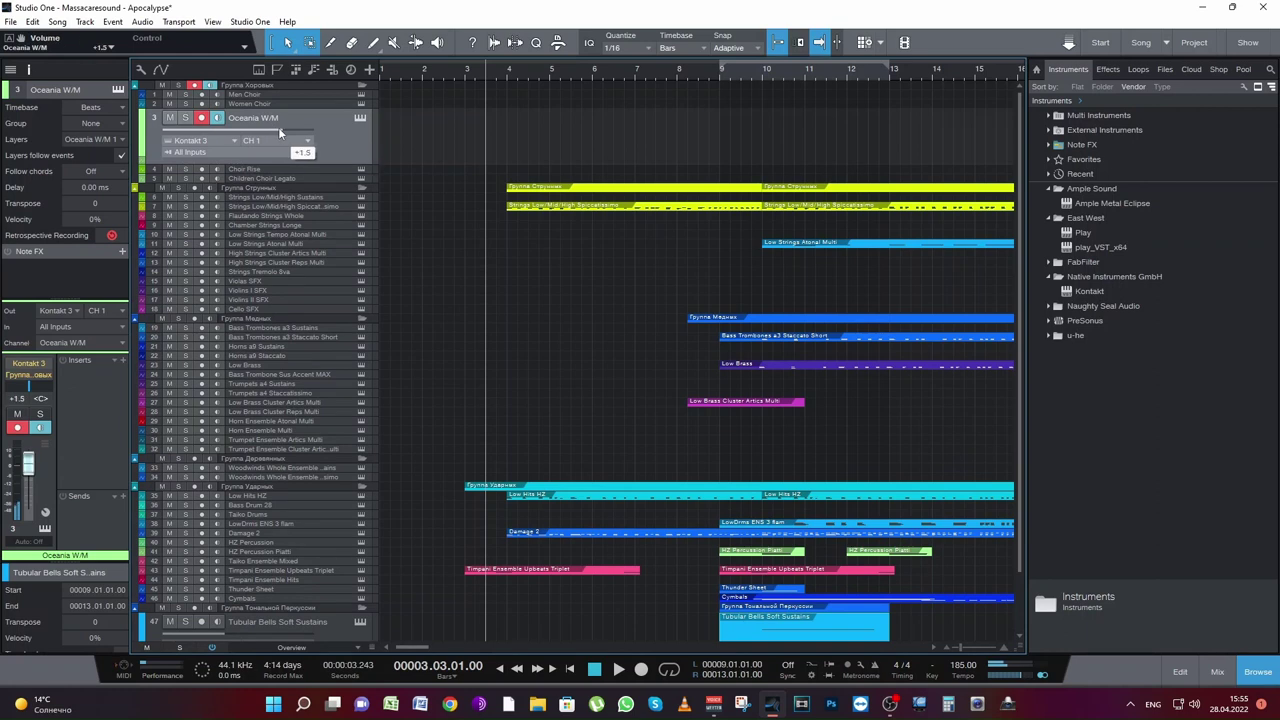
{"action": "left_click", "coordinate": [278, 127], "text": "alt"}
{"action": "left_click", "coordinate": [360, 119]}
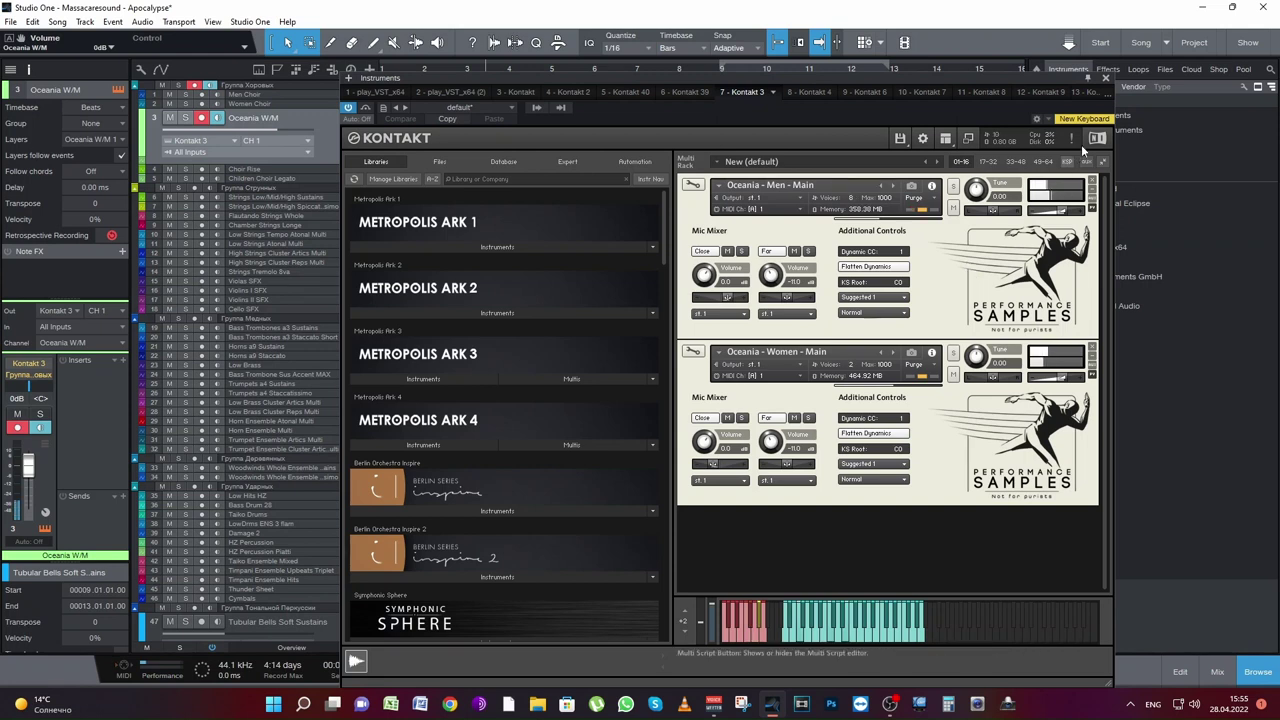
{"action": "left_click", "coordinate": [1106, 77]}
{"action": "key", "text": "ctrl+s"}
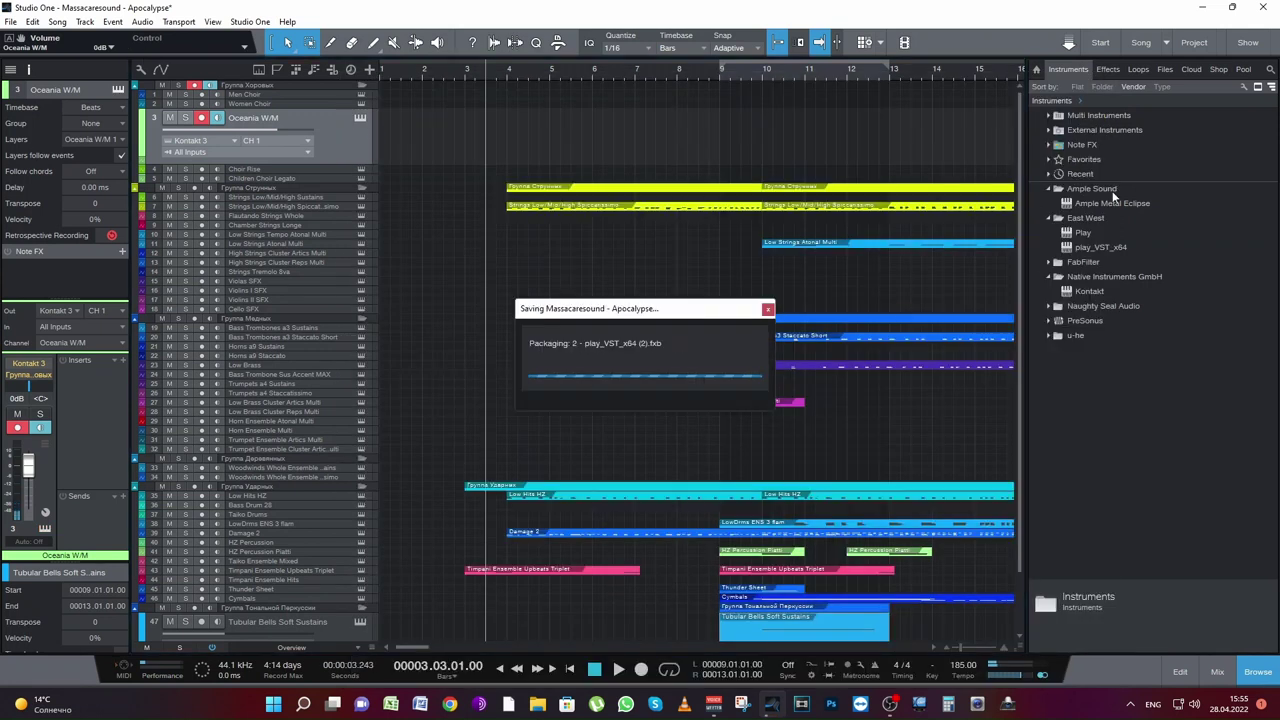
Step: Insert a Compressor on Oceania W/M, turn off its automatic makeup gain, and set the makeup gain to 11.04 dB
{"action": "left_click", "coordinate": [1108, 70]}
{"action": "scroll", "coordinate": [1147, 350], "scroll_direction": "down", "scroll_amount": 3}
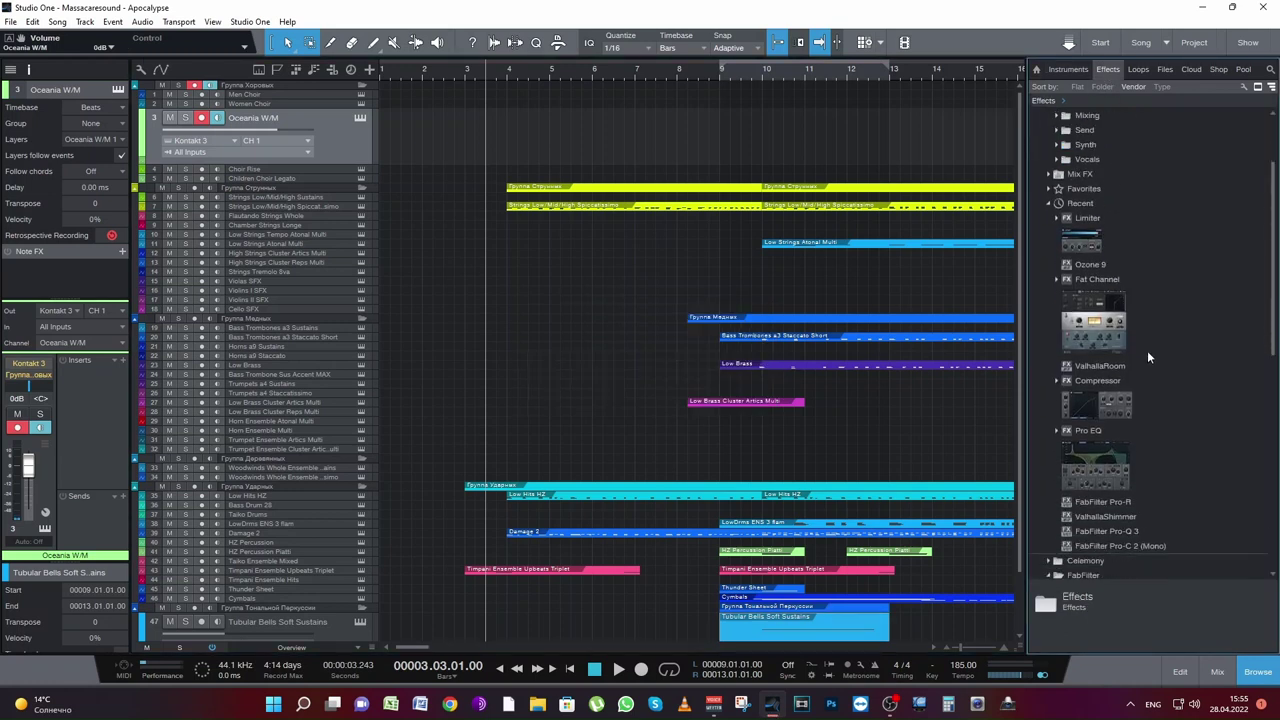
{"action": "left_click_drag", "start_coordinate": [1095, 410], "coordinate": [88, 400]}
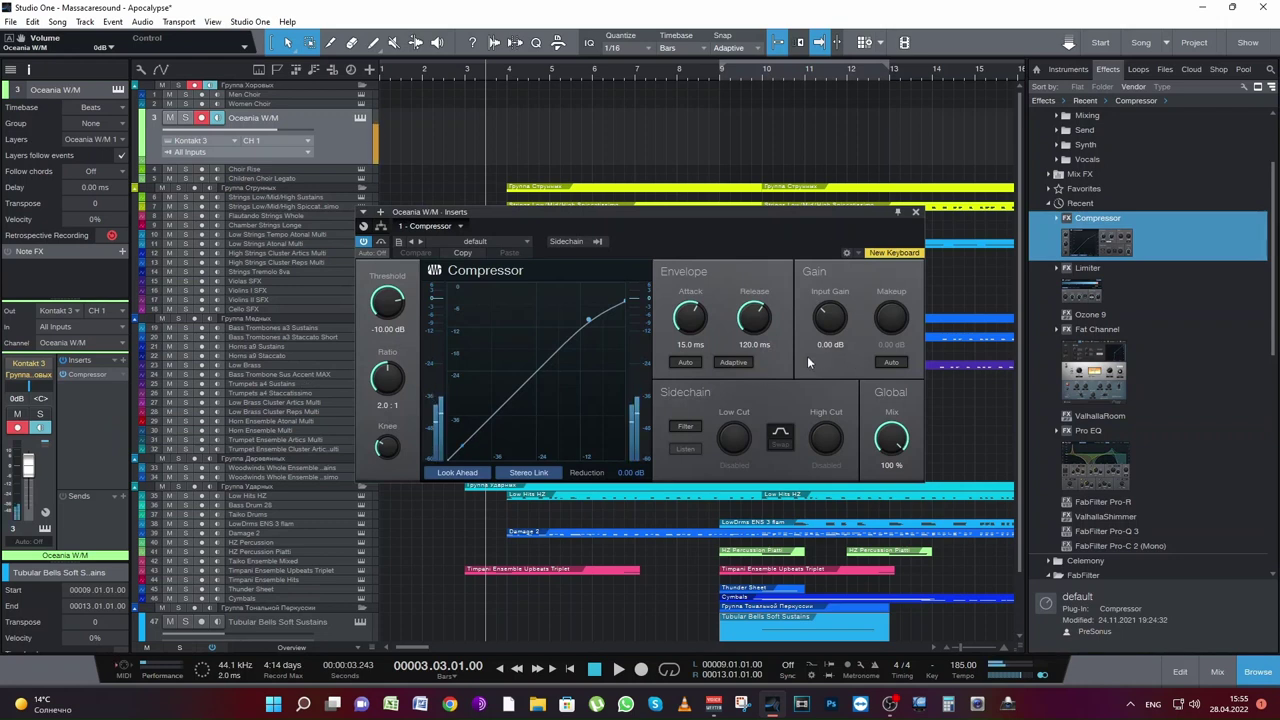
{"action": "left_click", "coordinate": [891, 364]}
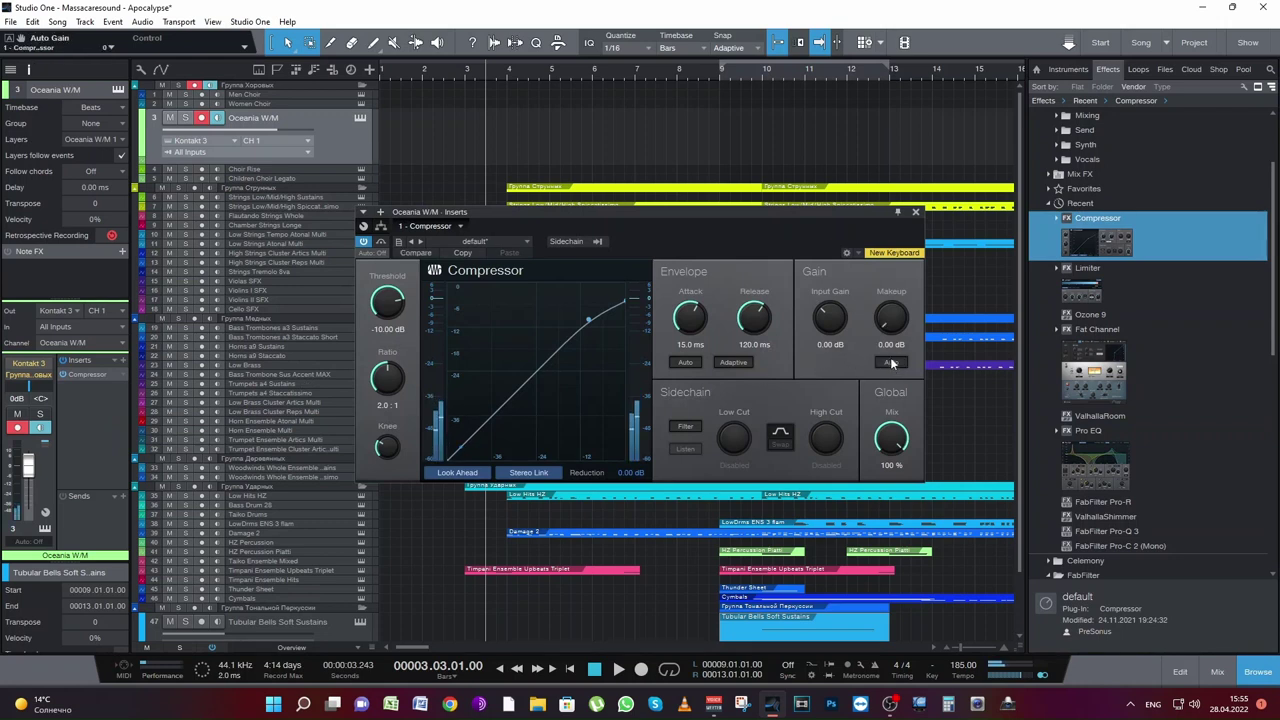
{"action": "left_click_drag", "start_coordinate": [891, 326], "coordinate": [891, 280]}
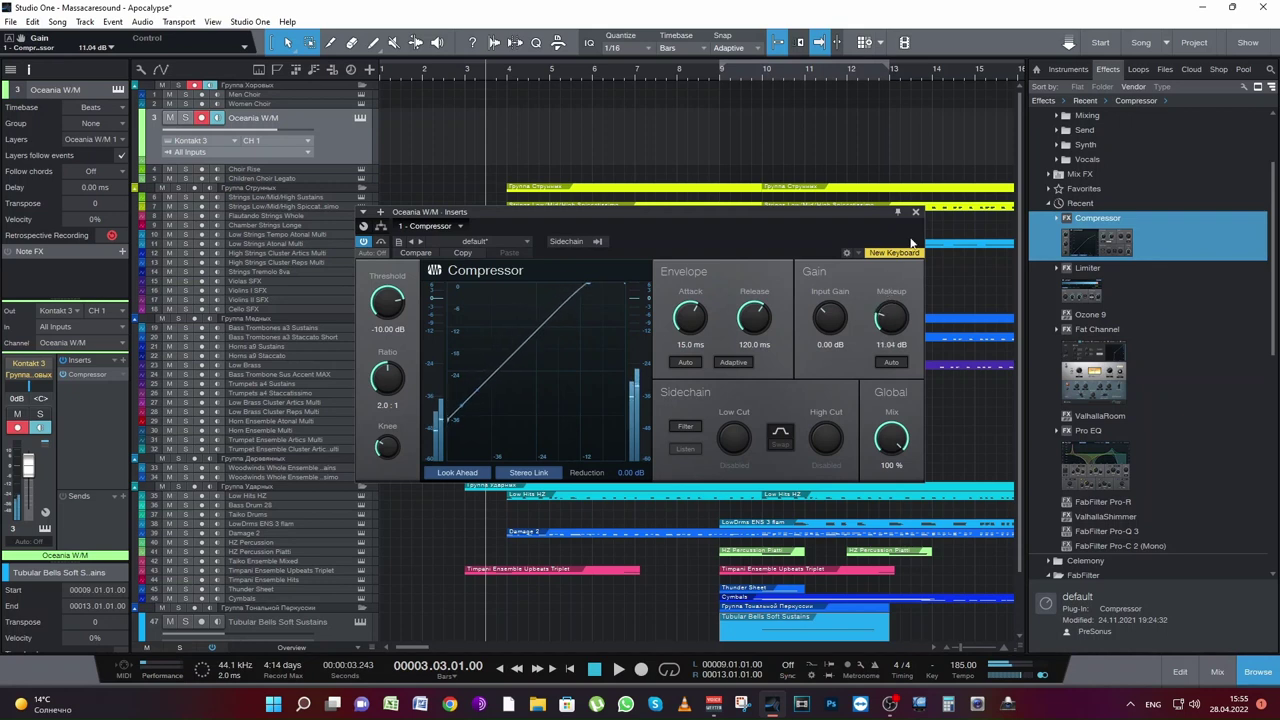
{"action": "left_click", "coordinate": [913, 213]}
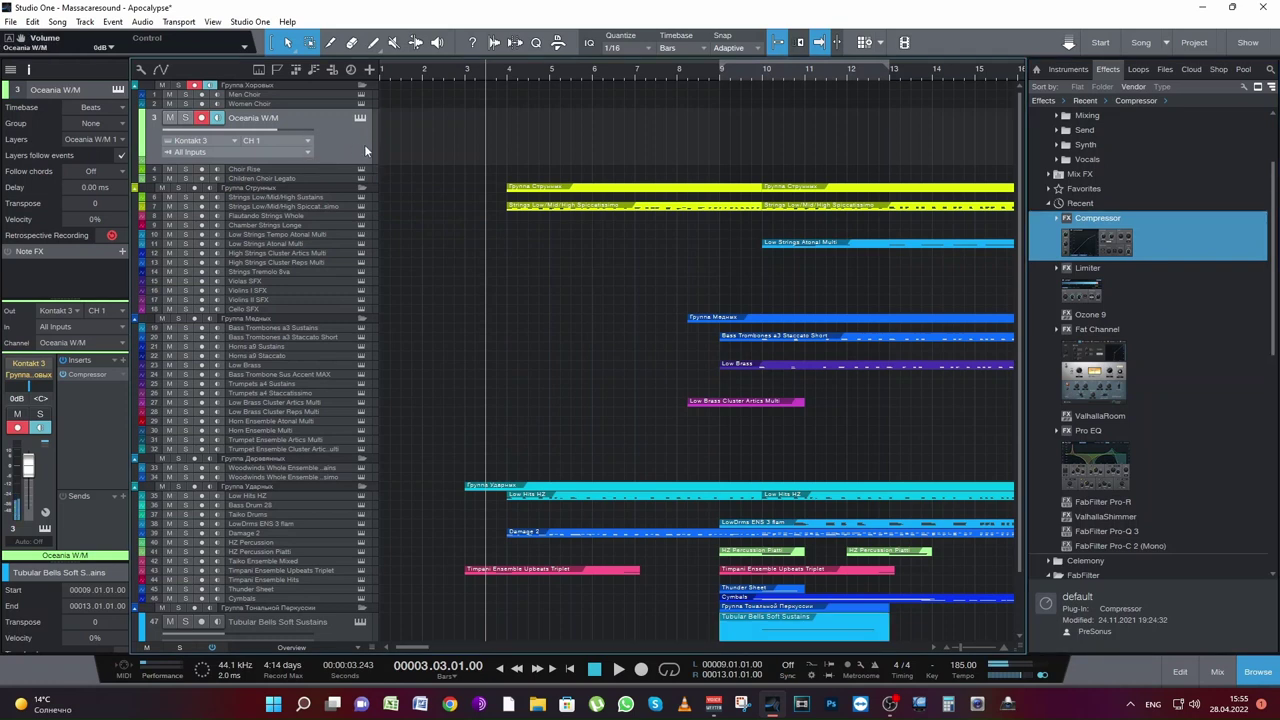
Step: Play the arrangement from bar 3, beat 3 to rehearse the Oceania W/M part
{"action": "key", "text": "space"}
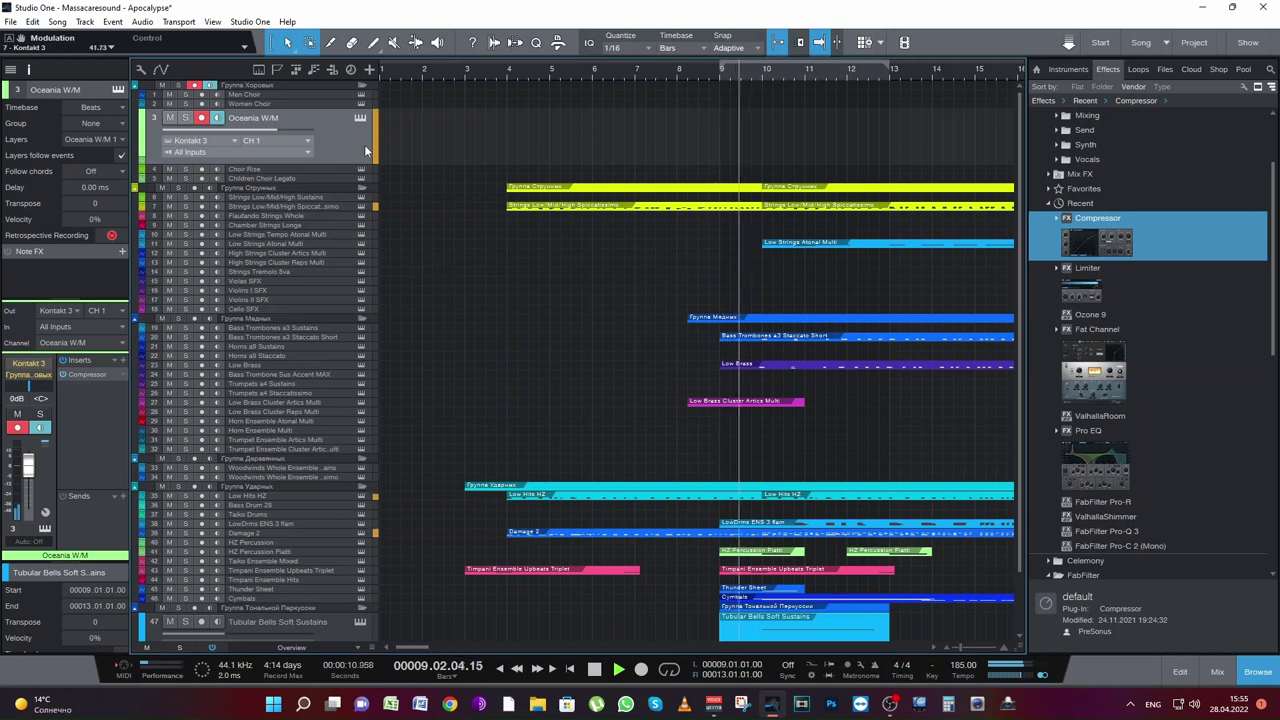
{"action": "key", "text": "space"}
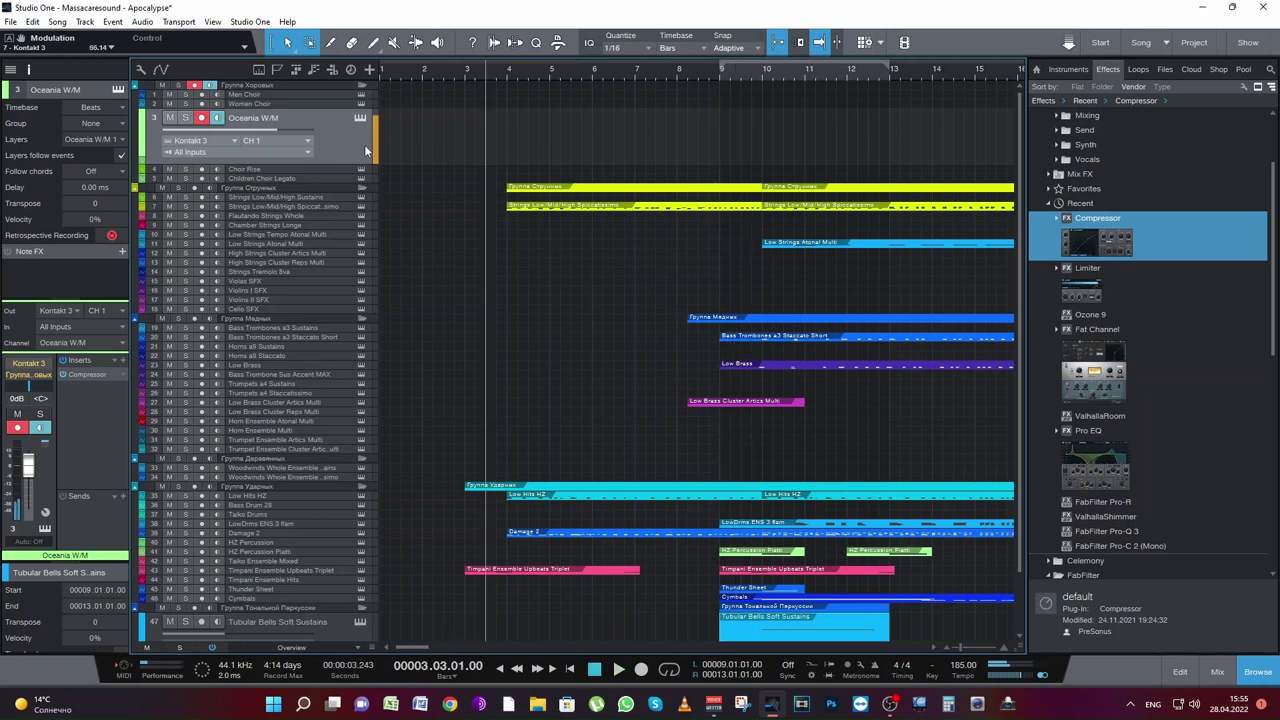
{"action": "key", "text": "space"}
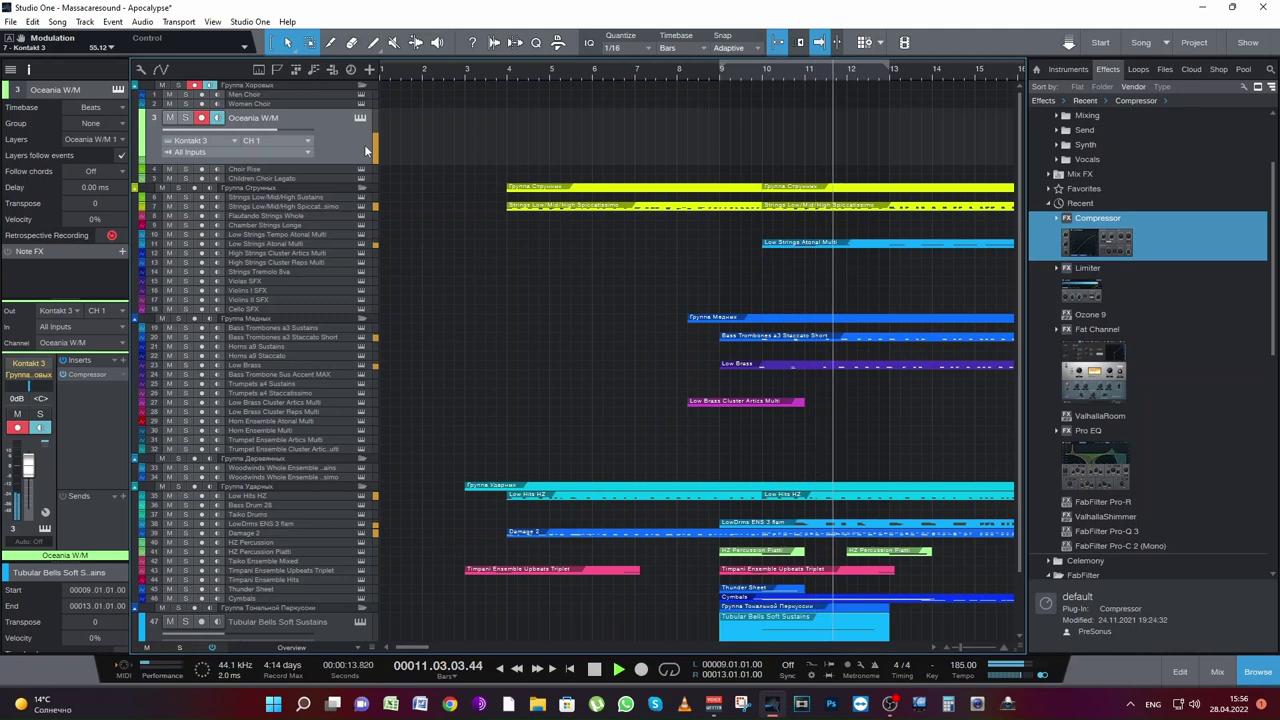
{"action": "key", "text": "space"}
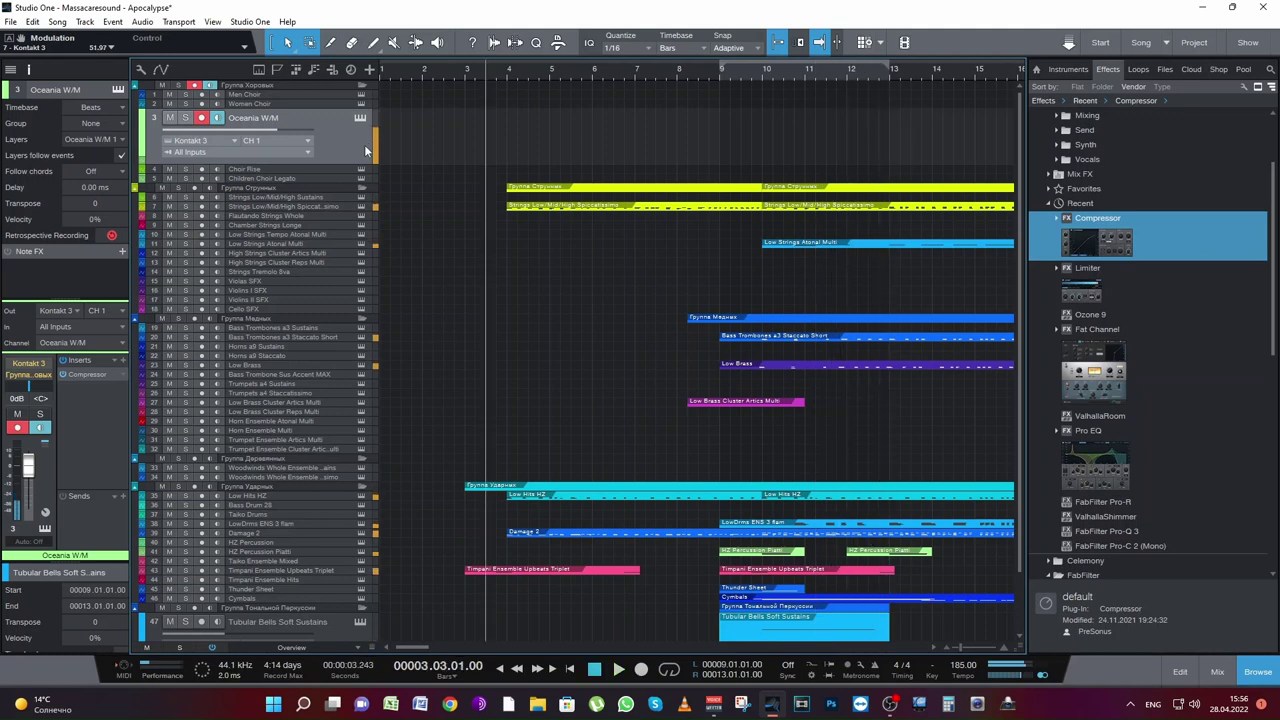
Step: Move the playback start to the beginning of bar 3 and rehearse the Oceania W/M part over the arrangement
{"action": "left_click", "coordinate": [464, 70]}
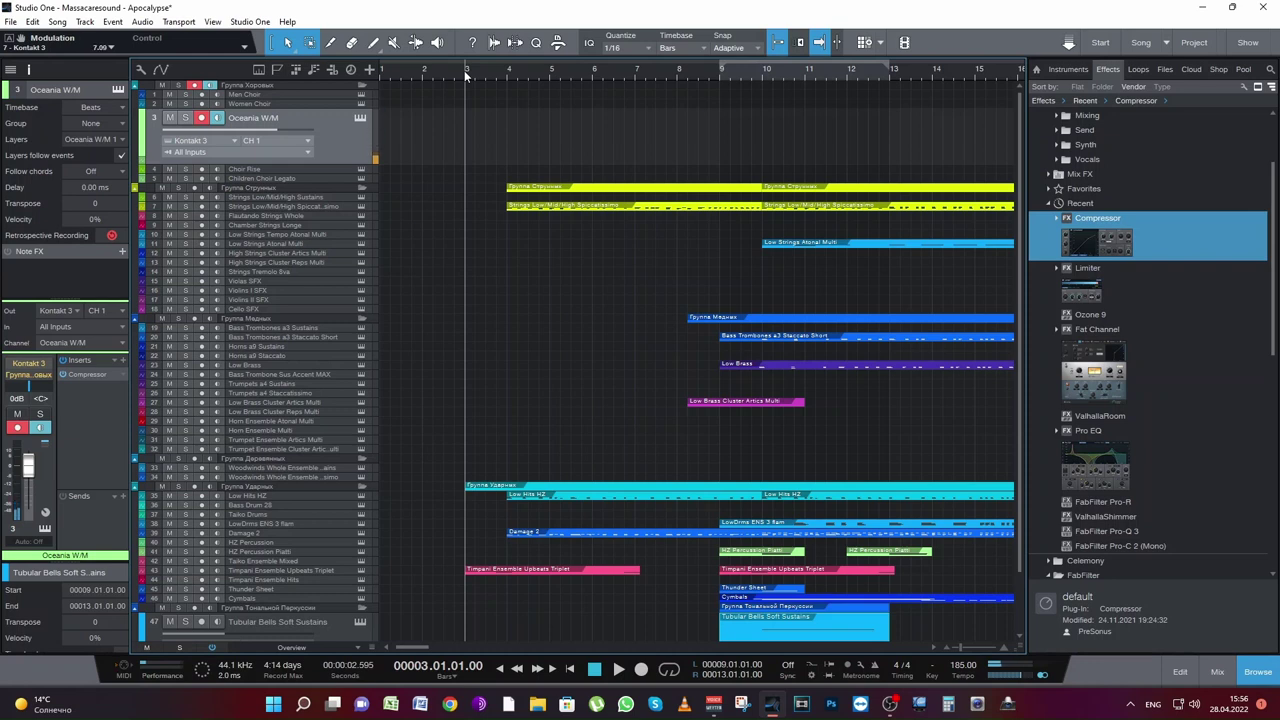
{"action": "key", "text": "space"}
{"action": "key", "text": "space"}
{"action": "key", "text": "space"}
{"action": "key", "text": "space"}
{"action": "key", "text": "space"}
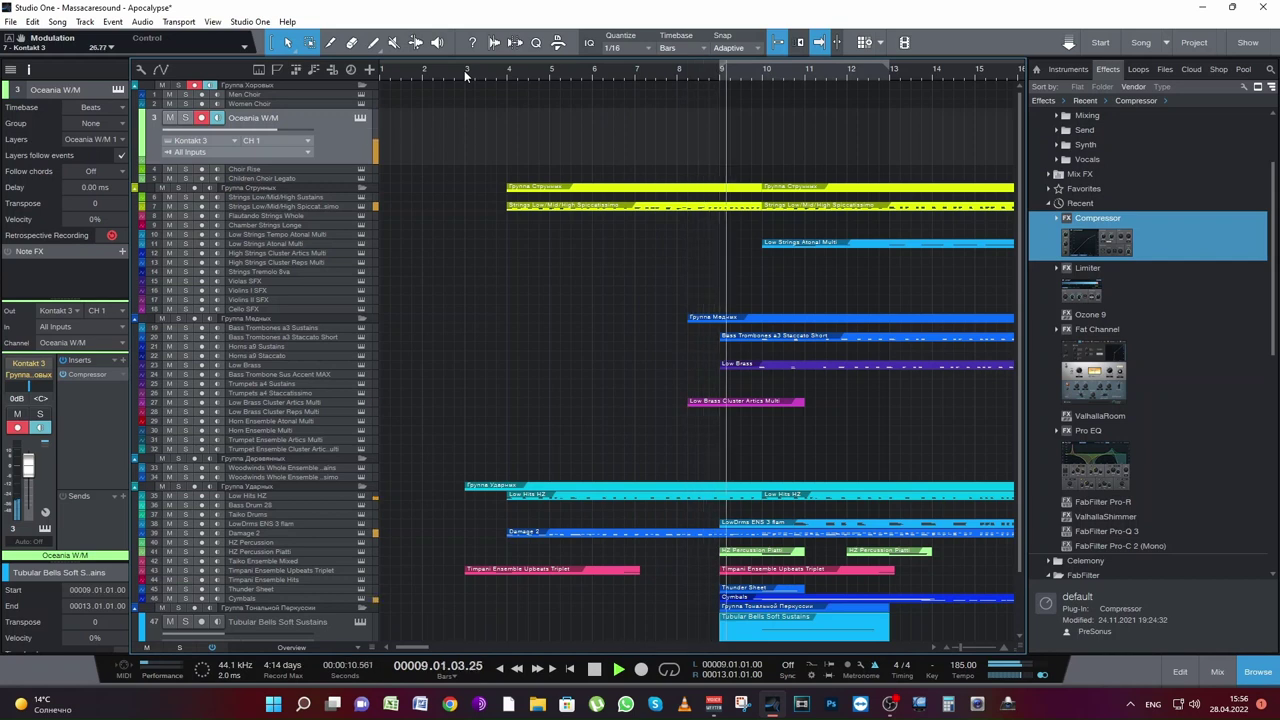
{"action": "key", "text": "space"}
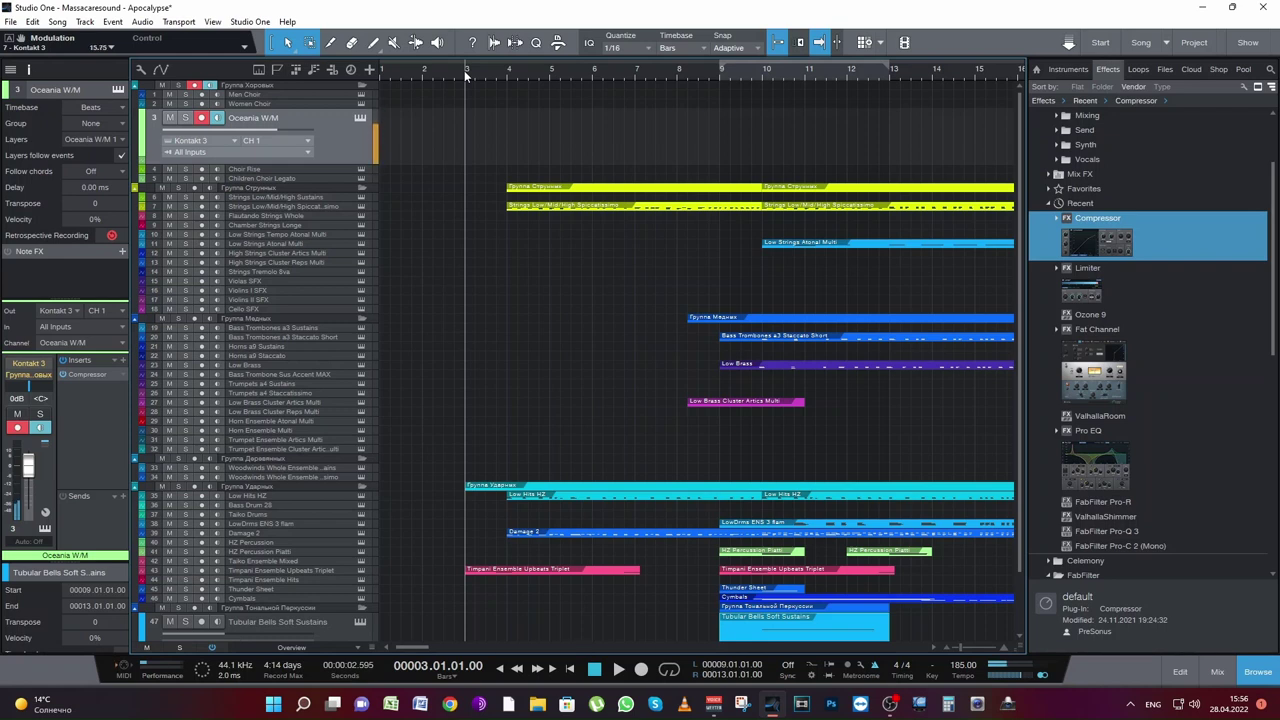
{"action": "key", "text": "space"}
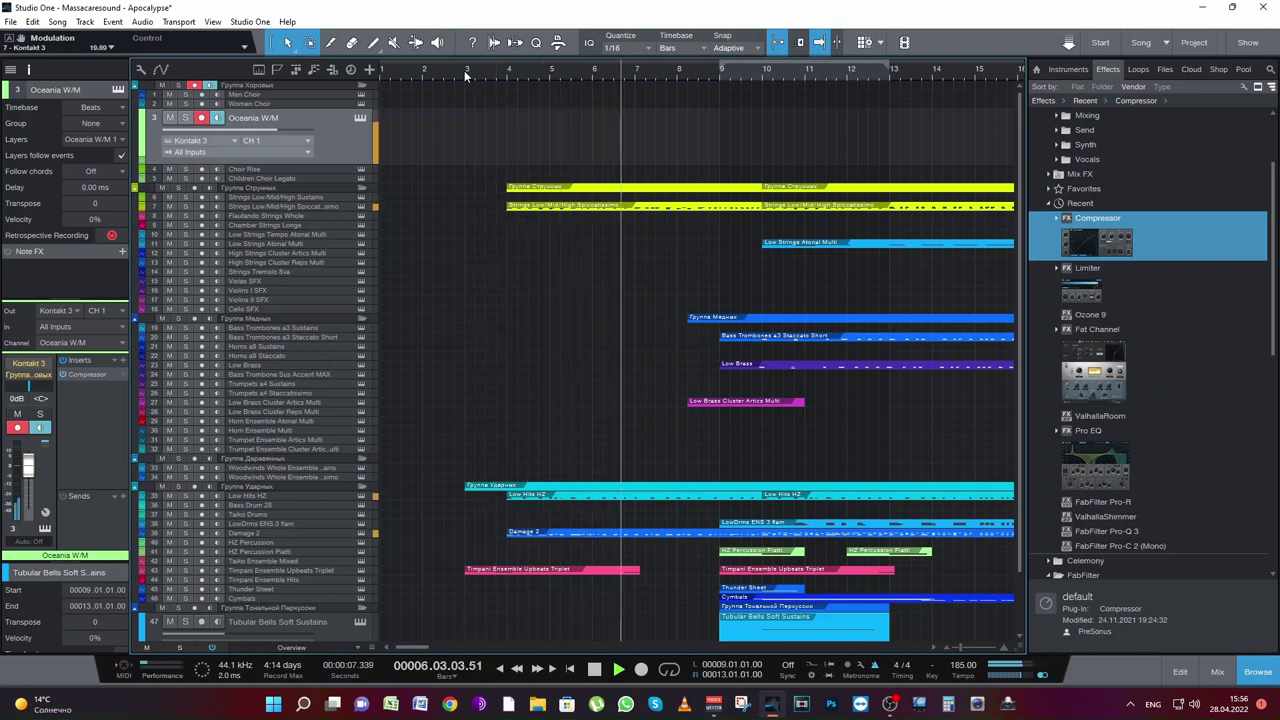
Step: Record a take on the Oceania W/M track from bar 3 up to bar 11 and save the song
{"action": "key", "text": "space"}
{"action": "key", "text": "KP_Multiply"}
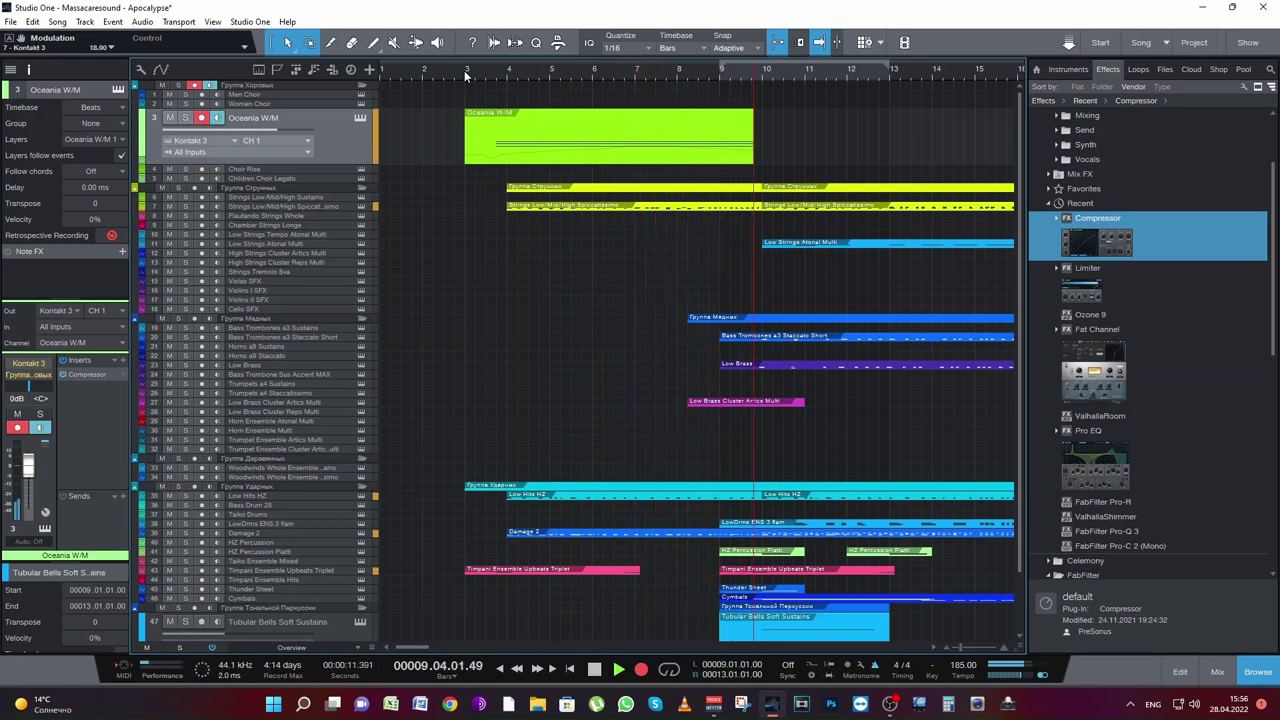
{"action": "key", "text": "space"}
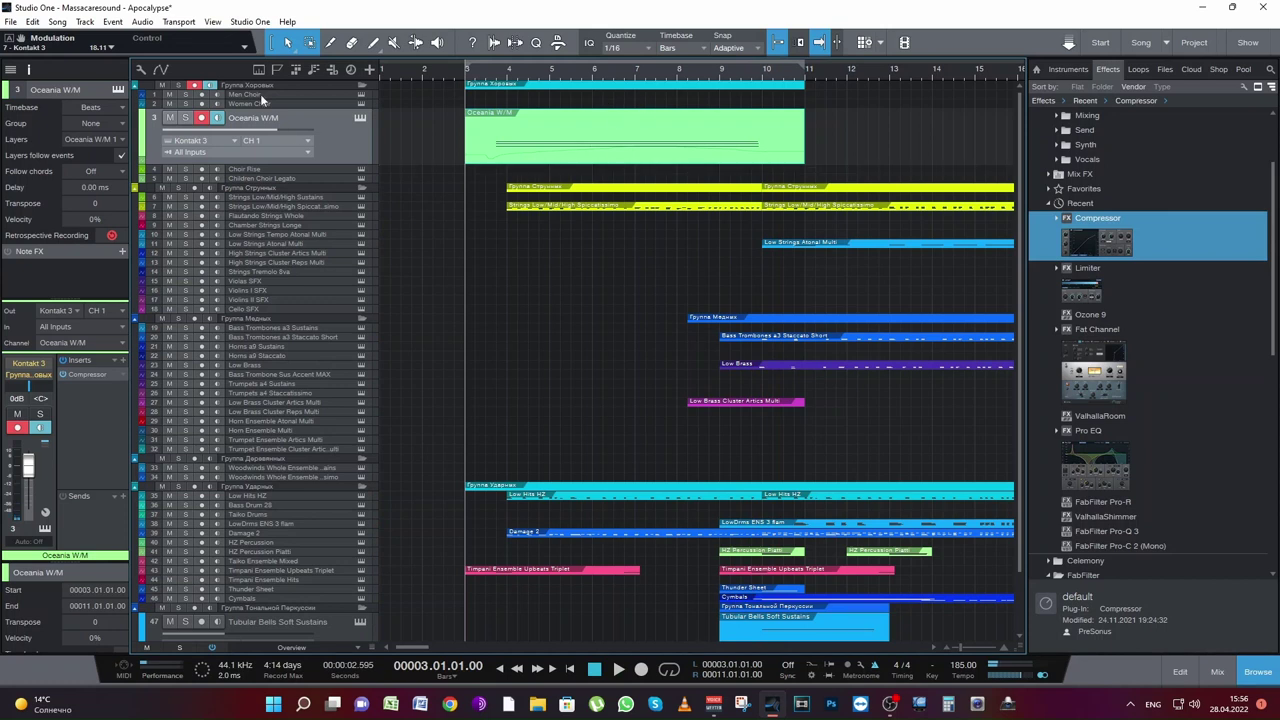
{"action": "key", "text": "ctrl+s"}
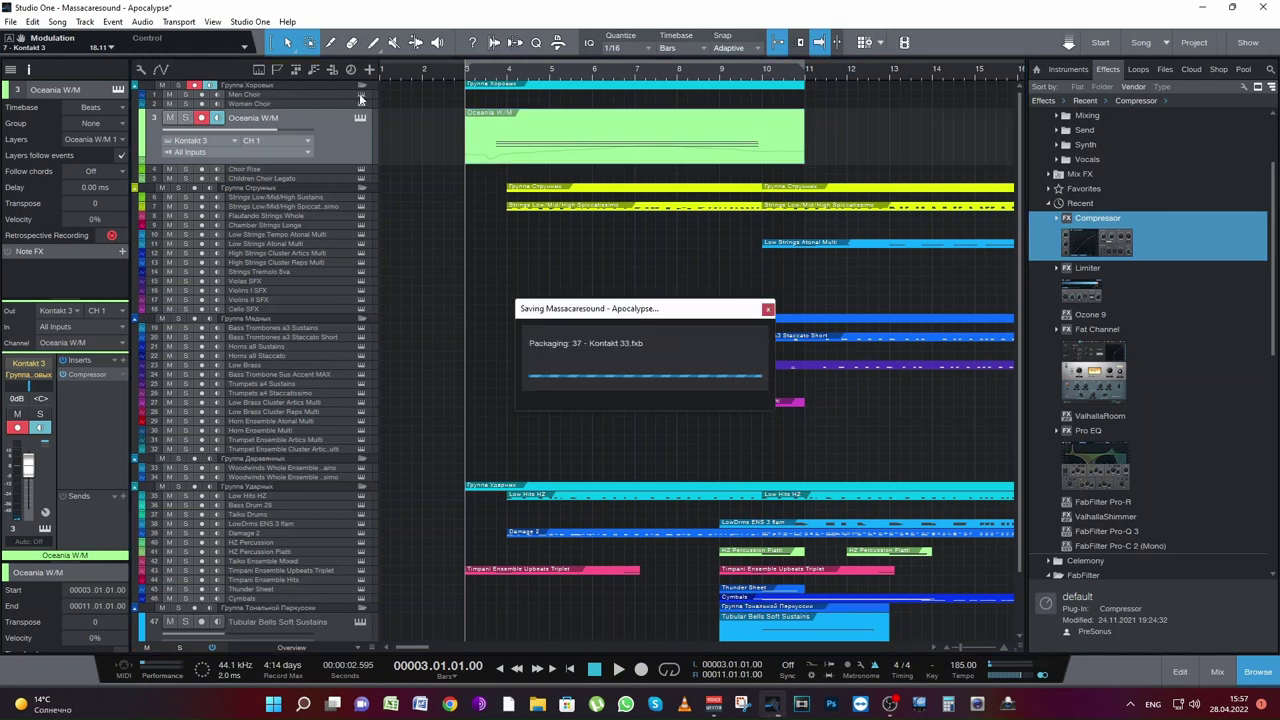
Step: View the Men Choir instrument's WordBuilder text, select the Men Choir track and close the instrument window
{"action": "left_click", "coordinate": [361, 95]}
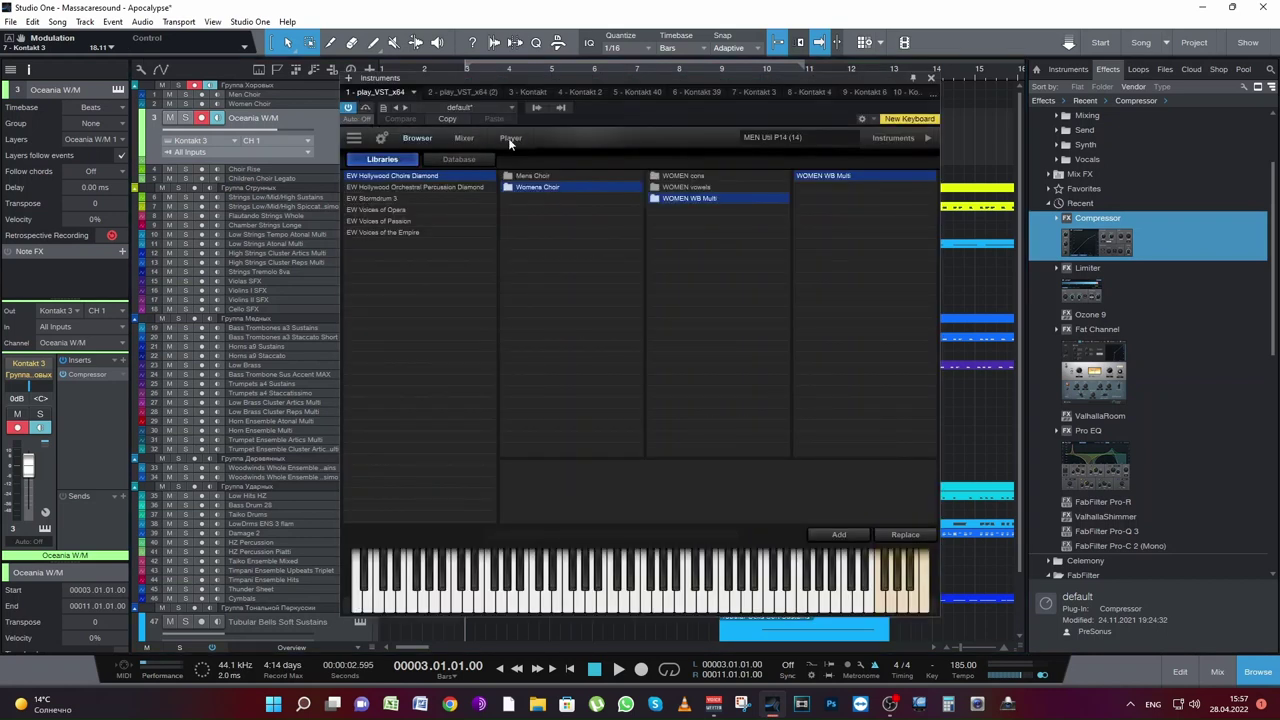
{"action": "left_click", "coordinate": [508, 138]}
{"action": "left_click", "coordinate": [378, 164]}
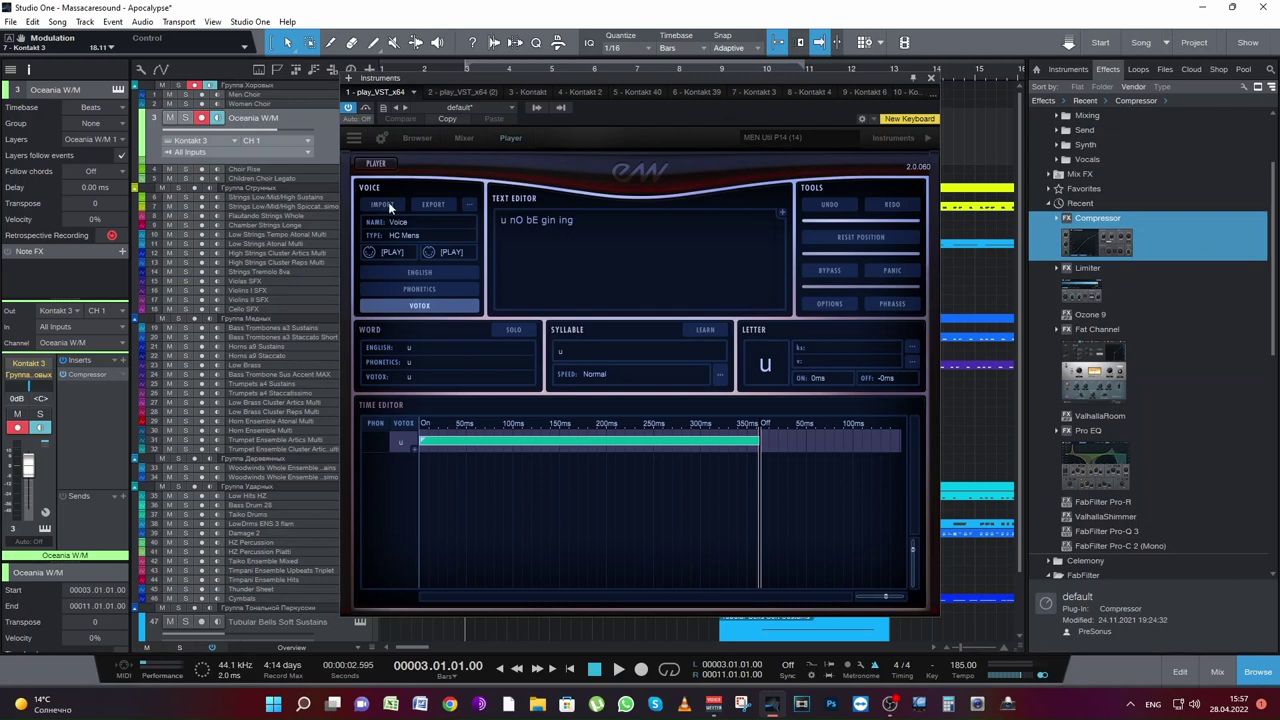
{"action": "left_click", "coordinate": [266, 94]}
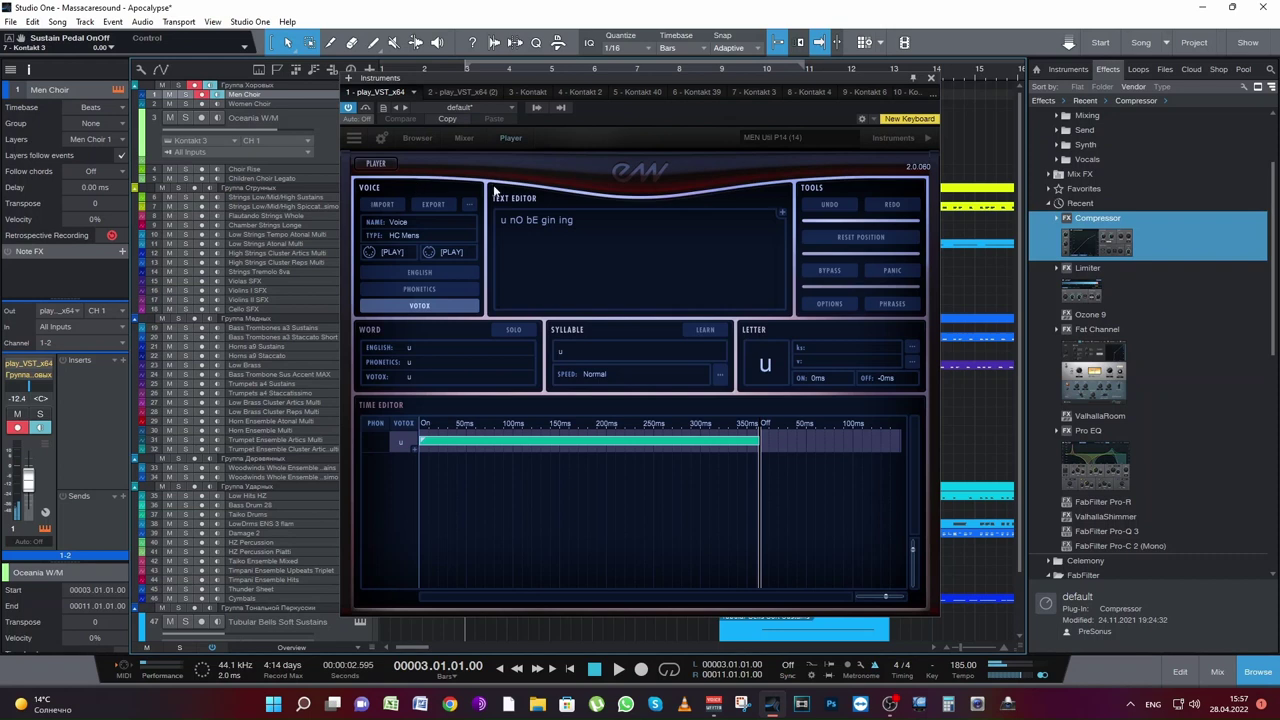
{"action": "left_click", "coordinate": [930, 79]}
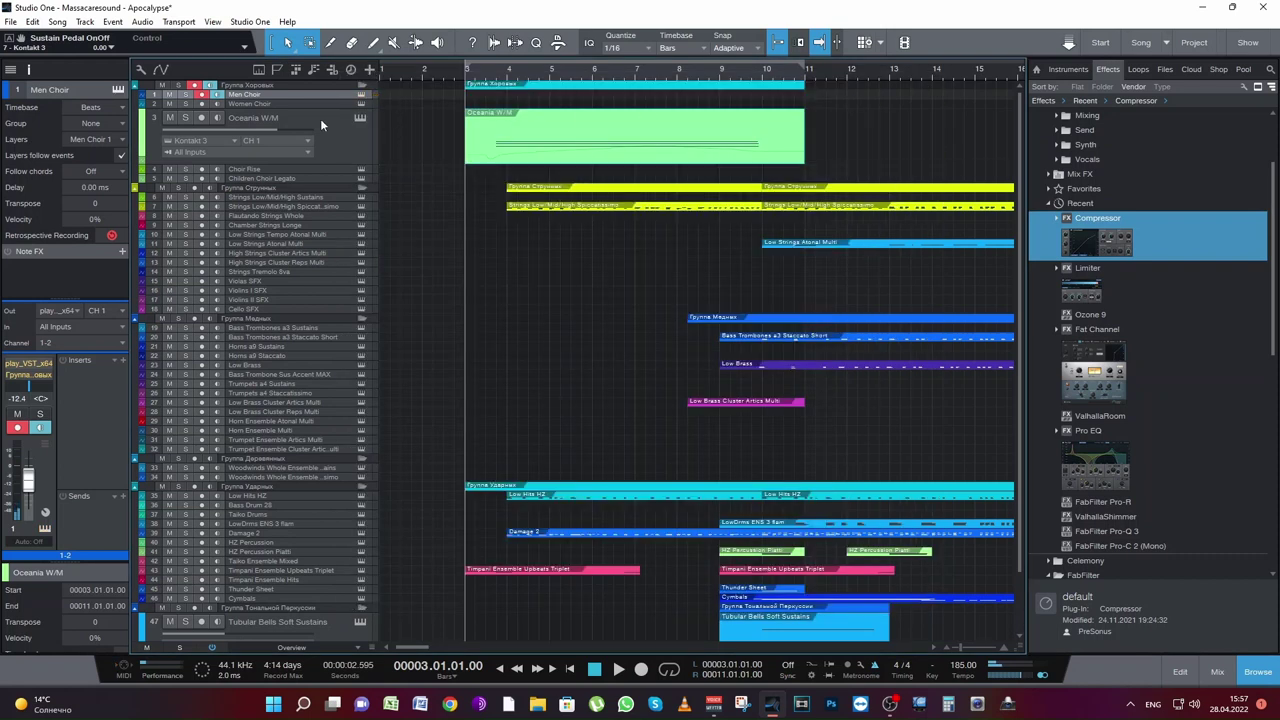
Step: Select the Women Choir track, view its instrument's WordBuilder text and close the instrument window
{"action": "left_click", "coordinate": [287, 103]}
{"action": "left_click", "coordinate": [361, 102]}
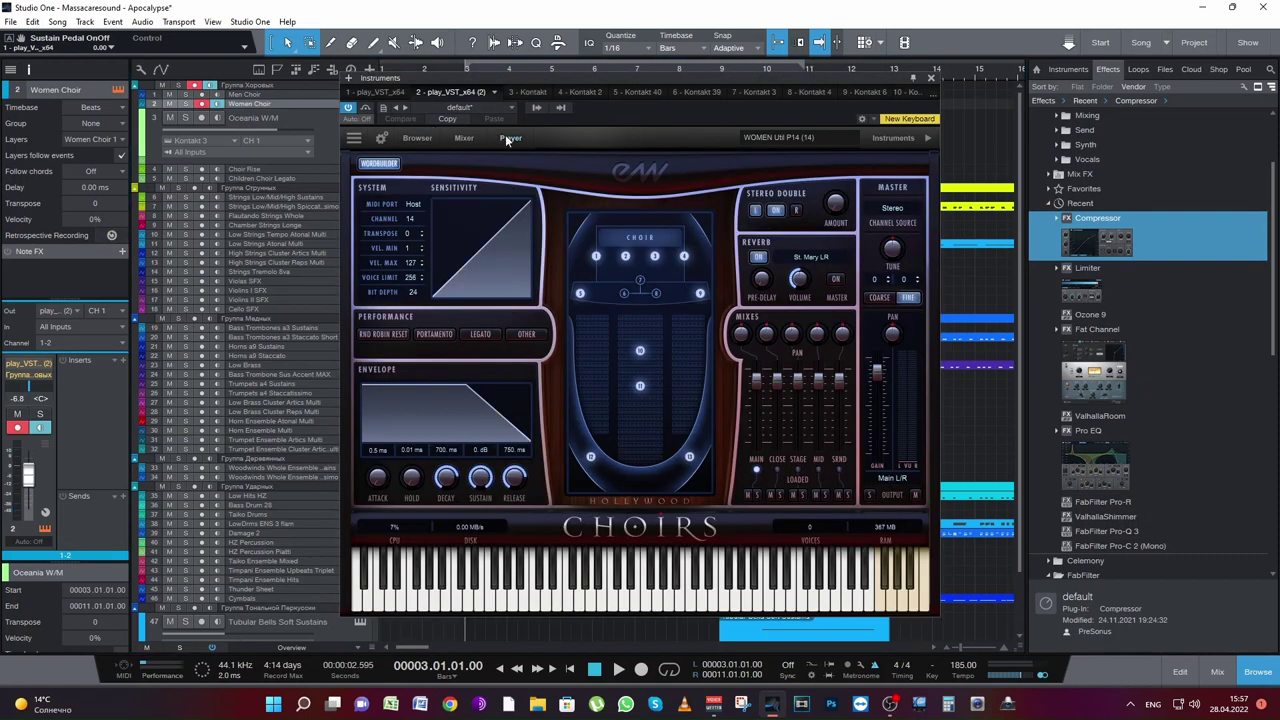
{"action": "left_click", "coordinate": [378, 164]}
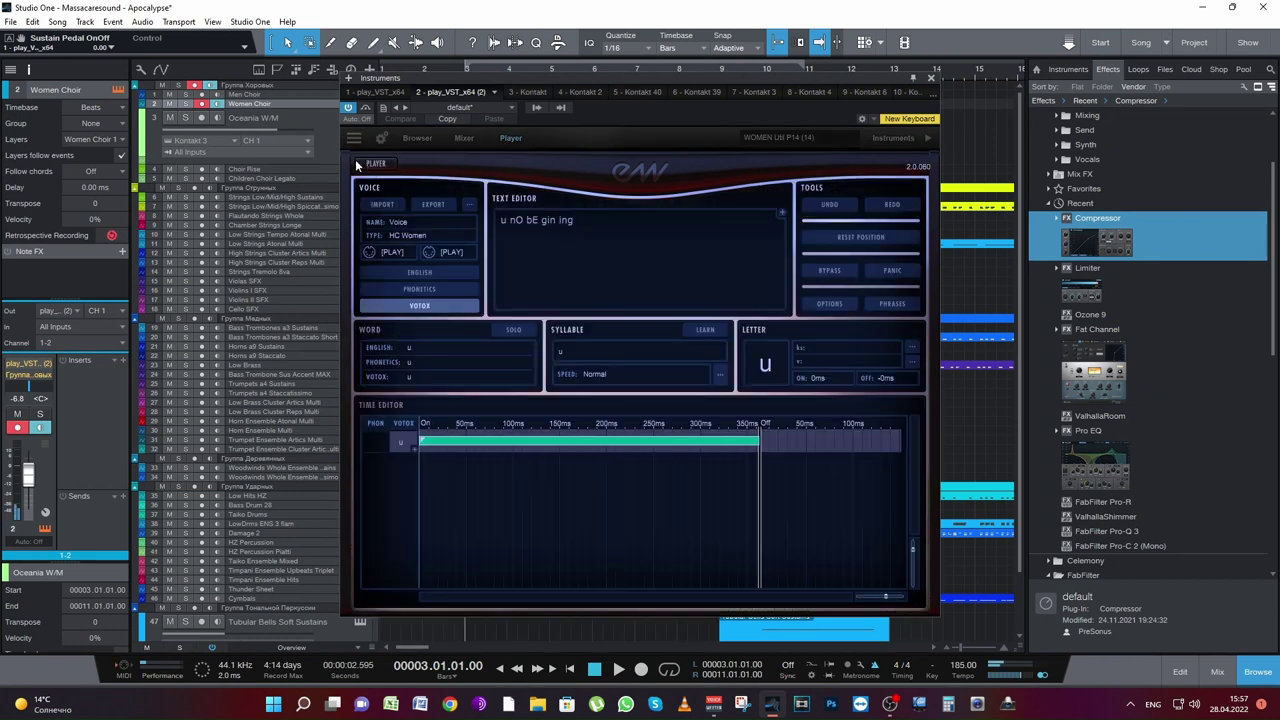
{"action": "left_click", "coordinate": [930, 79]}
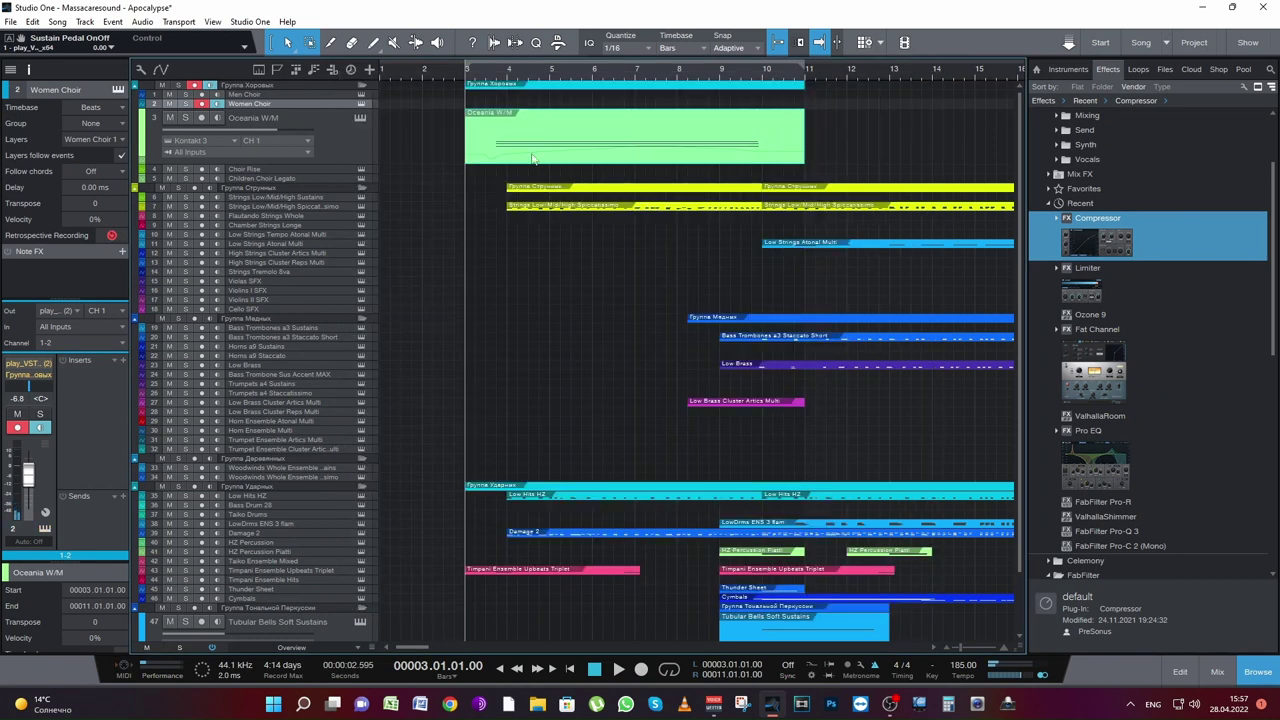
Step: Move the recorded Oceania W/M event up to the Men Choir track and enlarge the track height
{"action": "left_click_drag", "start_coordinate": [530, 148], "coordinate": [530, 94]}
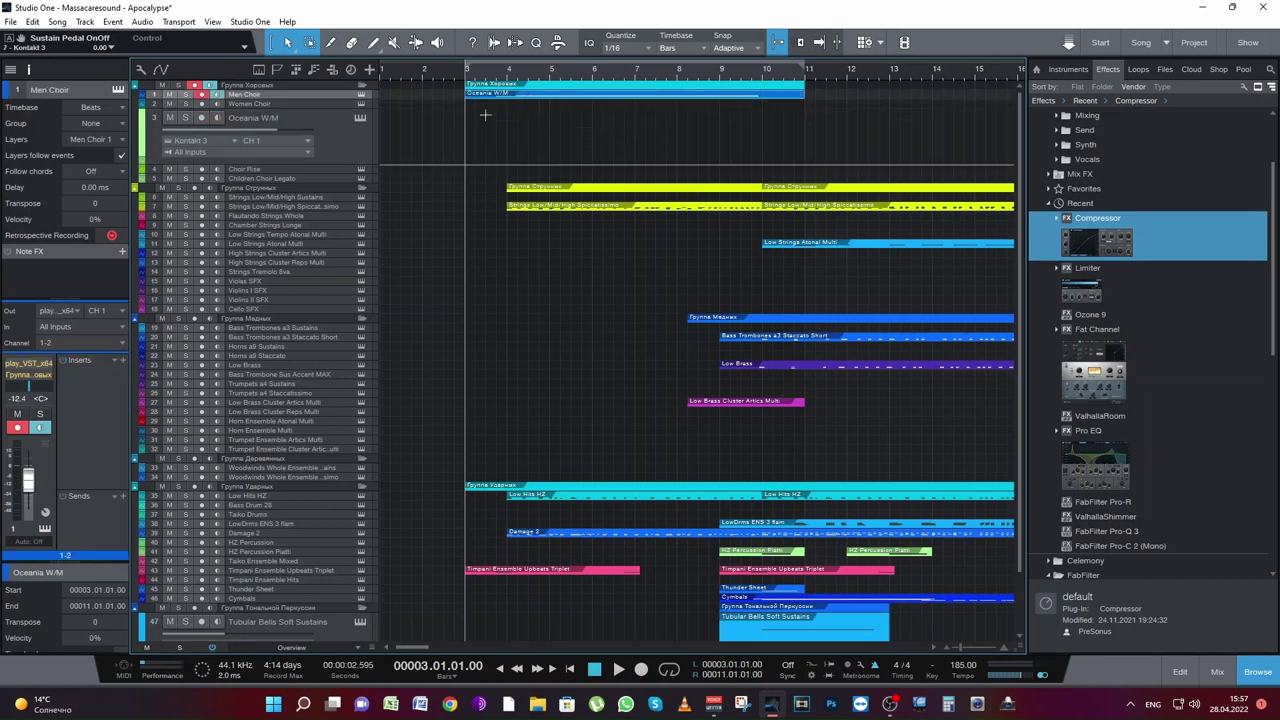
{"action": "left_click_drag", "start_coordinate": [338, 104], "coordinate": [338, 153]}
Step: Solo the Men Choir track together with the Strings Low/Mid/High Spiccatissimo track and listen to them in playback
{"action": "key", "text": "space"}
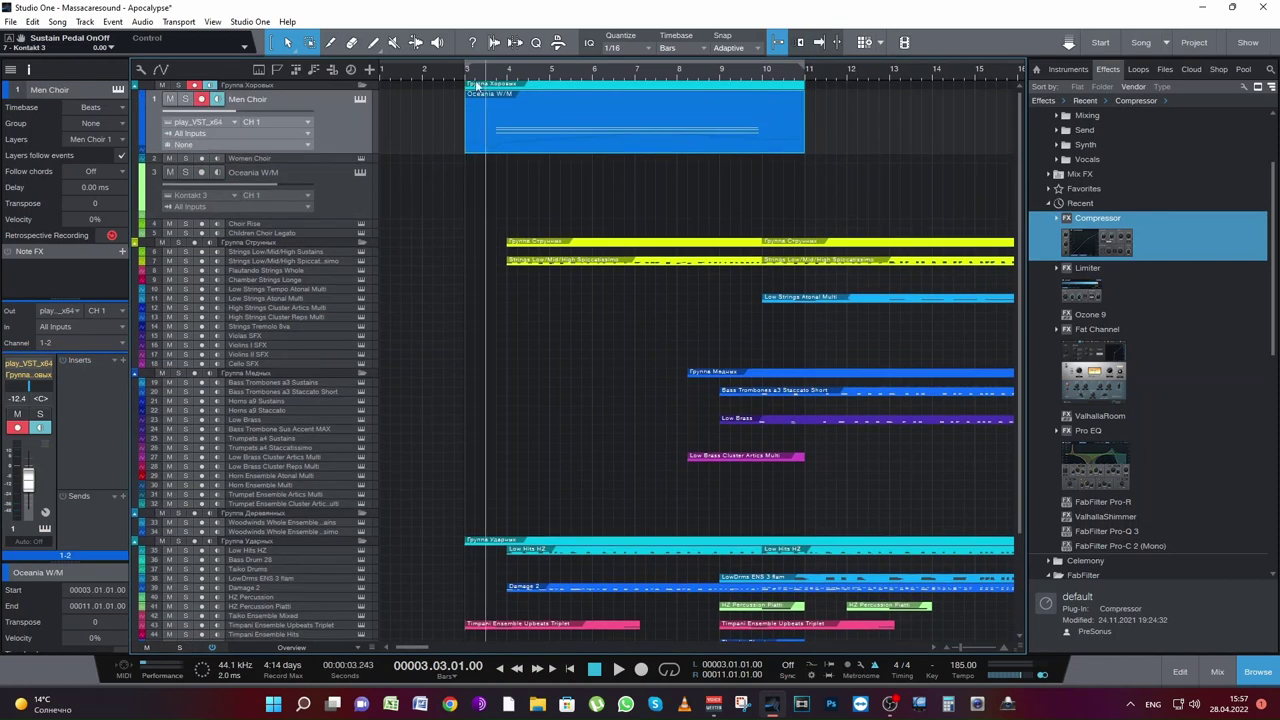
{"action": "left_click", "coordinate": [185, 99]}
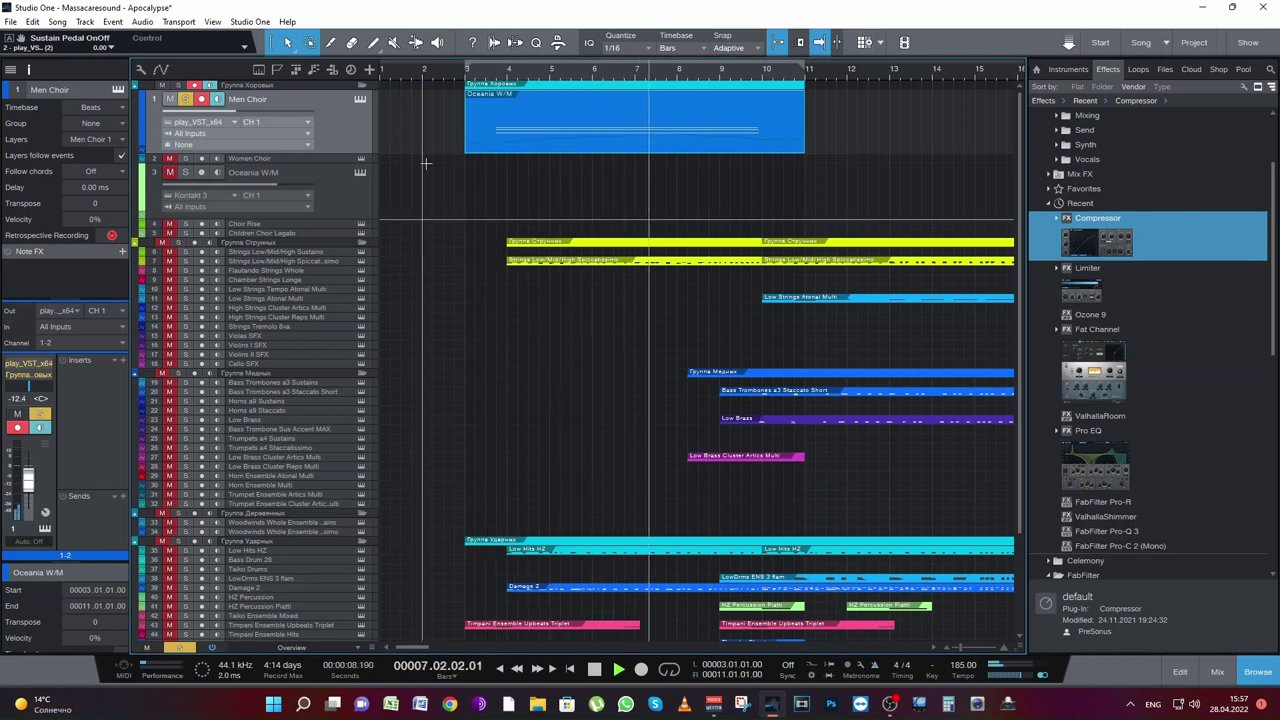
{"action": "left_click", "coordinate": [185, 260]}
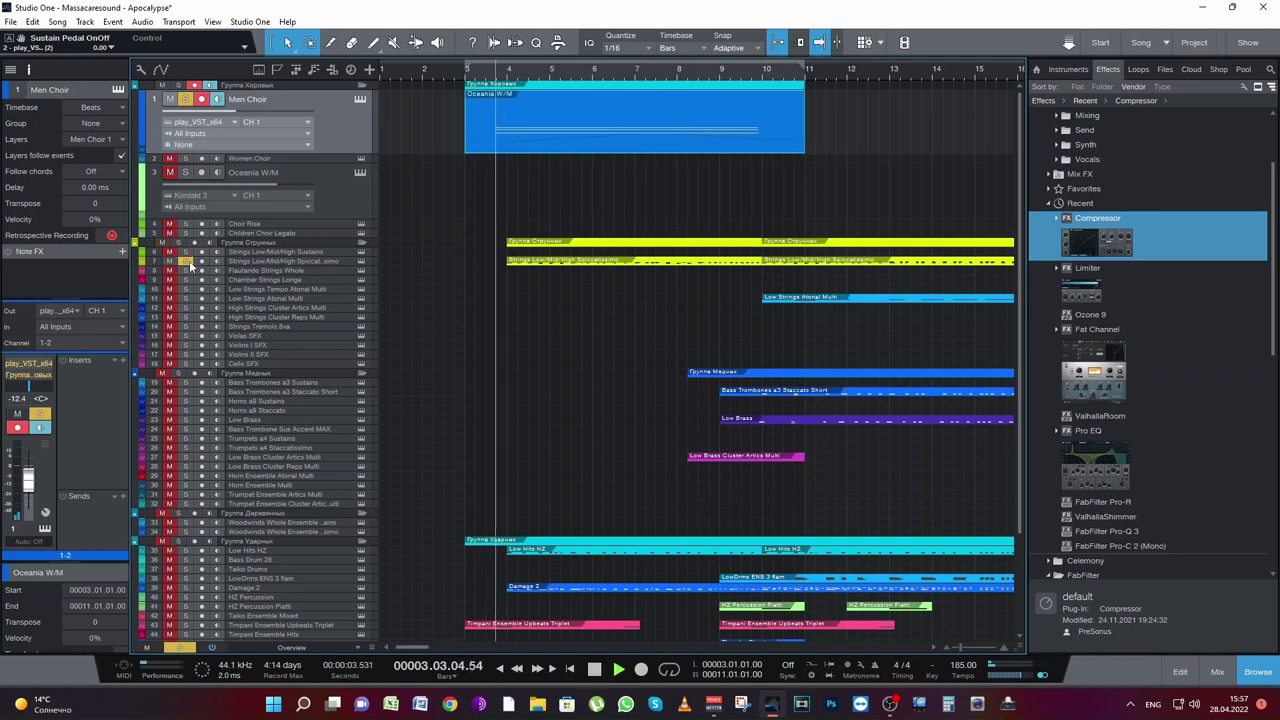
{"action": "key", "text": "space"}
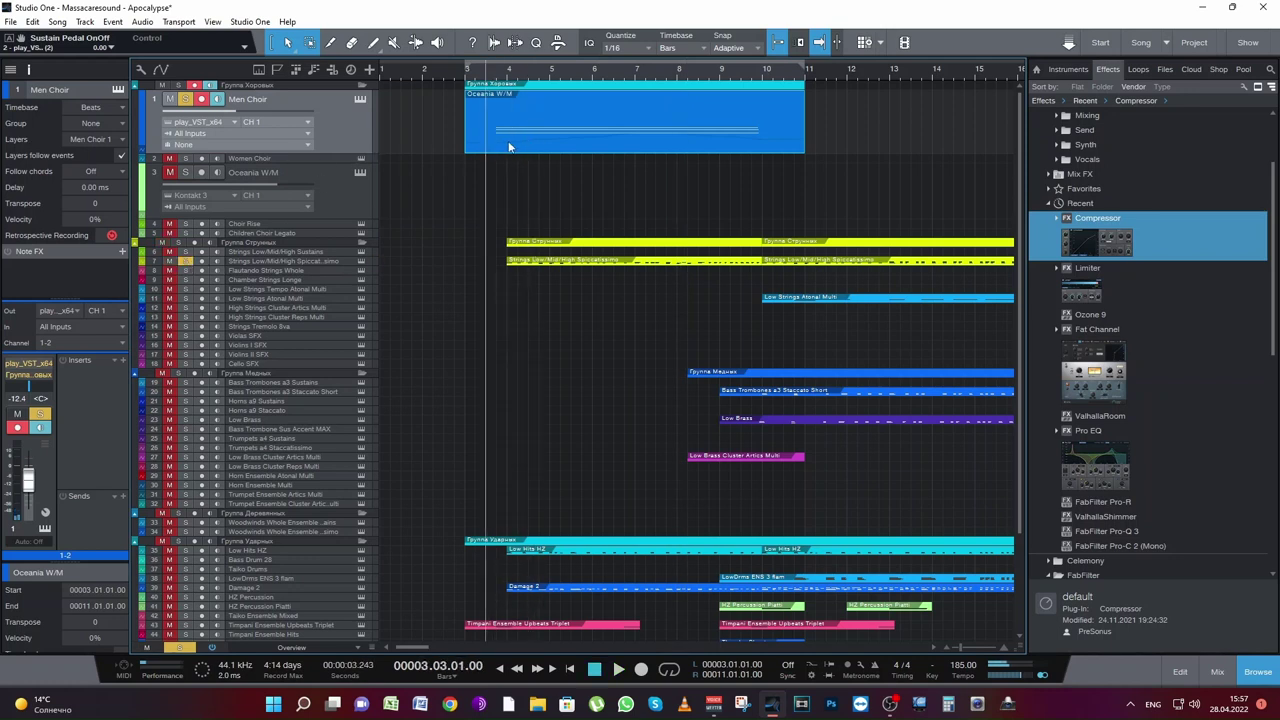
Step: Open the Men Choir event in the note editor, shift its three chord notes to the start of bar 4 and quantize them
{"action": "double_click", "coordinate": [511, 147]}
{"action": "scroll", "coordinate": [538, 390], "scroll_direction": "down", "scroll_amount": 2}
{"action": "left_click_drag", "start_coordinate": [509, 508], "coordinate": [666, 374]}
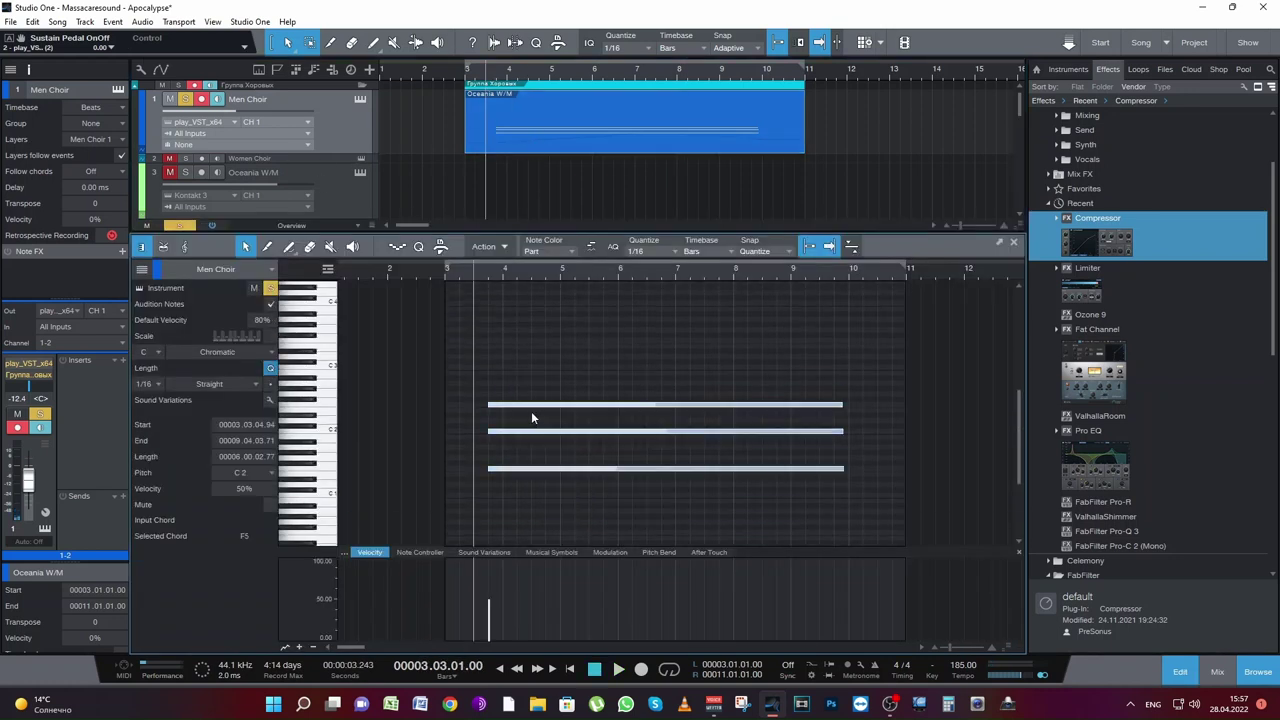
{"action": "left_click_drag", "start_coordinate": [518, 408], "coordinate": [532, 408]}
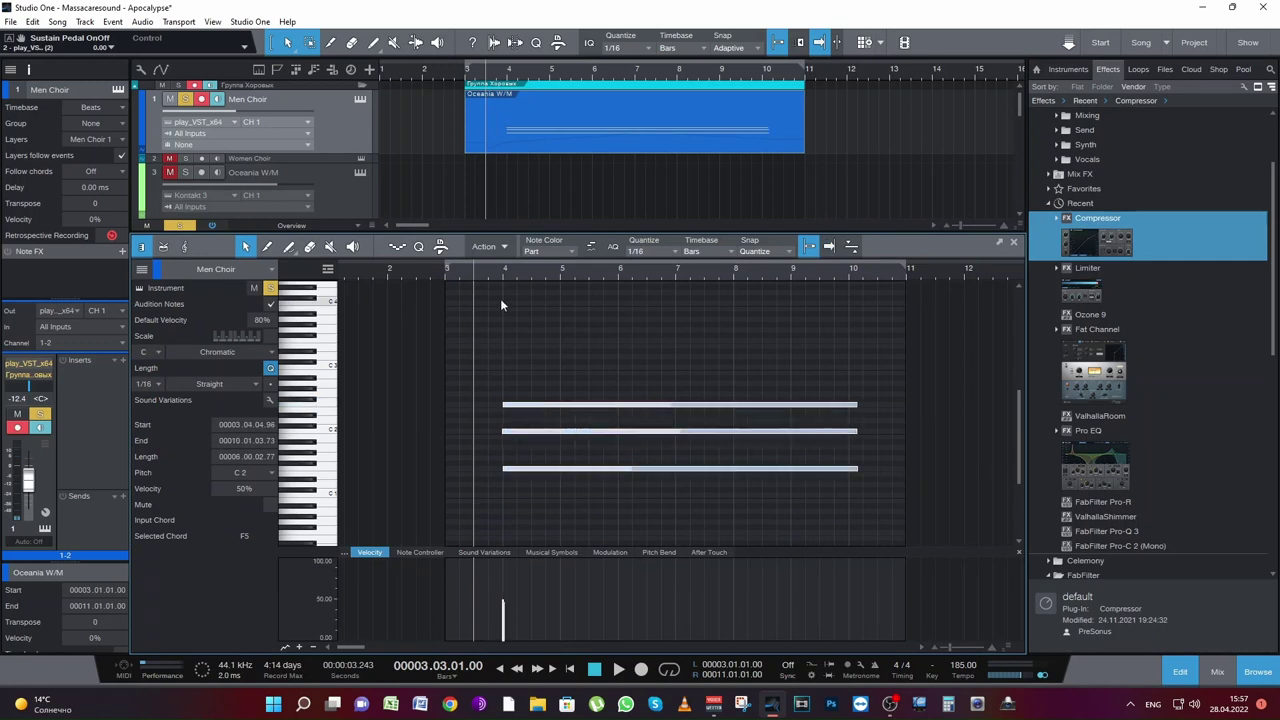
{"action": "key", "text": "space"}
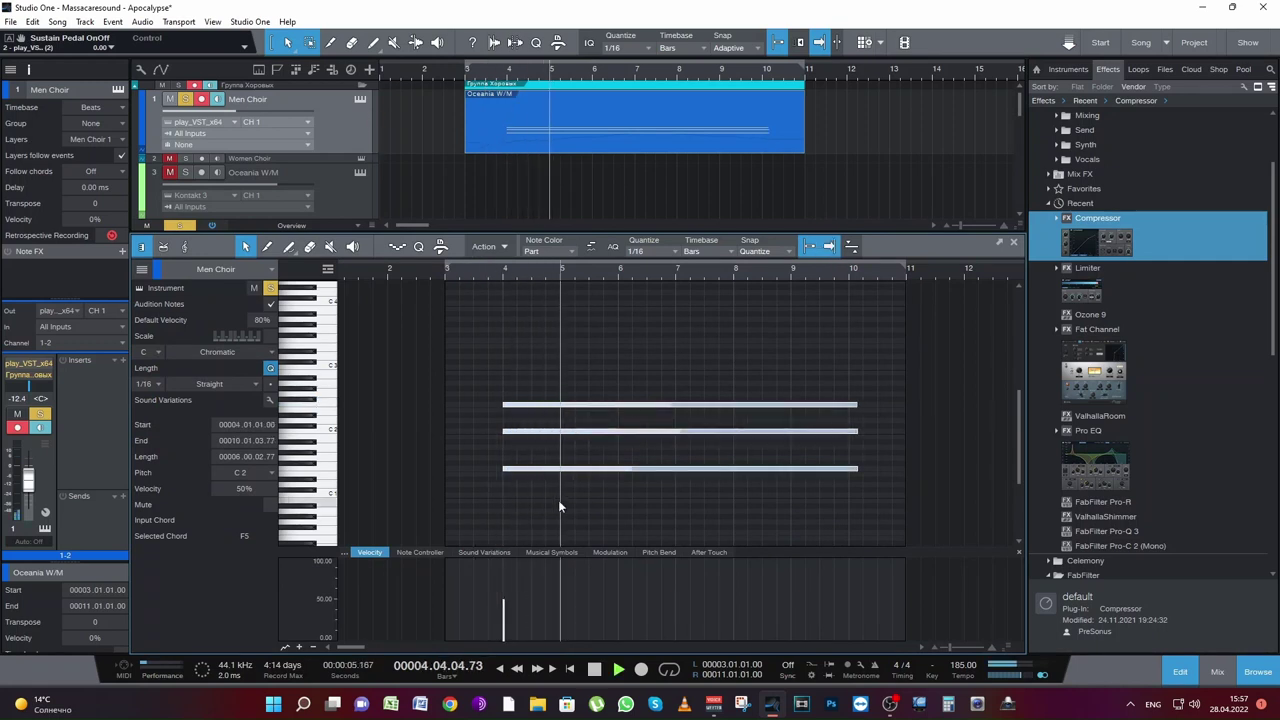
{"action": "key", "text": "q"}
{"action": "key", "text": "space"}
{"action": "key", "text": "space"}
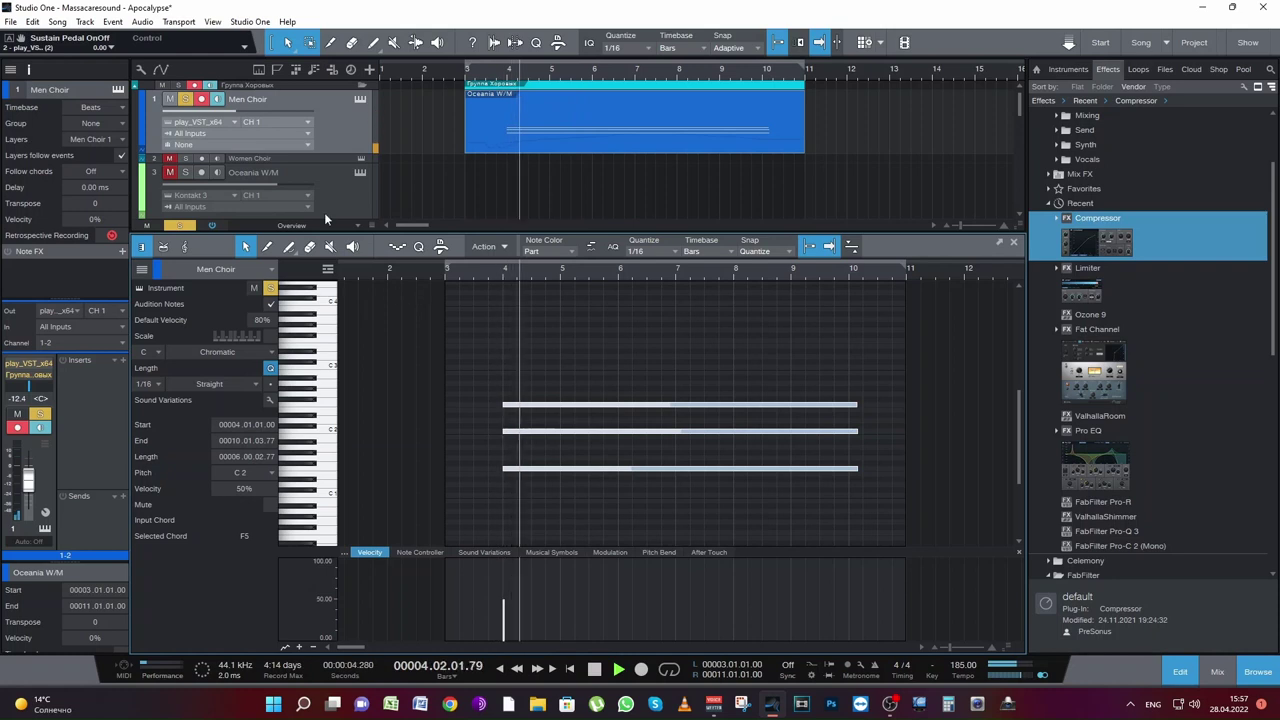
Step: Raise all the Men Choir event's modulation points together so the curve peaks at about 65, and audition the result
{"action": "left_click", "coordinate": [609, 552]}
{"action": "left_click_drag", "start_coordinate": [916, 630], "coordinate": [455, 624]}
{"action": "key", "text": "space"}
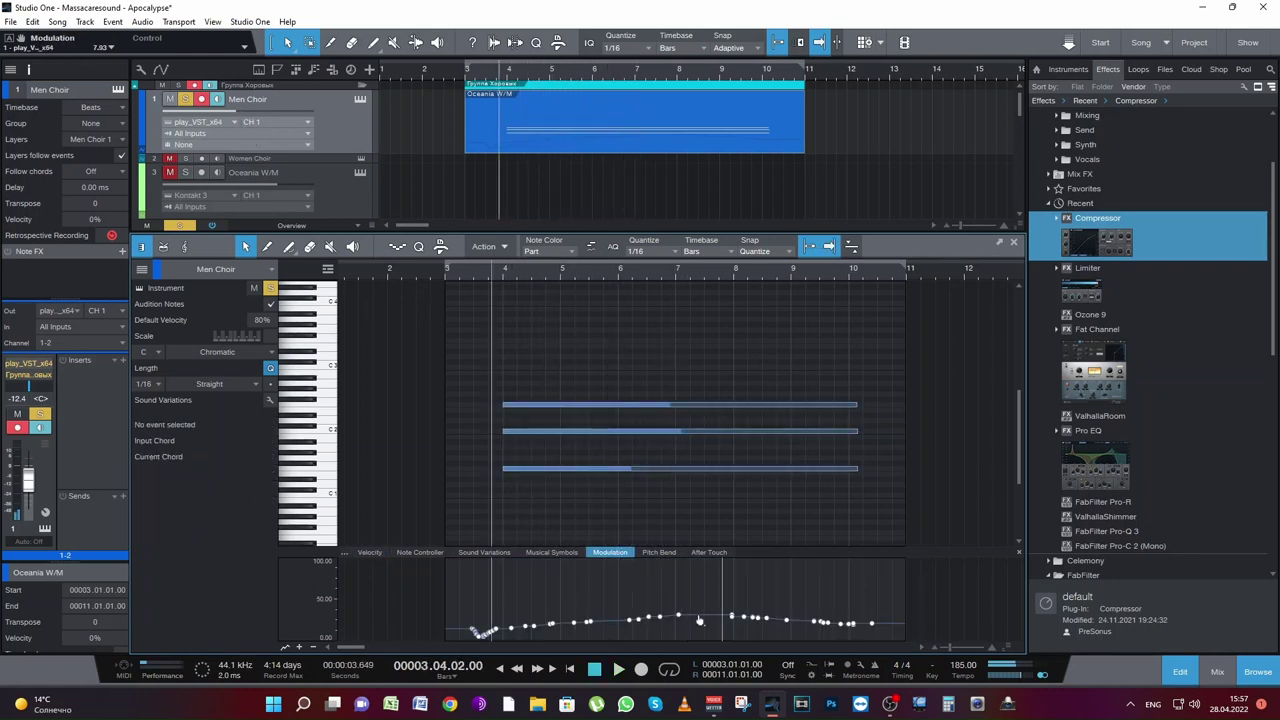
{"action": "left_click_drag", "start_coordinate": [680, 620], "coordinate": [682, 595]}
{"action": "key", "text": "space"}
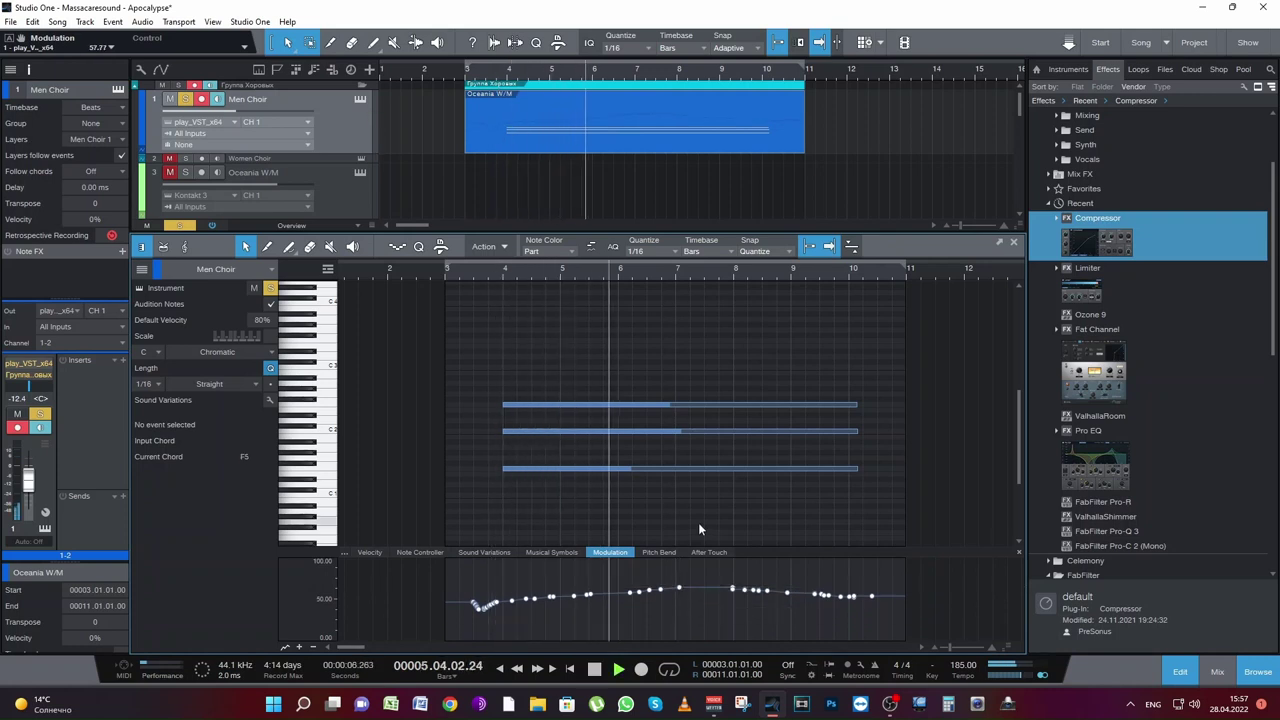
{"action": "key", "text": "space"}
Step: Trim the ends of the three Men Choir notes to the start of bar 10, a length of 6 bars
{"action": "left_click_drag", "start_coordinate": [857, 405], "coordinate": [847, 468]}
{"action": "left_click", "coordinate": [858, 431]}
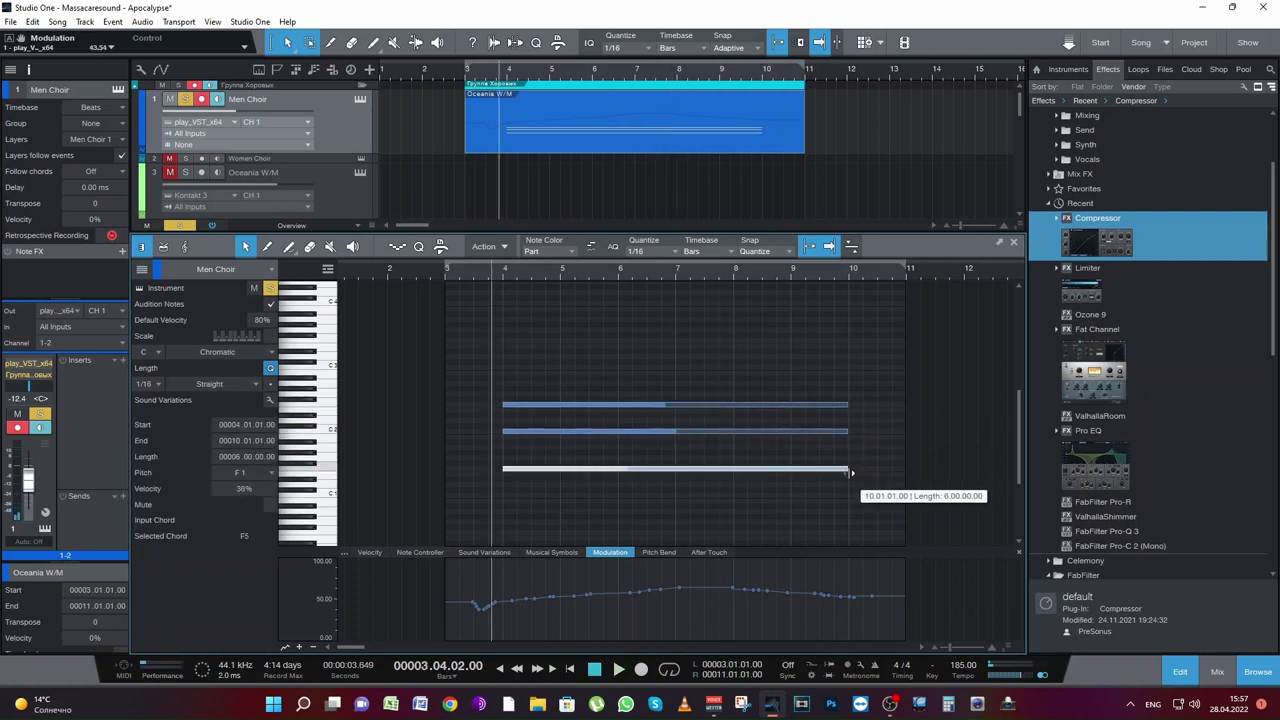
Step: Clear the note selection and play the soloed Men Choir and strings repeatedly to check the choir chord
{"action": "key", "text": "space"}
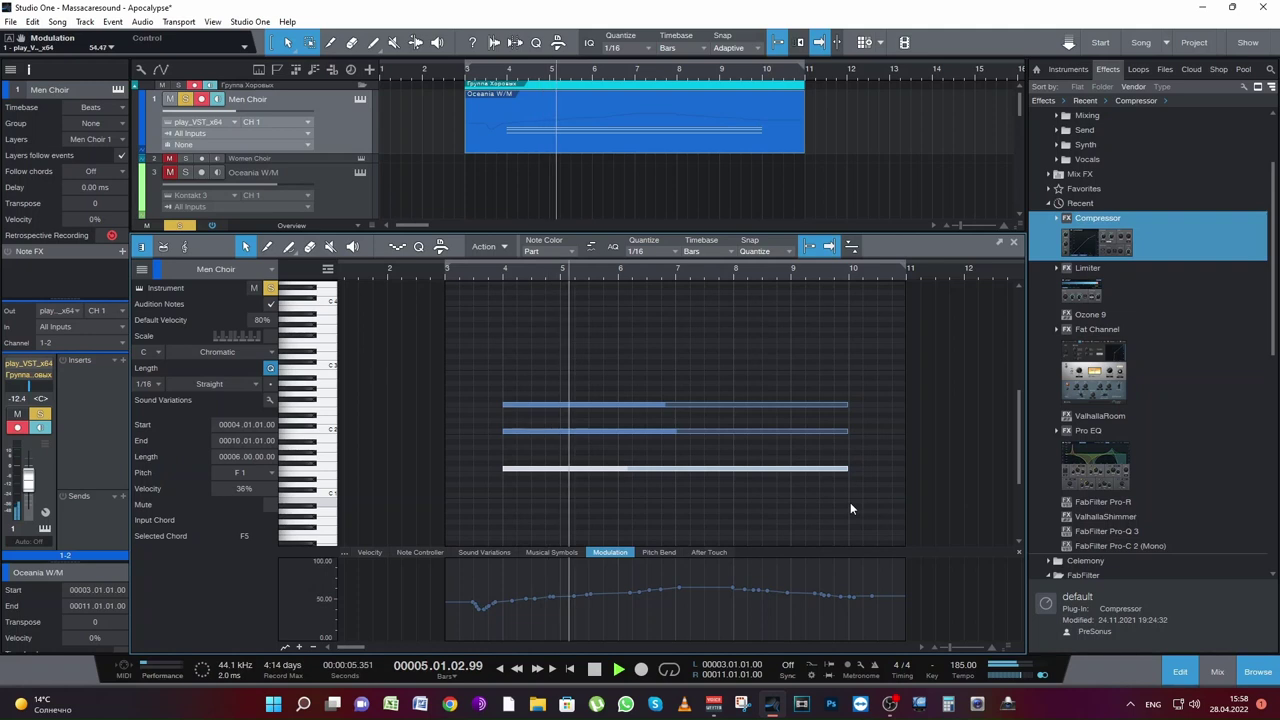
{"action": "left_click", "coordinate": [775, 490]}
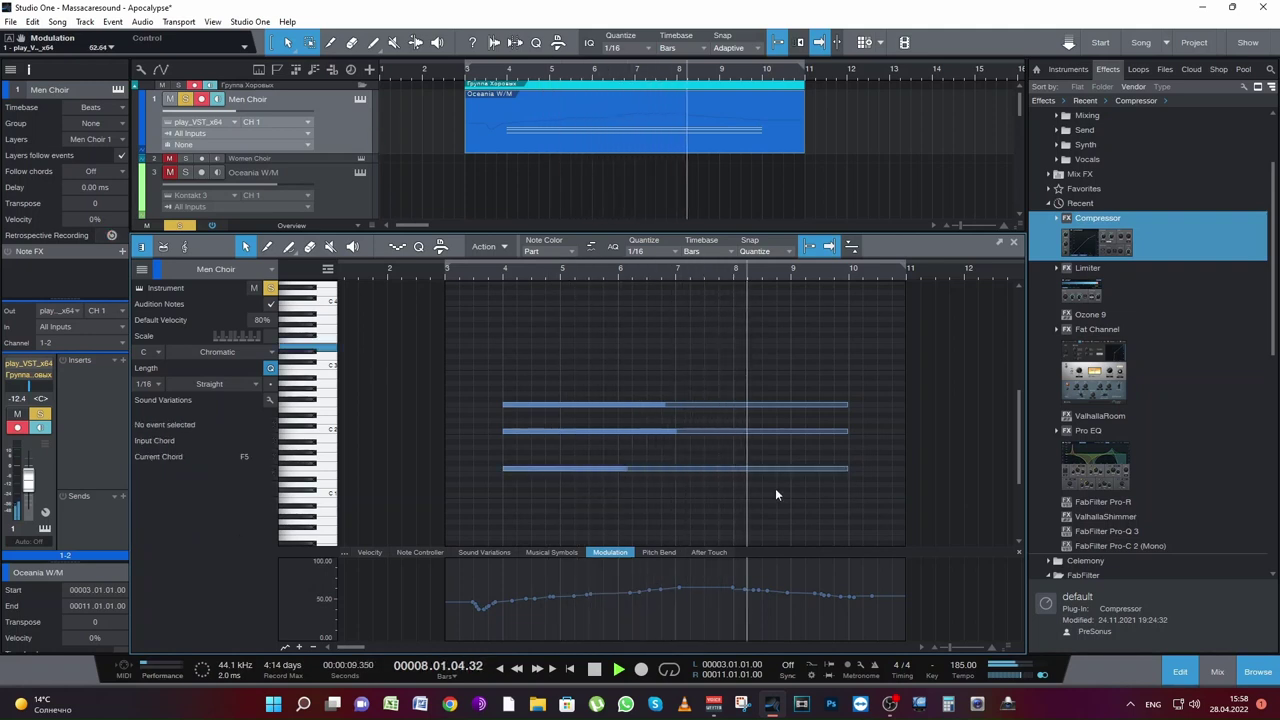
{"action": "key", "text": "space"}
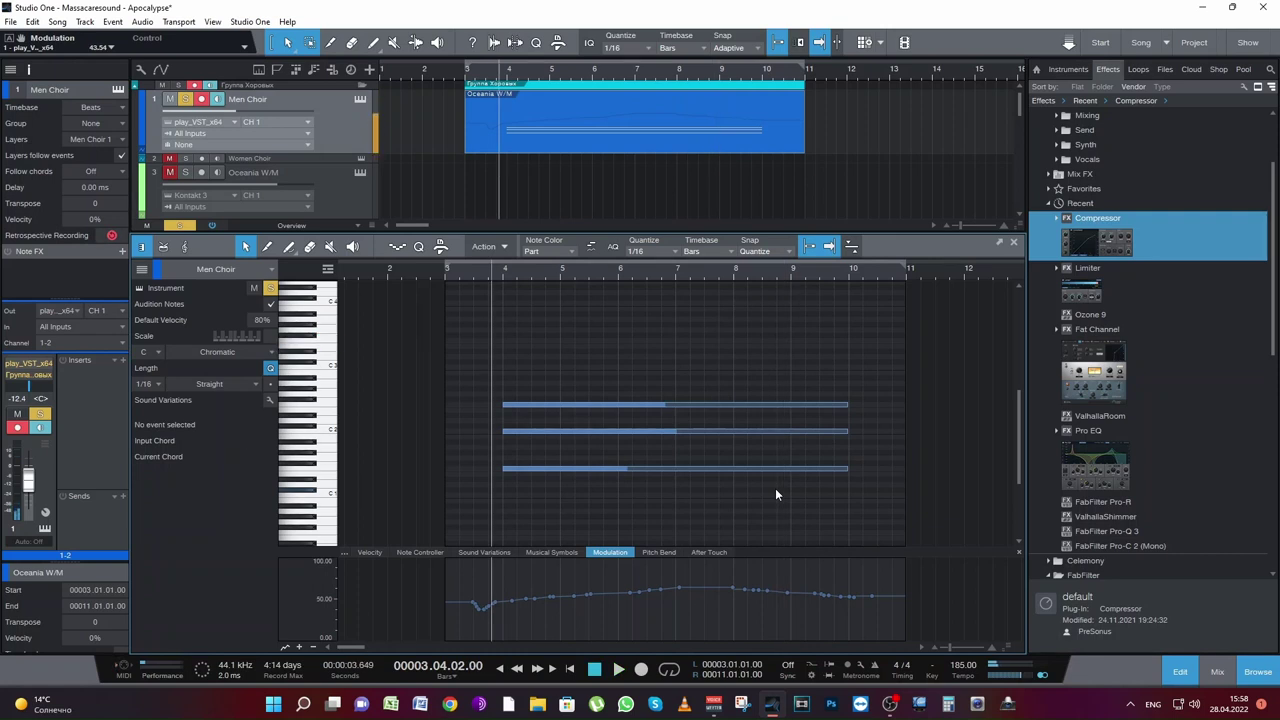
{"action": "key", "text": "space"}
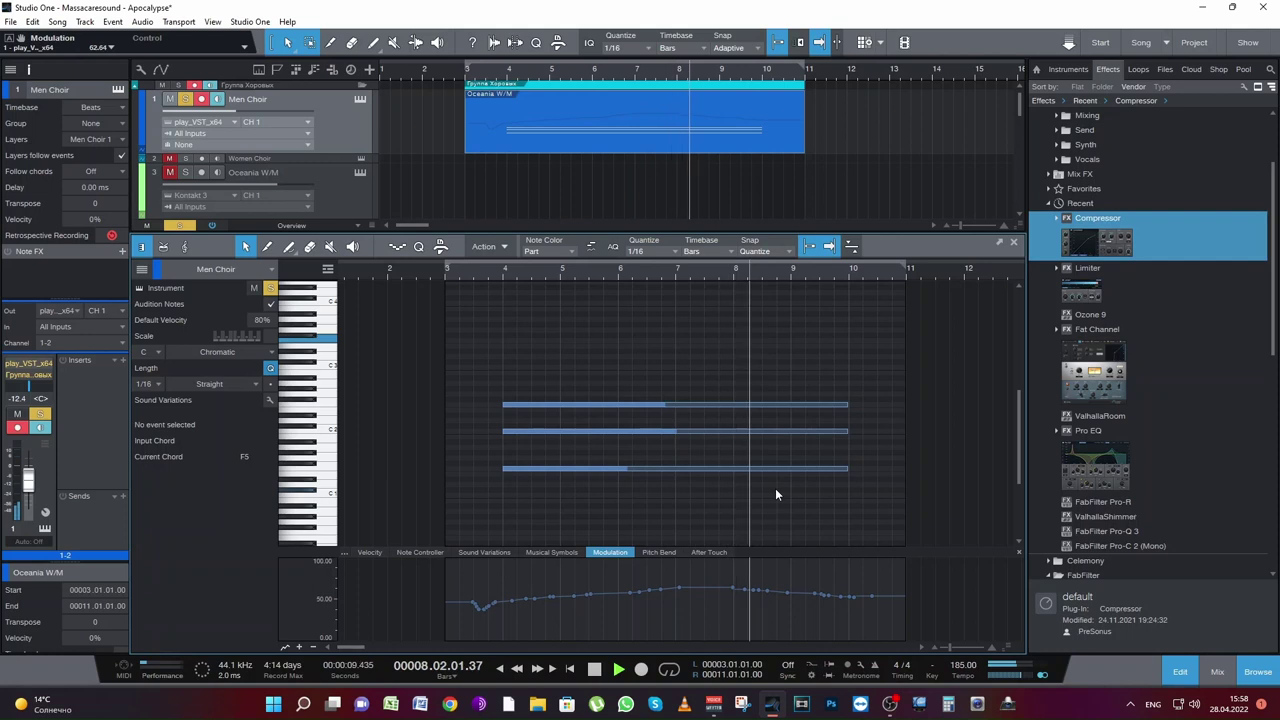
{"action": "key", "text": "space"}
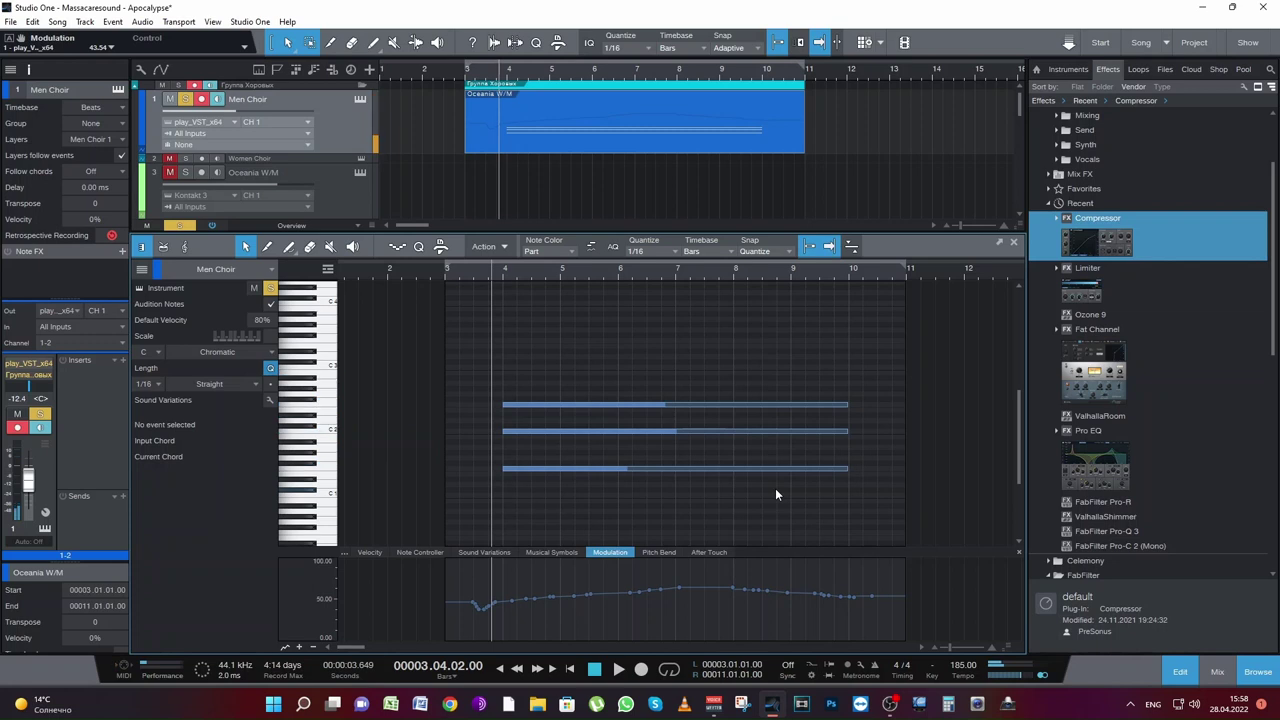
Step: Overdub two higher notes into the Men Choir event, B 2 from about bar 7 and F 3 from about bar 8.3
{"action": "key", "text": "space"}
{"action": "key", "text": "KP_Multiply"}
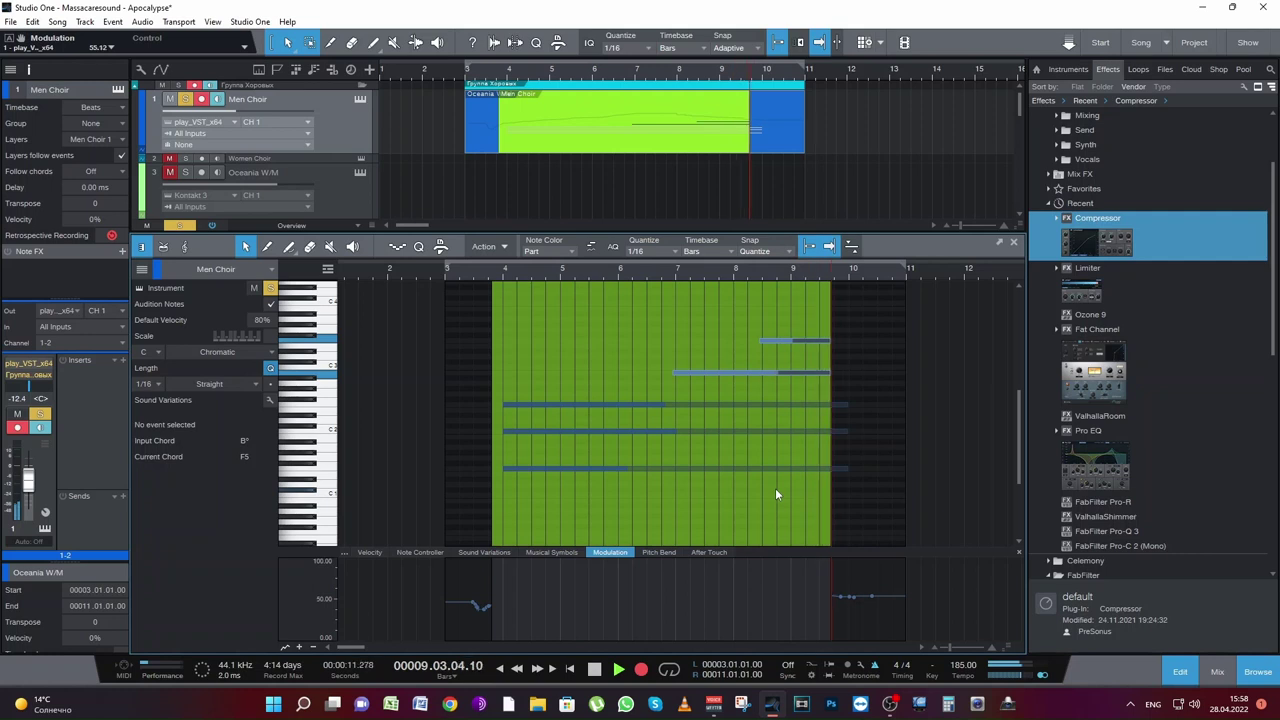
{"action": "key", "text": "space"}
Step: Quantize the B 2 and F 3 notes to start at 7.01 and 8.03, and trim both ends to the start of bar 10
{"action": "left_click_drag", "start_coordinate": [671, 388], "coordinate": [939, 312]}
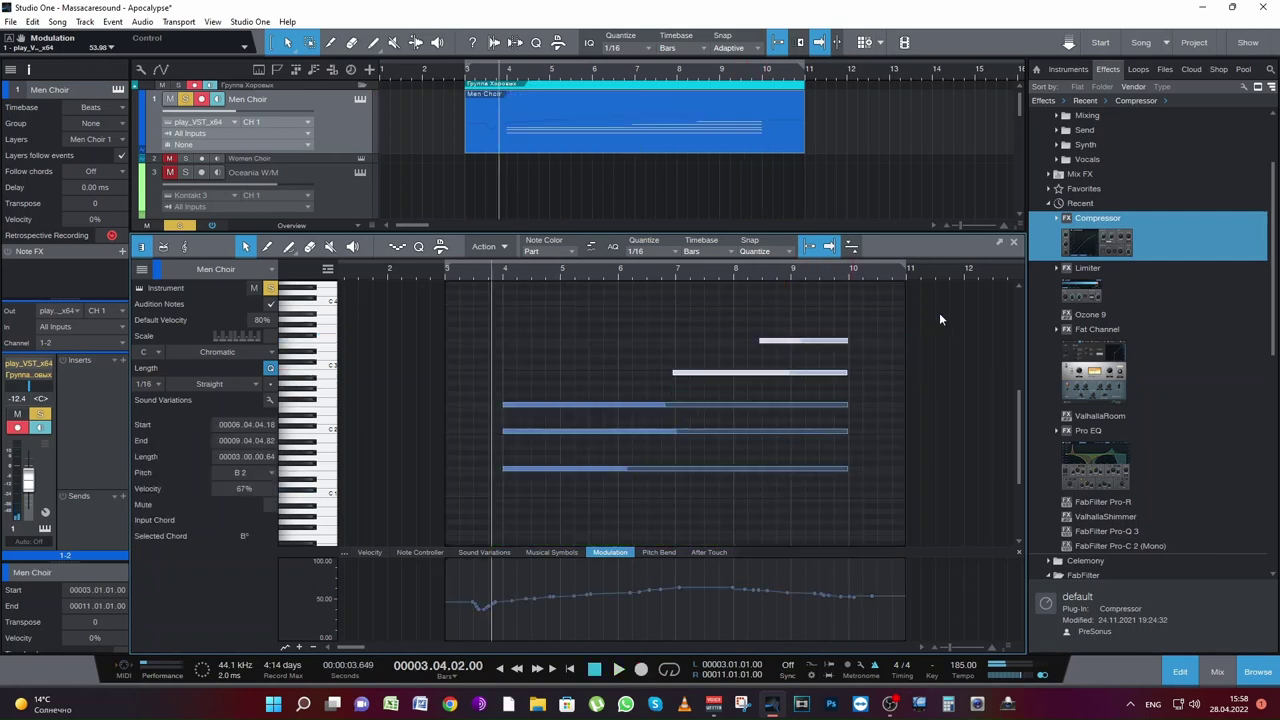
{"action": "left_click_drag", "start_coordinate": [699, 380], "coordinate": [703, 380]}
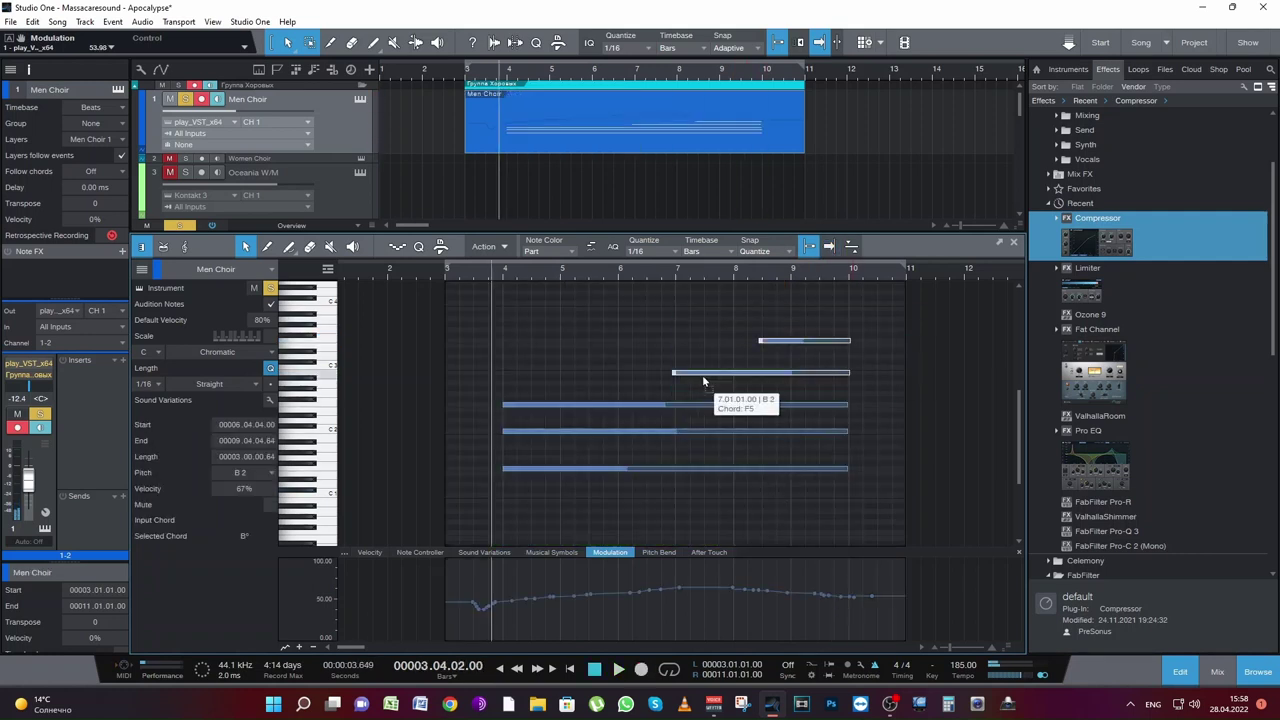
{"action": "left_click", "coordinate": [854, 374]}
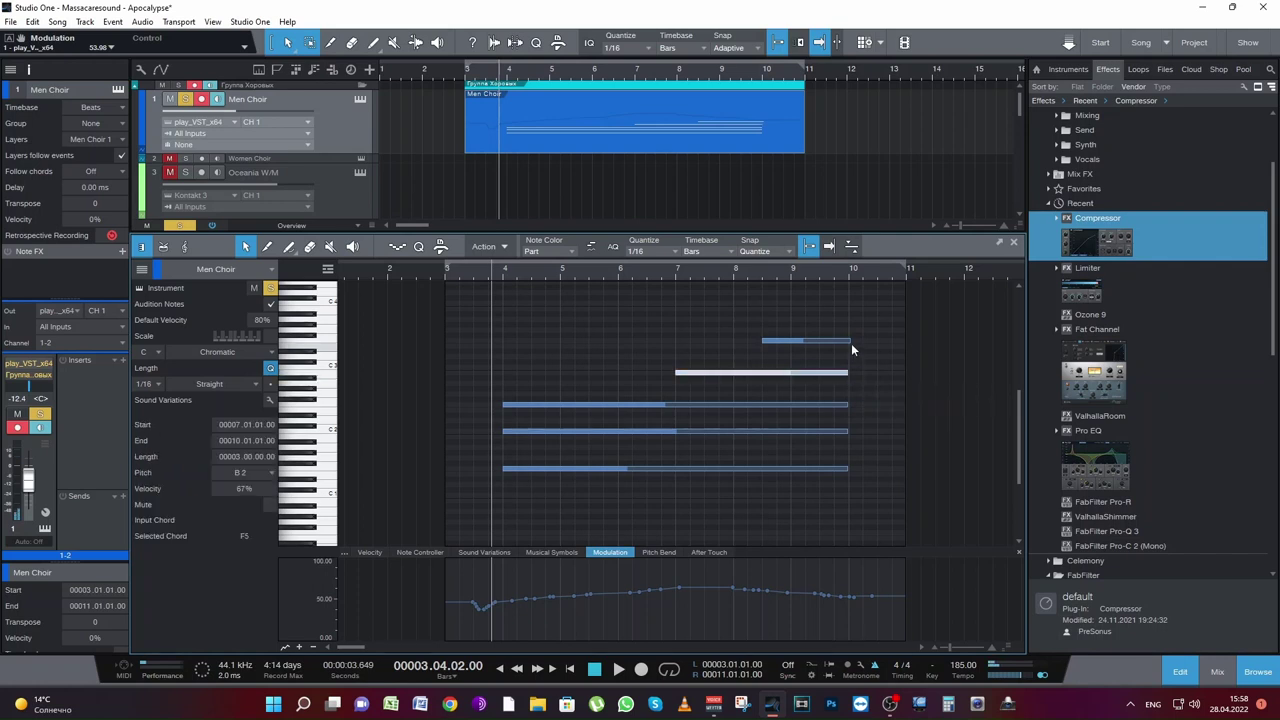
{"action": "left_click", "coordinate": [851, 342]}
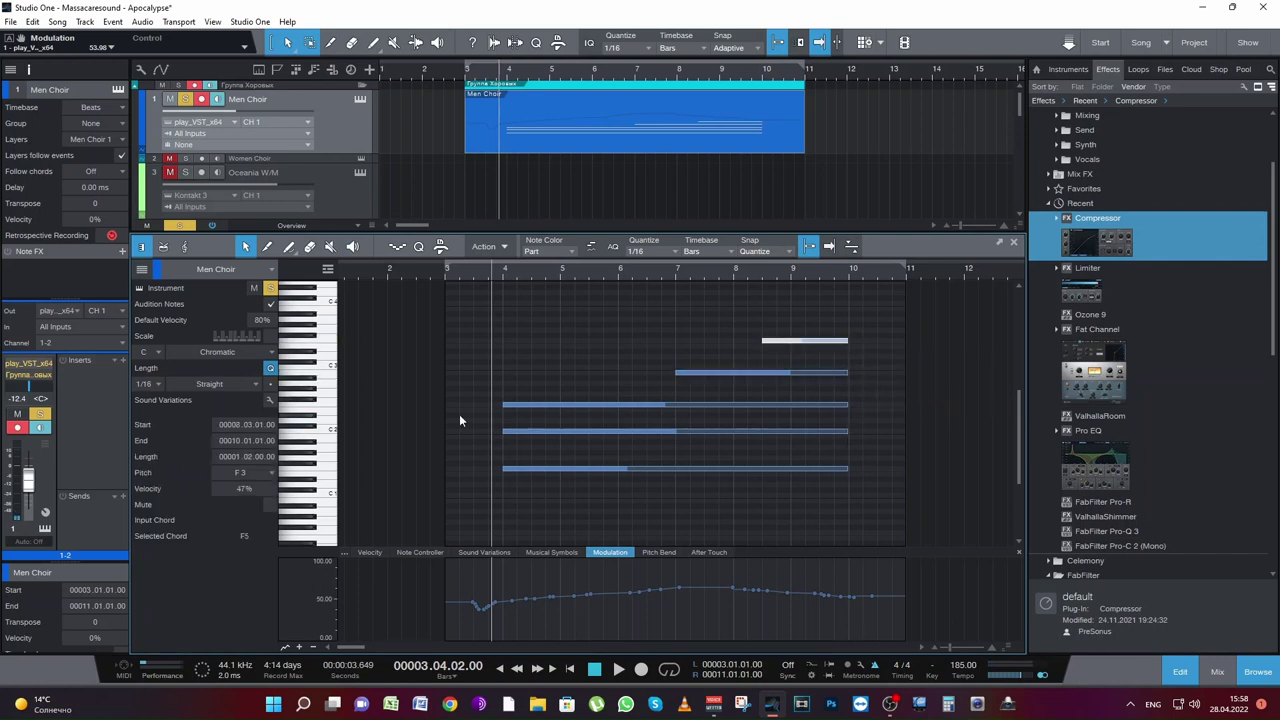
Step: Clear the solo states, play the Men Choir part with the full arrangement and close the note editor
{"action": "key", "text": "space"}
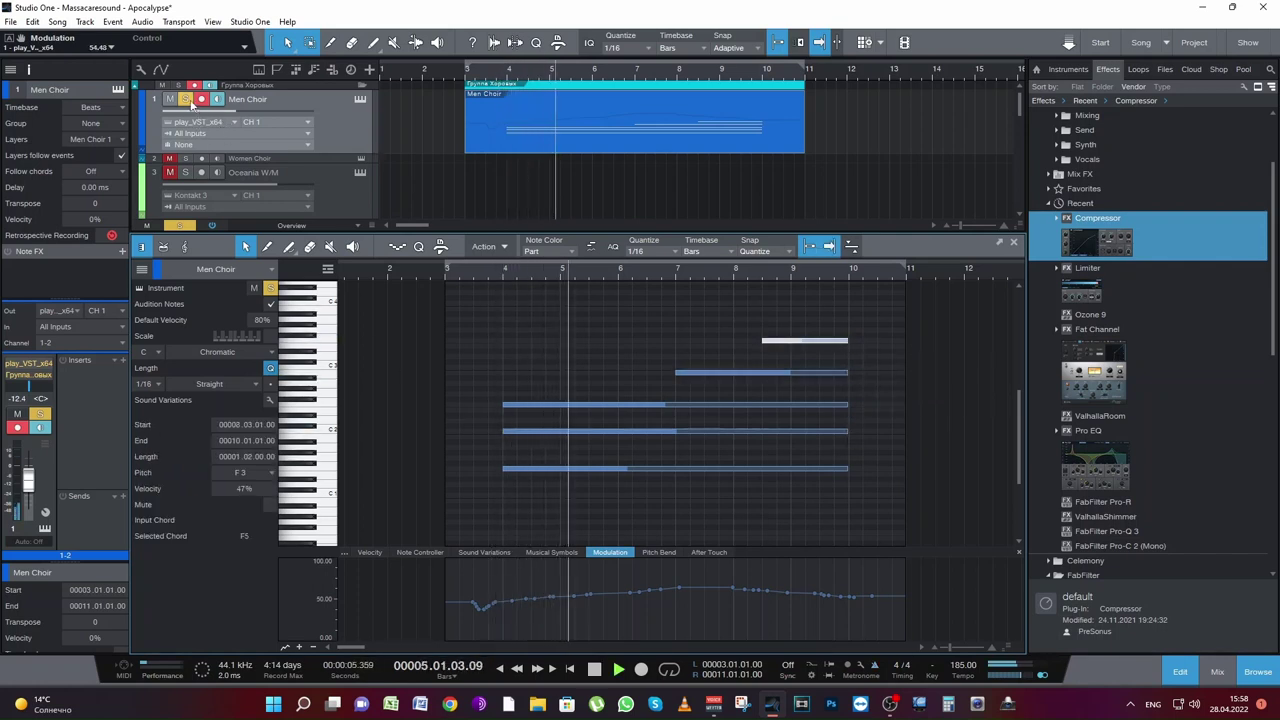
{"action": "key", "text": "m"}
{"action": "key", "text": "space"}
{"action": "left_click", "coordinate": [181, 227]}
{"action": "key", "text": "space"}
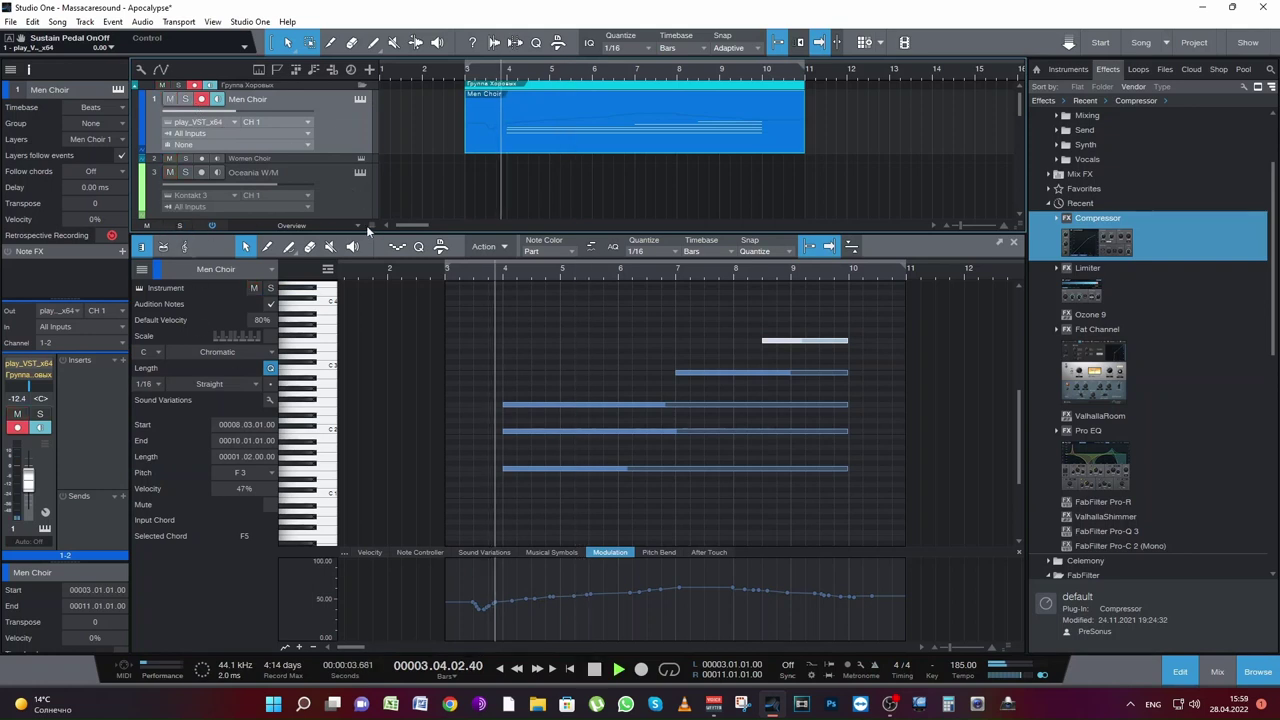
{"action": "key", "text": "space"}
{"action": "key", "text": "space"}
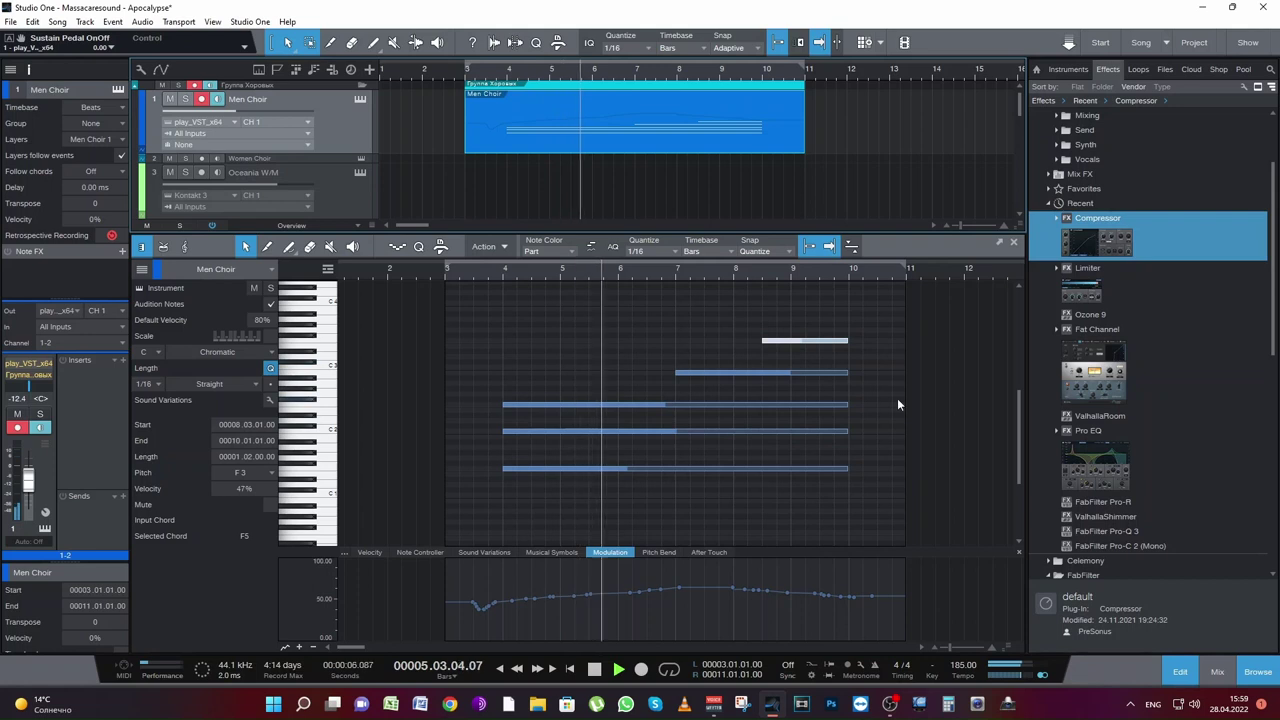
{"action": "left_click", "coordinate": [1012, 245]}
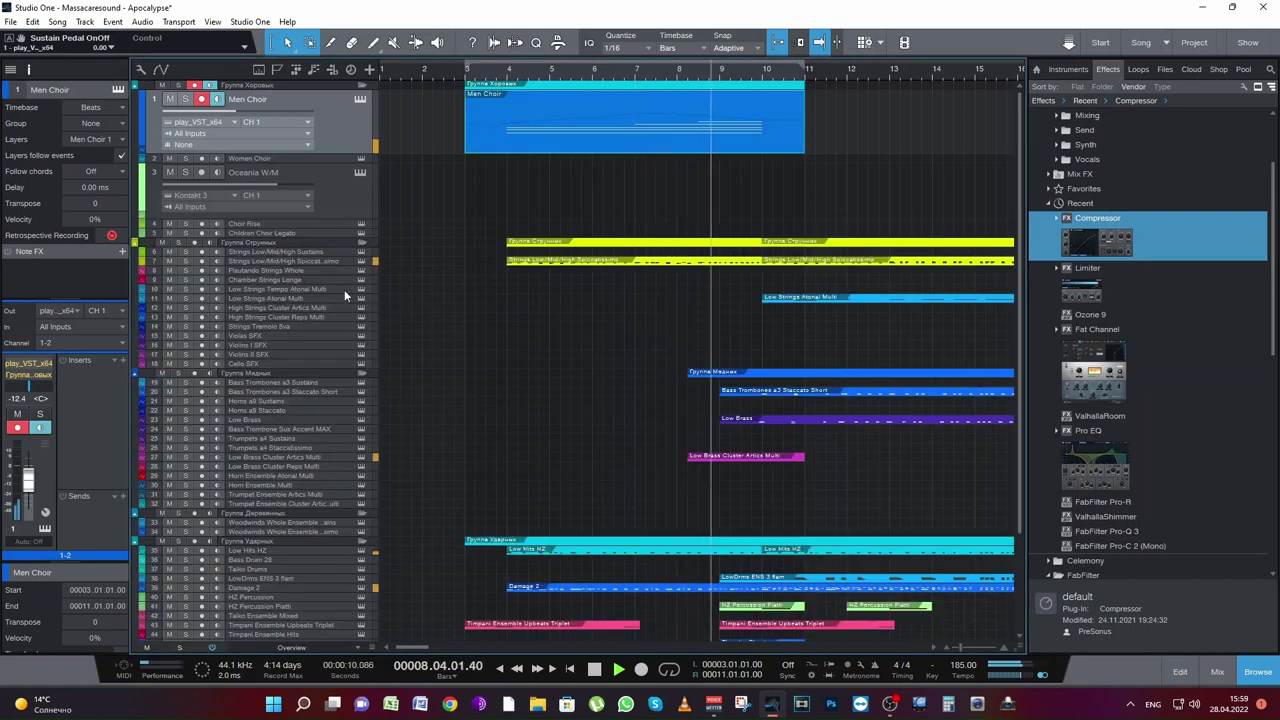
{"action": "key", "text": "space"}
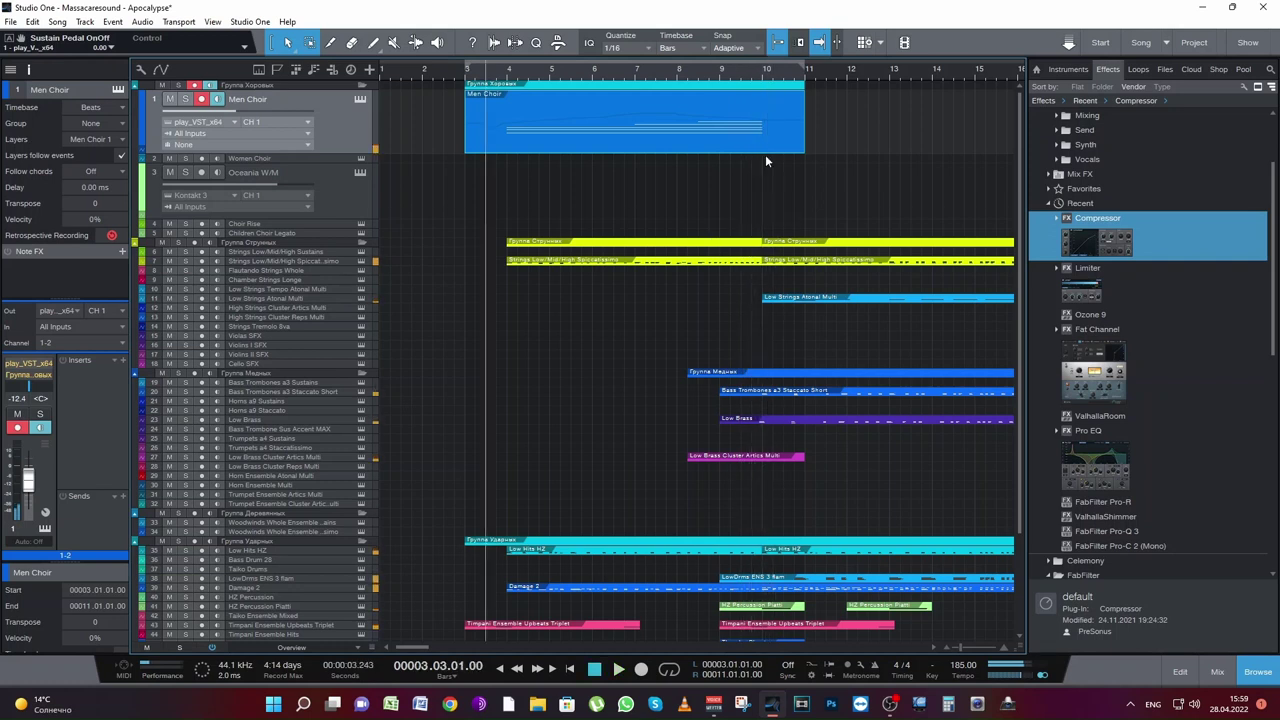
Step: Activate the Oceania W/M track and play the song from bar 9 to try out choir parts against the orchestra
{"action": "left_click", "coordinate": [723, 75]}
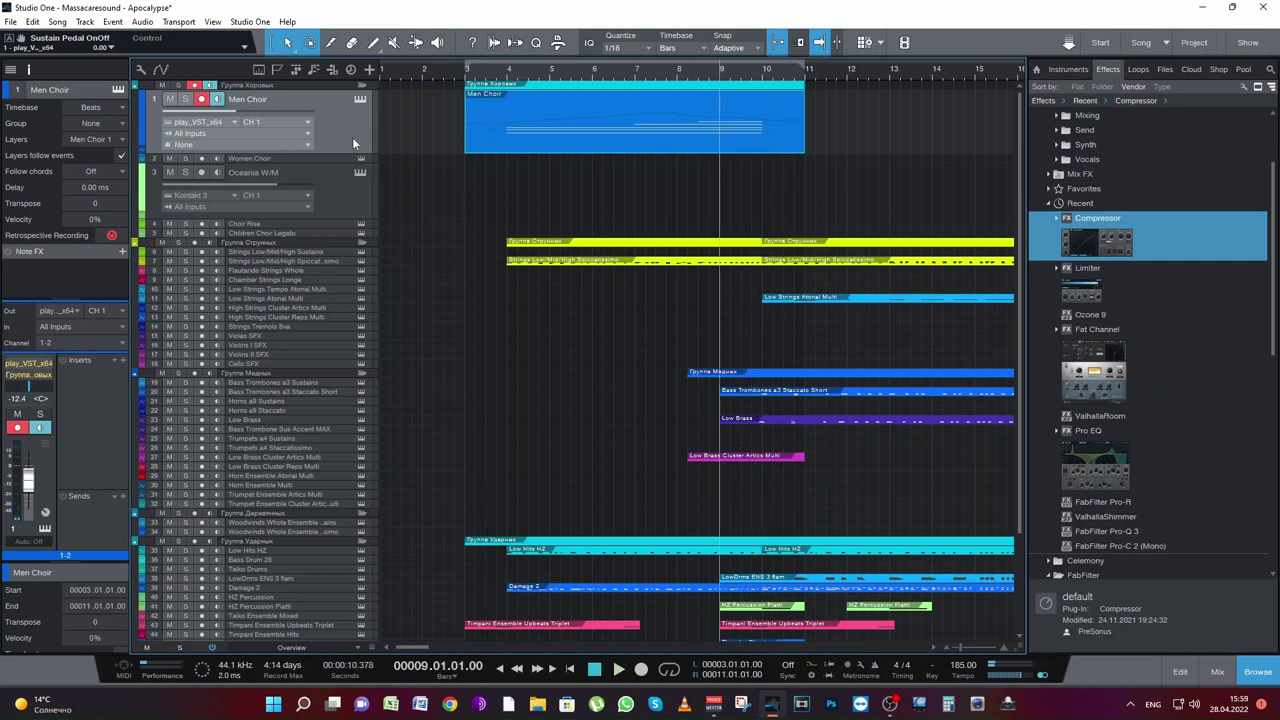
{"action": "left_click", "coordinate": [328, 197]}
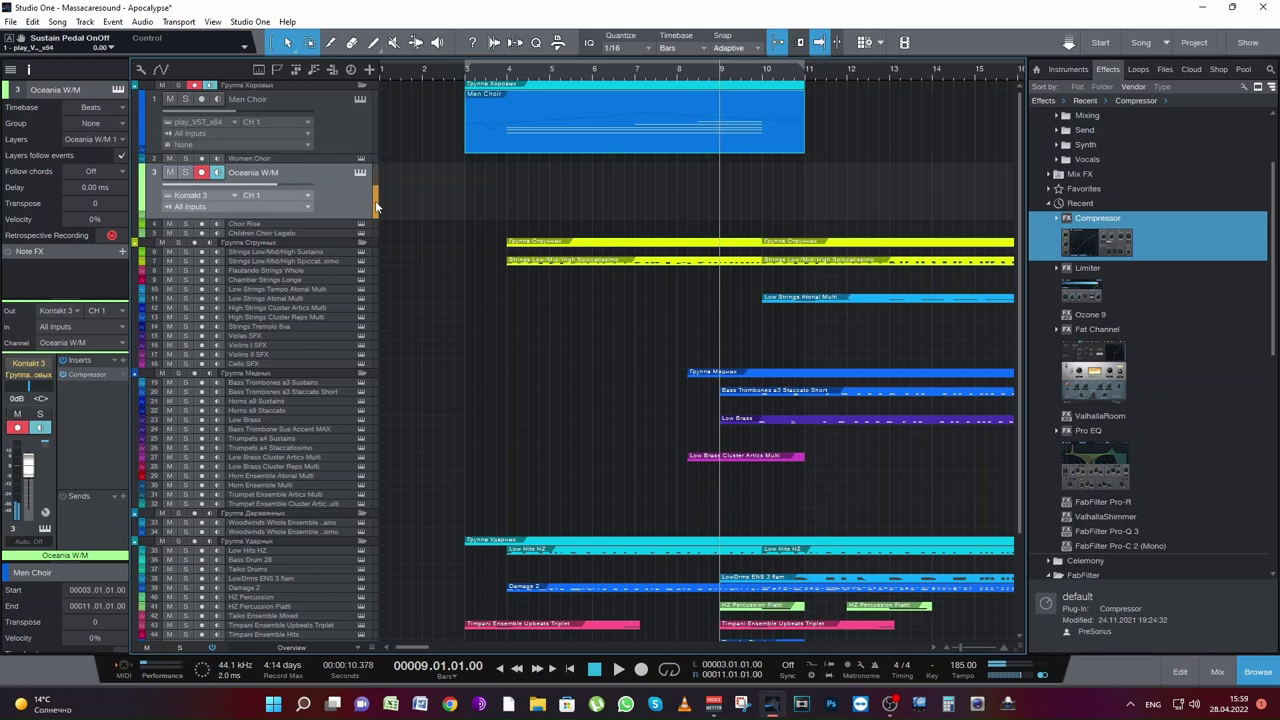
{"action": "key", "text": "space"}
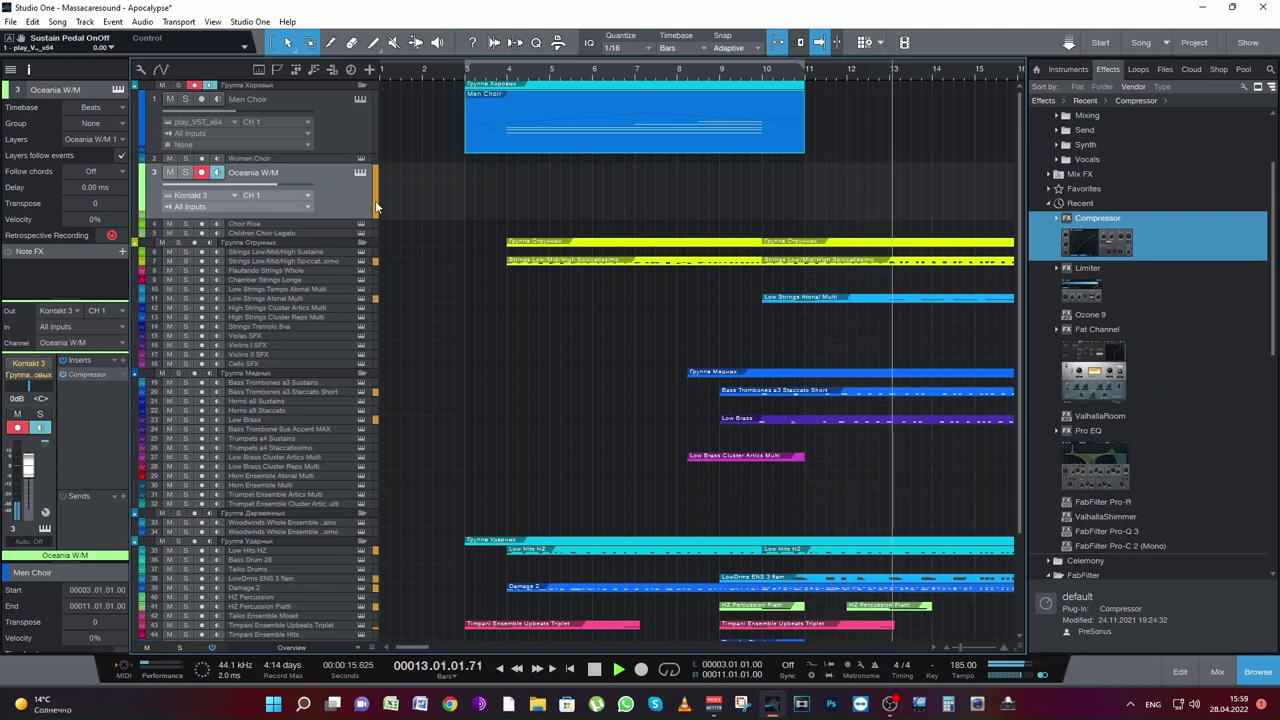
{"action": "key", "text": "space"}
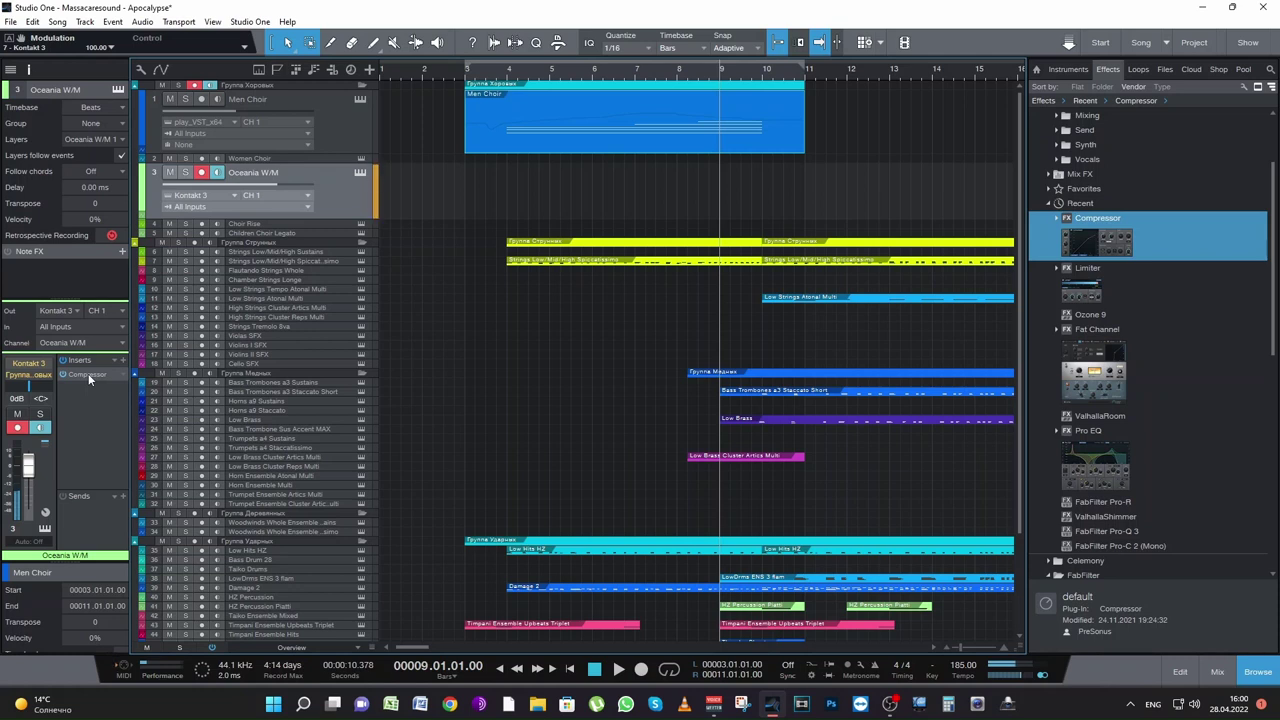
{"action": "key", "text": "space"}
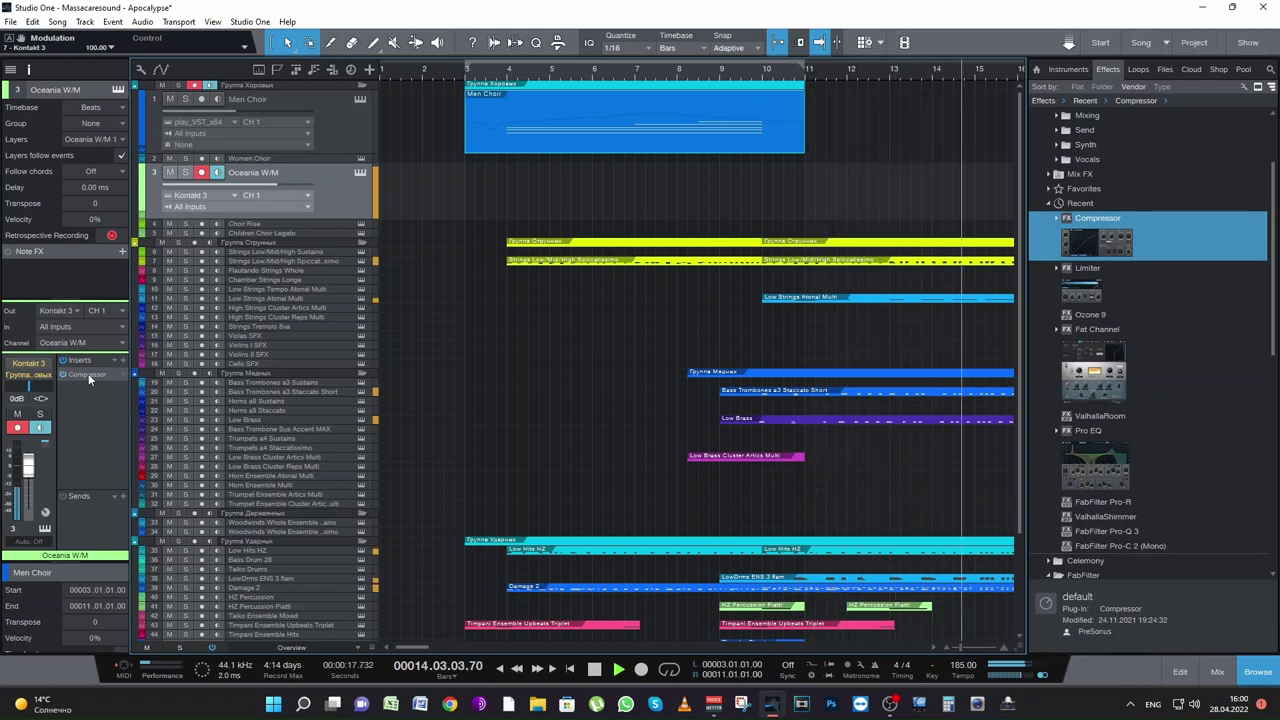
{"action": "key", "text": "space"}
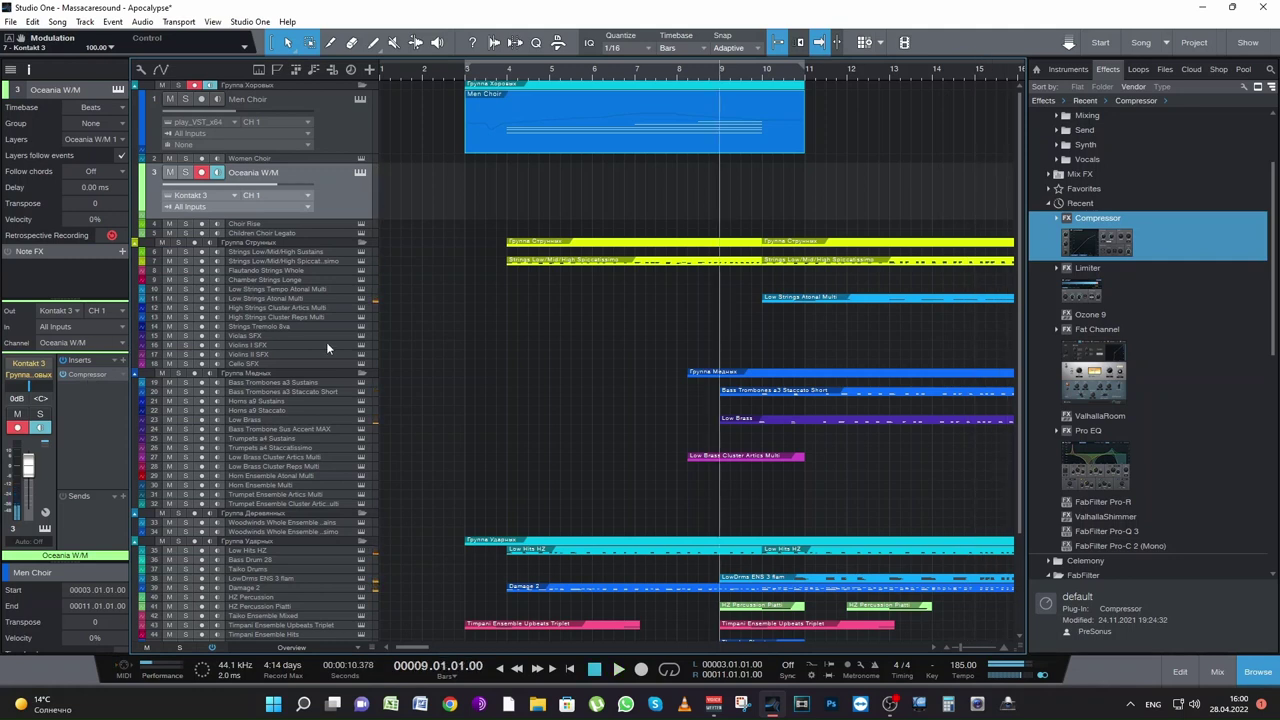
Step: Enlarge the Strings Low/Mid/High Spiccatissimo track and save the song with the playback cursor at bar 10
{"action": "double_click", "coordinate": [314, 261]}
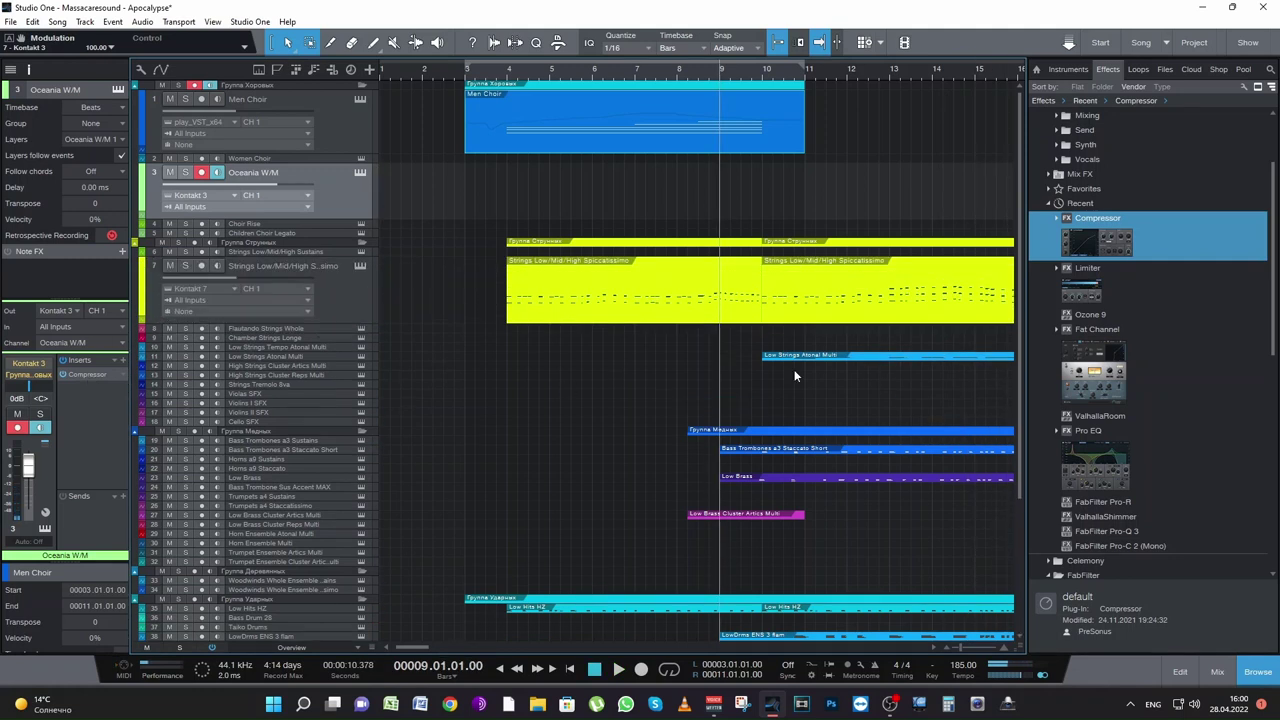
{"action": "left_click", "coordinate": [765, 70]}
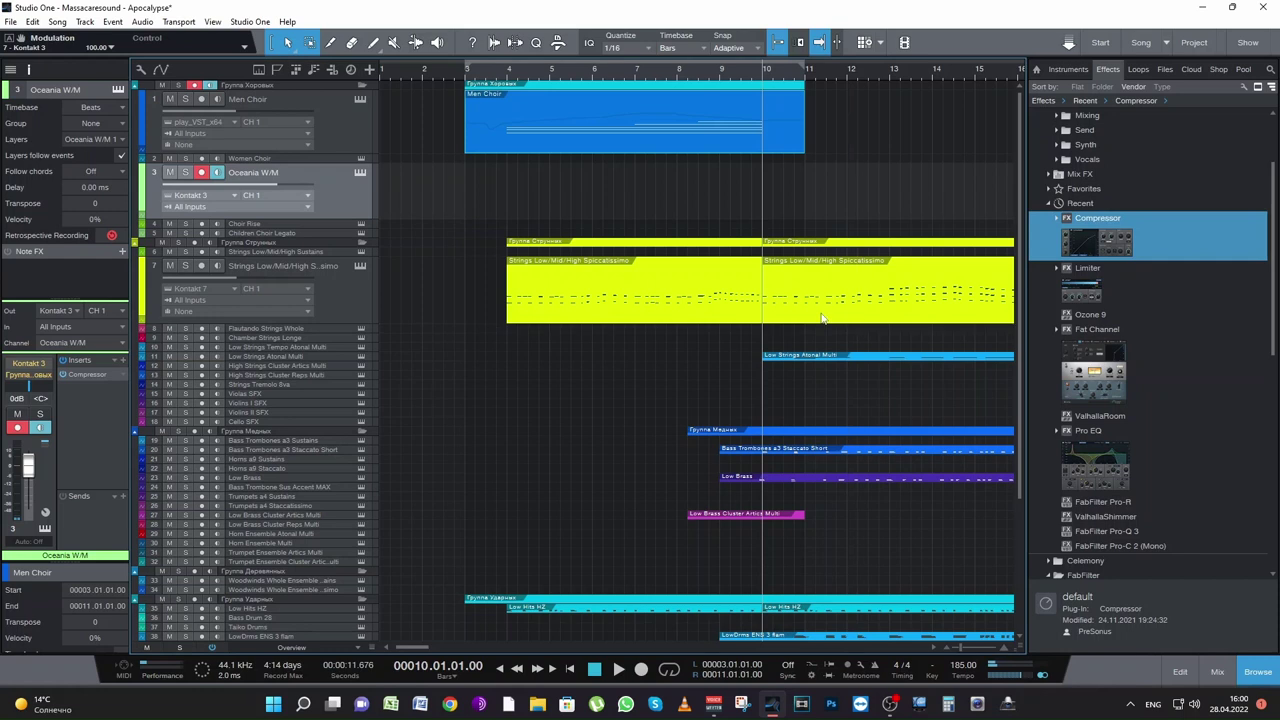
{"action": "key", "text": "ctrl+s"}
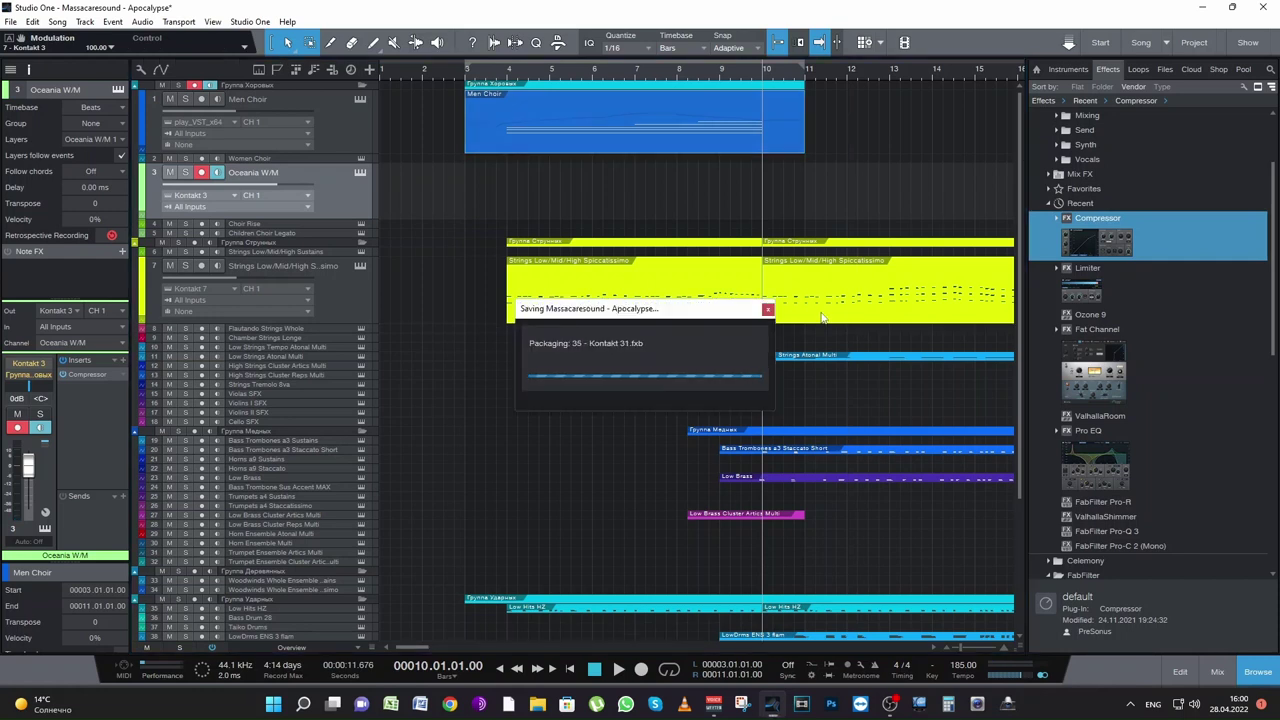
Step: Copy all notes of the Strings Low/Mid/High Spiccatissimo event at bar 10 and paste them onto the Oceania W/M track at bar 10
{"action": "double_click", "coordinate": [820, 311]}
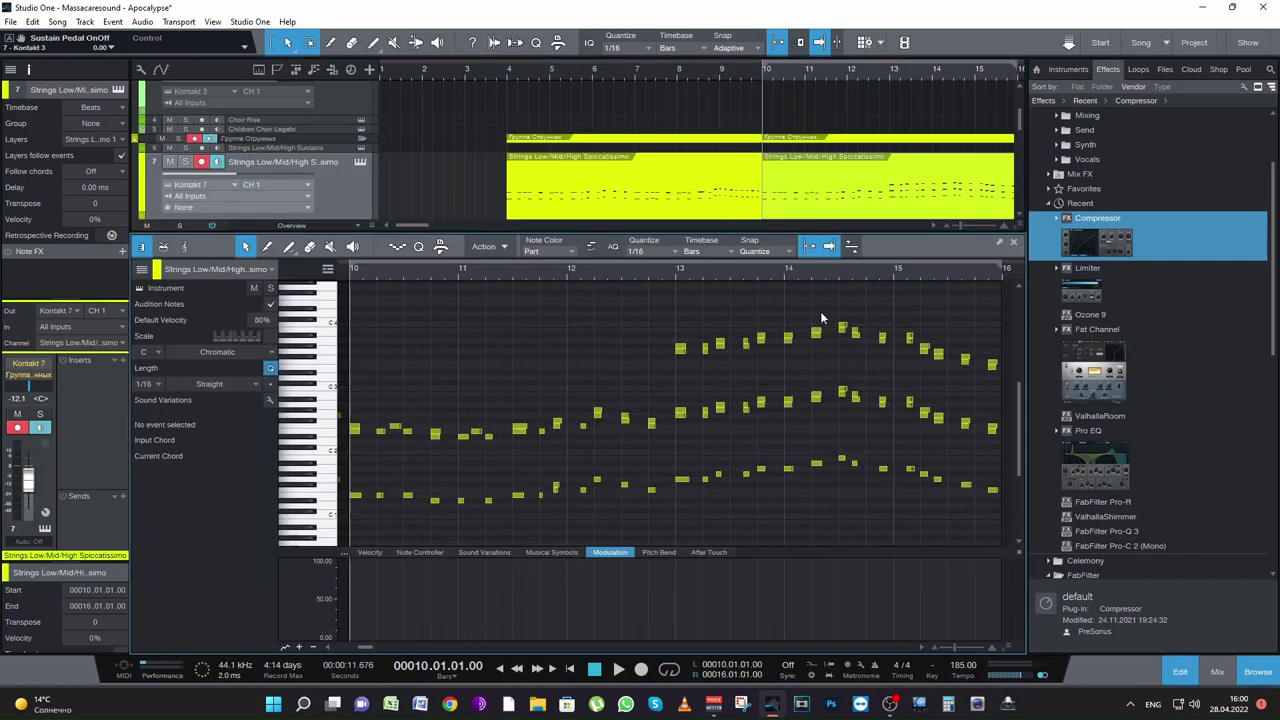
{"action": "left_click_drag", "start_coordinate": [1006, 534], "coordinate": [354, 306]}
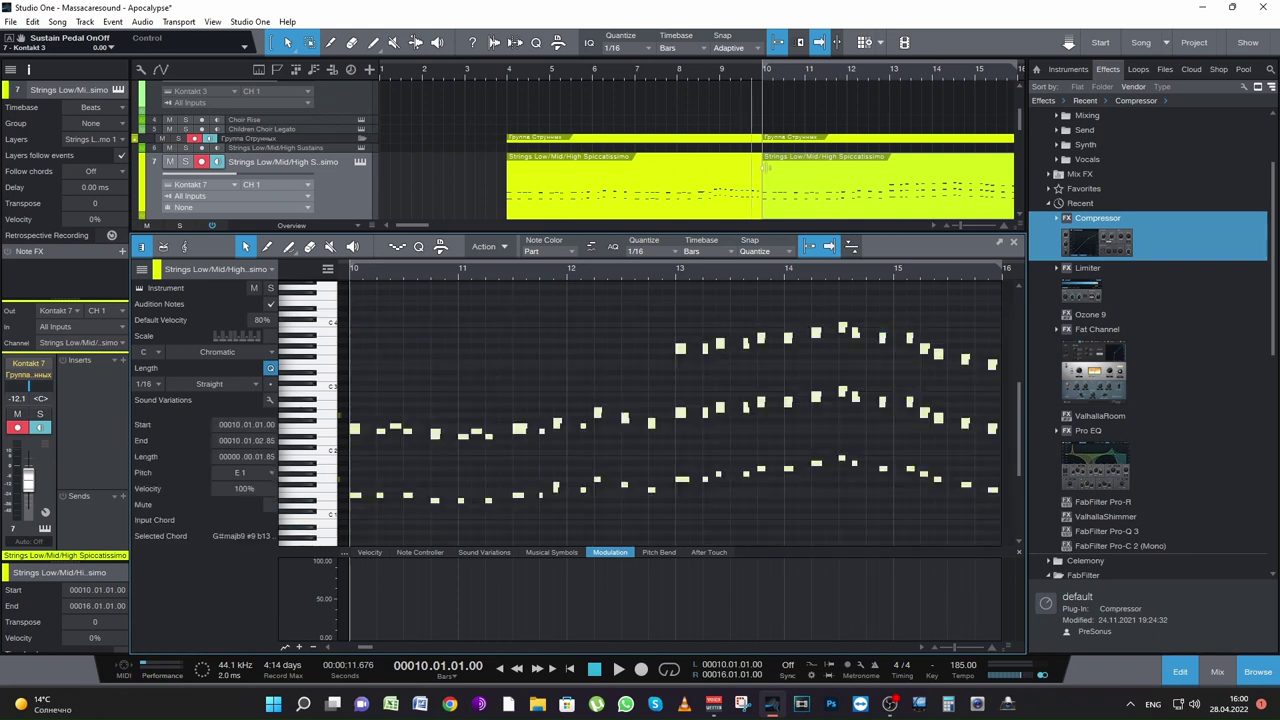
{"action": "scroll", "coordinate": [622, 136], "scroll_direction": "up", "scroll_amount": 3}
{"action": "left_click", "coordinate": [388, 158]}
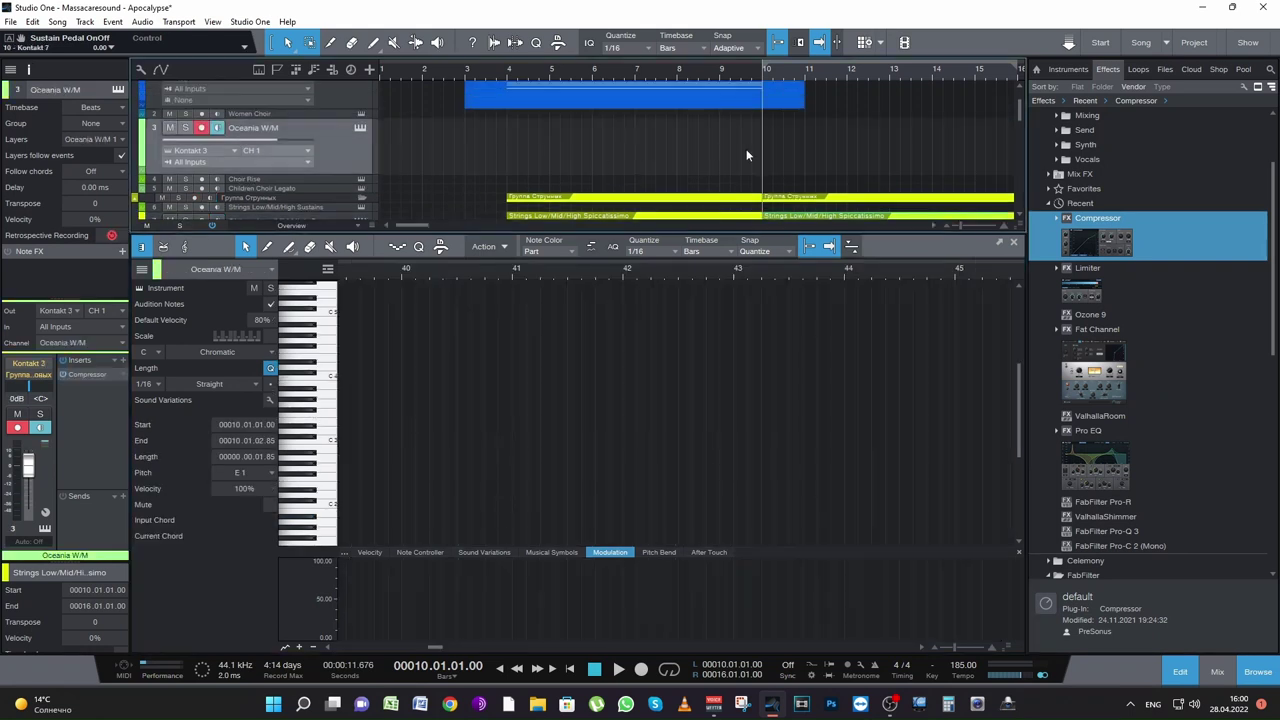
{"action": "key", "text": "ctrl+v"}
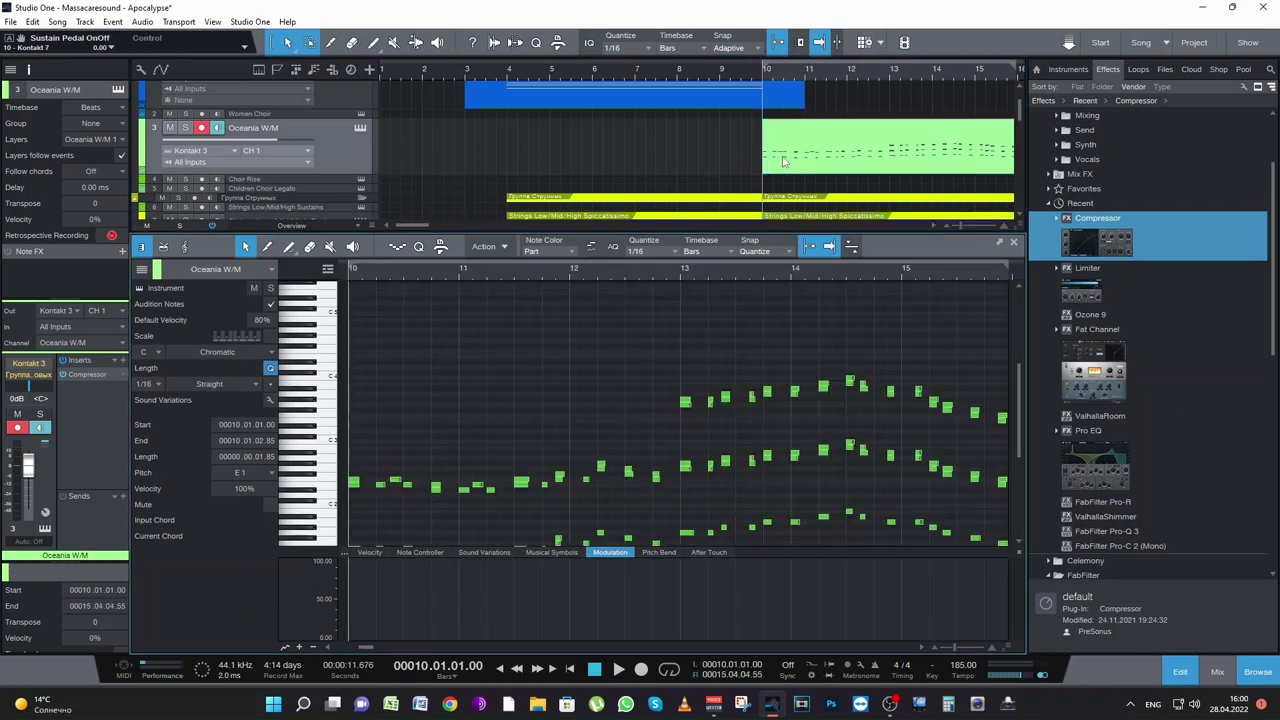
{"action": "scroll", "coordinate": [727, 393], "scroll_direction": "down", "scroll_amount": 1}
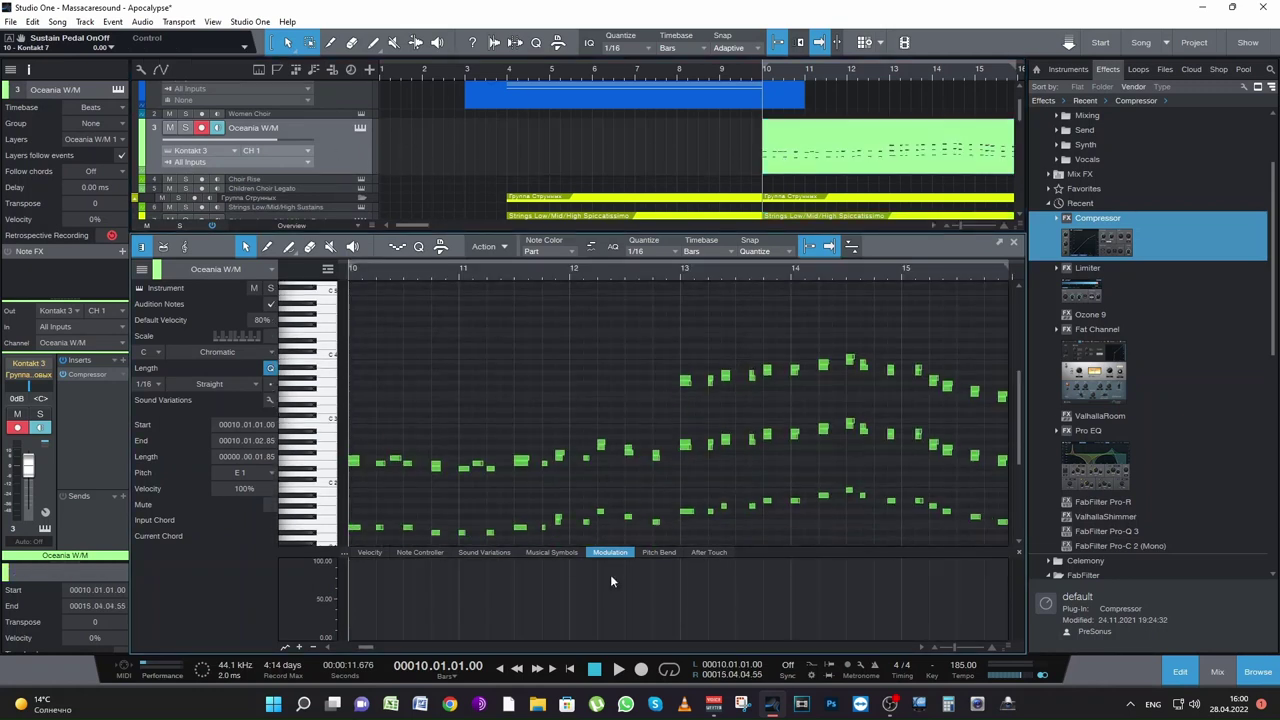
Step: Draw a constant modulation level at about two thirds of the range for the Oceania W/M event, and audition the track soloed
{"action": "left_click", "coordinate": [361, 594]}
{"action": "left_click_drag", "start_coordinate": [363, 599], "coordinate": [350, 586]}
{"action": "left_click", "coordinate": [185, 128]}
{"action": "key", "text": "space"}
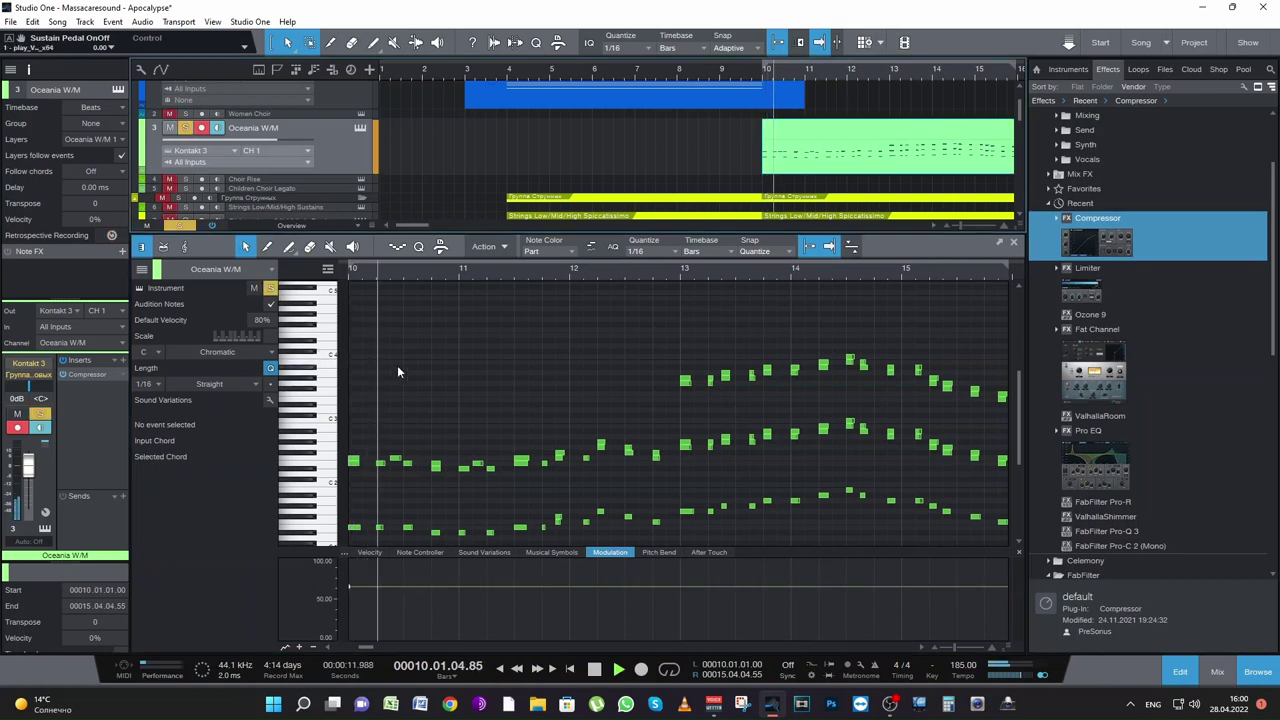
{"action": "key", "text": "space"}
Step: Extend the end of the Oceania W/M event to the start of bar 16 and audition its opening
{"action": "scroll", "coordinate": [404, 405], "scroll_direction": "down", "scroll_amount": 2}
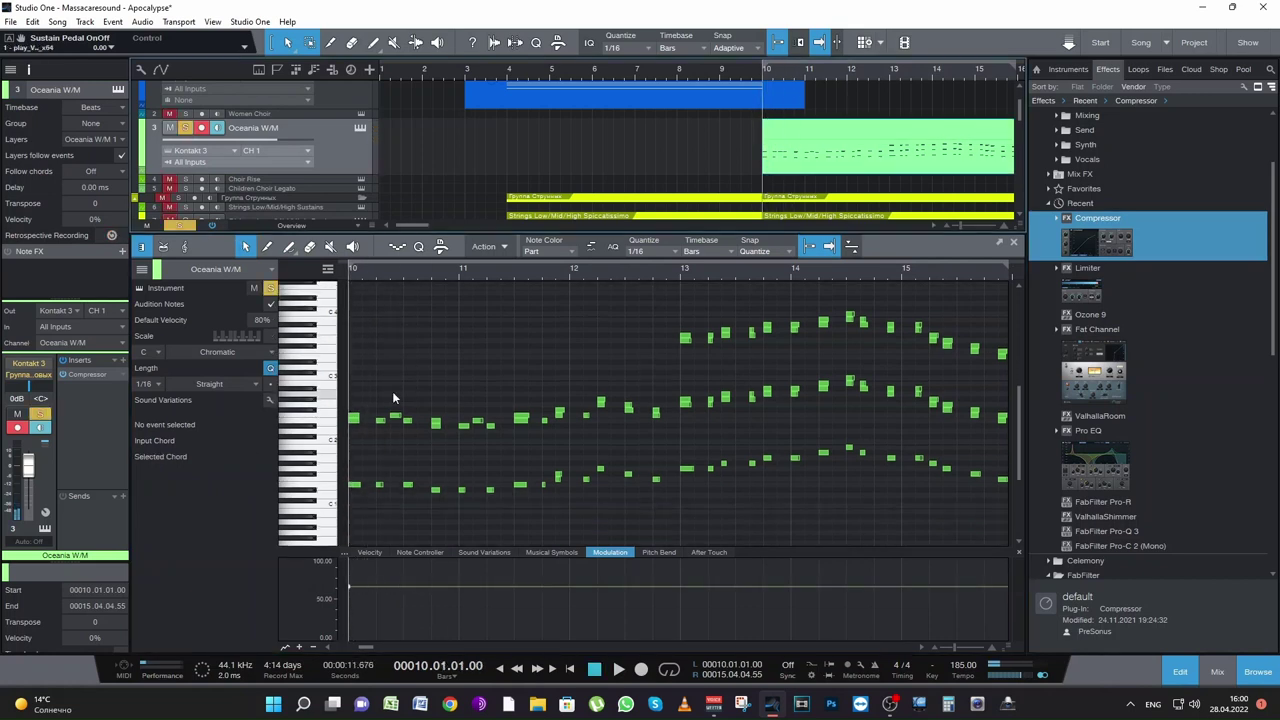
{"action": "left_click", "coordinate": [398, 418]}
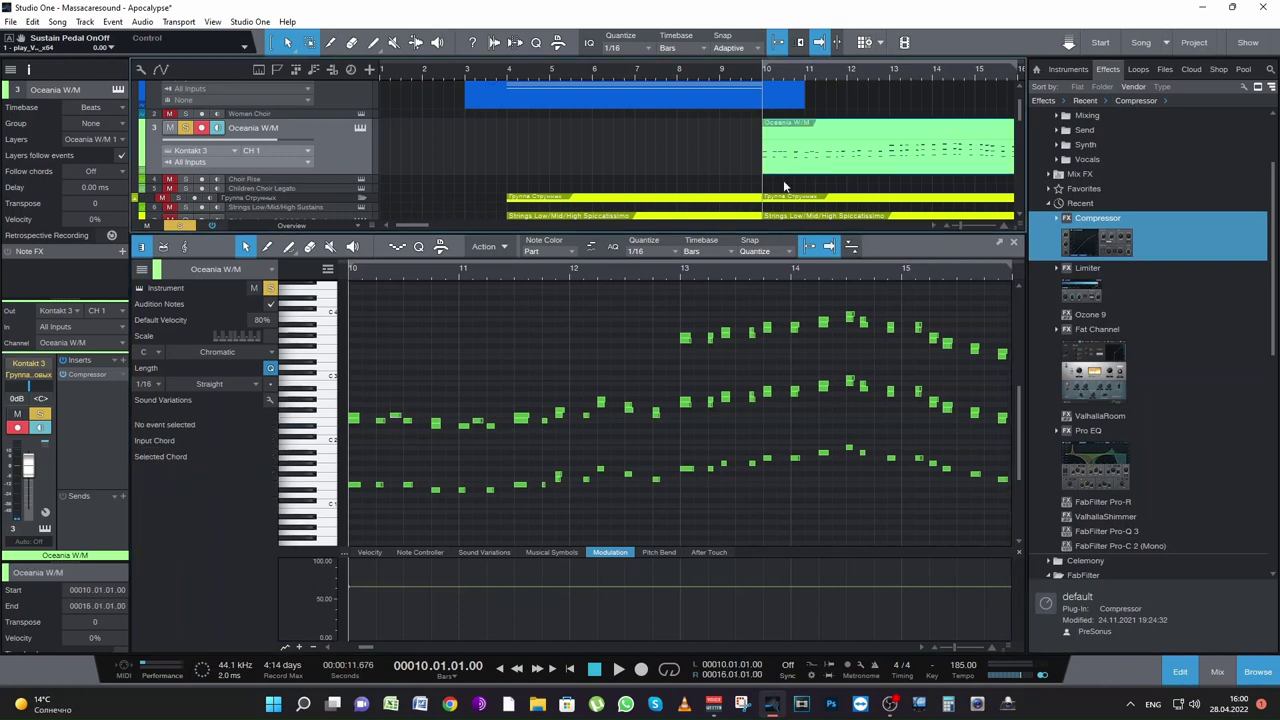
{"action": "left_click", "coordinate": [356, 399]}
{"action": "key", "text": "space"}
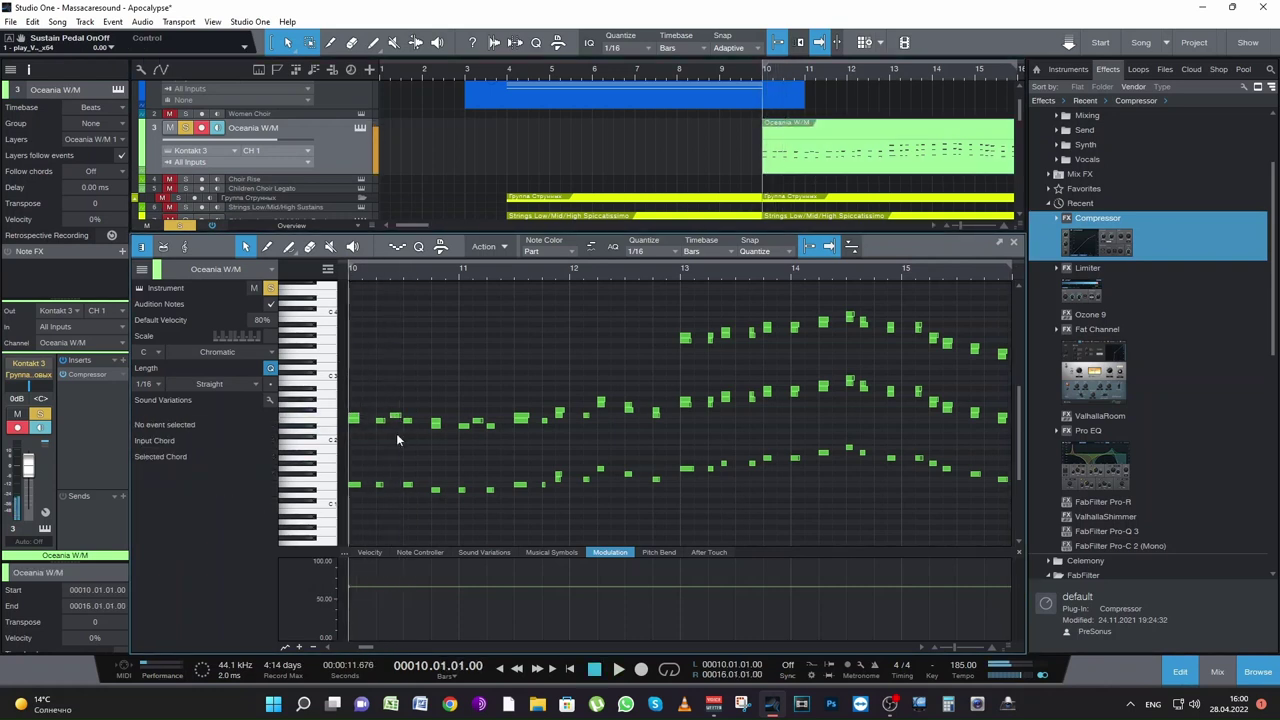
Step: Delete the short offbeat notes from the Oceania W/M middle line before bar 10 beat 3 and bar 11 beat 2, checking by playback
{"action": "left_click", "coordinate": [407, 485]}
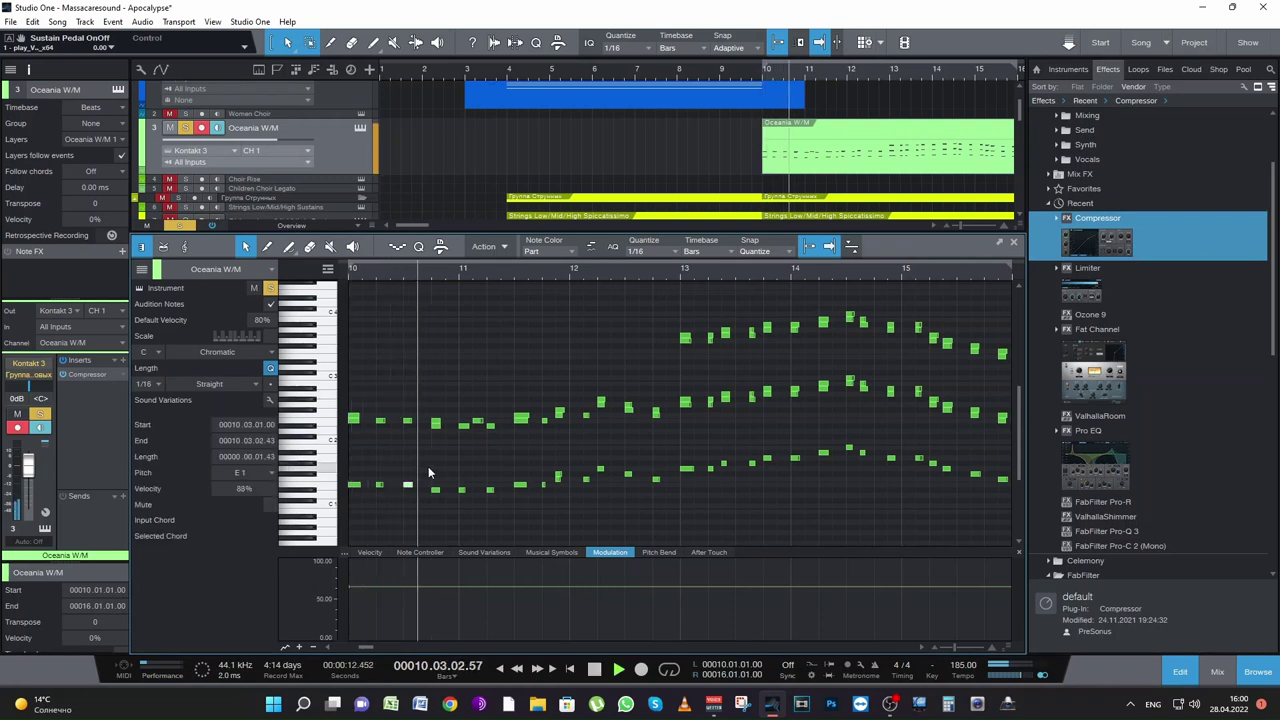
{"action": "key", "text": "space"}
{"action": "left_click_drag", "start_coordinate": [480, 444], "coordinate": [494, 494]}
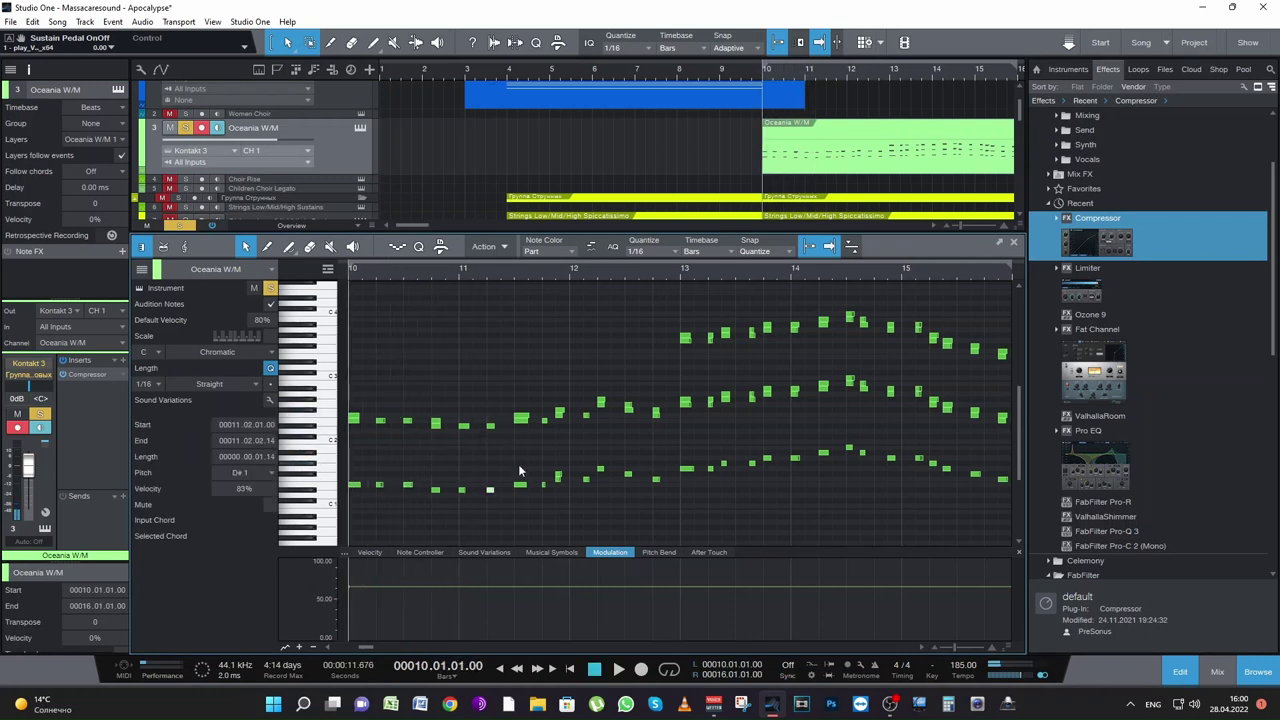
{"action": "key", "text": "space"}
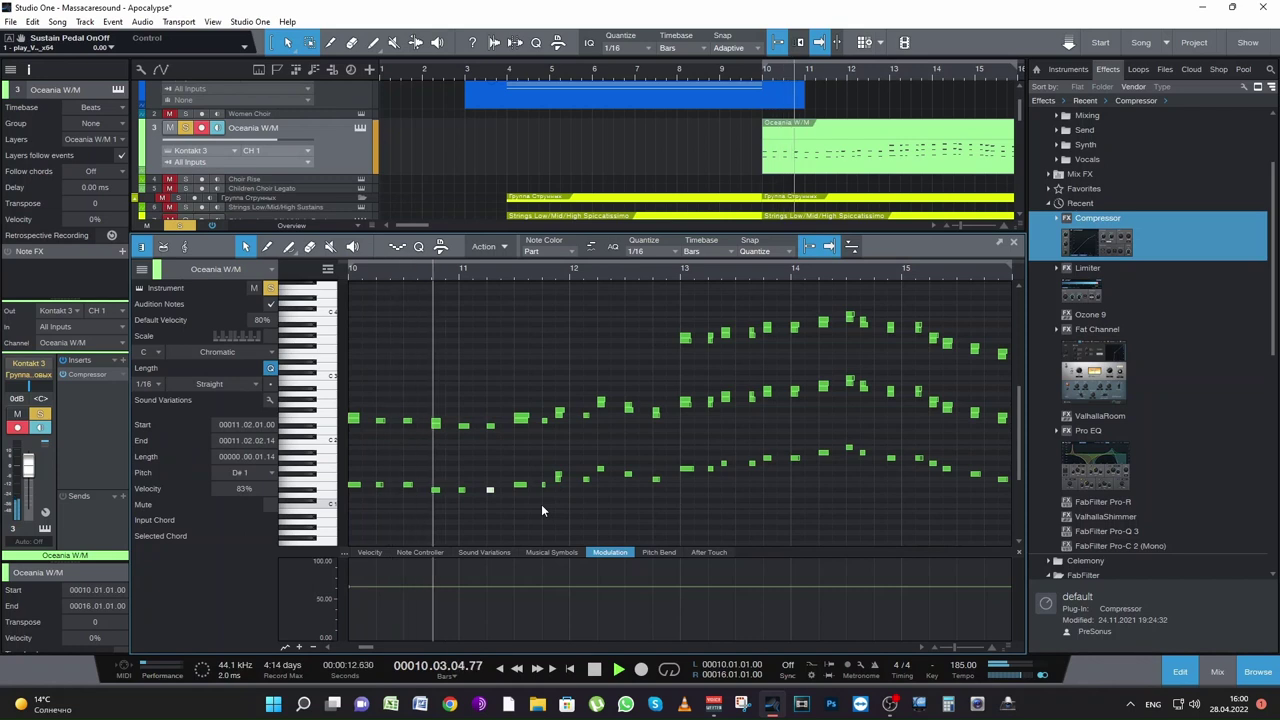
{"action": "key", "text": "space"}
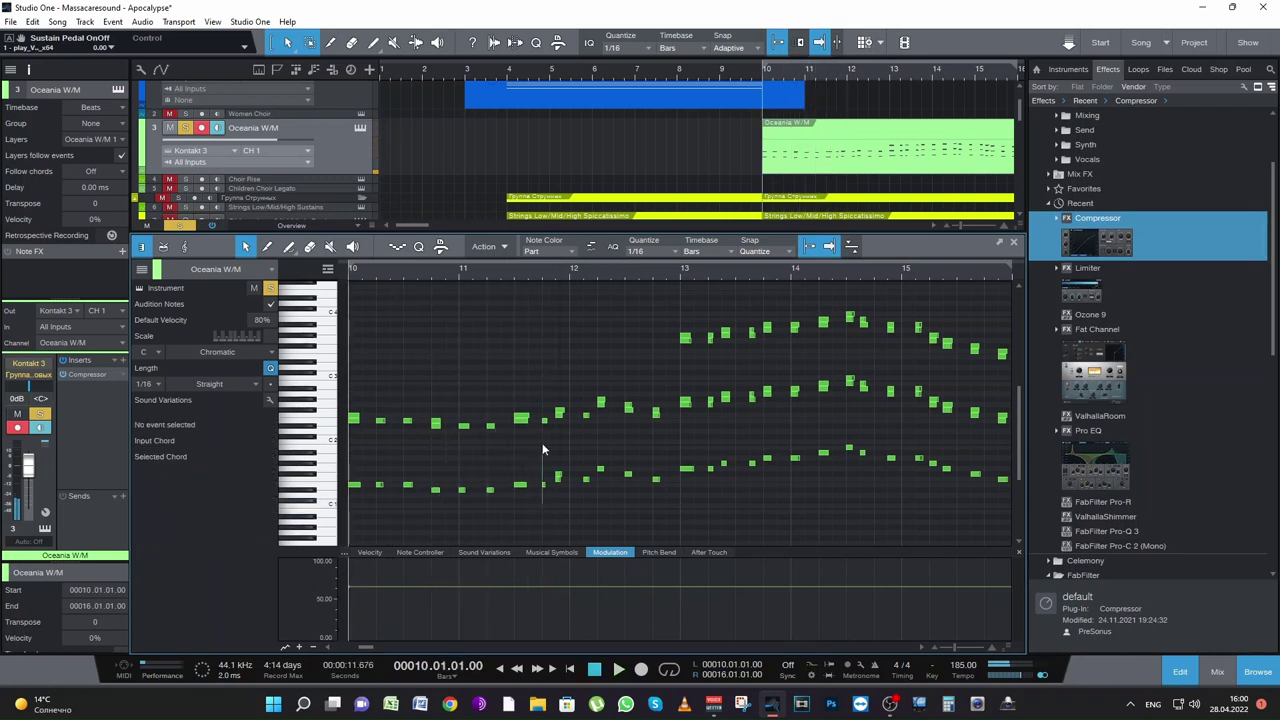
Step: Solo the Strings Low/Mid/High Spiccatissimo track alongside Oceania W/M and compare both in playback, leaving the cursor at bar 13
{"action": "left_click_drag", "start_coordinate": [543, 366], "coordinate": [572, 504]}
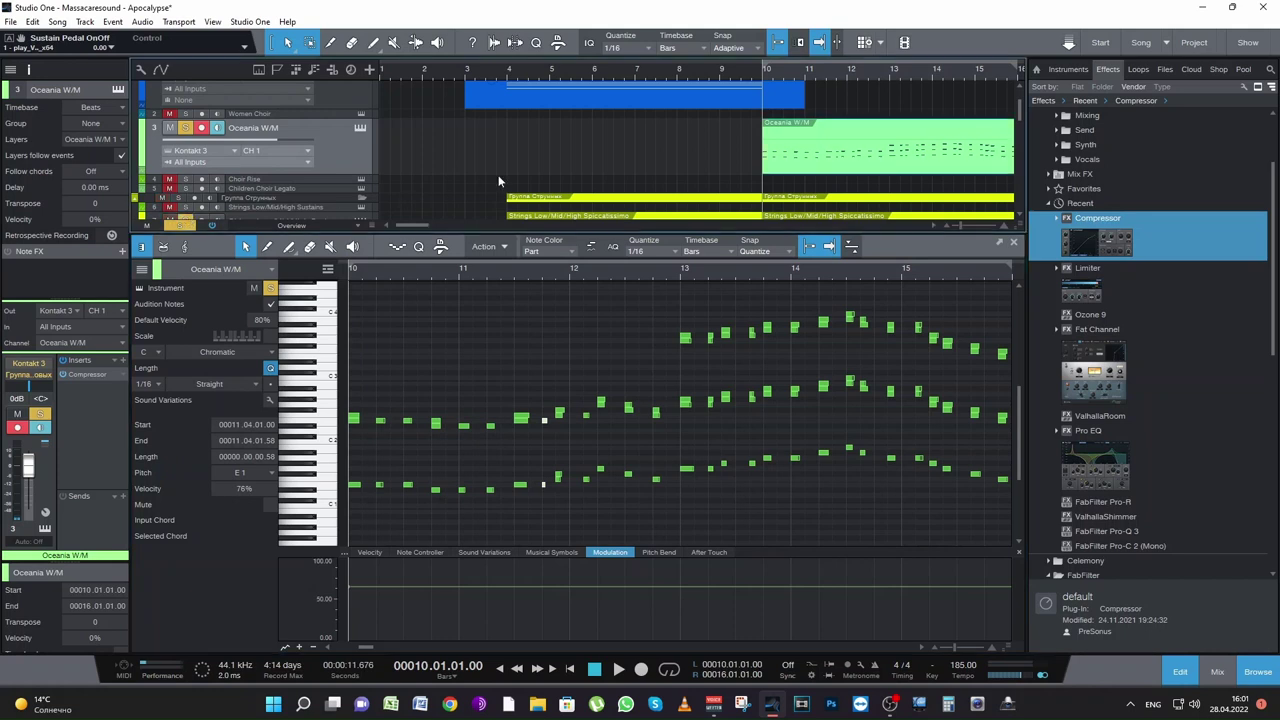
{"action": "scroll", "coordinate": [498, 175], "scroll_direction": "down", "scroll_amount": 1}
{"action": "key", "text": "space"}
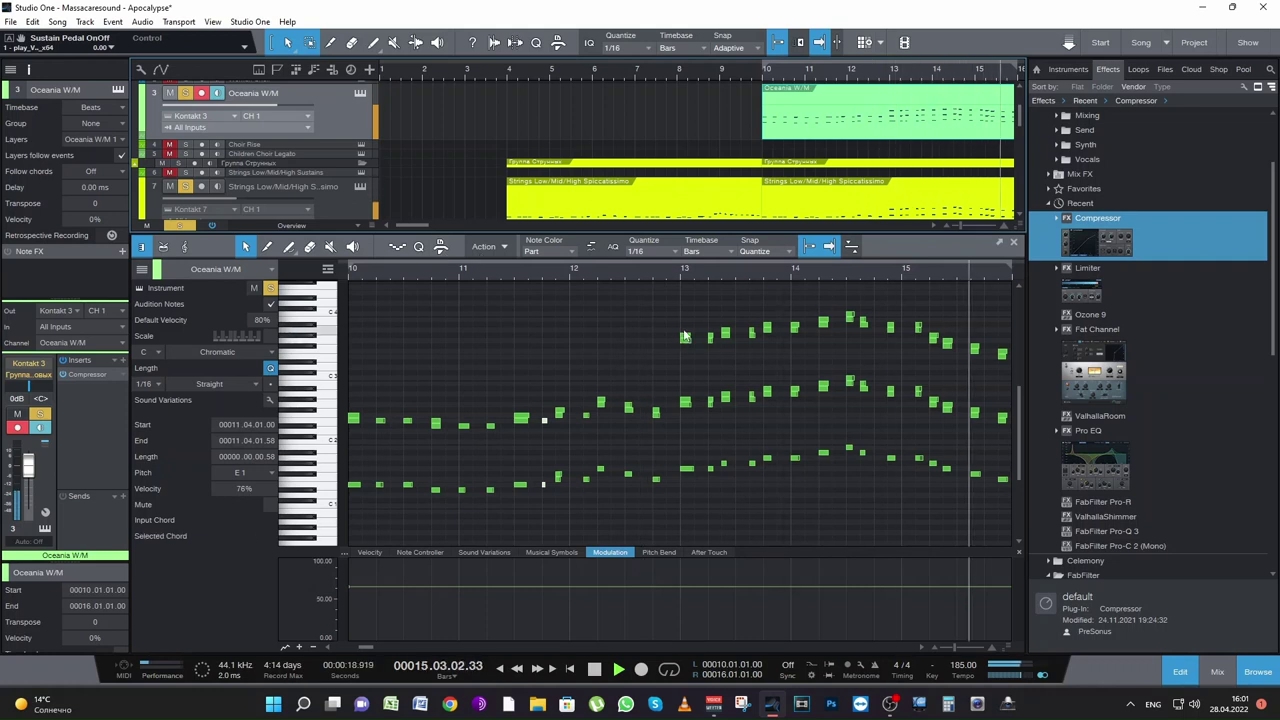
{"action": "left_click", "coordinate": [682, 270]}
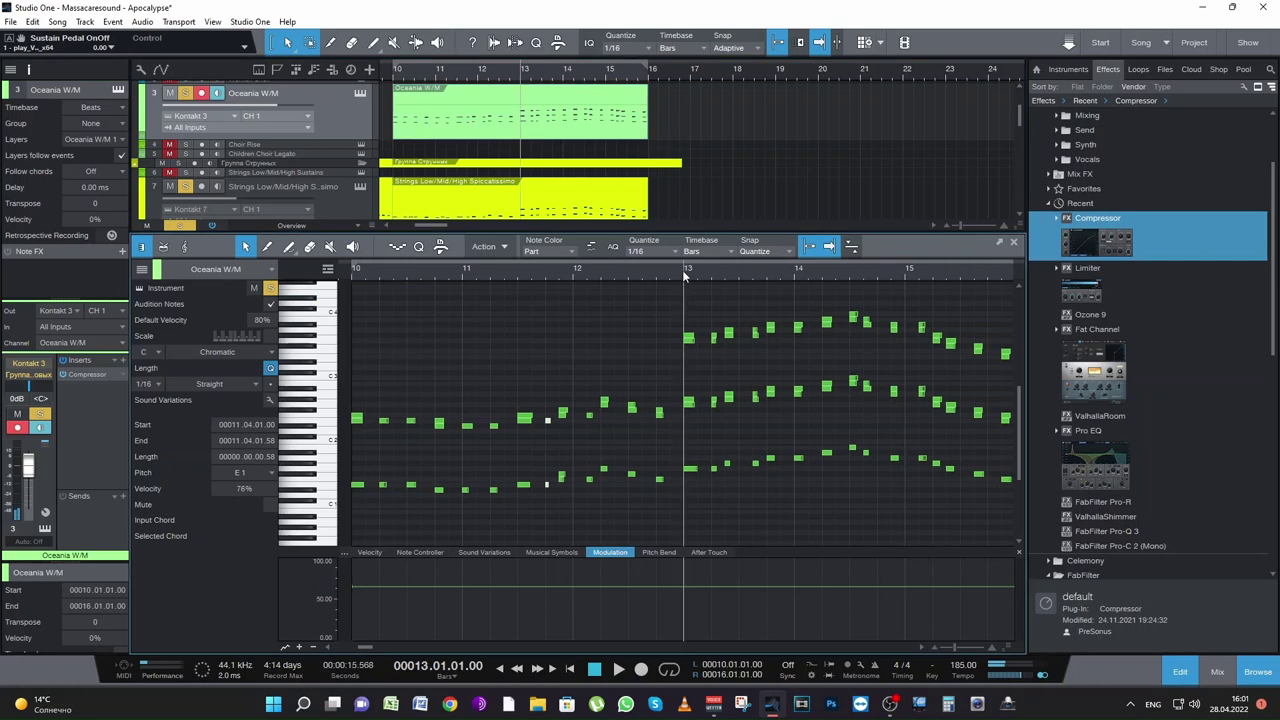
Step: Audition the upper Oceania W/M notes at bar 13, release the solos and play the passage from before bar 10 in the full mix
{"action": "left_click", "coordinate": [690, 337]}
{"action": "left_click", "coordinate": [711, 338]}
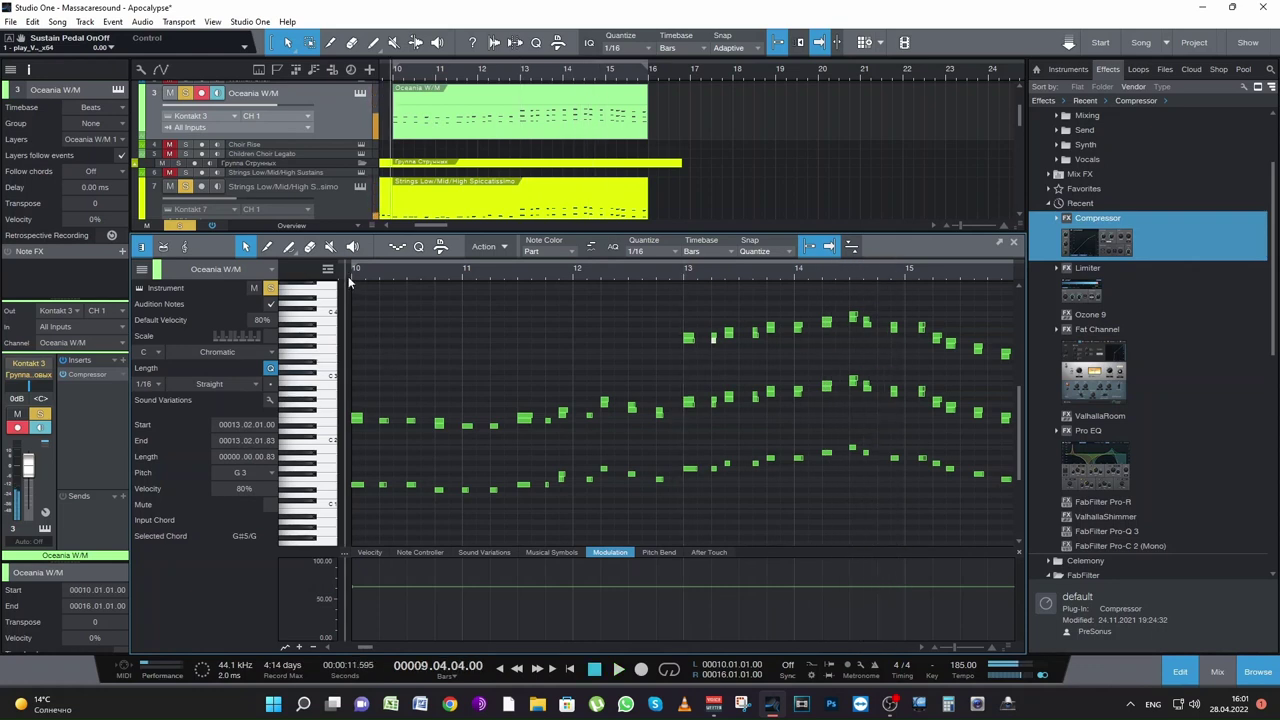
{"action": "key", "text": "space"}
{"action": "key", "text": "space"}
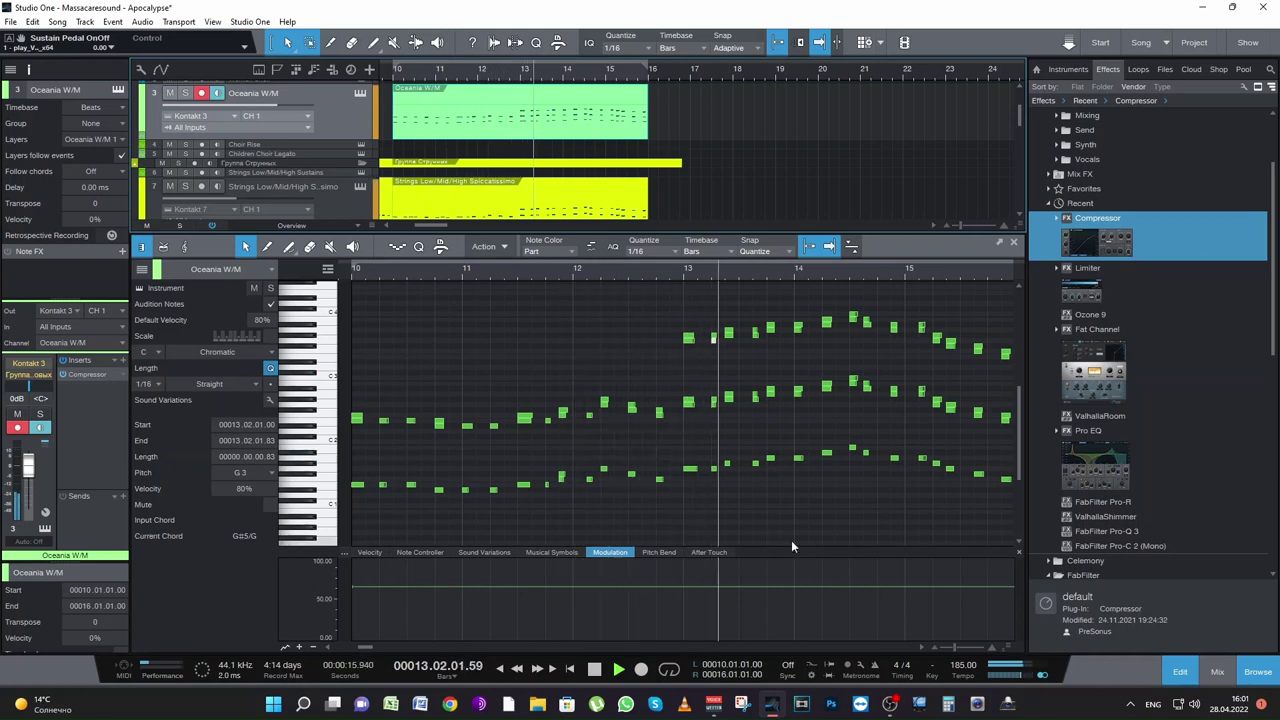
{"action": "key", "text": "space"}
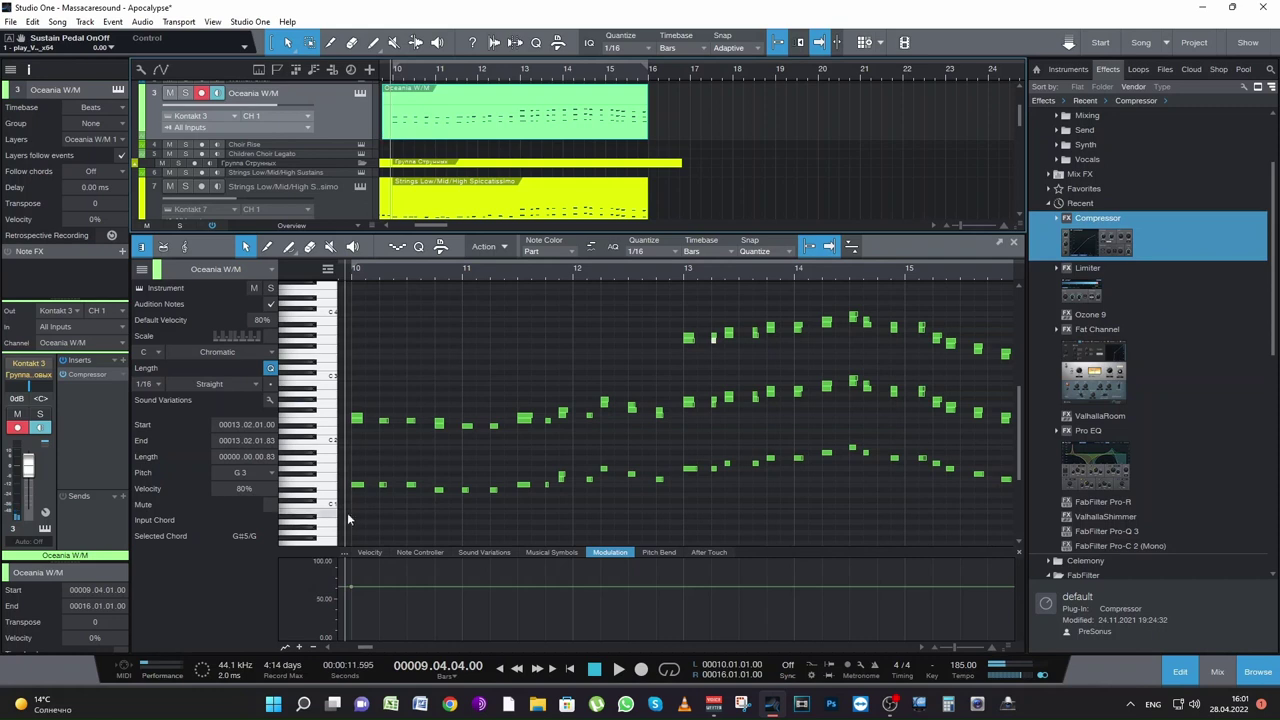
Step: Shift all Oceania W/M notes one sixteenth earlier so the part starts at 9.4.4, check it by playback and save the song
{"action": "left_click_drag", "start_coordinate": [350, 540], "coordinate": [1190, 295]}
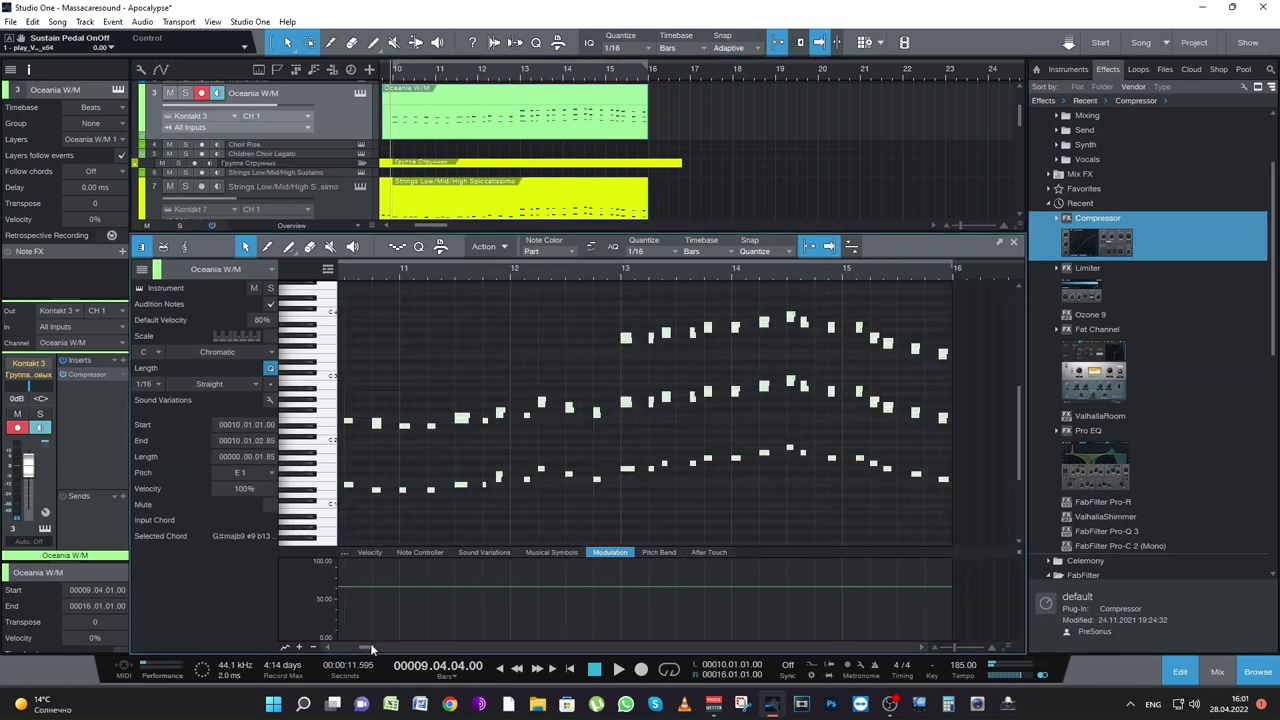
{"action": "left_click_drag", "start_coordinate": [370, 643], "coordinate": [363, 648]}
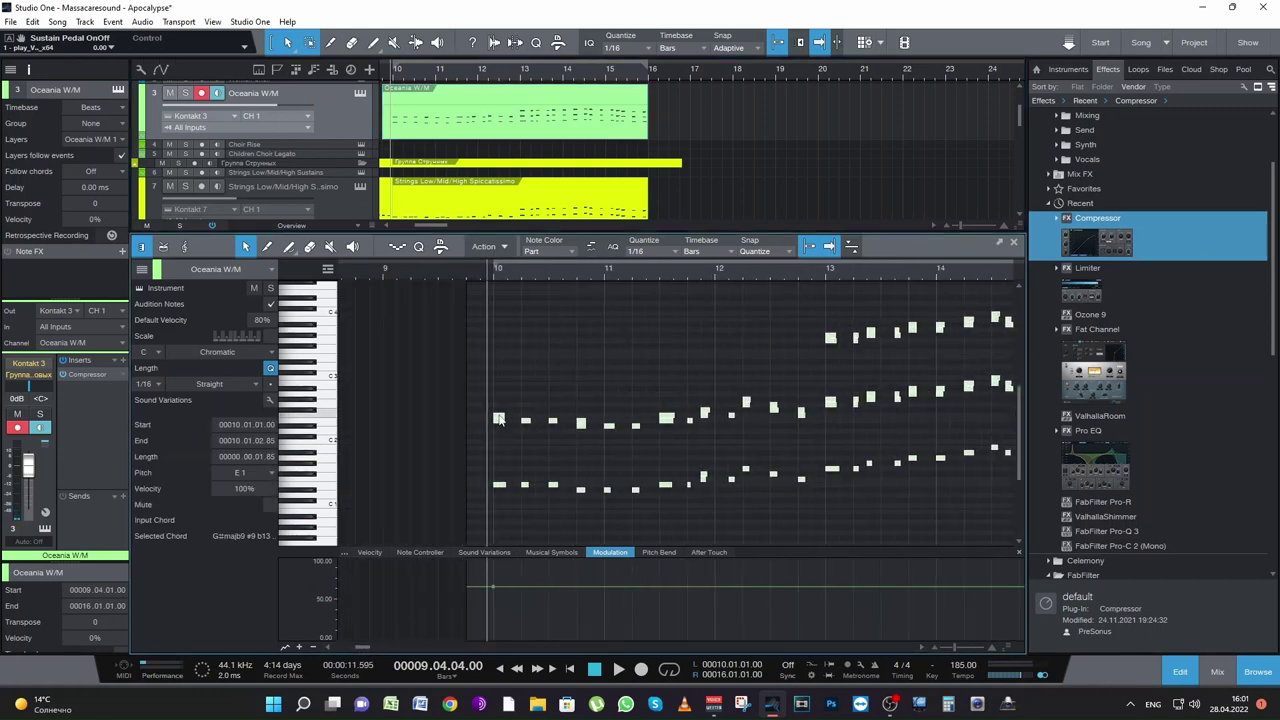
{"action": "left_click_drag", "start_coordinate": [498, 418], "coordinate": [492, 418]}
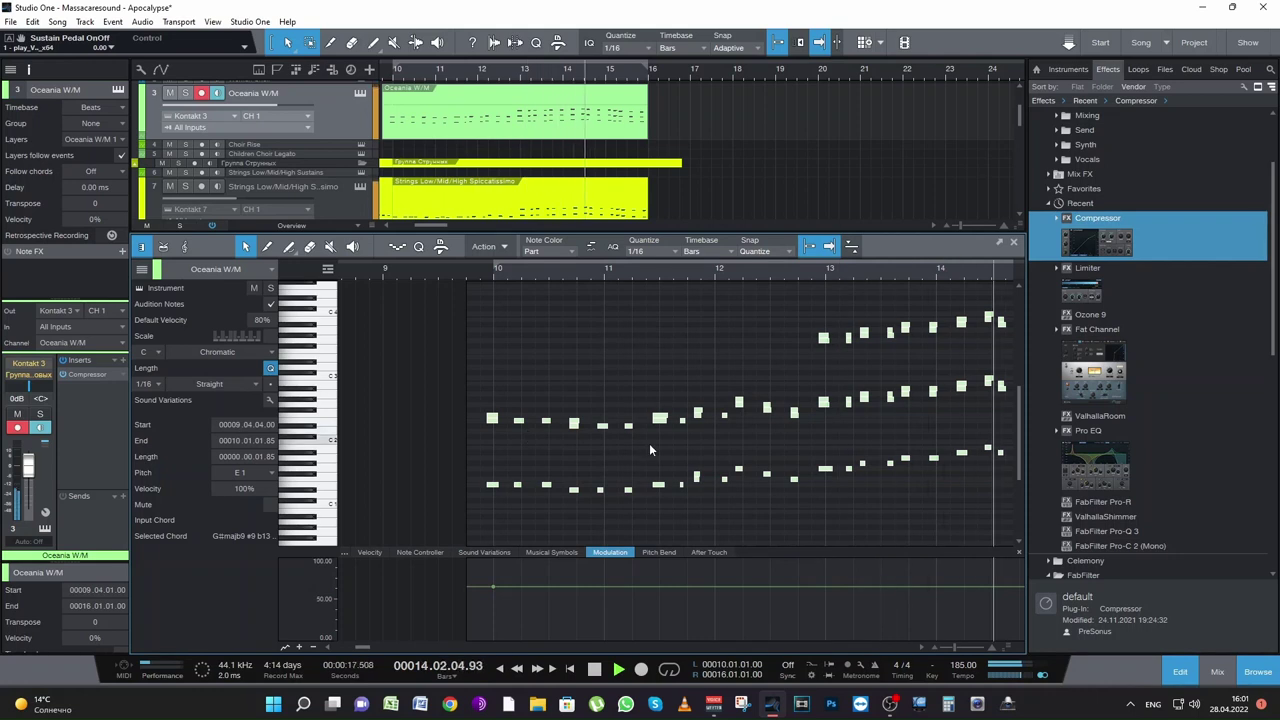
{"action": "left_click", "coordinate": [1013, 244]}
{"action": "key", "text": "space"}
{"action": "key", "text": "ctrl+s"}
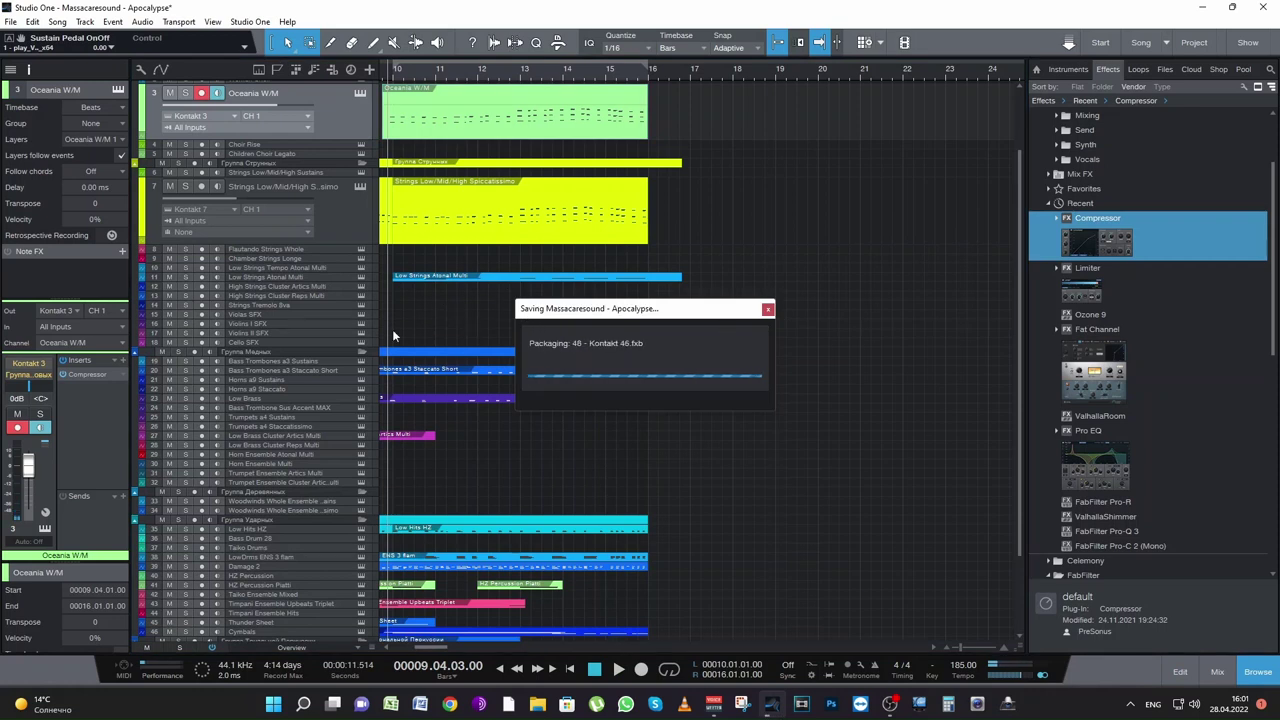
Step: Collapse all tracks to a small height and audition the half, quarter and quarter-triplet repetitions of High Strings Cluster Reps Multi
{"action": "scroll", "coordinate": [392, 324], "scroll_direction": "down", "scroll_amount": 2}
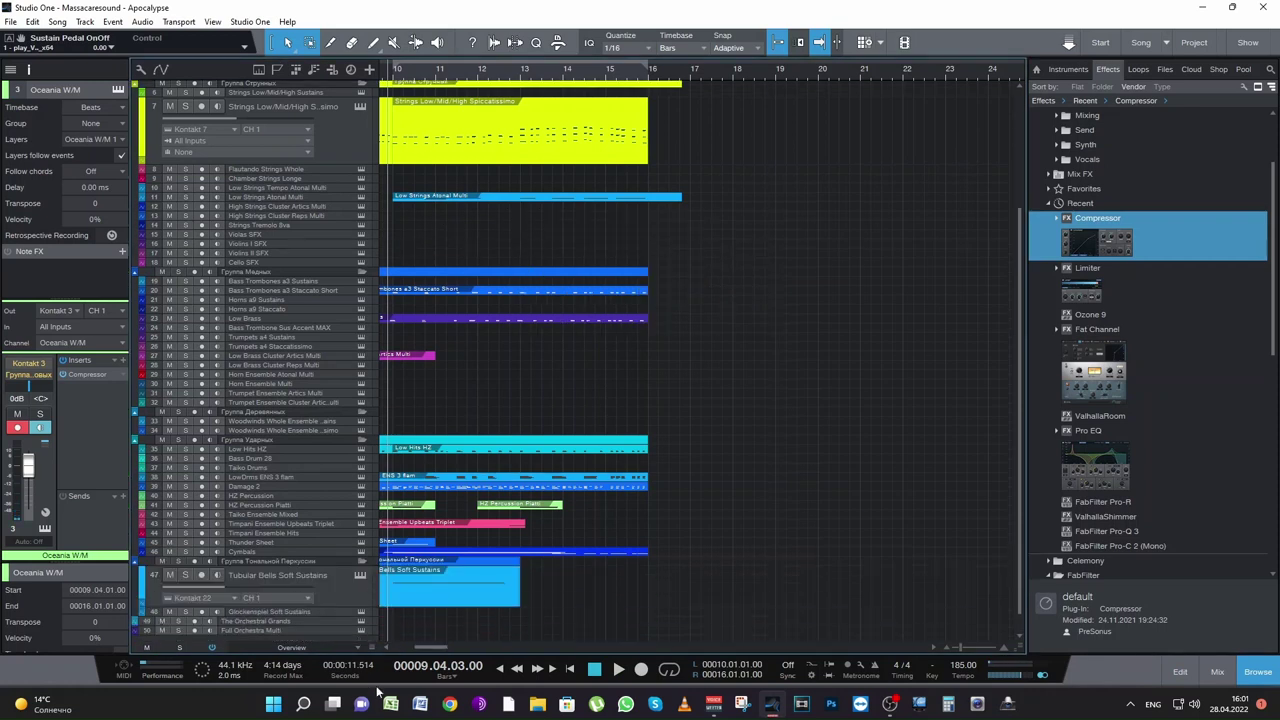
{"action": "left_click", "coordinate": [373, 647]}
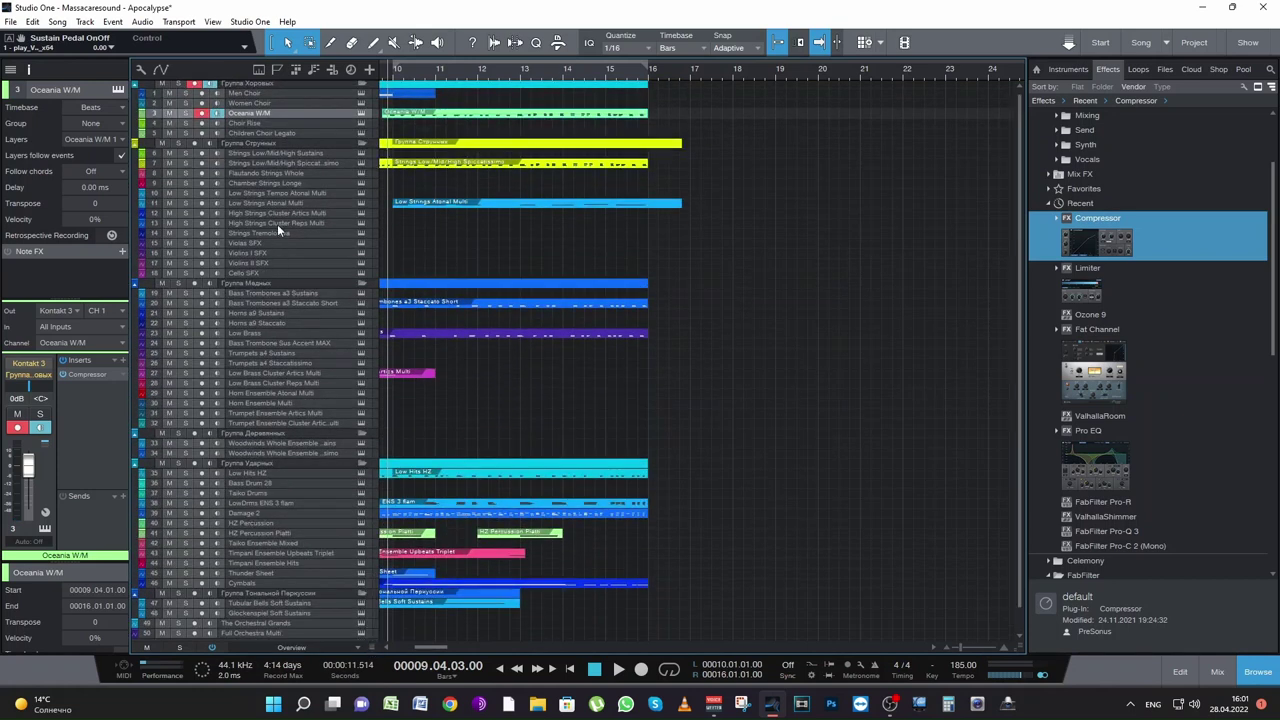
{"action": "left_click", "coordinate": [277, 223]}
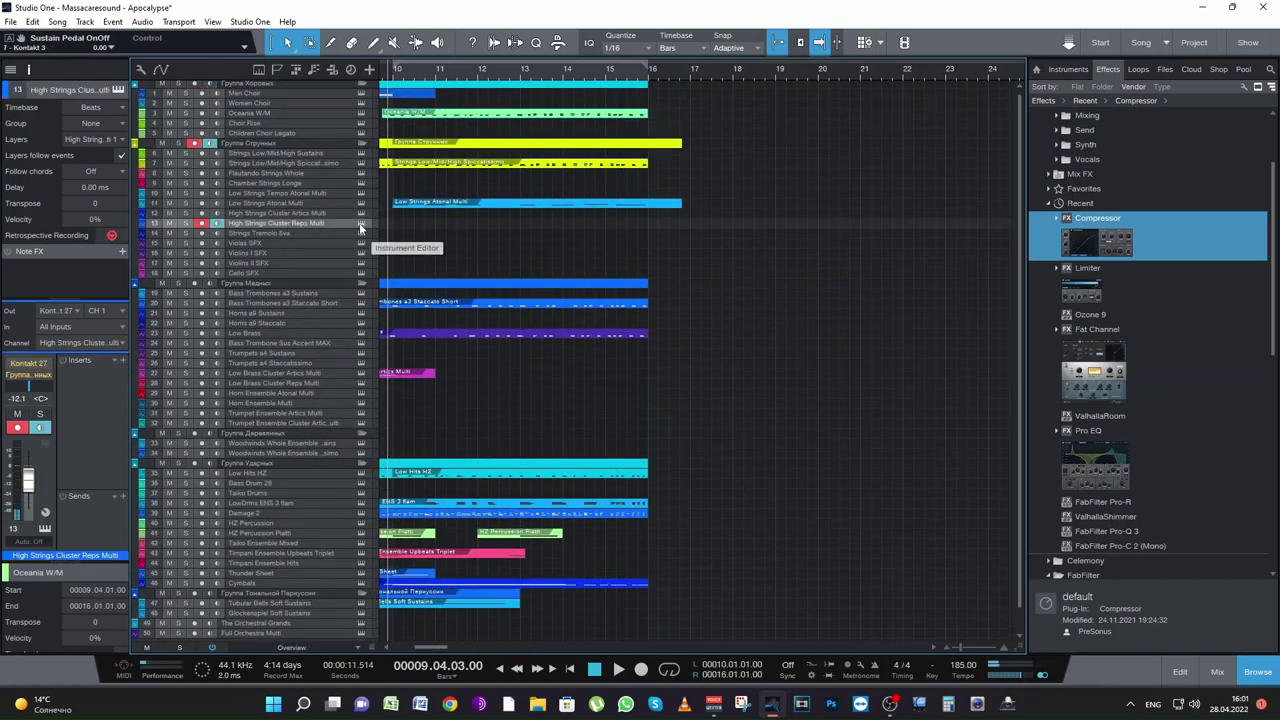
{"action": "left_click", "coordinate": [361, 224]}
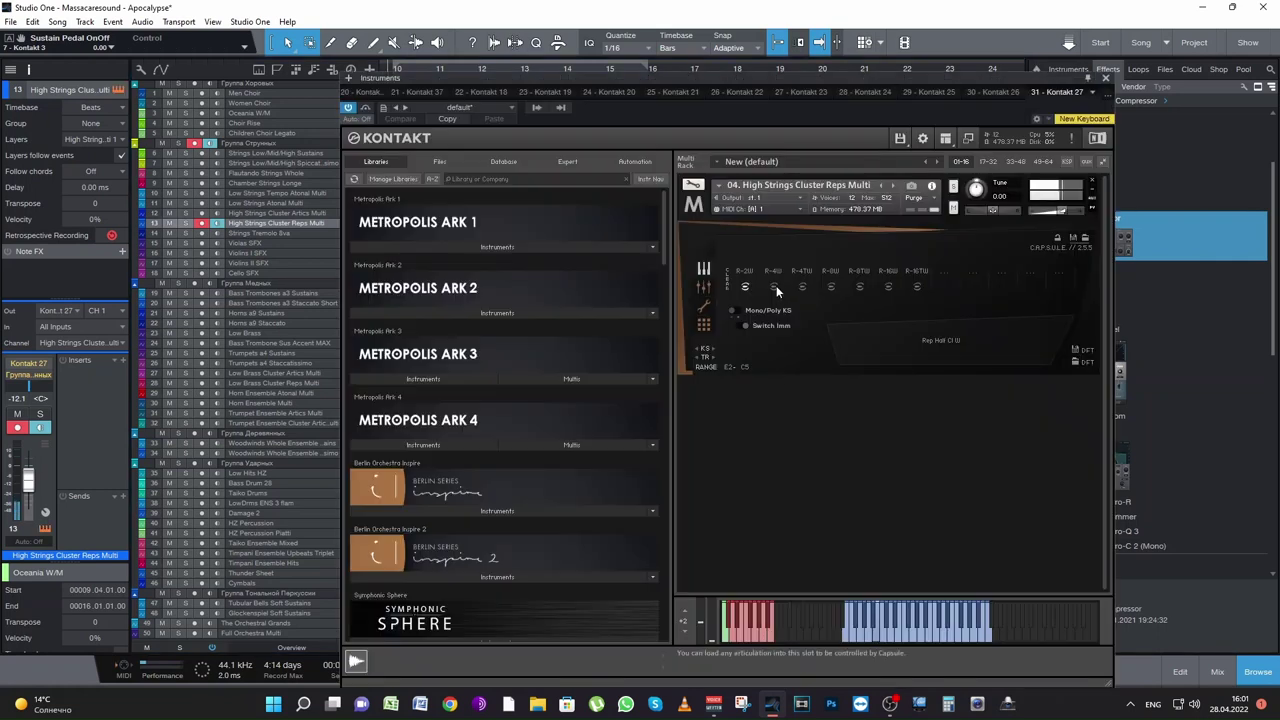
{"action": "left_click", "coordinate": [775, 287]}
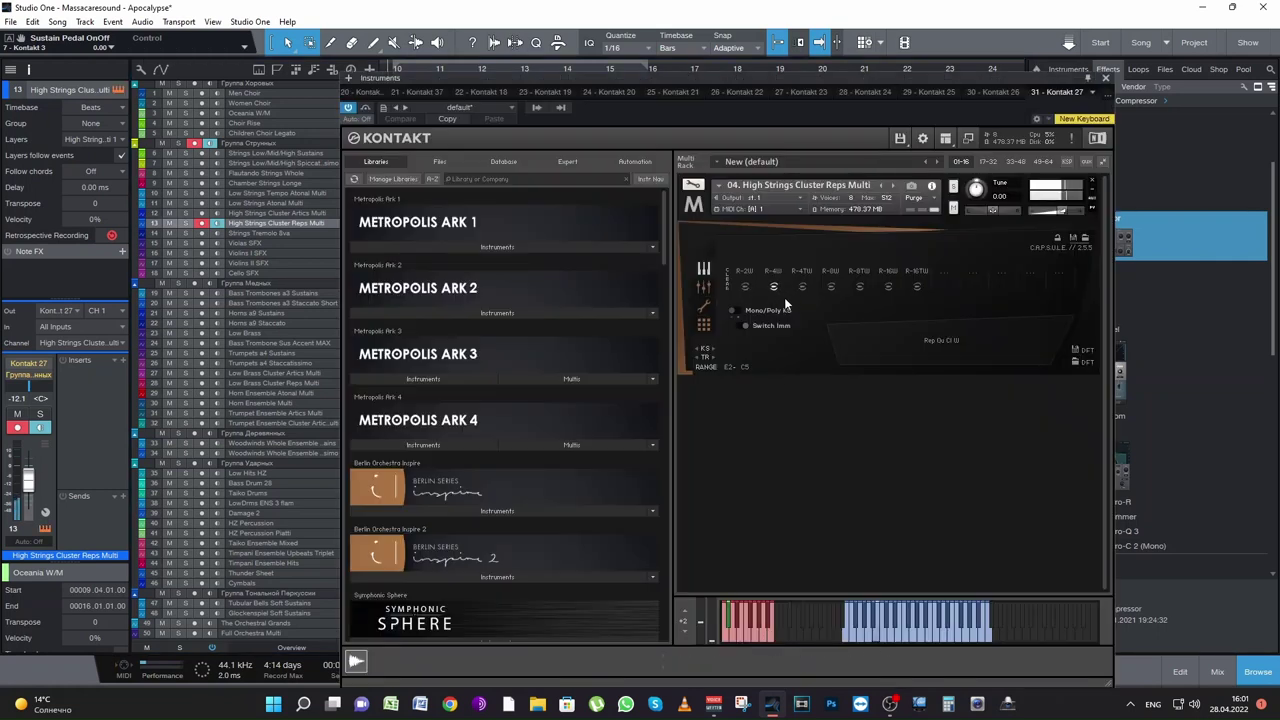
{"action": "left_click", "coordinate": [803, 287]}
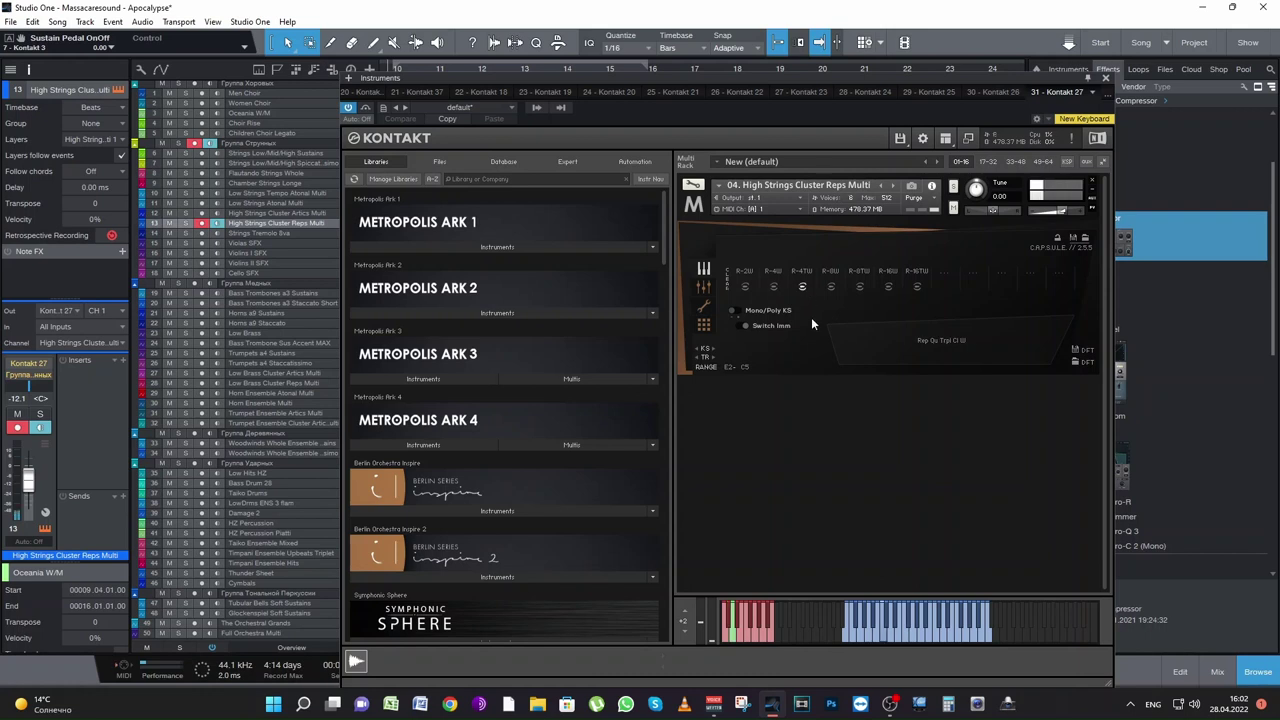
{"action": "left_click", "coordinate": [1105, 78]}
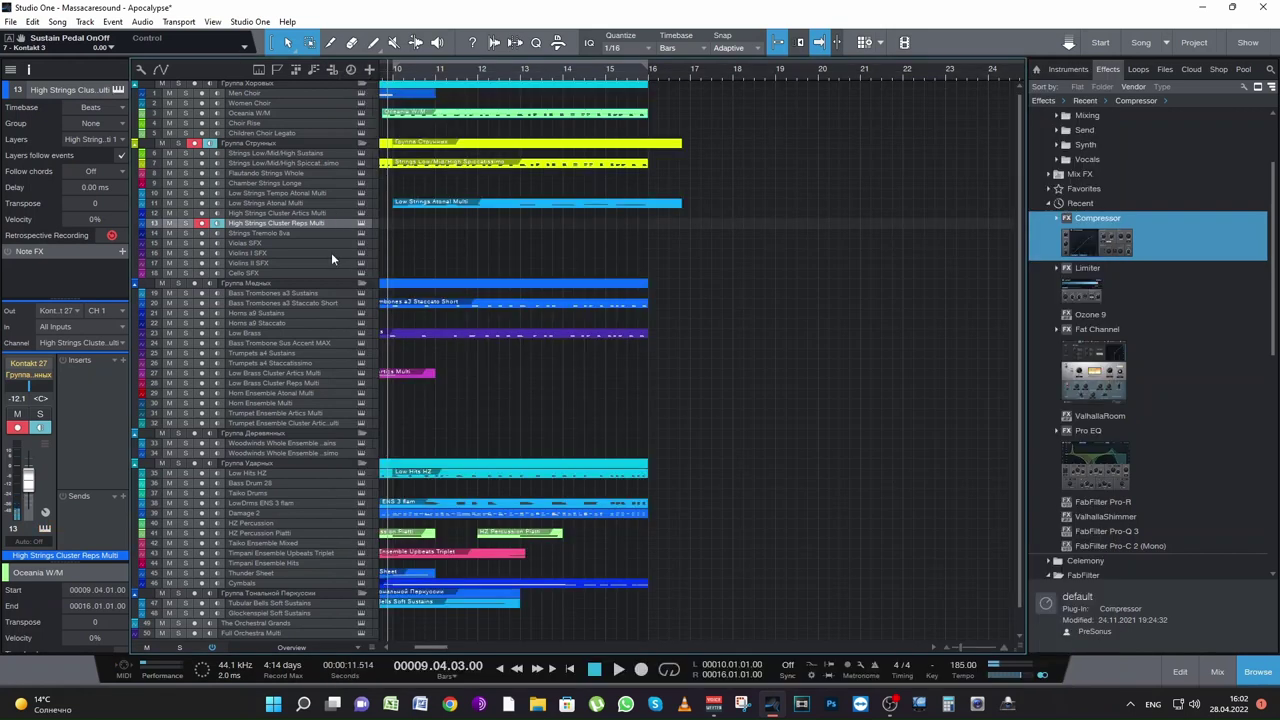
Step: Audition the Violins I SFX articulations, from no vibrato, sustains and molto vibrato to measured tremolo and tremolo, and save the song
{"action": "left_click", "coordinate": [259, 245]}
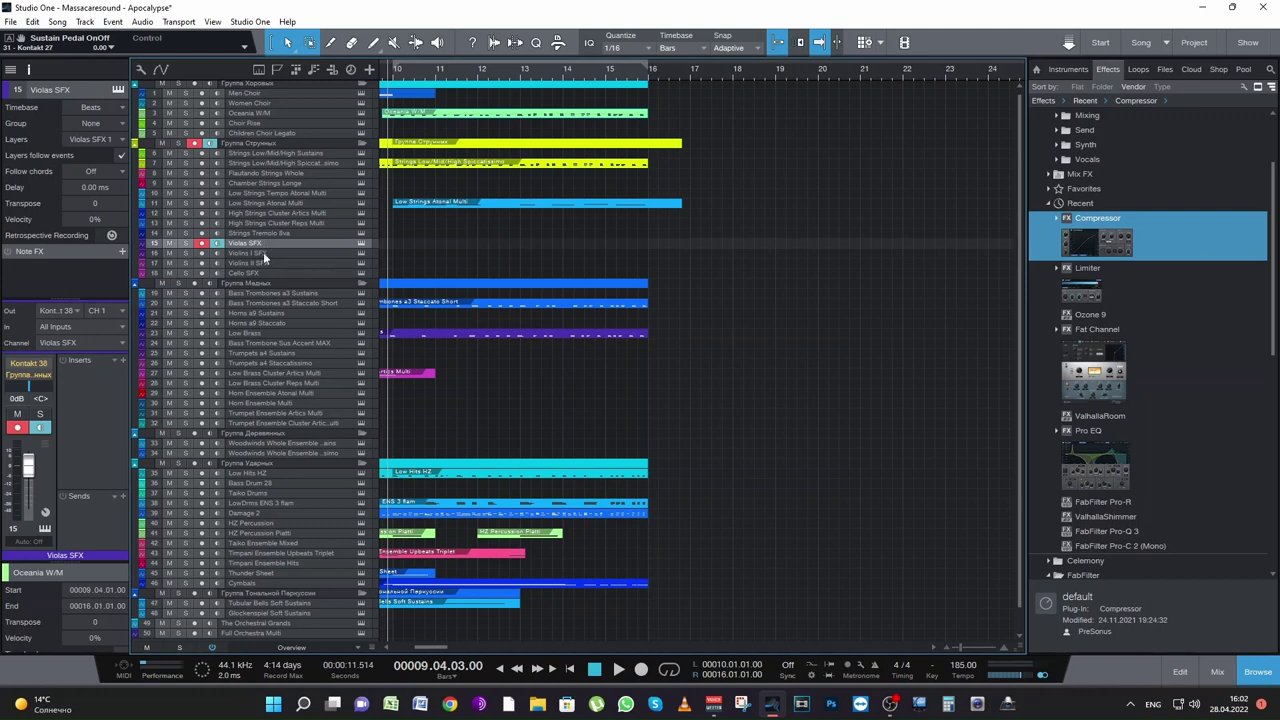
{"action": "left_click", "coordinate": [263, 252]}
{"action": "left_click", "coordinate": [361, 253]}
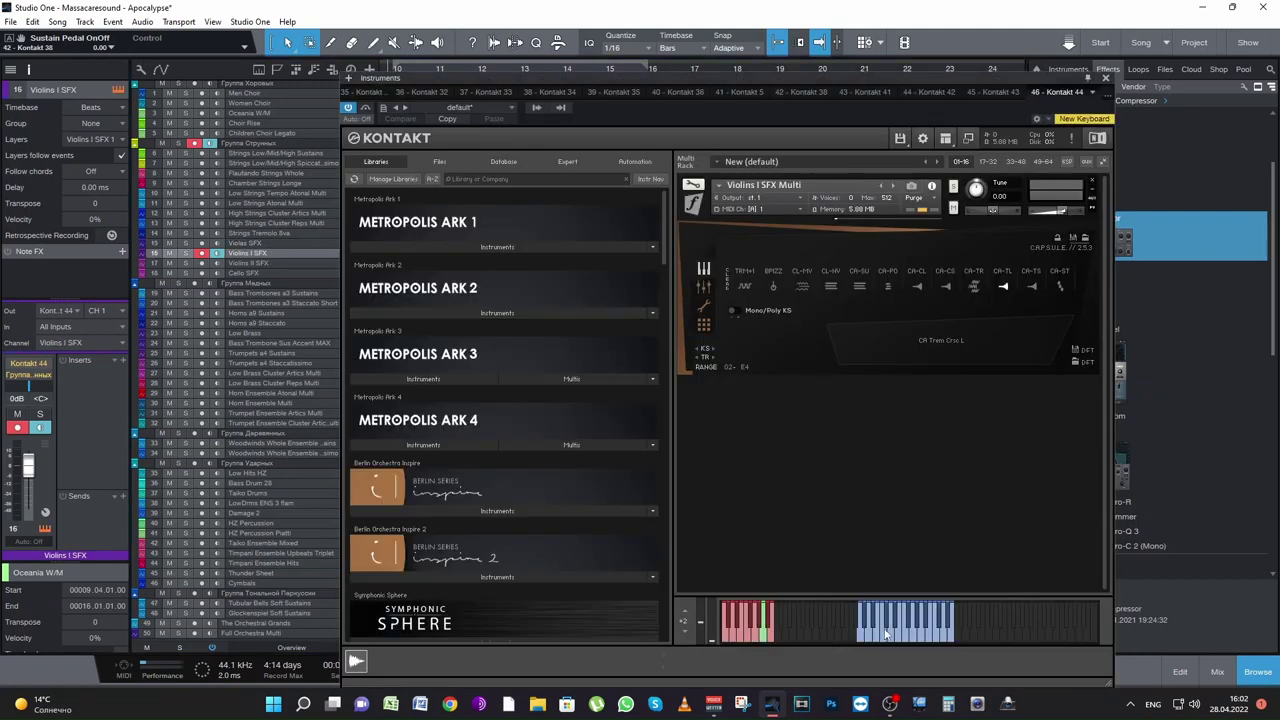
{"action": "left_click", "coordinate": [884, 640]}
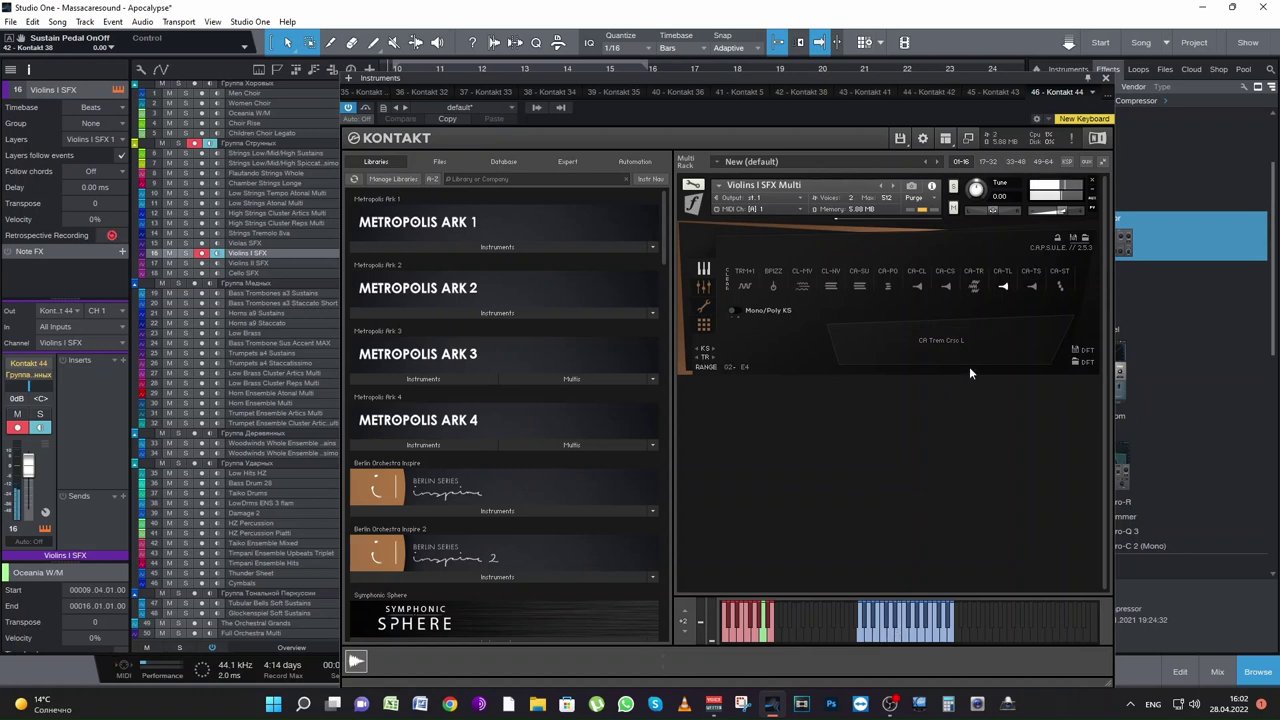
{"action": "left_click", "coordinate": [829, 288]}
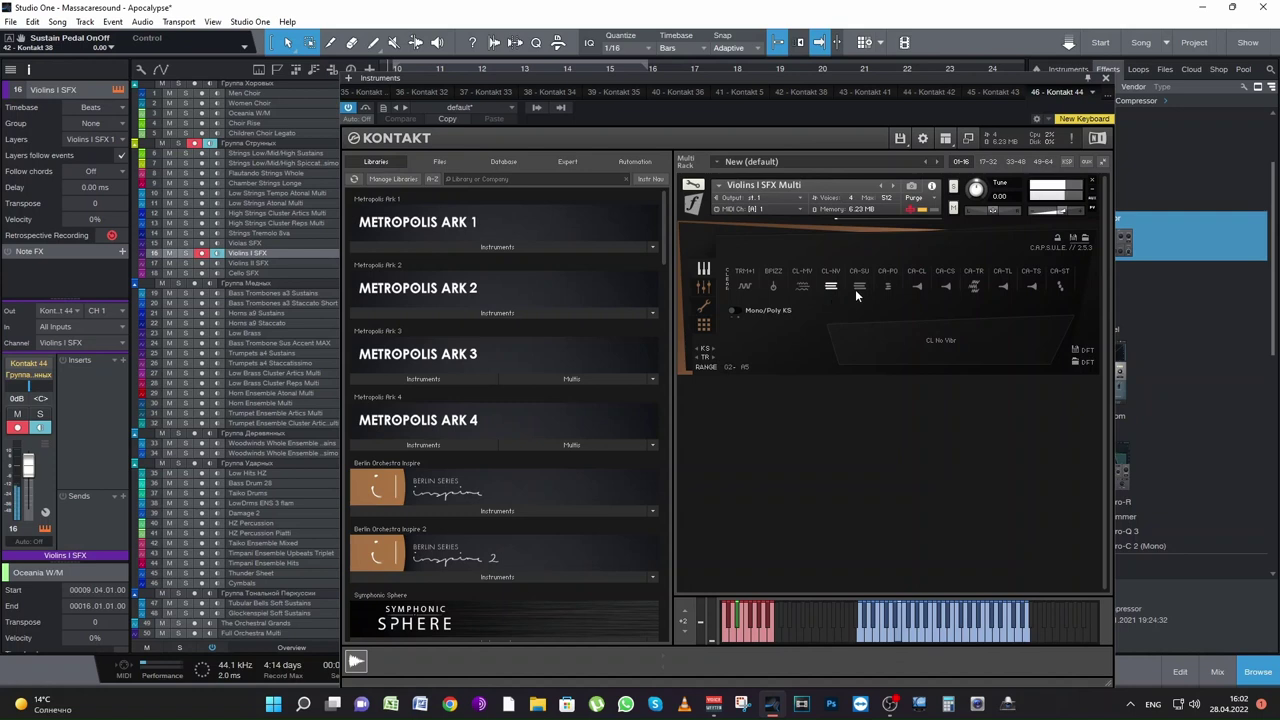
{"action": "left_click", "coordinate": [860, 288]}
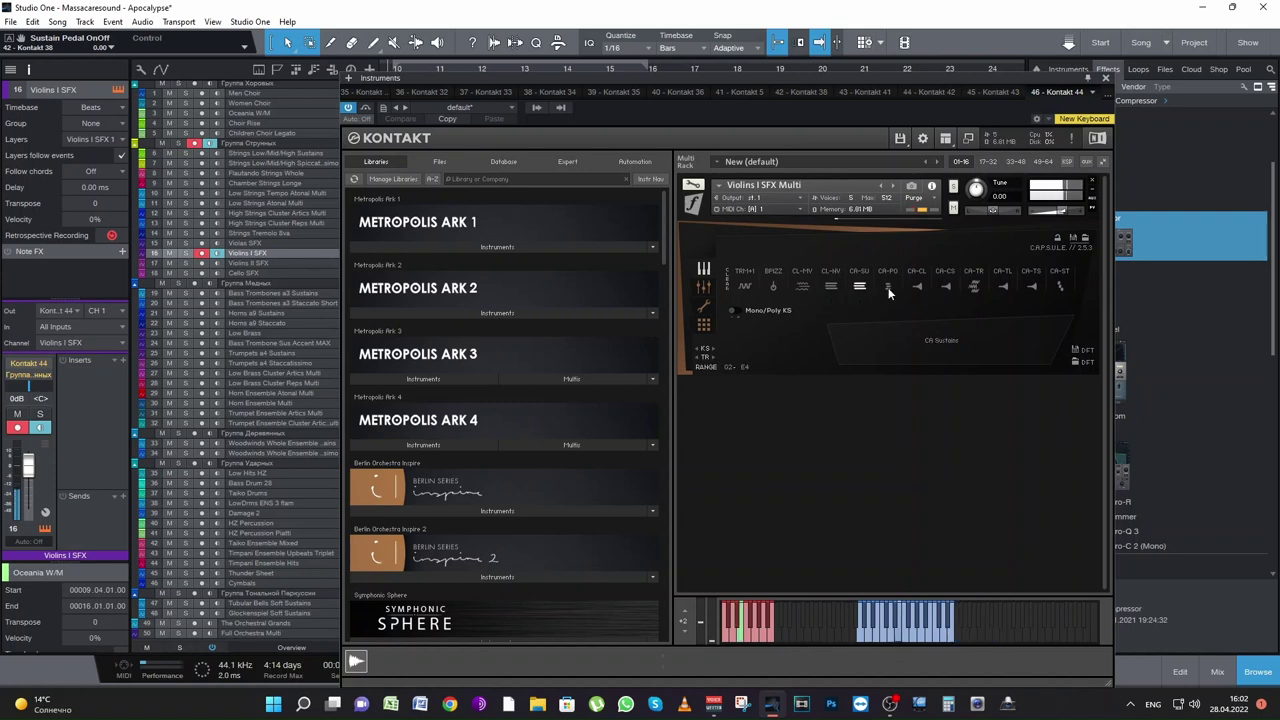
{"action": "left_click", "coordinate": [802, 289]}
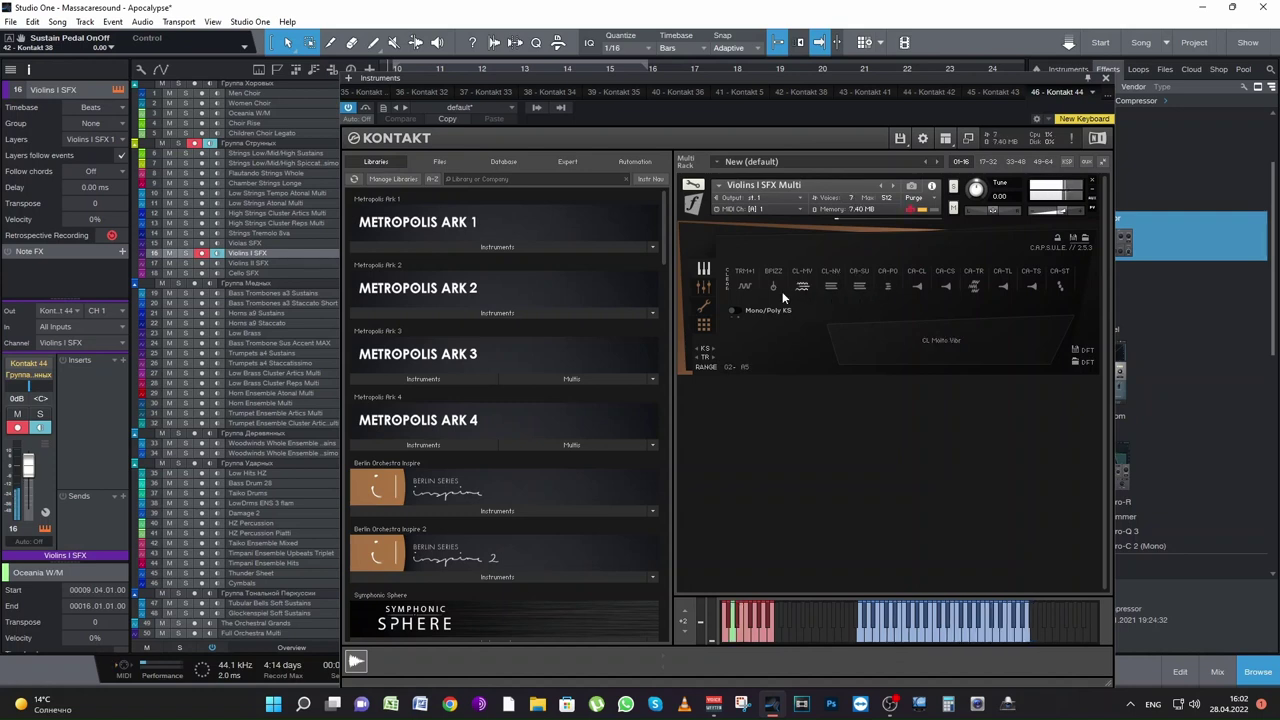
{"action": "left_click", "coordinate": [745, 287]}
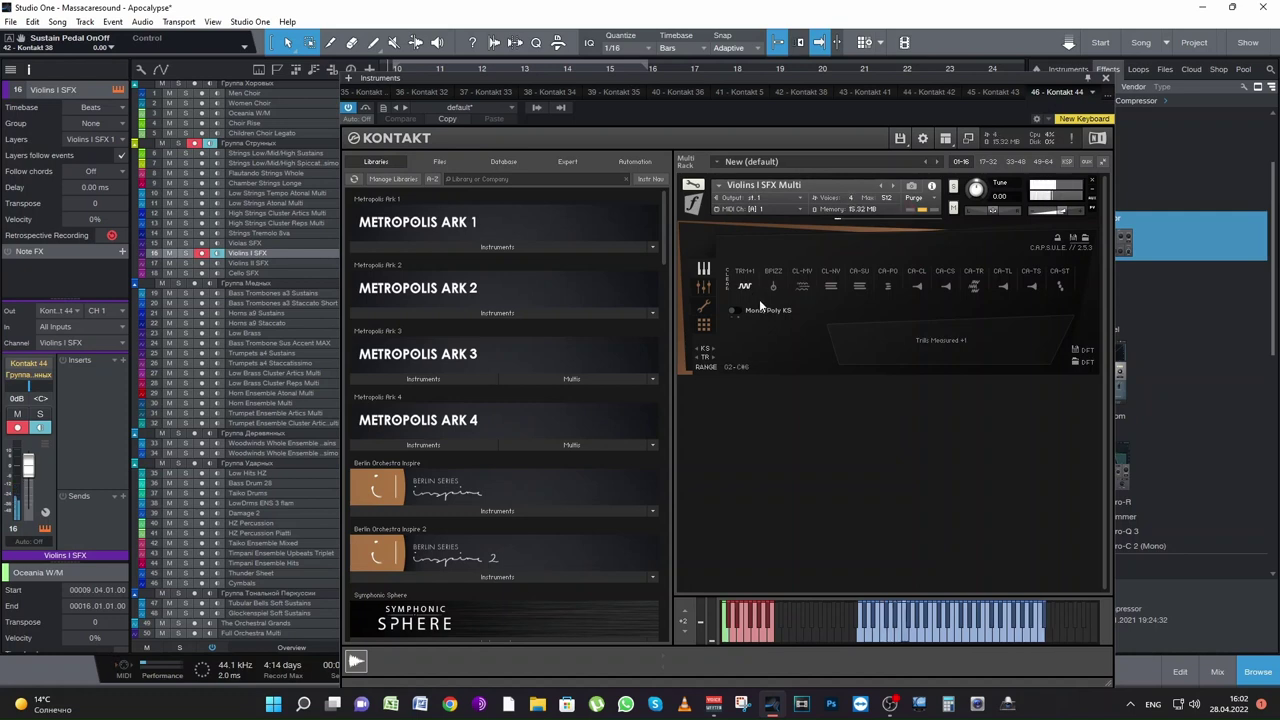
{"action": "left_click", "coordinate": [975, 290]}
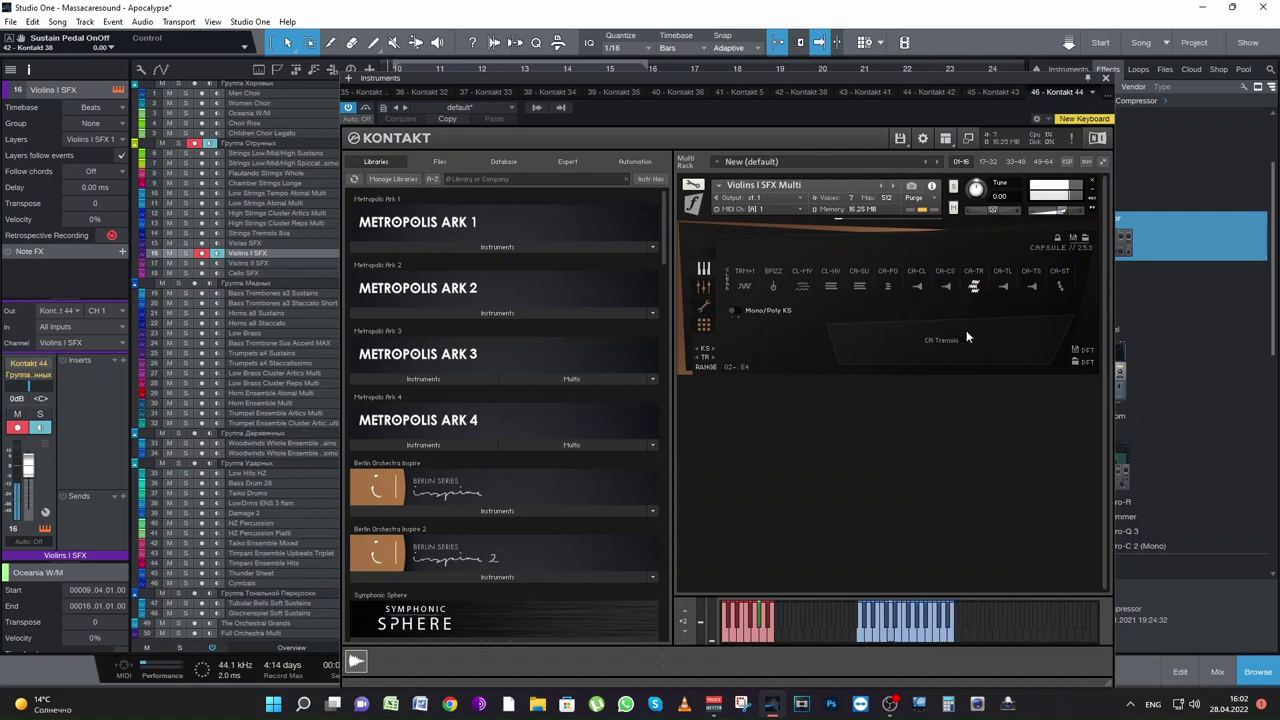
{"action": "left_click", "coordinate": [1105, 77]}
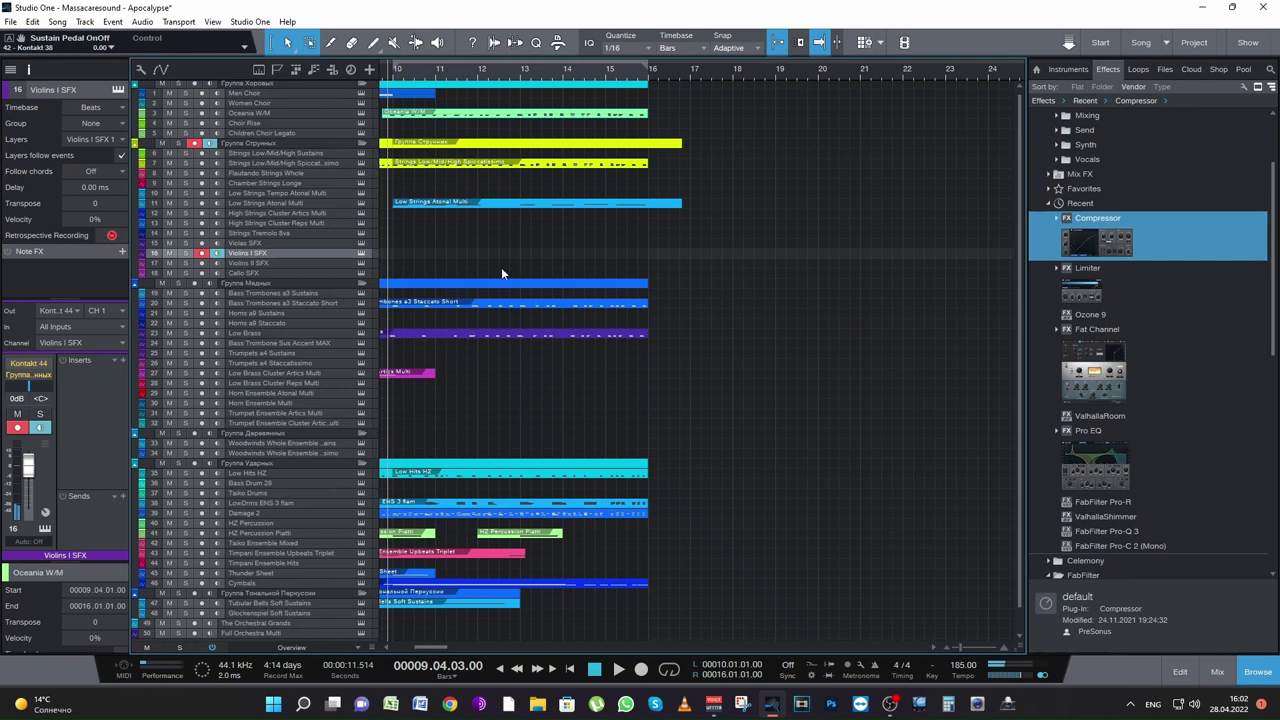
{"action": "key", "text": "ctrl+s"}
Step: Enlarge the Low Brass Cluster Artics Multi track, open its event for note editing and play it soloed from bar 8 beat 4
{"action": "left_click_drag", "start_coordinate": [437, 646], "coordinate": [430, 645]}
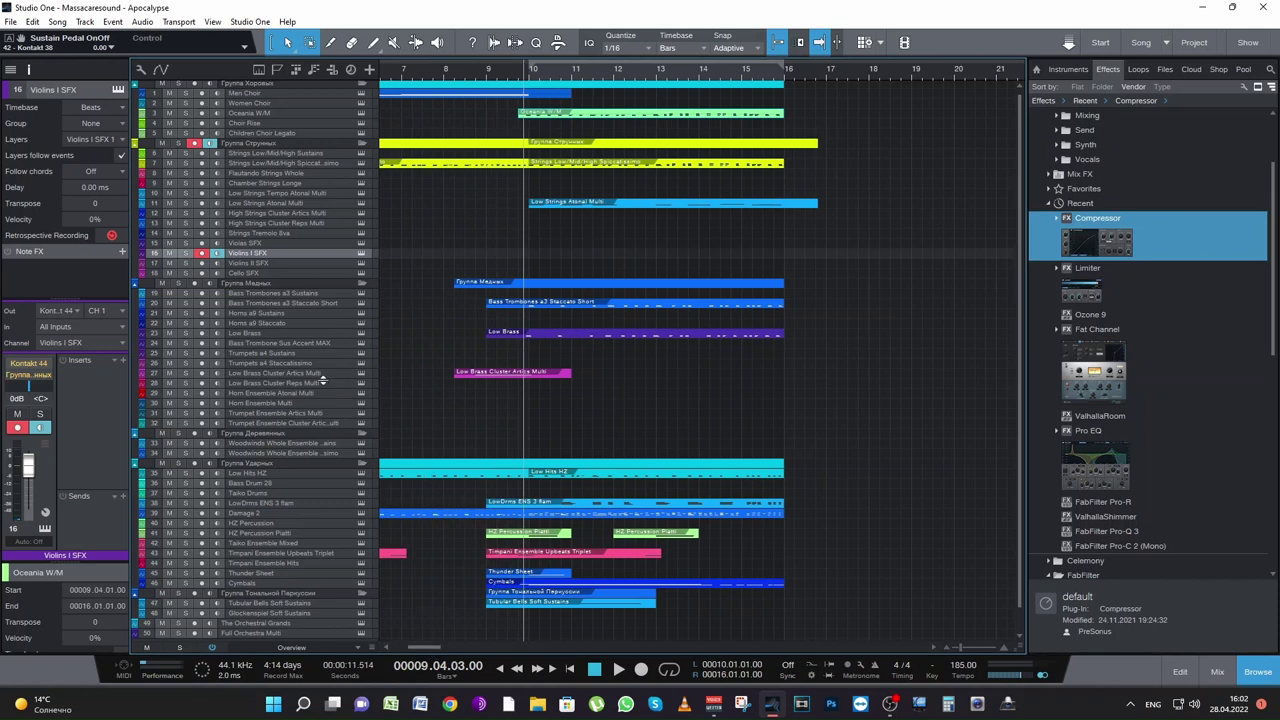
{"action": "left_click_drag", "start_coordinate": [323, 381], "coordinate": [325, 450]}
{"action": "left_click", "coordinate": [476, 77]}
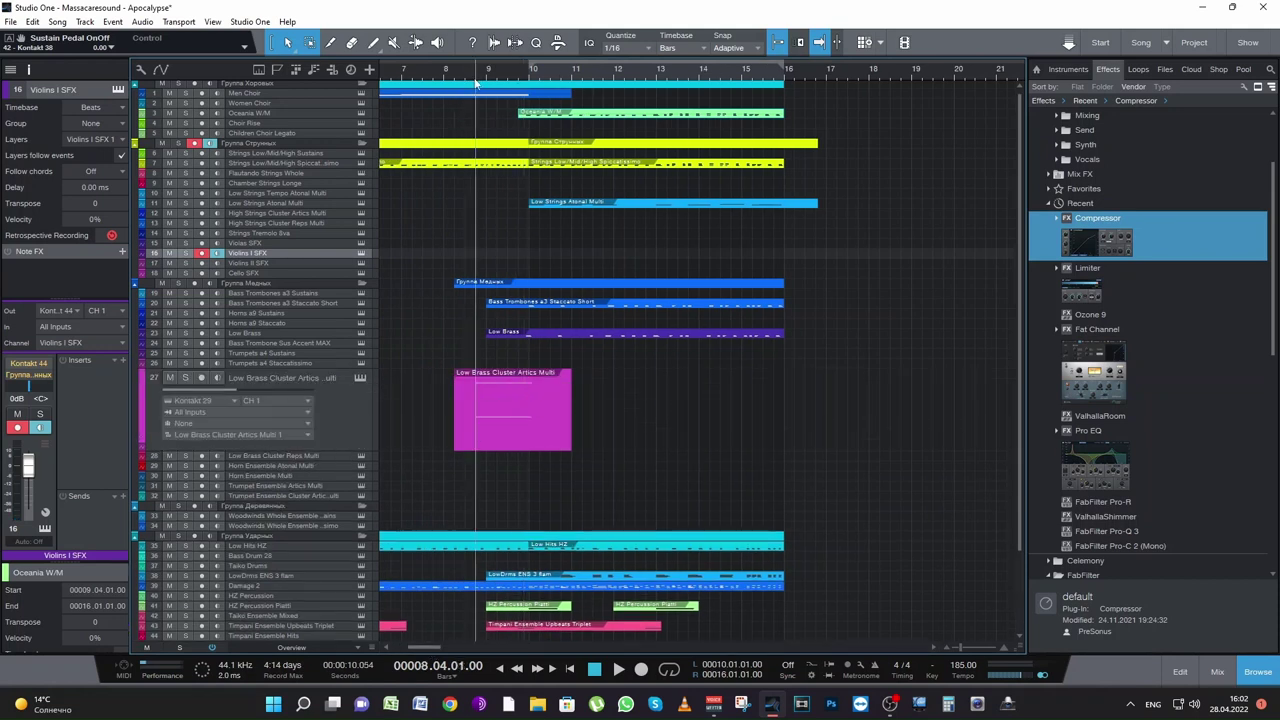
{"action": "key", "text": "space"}
{"action": "double_click", "coordinate": [510, 444]}
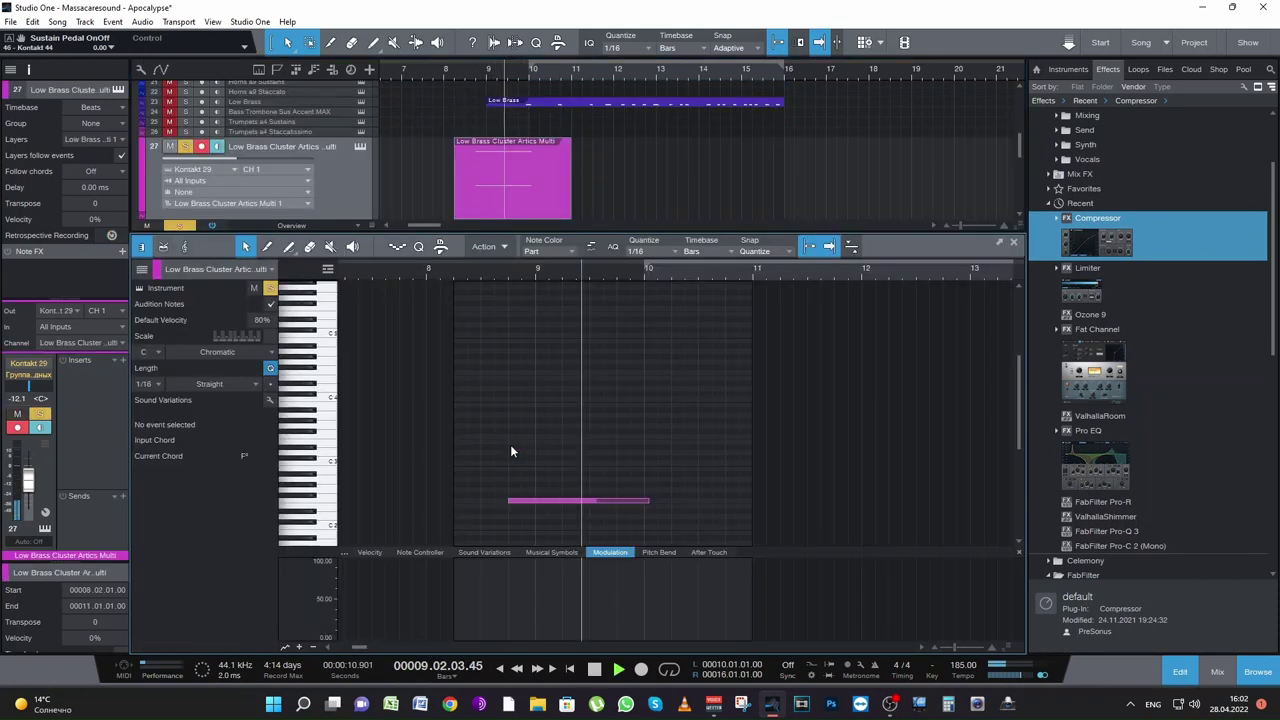
{"action": "key", "text": "space"}
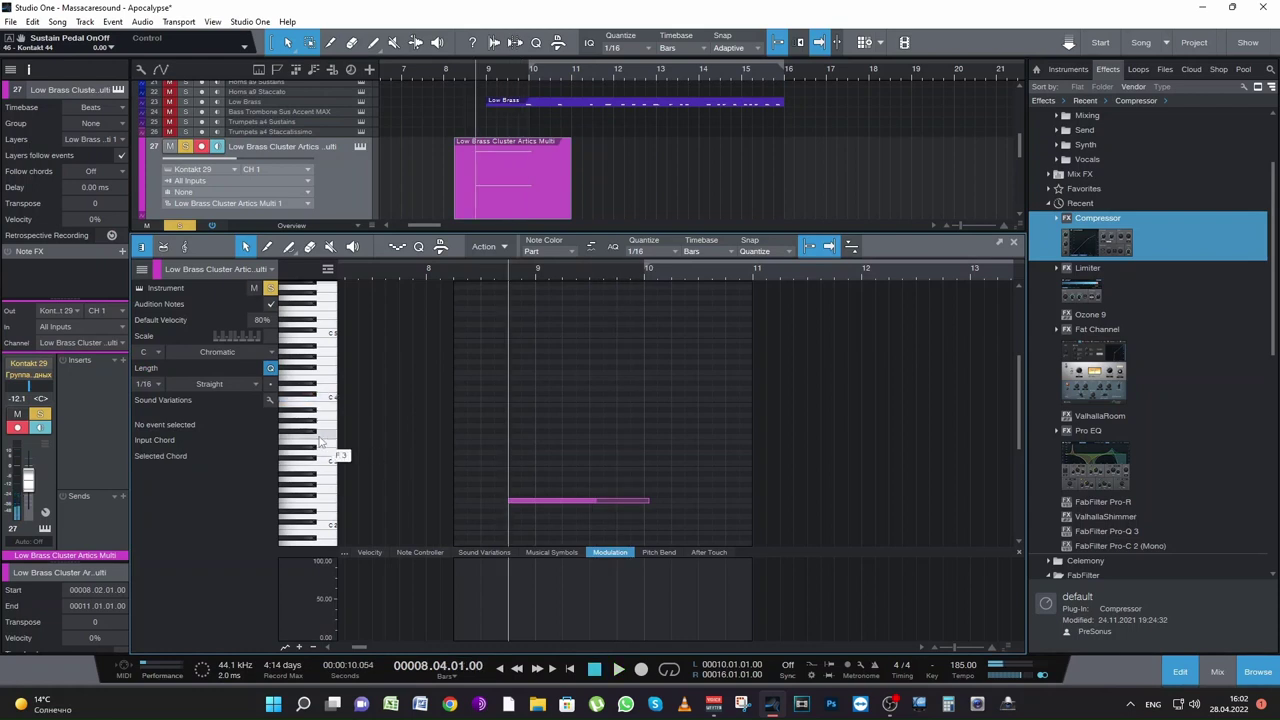
Step: Audition a low key of the Low Brass Cluster Artics Multi and duplicate both notes of its event to bar 10 beat 4
{"action": "scroll", "coordinate": [330, 515], "scroll_direction": "down", "scroll_amount": 4}
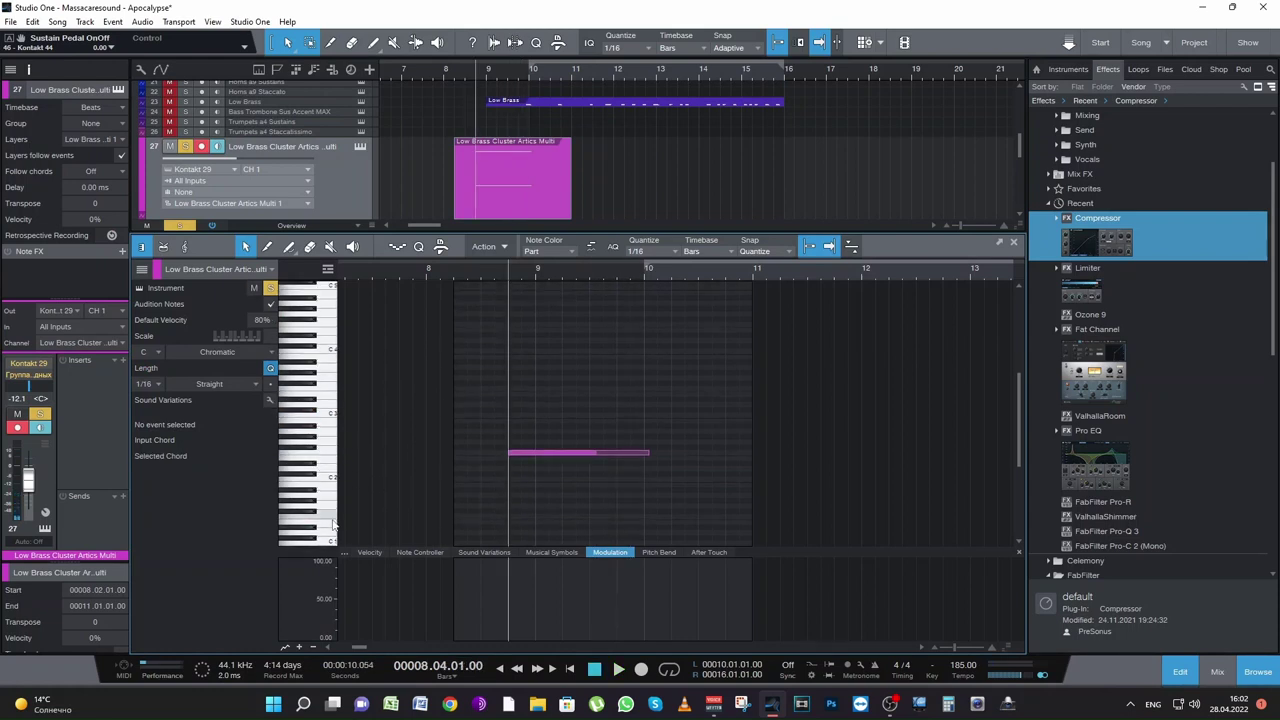
{"action": "left_click", "coordinate": [332, 517]}
{"action": "scroll", "coordinate": [708, 464], "scroll_direction": "up", "scroll_amount": 4}
{"action": "scroll", "coordinate": [714, 493], "scroll_direction": "up", "scroll_amount": 1}
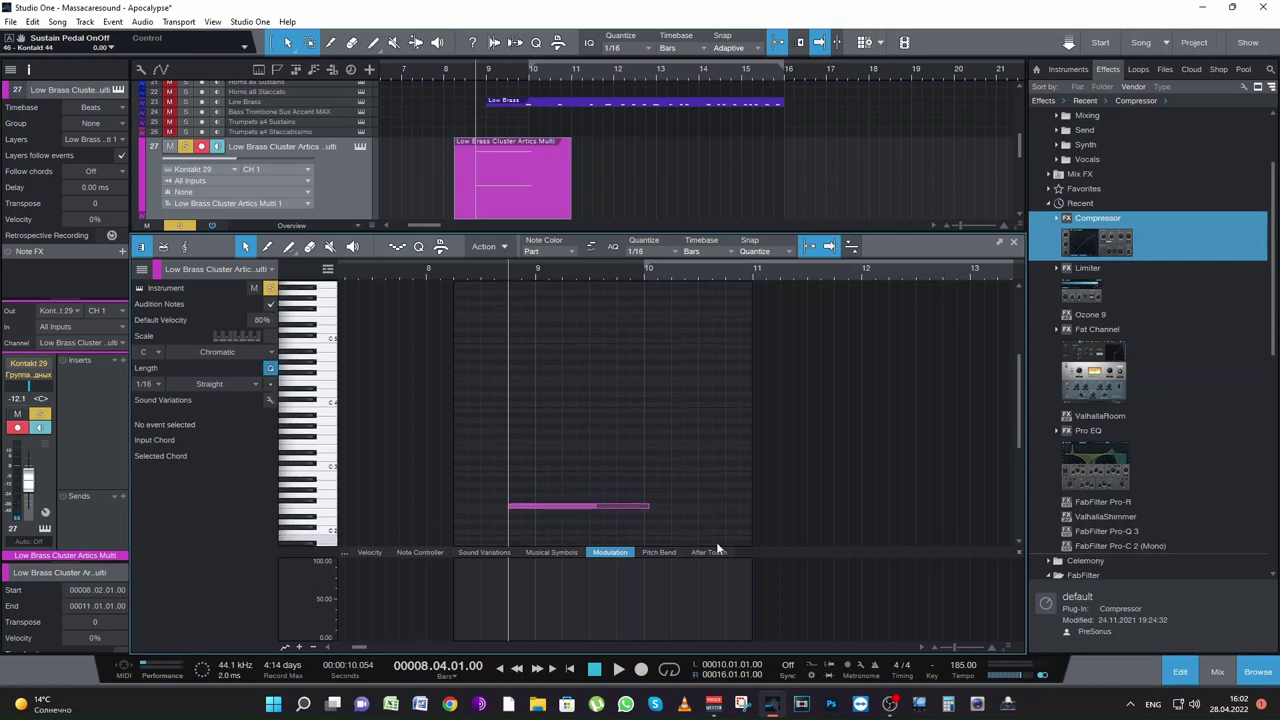
{"action": "left_click_drag", "start_coordinate": [764, 550], "coordinate": [626, 377]}
{"action": "scroll", "coordinate": [752, 557], "scroll_direction": "up", "scroll_amount": 2}
{"action": "key", "text": "d"}
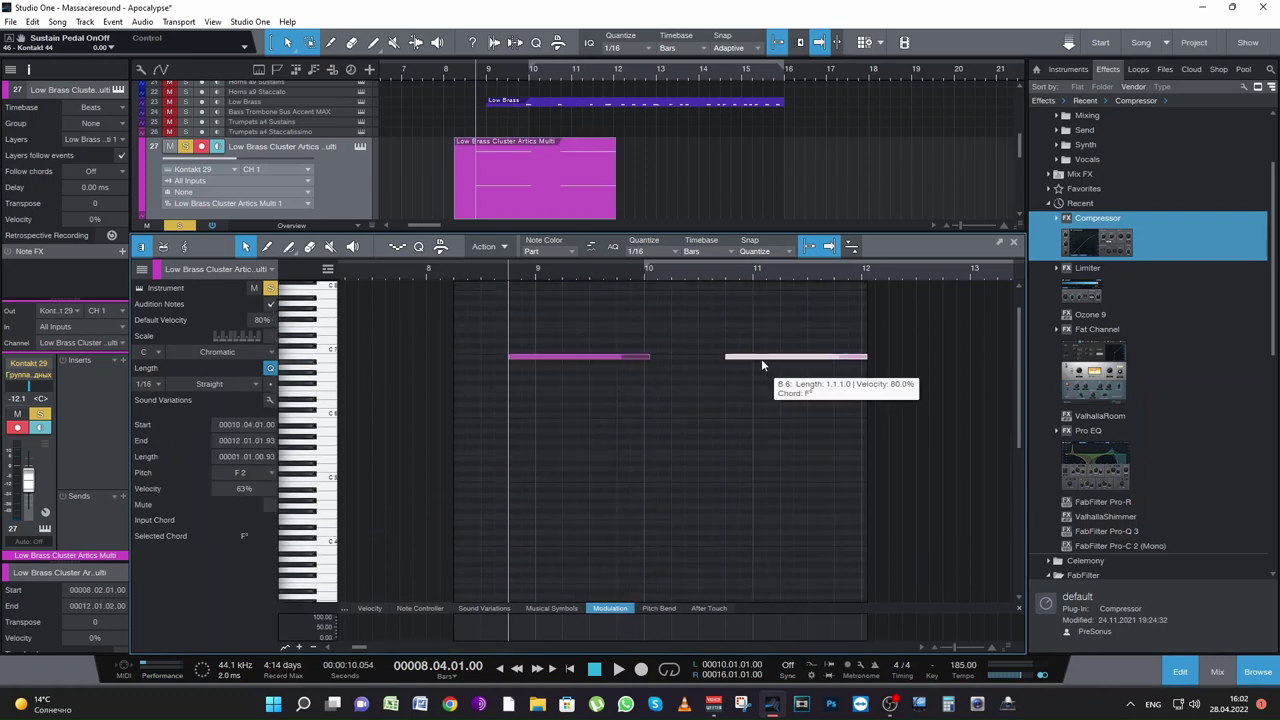
Step: Move the duplicated low brass cluster notes to bar 14 beat 4, a semitone higher at F#2, and place the cursor at their start
{"action": "left_click_drag", "start_coordinate": [789, 357], "coordinate": [898, 360]}
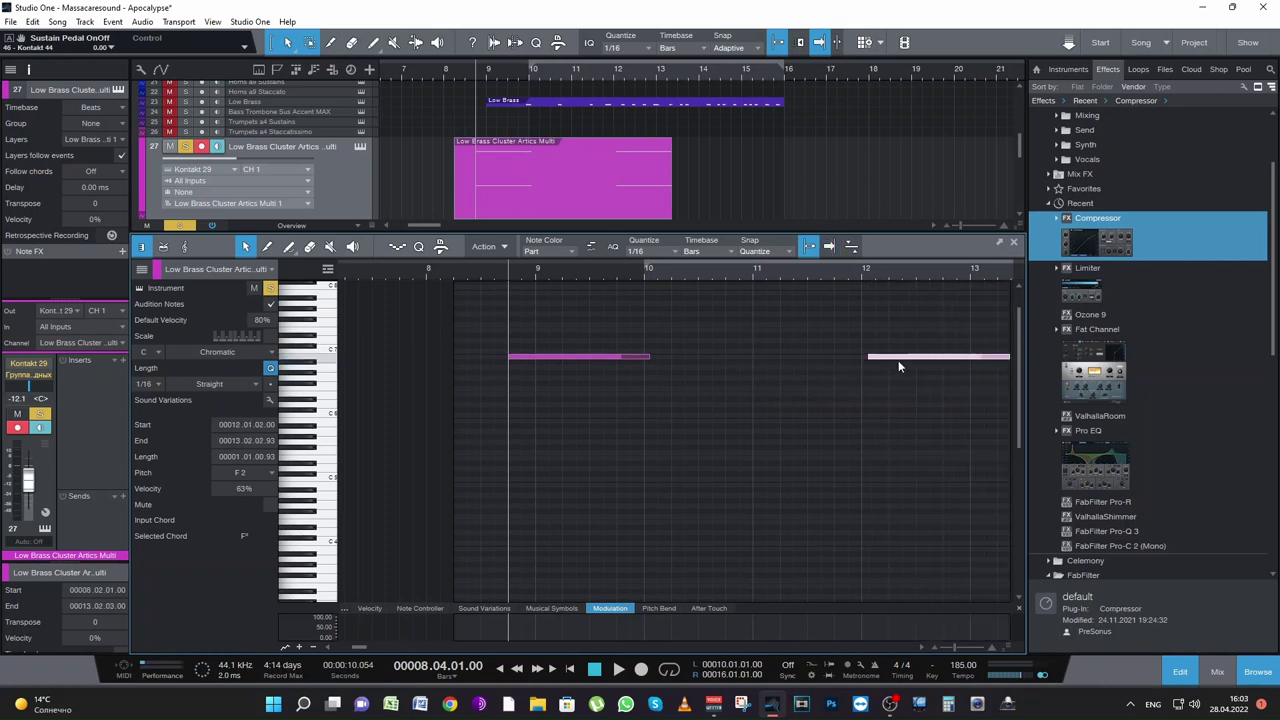
{"action": "scroll", "coordinate": [358, 647], "scroll_direction": "right", "scroll_amount": 1}
{"action": "left_click_drag", "start_coordinate": [358, 647], "coordinate": [368, 647]}
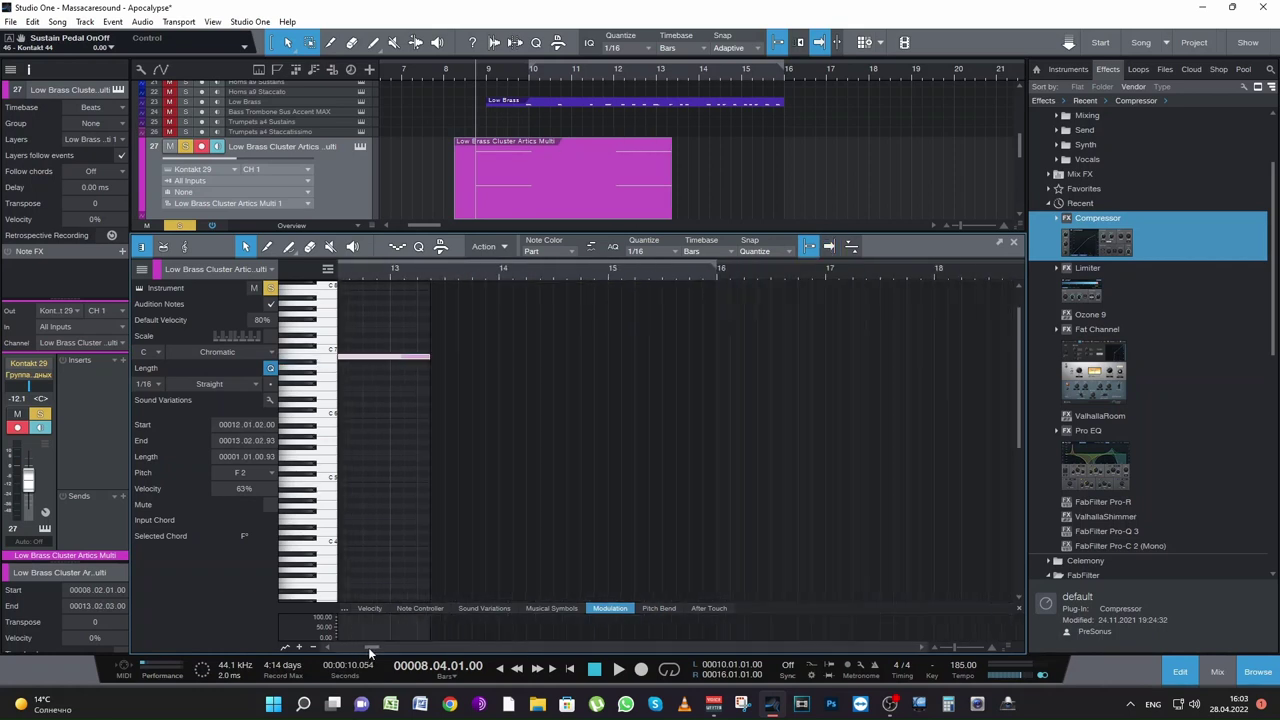
{"action": "left_click_drag", "start_coordinate": [434, 363], "coordinate": [764, 355]}
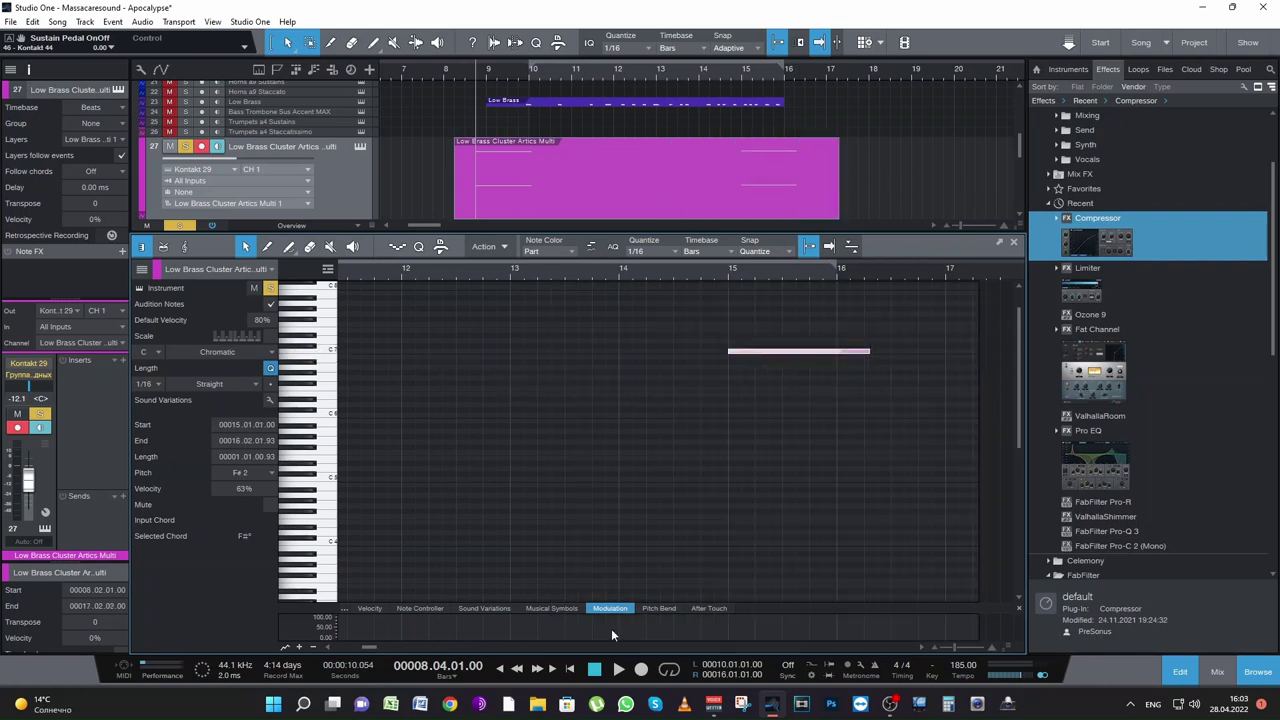
{"action": "left_click_drag", "start_coordinate": [367, 650], "coordinate": [370, 650]}
{"action": "left_click_drag", "start_coordinate": [654, 354], "coordinate": [629, 354]}
{"action": "left_click", "coordinate": [580, 267]}
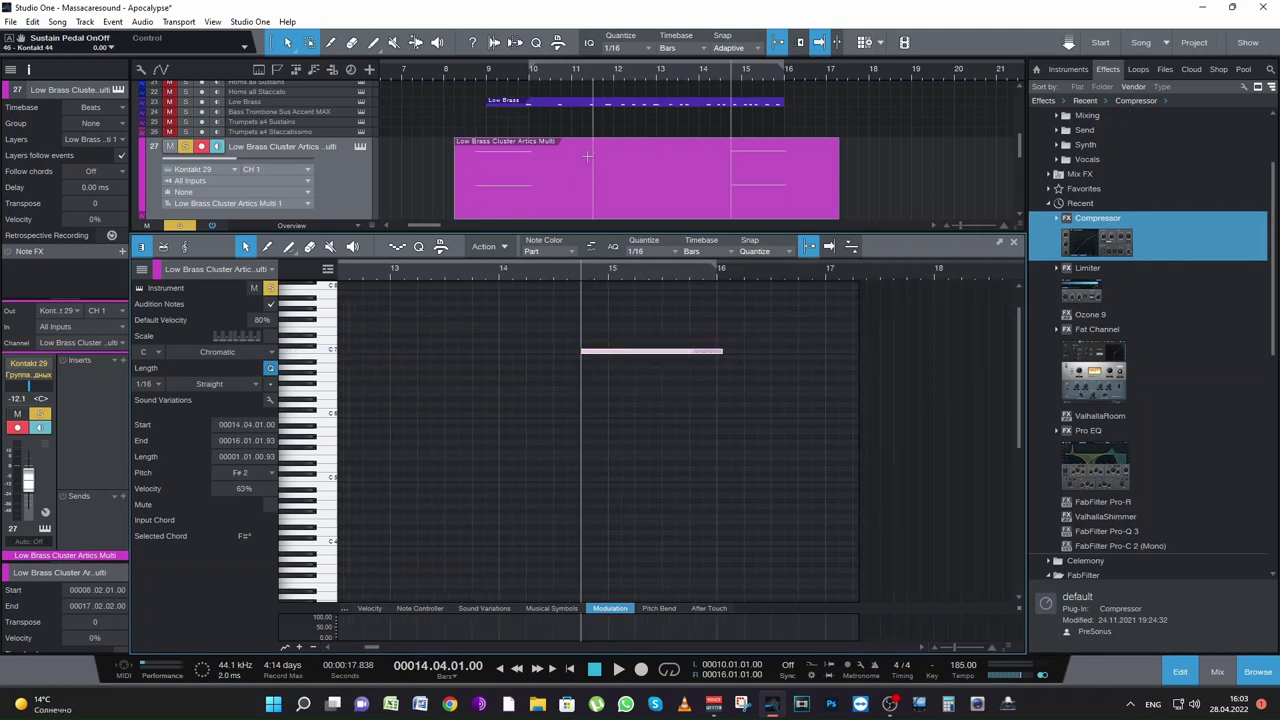
{"action": "scroll", "coordinate": [588, 158], "scroll_direction": "up", "scroll_amount": 2}
{"action": "scroll", "coordinate": [588, 158], "scroll_direction": "up", "scroll_amount": 5}
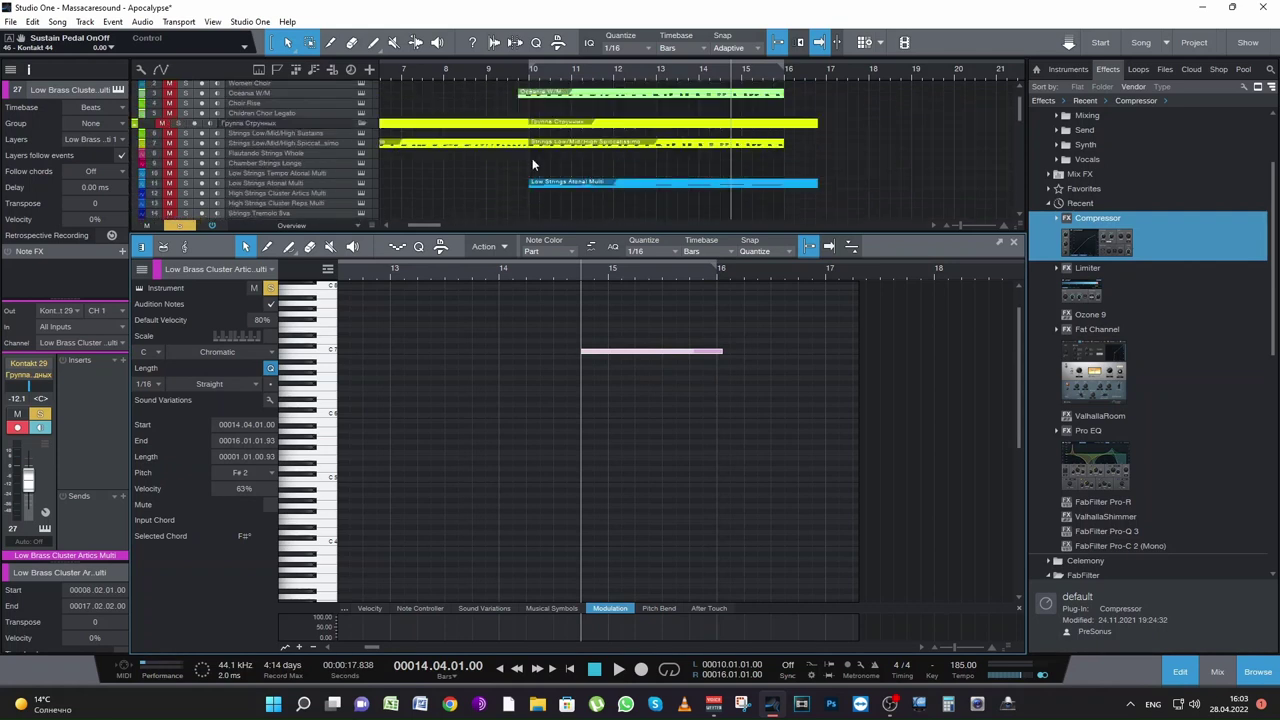
Step: Solo the Strings Low/Mid/High Spiccatissimo track alongside the low brass cluster and play from bar 14 beat 4, setting the loop range to the cluster event
{"action": "left_click", "coordinate": [185, 143]}
{"action": "key", "text": "space"}
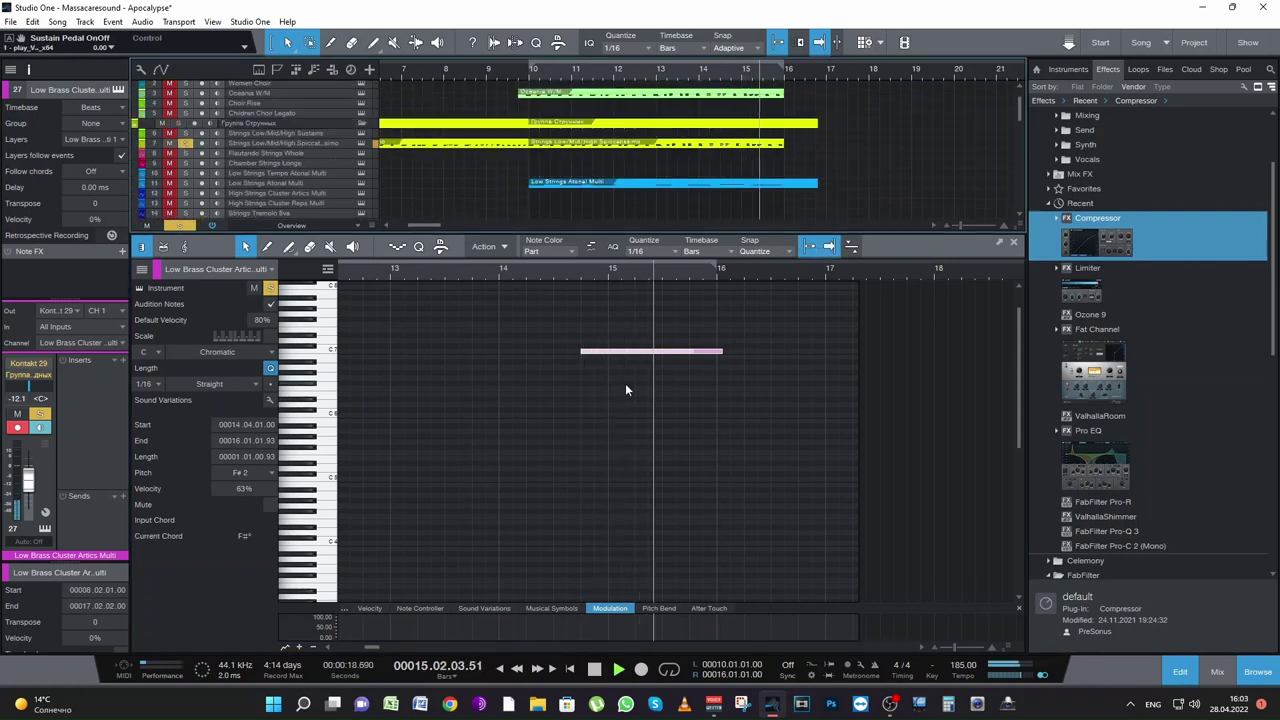
{"action": "key", "text": "space"}
{"action": "key", "text": "p"}
{"action": "key", "text": "space"}
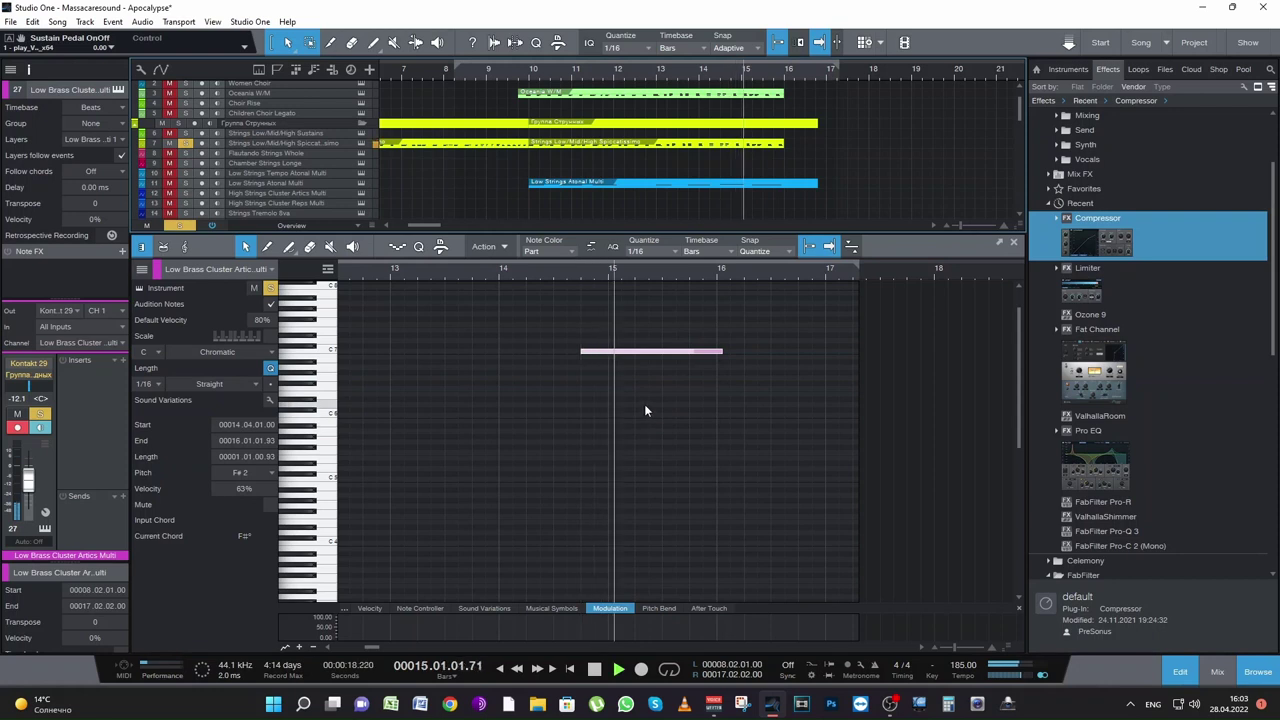
Step: Try both low brass cluster notes at bar 14 beat 4 a semitone lower, at F2 and B6, and play them
{"action": "scroll", "coordinate": [644, 404], "scroll_direction": "down", "scroll_amount": 1}
{"action": "scroll", "coordinate": [645, 410], "scroll_direction": "down", "scroll_amount": 1}
{"action": "key", "text": "space"}
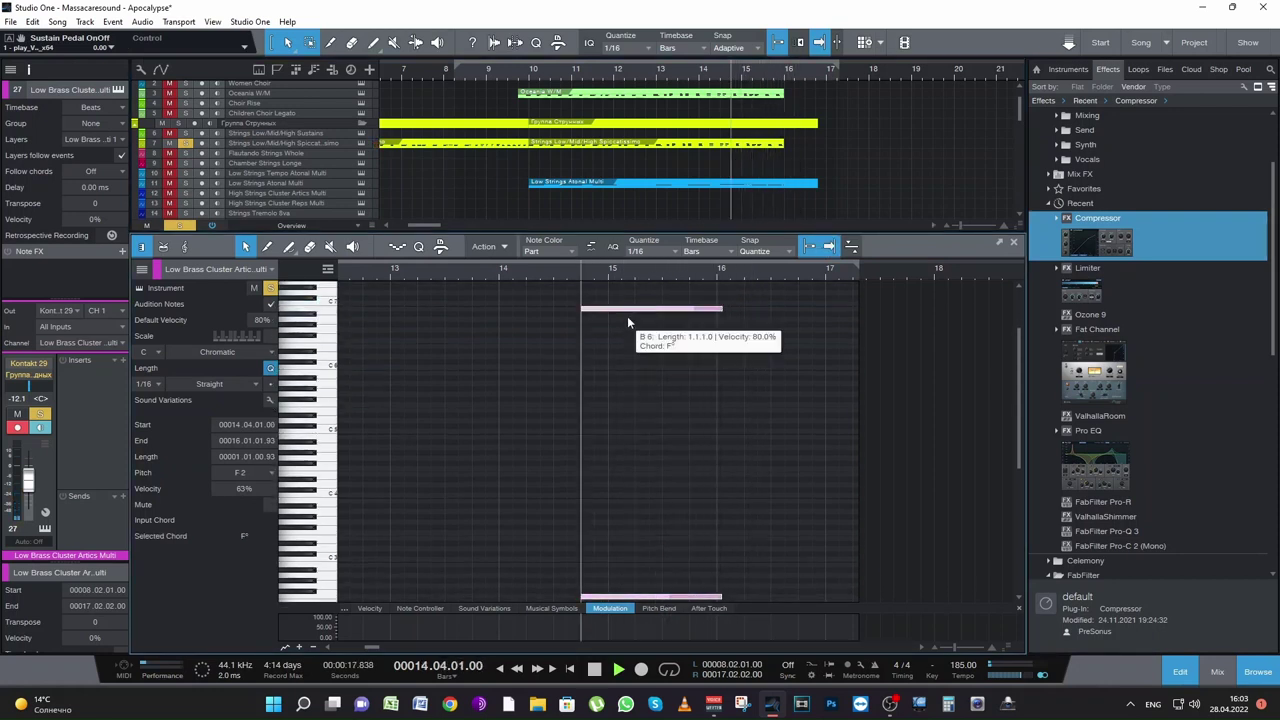
{"action": "key", "text": "space"}
{"action": "key", "text": "space"}
{"action": "left_click", "coordinate": [669, 360]}
{"action": "left_click", "coordinate": [648, 310]}
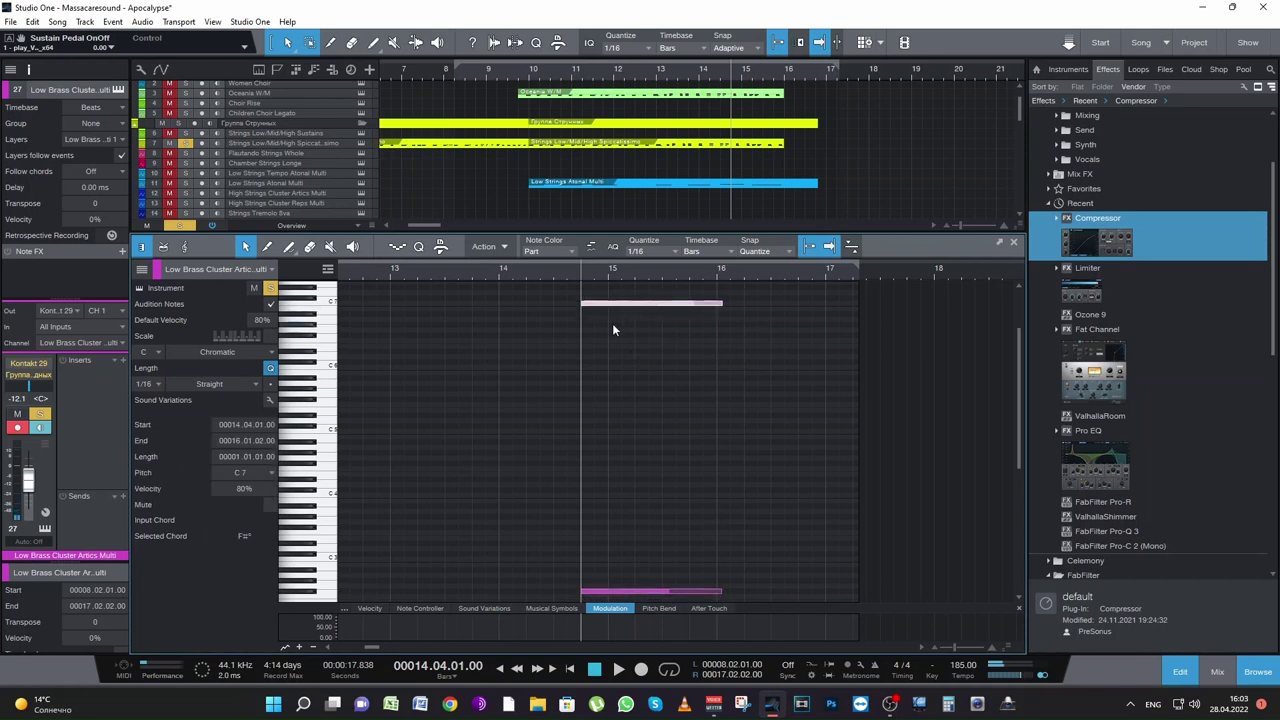
{"action": "scroll", "coordinate": [644, 441], "scroll_direction": "down", "scroll_amount": 1}
Step: Transpose only the low cluster note at bar 14 beat 4 to F2 and play it with the soloed strings
{"action": "left_click", "coordinate": [646, 573]}
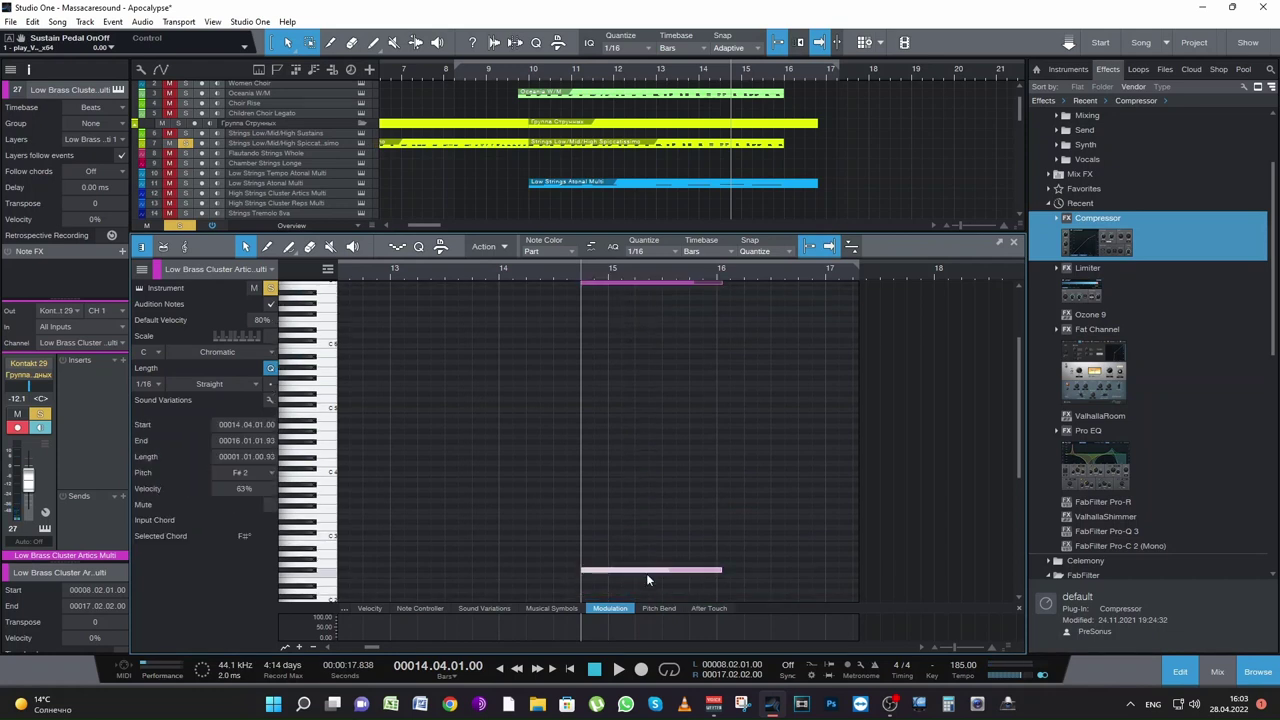
{"action": "key", "text": "space"}
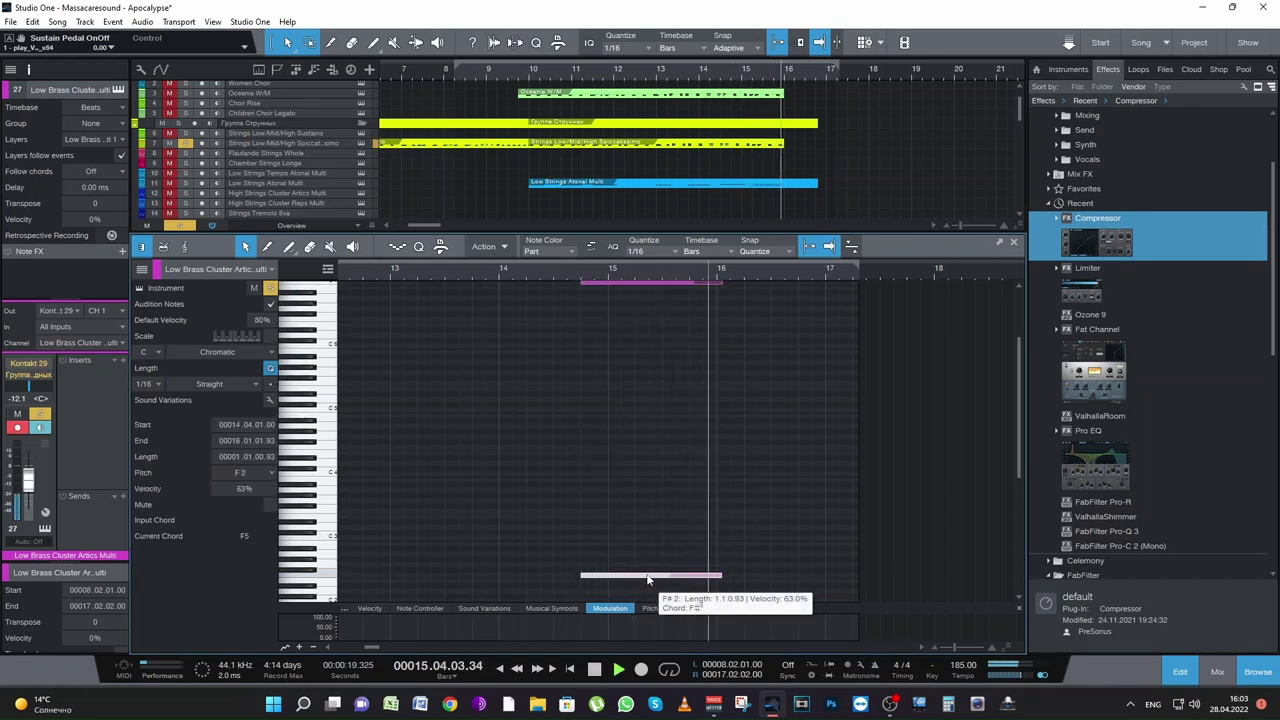
{"action": "key", "text": "space"}
{"action": "key", "text": "space"}
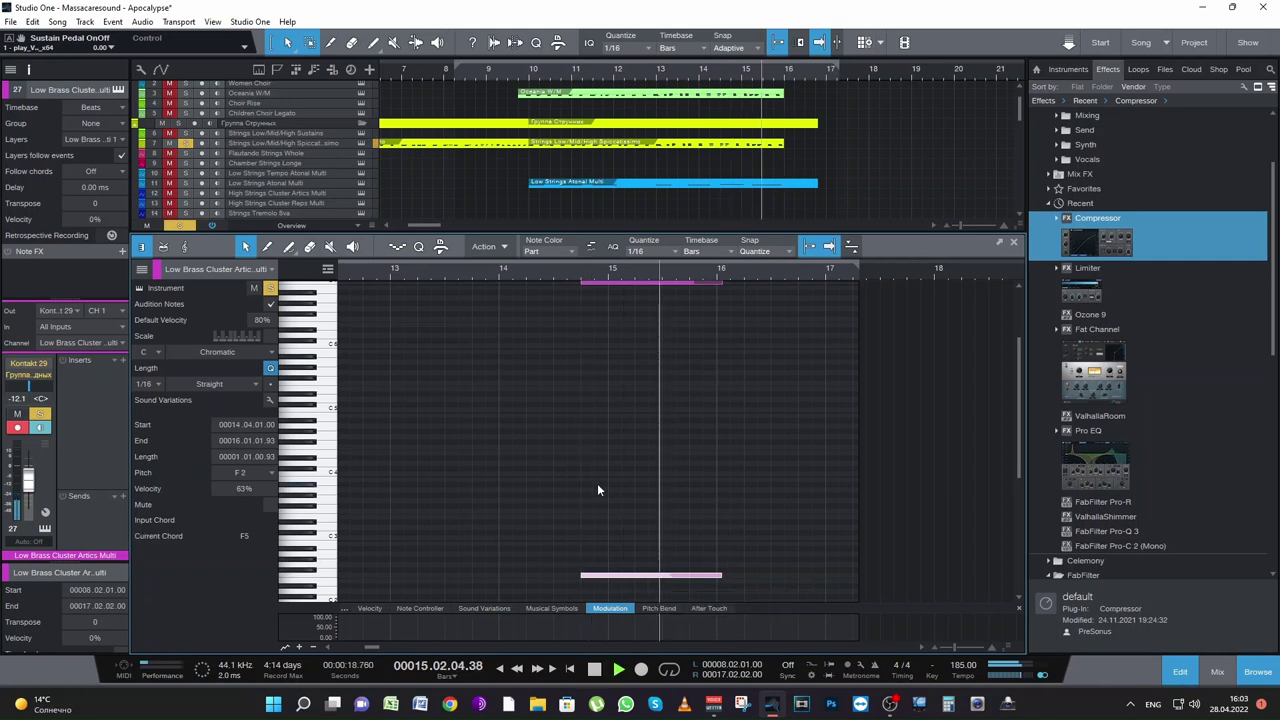
{"action": "key", "text": "space"}
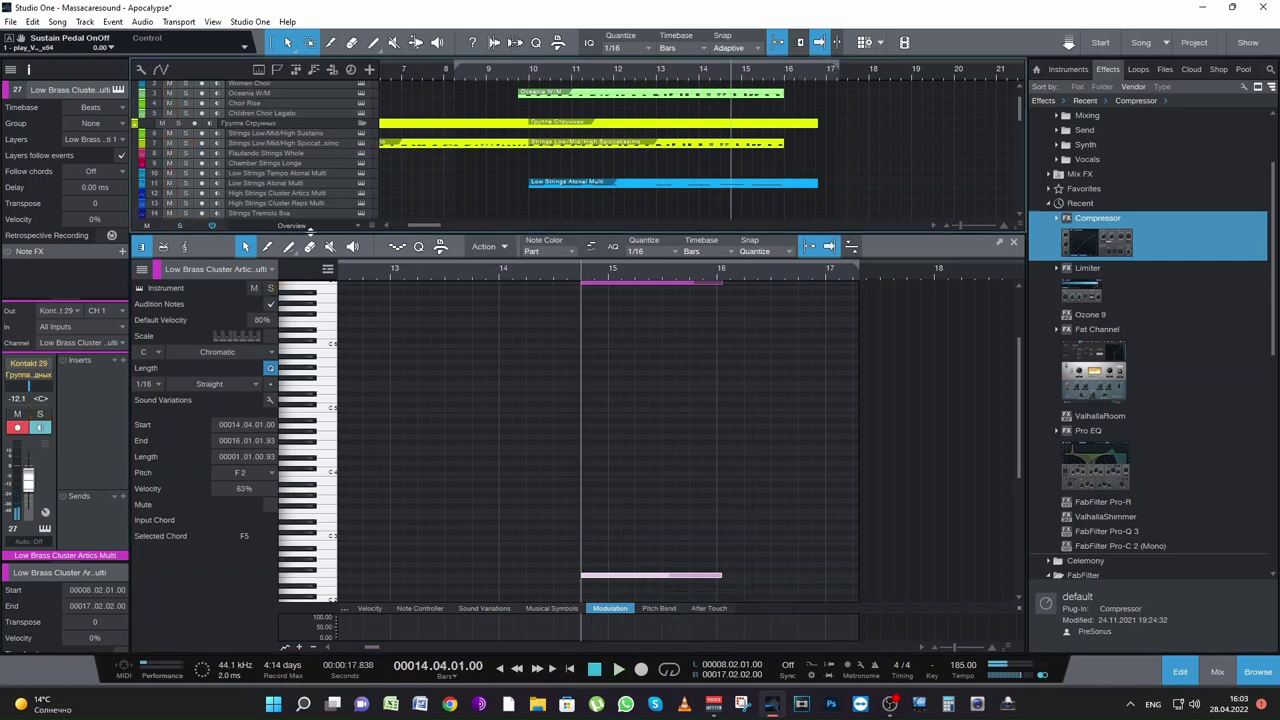
Step: Play the cluster from bar 14 beat 4 in the unsoloed mix, close the note editor and save the song
{"action": "key", "text": "space"}
{"action": "left_click", "coordinate": [1013, 243]}
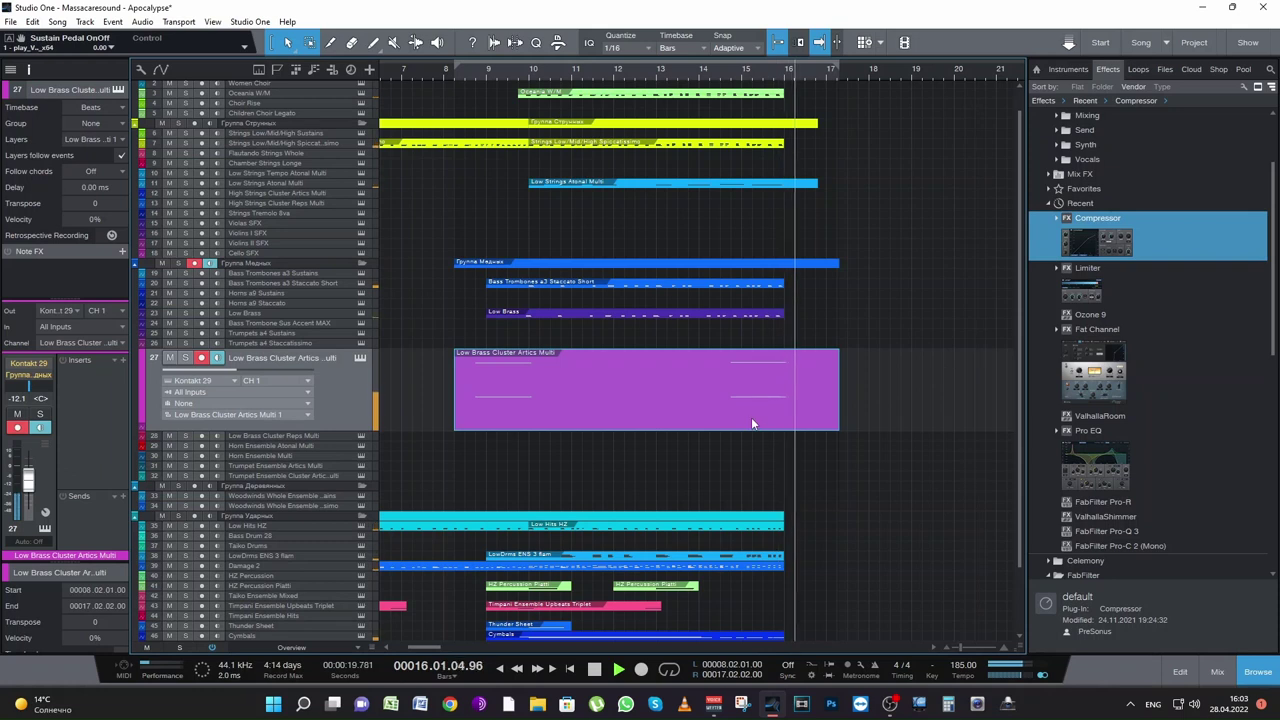
{"action": "key", "text": "space"}
{"action": "key", "text": "ctrl+s"}
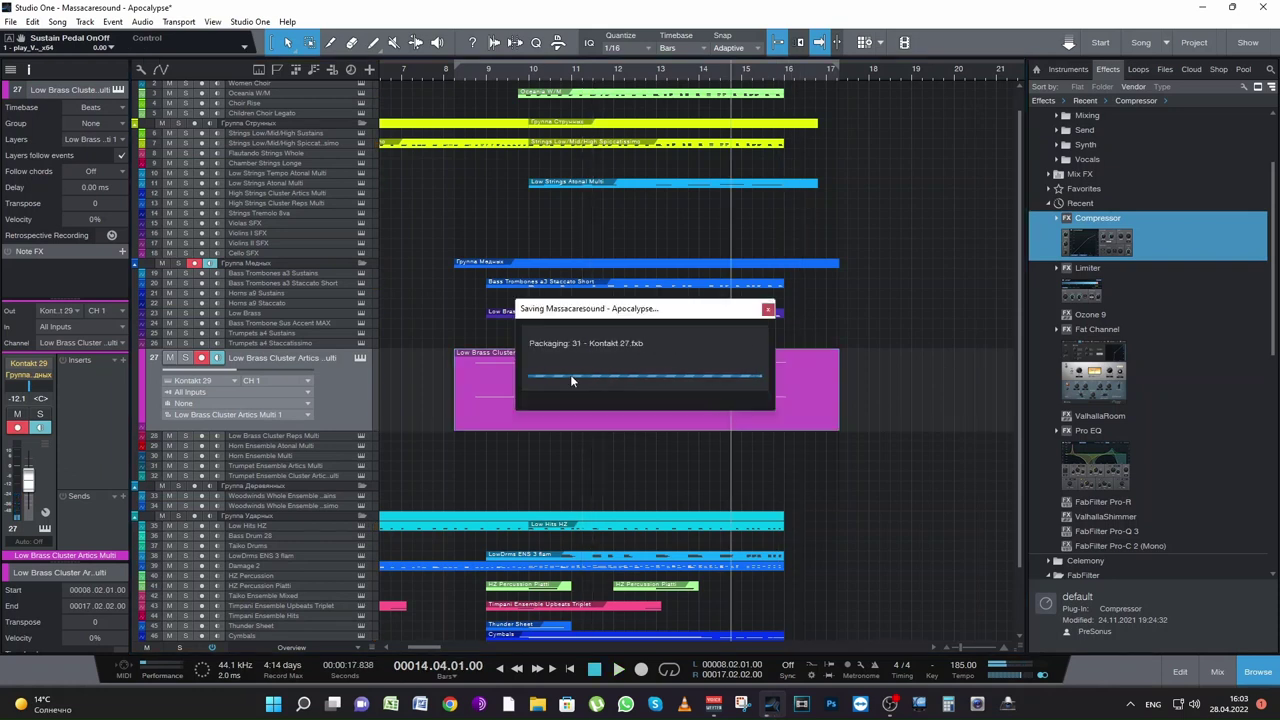
Step: Open the Full Orchestra Multi instrument, audition its Upbeats Single and Upbeats Triple articulations, and select Ricochet
{"action": "scroll", "coordinate": [676, 465], "scroll_direction": "down", "scroll_amount": 3}
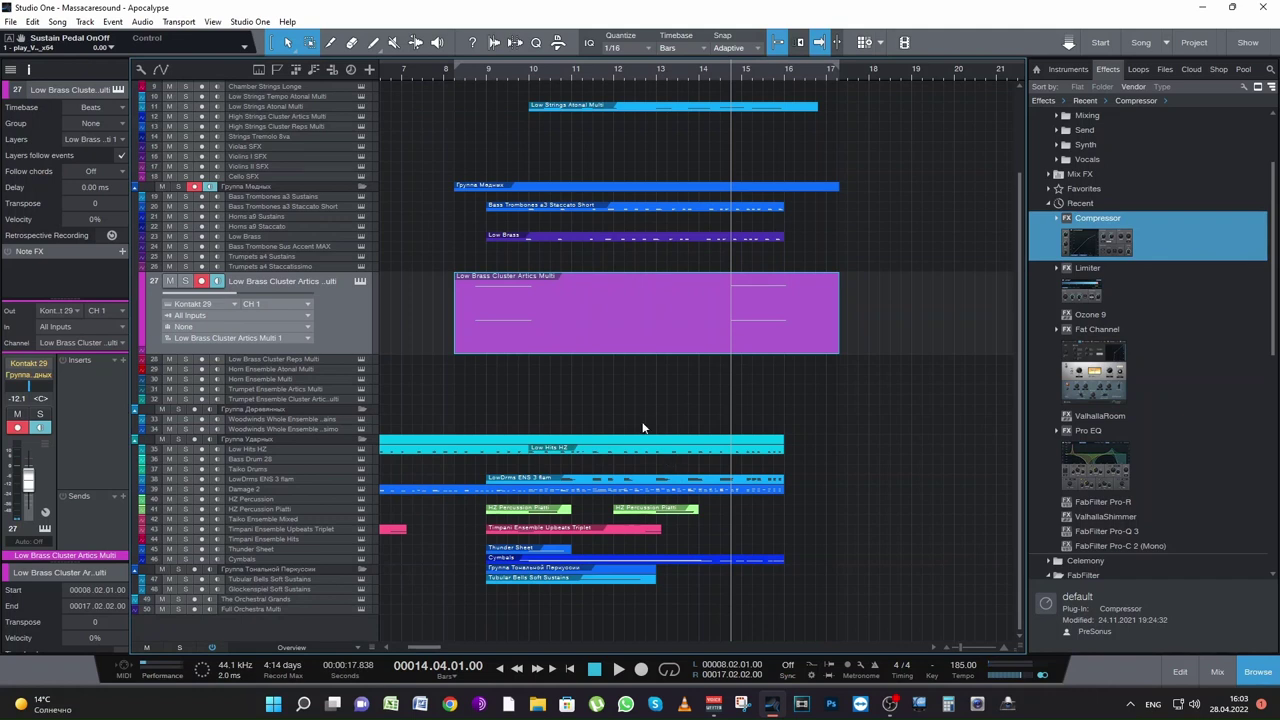
{"action": "left_click", "coordinate": [475, 72]}
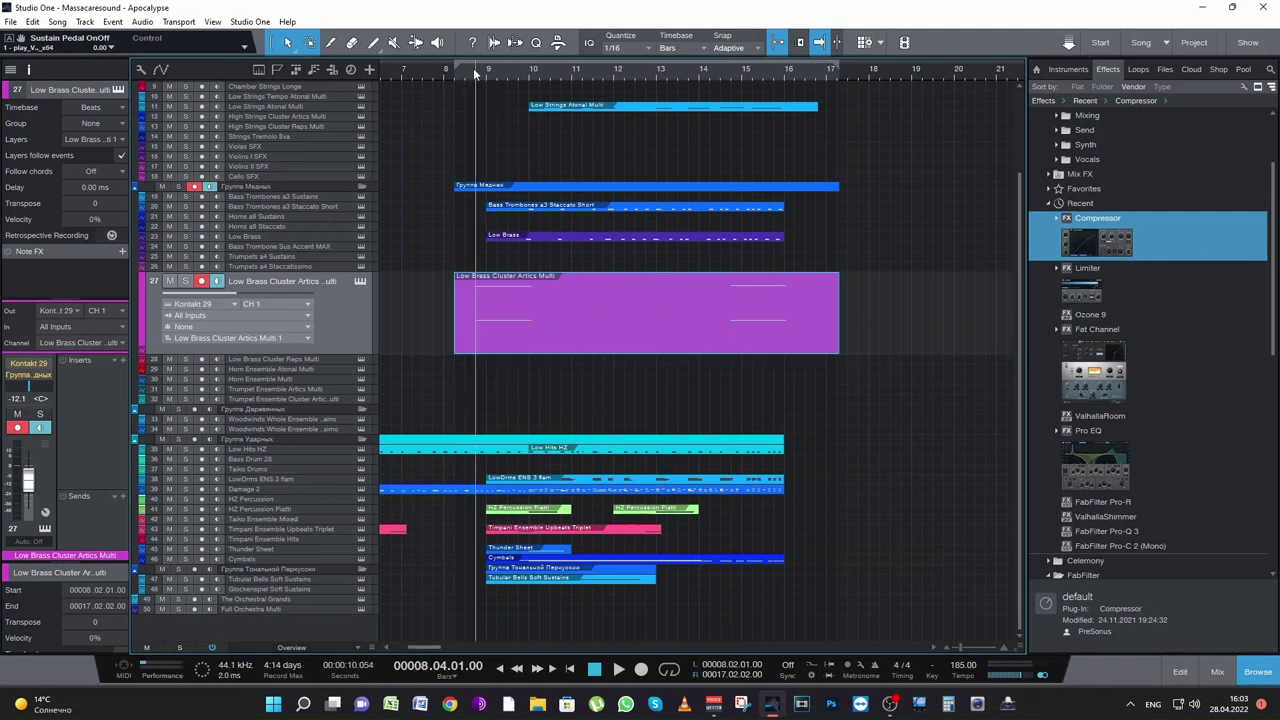
{"action": "left_click", "coordinate": [258, 609]}
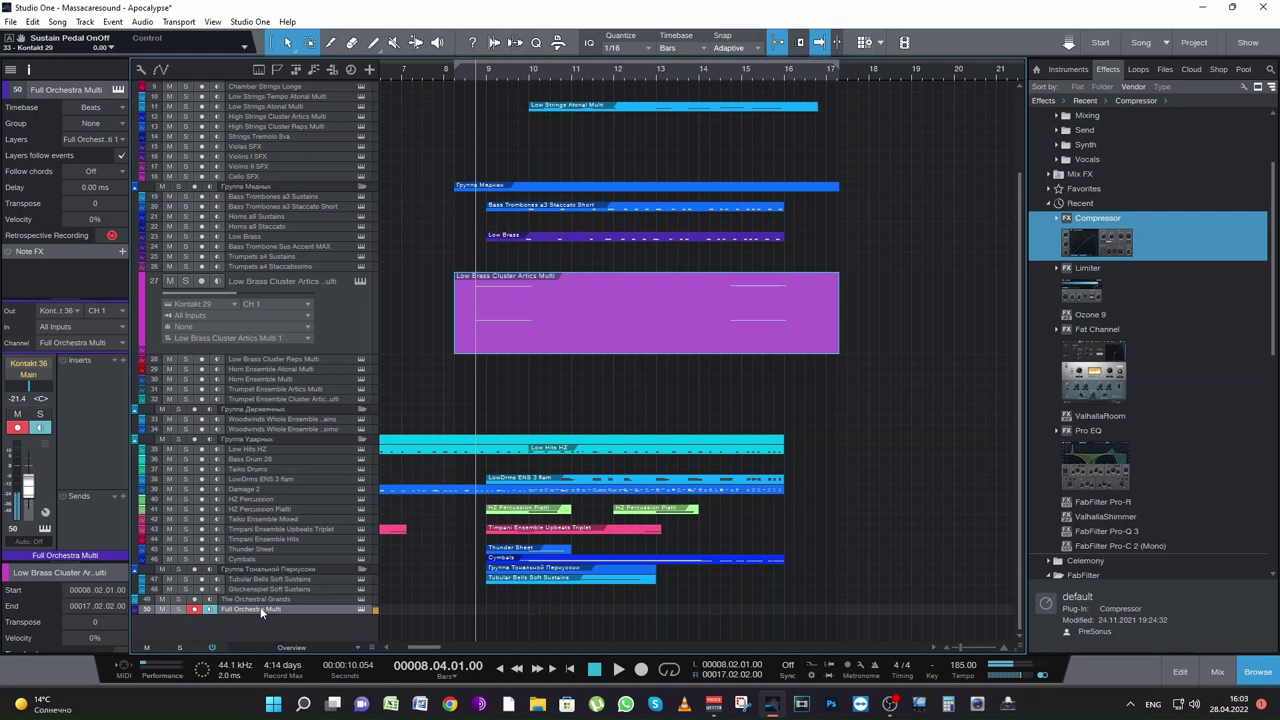
{"action": "left_click", "coordinate": [362, 610]}
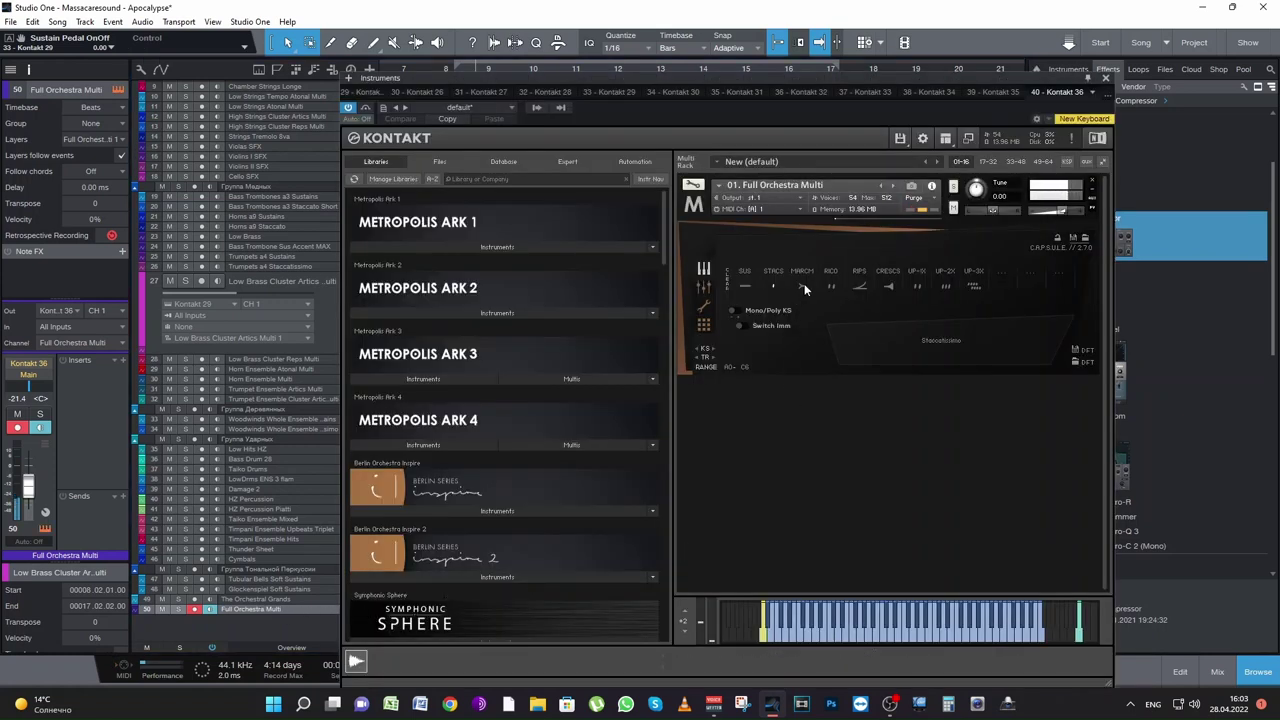
{"action": "left_click", "coordinate": [836, 288]}
{"action": "left_click", "coordinate": [917, 287]}
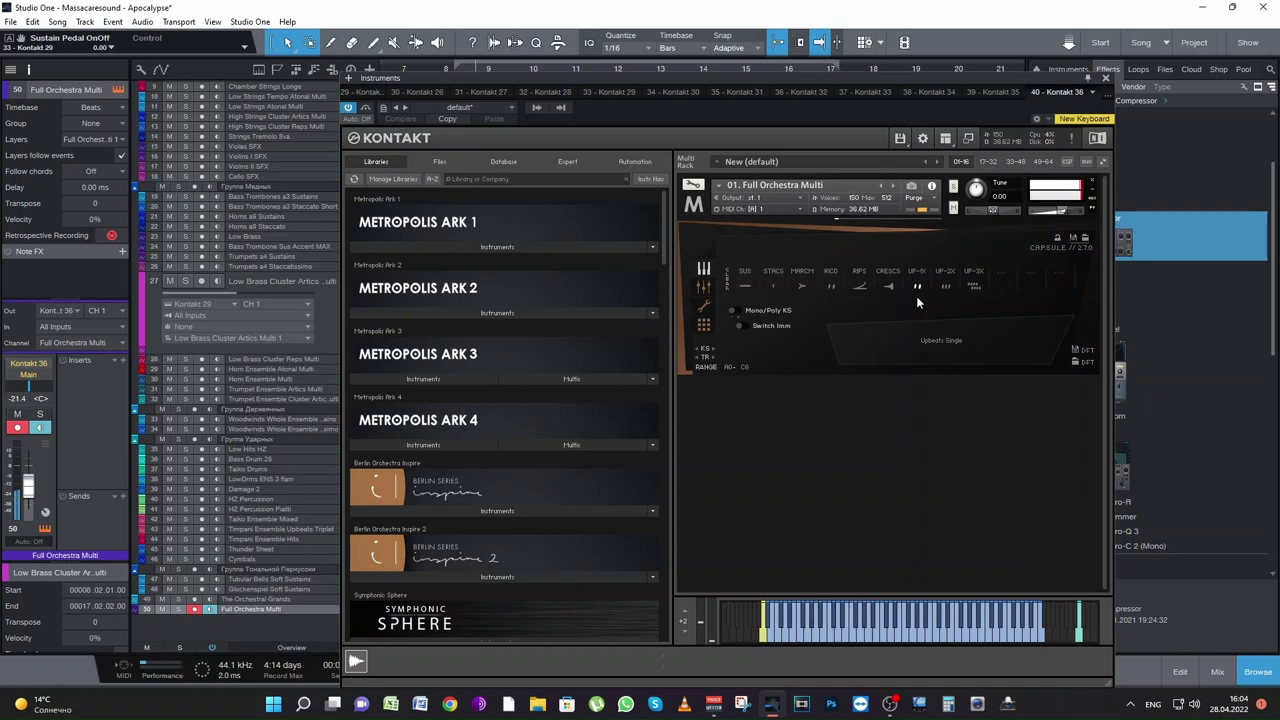
{"action": "left_click", "coordinate": [974, 288]}
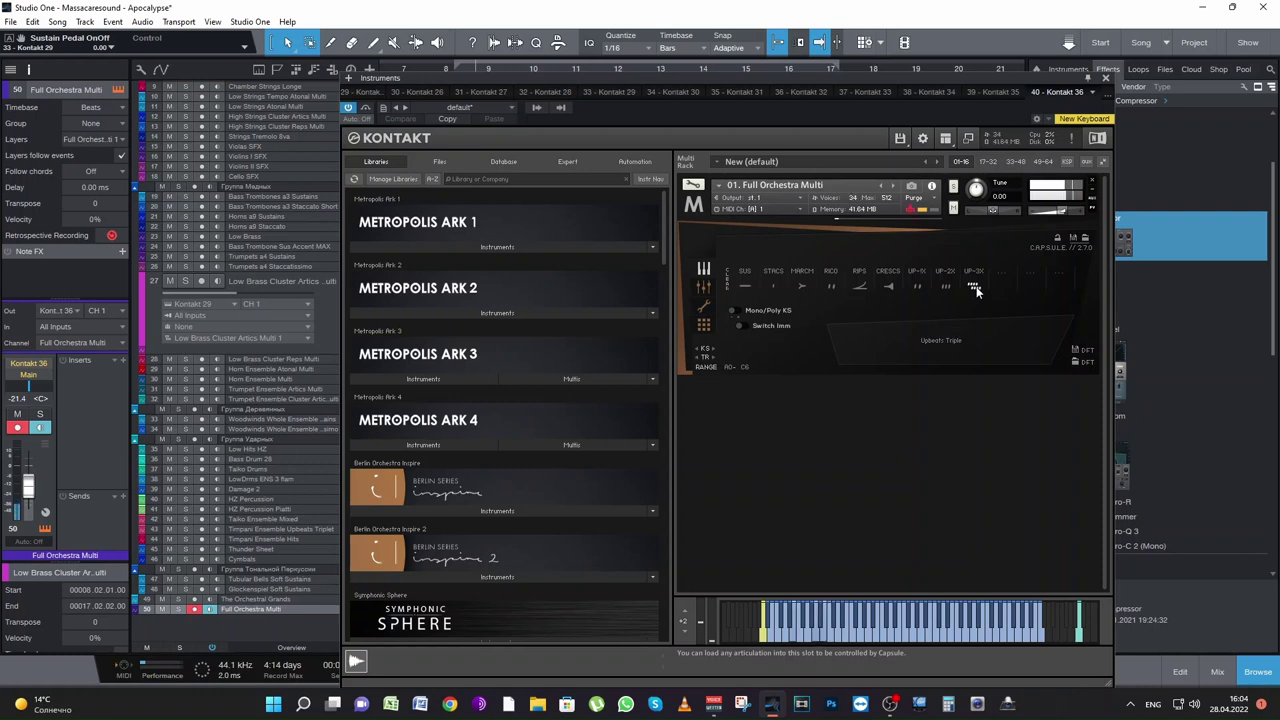
{"action": "left_click", "coordinate": [833, 288]}
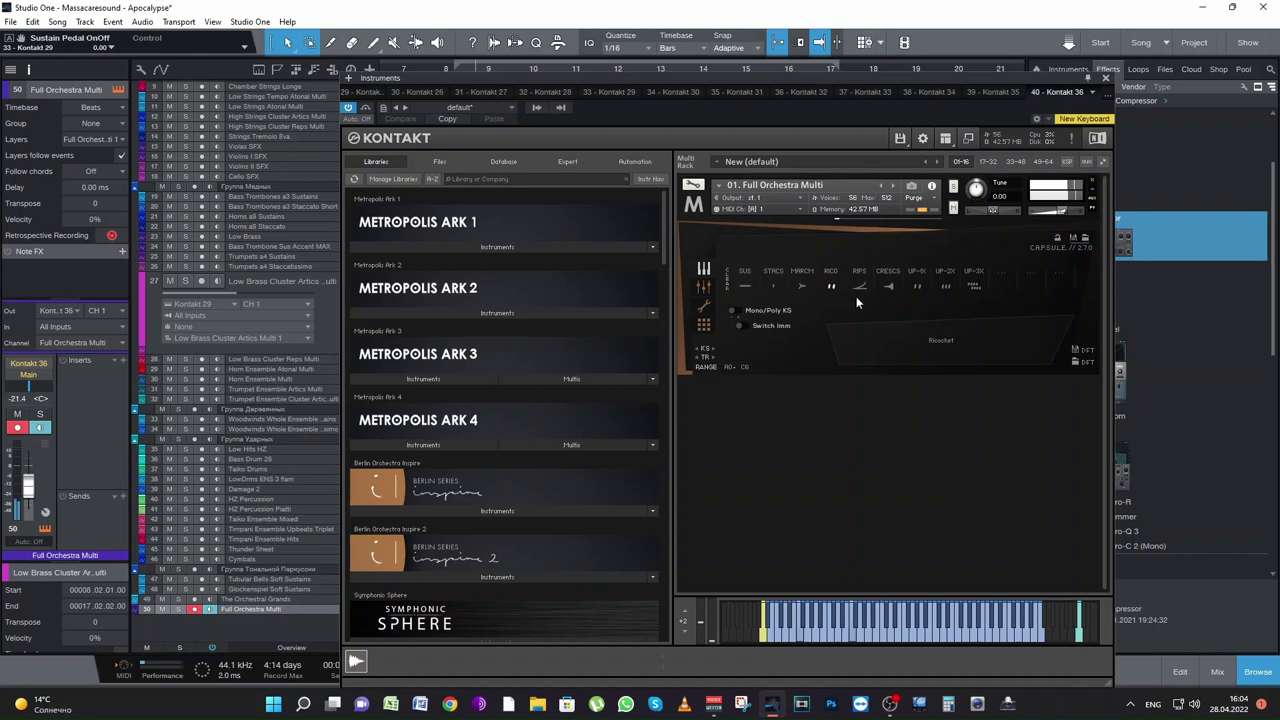
{"action": "left_click", "coordinate": [1105, 79]}
Step: Copy the Low Brass event to the Full Orchestra Multi track, starting at bar 9
{"action": "scroll", "coordinate": [636, 402], "scroll_direction": "up", "scroll_amount": 3}
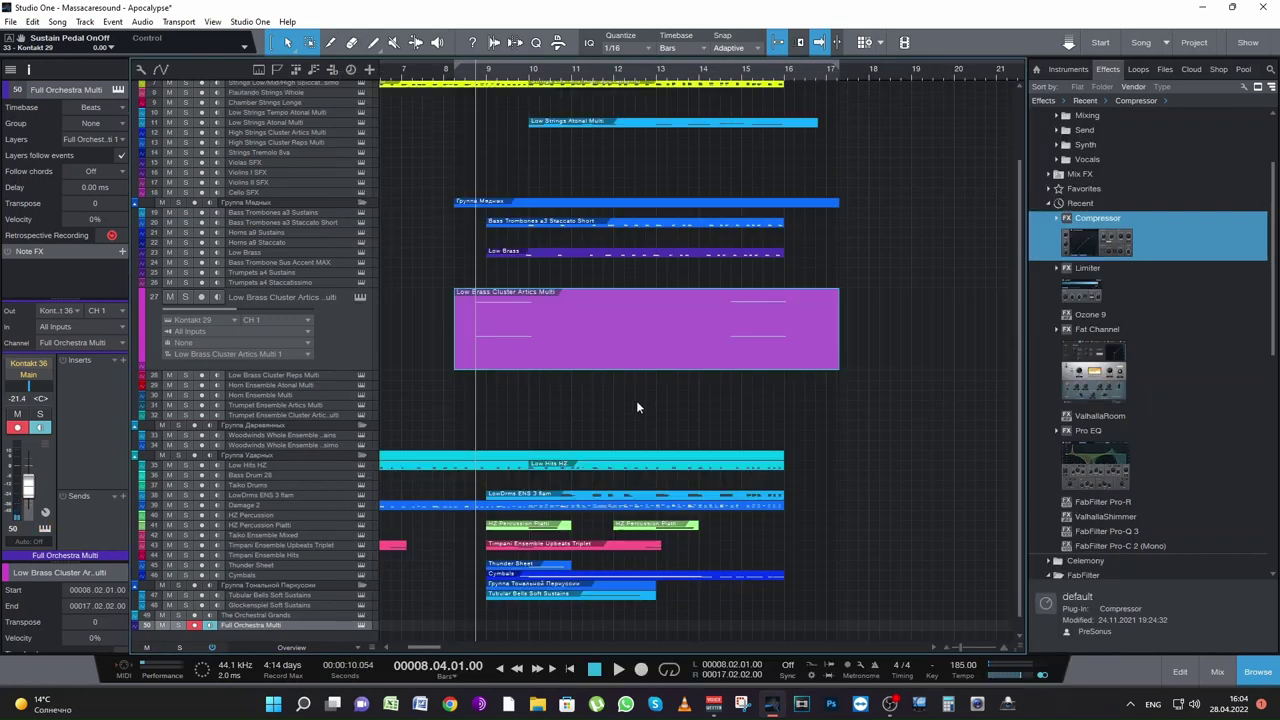
{"action": "left_click", "coordinate": [534, 333]}
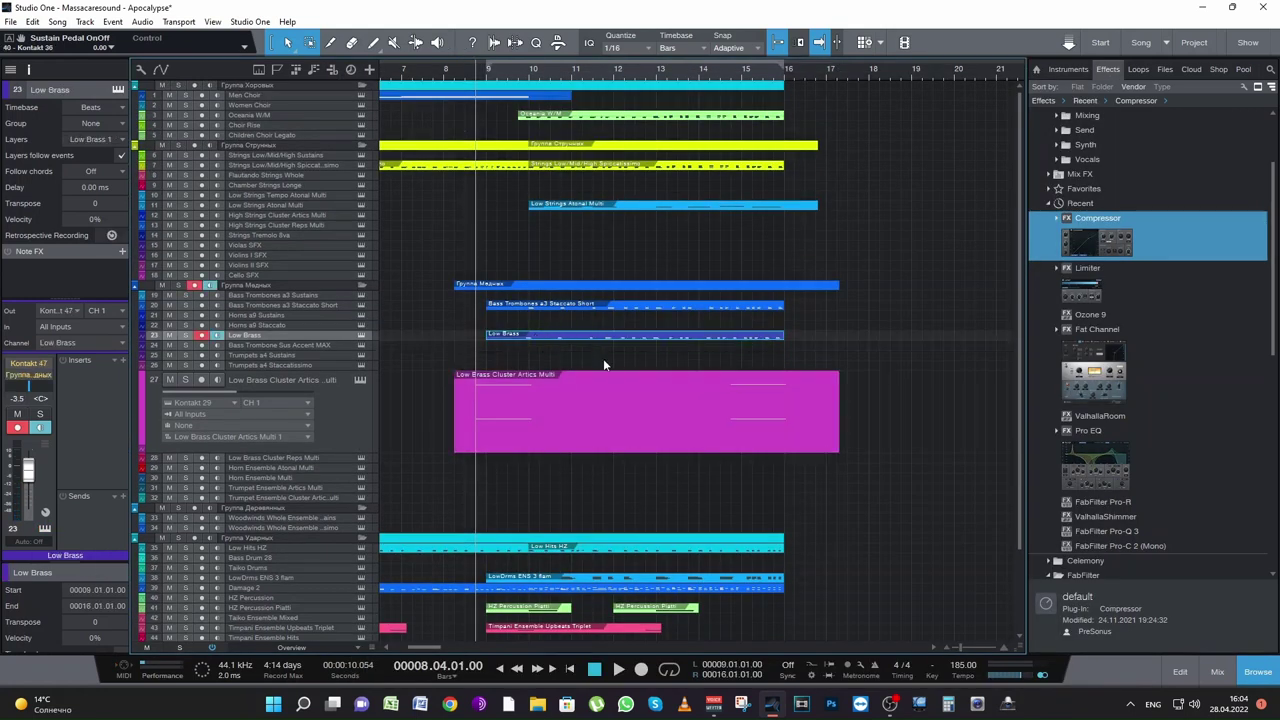
{"action": "scroll", "coordinate": [533, 553], "scroll_direction": "down", "scroll_amount": 3}
{"action": "left_click", "coordinate": [276, 610]}
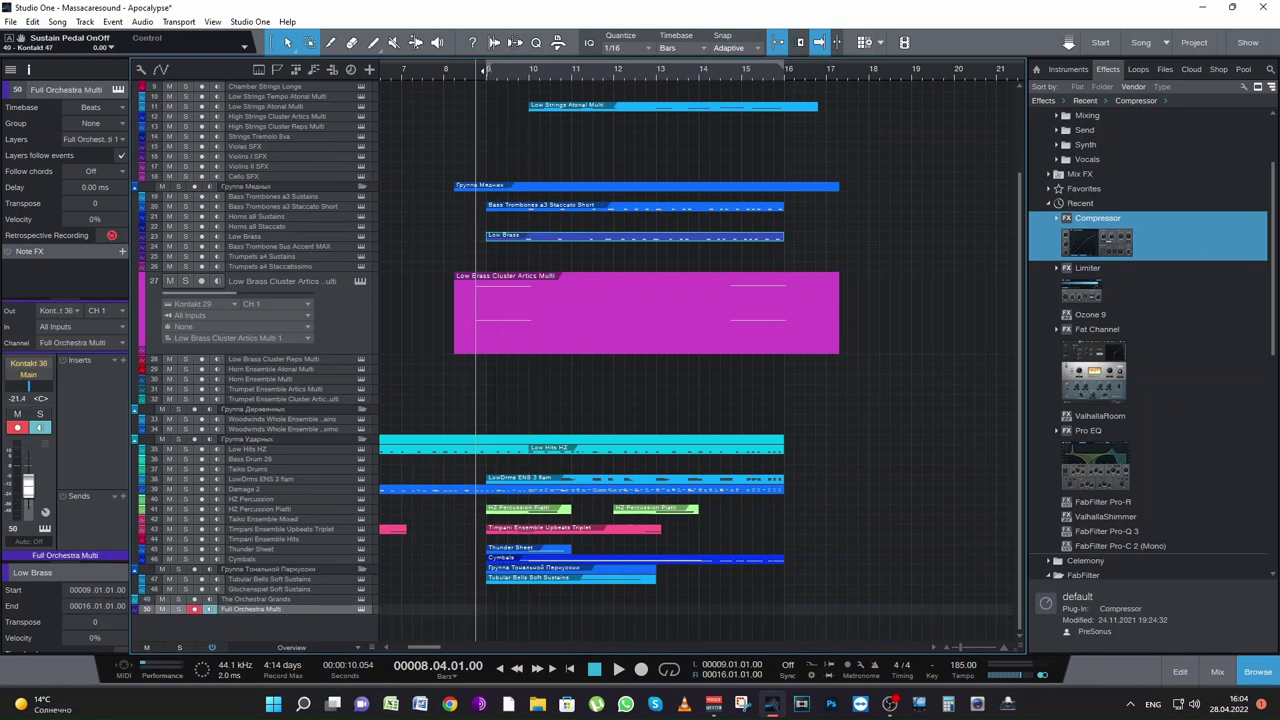
{"action": "left_click_drag", "start_coordinate": [494, 237], "coordinate": [494, 620]}
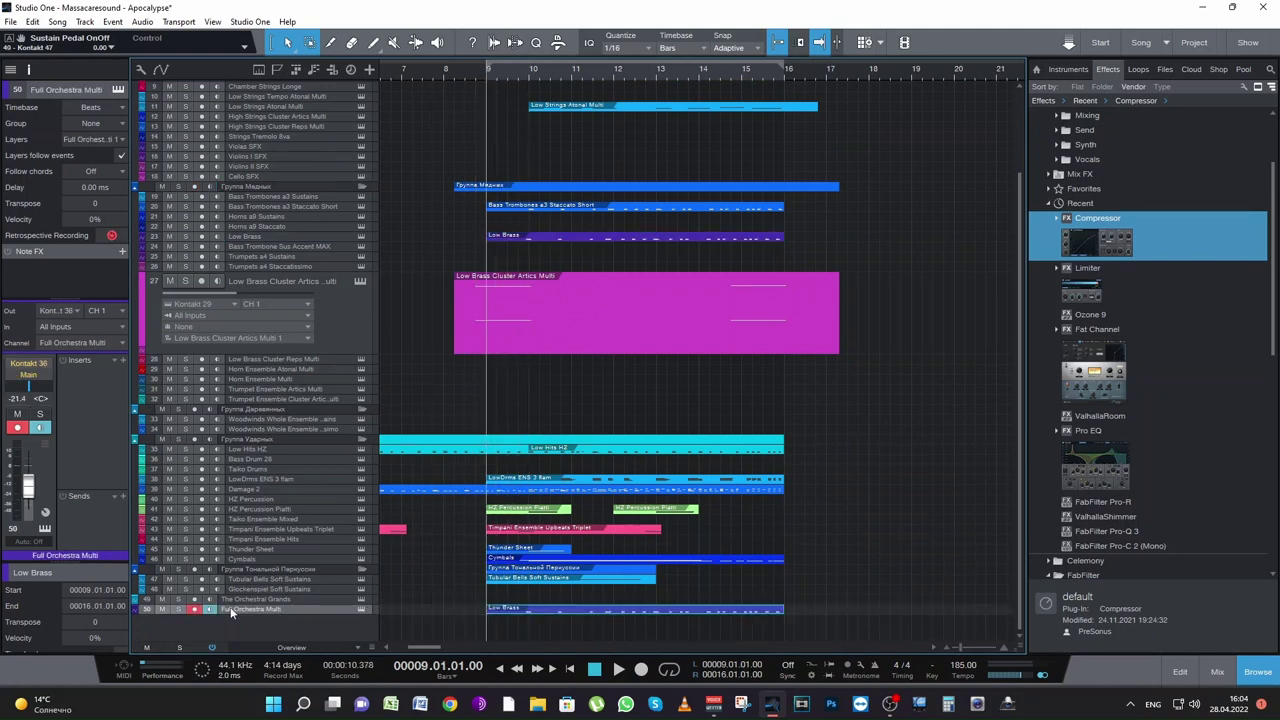
Step: Solo the Full Orchestra Multi track, open its copied event for note editing and play it from just before bar 10
{"action": "left_click", "coordinate": [180, 610]}
{"action": "double_click", "coordinate": [552, 608]}
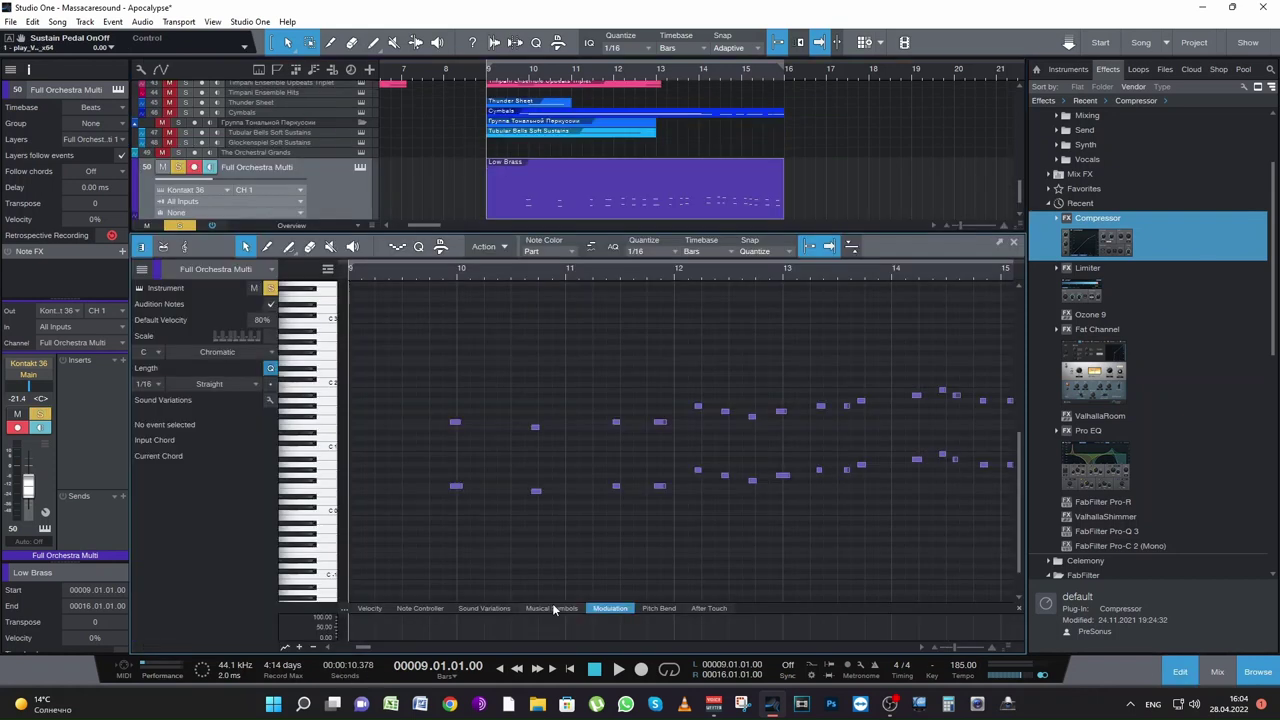
{"action": "left_click", "coordinate": [444, 280]}
{"action": "key", "text": "space"}
{"action": "key", "text": "space"}
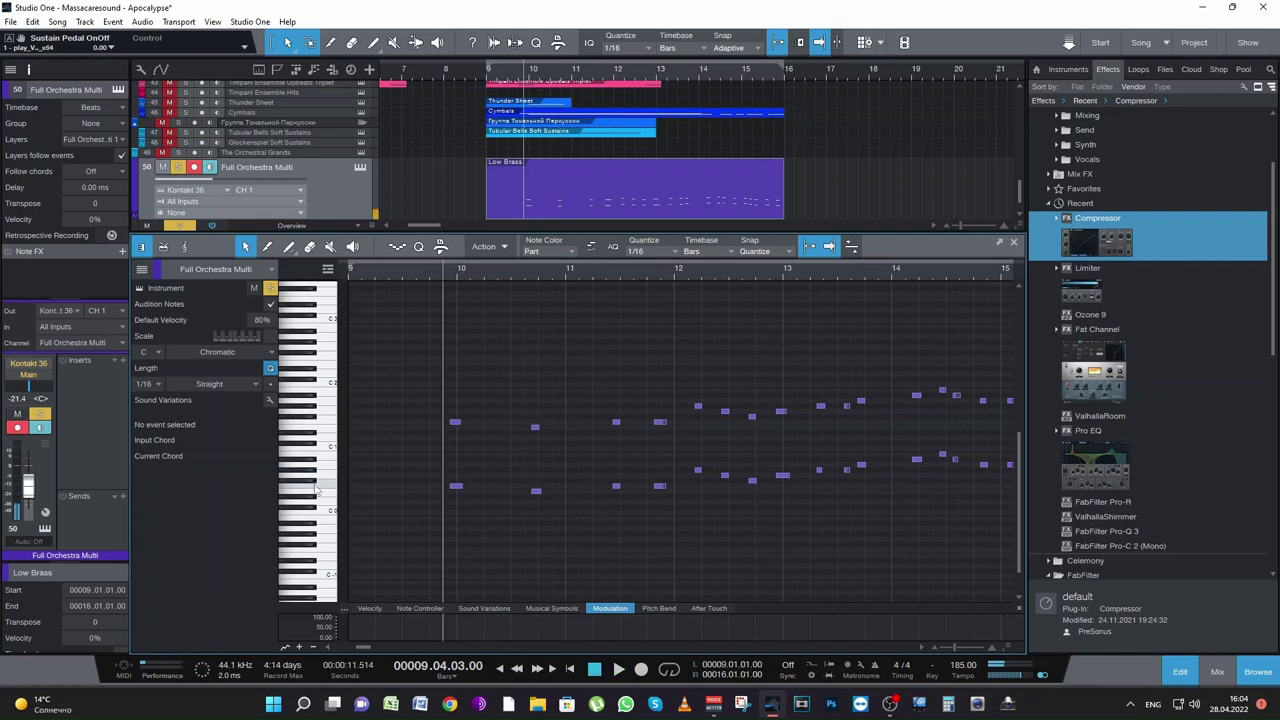
Step: Transpose all notes of the Full Orchestra Multi event up an octave and play the result
{"action": "left_click", "coordinate": [951, 646]}
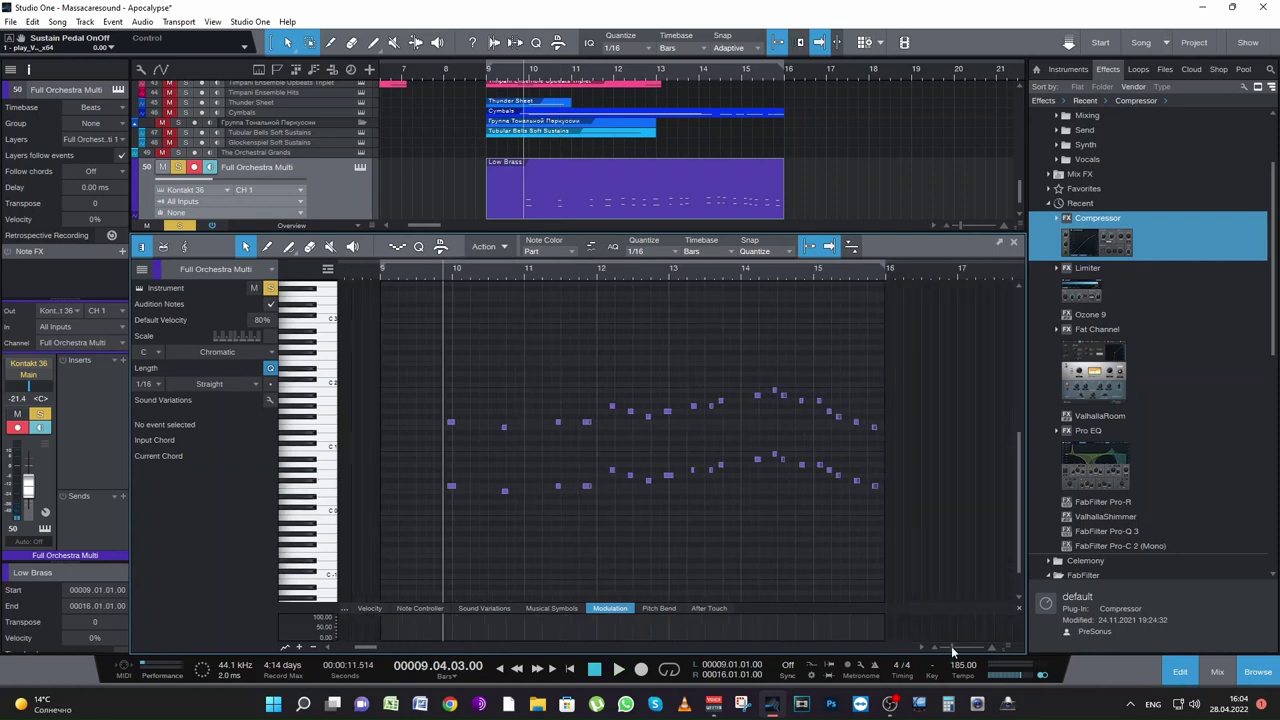
{"action": "left_click_drag", "start_coordinate": [453, 505], "coordinate": [896, 365]}
{"action": "key", "text": "shift+Up"}
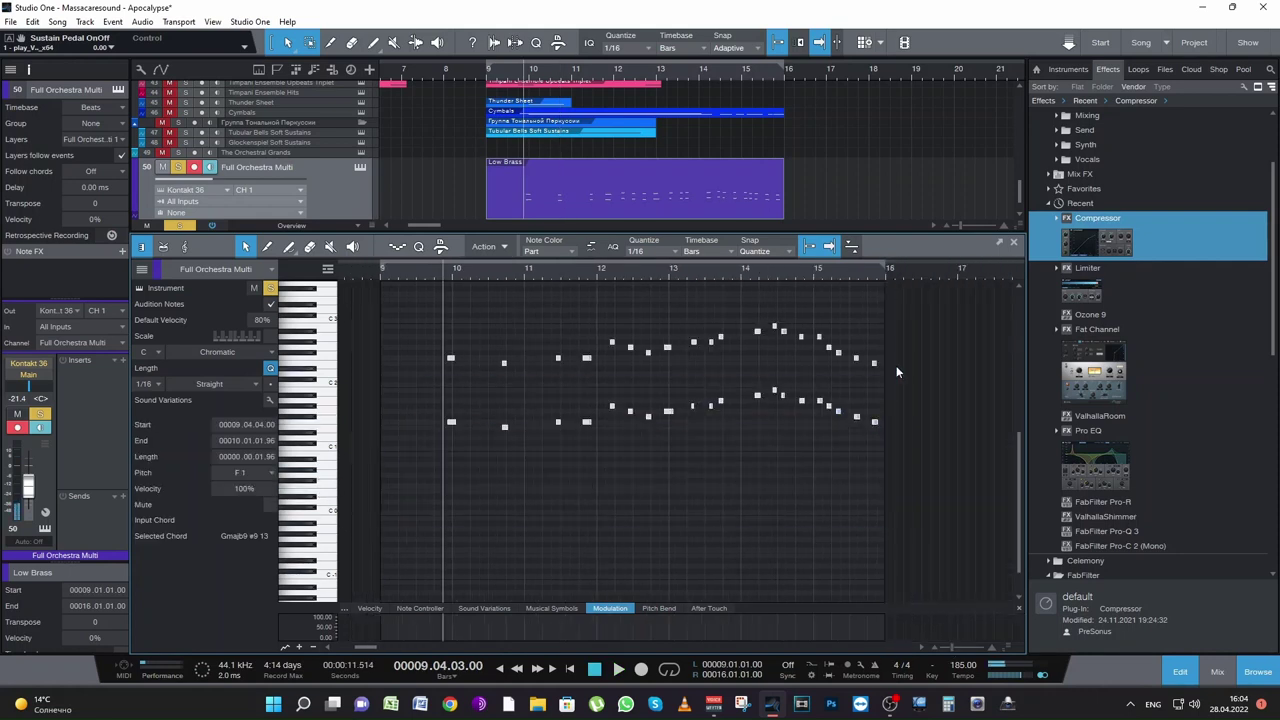
{"action": "key", "text": "space"}
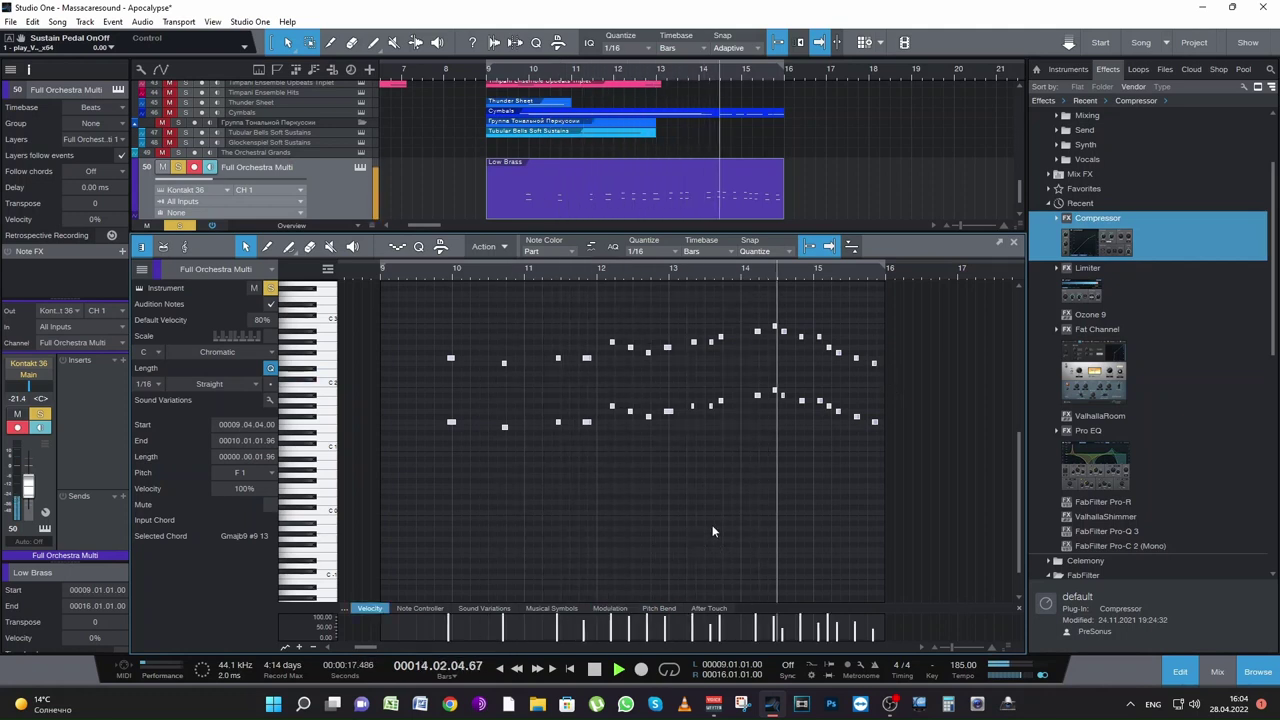
Step: Unsolo the Full Orchestra Multi track, raise its volume to -12.2 dB during playback of the whole mix, and save the song
{"action": "left_click", "coordinate": [1015, 245]}
{"action": "left_click", "coordinate": [178, 566]}
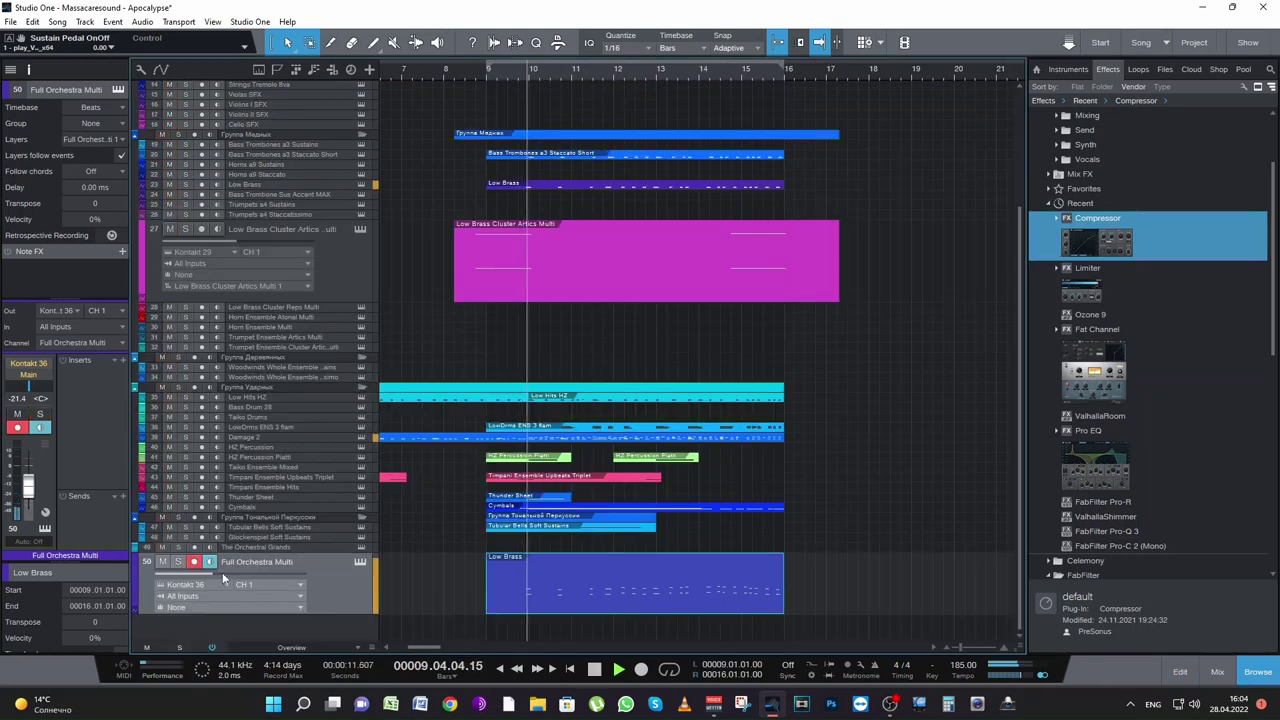
{"action": "left_click_drag", "start_coordinate": [214, 574], "coordinate": [240, 575]}
{"action": "key", "text": "space"}
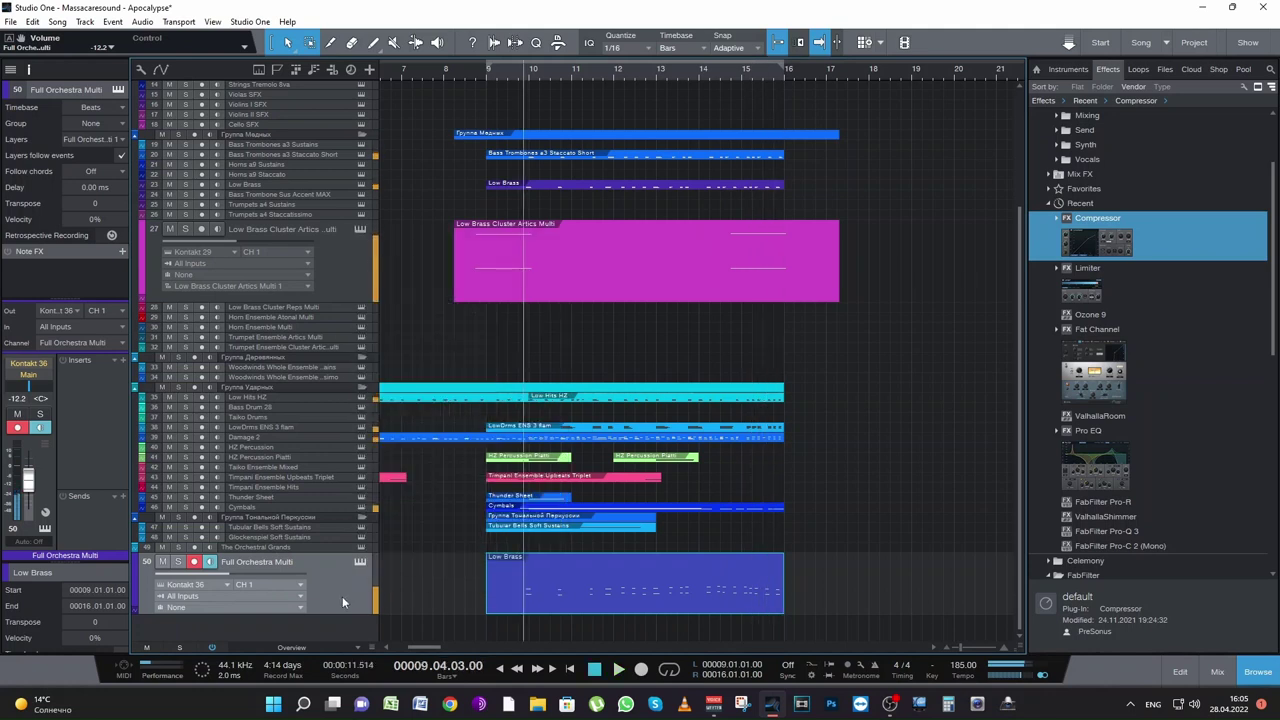
{"action": "key", "text": "ctrl+s"}
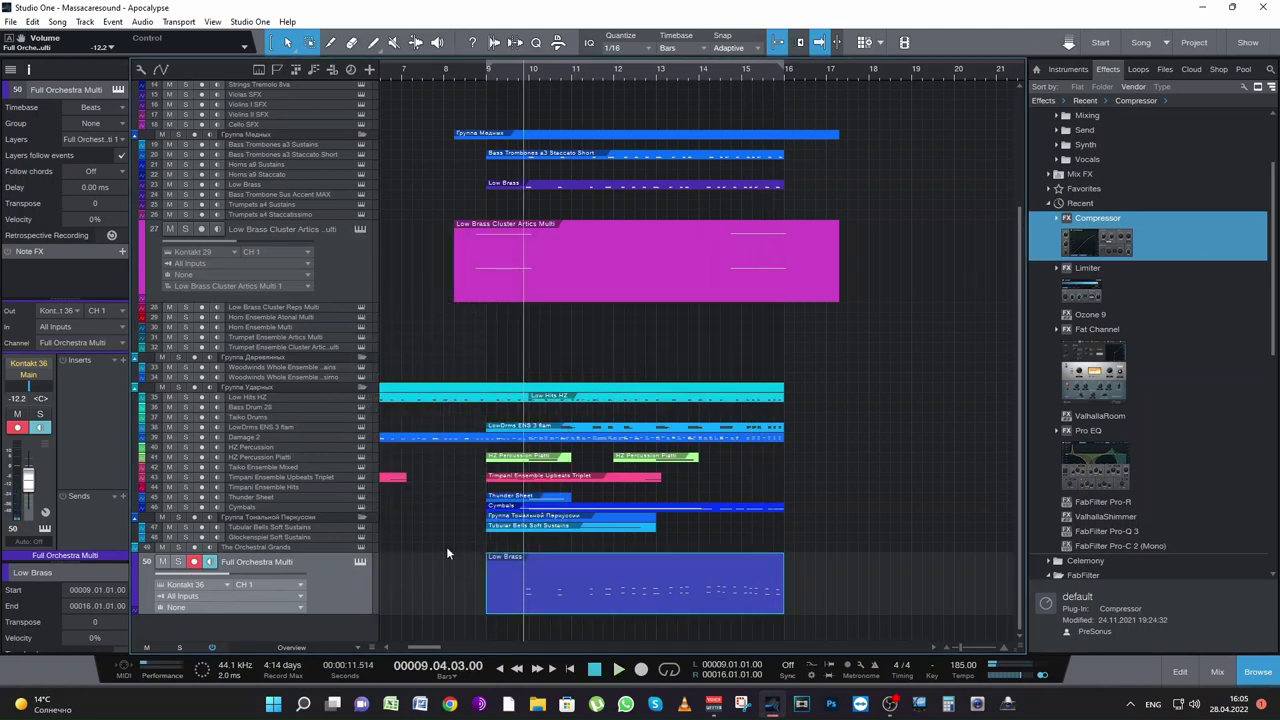
Step: Enlarge the Tubular Bells Soft Sustains track, lower its volume to -14.5 dB and listen to the mix
{"action": "left_click_drag", "start_coordinate": [298, 532], "coordinate": [300, 557]}
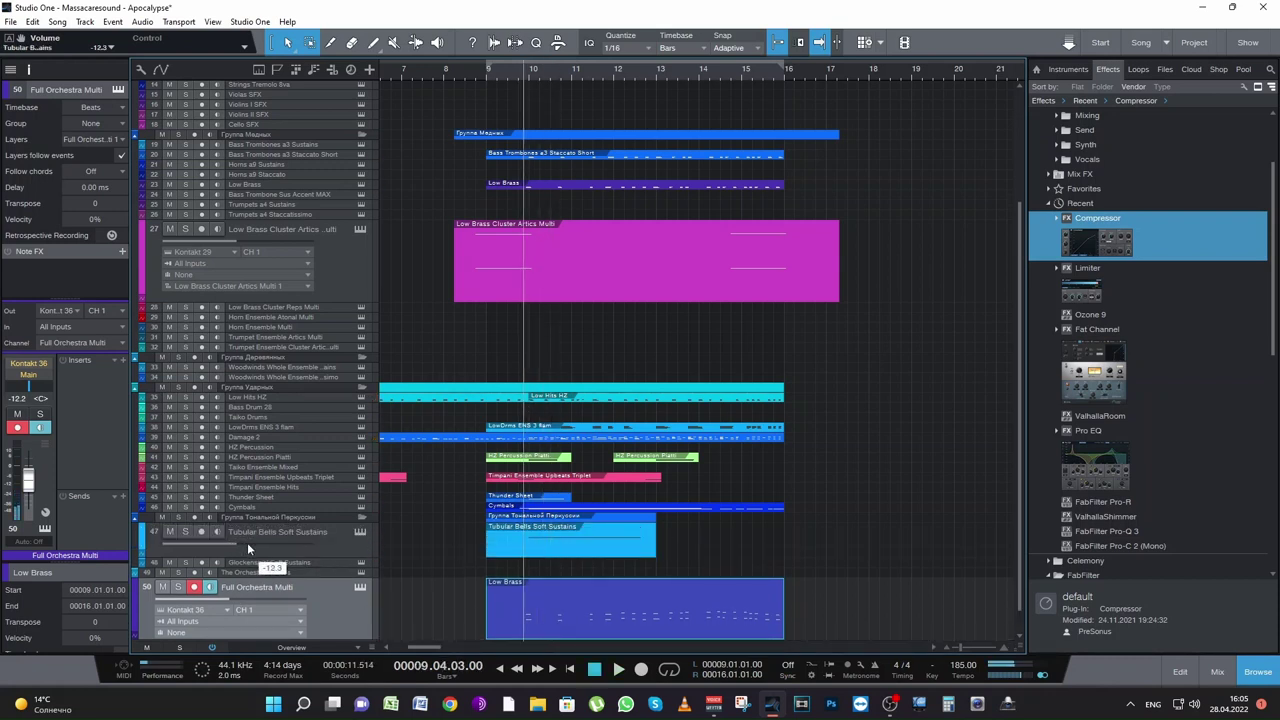
{"action": "left_click_drag", "start_coordinate": [248, 542], "coordinate": [240, 542]}
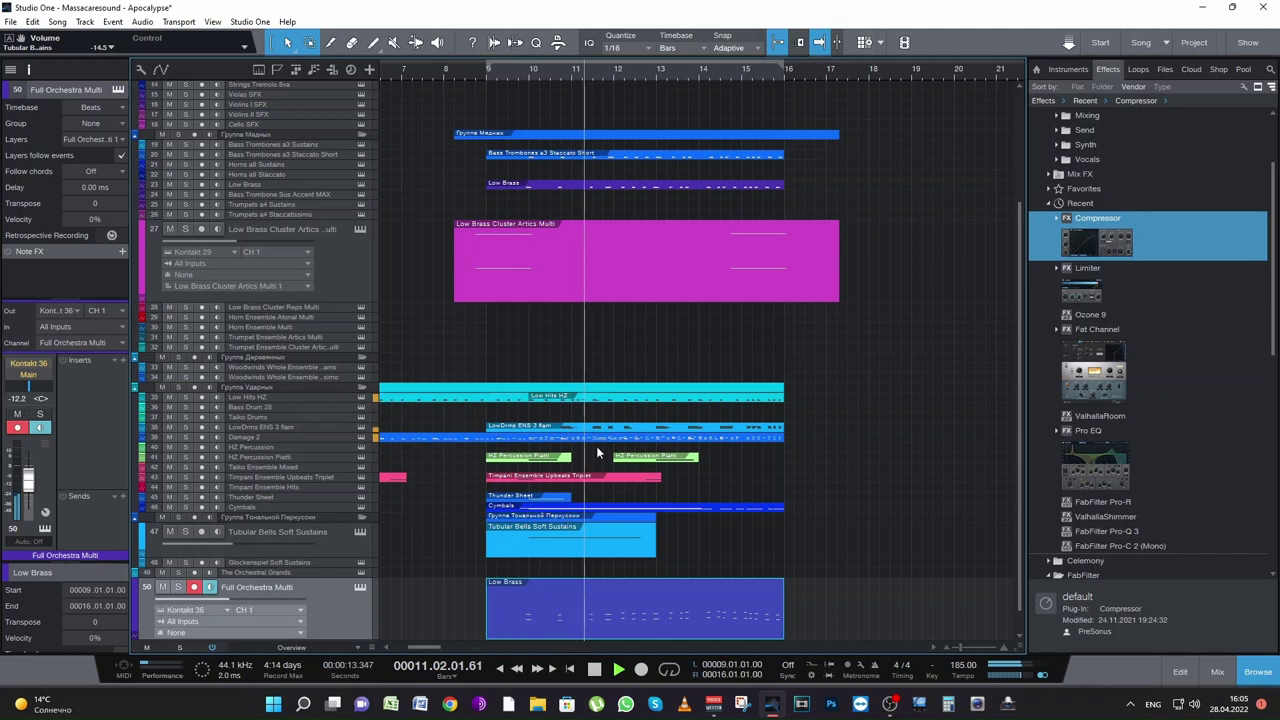
{"action": "scroll", "coordinate": [597, 453], "scroll_direction": "up", "scroll_amount": 5}
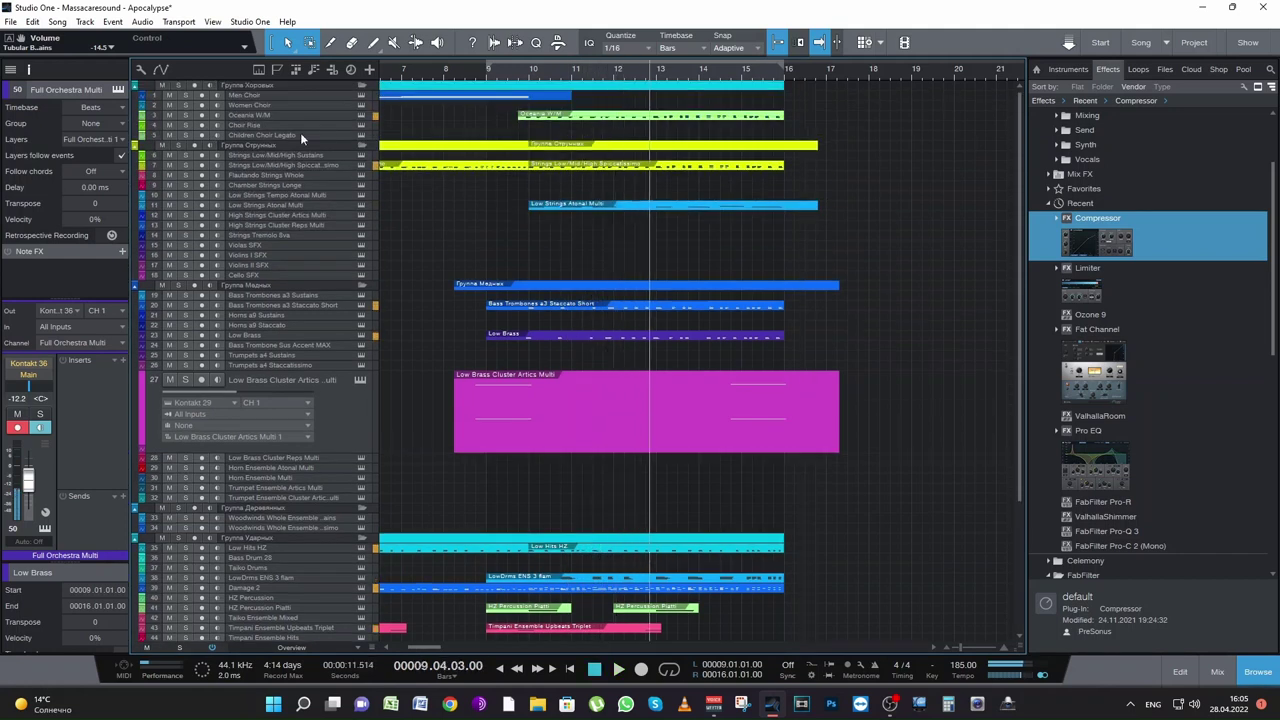
{"action": "key", "text": "space"}
Step: Enlarge the Women Choir track, save the song and show the timeline from bar 1
{"action": "left_click", "coordinate": [300, 108]}
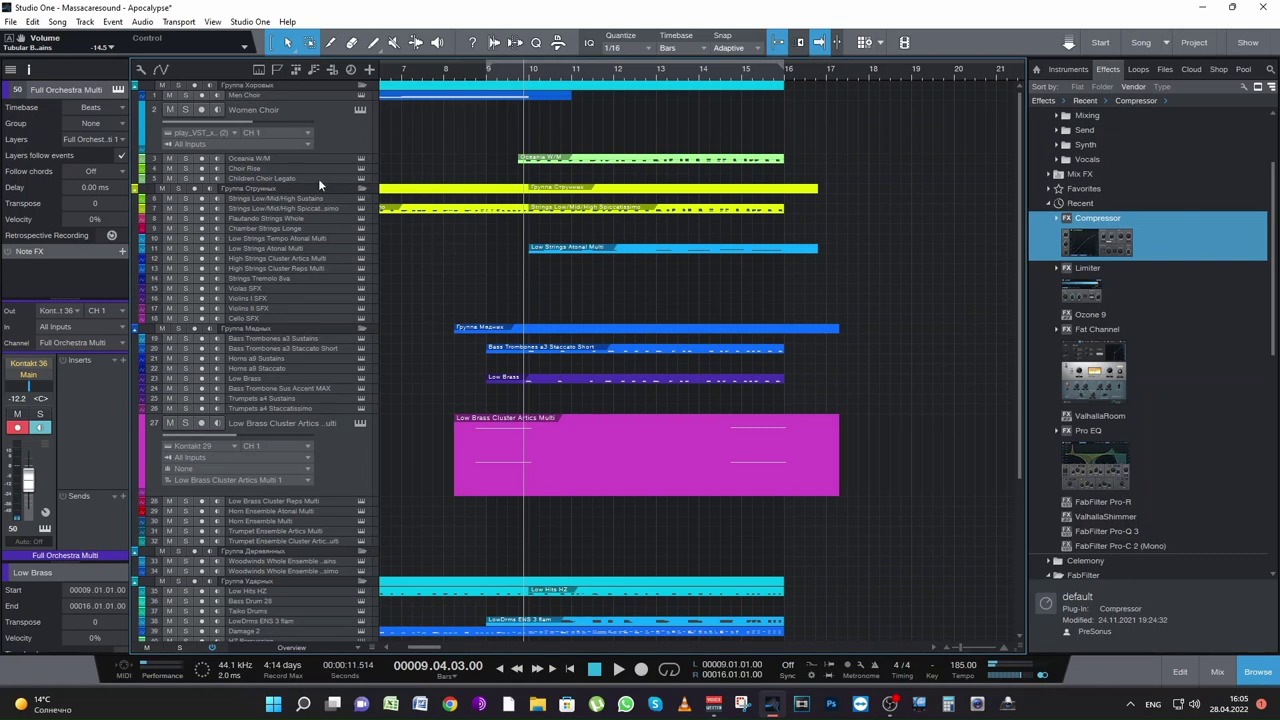
{"action": "scroll", "coordinate": [567, 284], "scroll_direction": "down", "scroll_amount": 2}
{"action": "key", "text": "ctrl+s"}
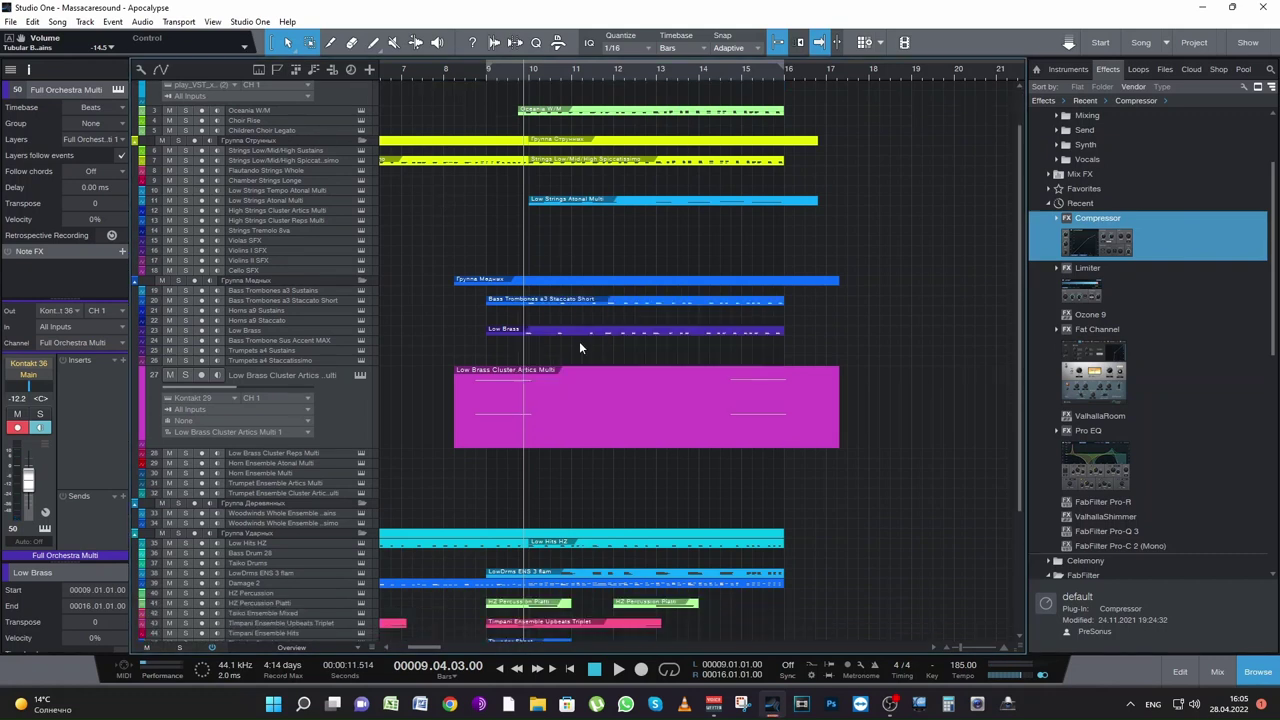
{"action": "left_click_drag", "start_coordinate": [434, 648], "coordinate": [421, 648]}
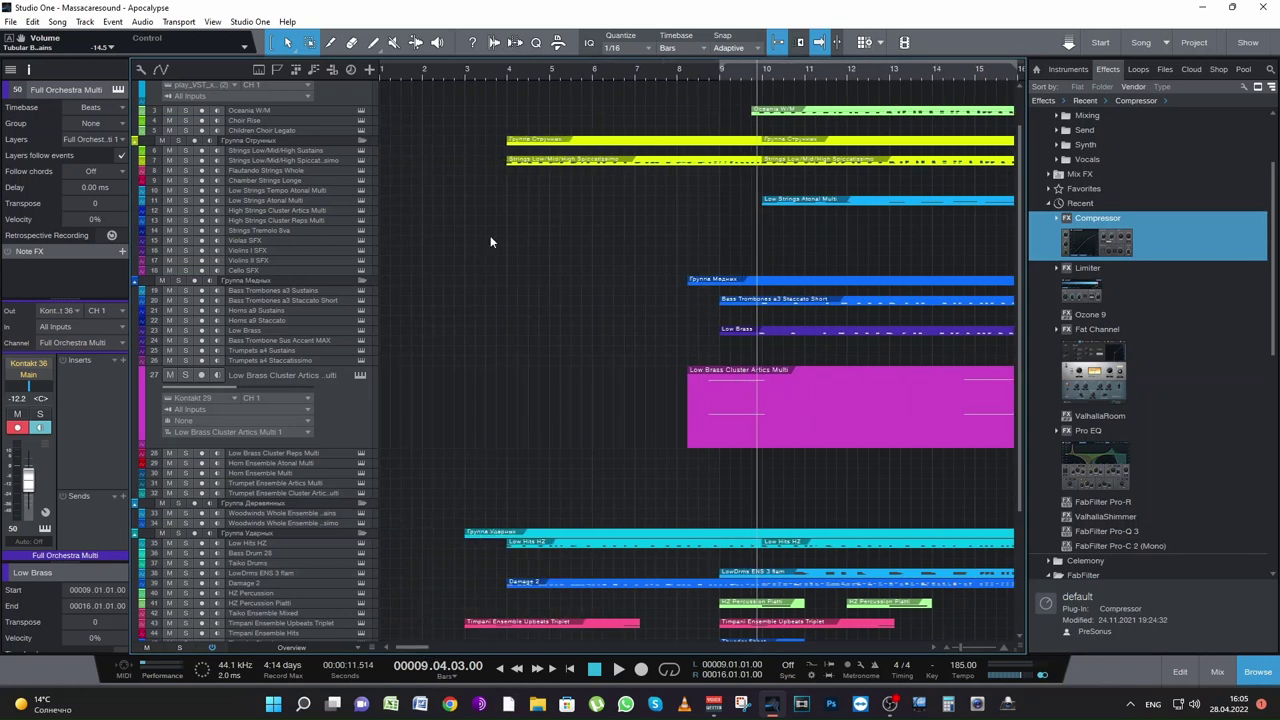
Step: Solo the Strings Low/Mid/High Spiccatissimo track and play it from bar 4
{"action": "left_click", "coordinate": [507, 88]}
{"action": "left_click", "coordinate": [185, 160]}
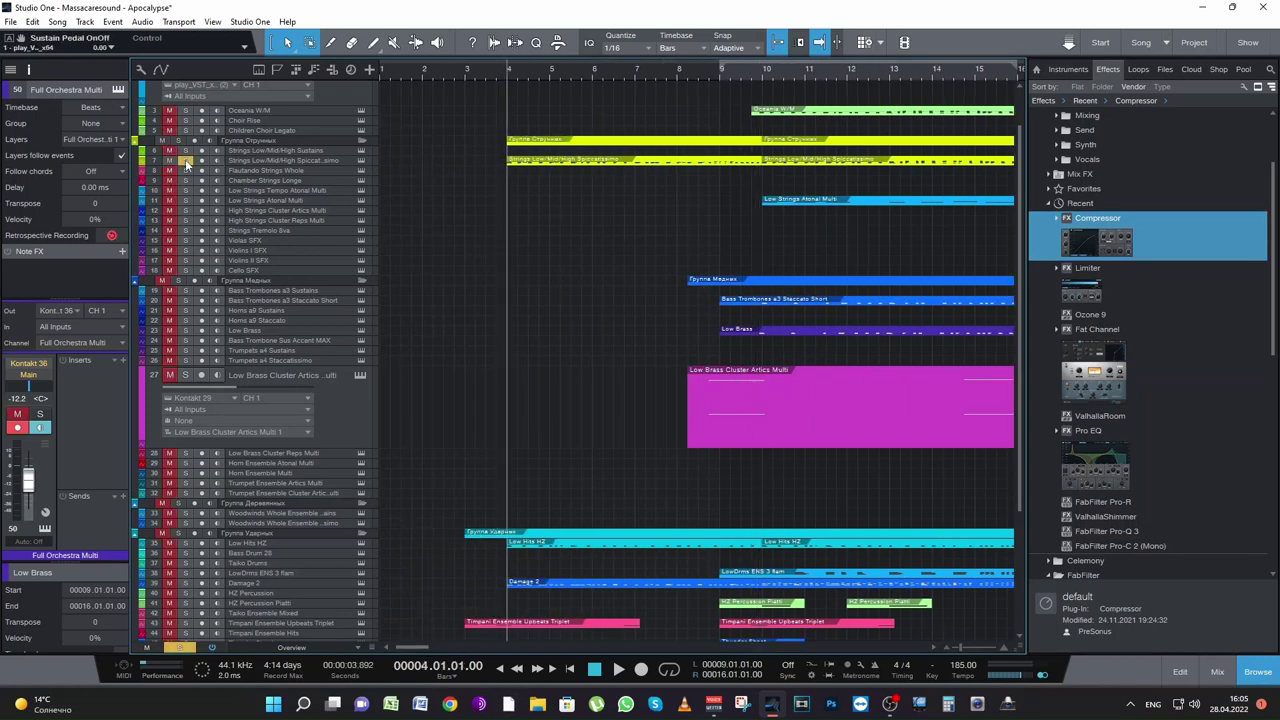
{"action": "key", "text": "space"}
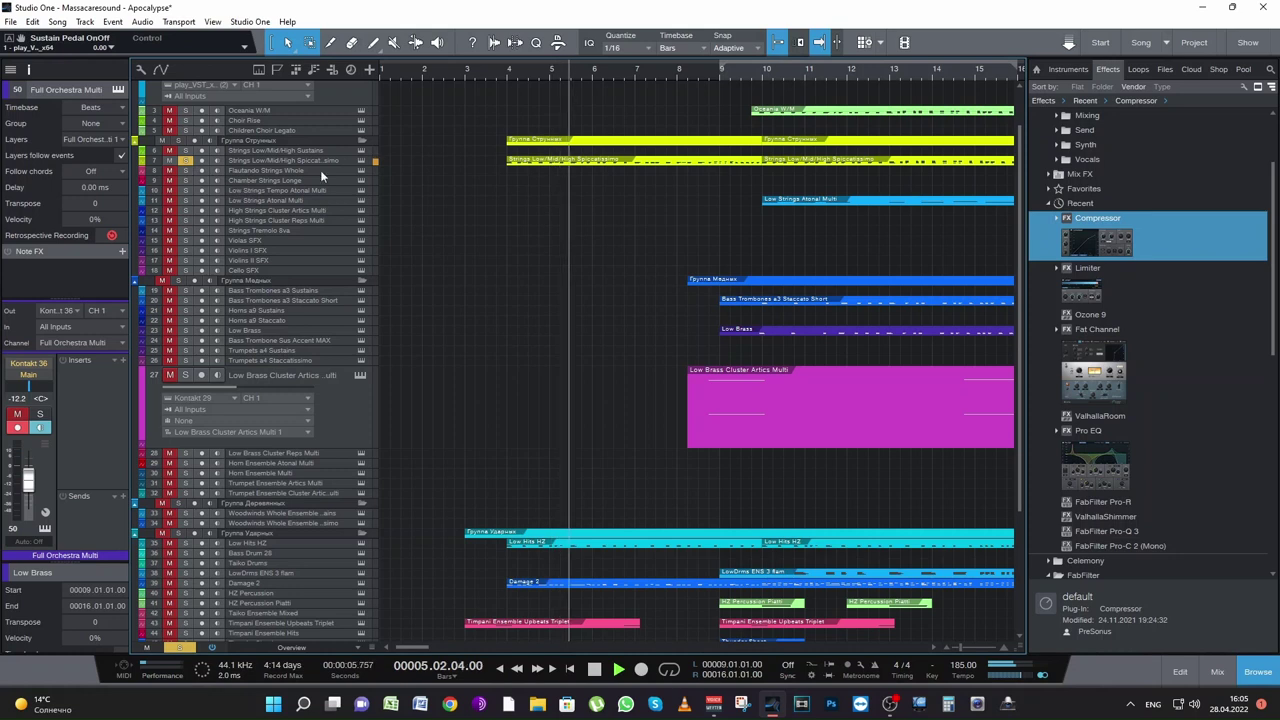
{"action": "key", "text": "space"}
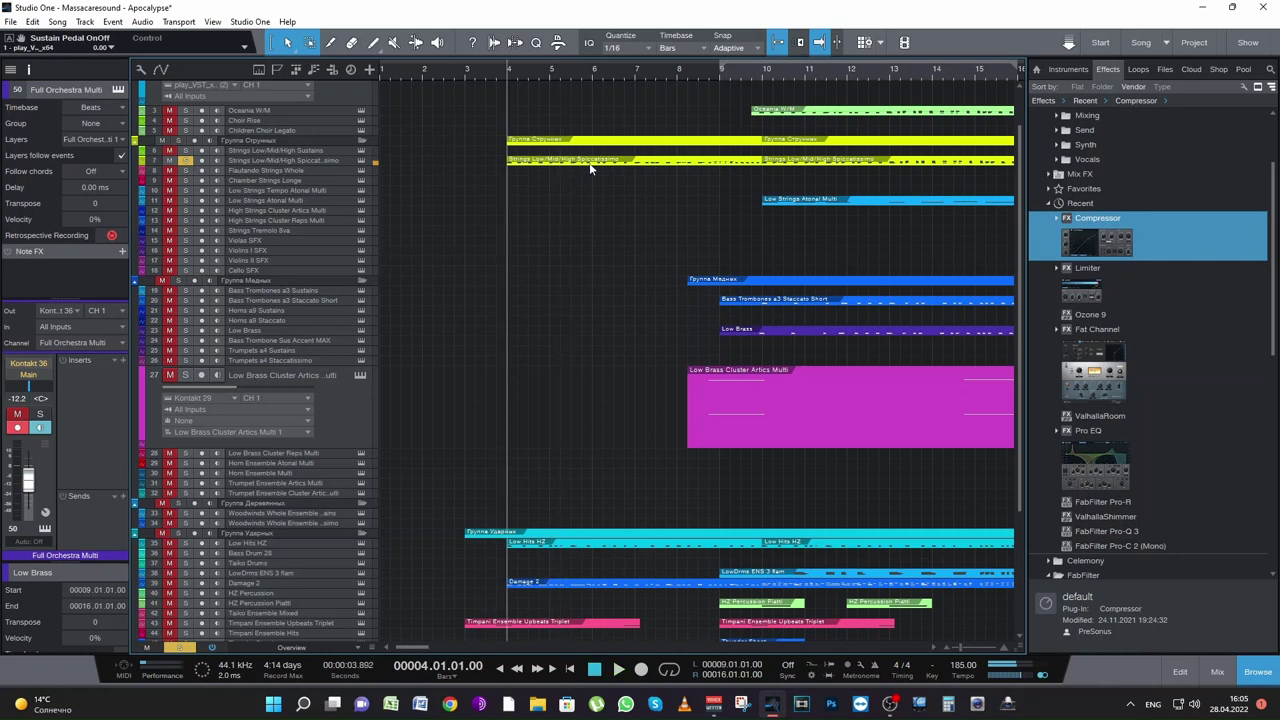
Step: Copy the spiccatissimo event at bar 4 onto the Flautando Strings Whole track and play both string tracks soloed
{"action": "left_click", "coordinate": [185, 172]}
{"action": "left_click", "coordinate": [530, 168]}
{"action": "key", "text": "p"}
{"action": "left_click_drag", "start_coordinate": [536, 167], "coordinate": [537, 178]}
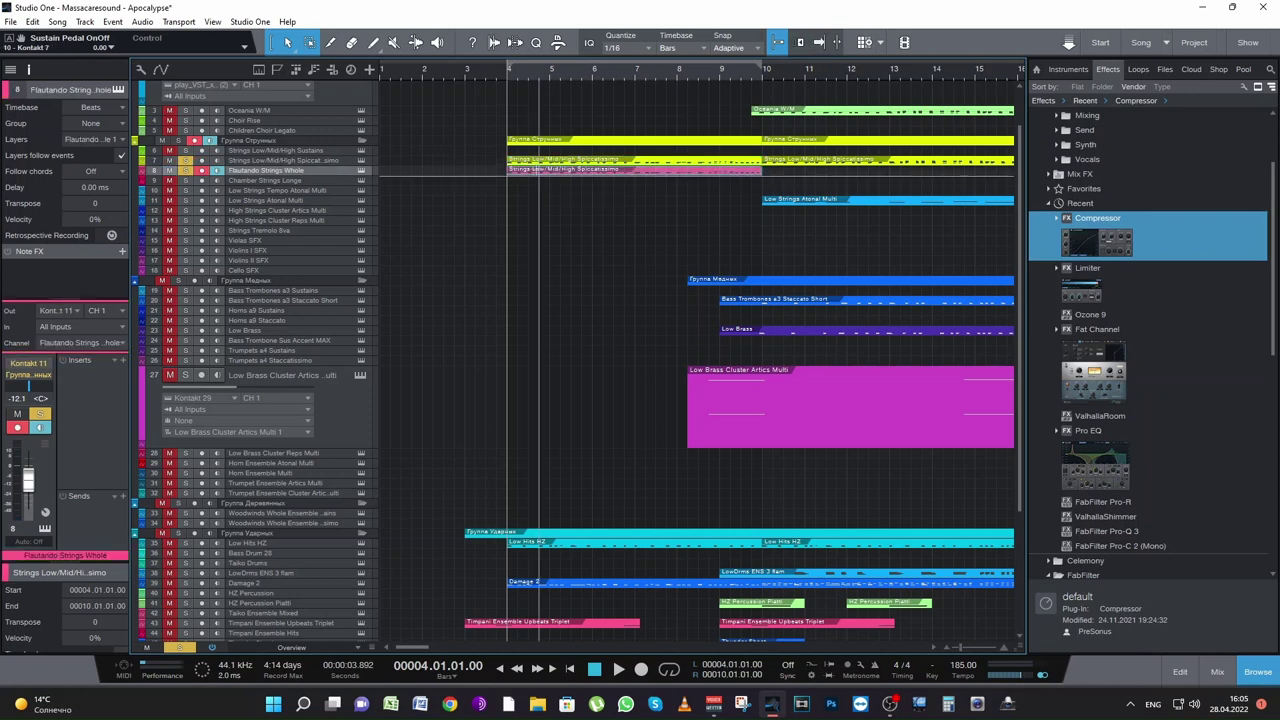
{"action": "key", "text": "space"}
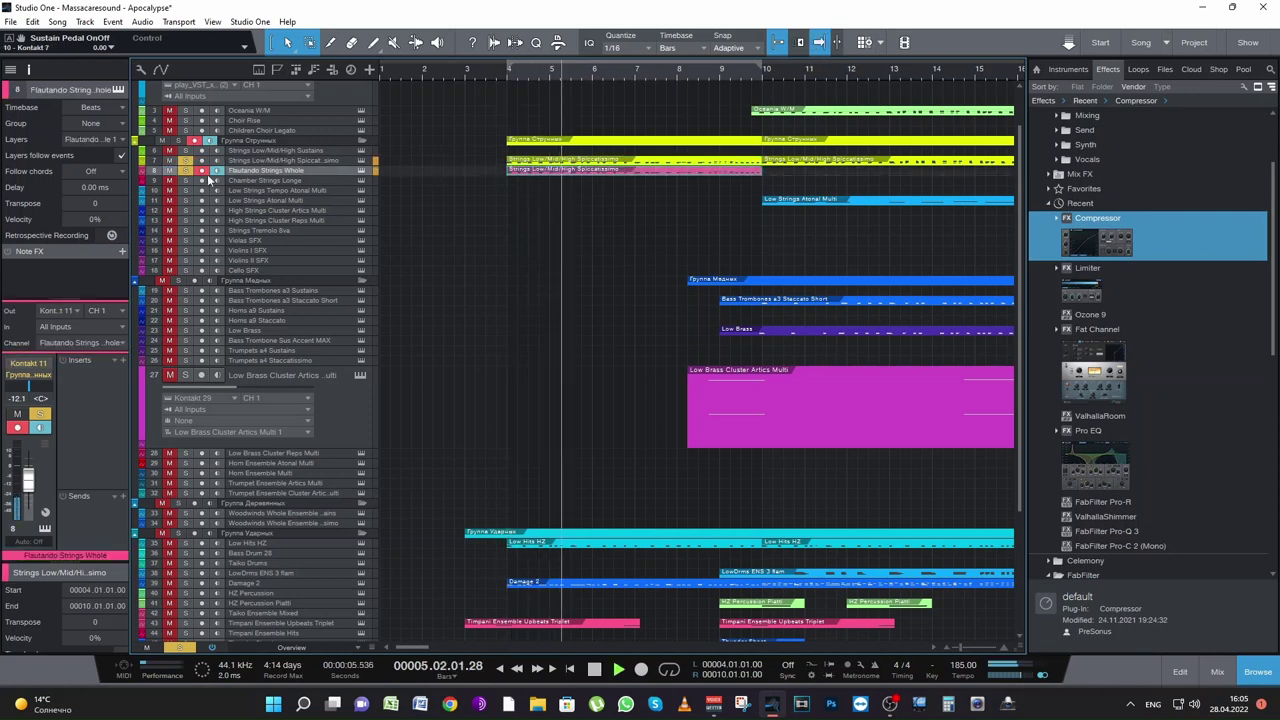
{"action": "left_click", "coordinate": [186, 162]}
{"action": "left_click", "coordinate": [186, 162]}
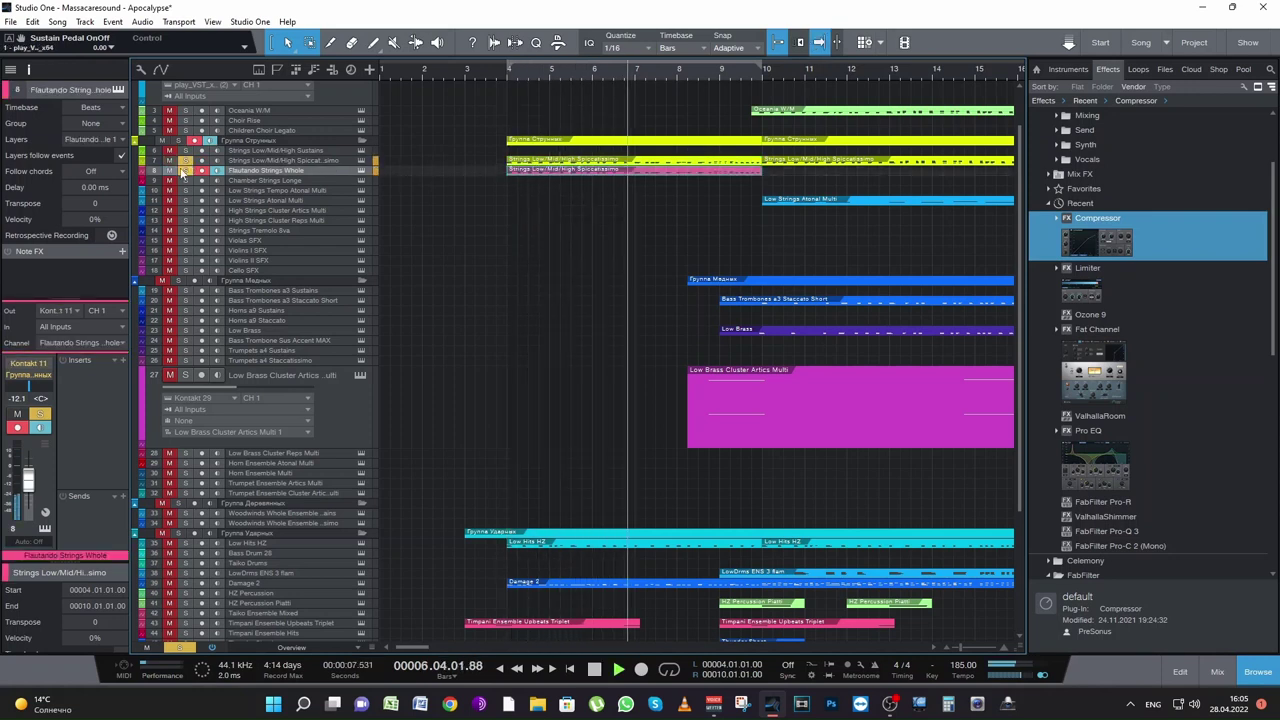
{"action": "key", "text": "space"}
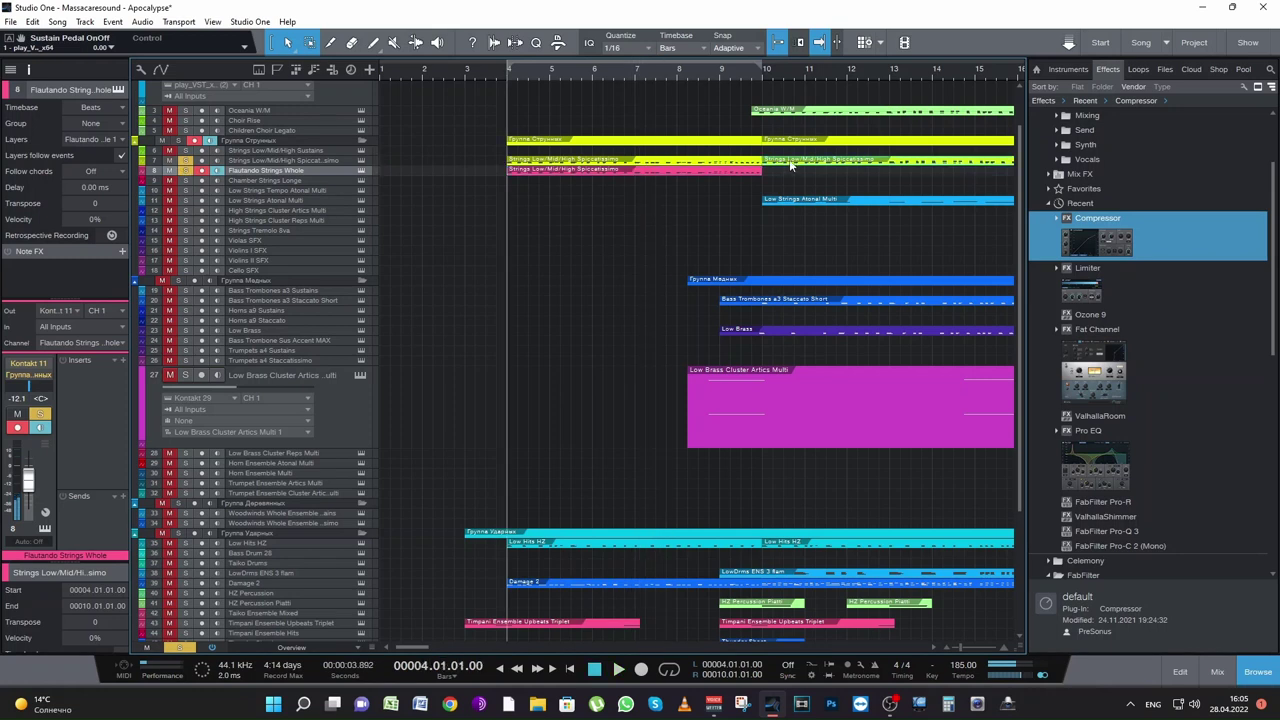
Step: Copy the bar 10 spiccatissimo event onto Flautando Strings Whole as well, and play the whole mix without solos
{"action": "key", "text": "d"}
{"action": "key", "text": "space"}
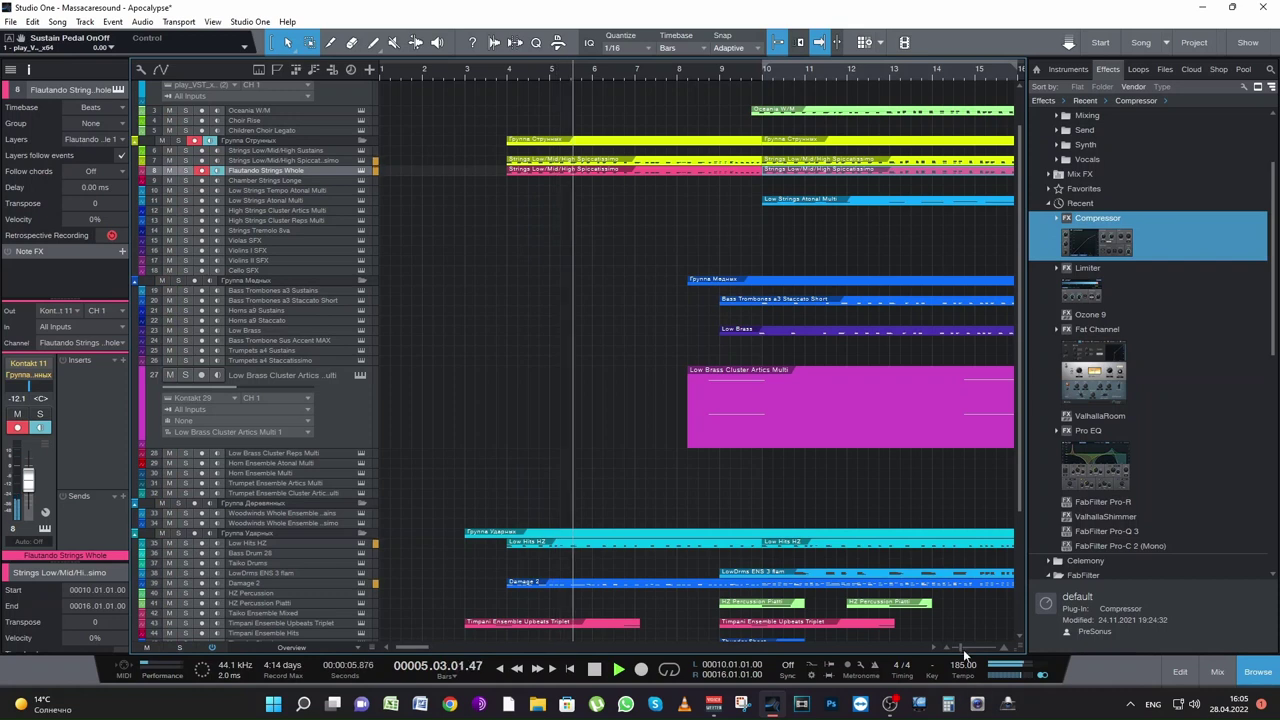
{"action": "scroll", "coordinate": [962, 648], "scroll_direction": "down", "scroll_amount": 2}
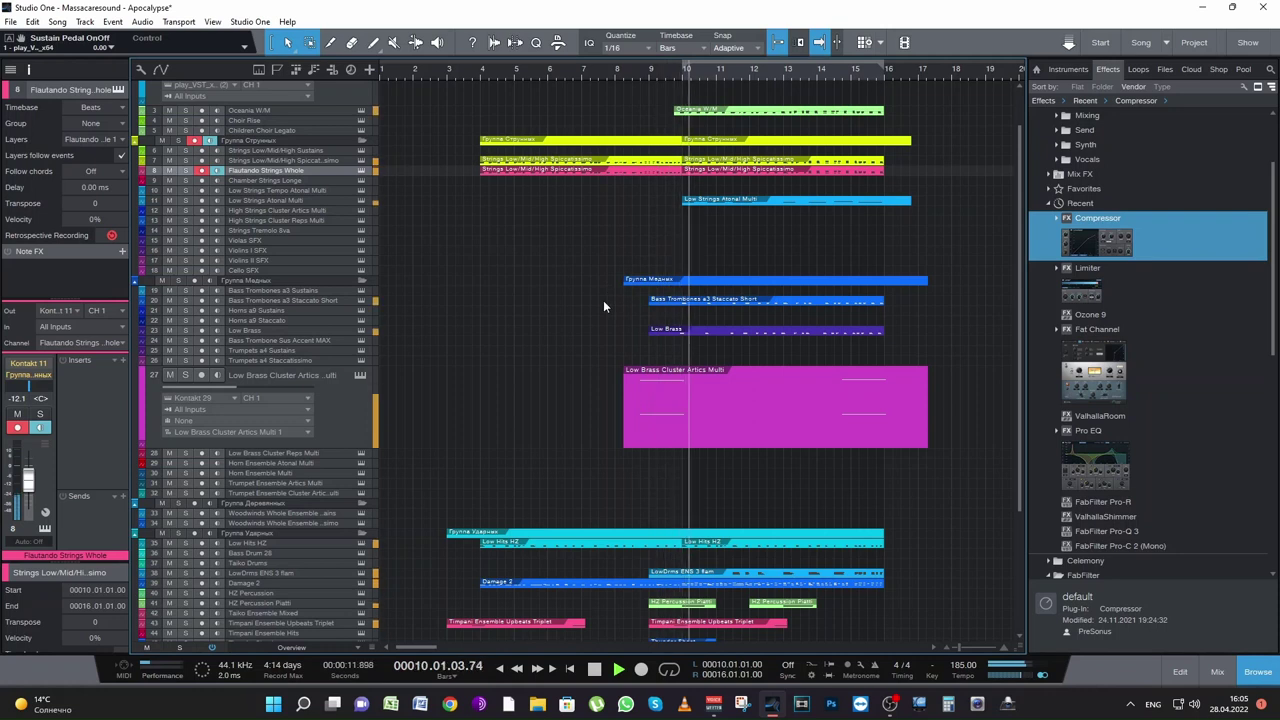
{"action": "scroll", "coordinate": [429, 648], "scroll_direction": "right", "scroll_amount": 4}
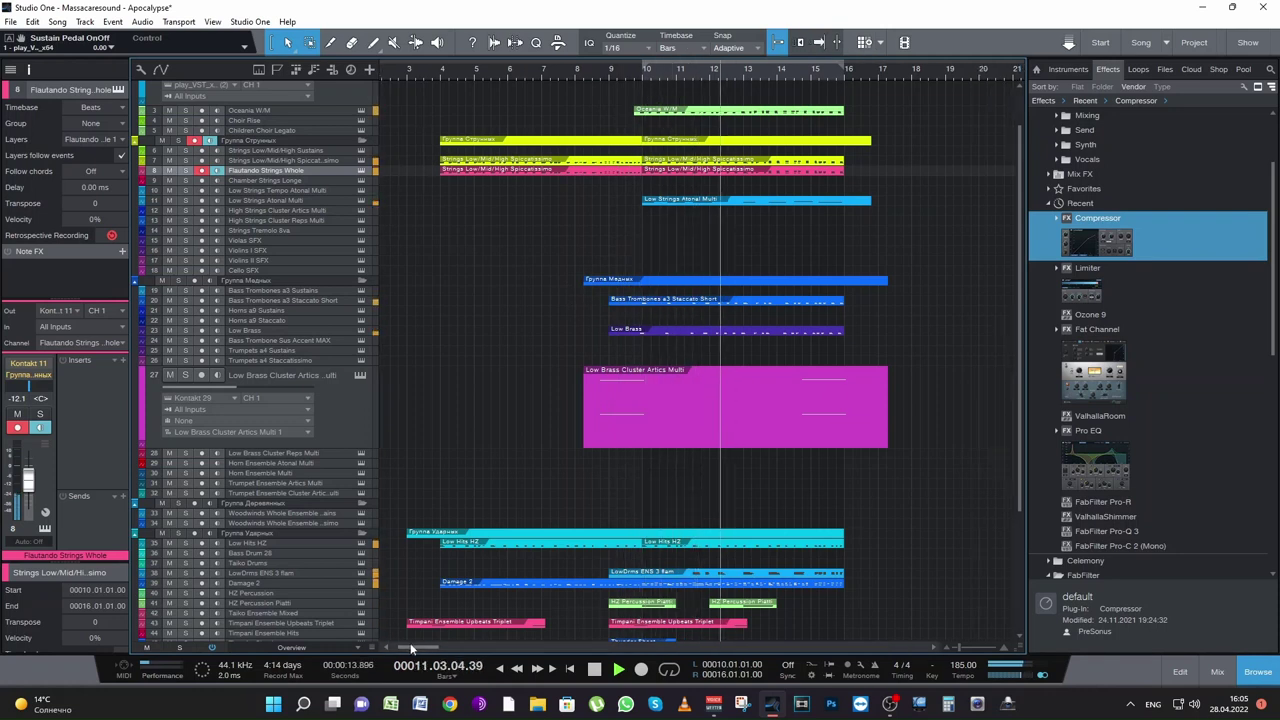
{"action": "scroll", "coordinate": [860, 440], "scroll_direction": "down", "scroll_amount": 3}
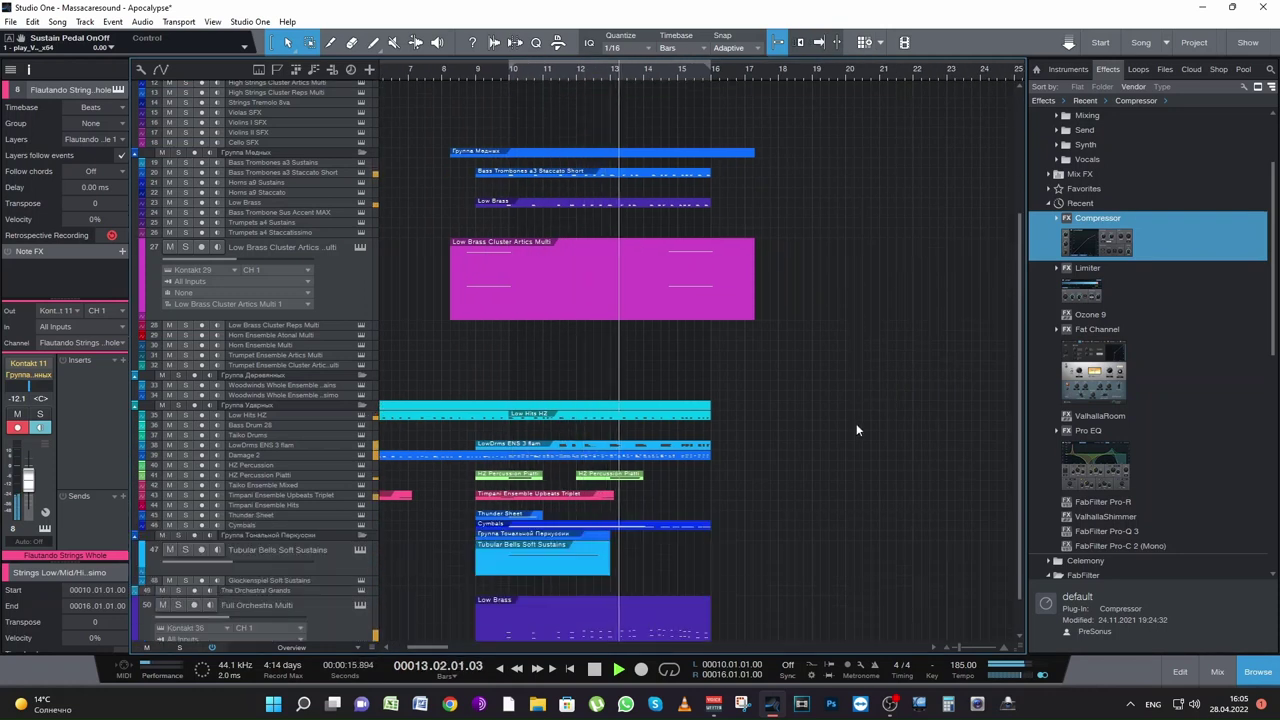
{"action": "scroll", "coordinate": [856, 424], "scroll_direction": "down", "scroll_amount": 1}
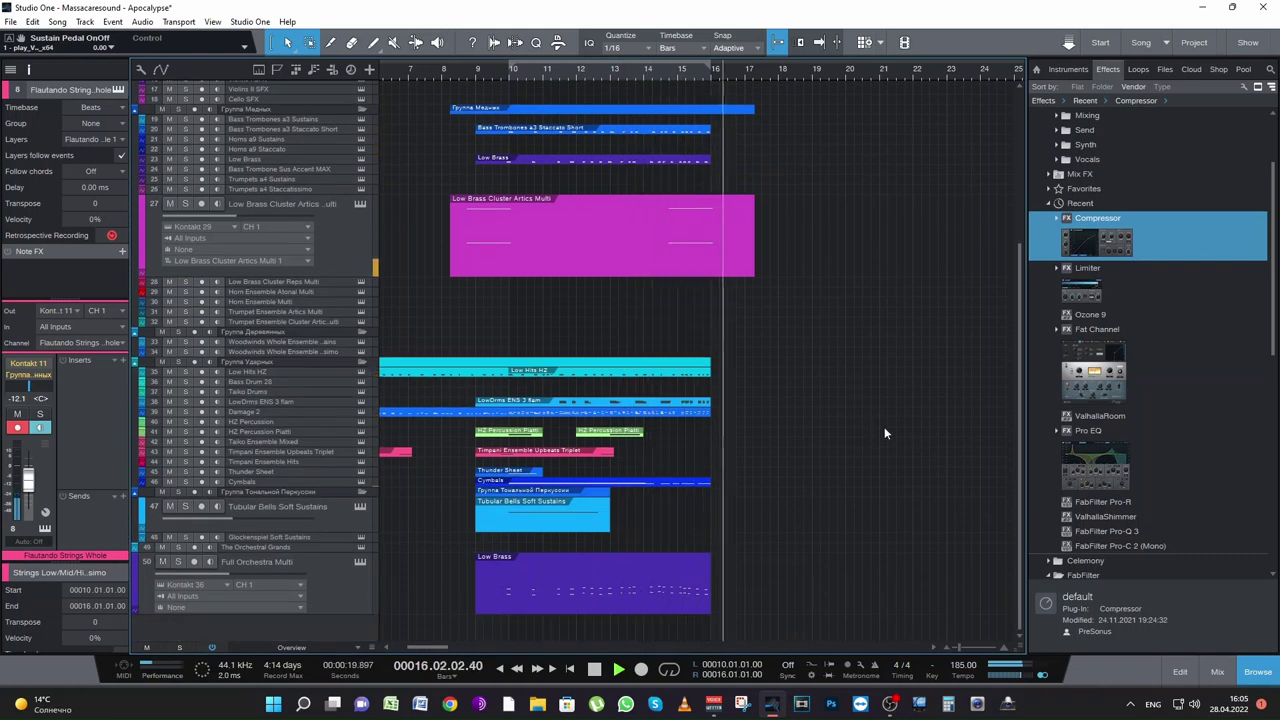
Step: Shorten the Low Brass Cluster Artics Multi event to end at bar 16 and save the song
{"action": "key", "text": "space"}
{"action": "key", "text": "f"}
{"action": "left_click", "coordinate": [755, 237]}
{"action": "left_click_drag", "start_coordinate": [755, 237], "coordinate": [712, 236]}
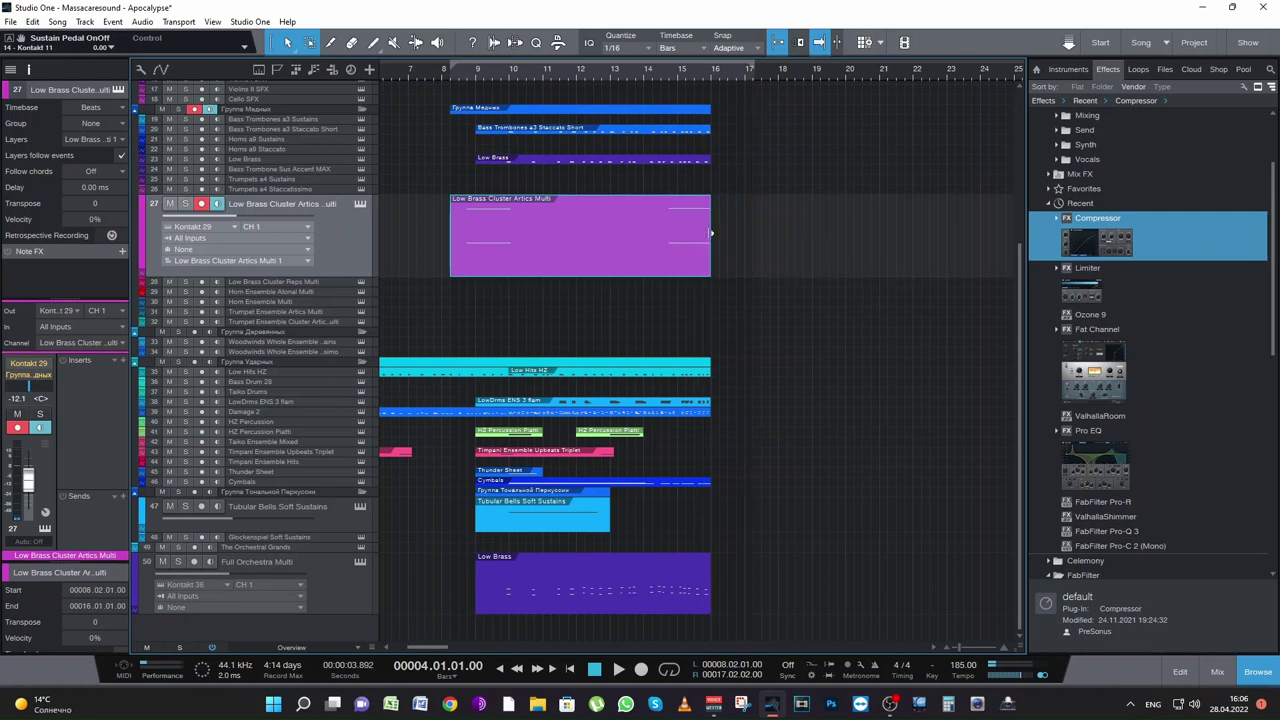
{"action": "key", "text": "ctrl+s"}
Step: Switch the Bass Trombone Sus Accent MAX track's Trailer Brass instrument to the velocity Short Marcato articulation
{"action": "left_click", "coordinate": [307, 168]}
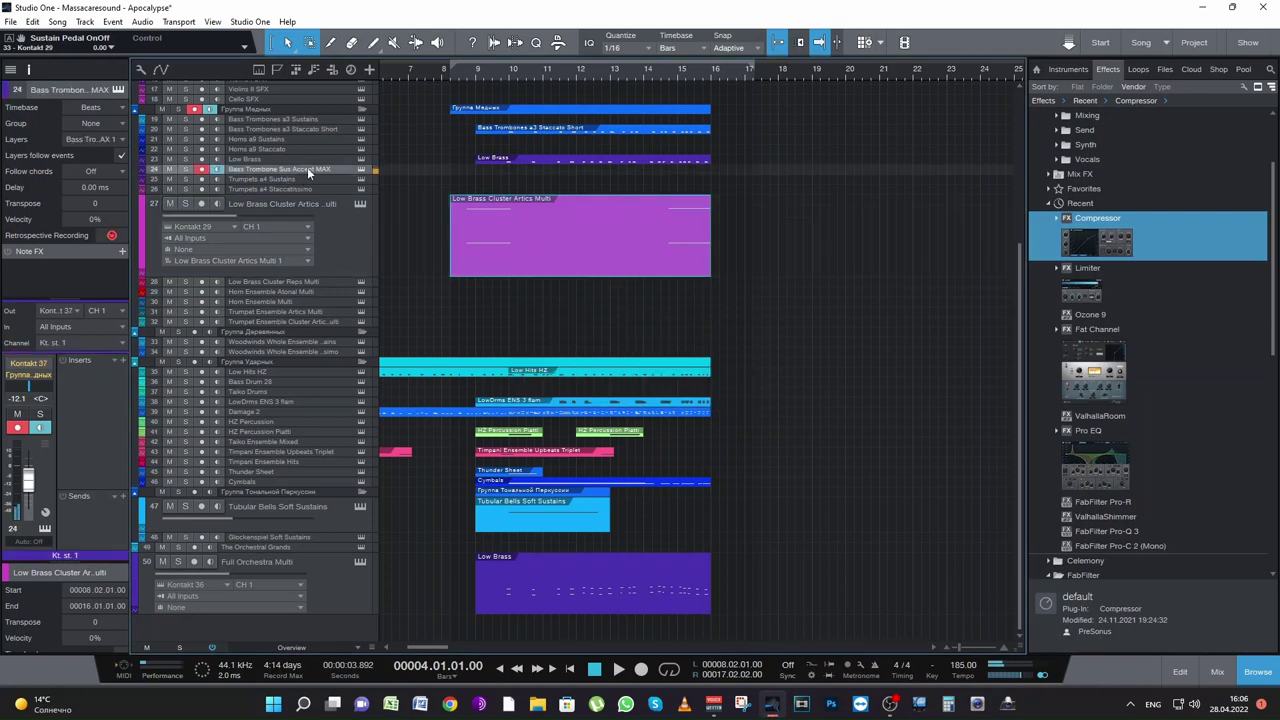
{"action": "left_click", "coordinate": [361, 169]}
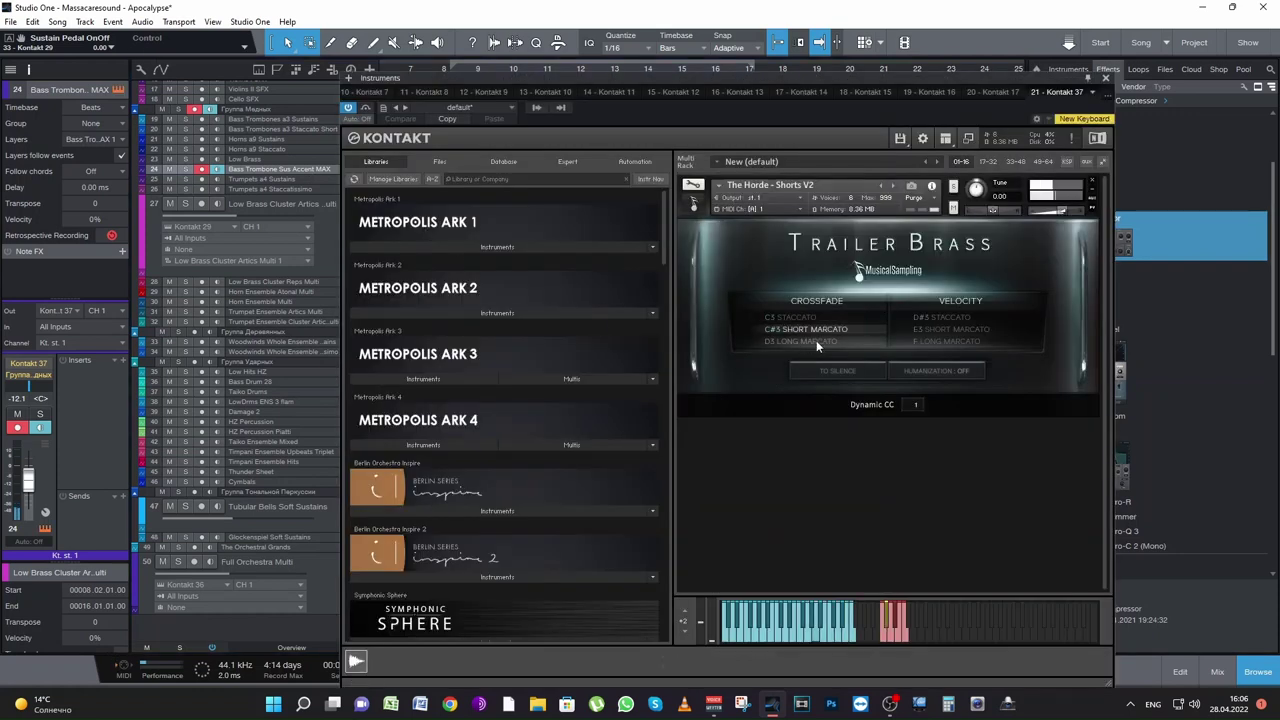
{"action": "left_click", "coordinate": [968, 316]}
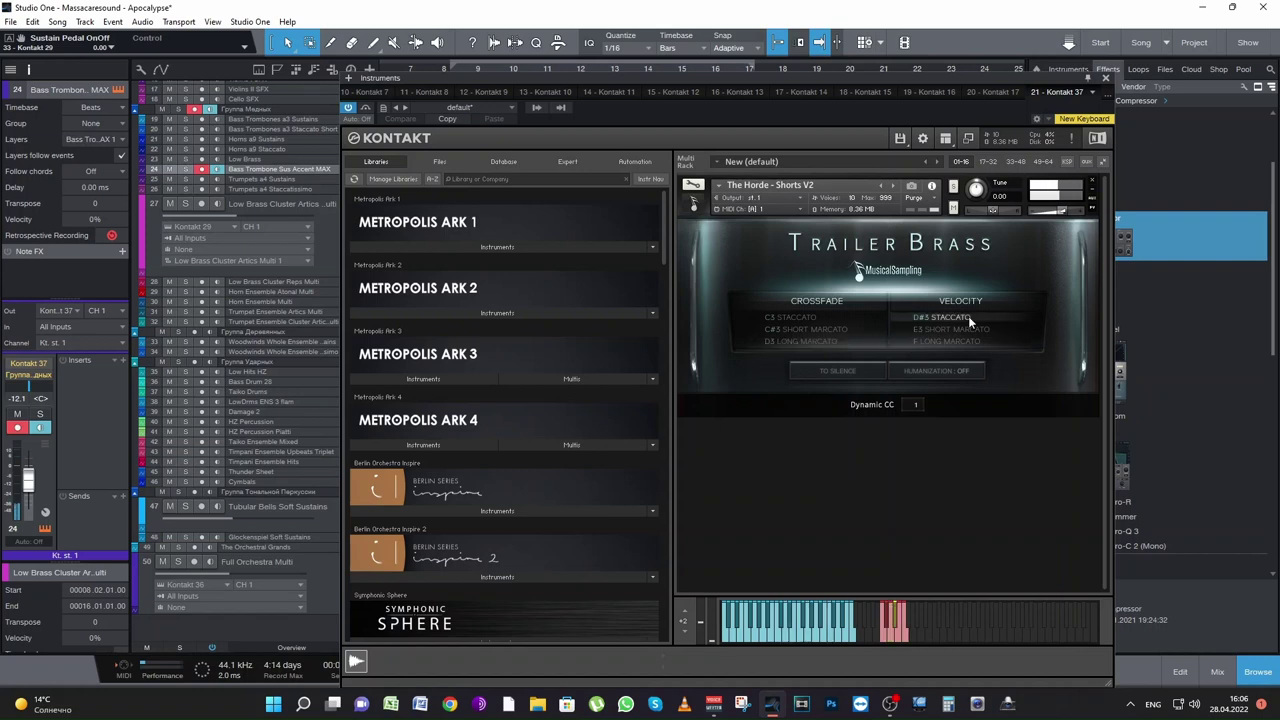
{"action": "left_click", "coordinate": [953, 329]}
{"action": "left_click", "coordinate": [1105, 77]}
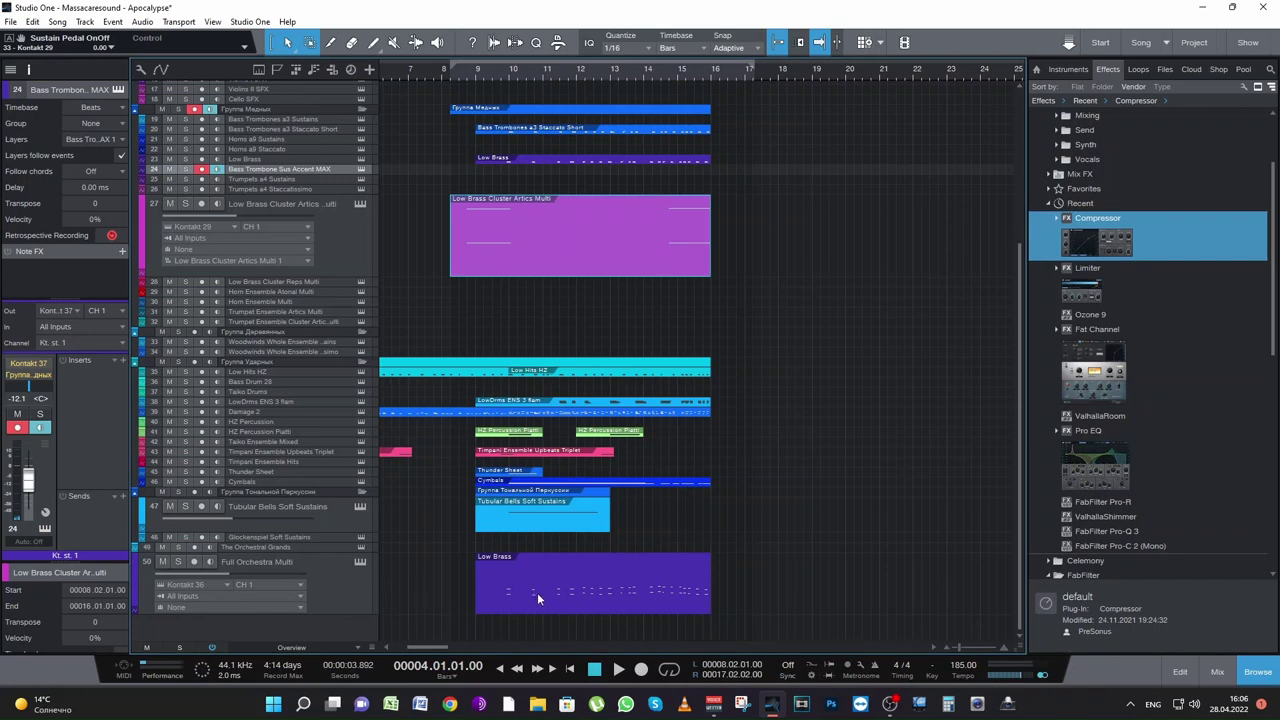
Step: Move the Full Orchestra Multi event to the Bass Trombone Sus Accent MAX track, play it soloed with Low Brass, and enlarge the track
{"action": "left_click_drag", "start_coordinate": [537, 597], "coordinate": [522, 171]}
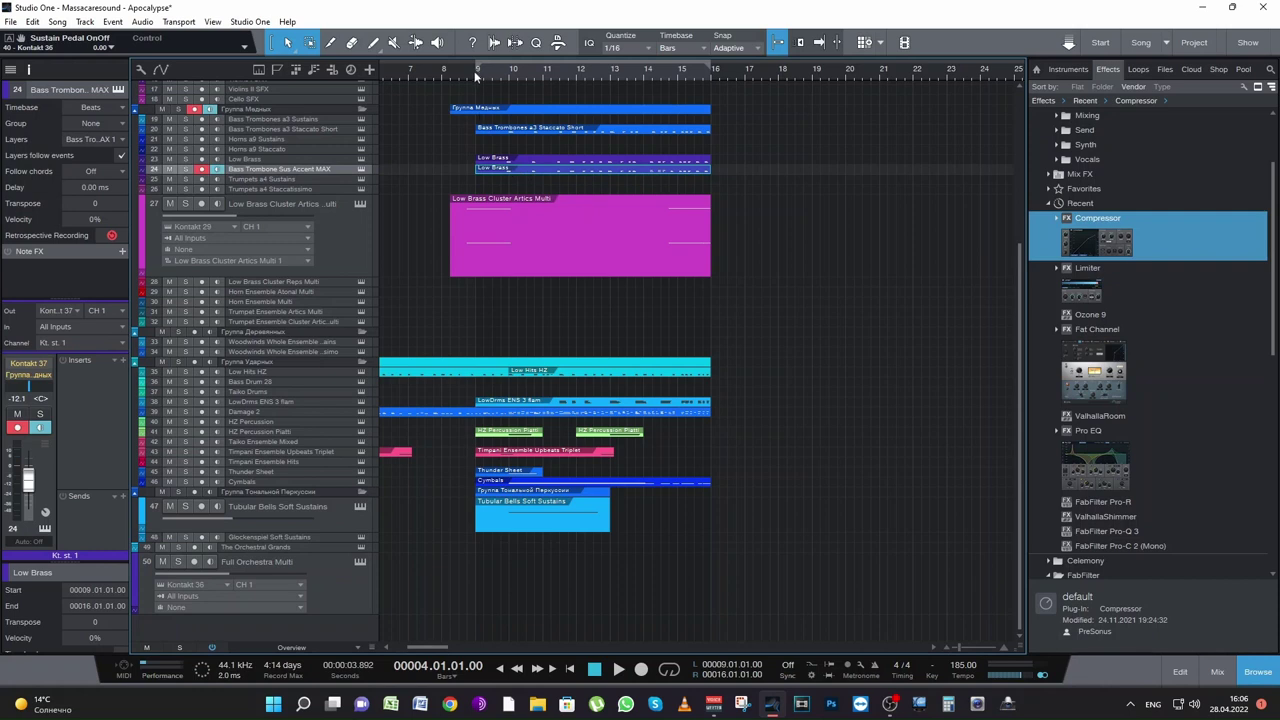
{"action": "left_click", "coordinate": [185, 169]}
{"action": "key", "text": "space"}
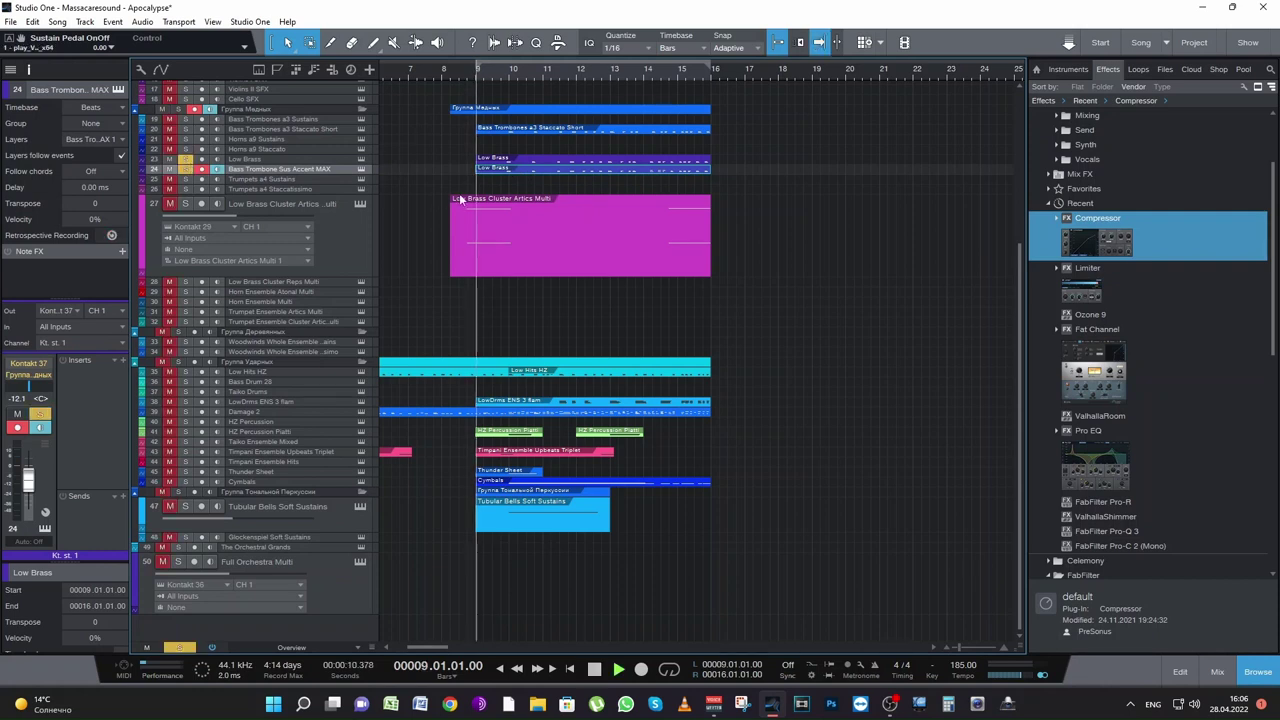
{"action": "double_click", "coordinate": [293, 172]}
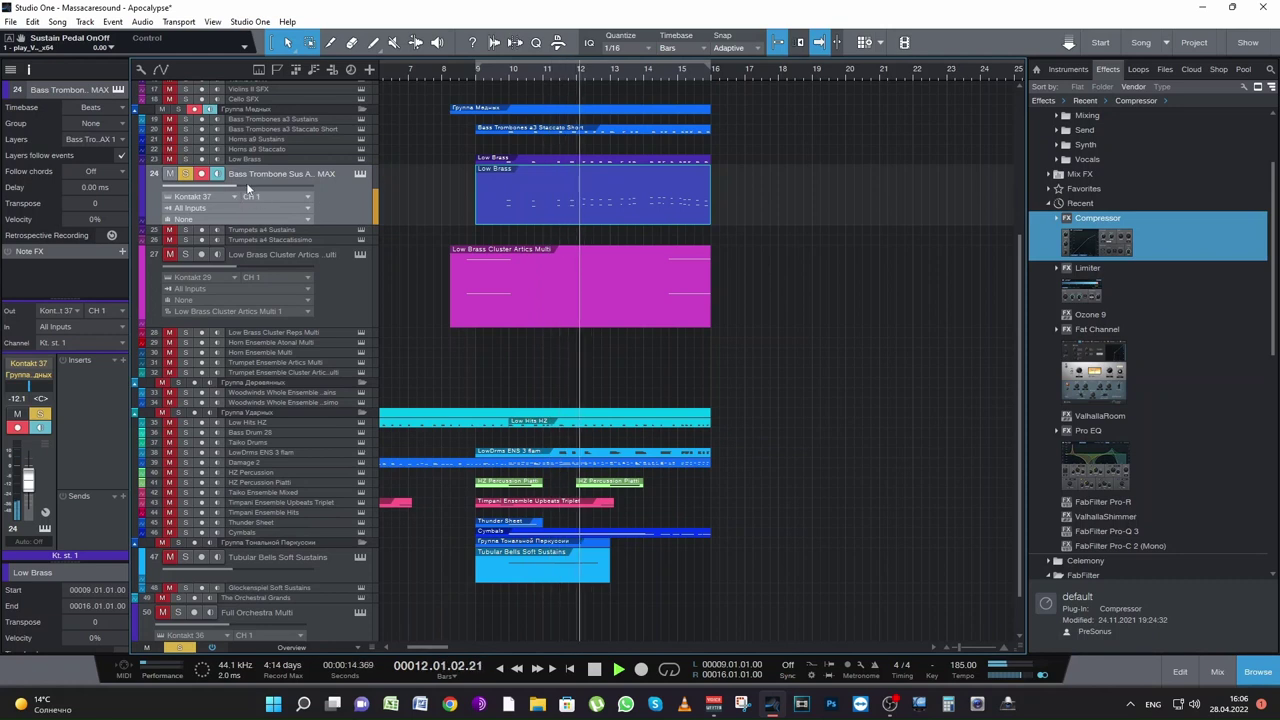
Step: Transpose all notes of the Bass Trombone Sus Accent MAX event down an octave and play the result
{"action": "double_click", "coordinate": [548, 205]}
{"action": "key", "text": "space"}
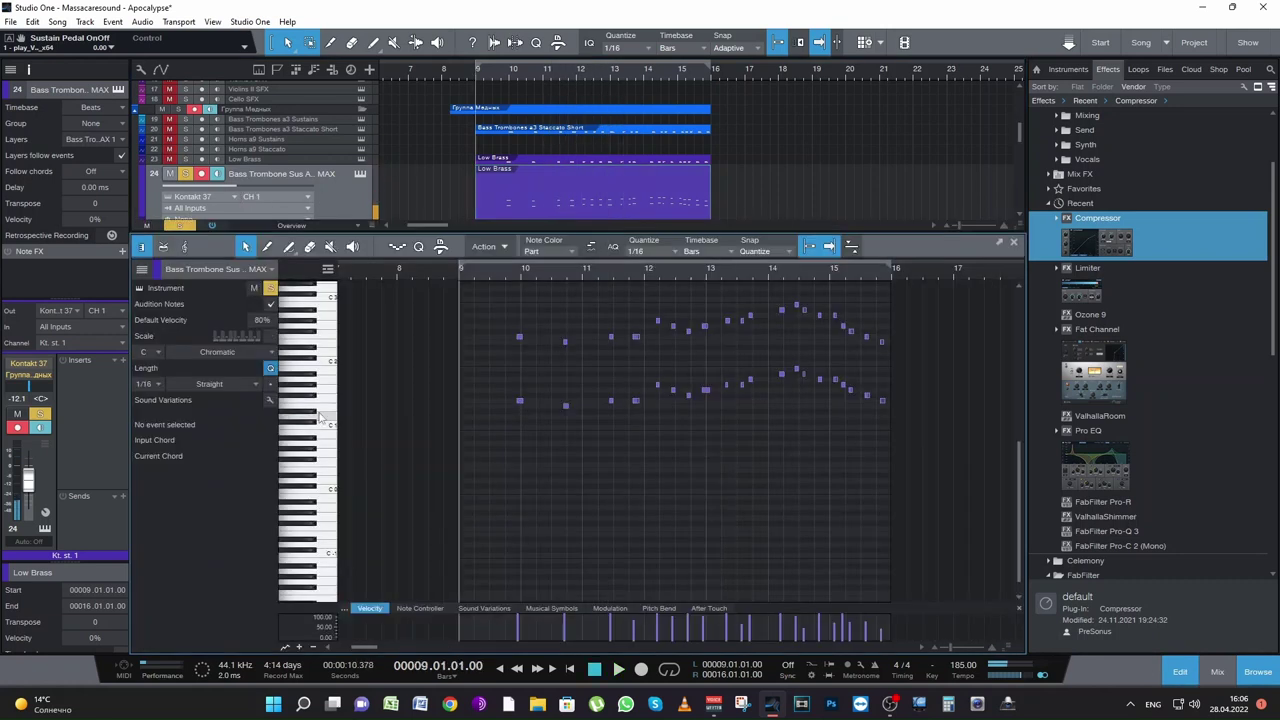
{"action": "left_click_drag", "start_coordinate": [474, 486], "coordinate": [973, 300]}
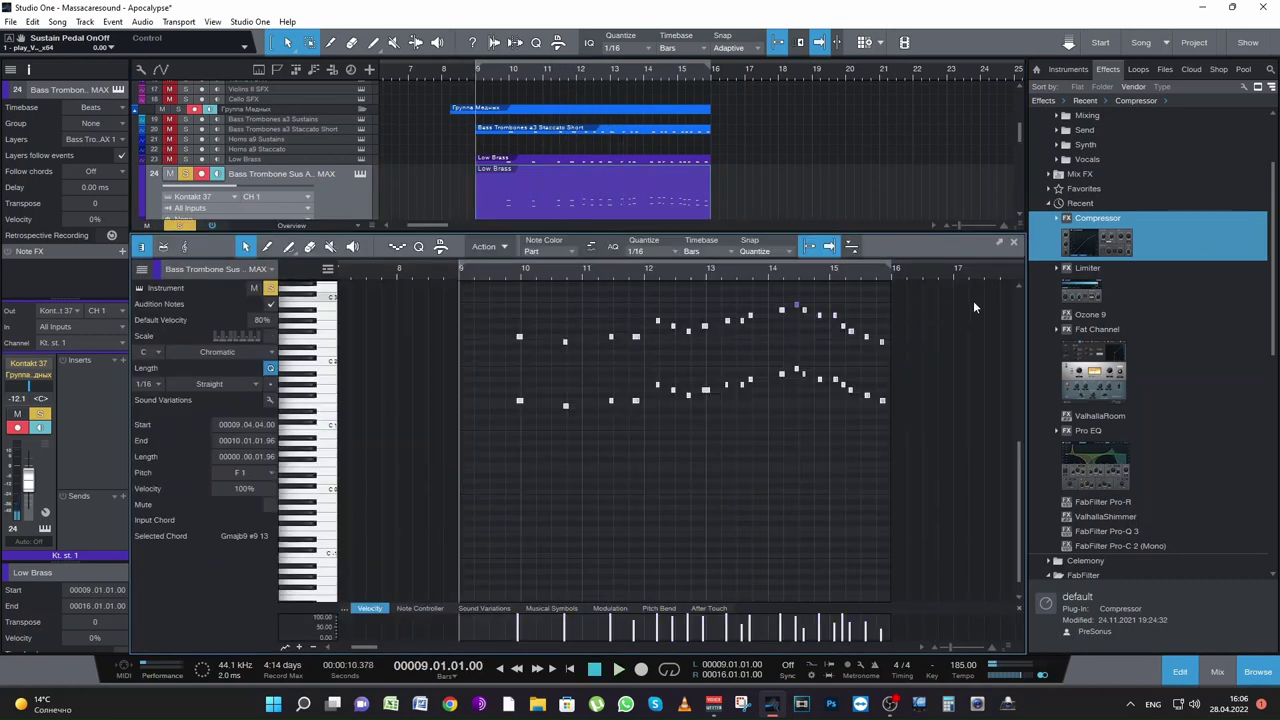
{"action": "left_click_drag", "start_coordinate": [972, 488], "coordinate": [462, 273]}
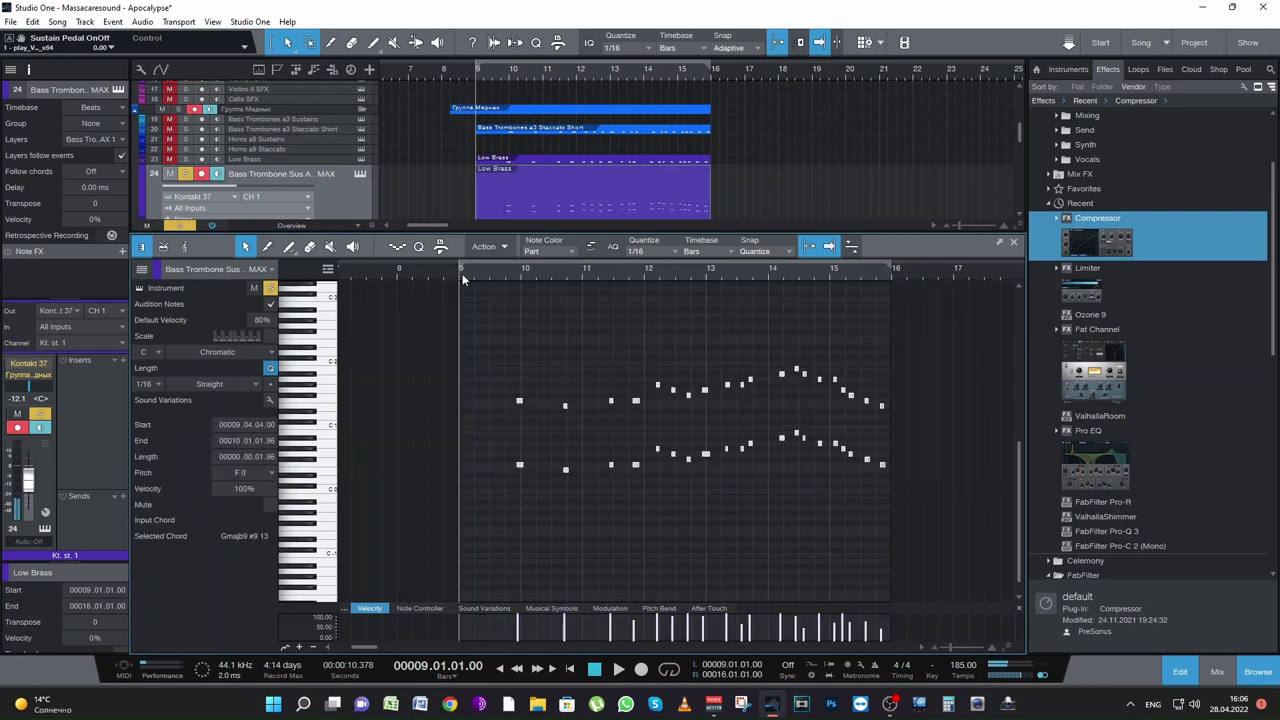
{"action": "key", "text": "space"}
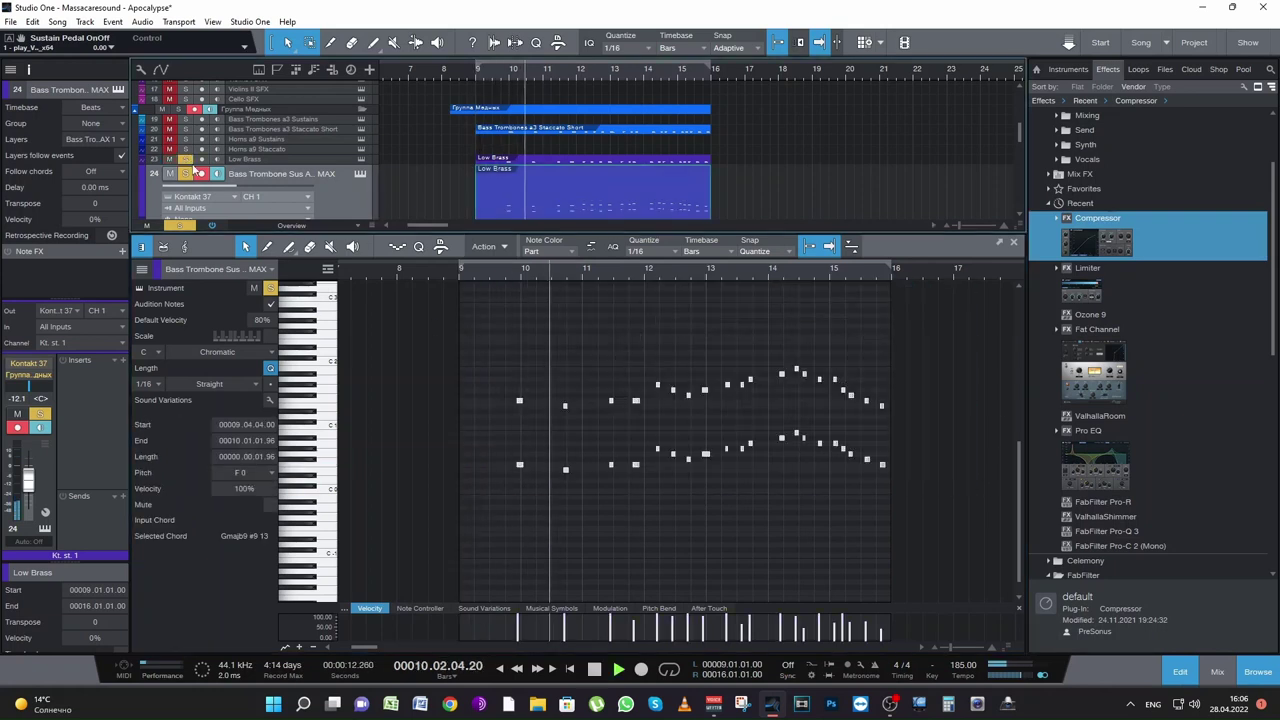
Step: Raise the Bass Trombone Sus Accent MAX volume to -8.5 dB, unsolo both low brass tracks and listen to the whole mix
{"action": "left_click_drag", "start_coordinate": [250, 188], "coordinate": [262, 191]}
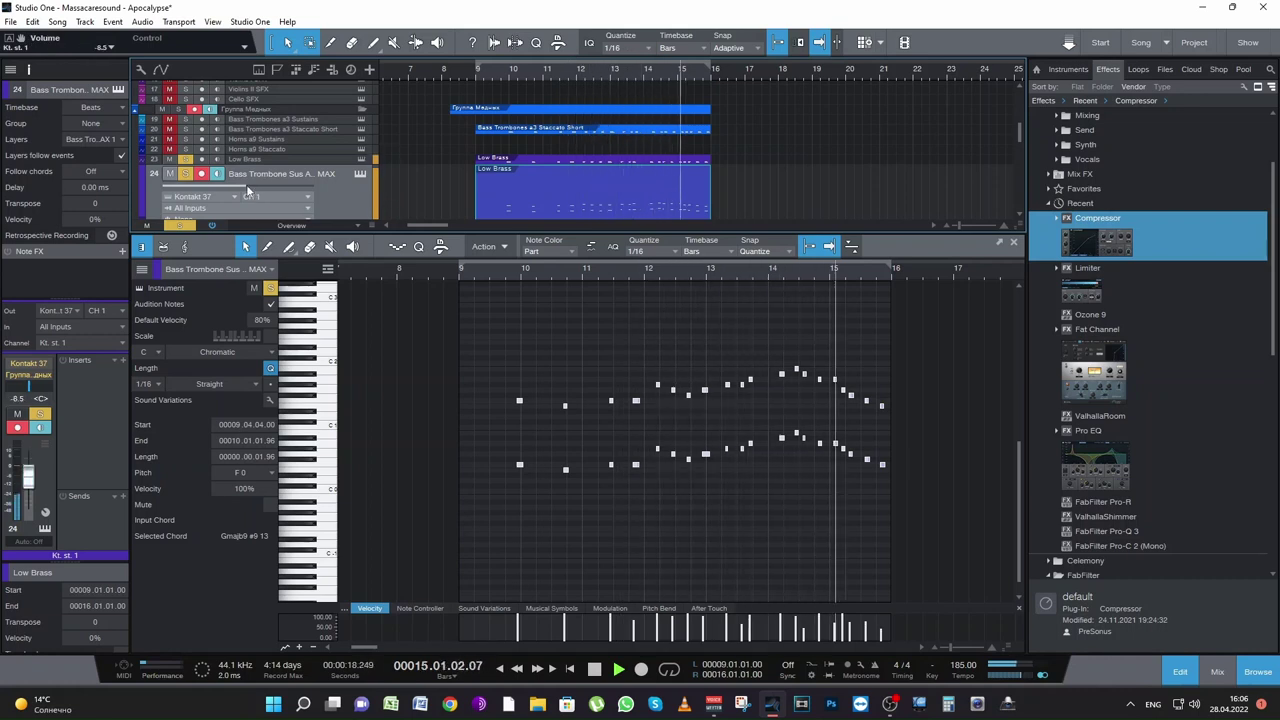
{"action": "key", "text": "space"}
{"action": "left_click", "coordinate": [190, 166]}
{"action": "left_click", "coordinate": [188, 163]}
{"action": "key", "text": "space"}
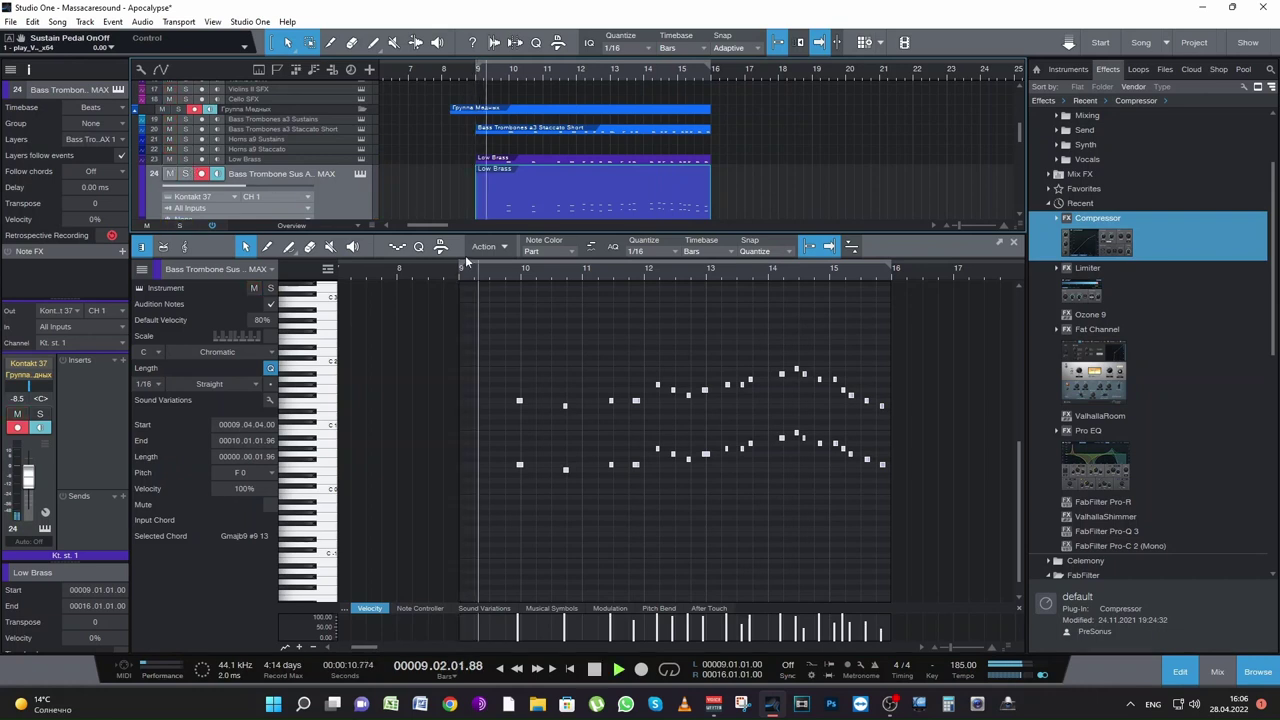
{"action": "right_click", "coordinate": [752, 550]}
{"action": "left_click", "coordinate": [752, 550]}
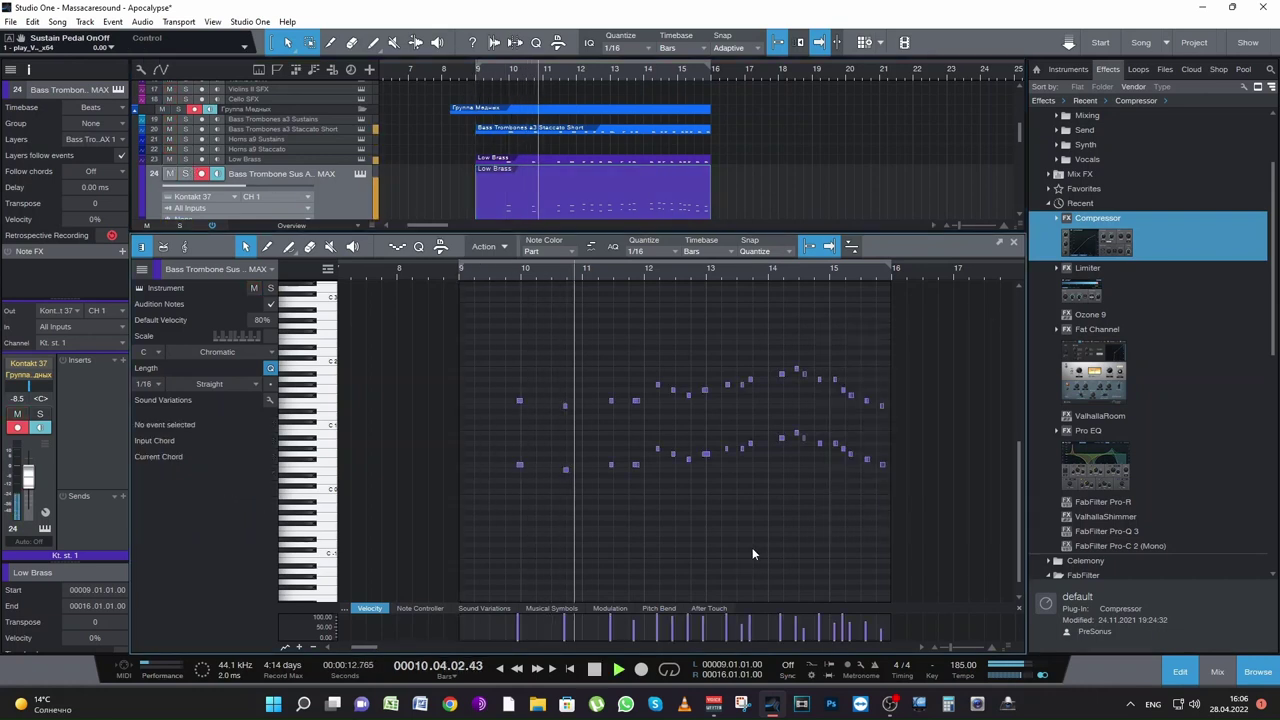
{"action": "left_click", "coordinate": [1013, 242]}
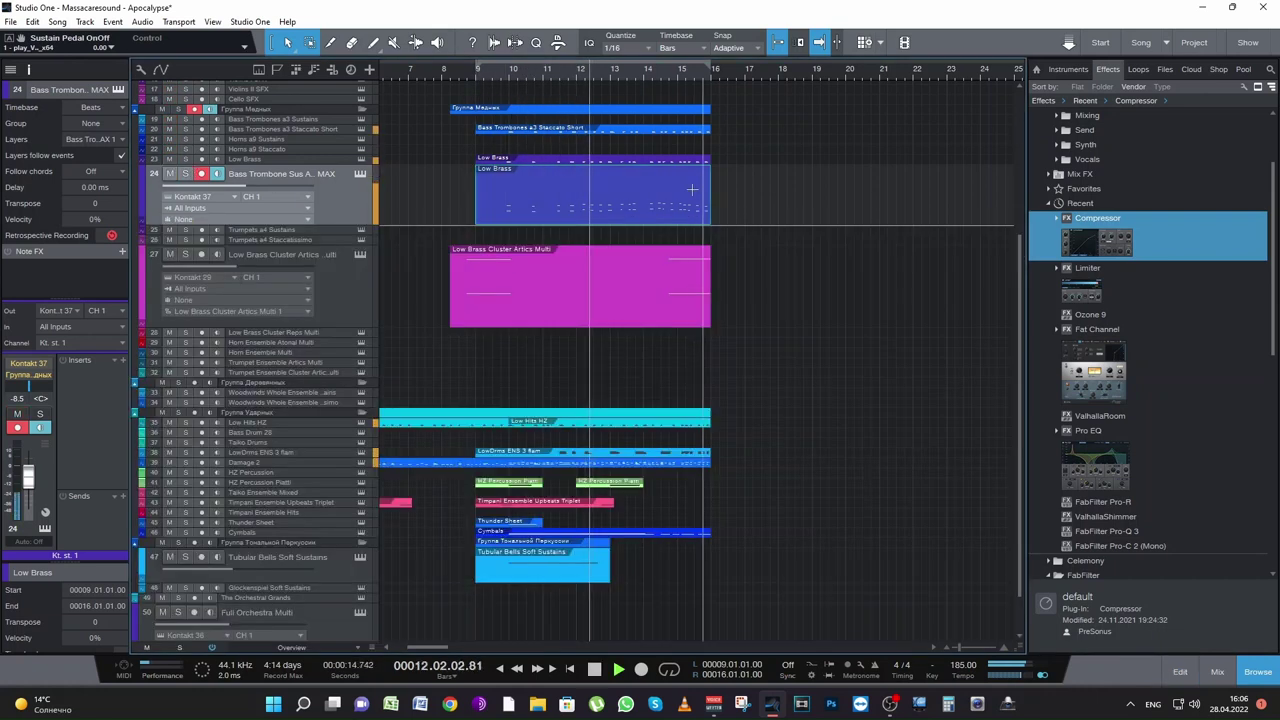
Step: Enlarge the Oceania W/M track and save the song
{"action": "scroll", "coordinate": [752, 211], "scroll_direction": "up", "scroll_amount": 5}
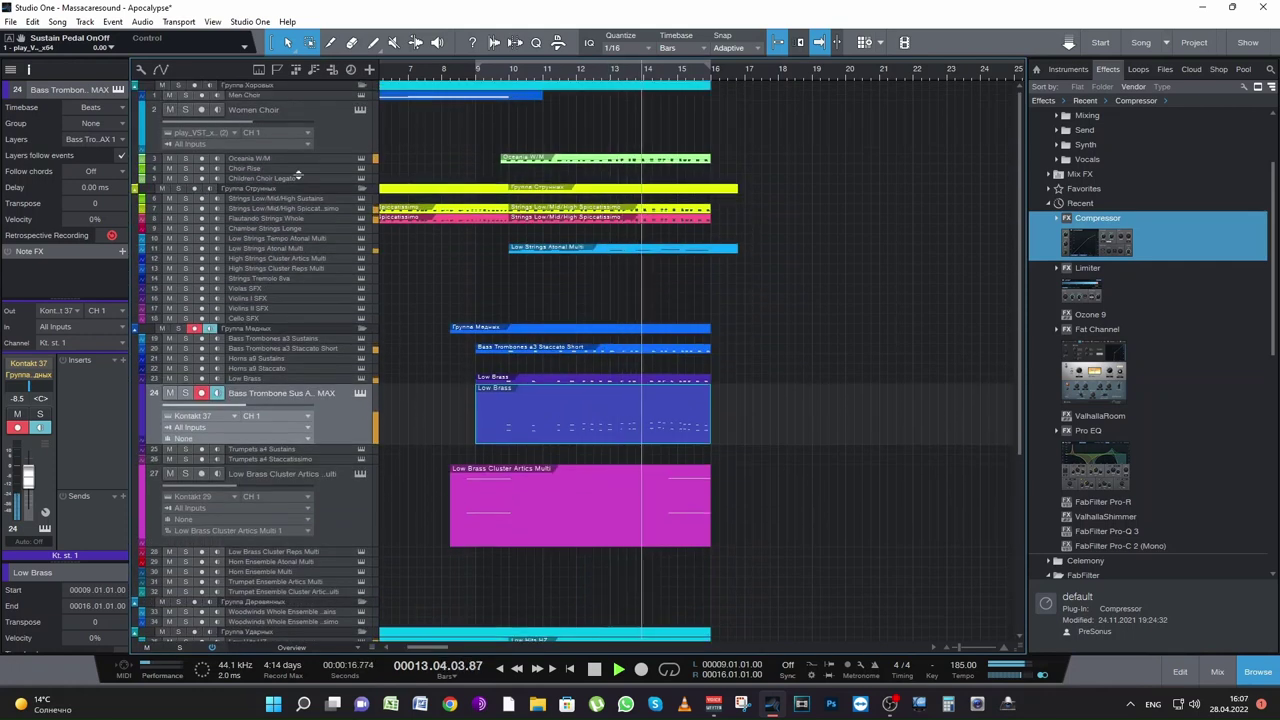
{"action": "left_click_drag", "start_coordinate": [283, 167], "coordinate": [283, 237]}
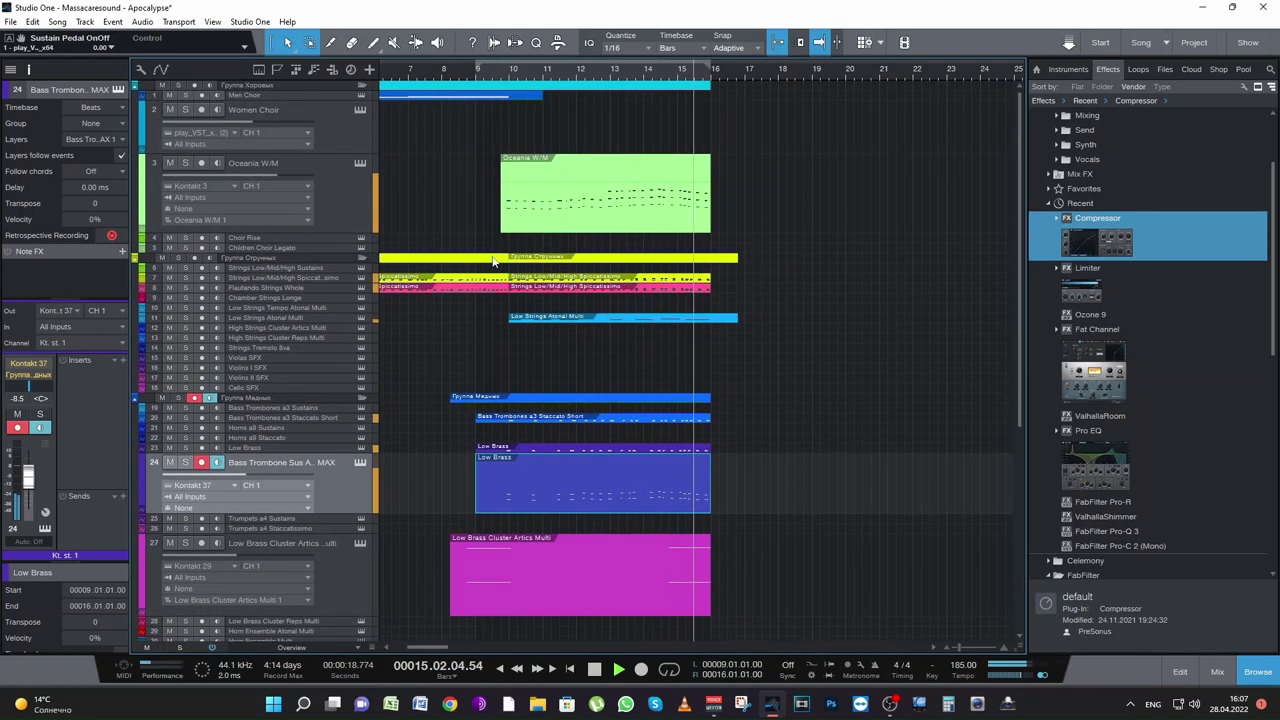
{"action": "key", "text": "ctrl+s"}
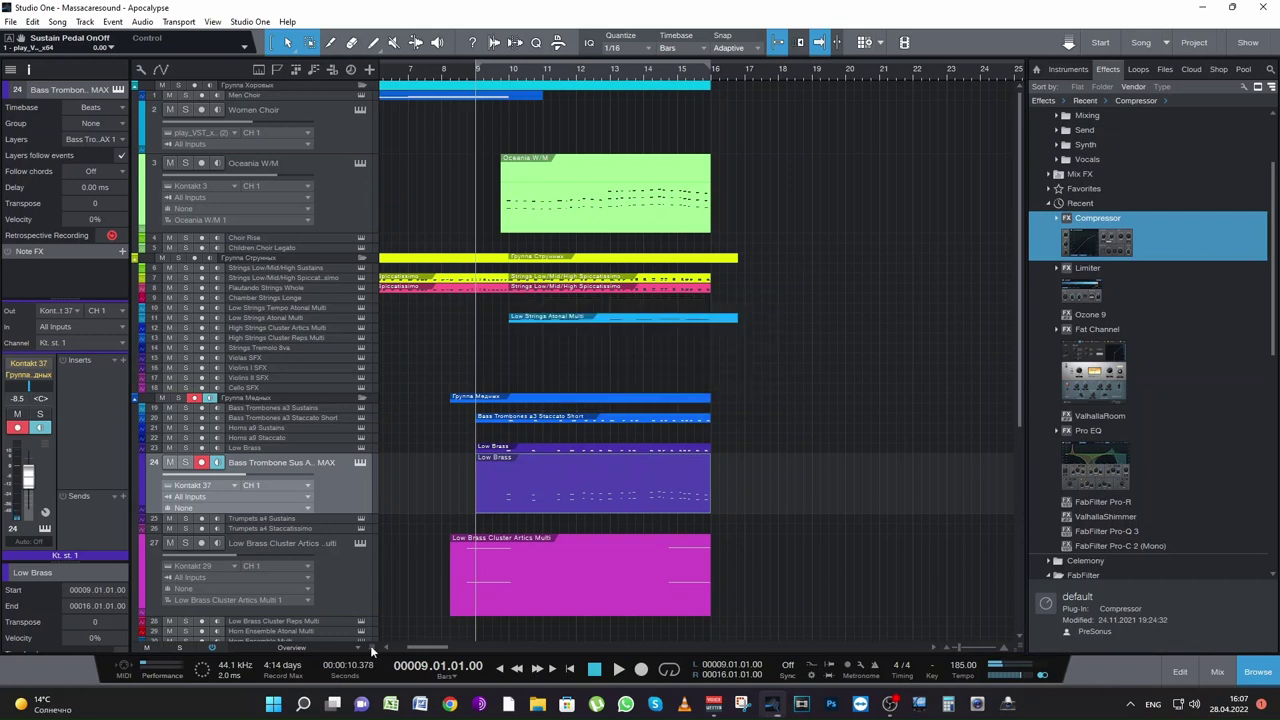
Step: Reduce all tracks to the Overview height, select The Orchestral Grands track and place the playback cursor at bar 15
{"action": "left_click_drag", "start_coordinate": [370, 645], "coordinate": [369, 633]}
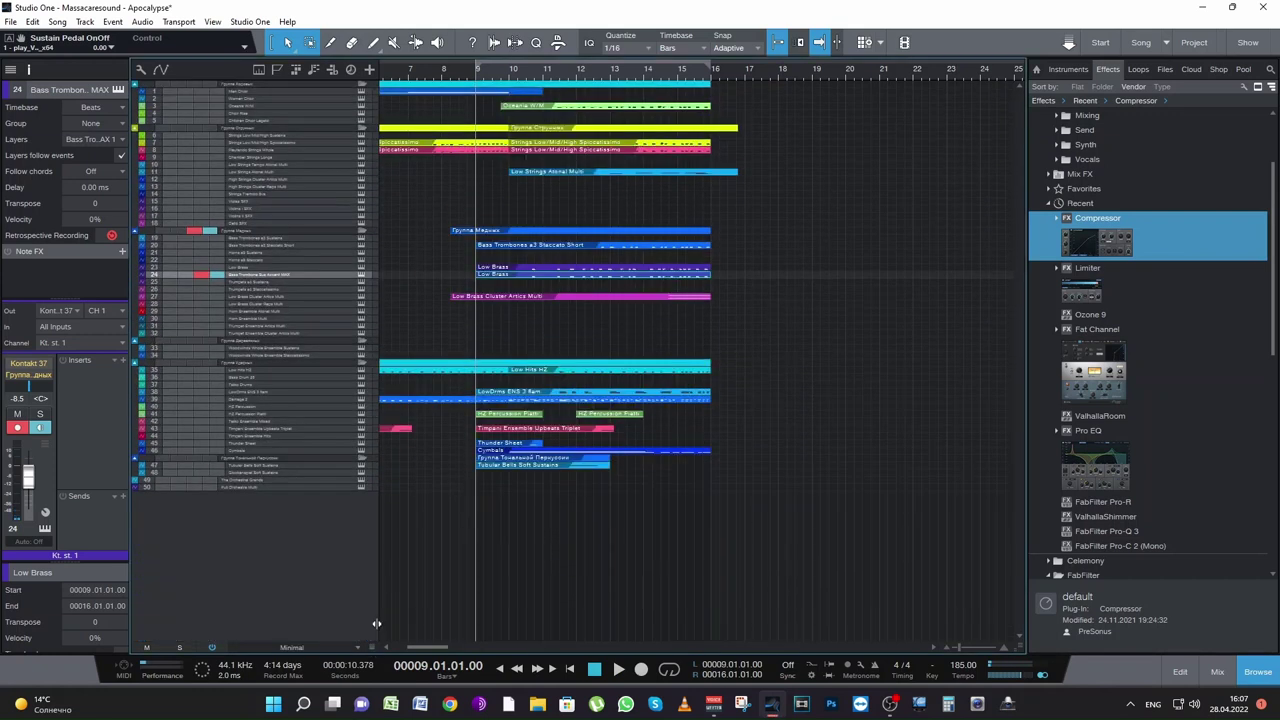
{"action": "left_click", "coordinate": [259, 481]}
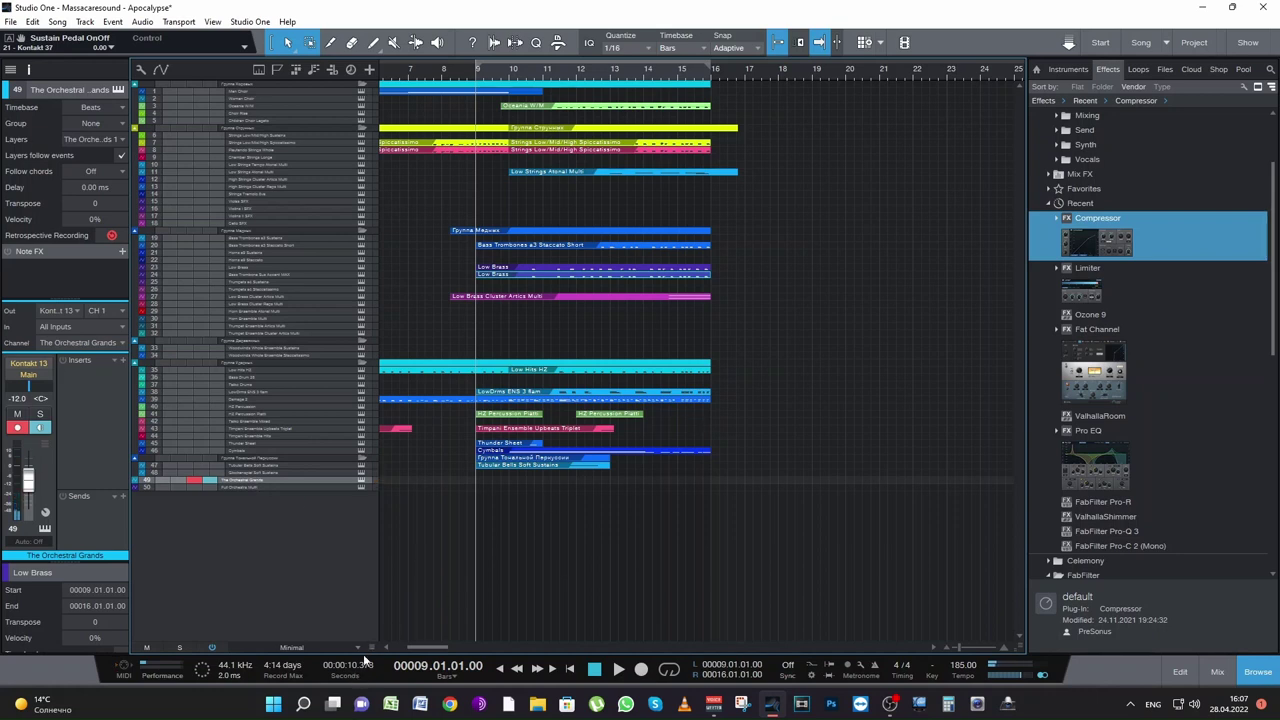
{"action": "left_click_drag", "start_coordinate": [369, 631], "coordinate": [369, 626]}
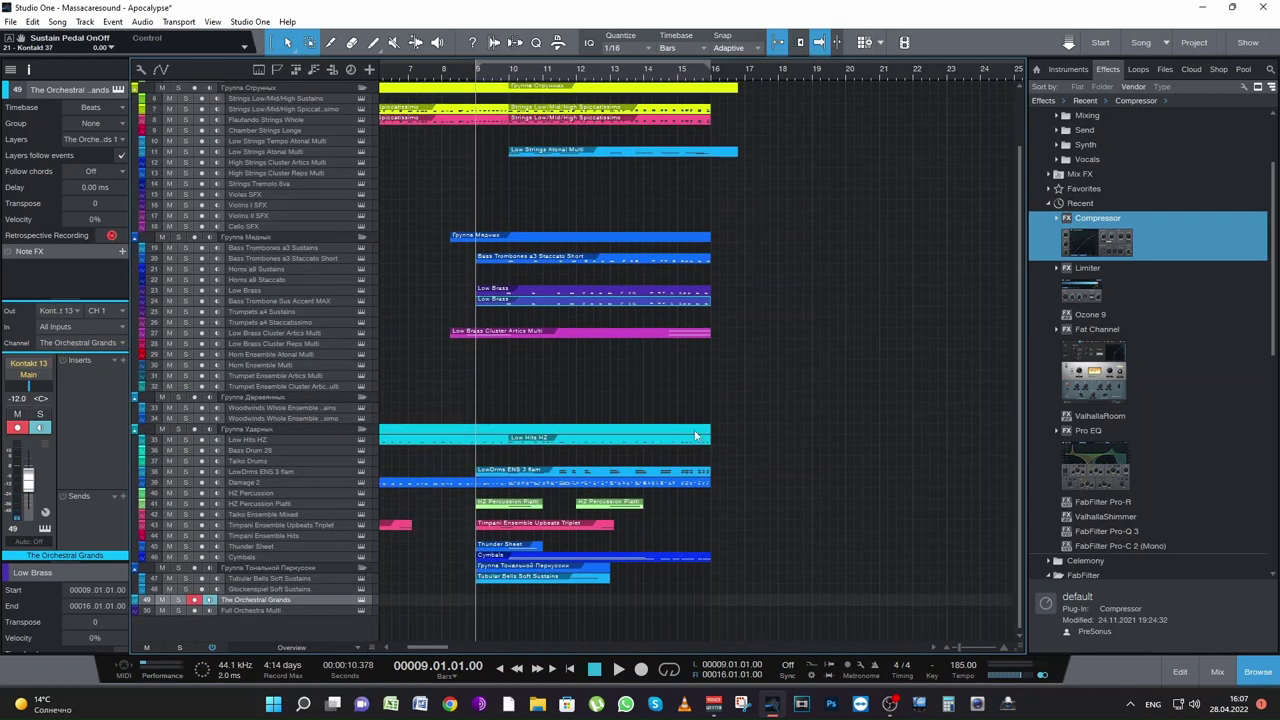
{"action": "left_click", "coordinate": [681, 75]}
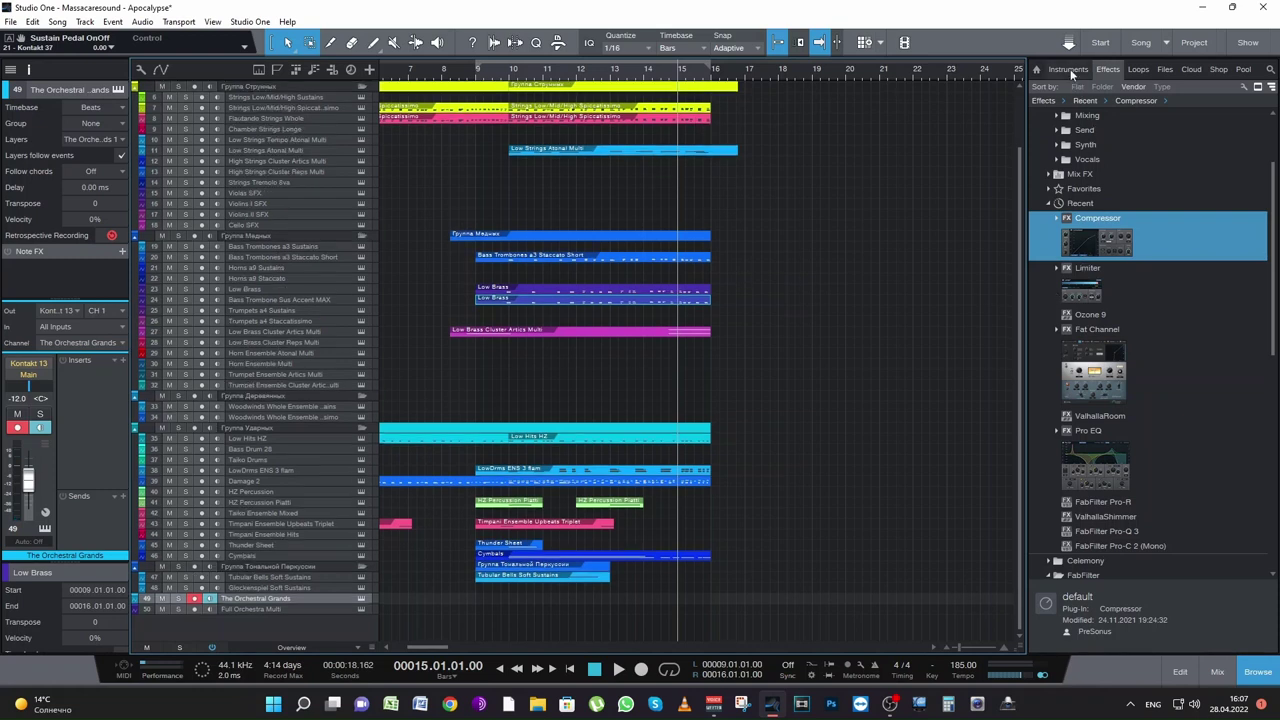
Step: Add a Kontakt instrument as a new track below Full Orchestra Multi and save the song
{"action": "left_click", "coordinate": [1068, 70]}
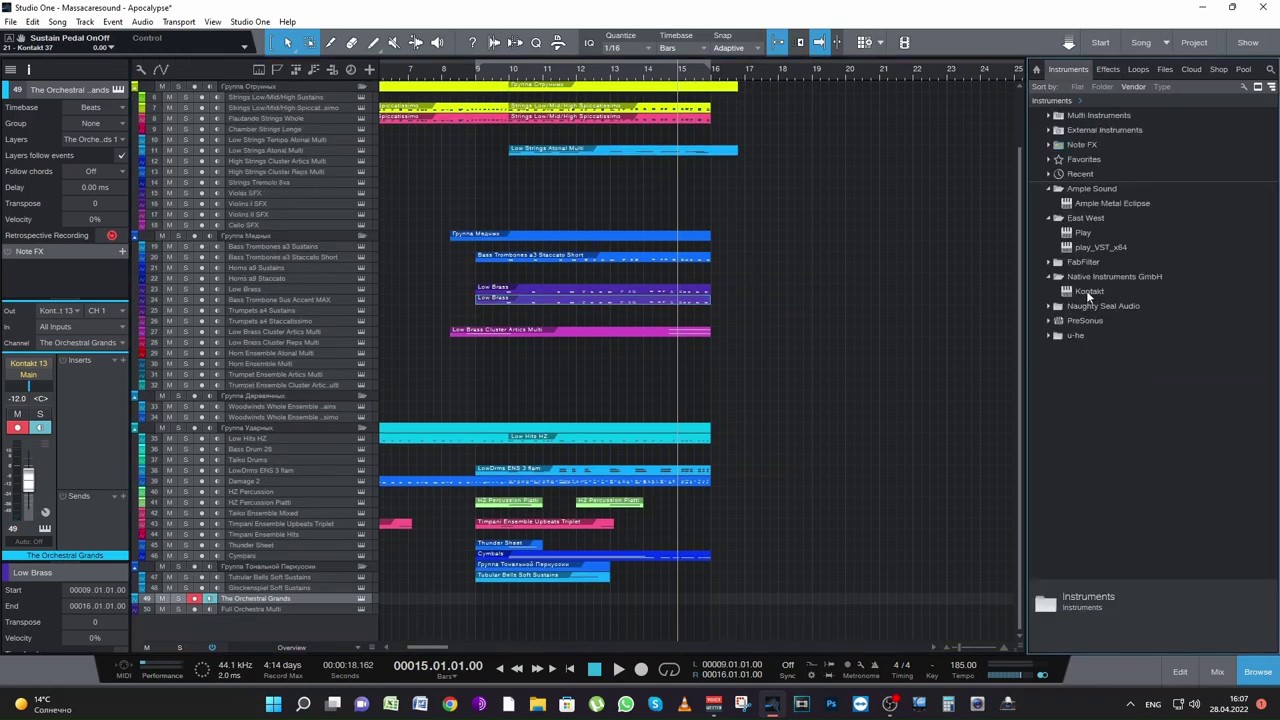
{"action": "left_click_drag", "start_coordinate": [1086, 290], "coordinate": [398, 633]}
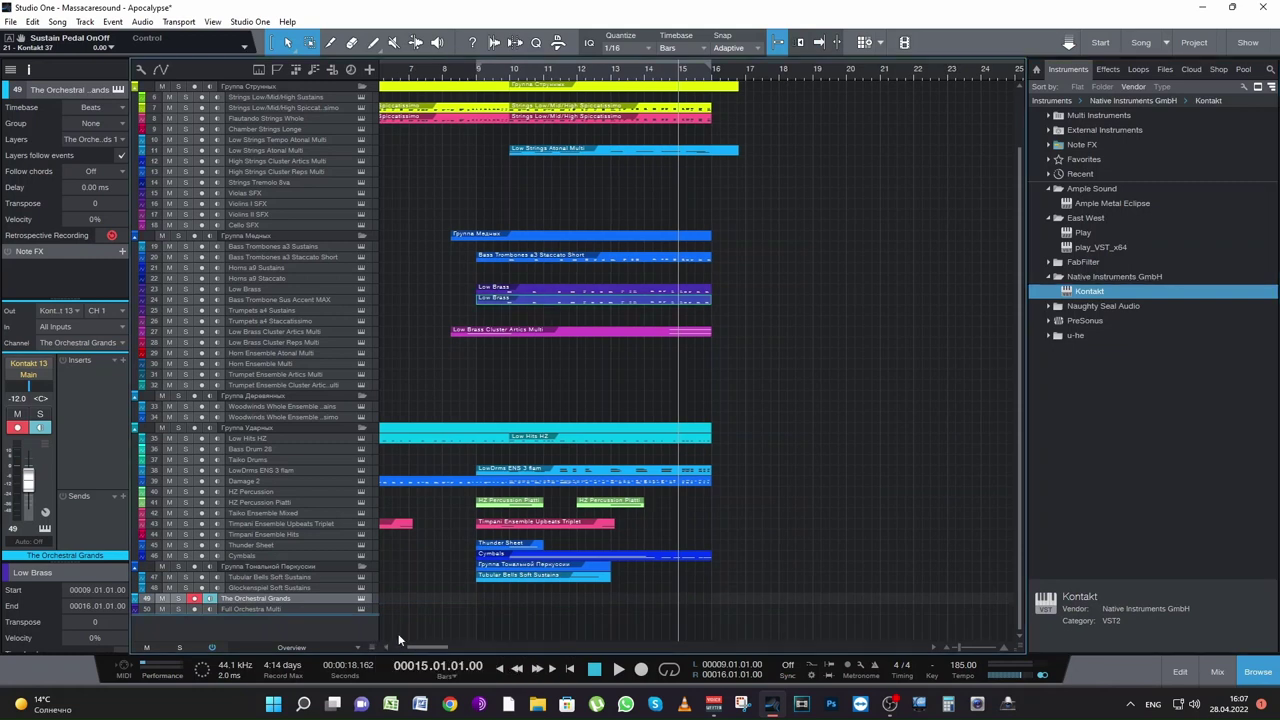
{"action": "key", "text": "ctrl+s"}
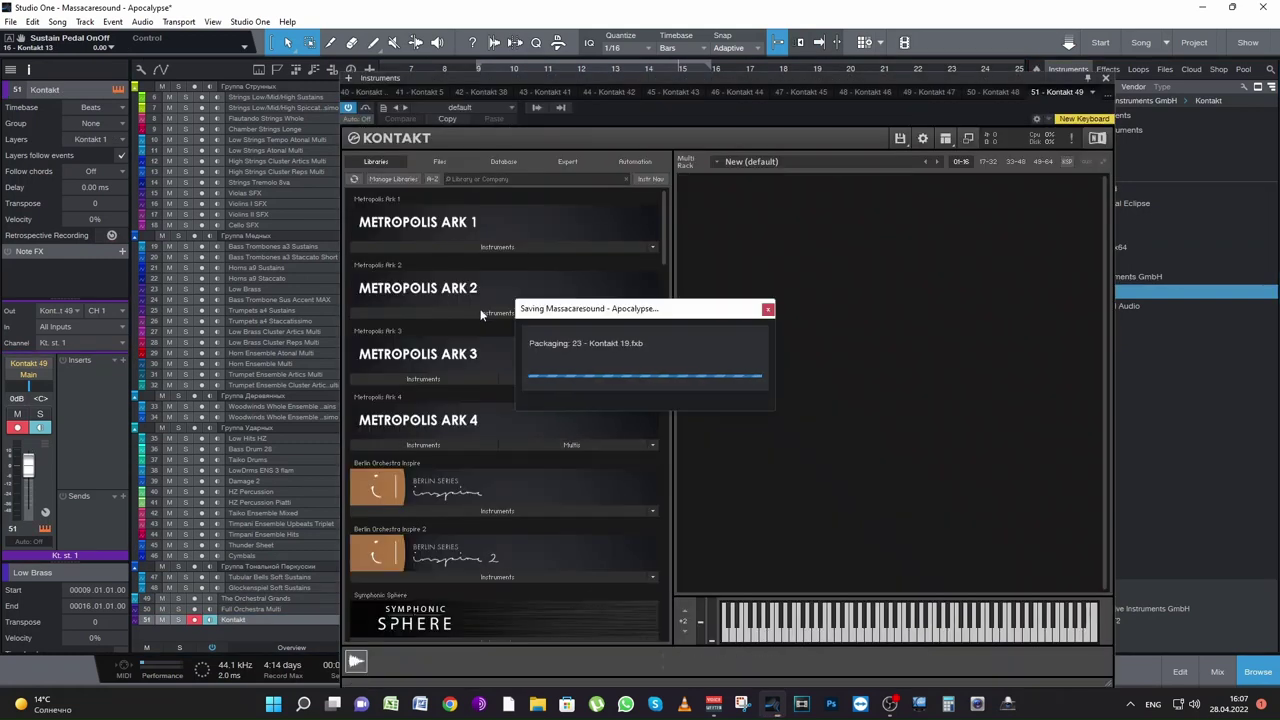
Step: Load the Bowed To Burst instrument from the Rise and Hit library's Orchestral folder into the new Kontakt
{"action": "scroll", "coordinate": [445, 370], "scroll_direction": "down", "scroll_amount": 10}
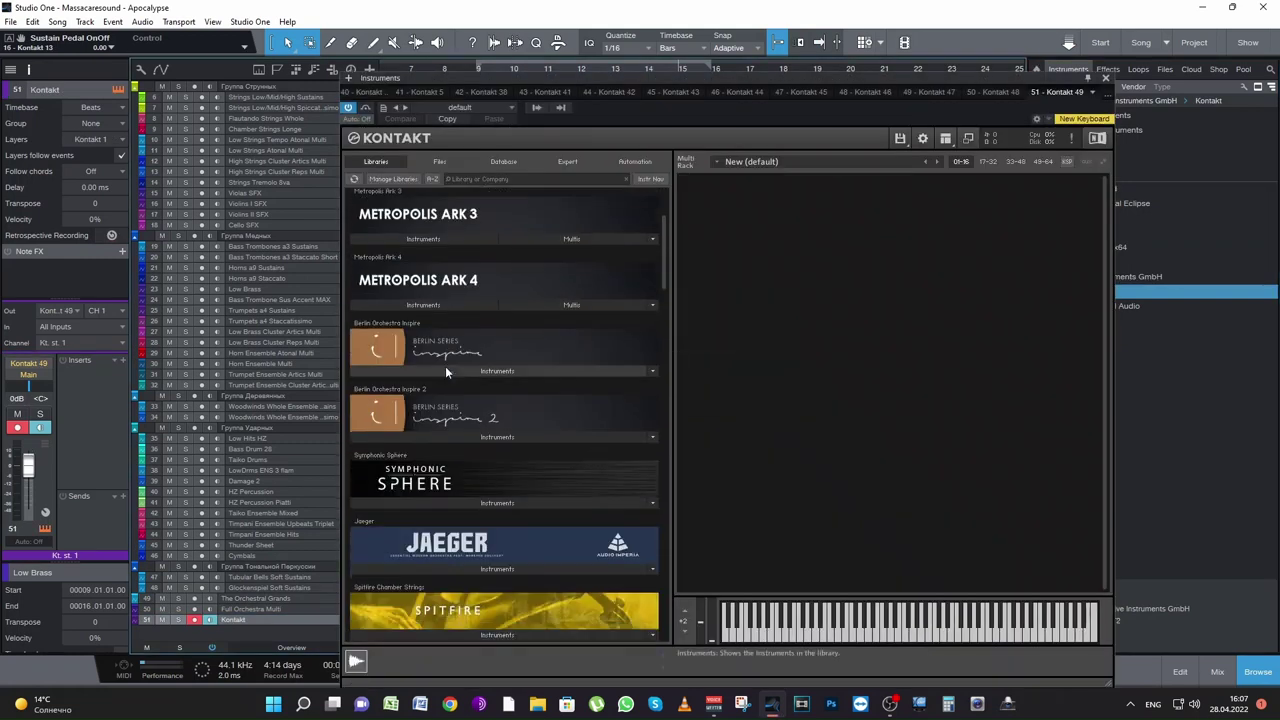
{"action": "scroll", "coordinate": [501, 382], "scroll_direction": "down", "scroll_amount": 5}
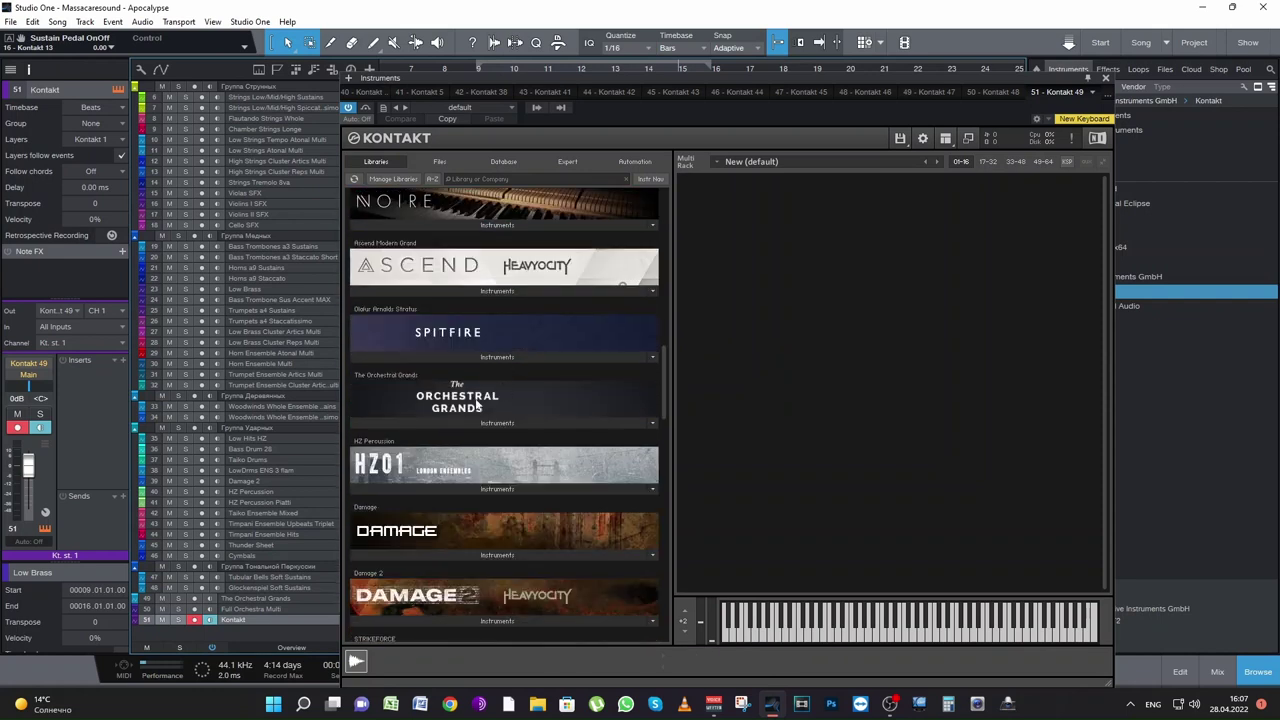
{"action": "scroll", "coordinate": [472, 405], "scroll_direction": "down", "scroll_amount": 5}
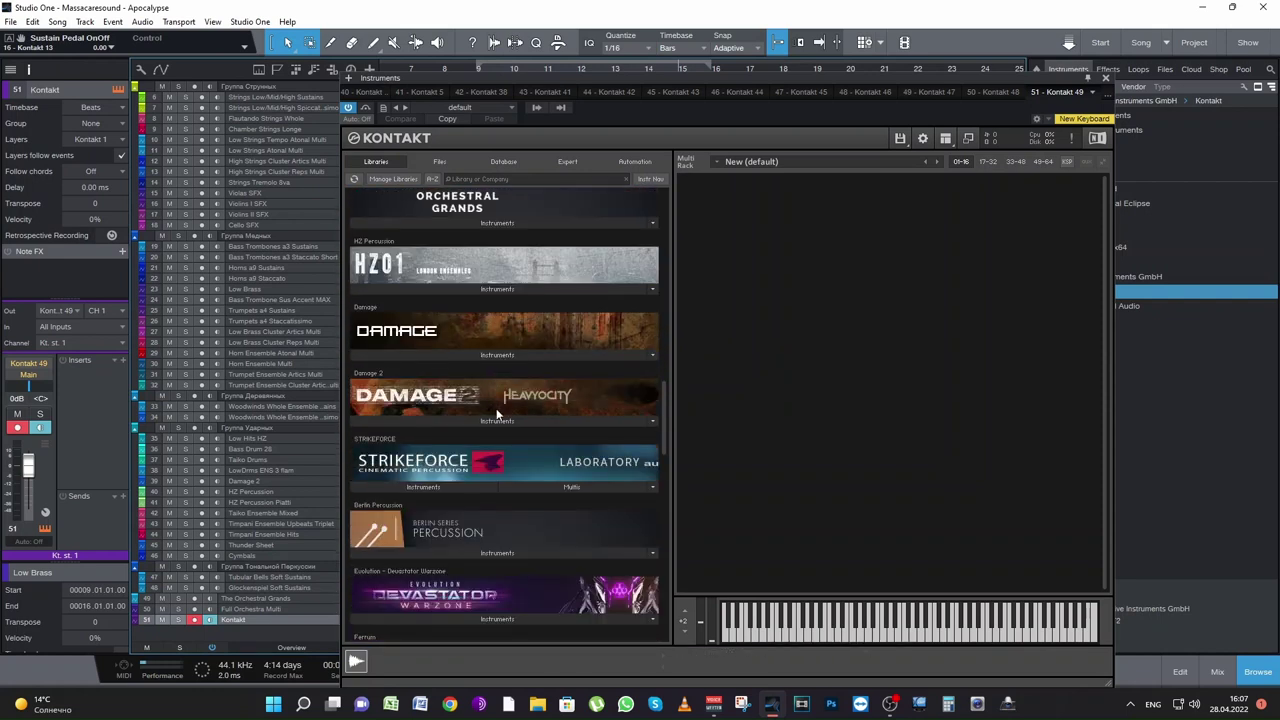
{"action": "scroll", "coordinate": [496, 408], "scroll_direction": "down", "scroll_amount": 5}
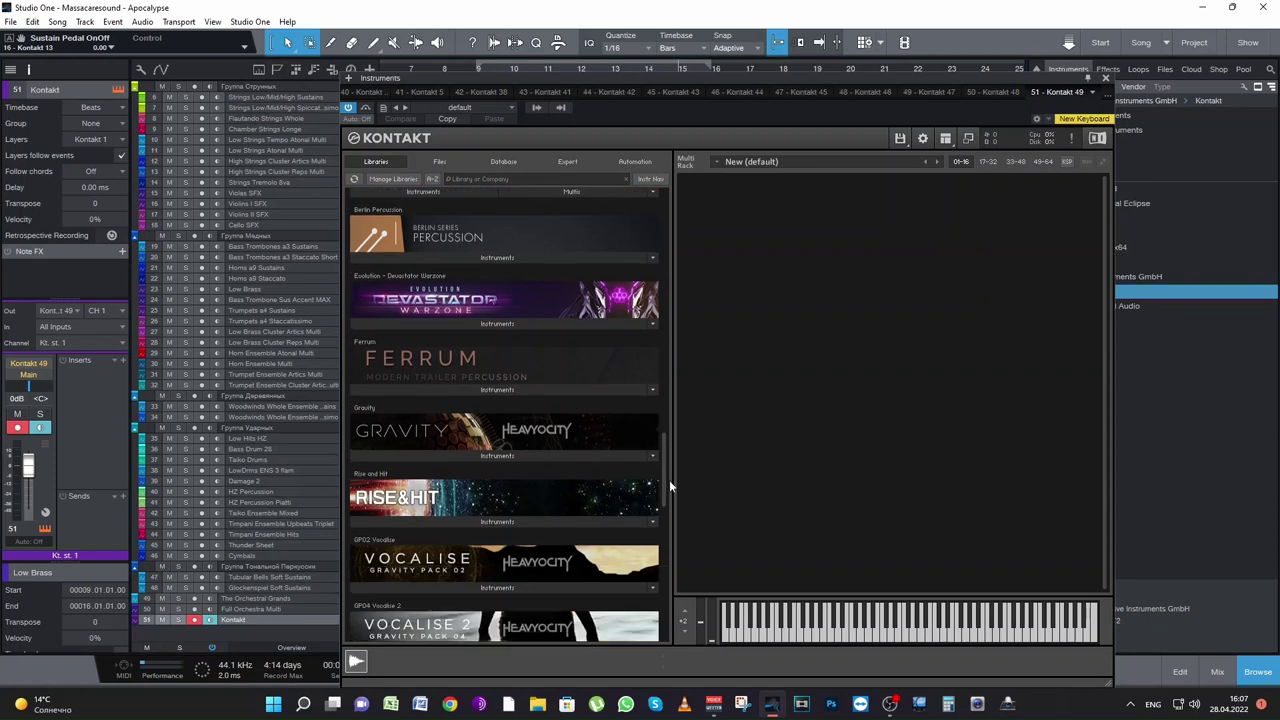
{"action": "left_click", "coordinate": [480, 380]}
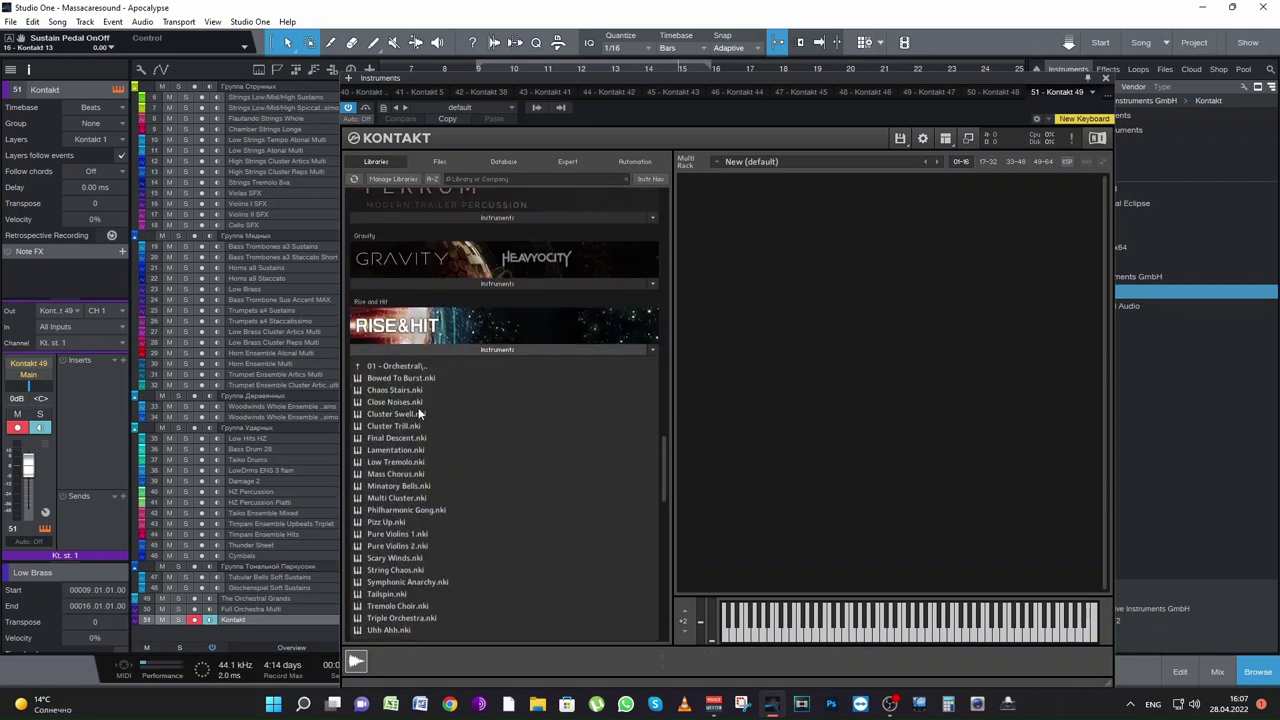
{"action": "left_click", "coordinate": [409, 379]}
{"action": "double_click", "coordinate": [410, 383]}
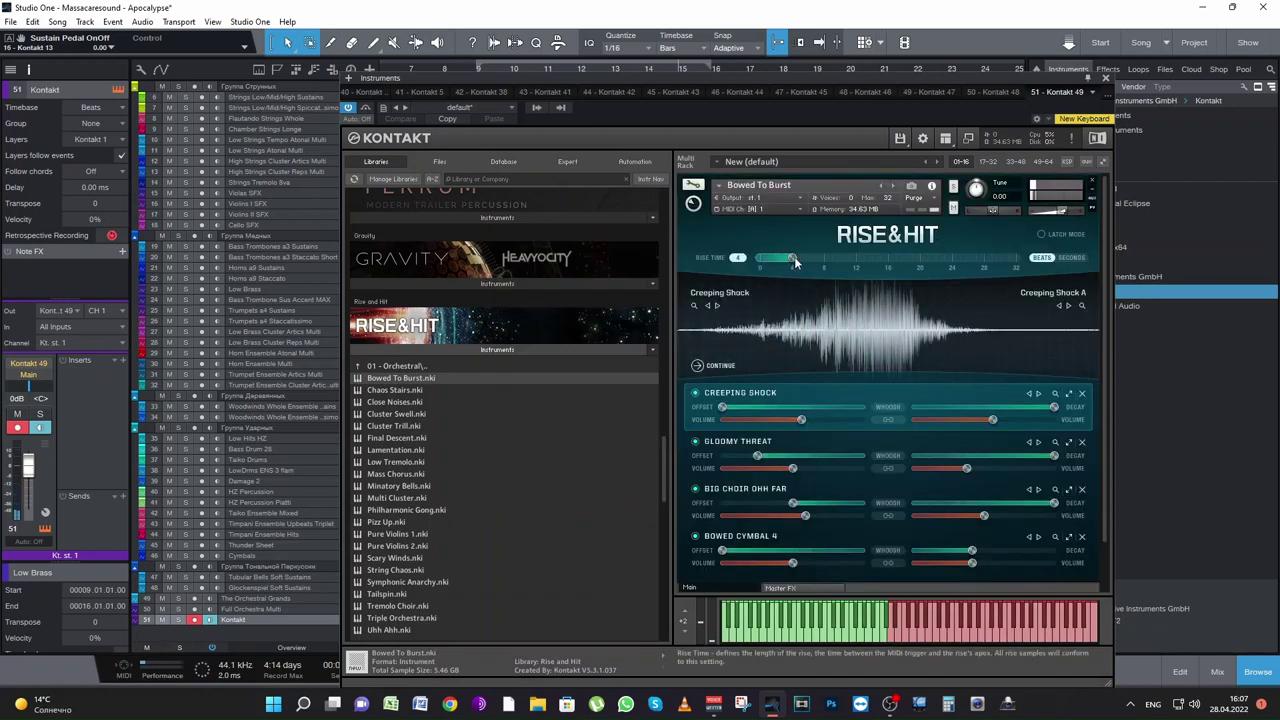
Step: Set the Bowed To Burst rise time to 12 beats, audition the sound and close the instrument window
{"action": "left_click_drag", "start_coordinate": [794, 257], "coordinate": [824, 259]}
{"action": "left_click", "coordinate": [891, 306]}
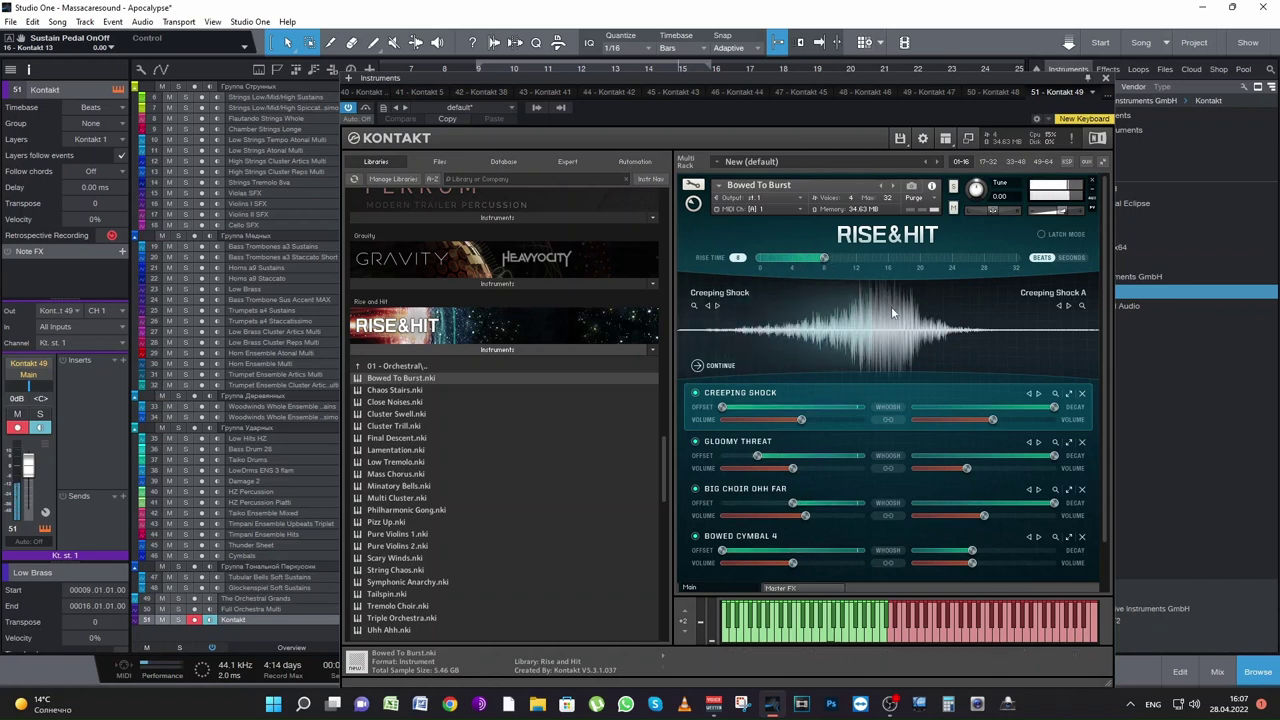
{"action": "left_click_drag", "start_coordinate": [824, 258], "coordinate": [854, 260]}
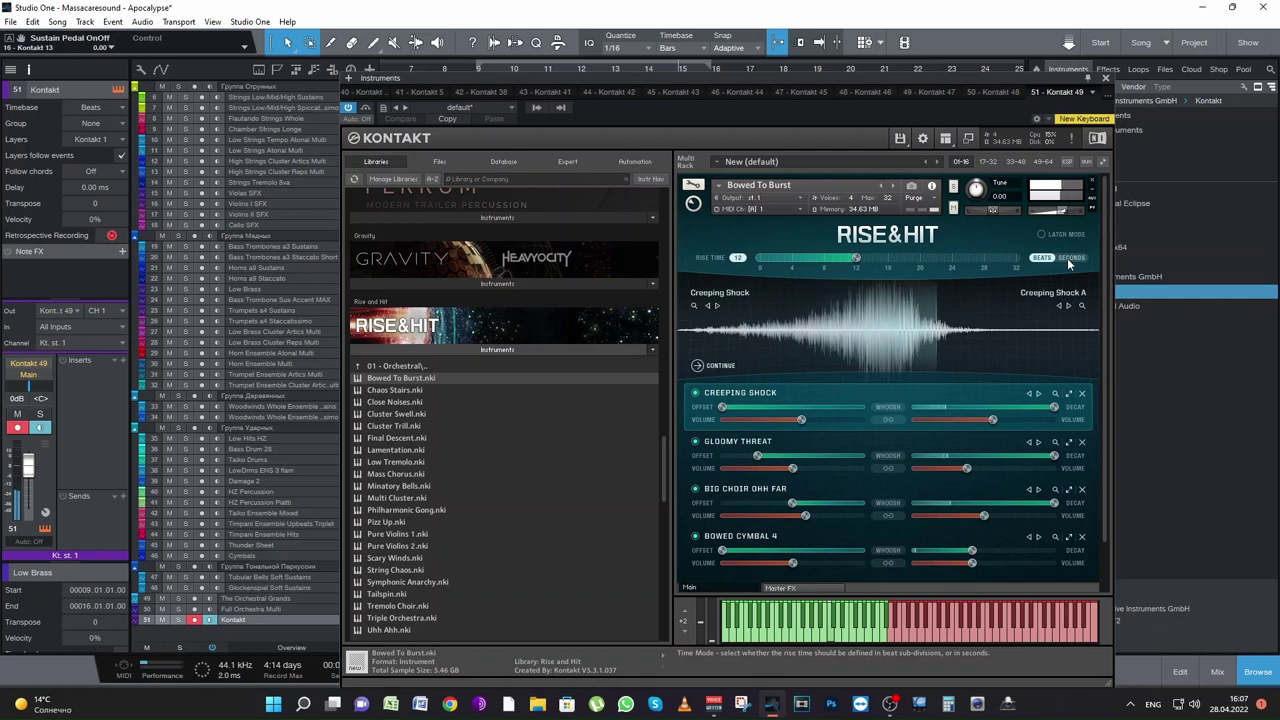
{"action": "left_click", "coordinate": [1105, 78]}
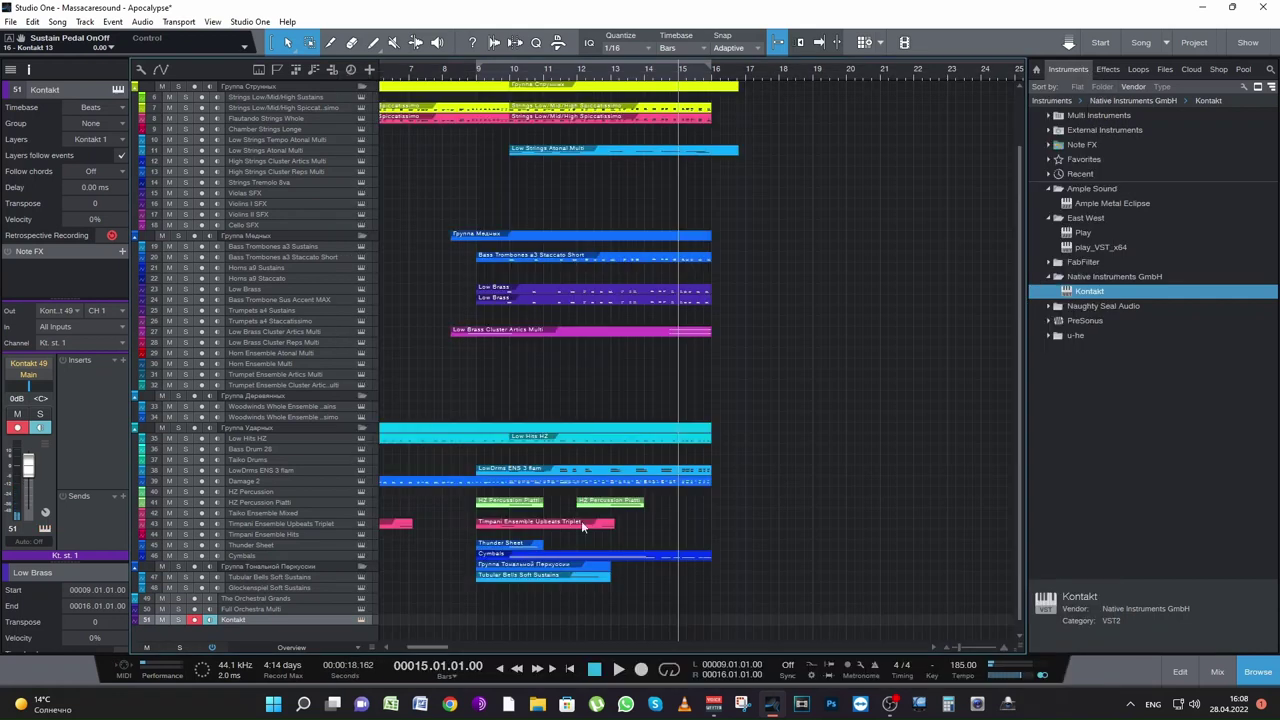
Step: Create an empty event from bar 9 to 16 on the Kontakt track, enlarge the track and name it Rise and Hits
{"action": "double_click", "coordinate": [626, 618]}
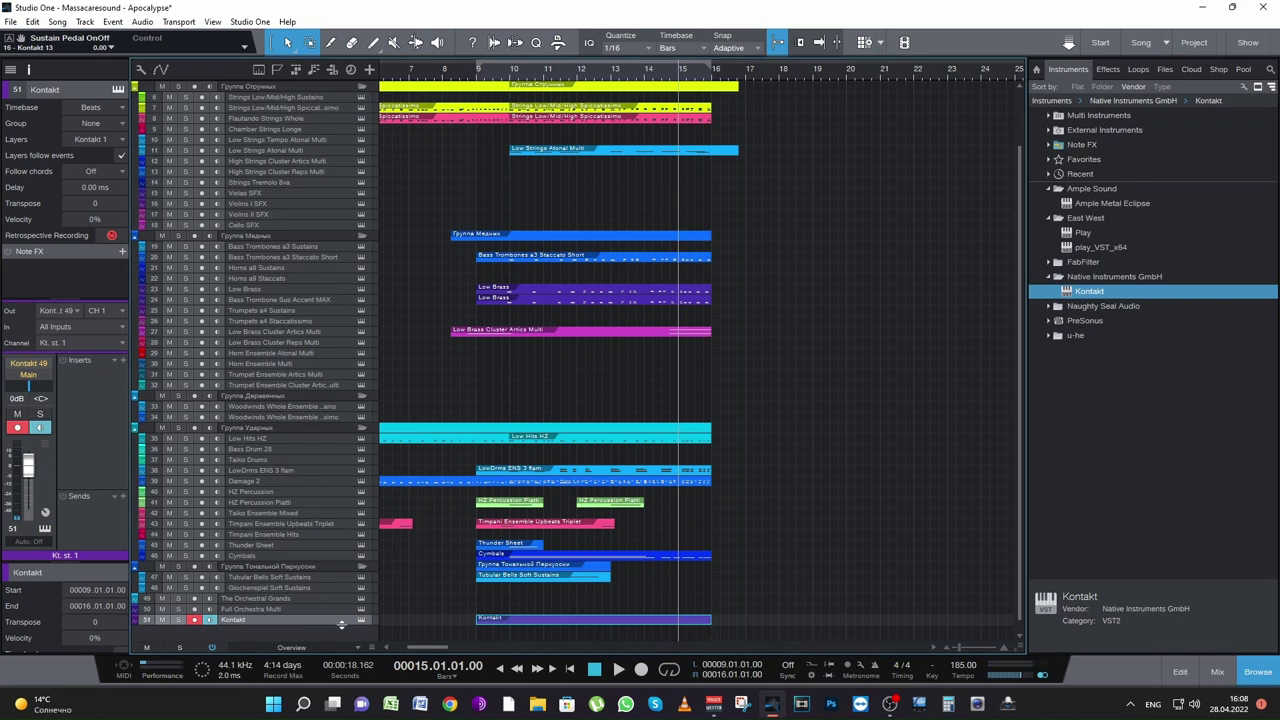
{"action": "left_click_drag", "start_coordinate": [341, 626], "coordinate": [341, 638]}
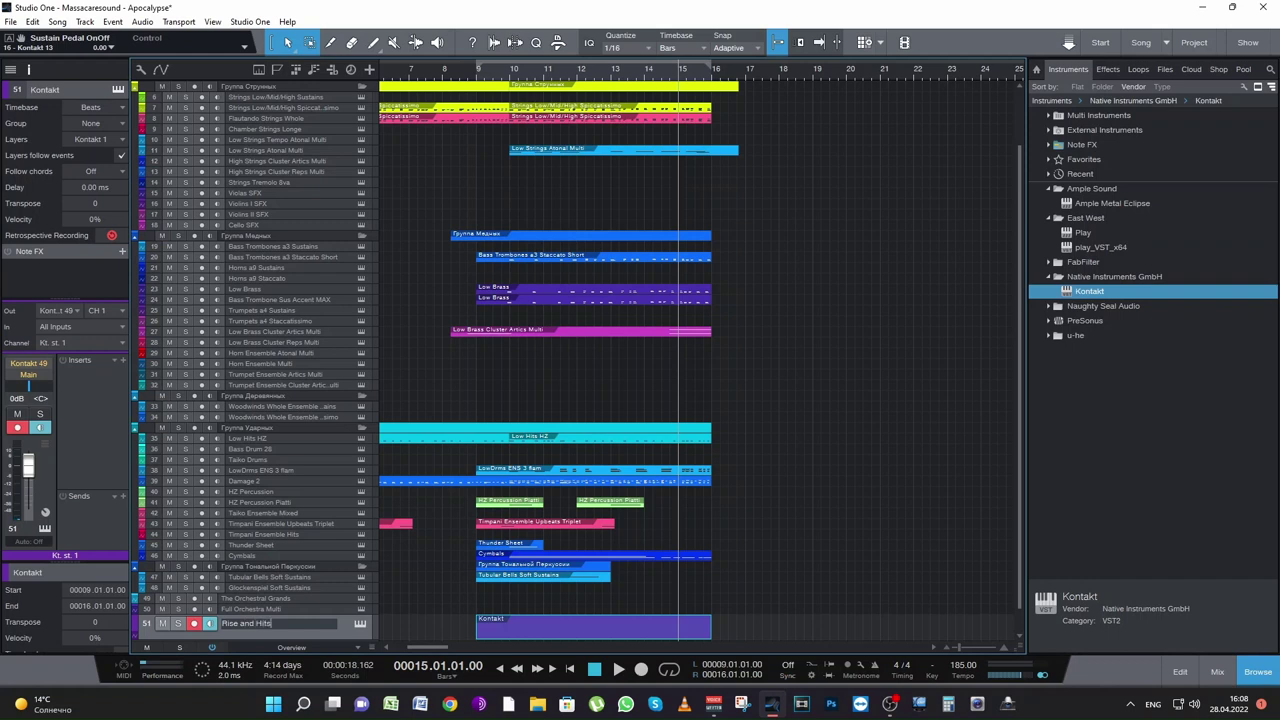
{"action": "key", "text": "Return"}
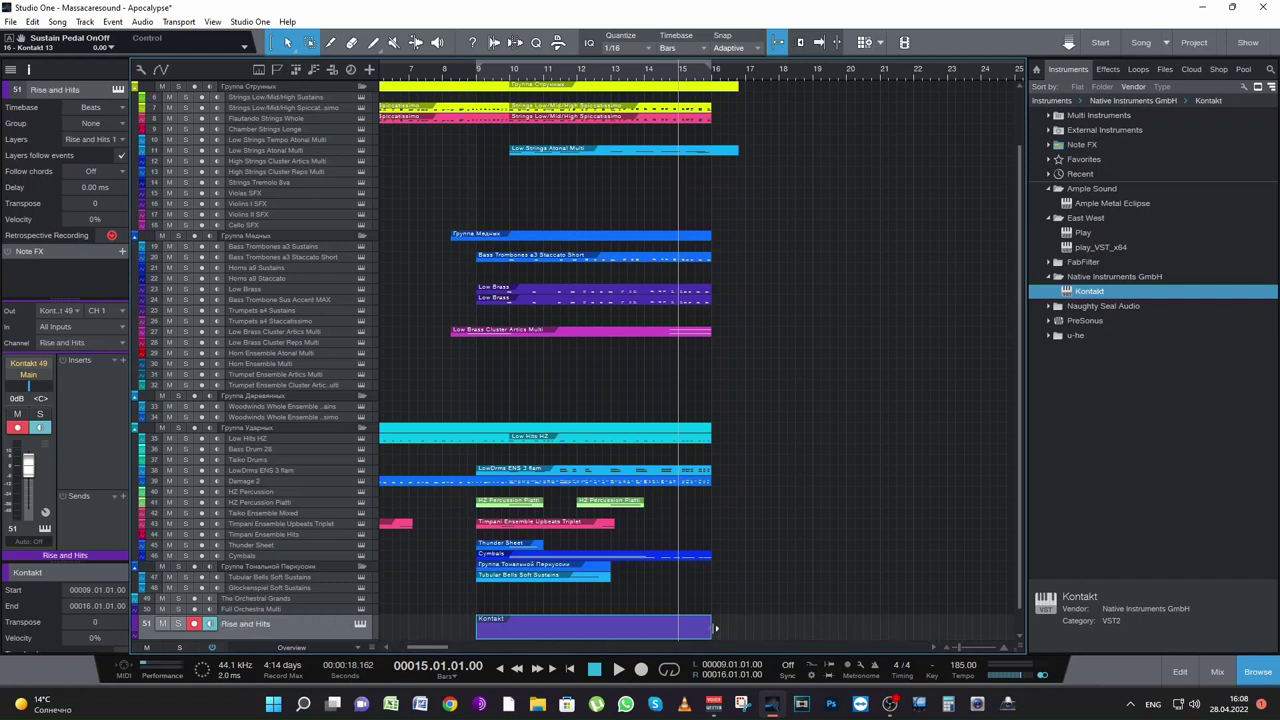
Step: Extend the Rise and Hits event to bar 17 and draw a G2 note in it from bar 13 to bar 16
{"action": "left_click_drag", "start_coordinate": [715, 628], "coordinate": [746, 628]}
{"action": "double_click", "coordinate": [664, 633]}
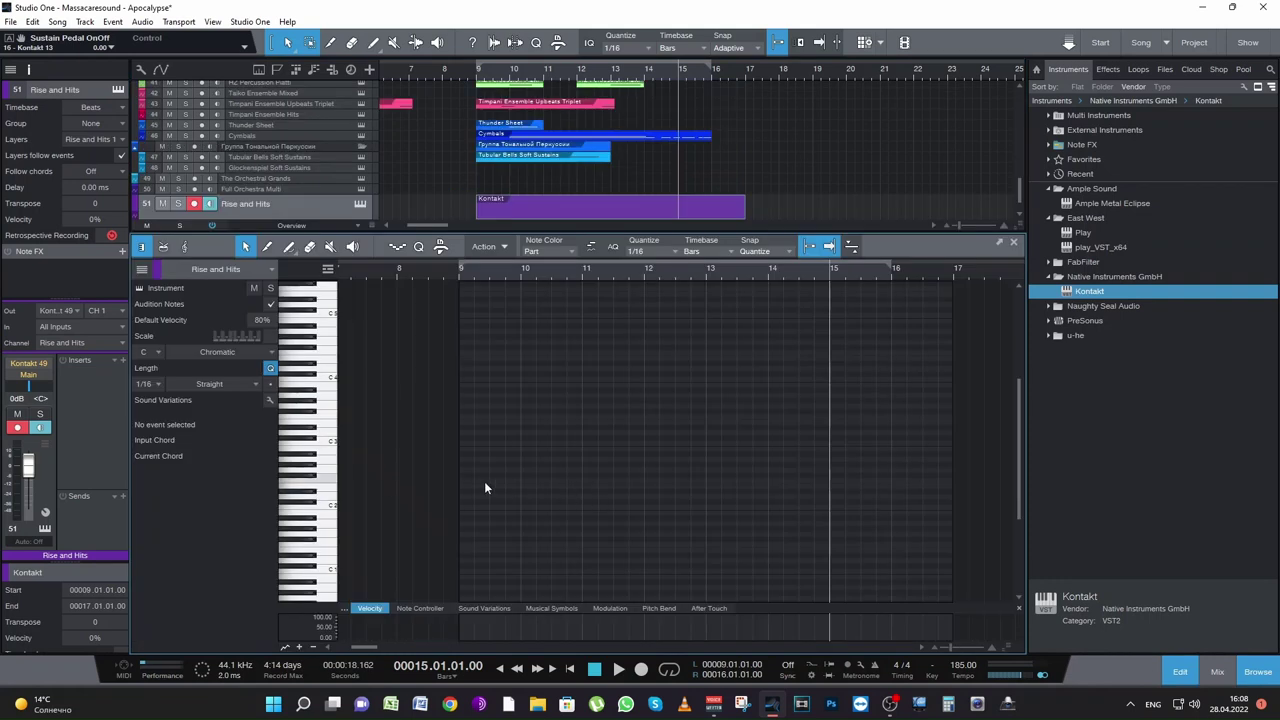
{"action": "left_click", "coordinate": [310, 476]}
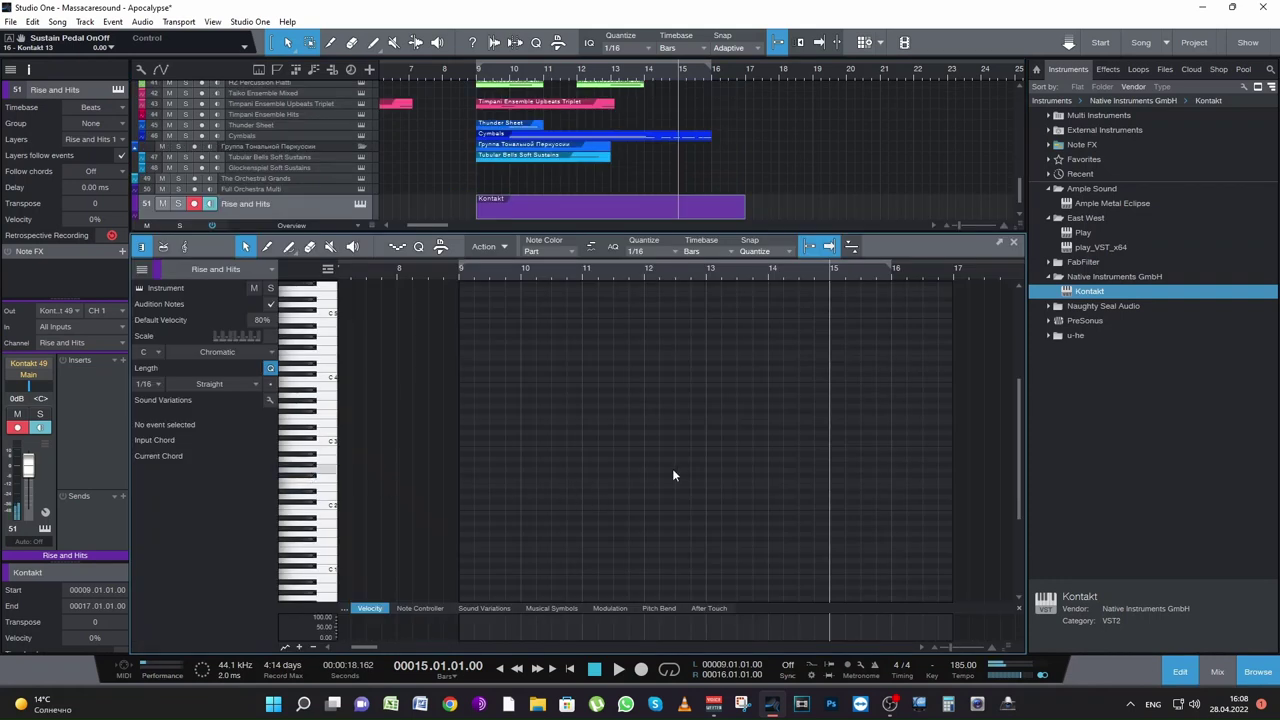
{"action": "double_click", "coordinate": [711, 470]}
{"action": "left_click_drag", "start_coordinate": [714, 470], "coordinate": [890, 470]}
{"action": "left_click_drag", "start_coordinate": [710, 471], "coordinate": [705, 470]}
Step: Play the riser from just before bar 13 within the full mix and again with the Rise and Hits track soloed
{"action": "left_click", "coordinate": [704, 271]}
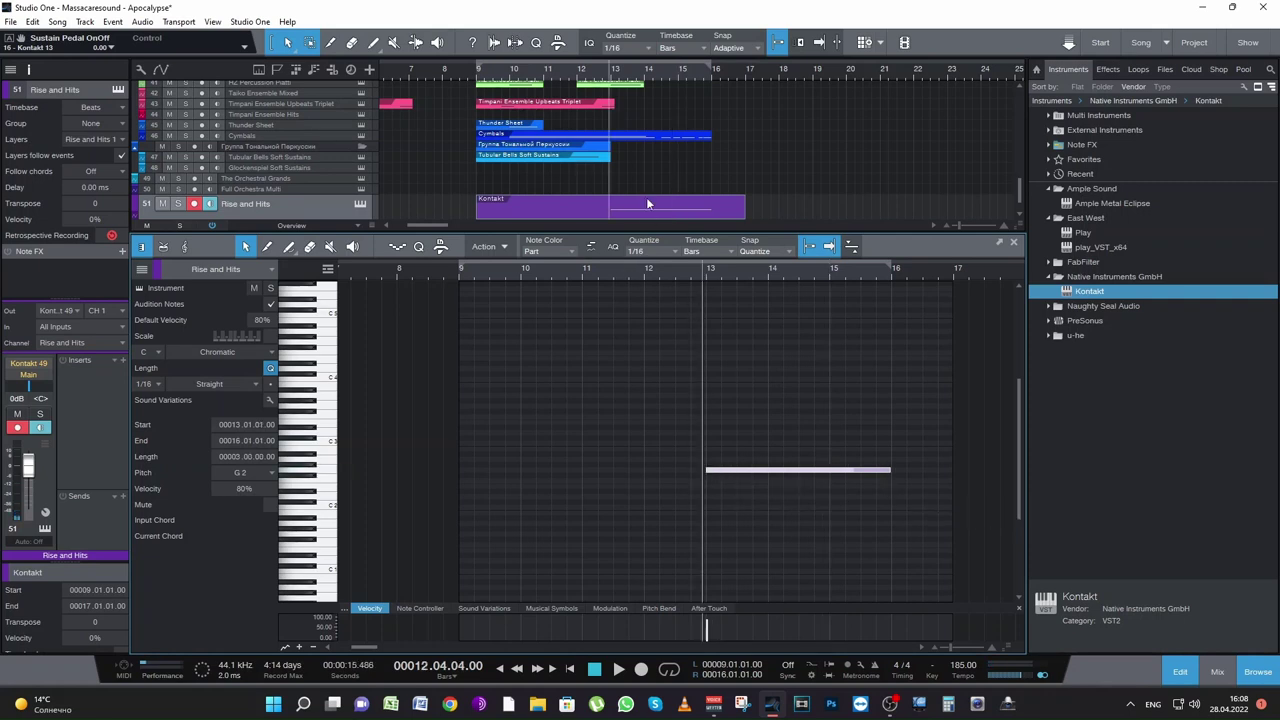
{"action": "key", "text": "space"}
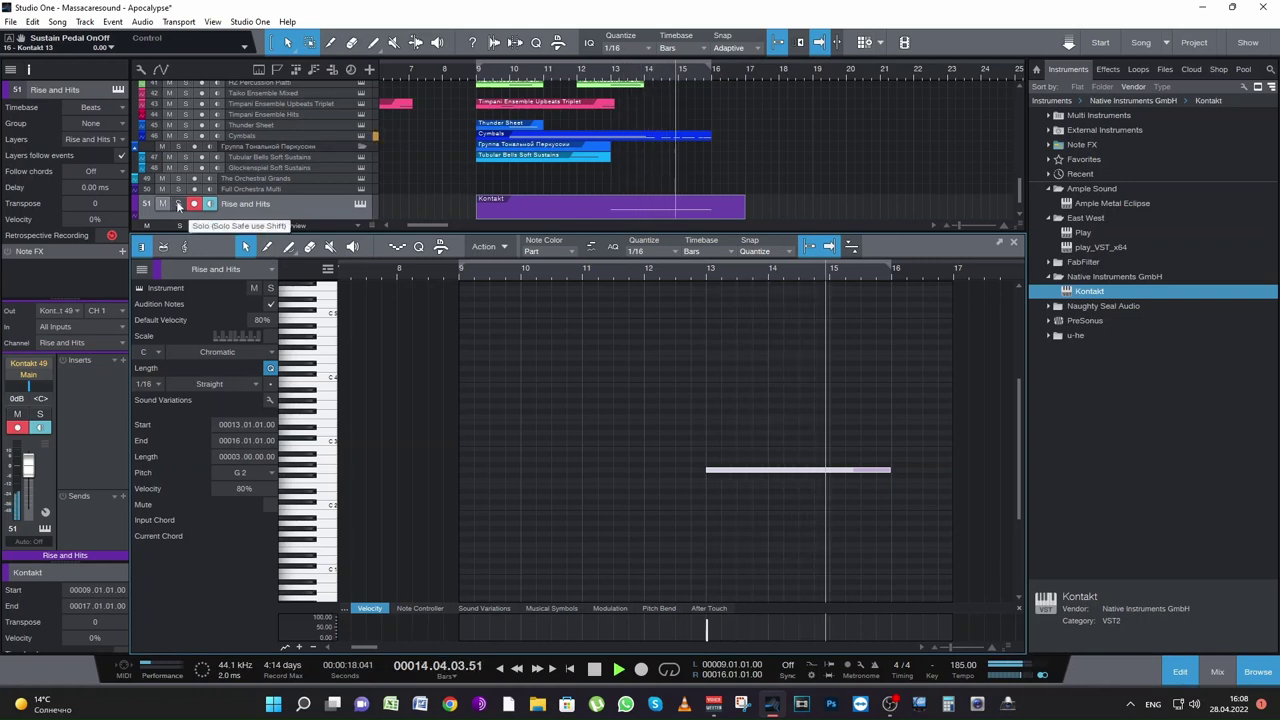
{"action": "key", "text": "space"}
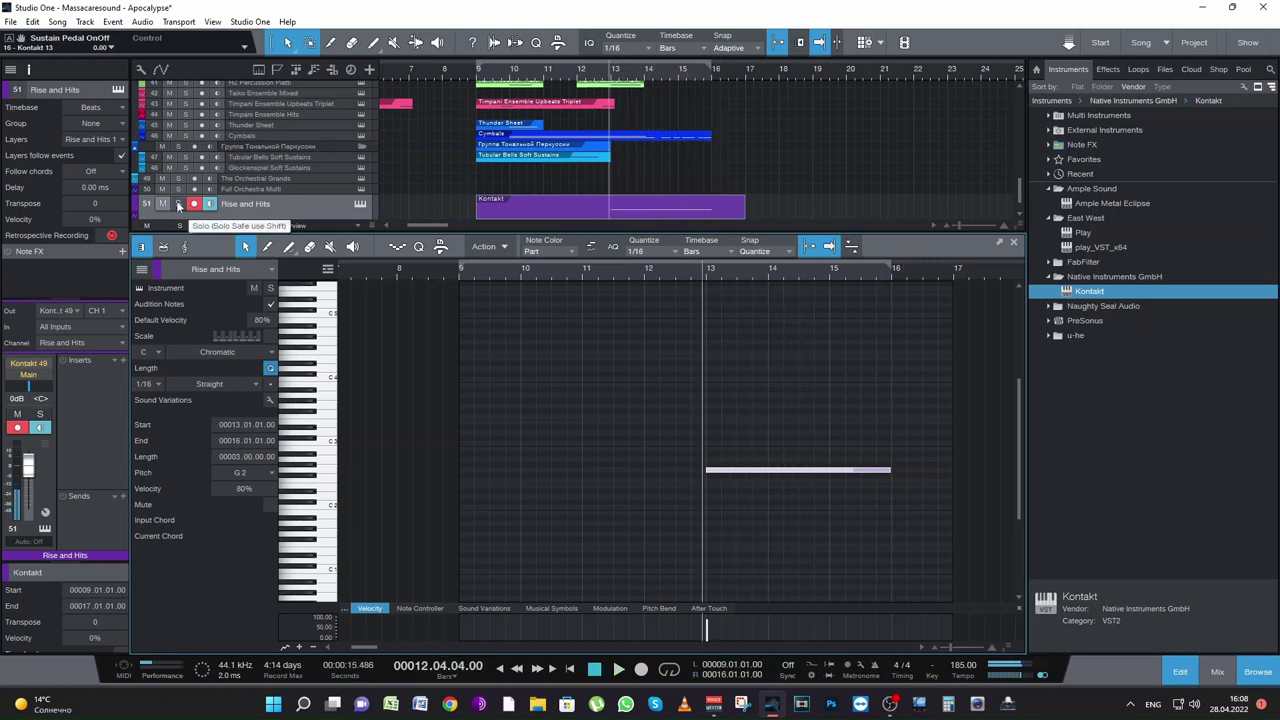
{"action": "left_click", "coordinate": [178, 204]}
{"action": "key", "text": "space"}
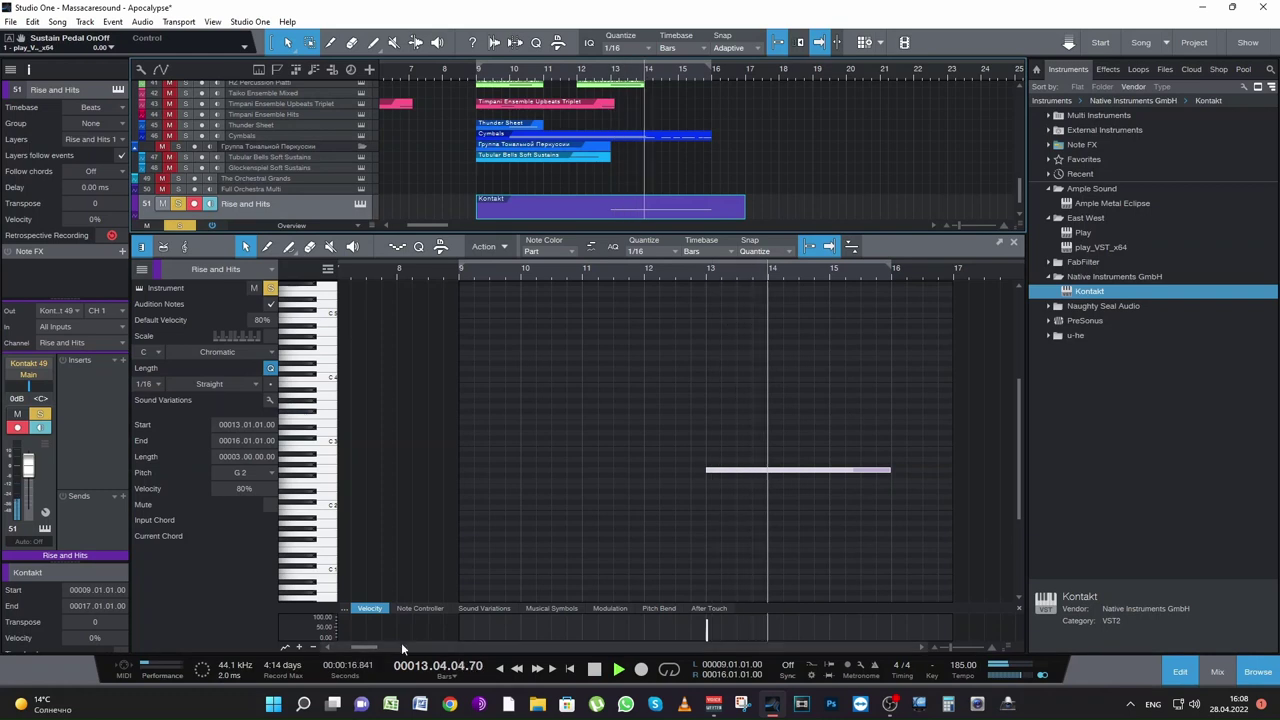
{"action": "left_click_drag", "start_coordinate": [370, 646], "coordinate": [392, 644]}
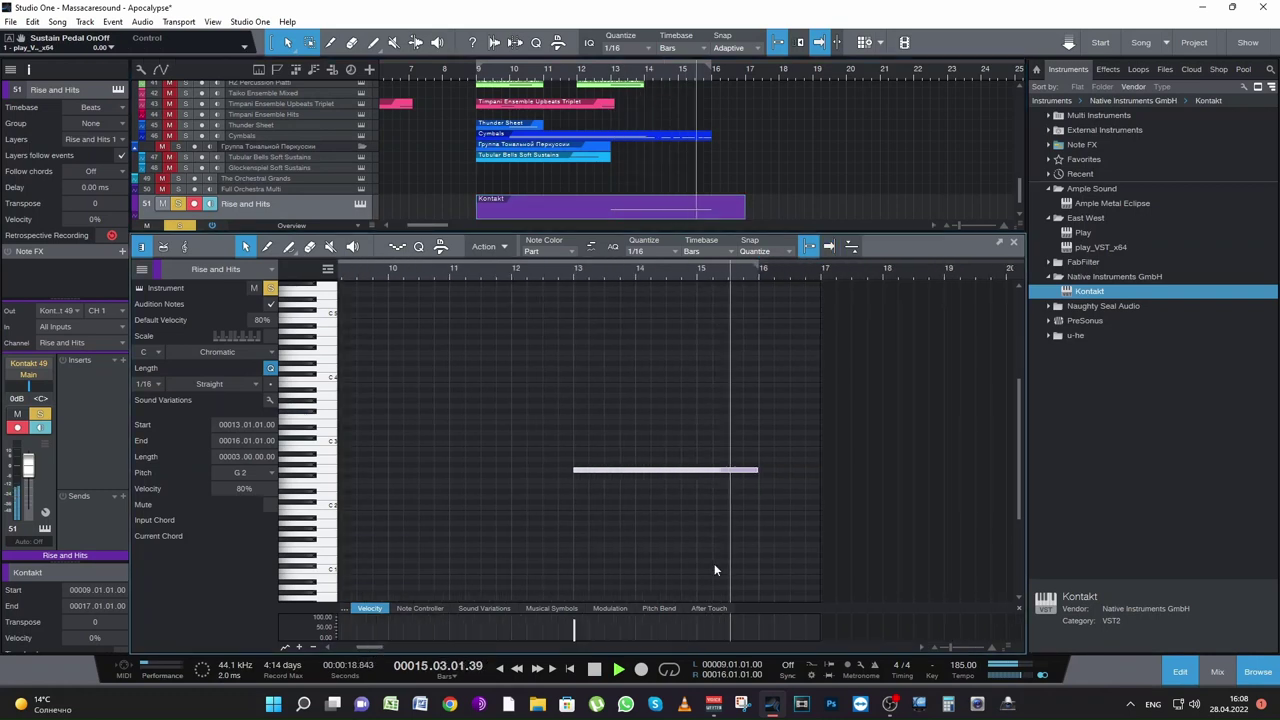
{"action": "key", "text": "space"}
Step: Lengthen the riser note to end at bar 17 and play the soloed track
{"action": "left_click_drag", "start_coordinate": [757, 470], "coordinate": [813, 487]}
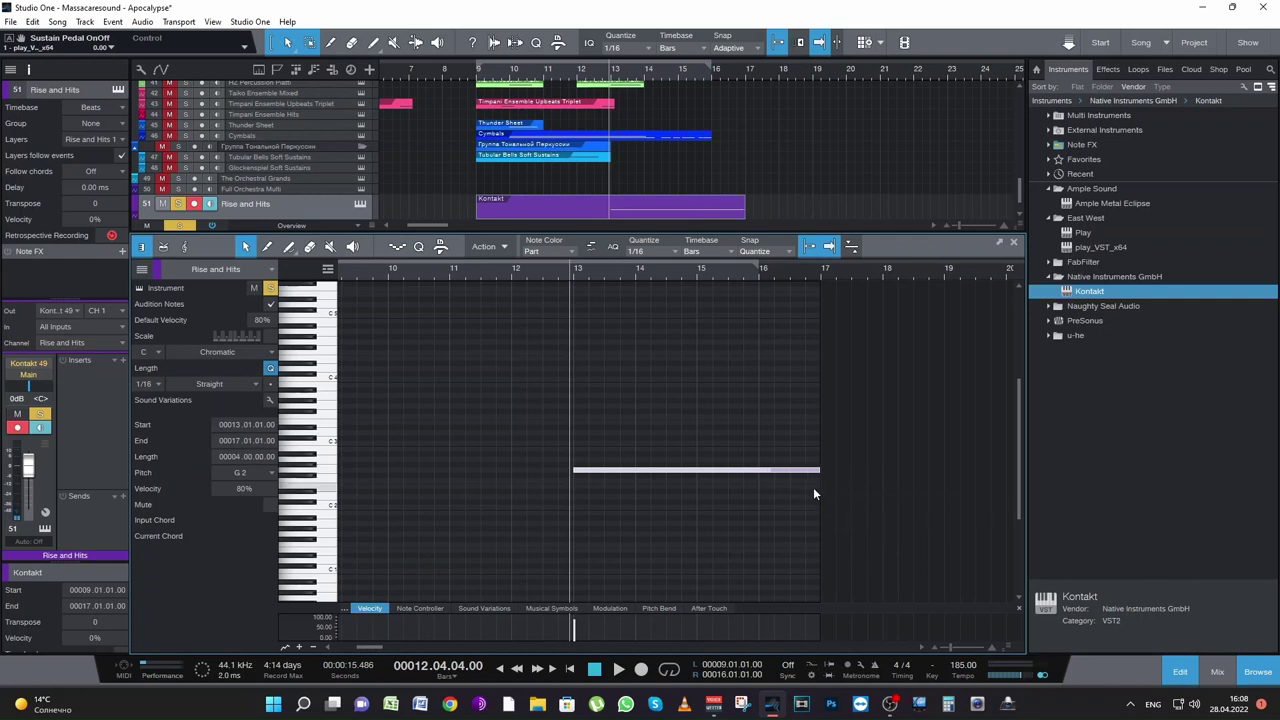
{"action": "key", "text": "space"}
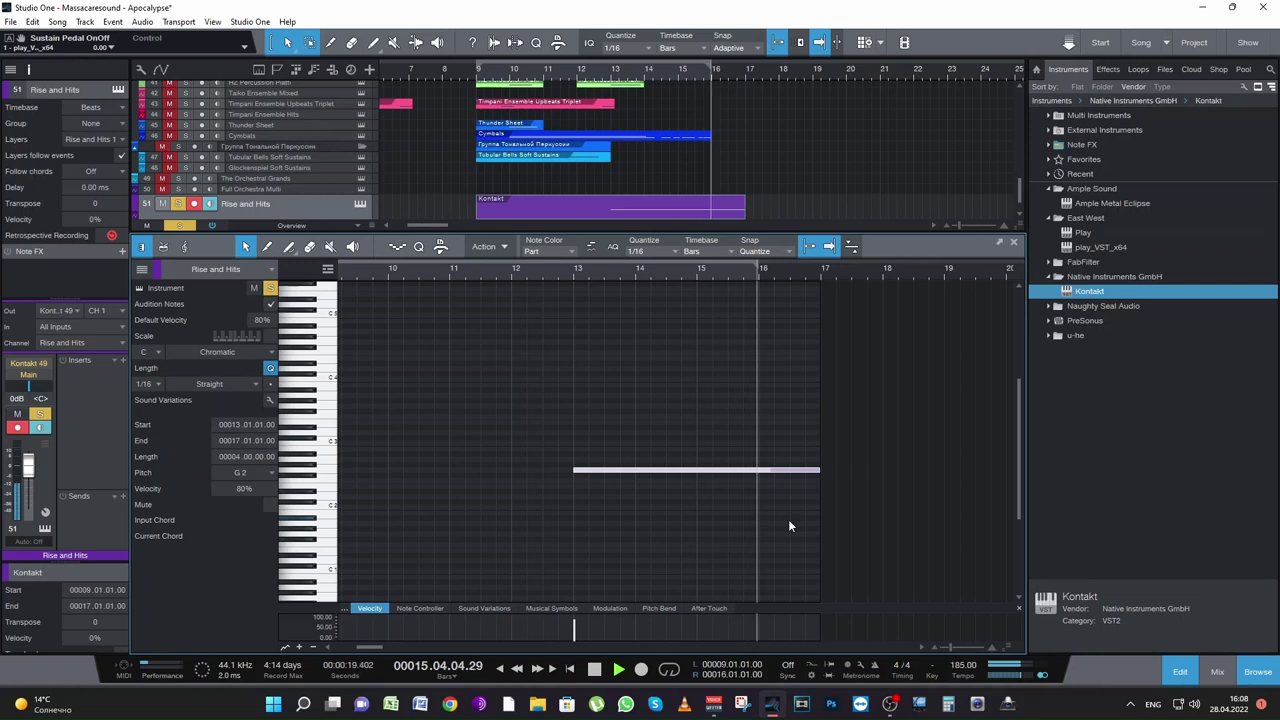
{"action": "key", "text": "space"}
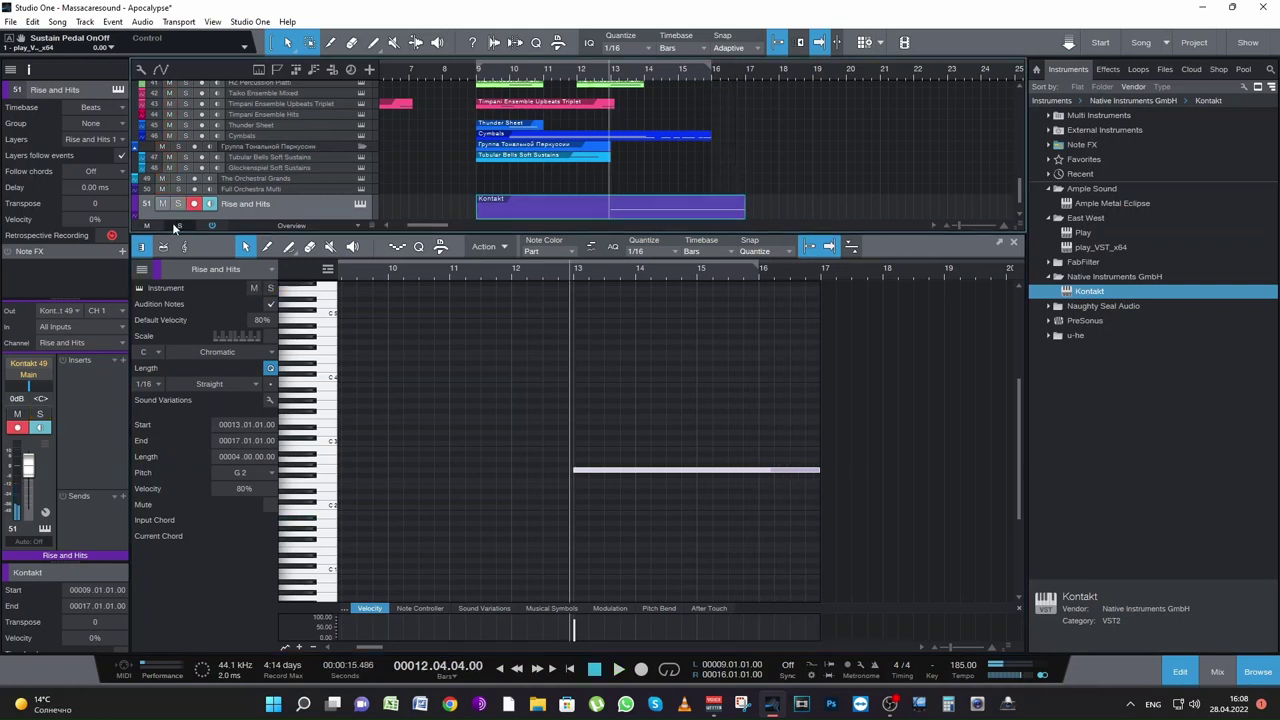
Step: Unsolo the Rise and Hits track, move its note down to F2 and listen in the full mix
{"action": "left_click_drag", "start_coordinate": [590, 475], "coordinate": [592, 485]}
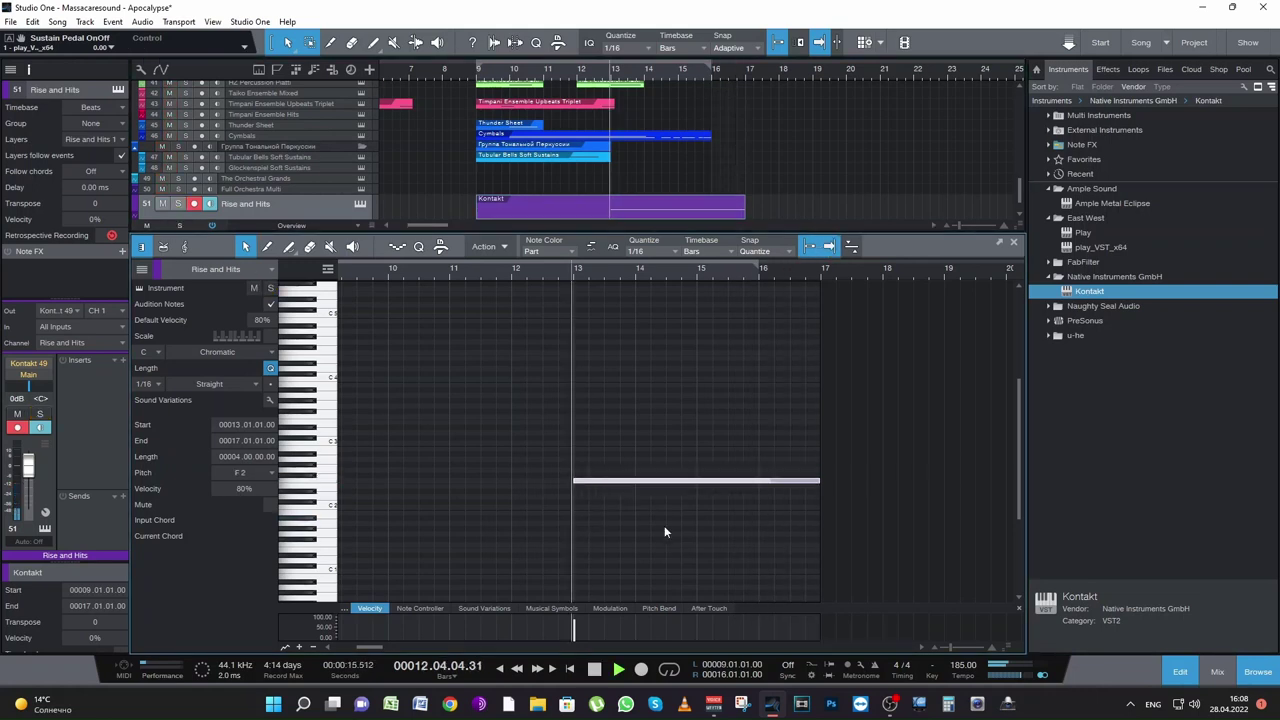
{"action": "key", "text": "space"}
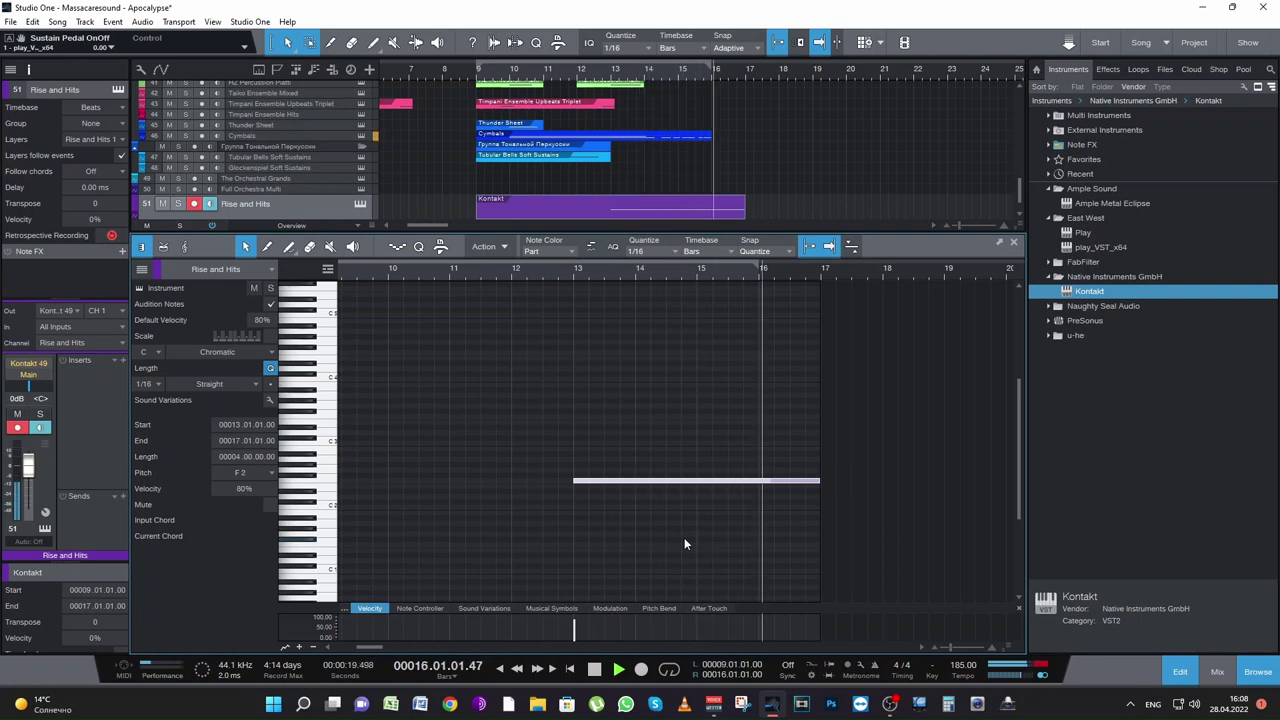
{"action": "key", "text": "space"}
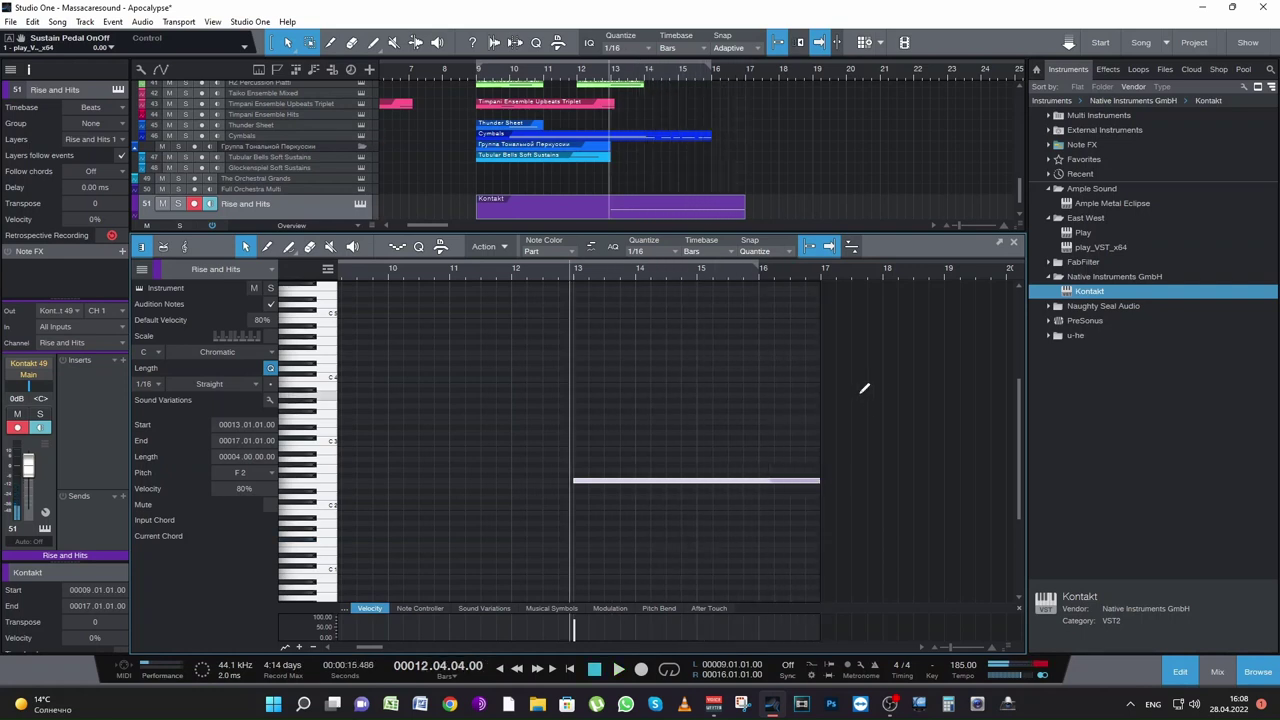
Step: Switch the Rise and Hits instrument to the Chaos Stairs preset, set its rise time to 12 beats and play it in the mix
{"action": "left_click", "coordinate": [358, 204]}
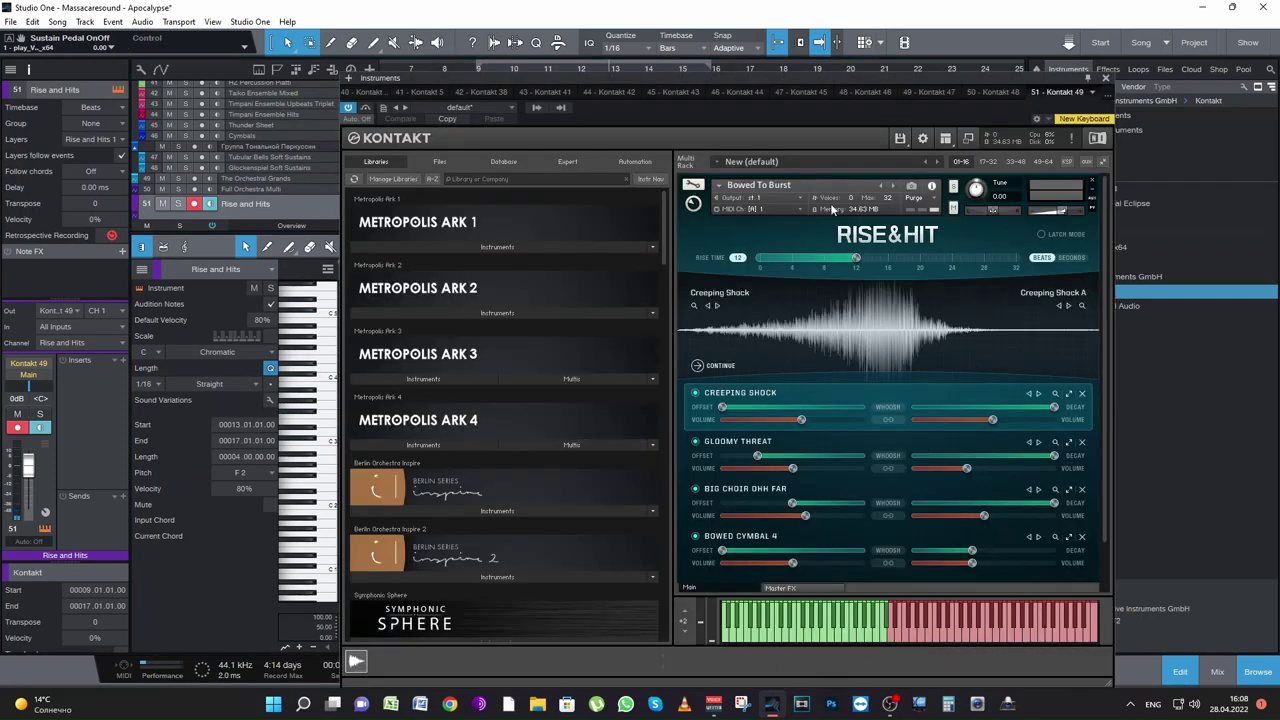
{"action": "left_click", "coordinate": [894, 183]}
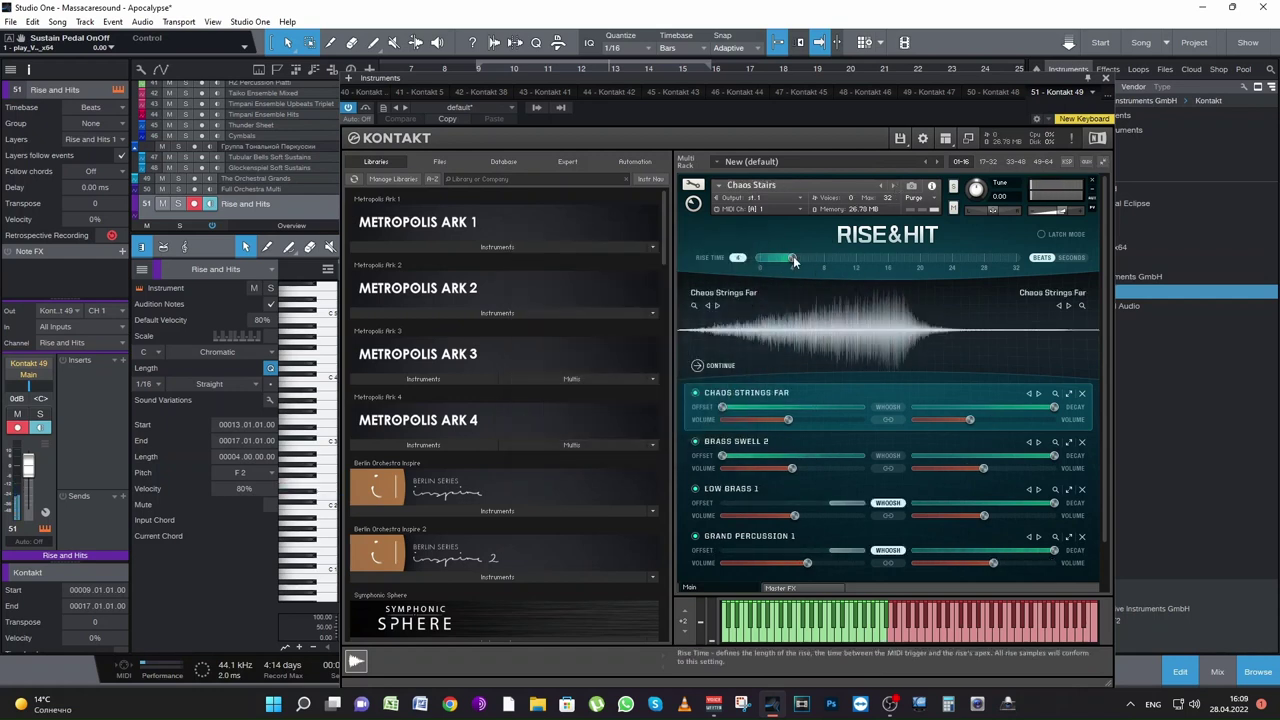
{"action": "left_click_drag", "start_coordinate": [793, 256], "coordinate": [853, 261]}
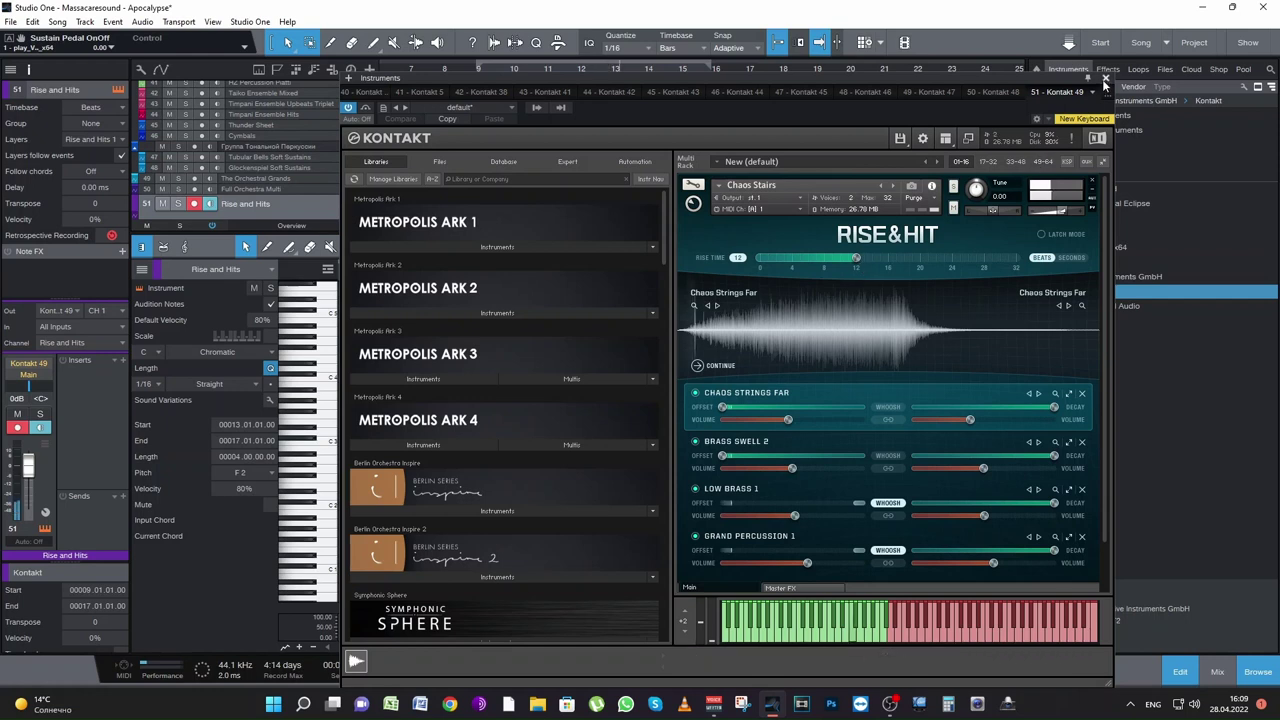
{"action": "left_click", "coordinate": [1105, 78]}
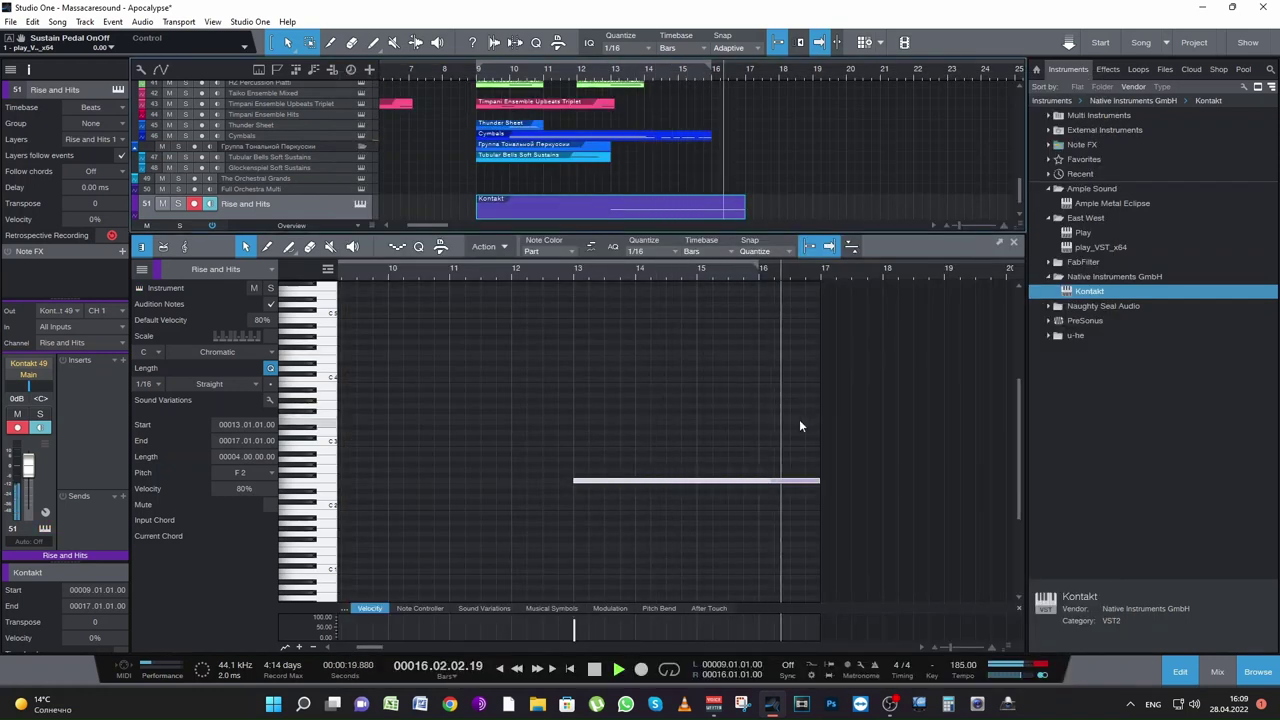
{"action": "key", "text": "space"}
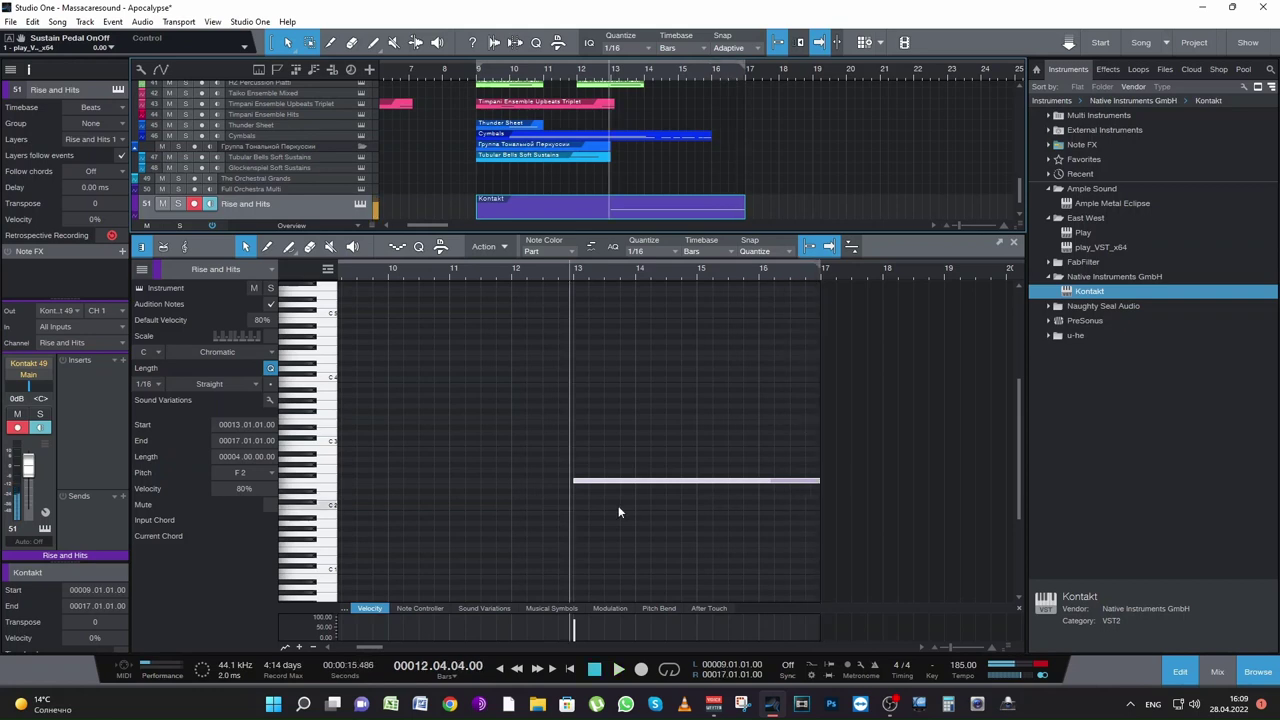
Step: Close the note editor, save the song and trim the start of the Rise and Hits event to bar 13
{"action": "left_click", "coordinate": [1012, 243]}
{"action": "key", "text": "ctrl+s"}
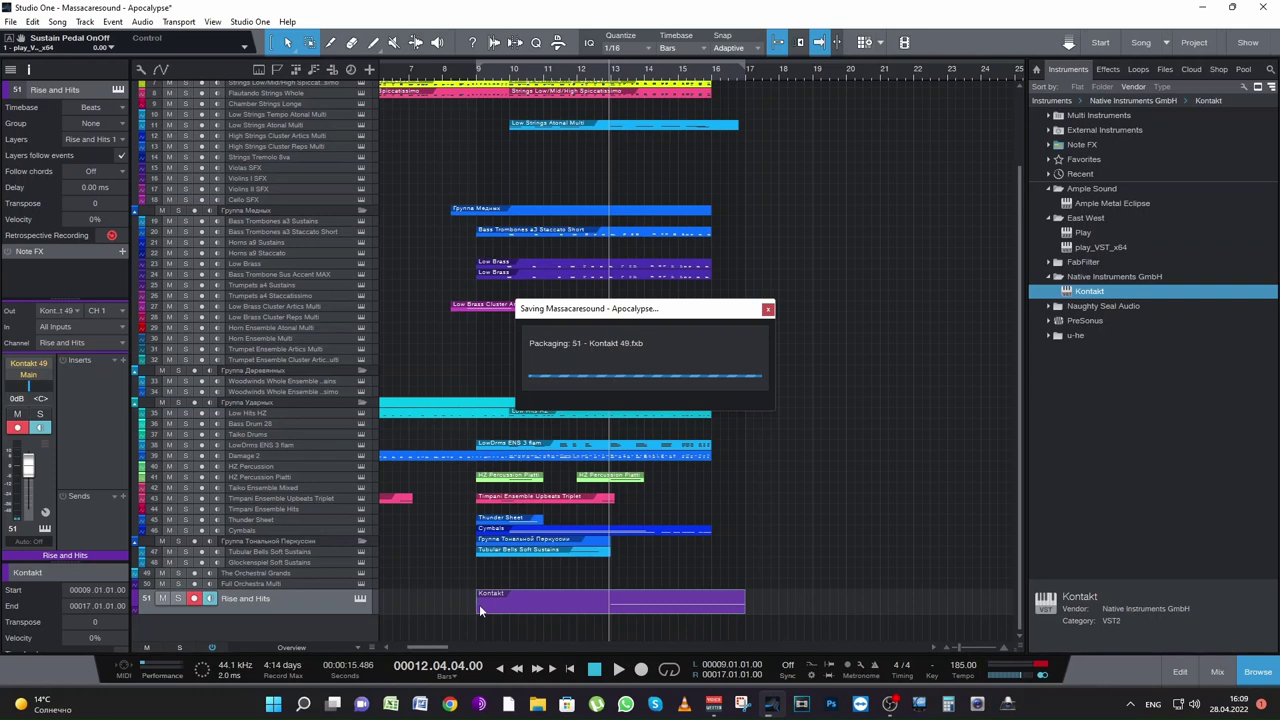
{"action": "left_click_drag", "start_coordinate": [479, 604], "coordinate": [612, 604]}
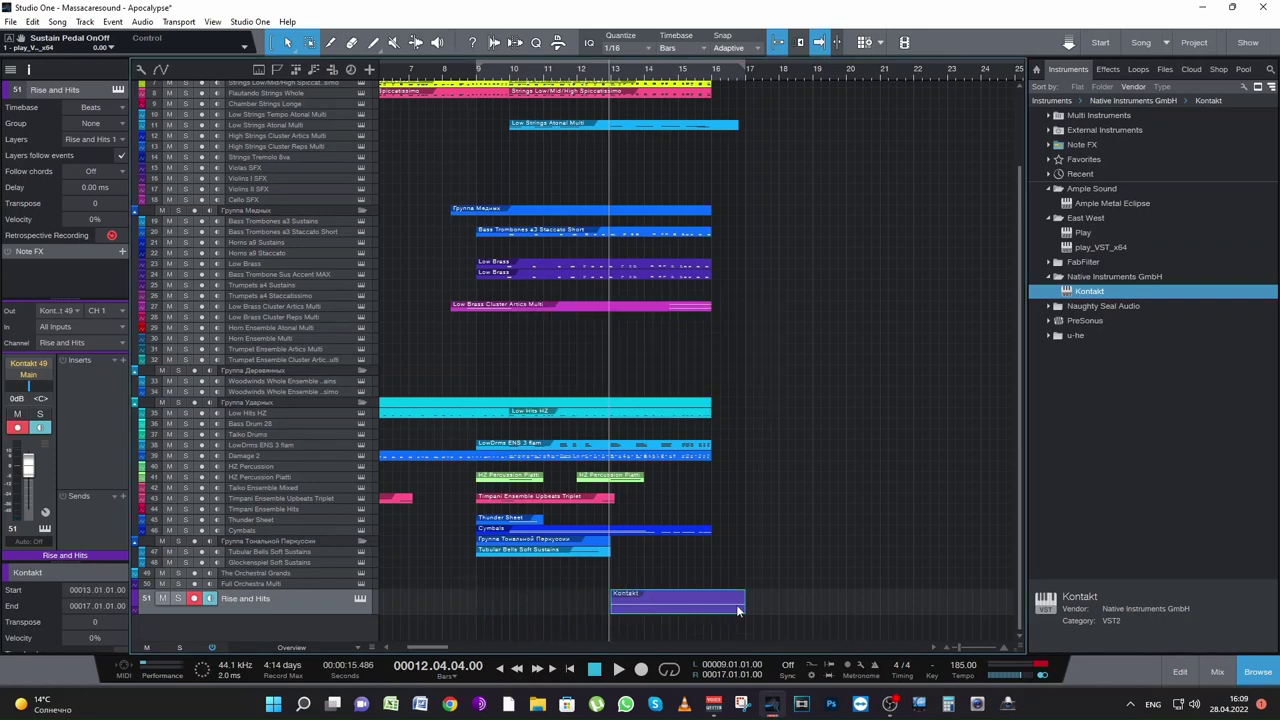
Step: Extend the Rise and Hits event and its F2 note to end at bar 18, then close the note editor
{"action": "left_click_drag", "start_coordinate": [738, 610], "coordinate": [778, 610]}
{"action": "double_click", "coordinate": [758, 604]}
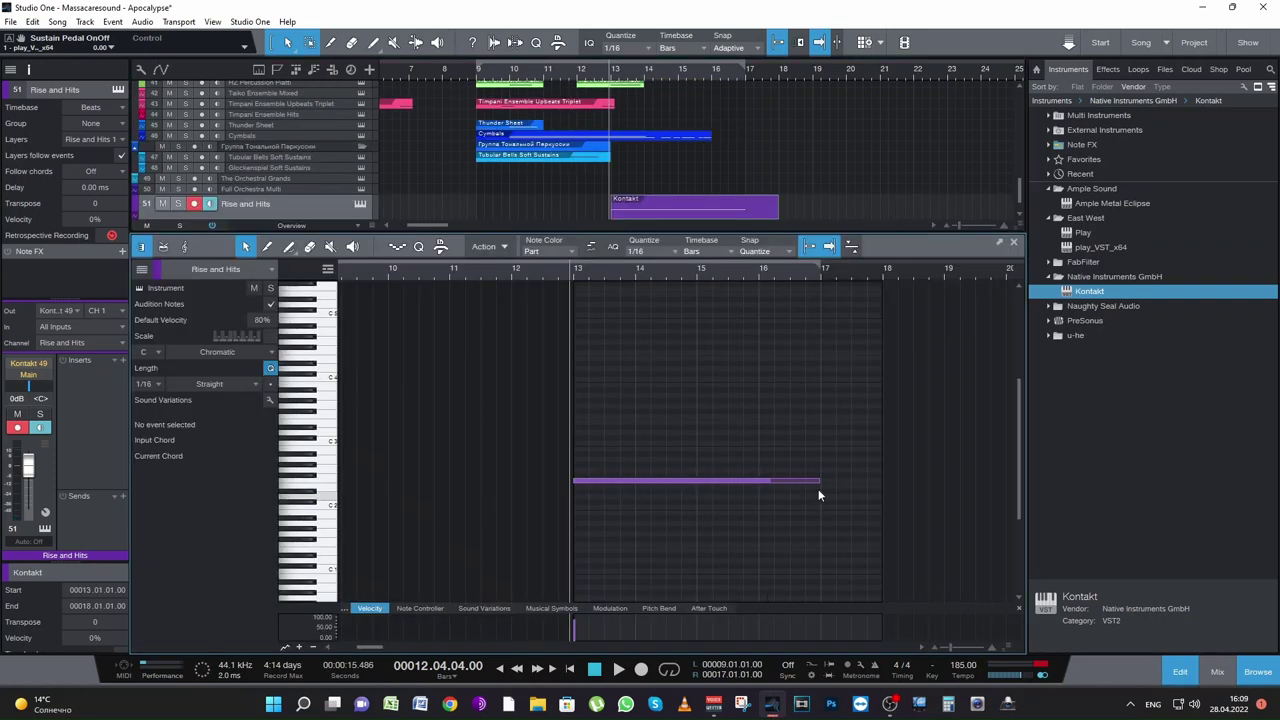
{"action": "left_click_drag", "start_coordinate": [820, 485], "coordinate": [882, 490]}
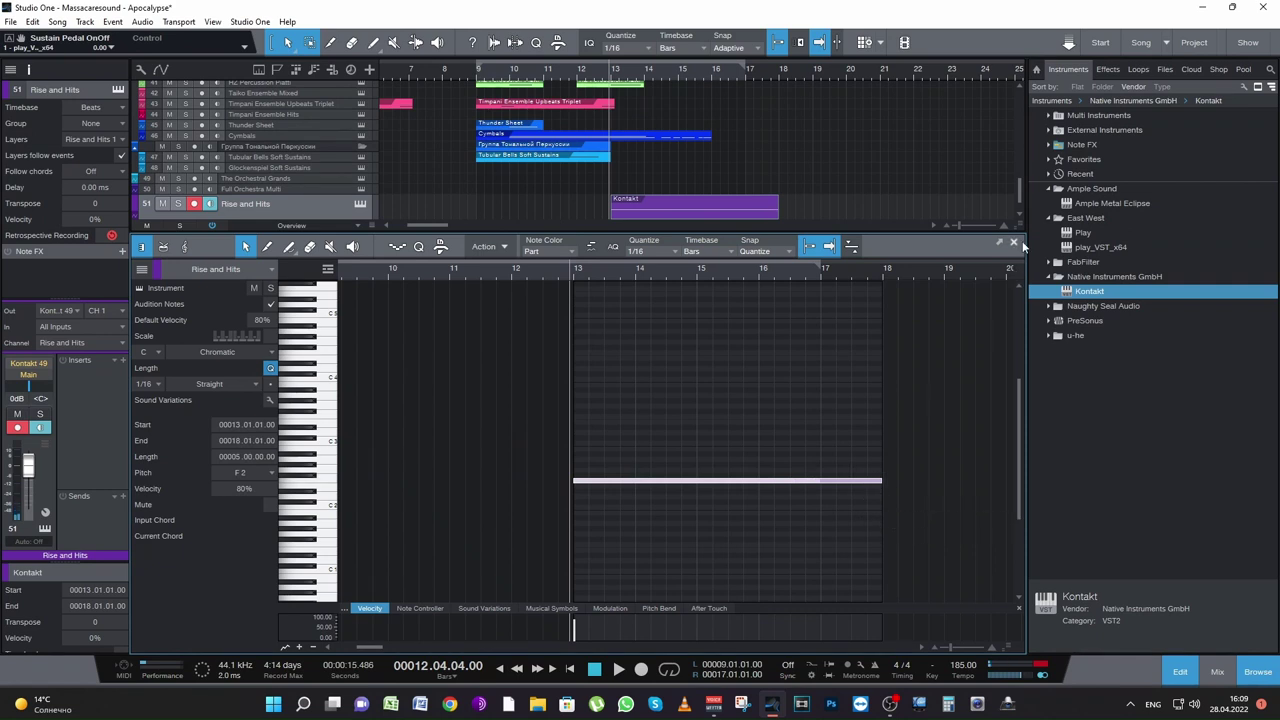
{"action": "left_click", "coordinate": [1014, 243]}
Step: Render the Rise and Hits event to an audio track, enlarge that track's height and play it in the mix
{"action": "mouse_move", "coordinate": [675, 598]}
{"action": "left_mouse_down"}
{"action": "mouse_move", "coordinate": [676, 612]}
{"action": "mouse_move", "coordinate": [641, 614]}
{"action": "mouse_move", "coordinate": [654, 607]}
{"action": "left_mouse_up"}
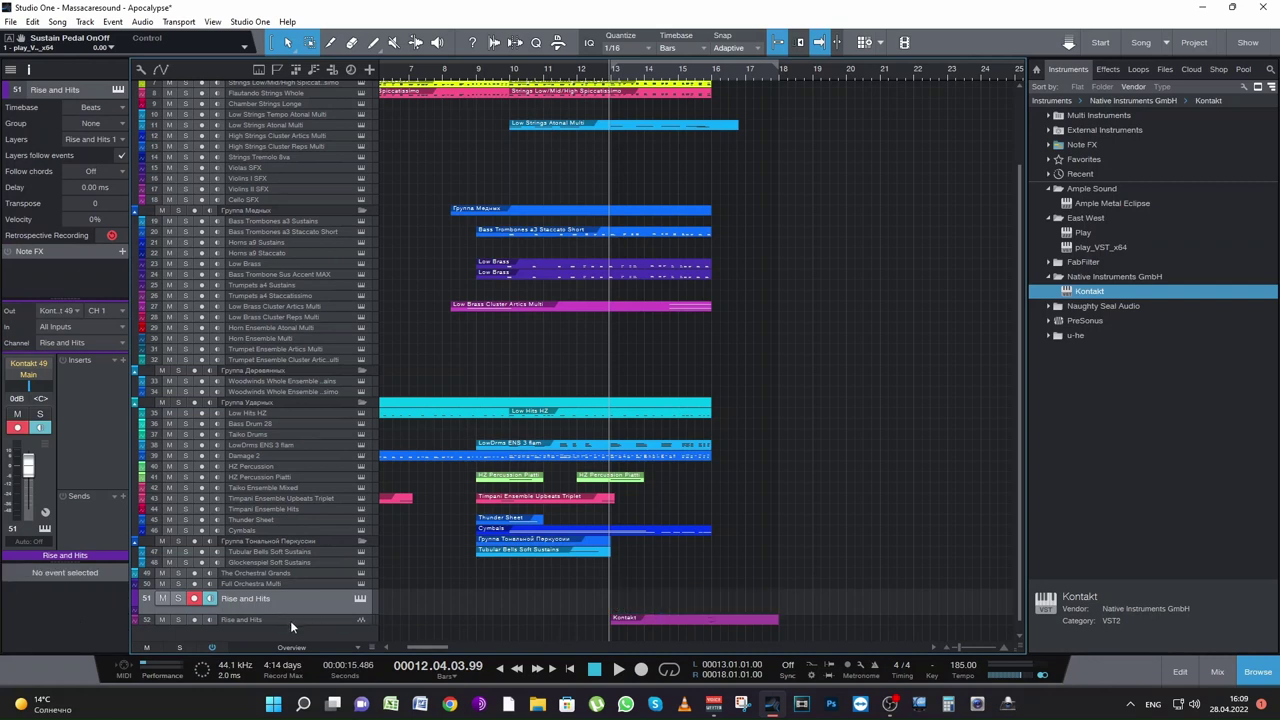
{"action": "left_click_drag", "start_coordinate": [290, 625], "coordinate": [300, 652]}
{"action": "scroll", "coordinate": [541, 604], "scroll_direction": "down", "scroll_amount": 1}
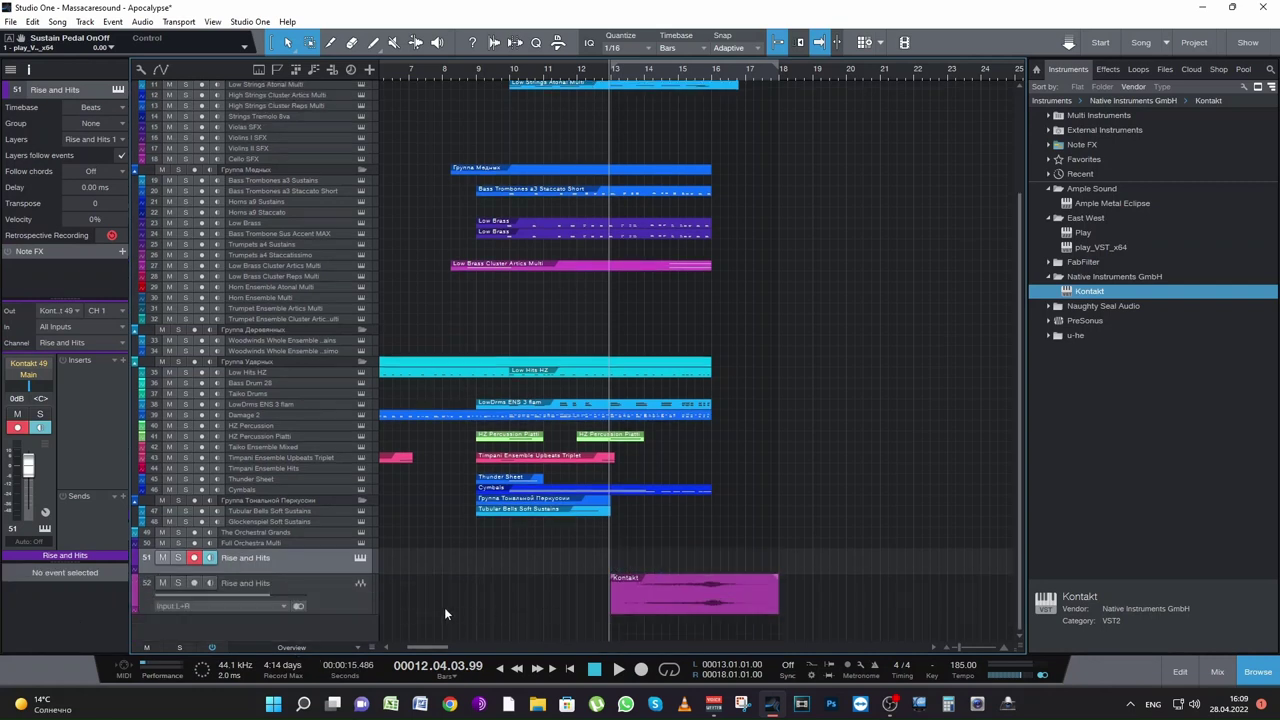
{"action": "key", "text": "space"}
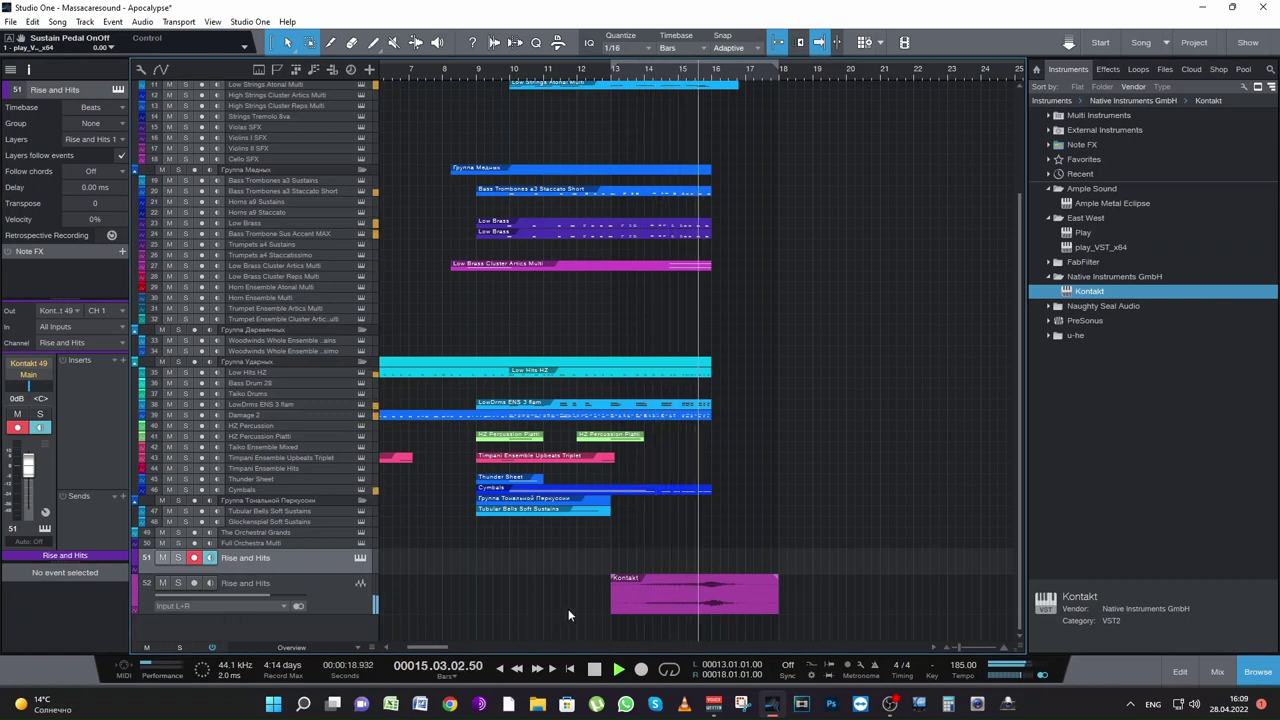
{"action": "key", "text": "space"}
Step: Add a fade-in of about three bars to the rendered Rise and Hits audio and play it
{"action": "left_click_drag", "start_coordinate": [614, 578], "coordinate": [695, 590]}
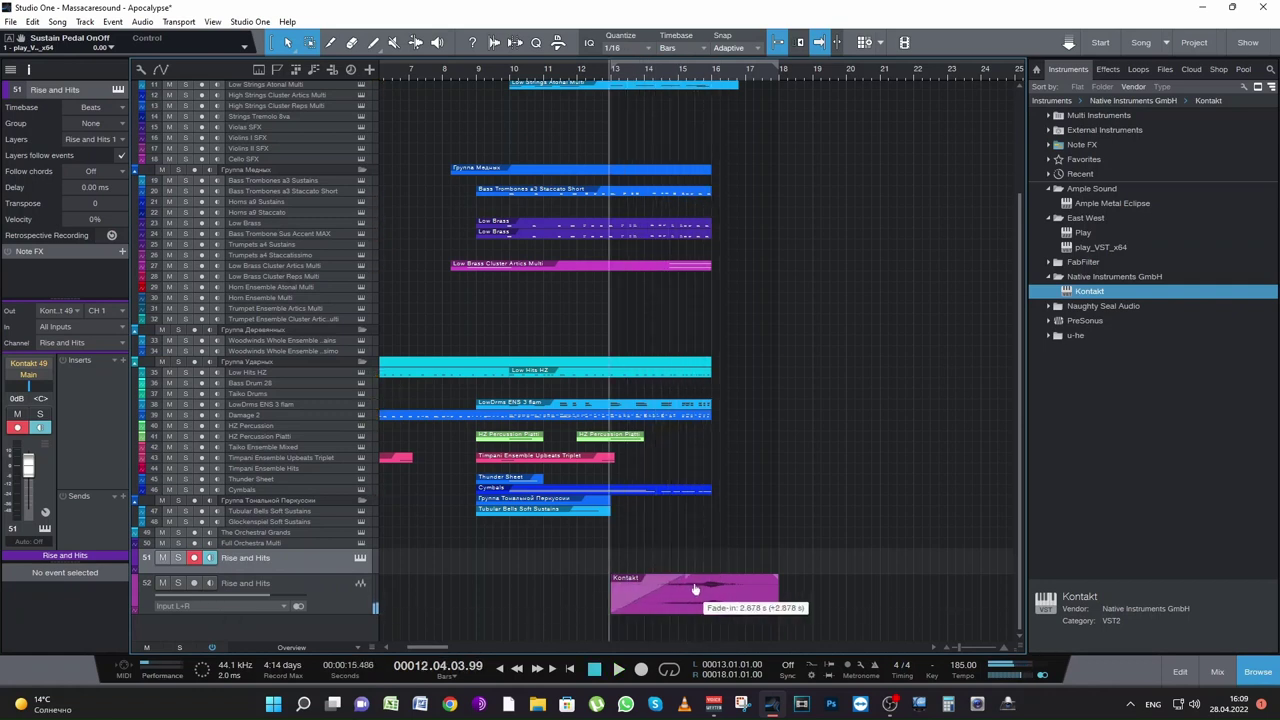
{"action": "left_click", "coordinate": [640, 72]}
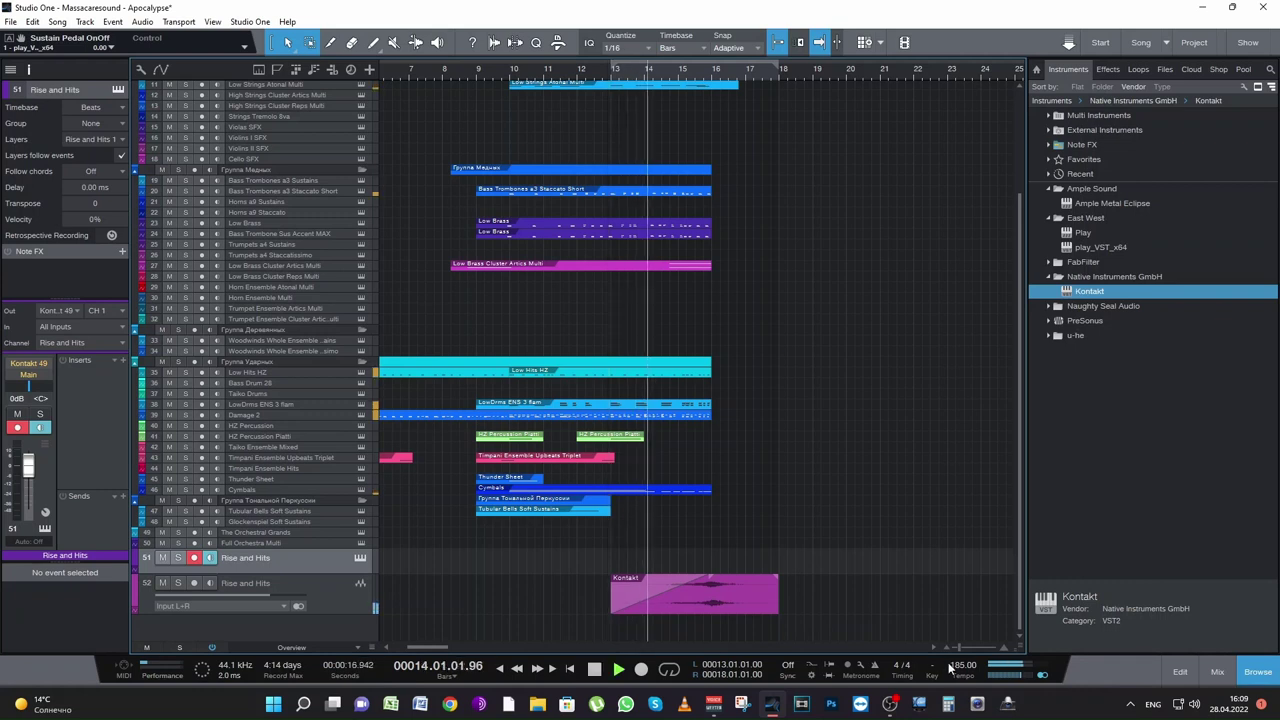
{"action": "key", "text": "space"}
Step: Lower the Rise and Hits audio track's volume to -3.5 dB during playback and save the song
{"action": "left_click_drag", "start_coordinate": [959, 647], "coordinate": [965, 647]}
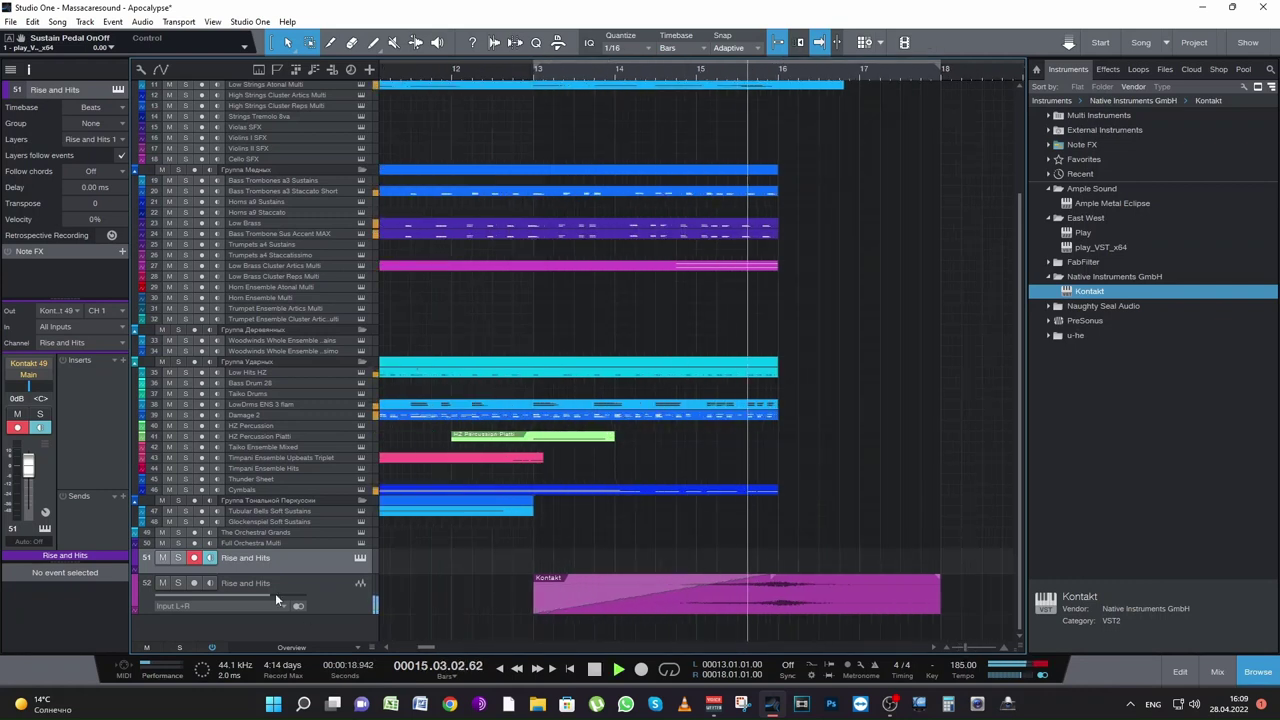
{"action": "mouse_move", "coordinate": [275, 593]}
{"action": "left_mouse_down"}
{"action": "mouse_move", "coordinate": [248, 595]}
{"action": "mouse_move", "coordinate": [270, 598]}
{"action": "left_mouse_up"}
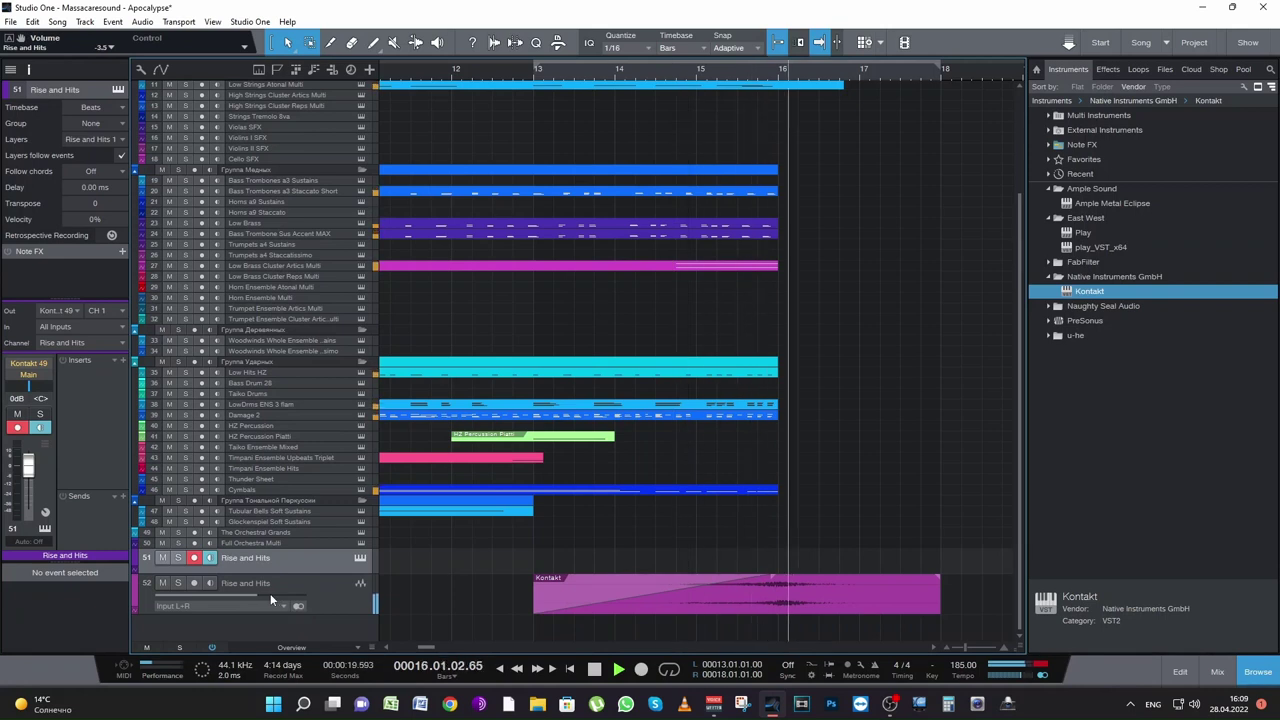
{"action": "key", "text": "space"}
{"action": "key", "text": "ctrl+s"}
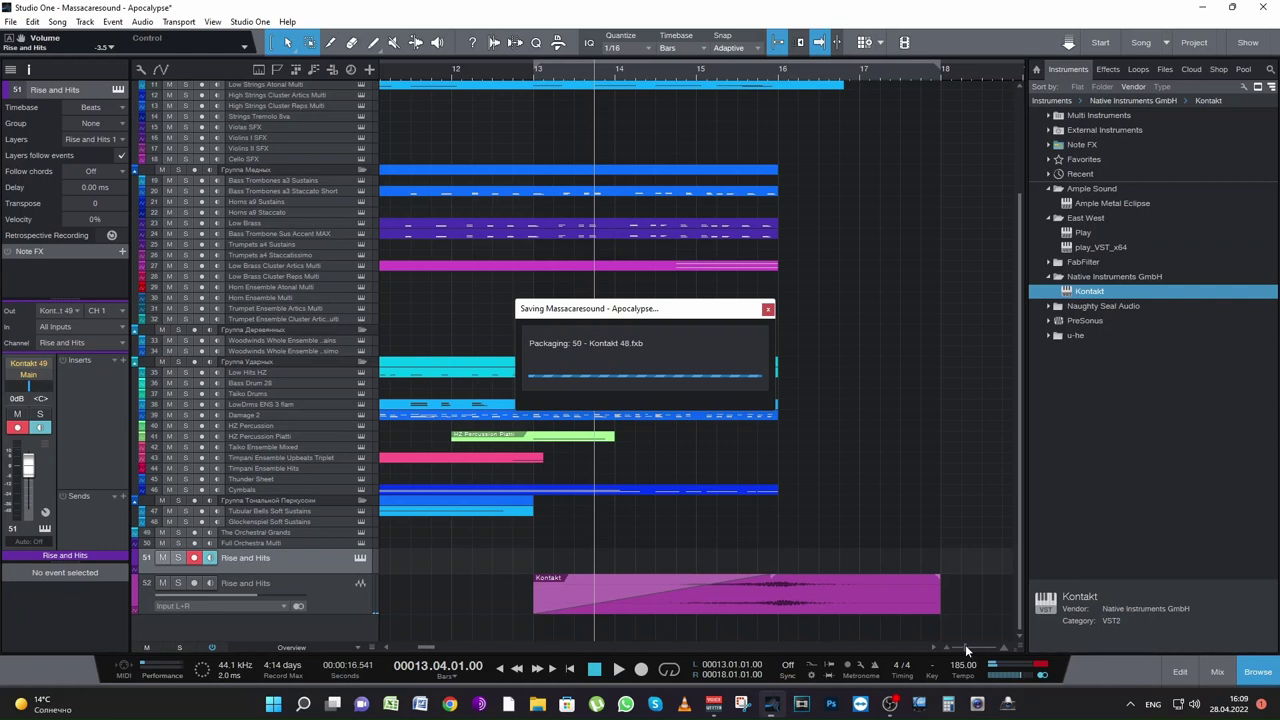
Step: Play the whole arrangement from bar 3 through the end of the section
{"action": "left_click_drag", "start_coordinate": [965, 644], "coordinate": [959, 645]}
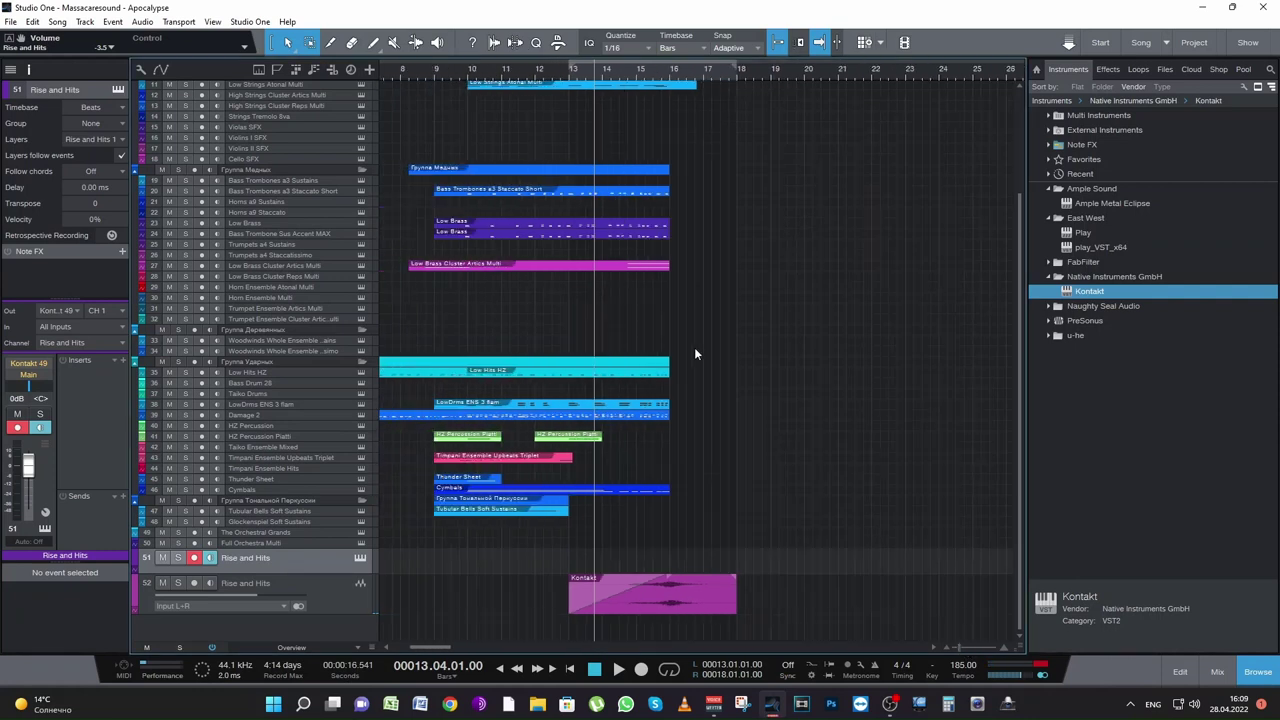
{"action": "scroll", "coordinate": [726, 345], "scroll_direction": "up", "scroll_amount": 5}
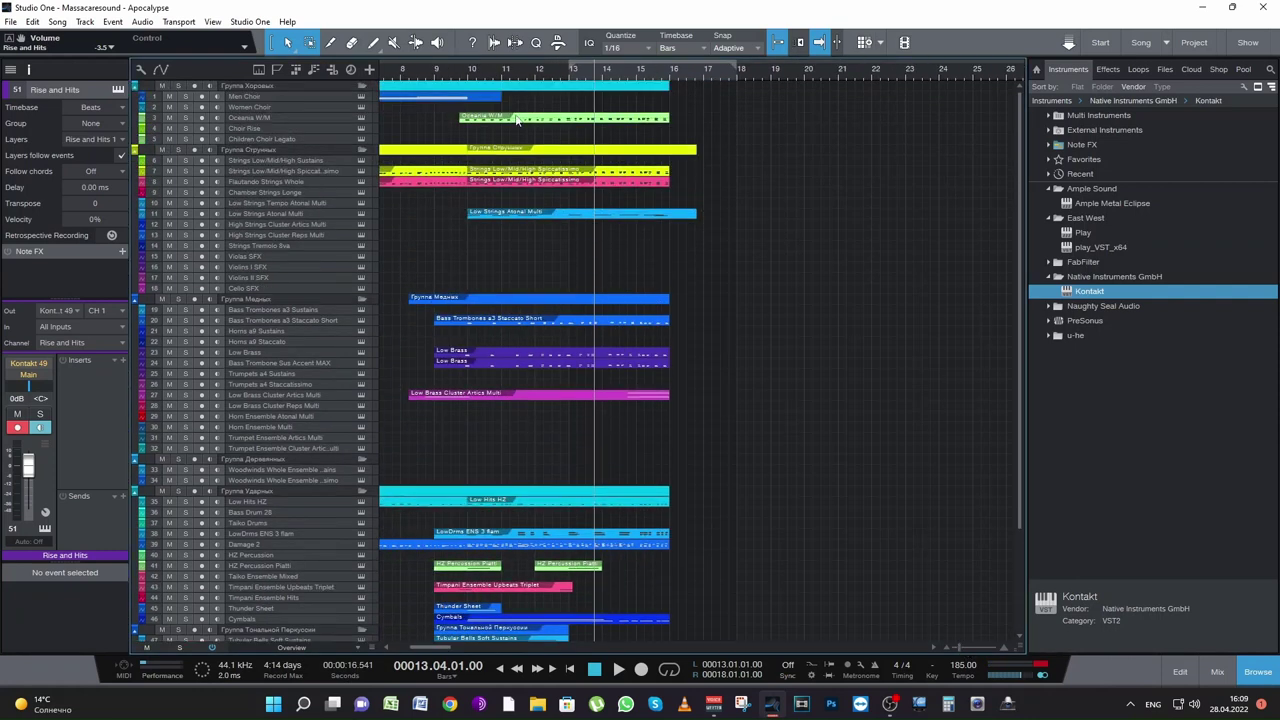
{"action": "key", "text": "Home"}
{"action": "left_click", "coordinate": [450, 70]}
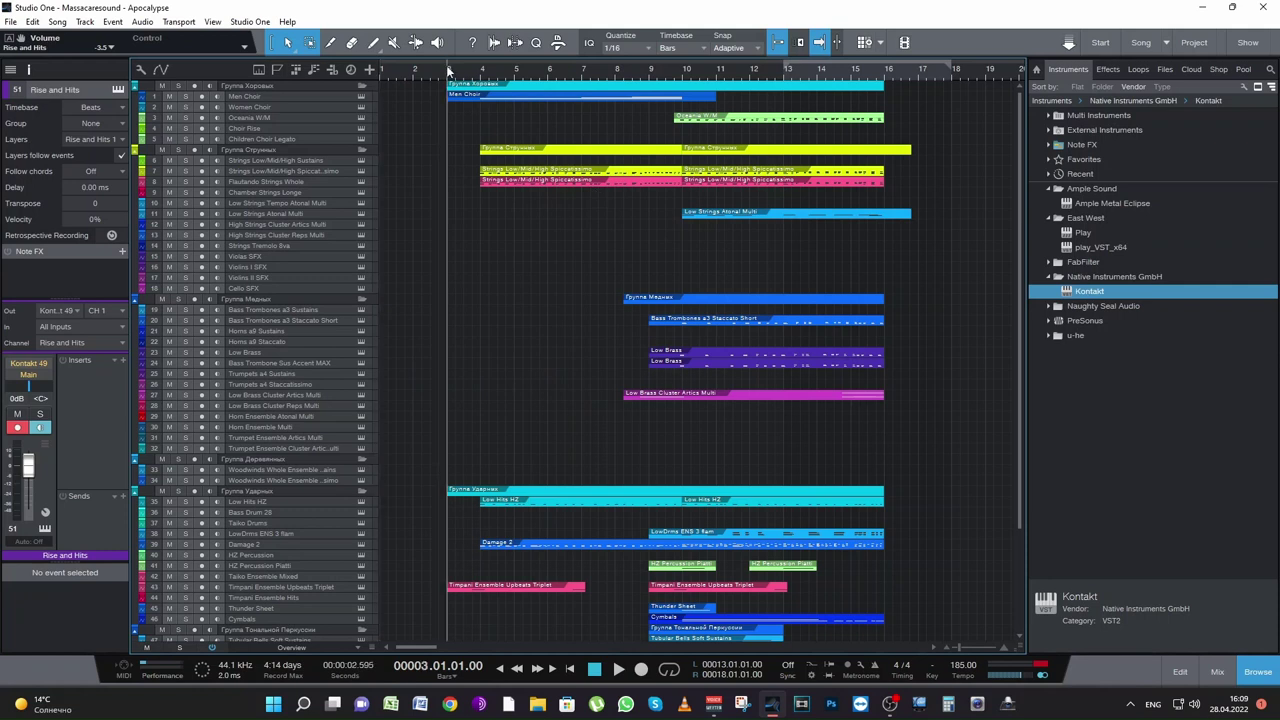
{"action": "key", "text": "space"}
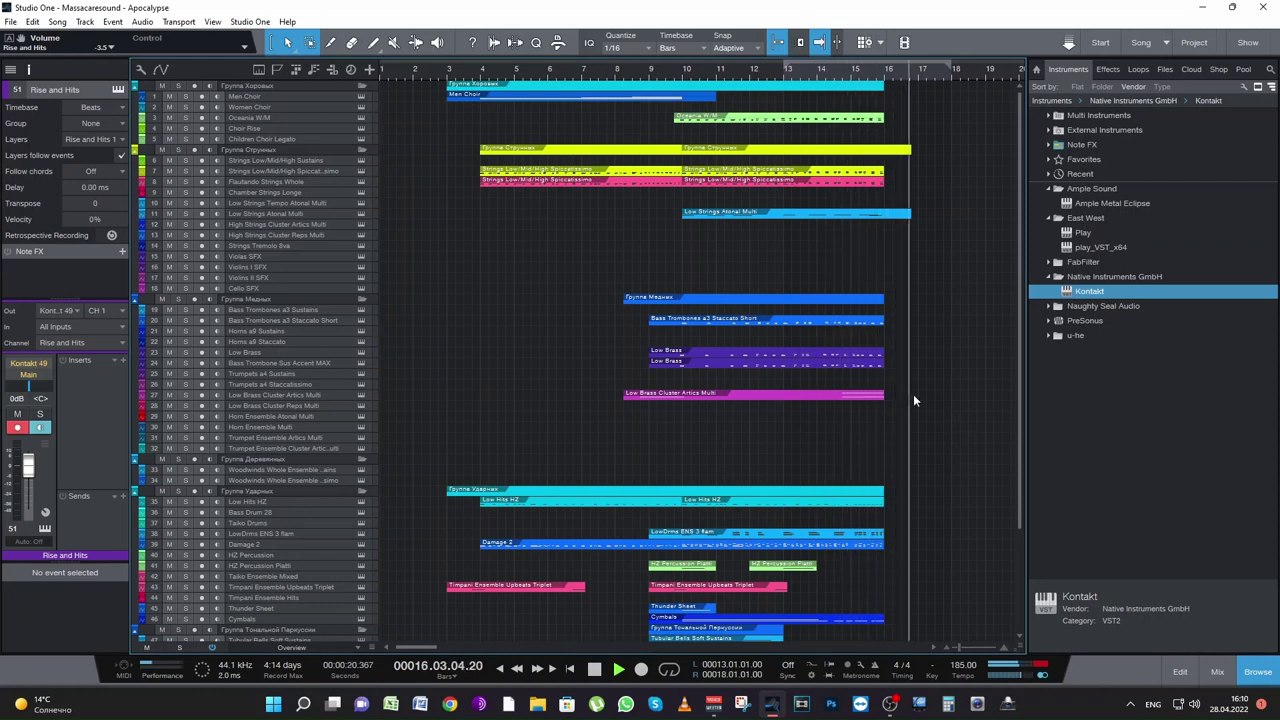
{"action": "key", "text": "space"}
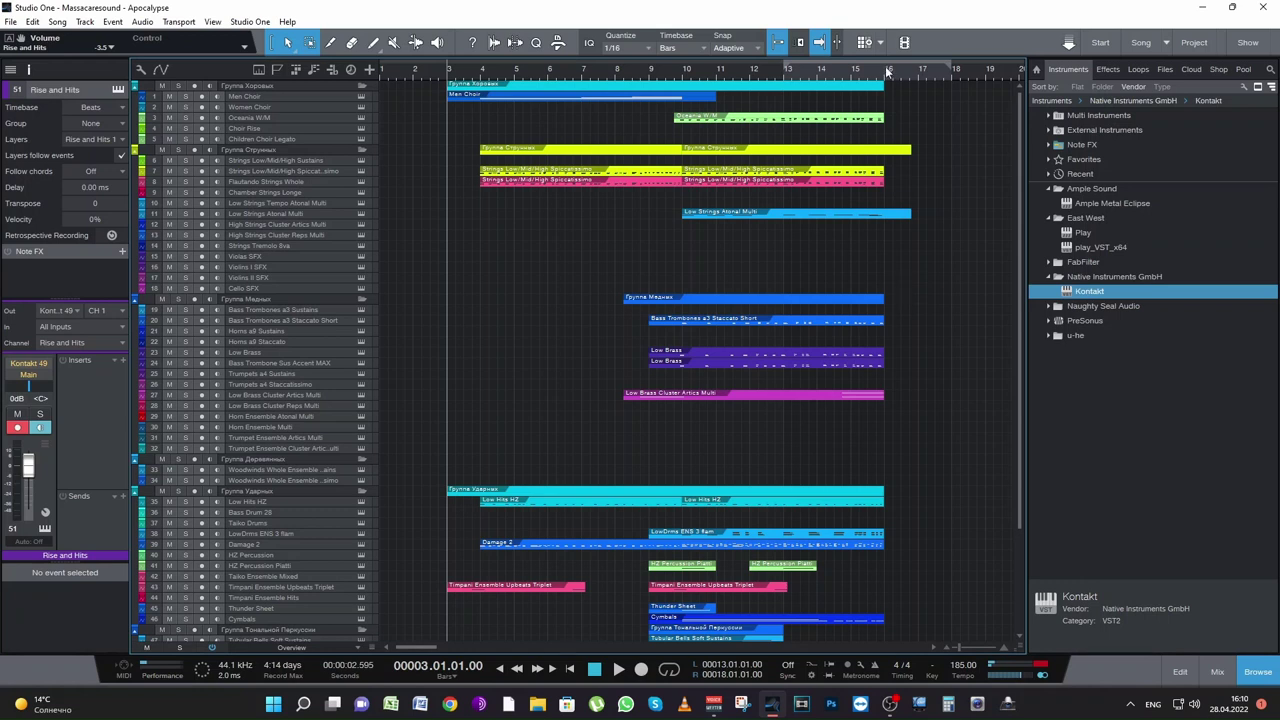
Step: Shrink the track heights and open the notes of the Strings Low/Mid/High Spiccatissimo event spanning bars 10 to 16
{"action": "key", "text": "End"}
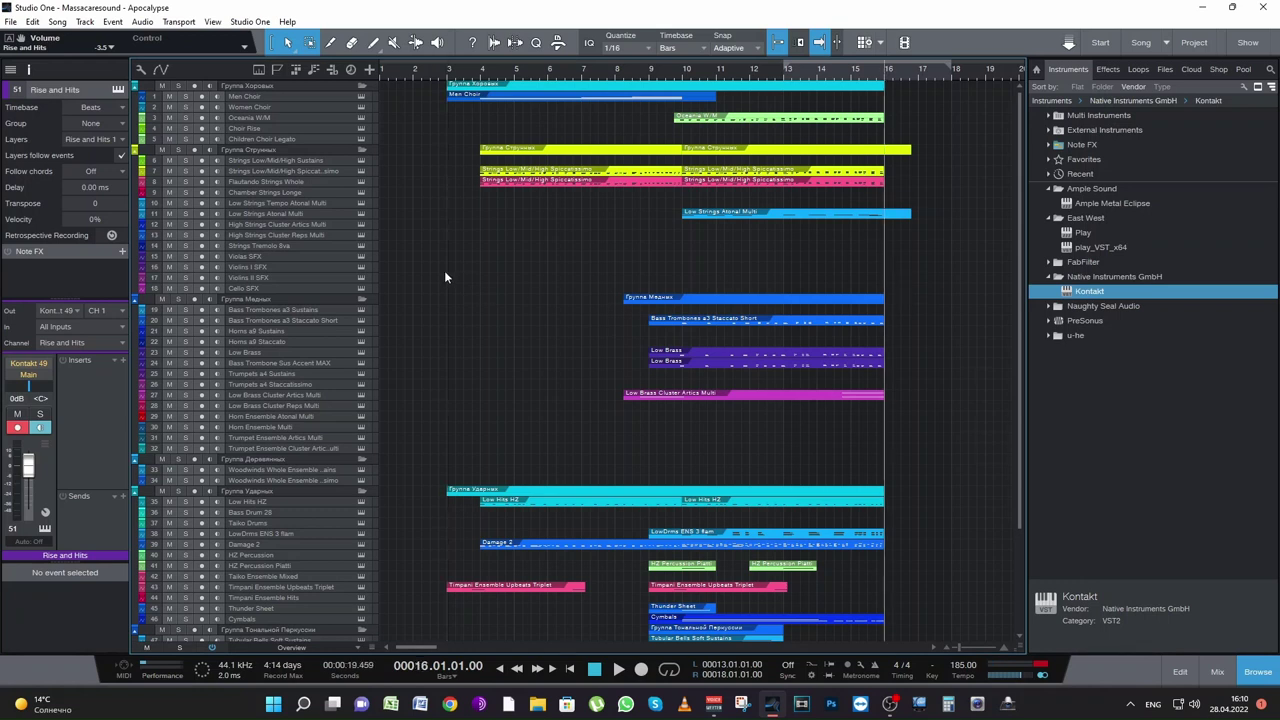
{"action": "scroll", "coordinate": [412, 644], "scroll_direction": "right", "scroll_amount": 5}
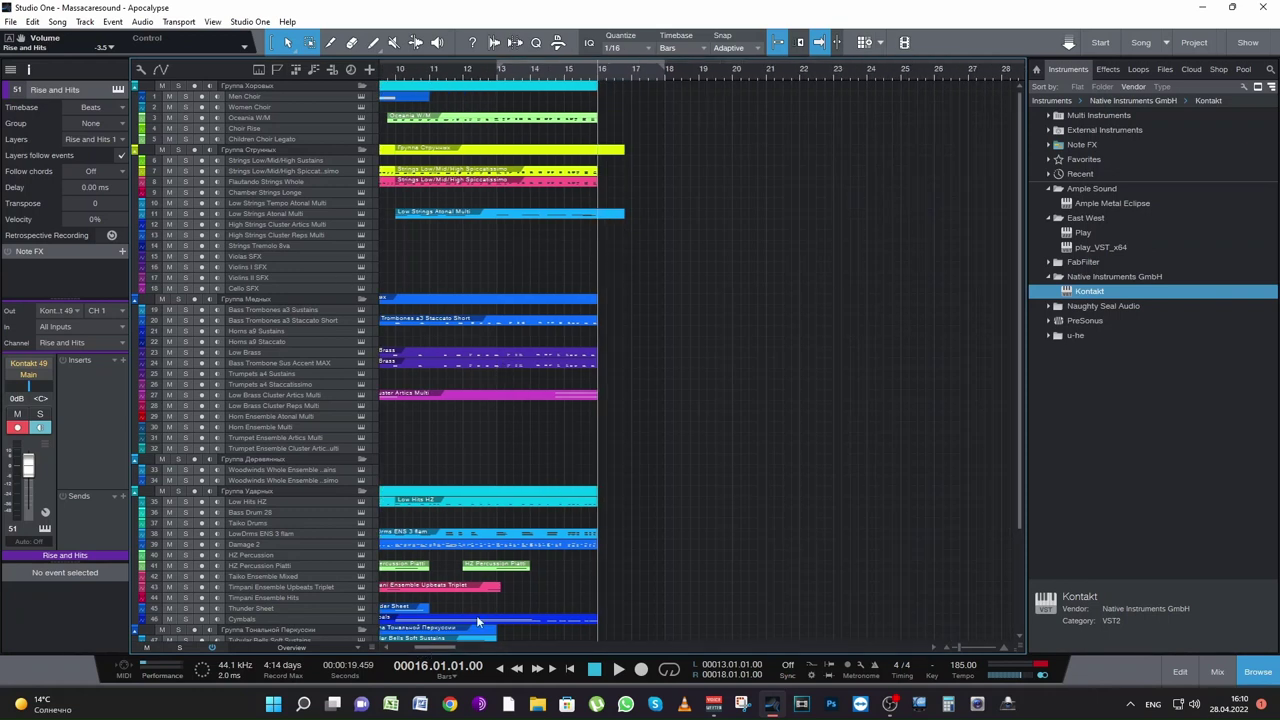
{"action": "left_click_drag", "start_coordinate": [369, 629], "coordinate": [368, 632]}
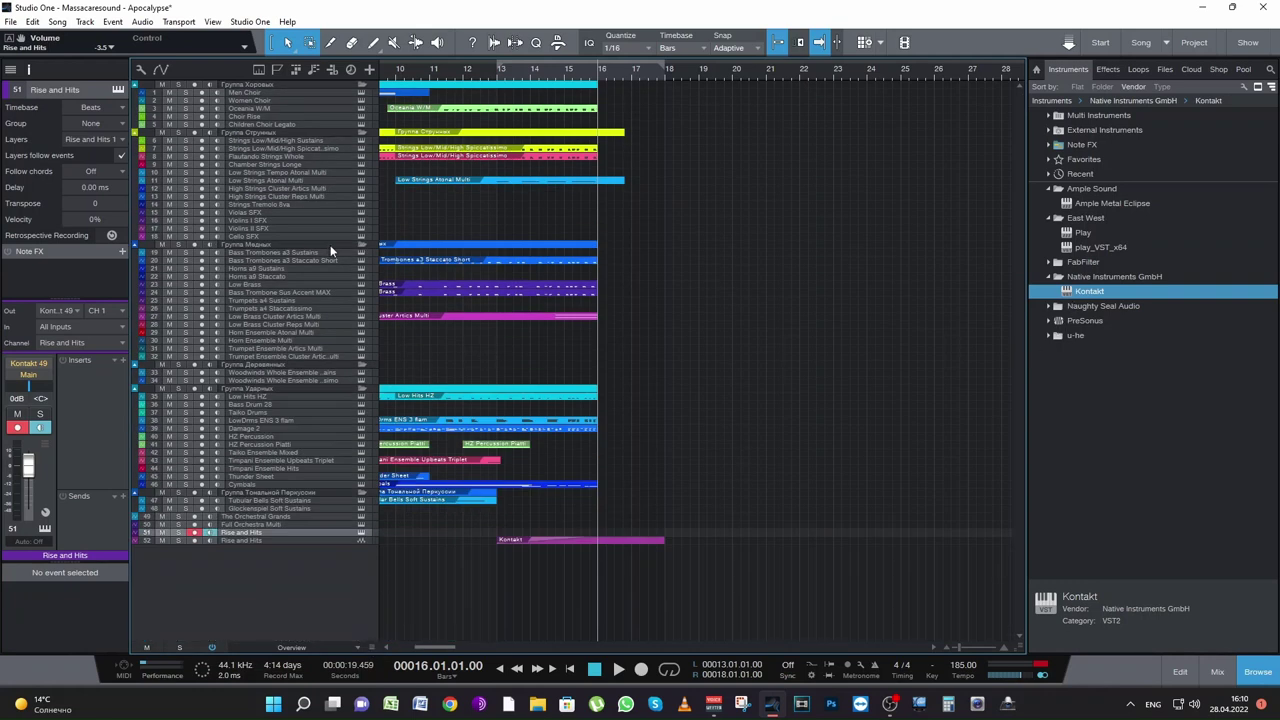
{"action": "left_click", "coordinate": [284, 148]}
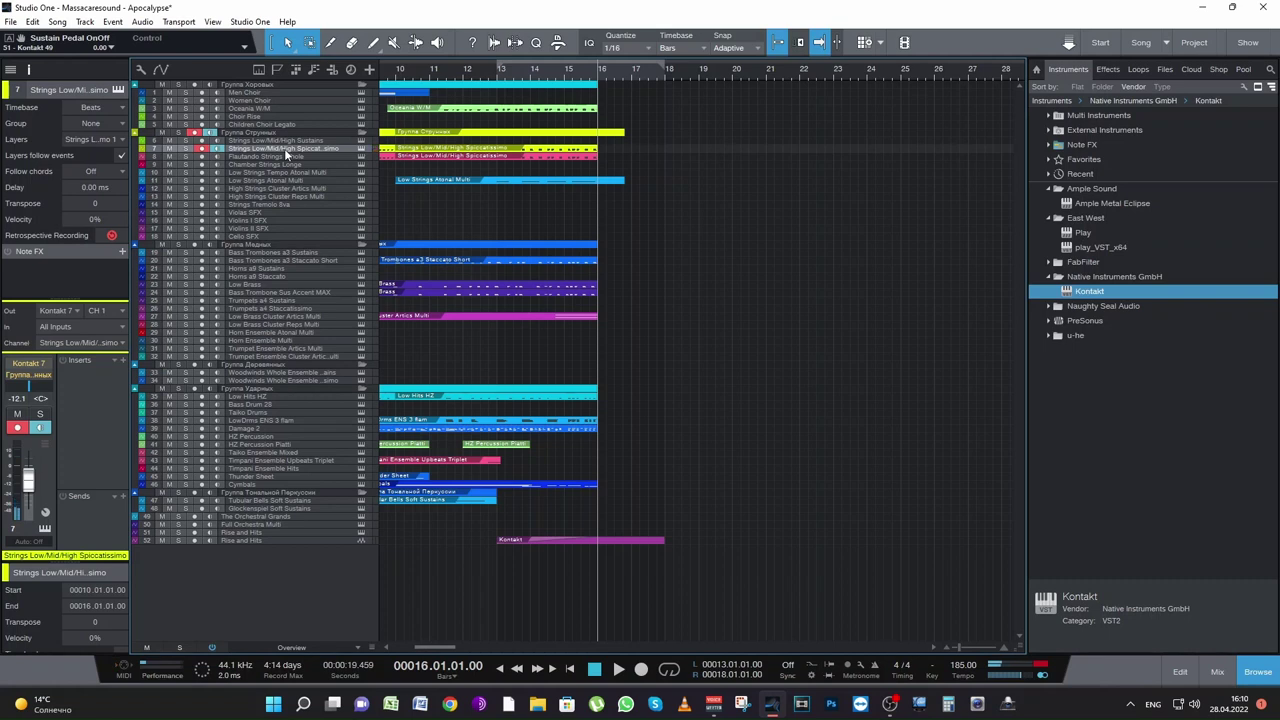
{"action": "double_click", "coordinate": [563, 152]}
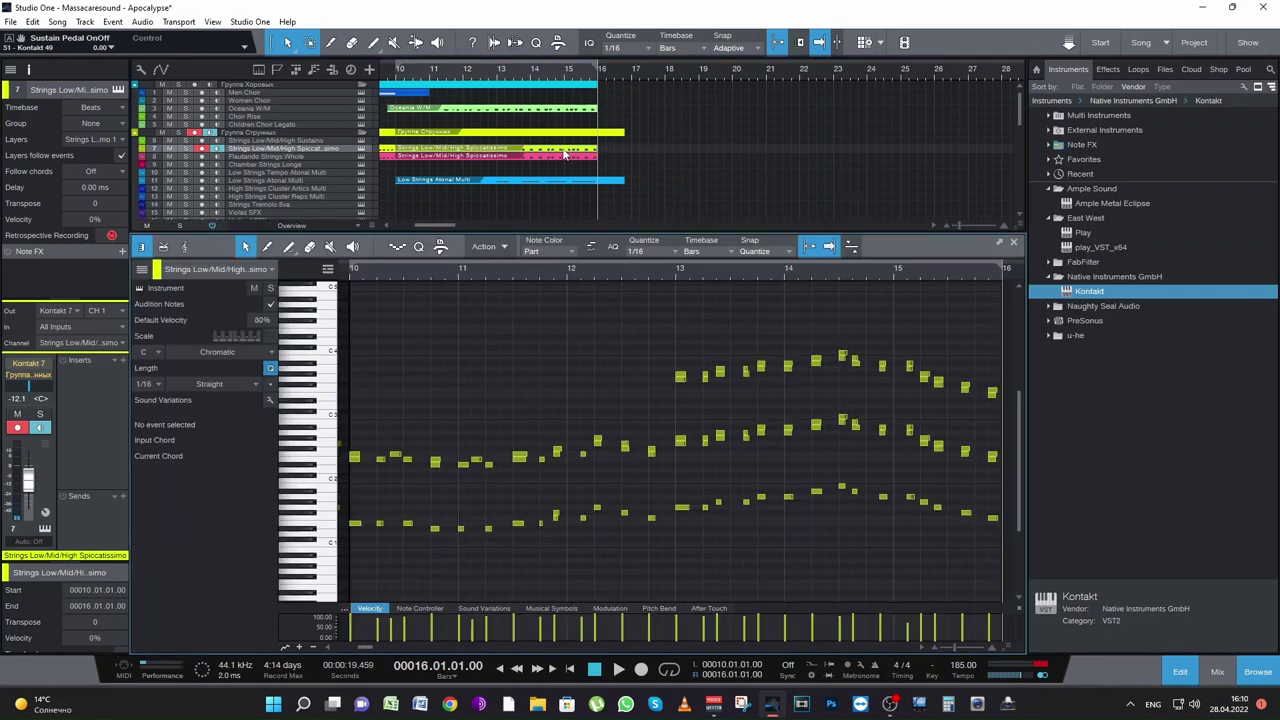
Step: Place the playback position just before bar 15 and play on past bar 16 while trying out a continuation
{"action": "left_click", "coordinate": [938, 650]}
{"action": "left_click", "coordinate": [920, 269]}
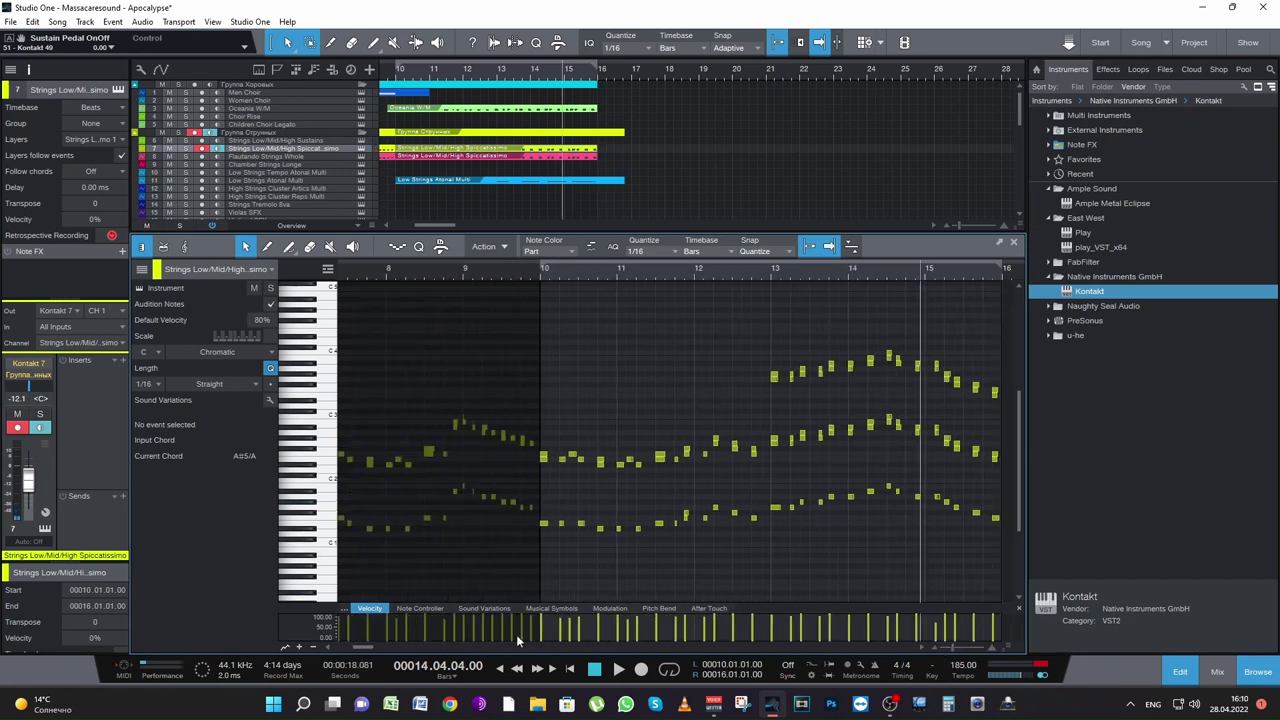
{"action": "left_click_drag", "start_coordinate": [360, 649], "coordinate": [369, 650]}
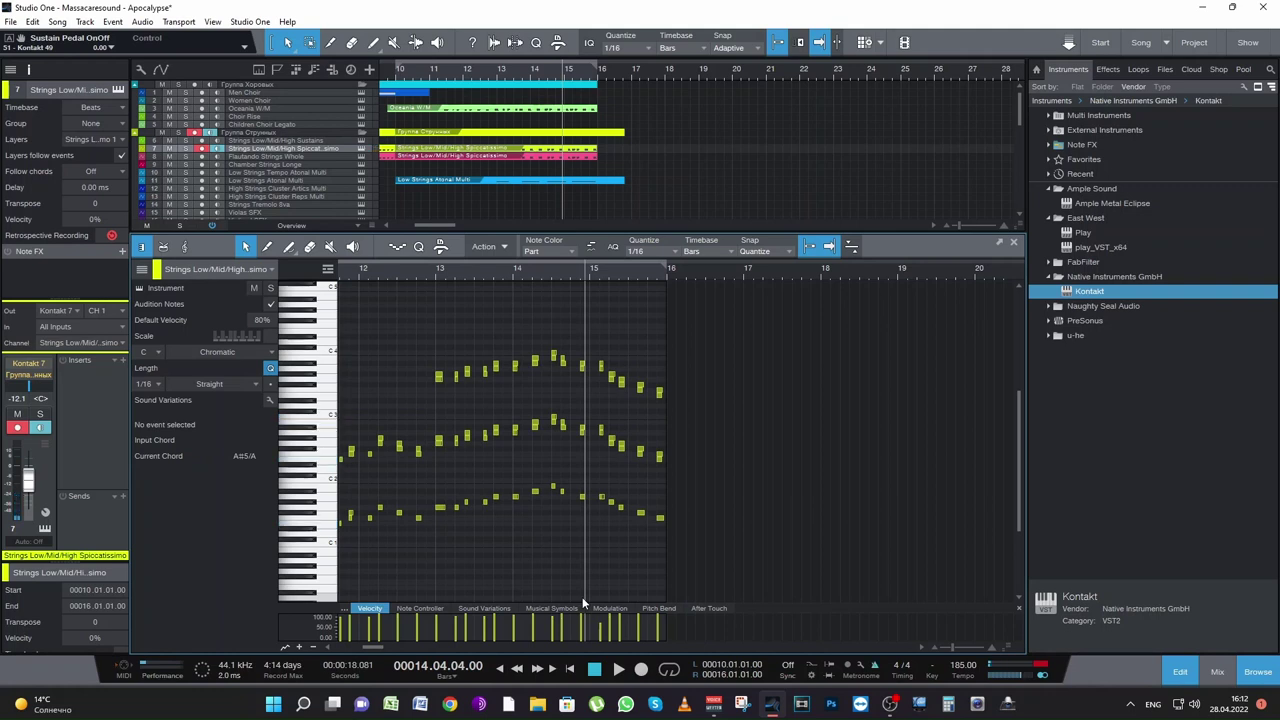
{"action": "key", "text": "space"}
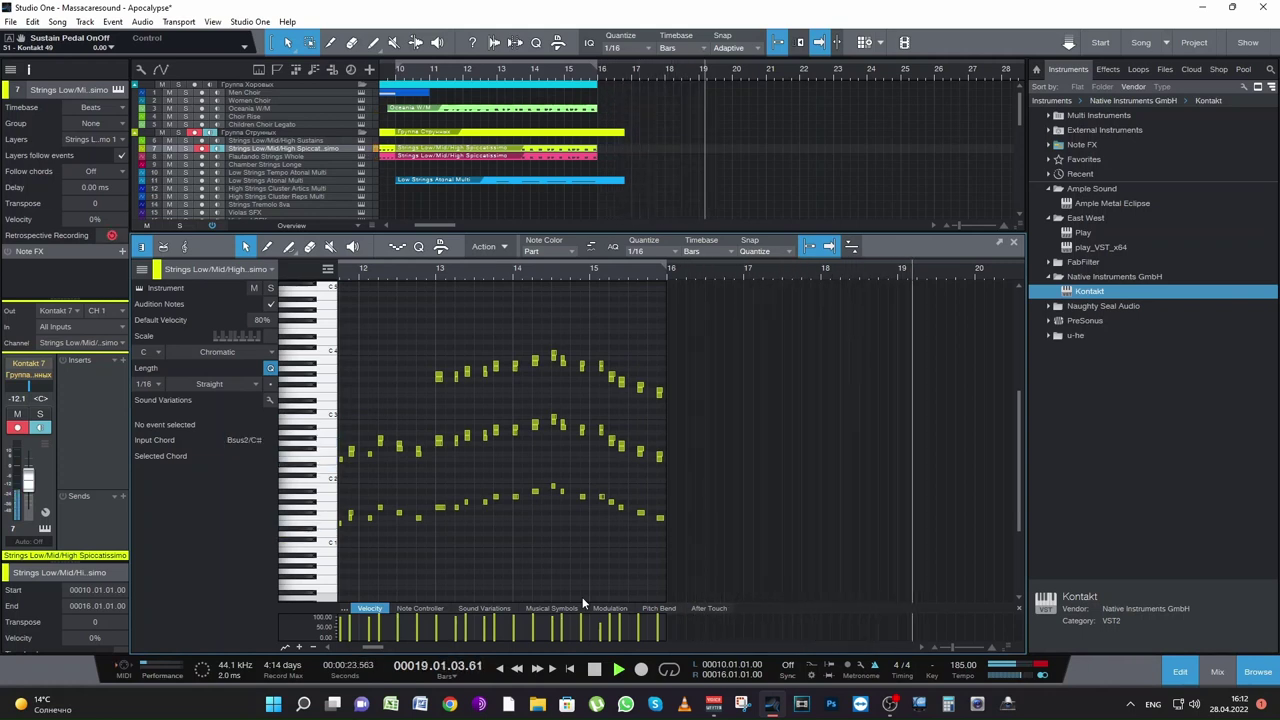
{"action": "key", "text": "space"}
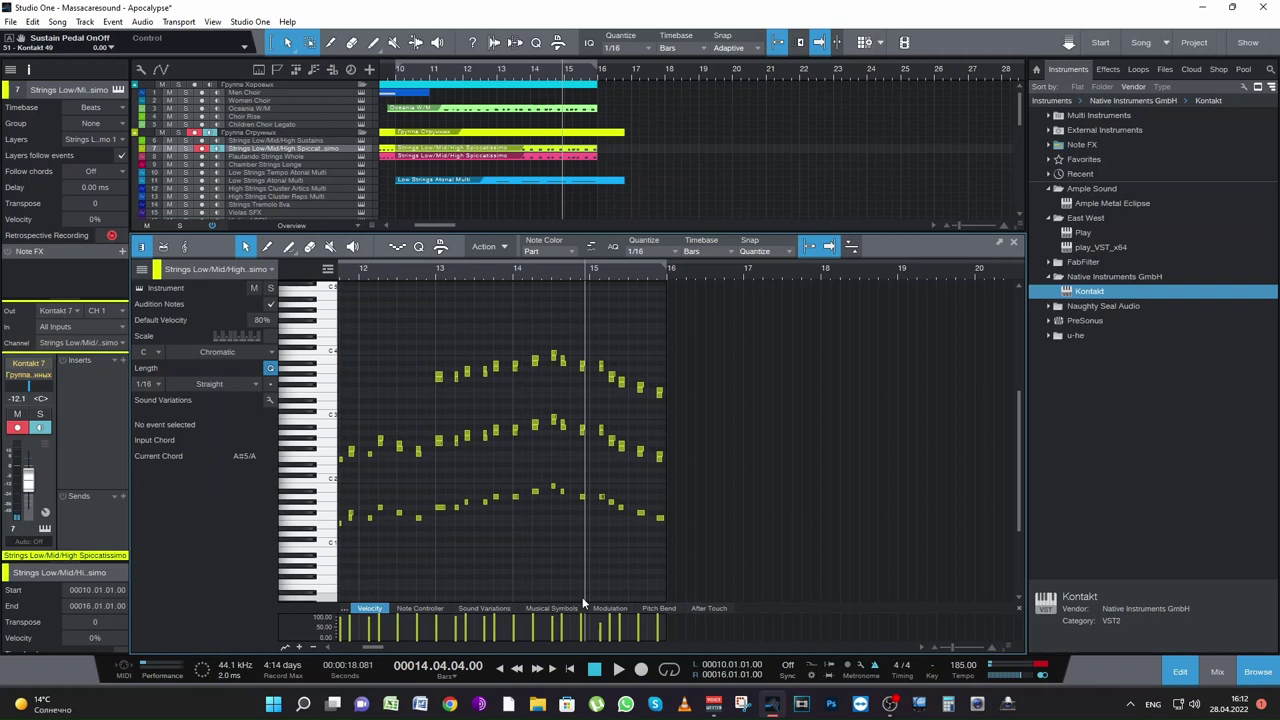
Step: Record a new phrase on the Strings Low/Mid/High Spiccatissimo track over bars 17 to 20, restarting the take once
{"action": "key", "text": "KP_Multiply"}
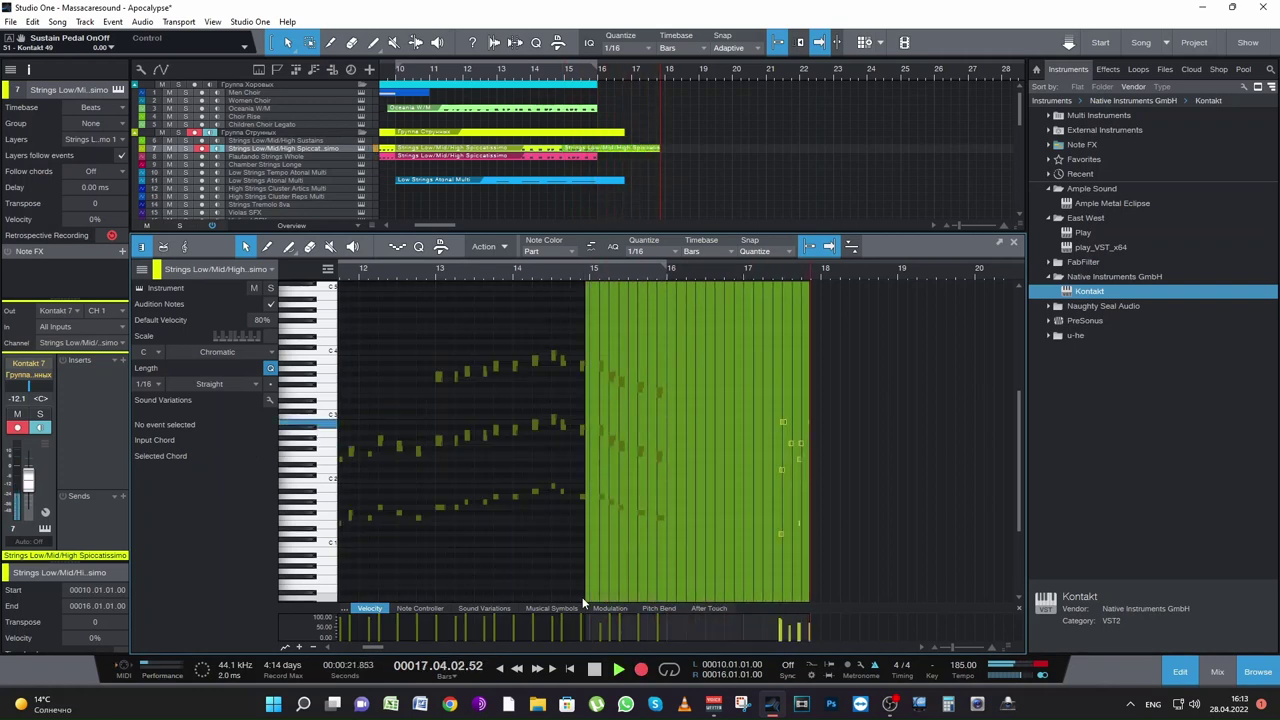
{"action": "key", "text": "space"}
{"action": "key", "text": "KP_Multiply"}
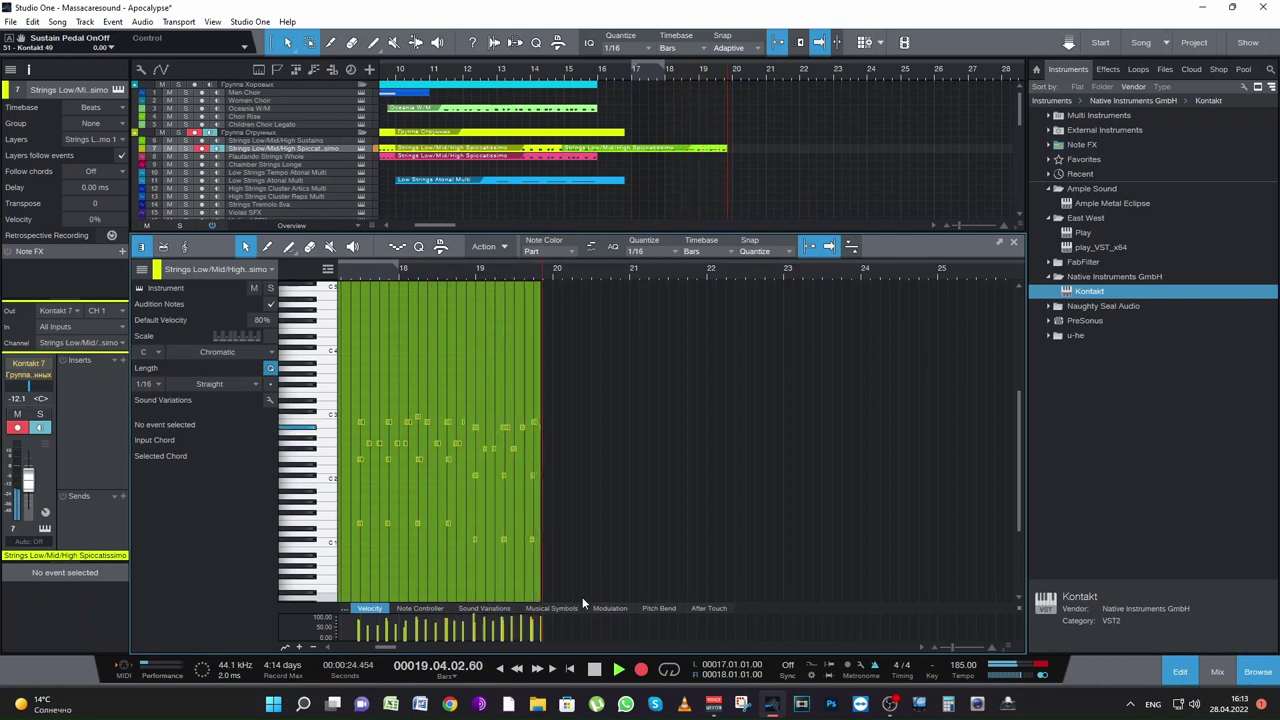
{"action": "key", "text": "space"}
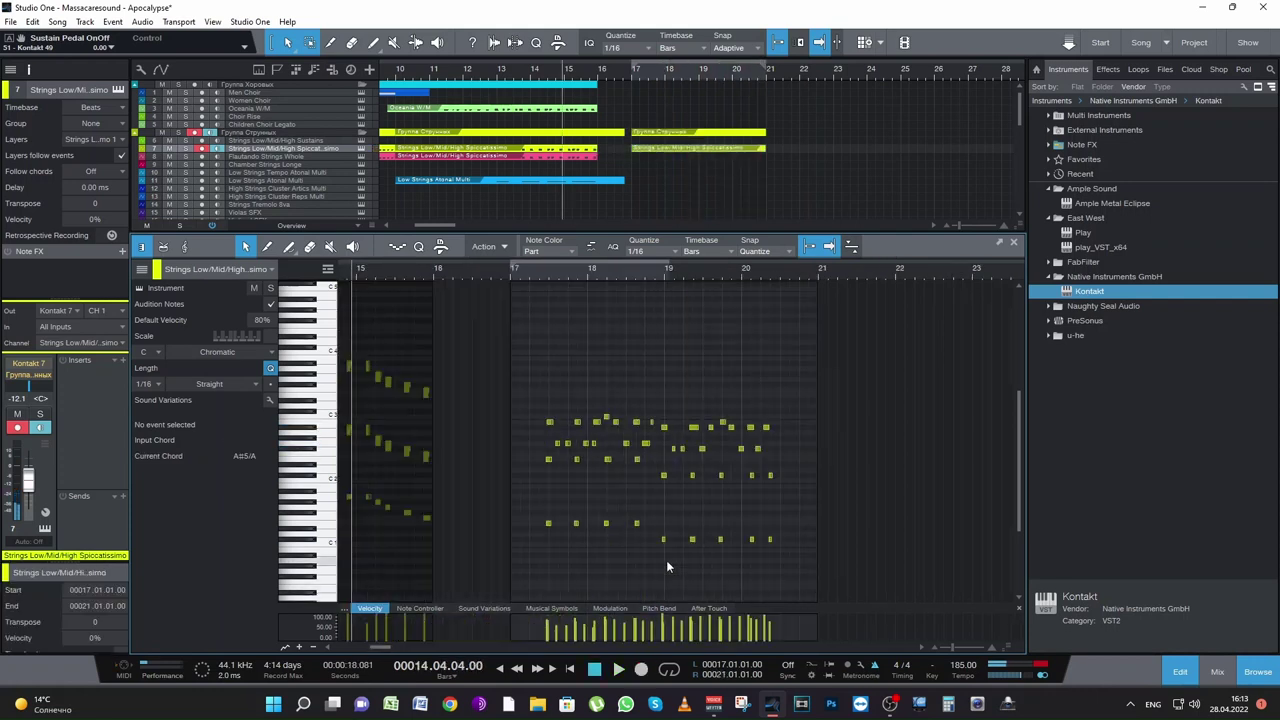
Step: Quantize all notes of the newly recorded strings phrase and play it back from bar 17
{"action": "key", "text": "ctrl+a"}
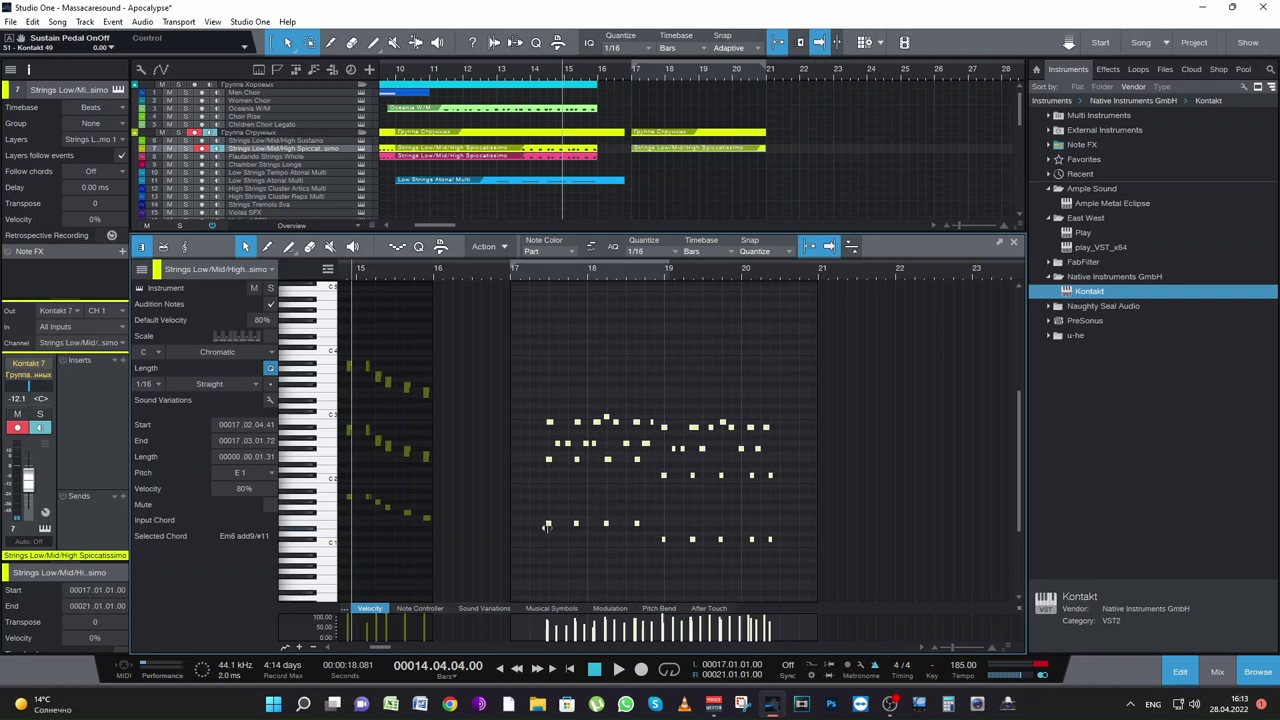
{"action": "key", "text": "q"}
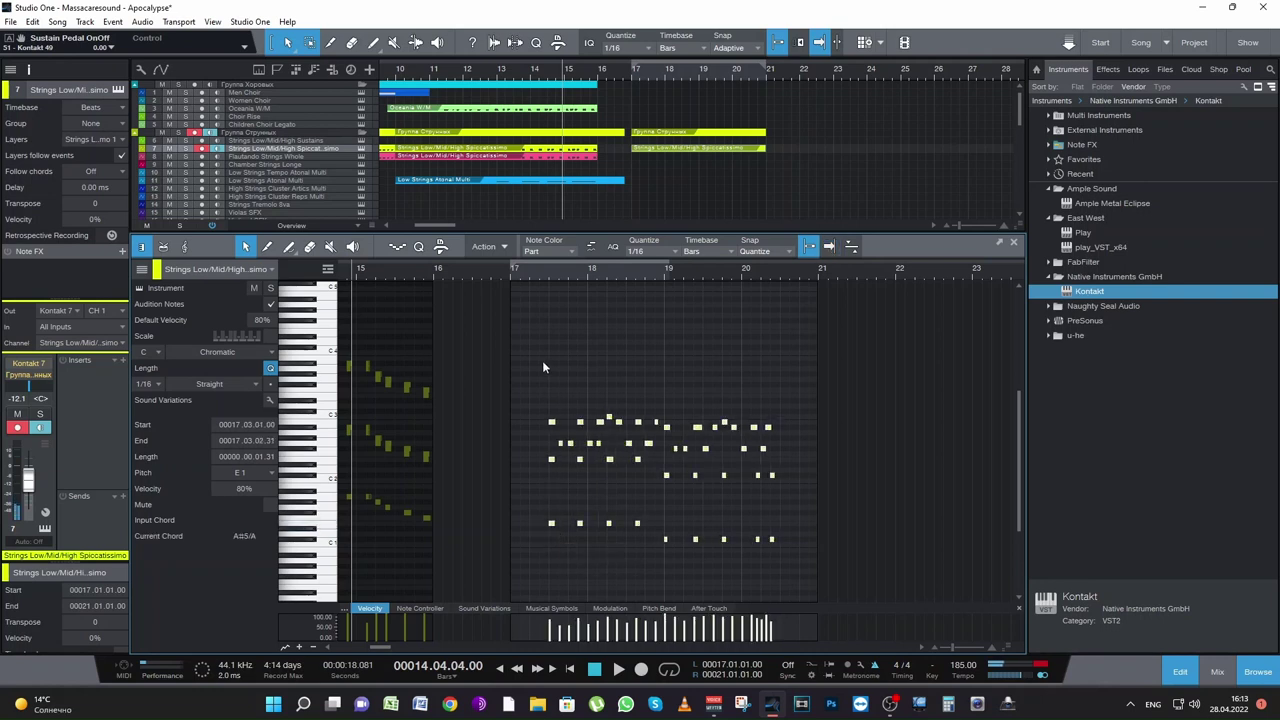
{"action": "left_click", "coordinate": [541, 270]}
{"action": "key", "text": "space"}
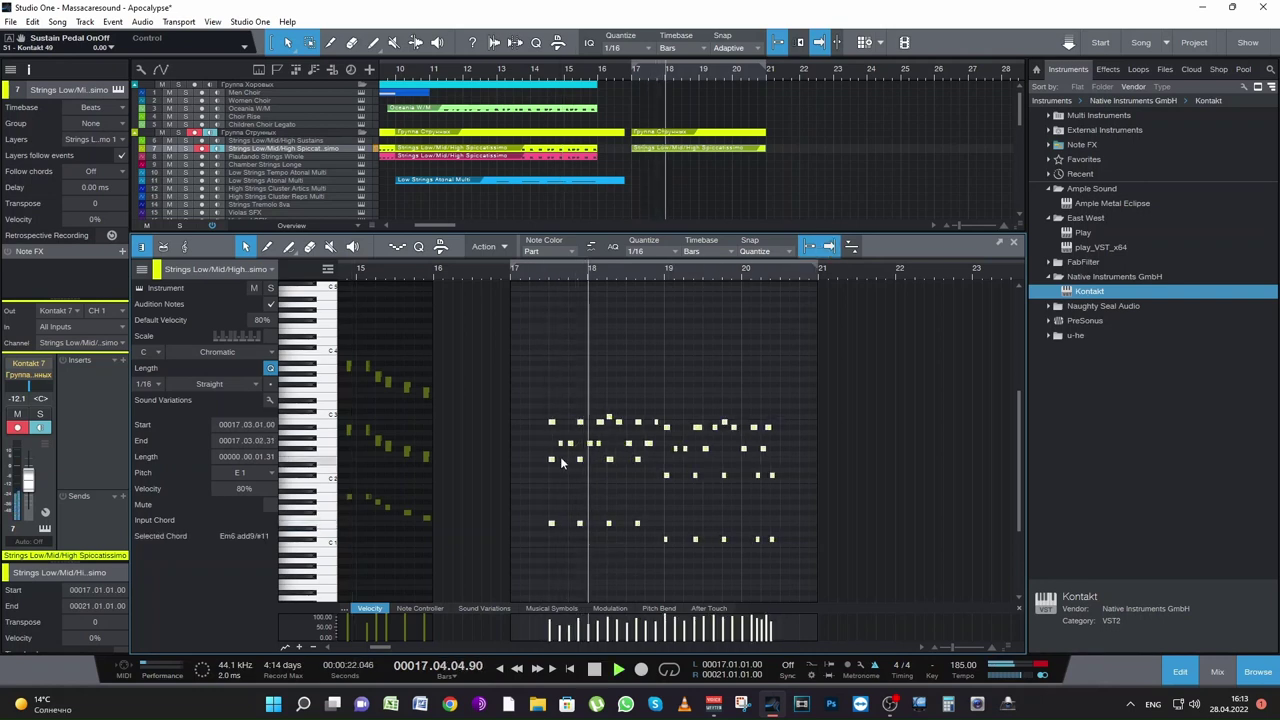
{"action": "left_click", "coordinate": [951, 648]}
{"action": "key", "text": "space"}
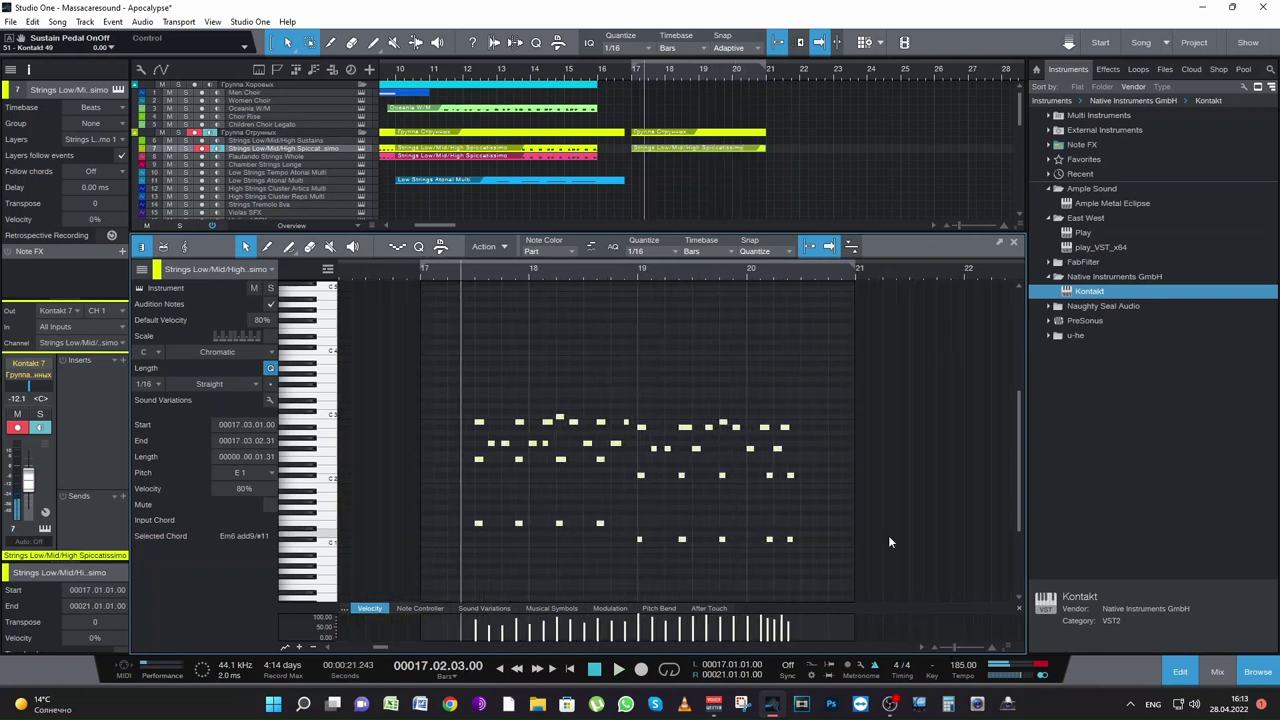
Step: Move the phrase's last four notes in bar 20 two sixteenths later, with F#2 starting at 20.02.03.00, and listen to the ending
{"action": "left_click", "coordinate": [748, 440]}
{"action": "key", "text": "space"}
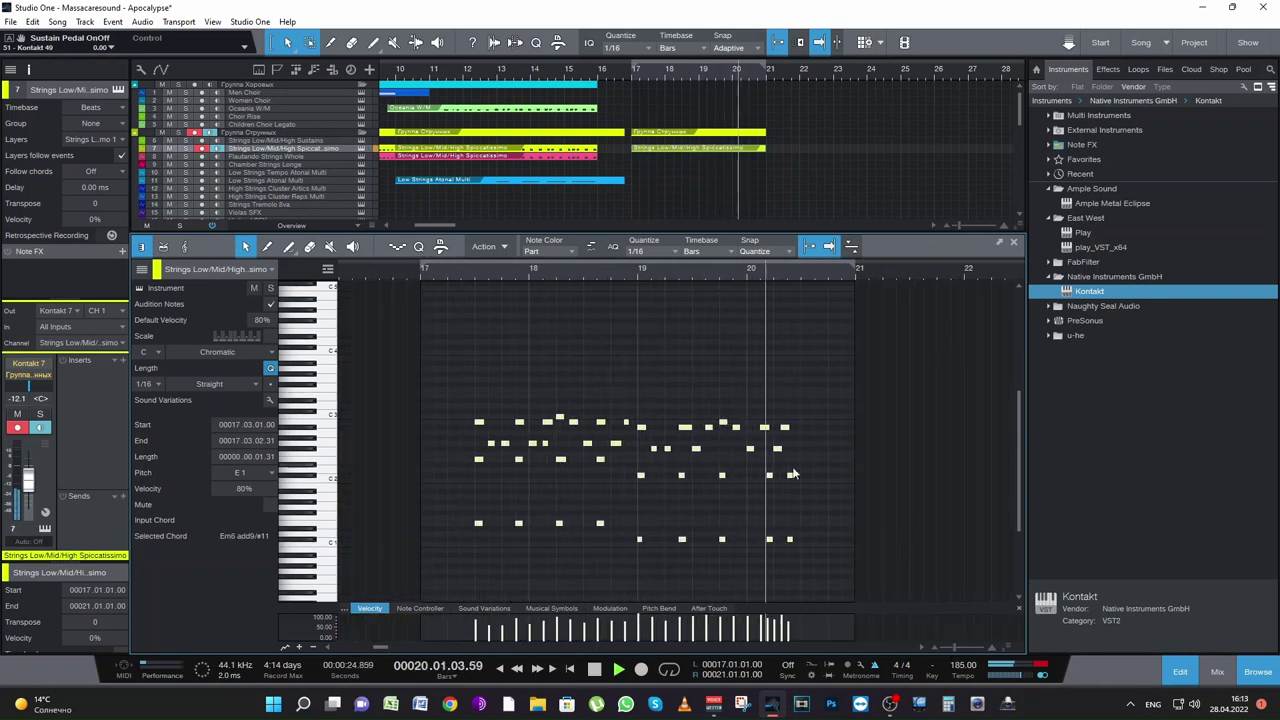
{"action": "key", "text": "space"}
{"action": "left_click_drag", "start_coordinate": [816, 576], "coordinate": [775, 404]}
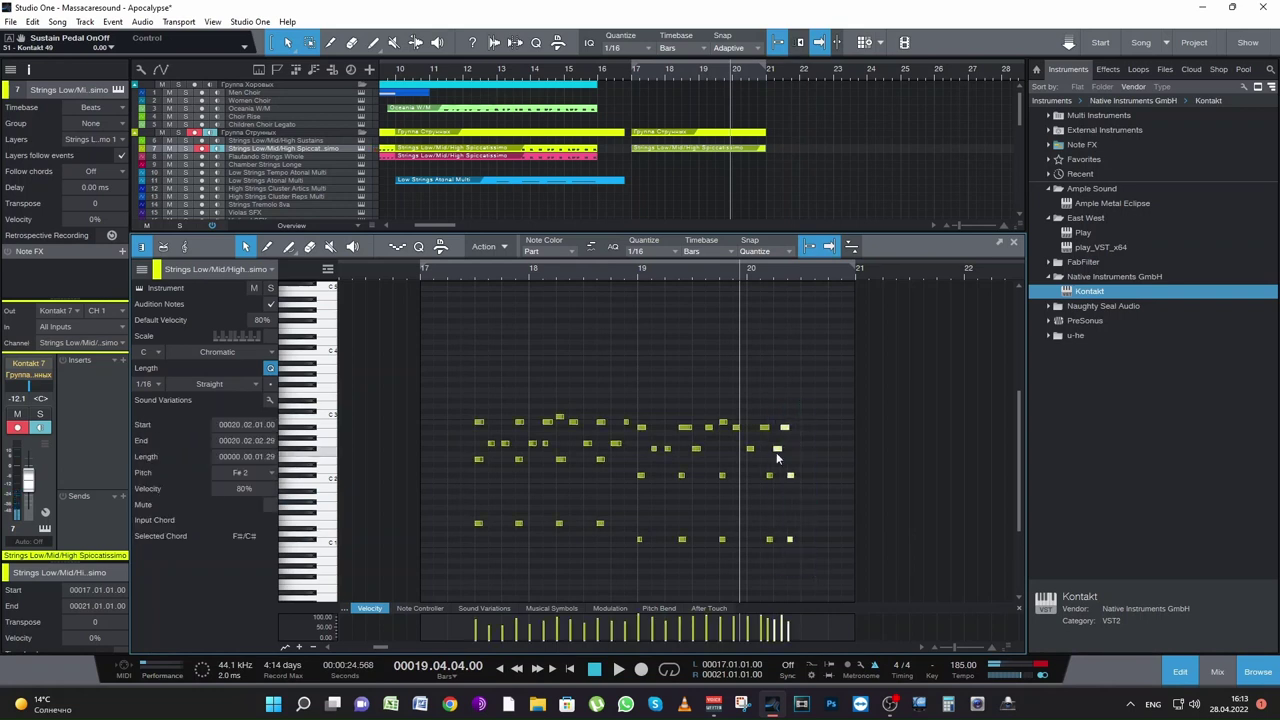
{"action": "left_click_drag", "start_coordinate": [776, 453], "coordinate": [790, 453]}
{"action": "key", "text": "space"}
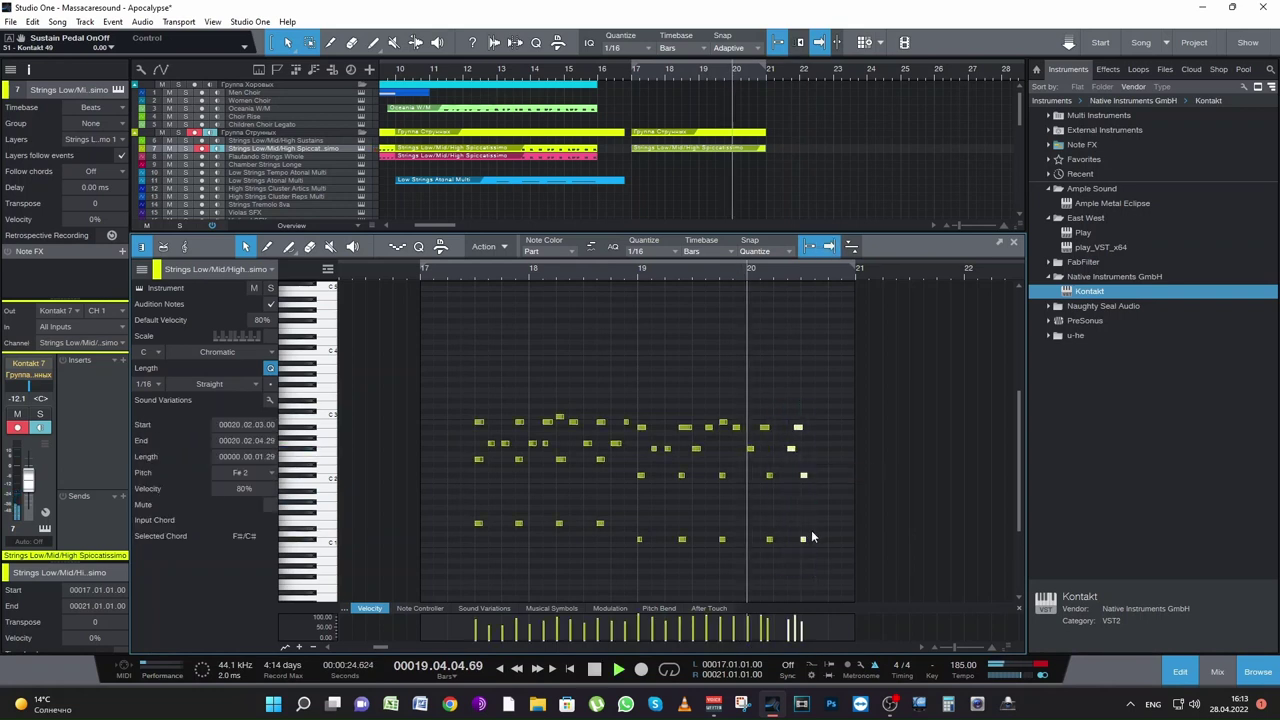
{"action": "key", "text": "space"}
{"action": "key", "text": "space"}
{"action": "key", "text": "space"}
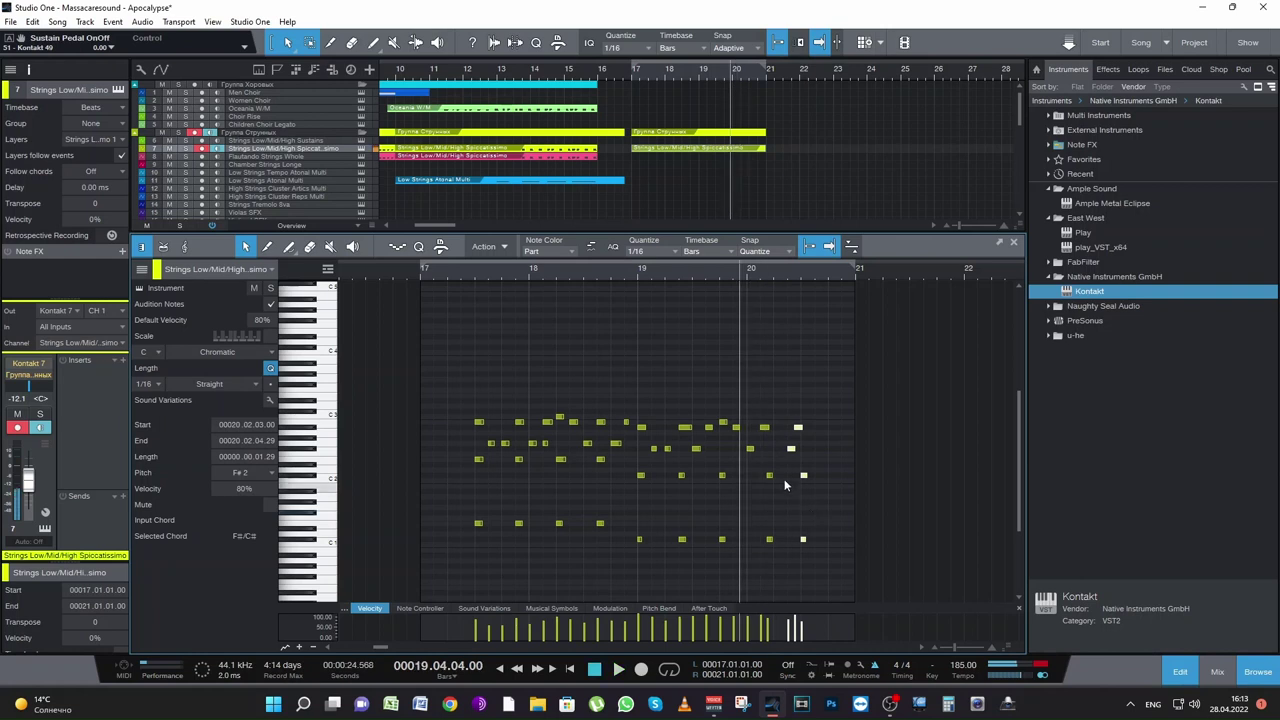
Step: Move the F#2 and A#2 at the end of bar 20 earlier, with A#2 starting at 20.02.03.00, and listen from 17.03
{"action": "left_click", "coordinate": [785, 485]}
{"action": "mouse_move", "coordinate": [791, 450]}
{"action": "left_mouse_down"}
{"action": "mouse_move", "coordinate": [777, 449]}
{"action": "mouse_move", "coordinate": [793, 430]}
{"action": "left_mouse_up"}
{"action": "key", "text": "space"}
{"action": "key", "text": "space"}
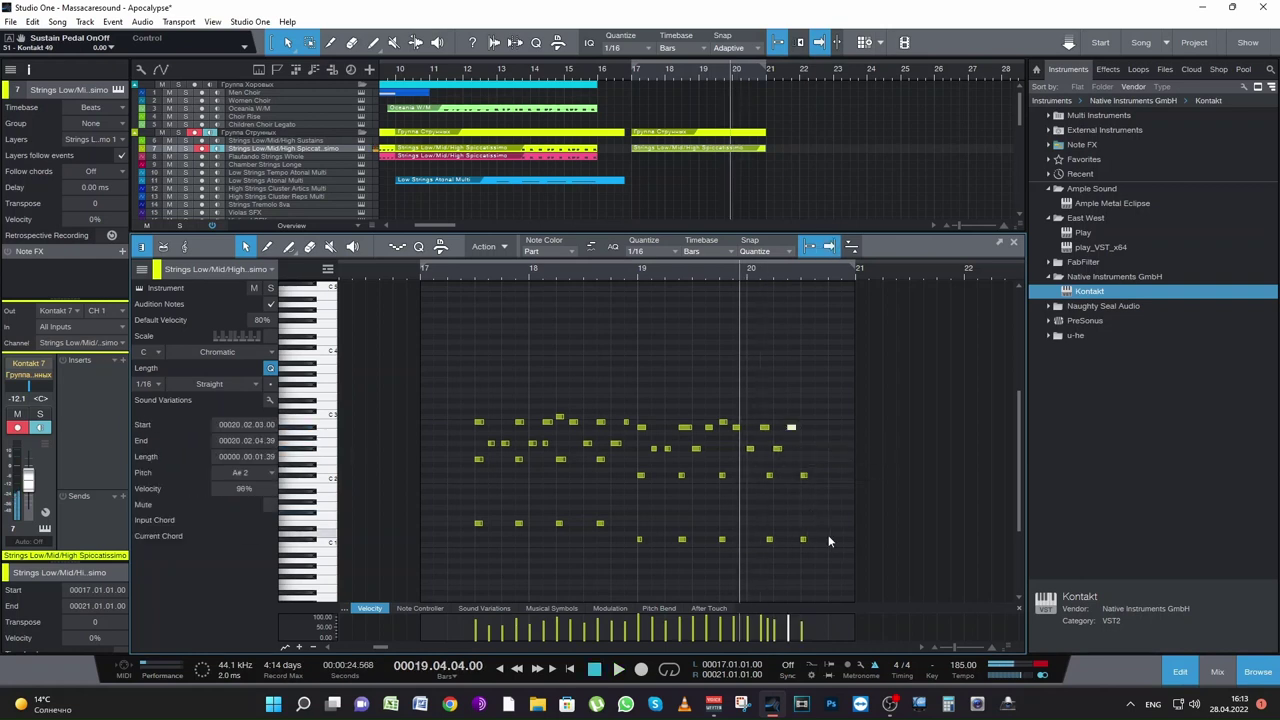
{"action": "left_click", "coordinate": [476, 277]}
{"action": "key", "text": "space"}
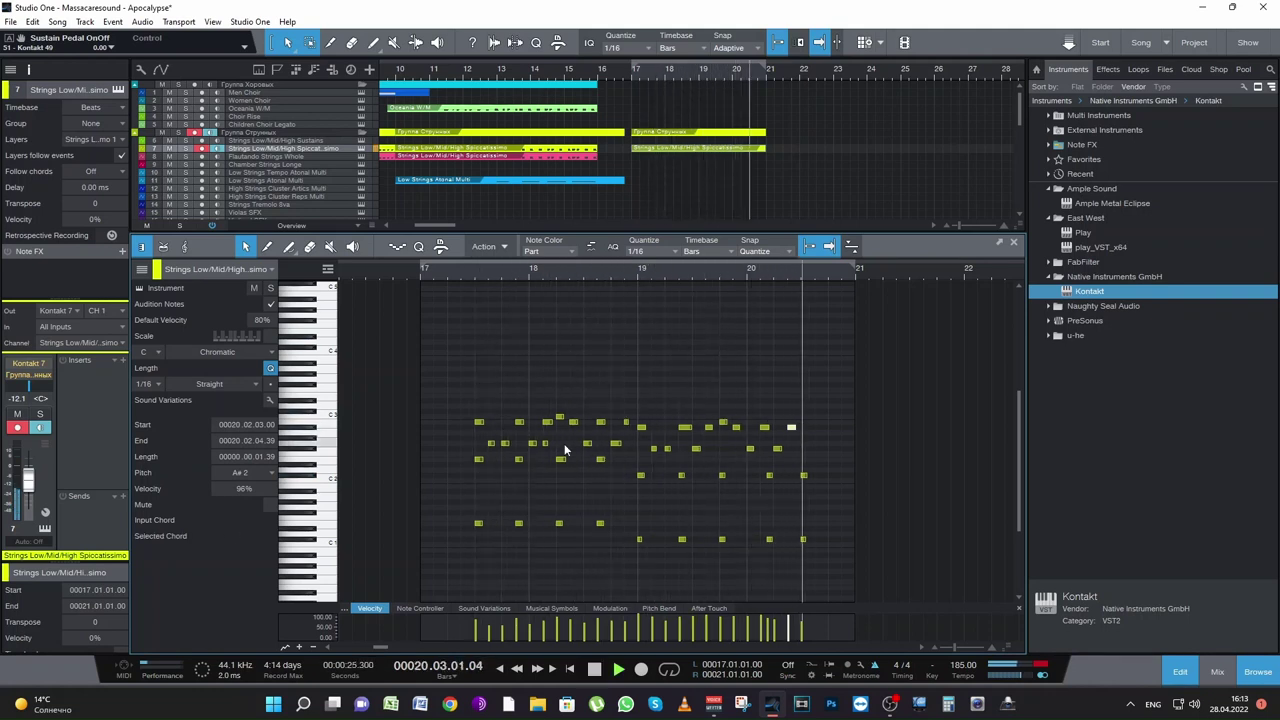
{"action": "key", "text": "space"}
Step: Move bar 20's two C#1/C#2 octaves earlier to 20.01.03.00 and 20.02.03.00, and play the phrase back from bar 17
{"action": "left_click_drag", "start_coordinate": [831, 550], "coordinate": [812, 490]}
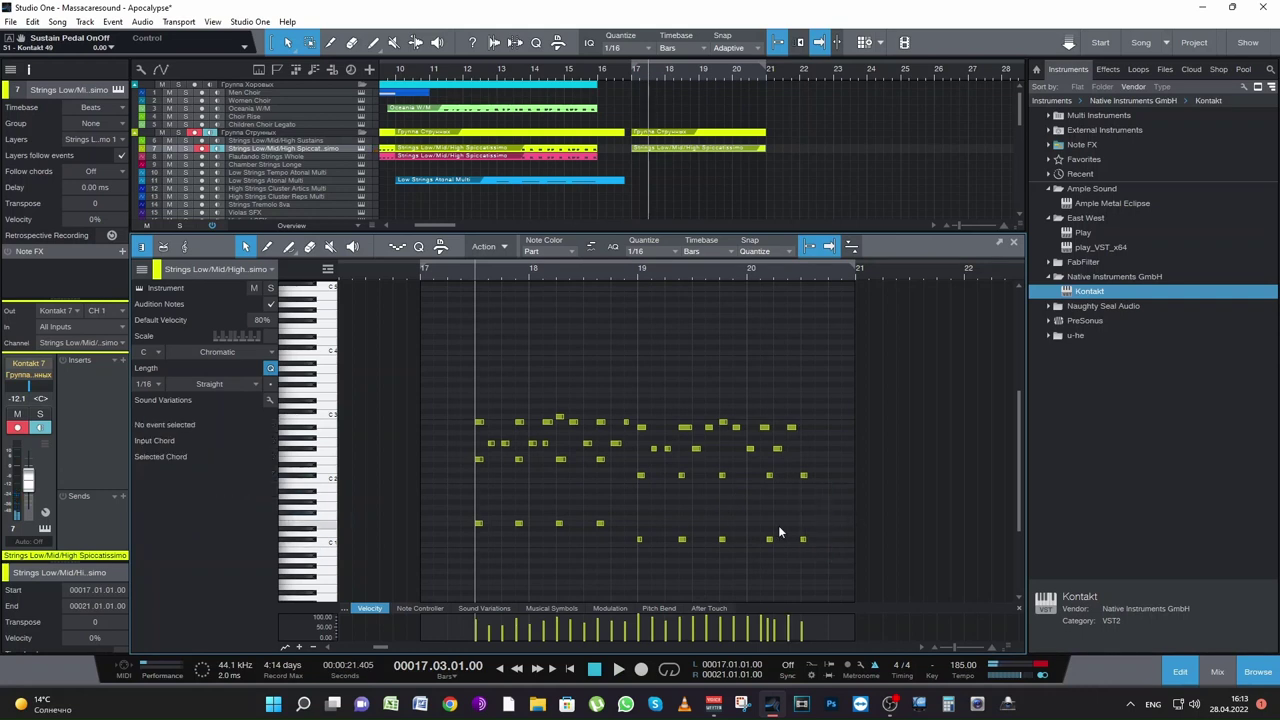
{"action": "left_click", "coordinate": [747, 270]}
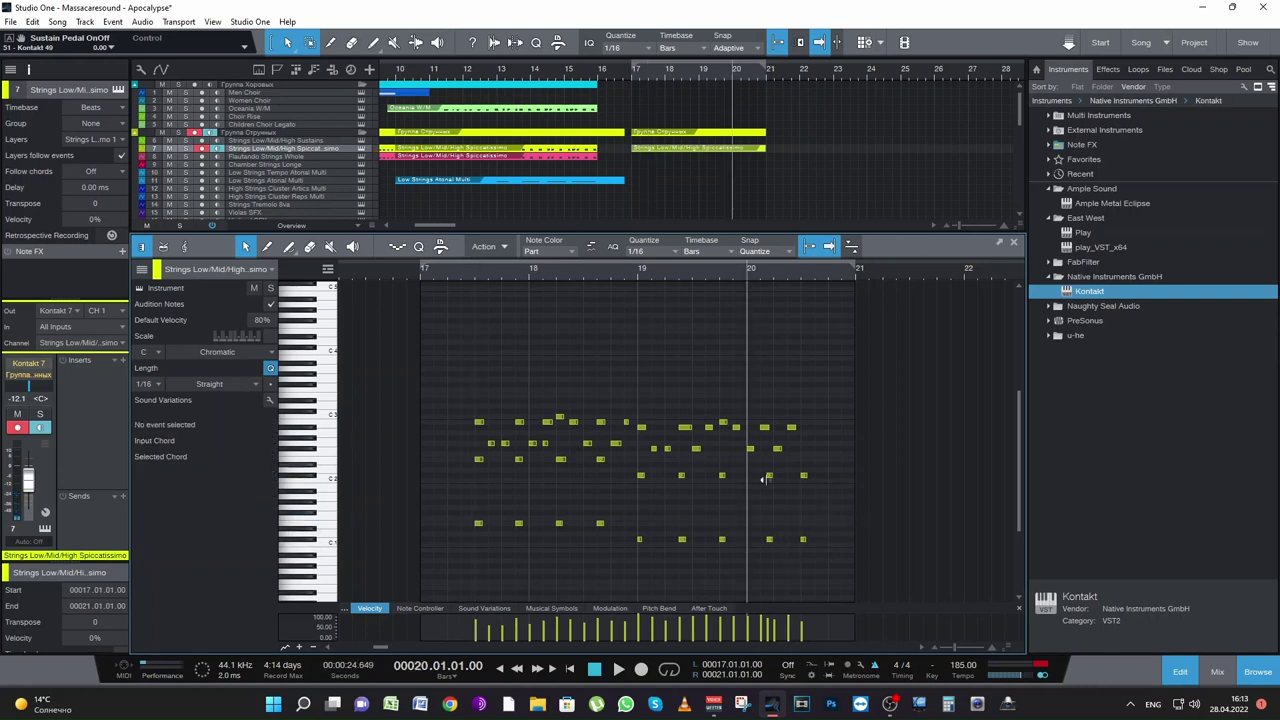
{"action": "left_click_drag", "start_coordinate": [782, 548], "coordinate": [770, 478]}
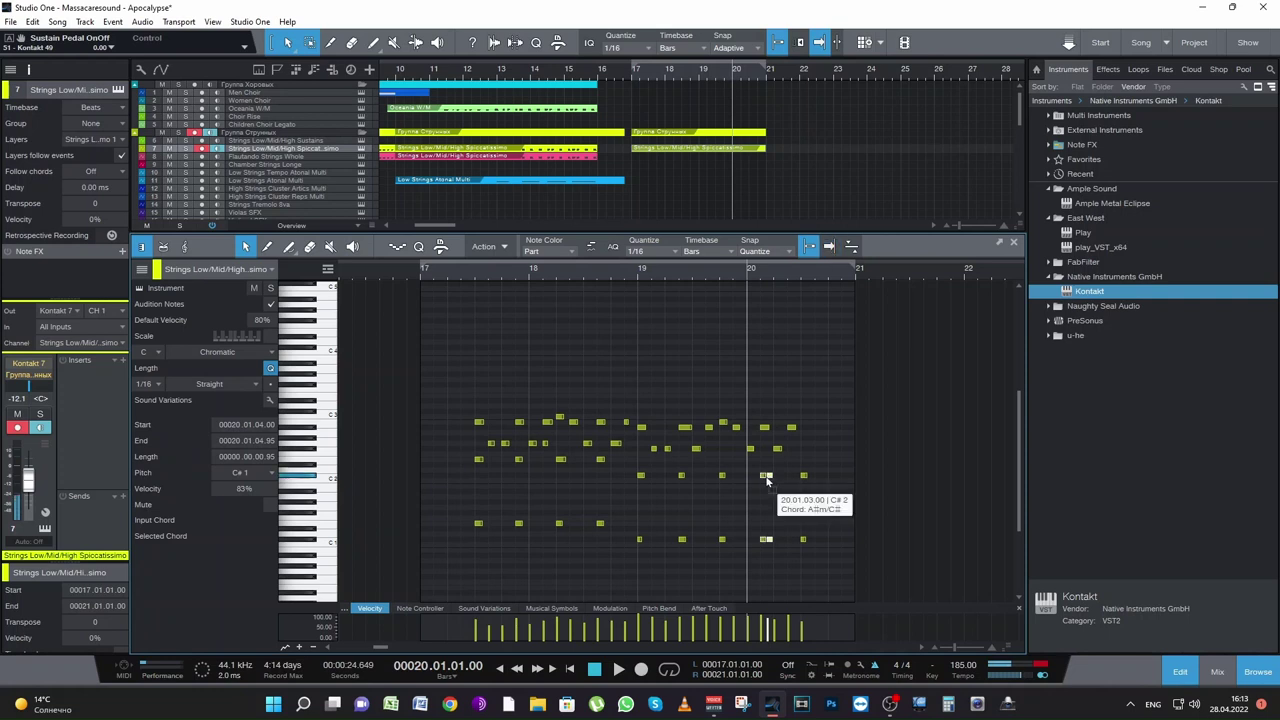
{"action": "mouse_move", "coordinate": [850, 570]}
{"action": "left_mouse_down"}
{"action": "mouse_move", "coordinate": [798, 458]}
{"action": "mouse_move", "coordinate": [791, 480]}
{"action": "left_mouse_up"}
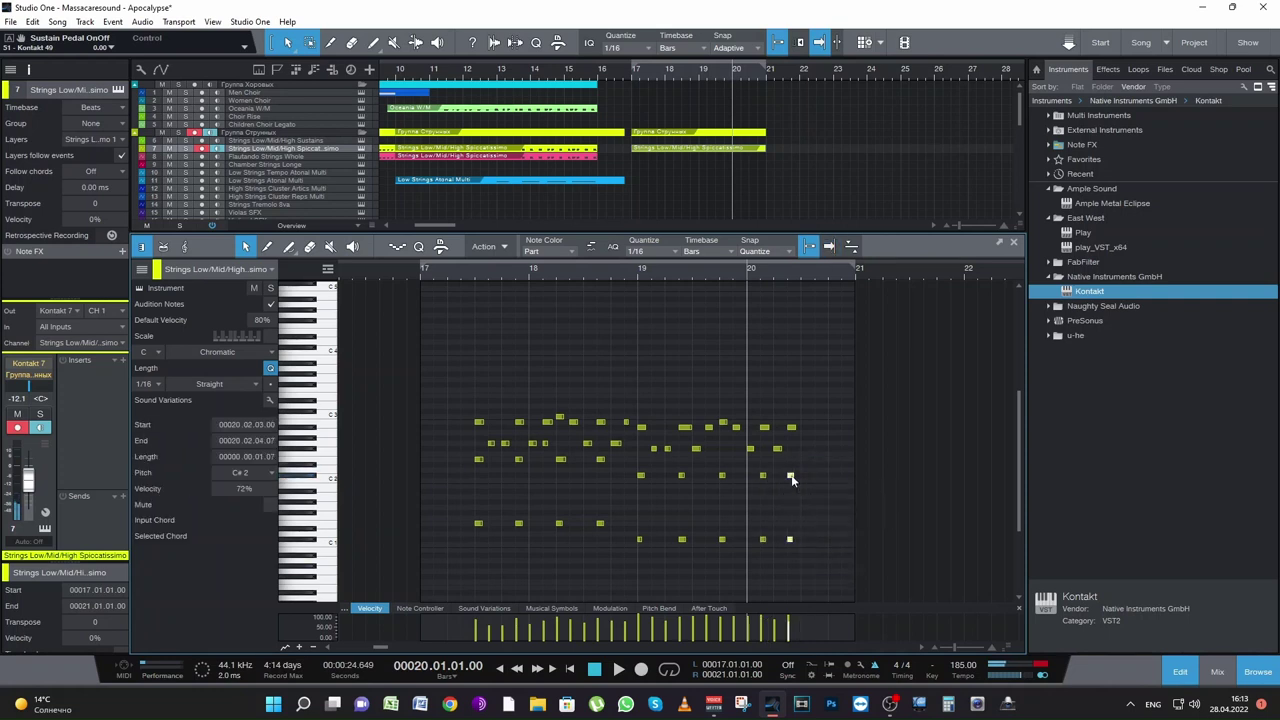
{"action": "left_click", "coordinate": [462, 268]}
{"action": "key", "text": "space"}
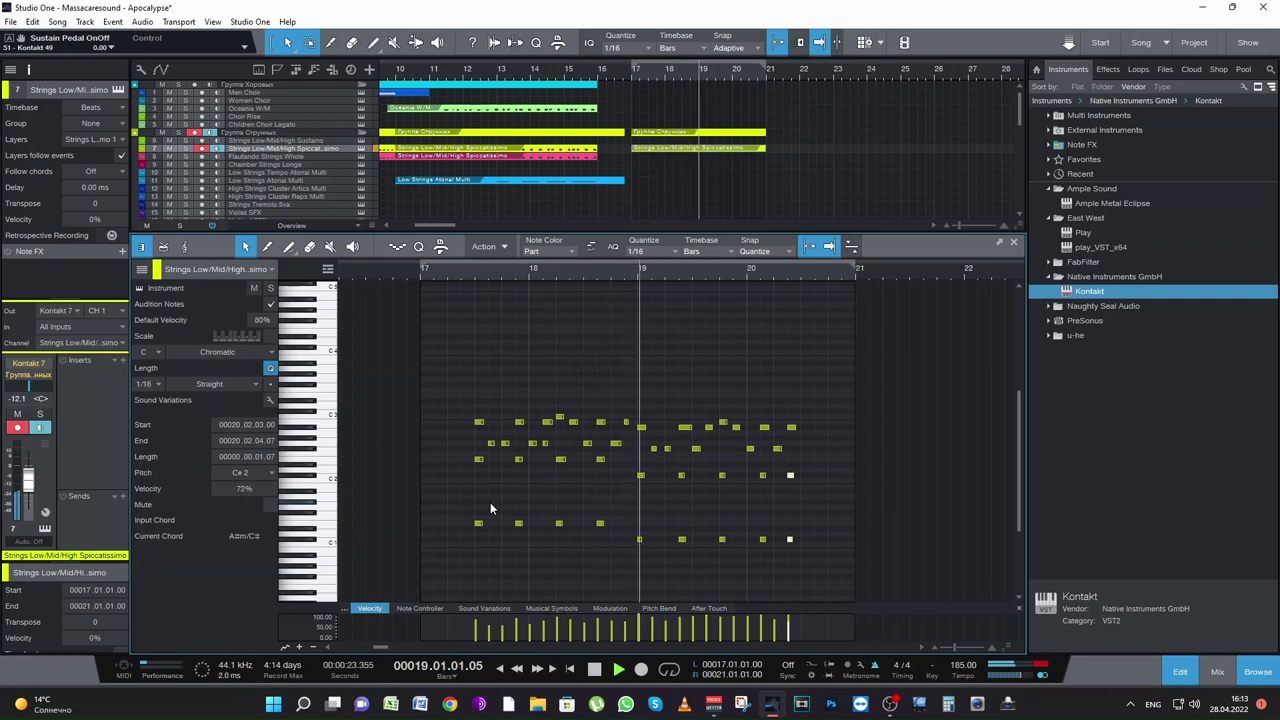
{"action": "key", "text": "space"}
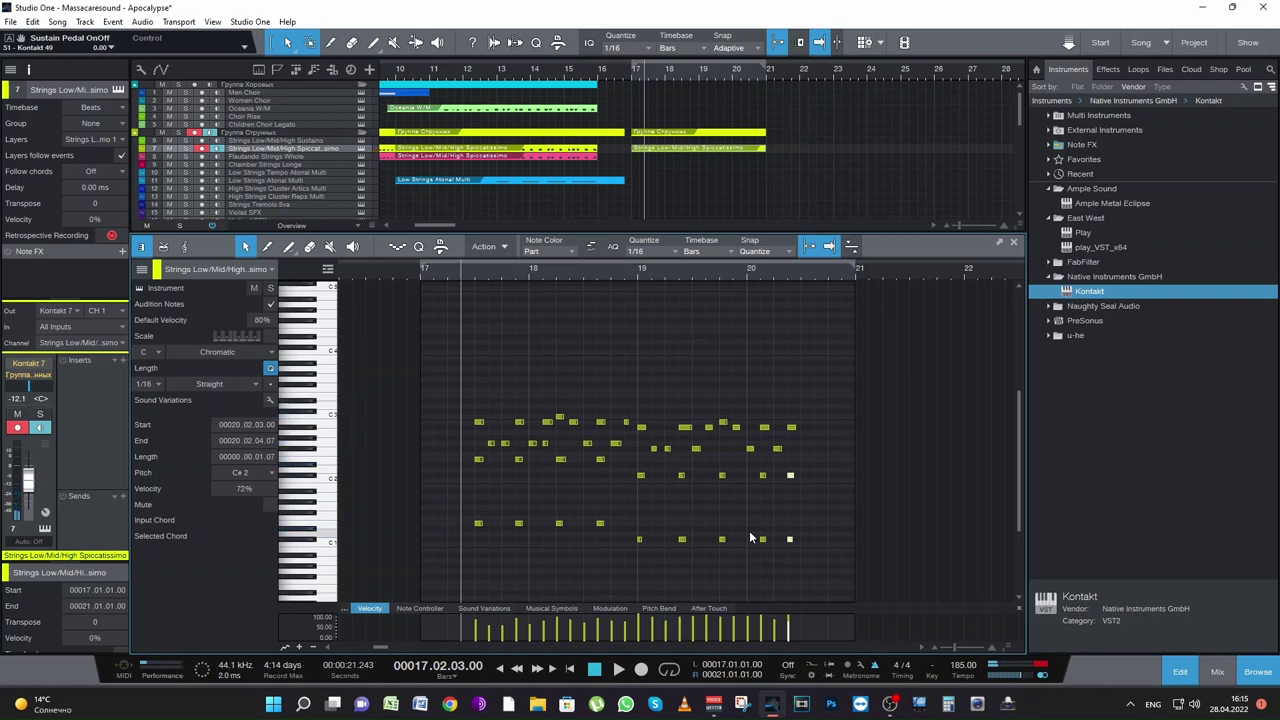
Step: Record a continuation of the strings phrase from 20.03 through bar 21 and quantize its notes
{"action": "key", "text": "KP_Multiply"}
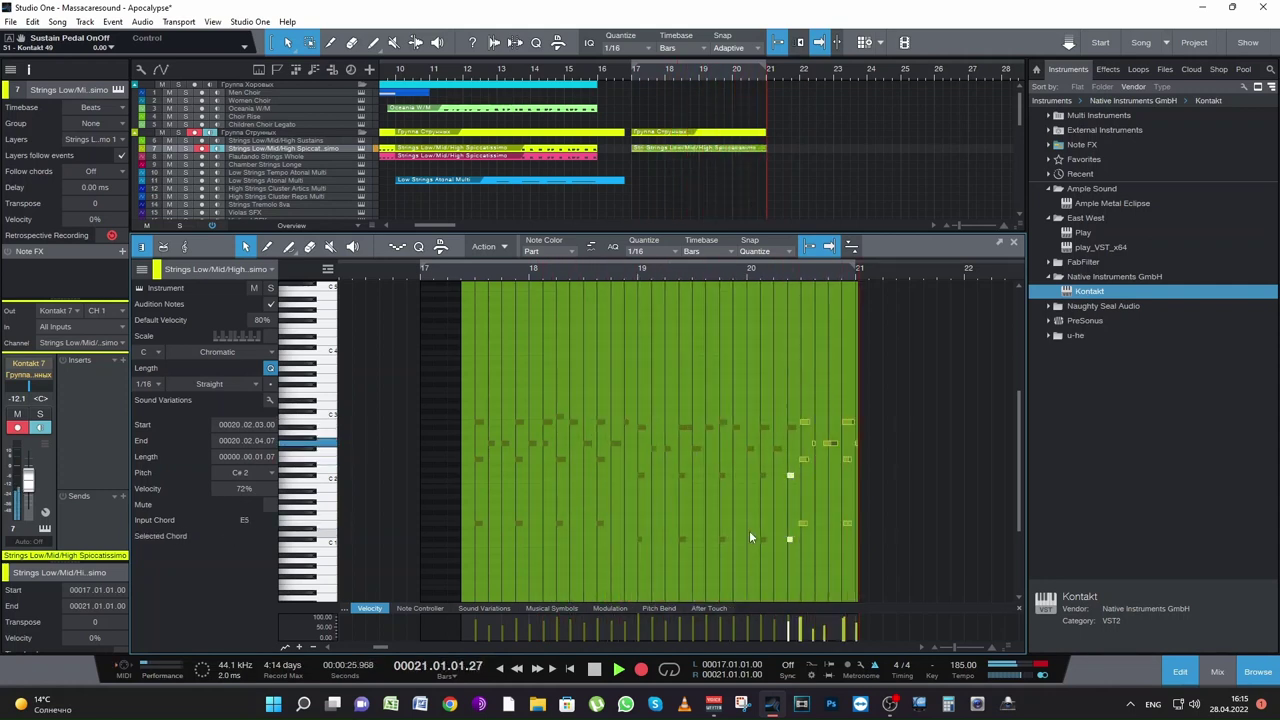
{"action": "key", "text": "space"}
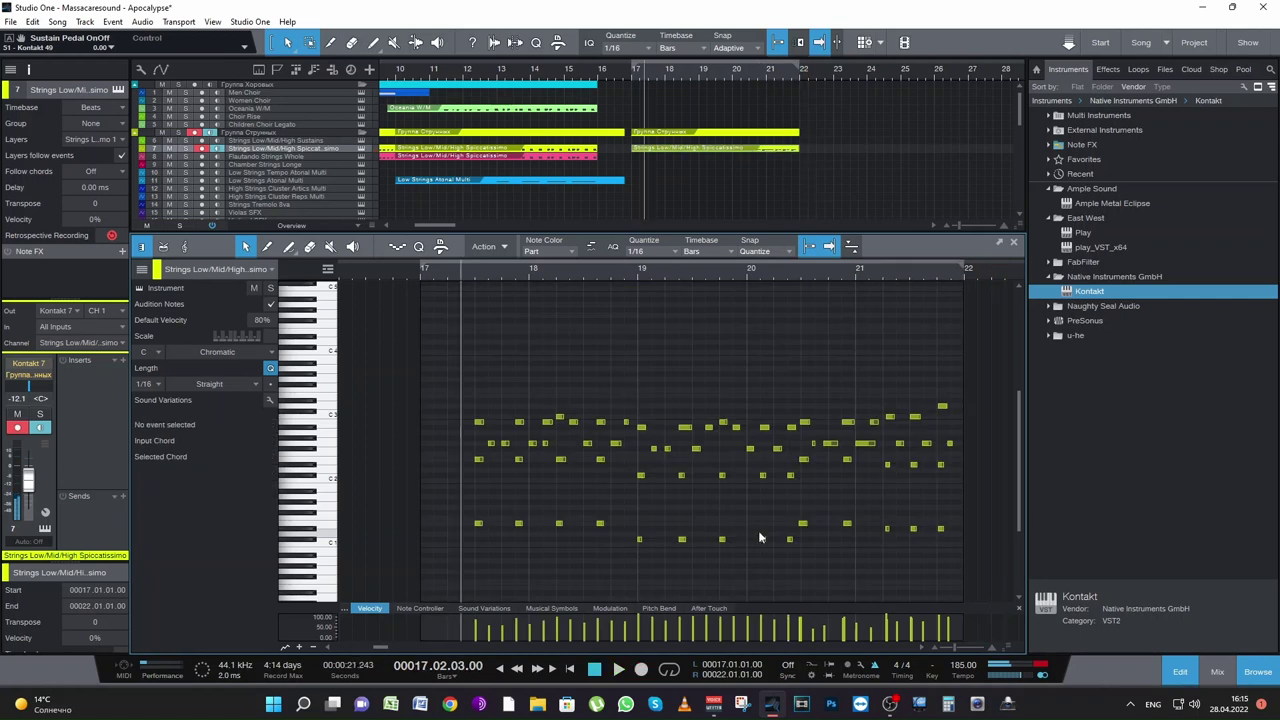
{"action": "left_click_drag", "start_coordinate": [810, 556], "coordinate": [944, 400]}
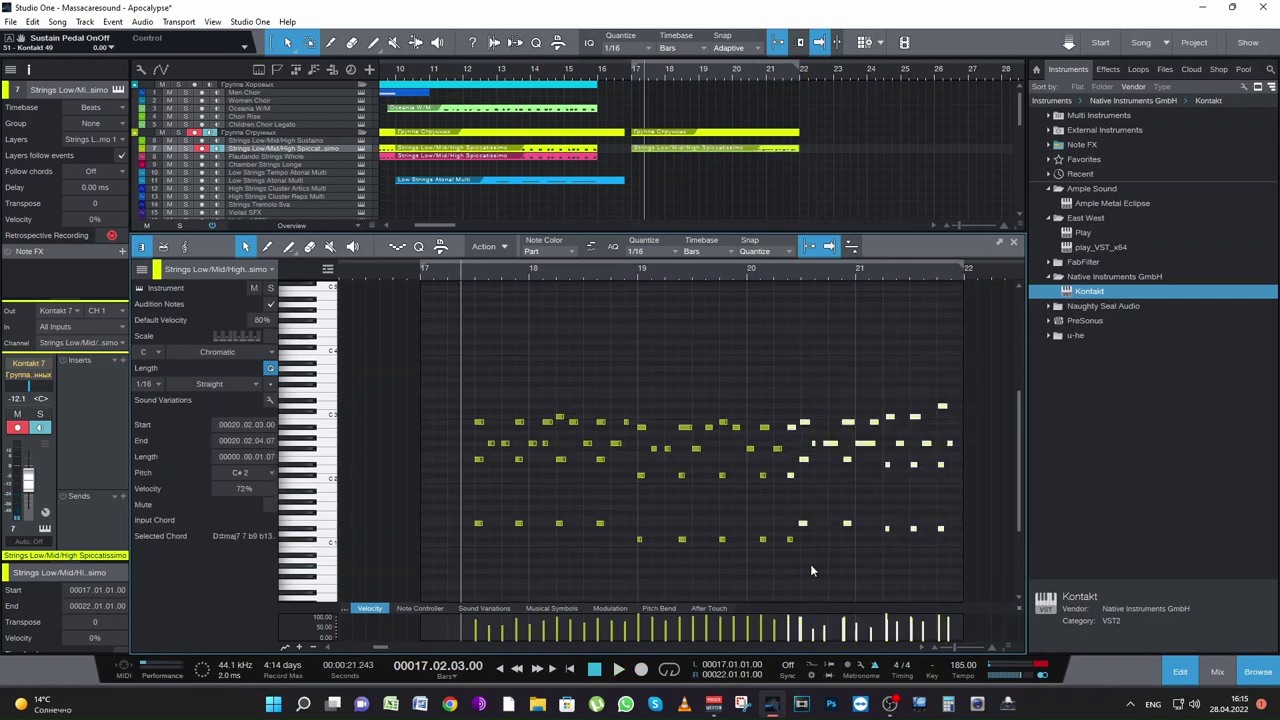
{"action": "left_click_drag", "start_coordinate": [802, 558], "coordinate": [964, 395]}
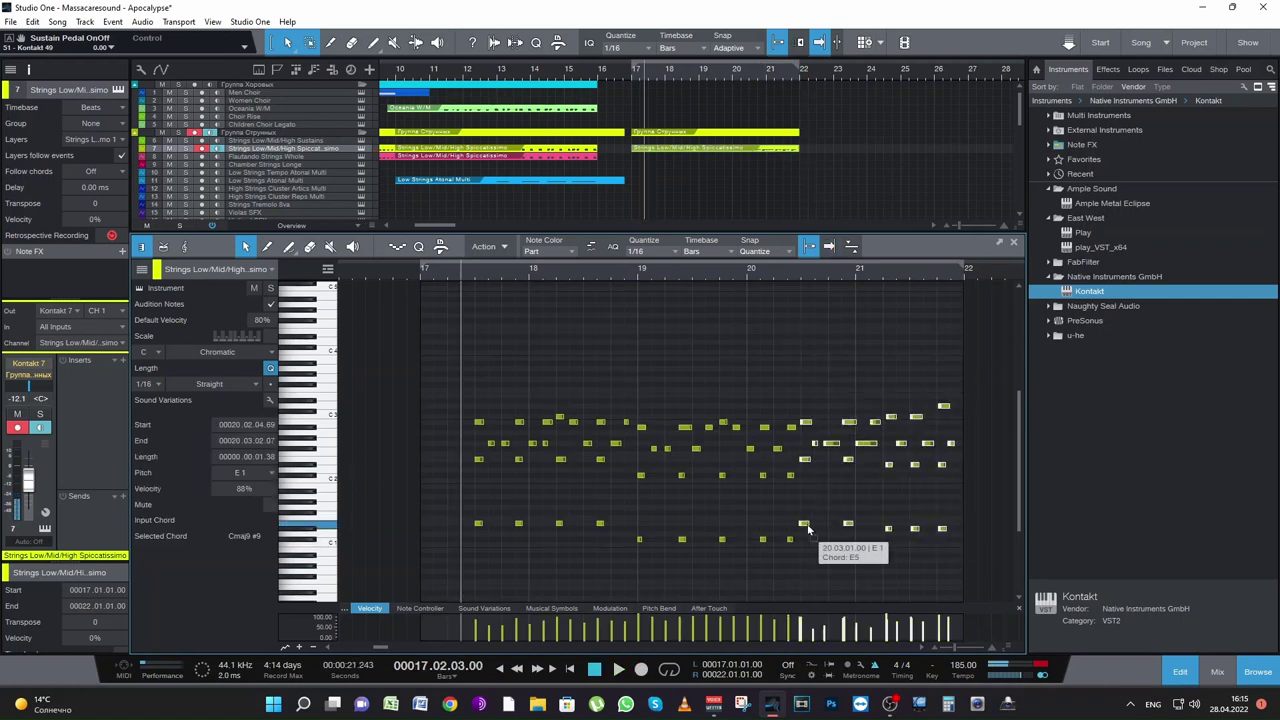
{"action": "key", "text": "space"}
{"action": "key", "text": "space"}
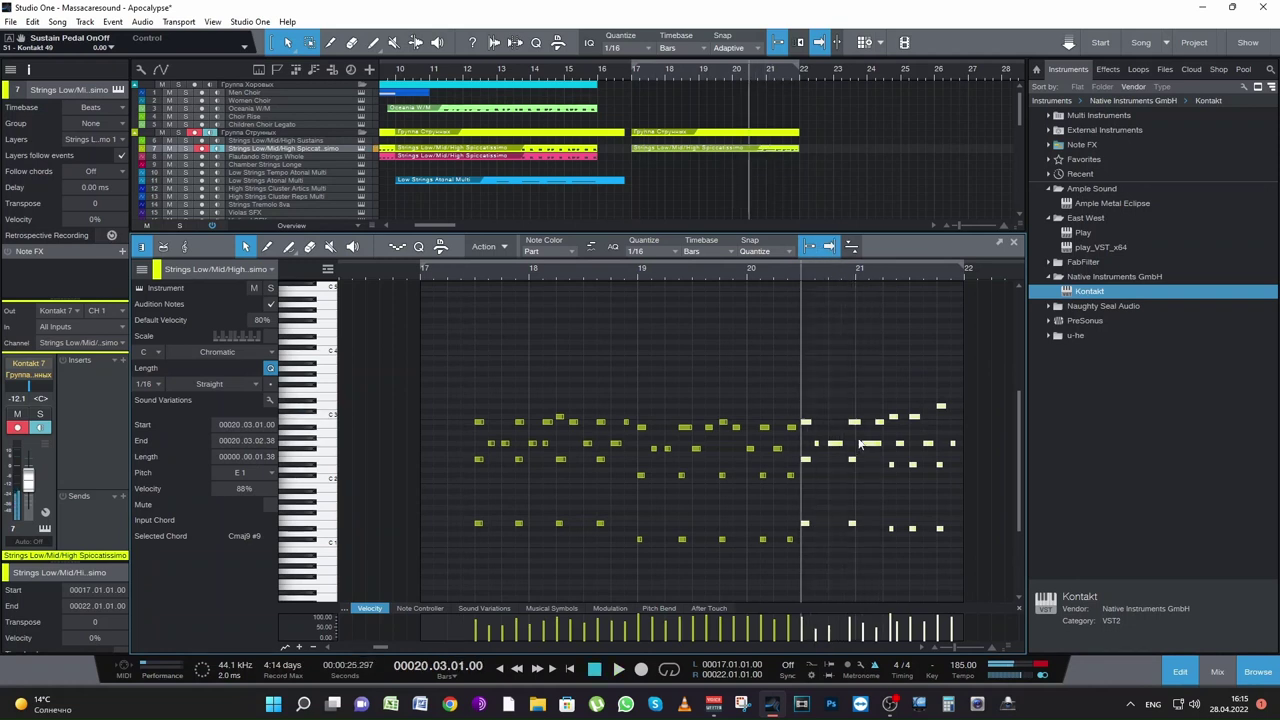
Step: Move the continuation's second E1/E2 octave to 20.04.03.00, and delete all notes of the continuation after 20.03
{"action": "left_click_drag", "start_coordinate": [840, 496], "coordinate": [858, 555]}
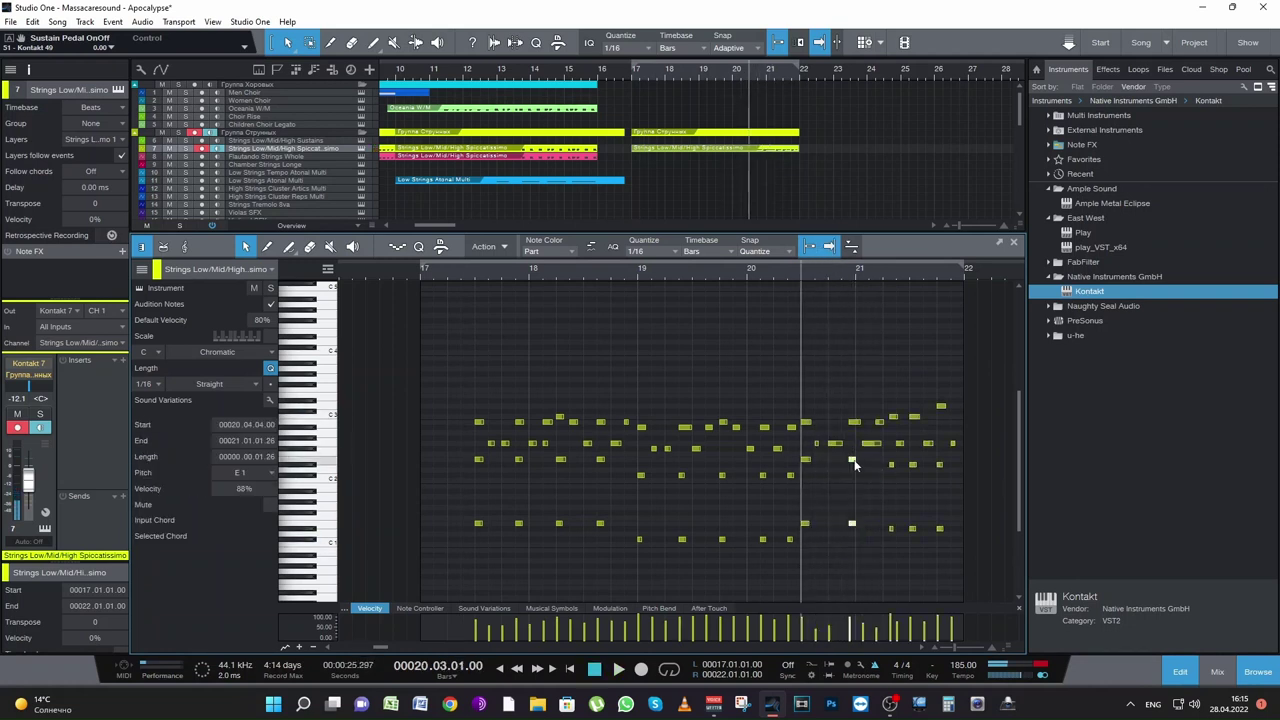
{"action": "left_click", "coordinate": [849, 460], "text": "shift"}
{"action": "left_click_drag", "start_coordinate": [849, 463], "coordinate": [846, 463]}
{"action": "key", "text": "space"}
{"action": "key", "text": "space"}
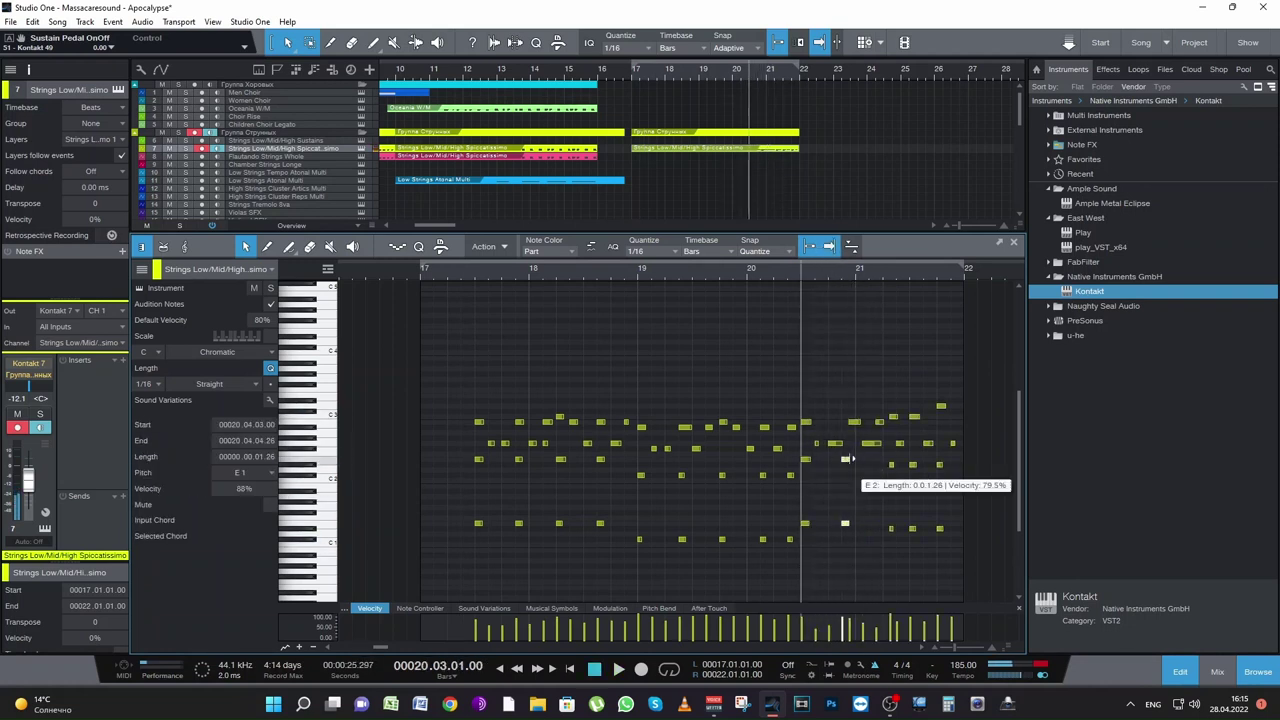
{"action": "left_click_drag", "start_coordinate": [960, 552], "coordinate": [802, 382]}
{"action": "key", "text": "Delete"}
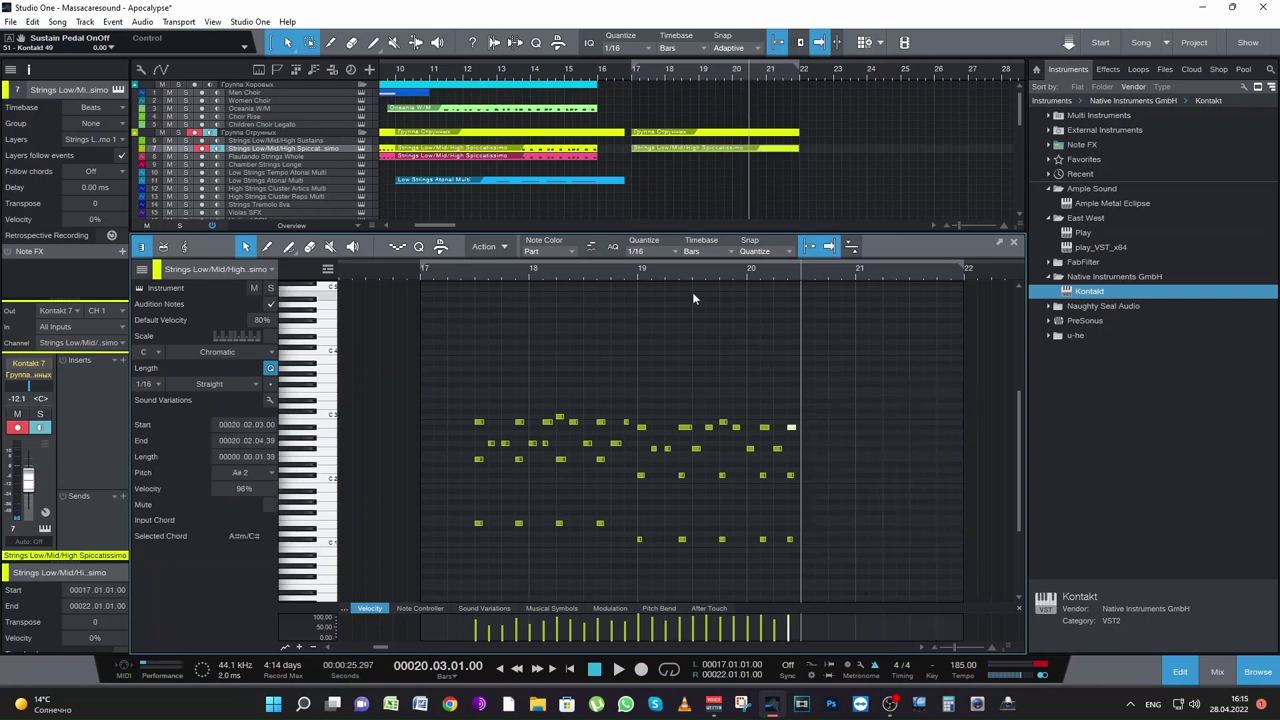
Step: Record the strings continuation again from 20.03 through bar 21, starting the take at 17.03, and quantize its new notes
{"action": "left_click", "coordinate": [474, 270]}
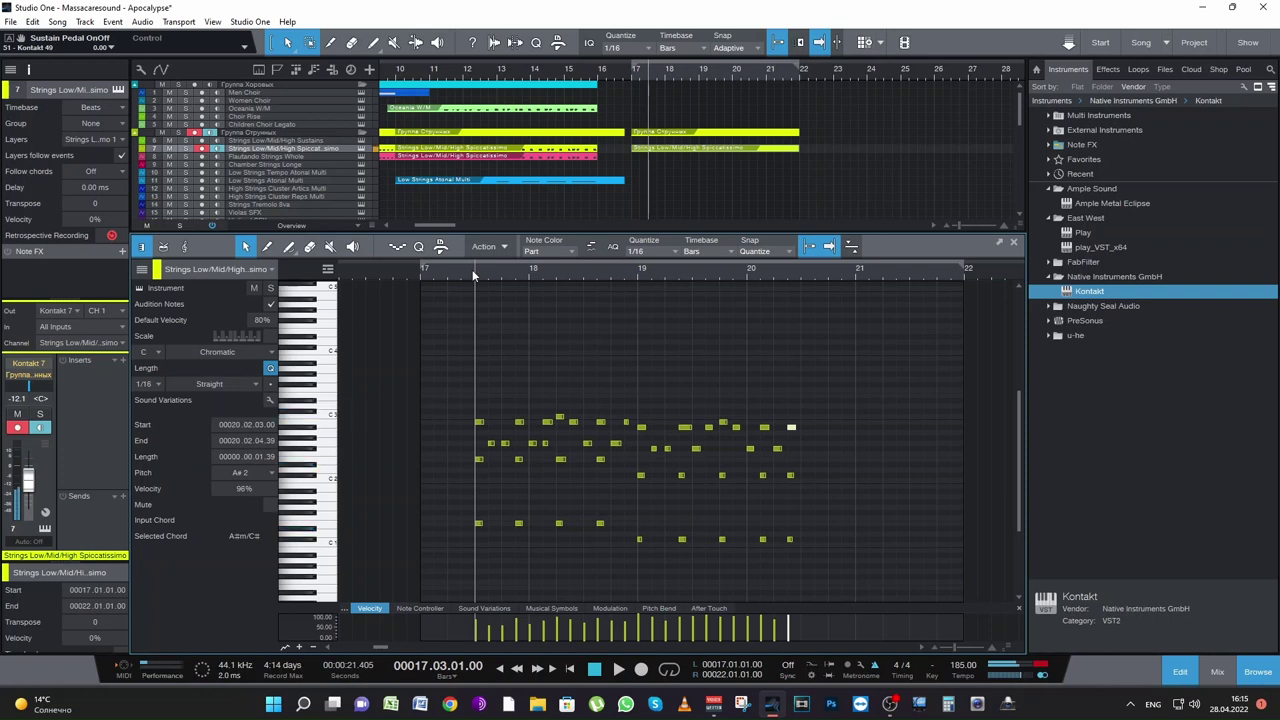
{"action": "key", "text": "KP_Multiply"}
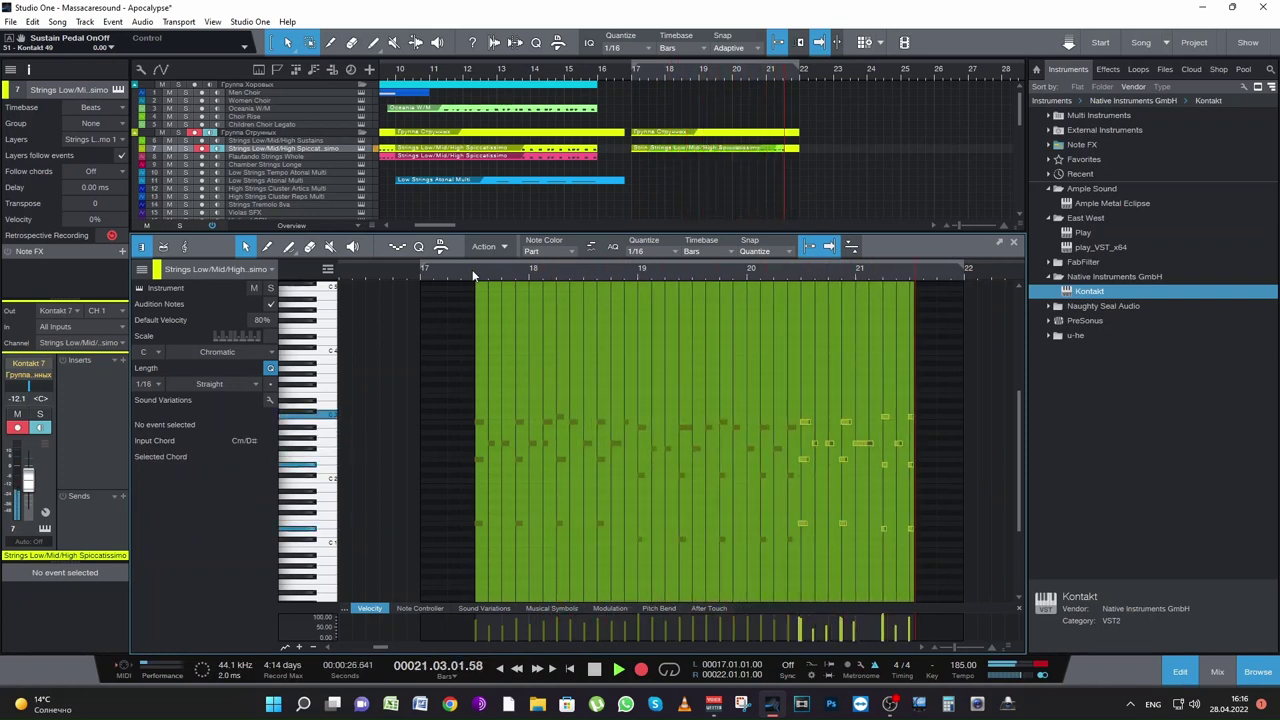
{"action": "left_click", "coordinate": [472, 269]}
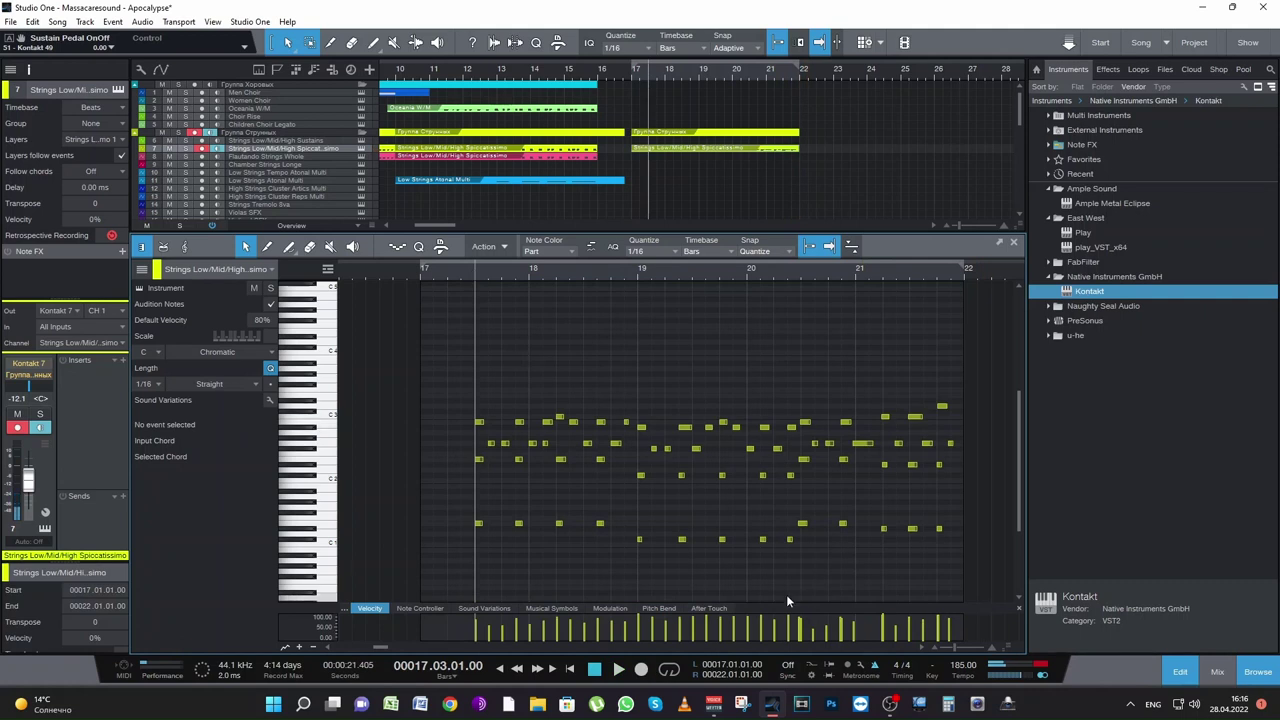
{"action": "left_click_drag", "start_coordinate": [800, 575], "coordinate": [978, 358]}
{"action": "key", "text": "q"}
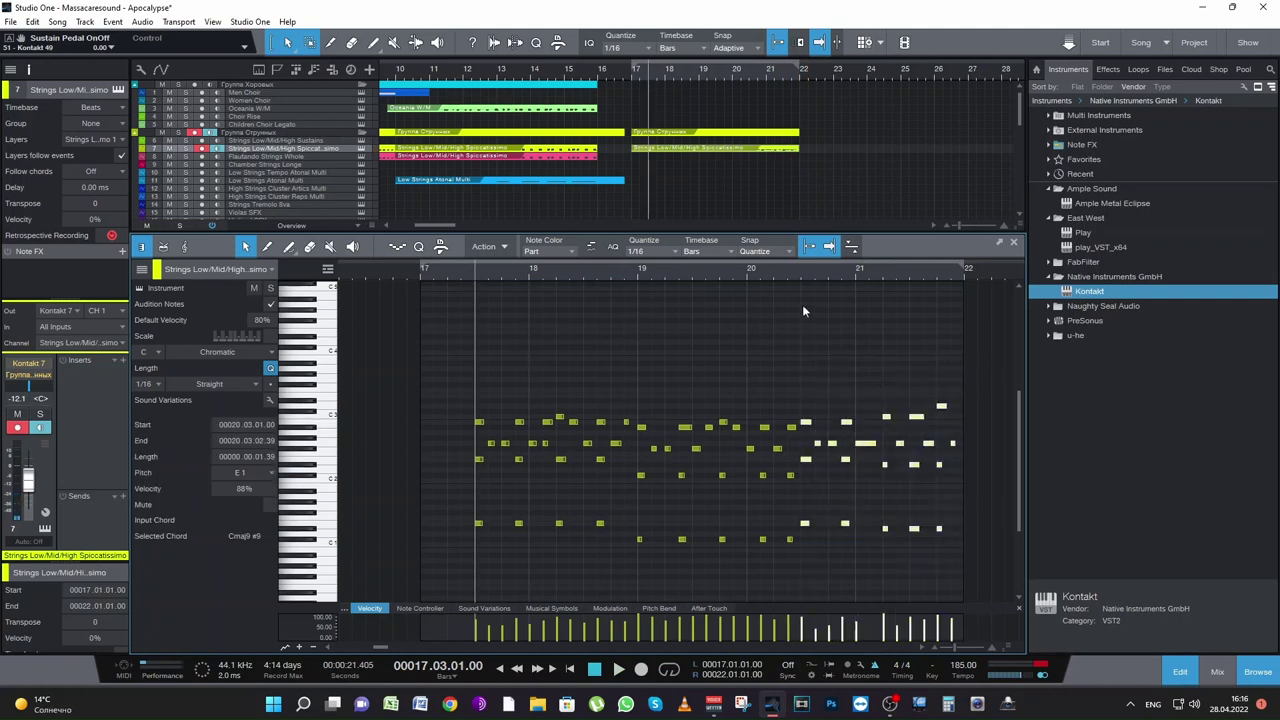
{"action": "key", "text": "space"}
{"action": "key", "text": "space"}
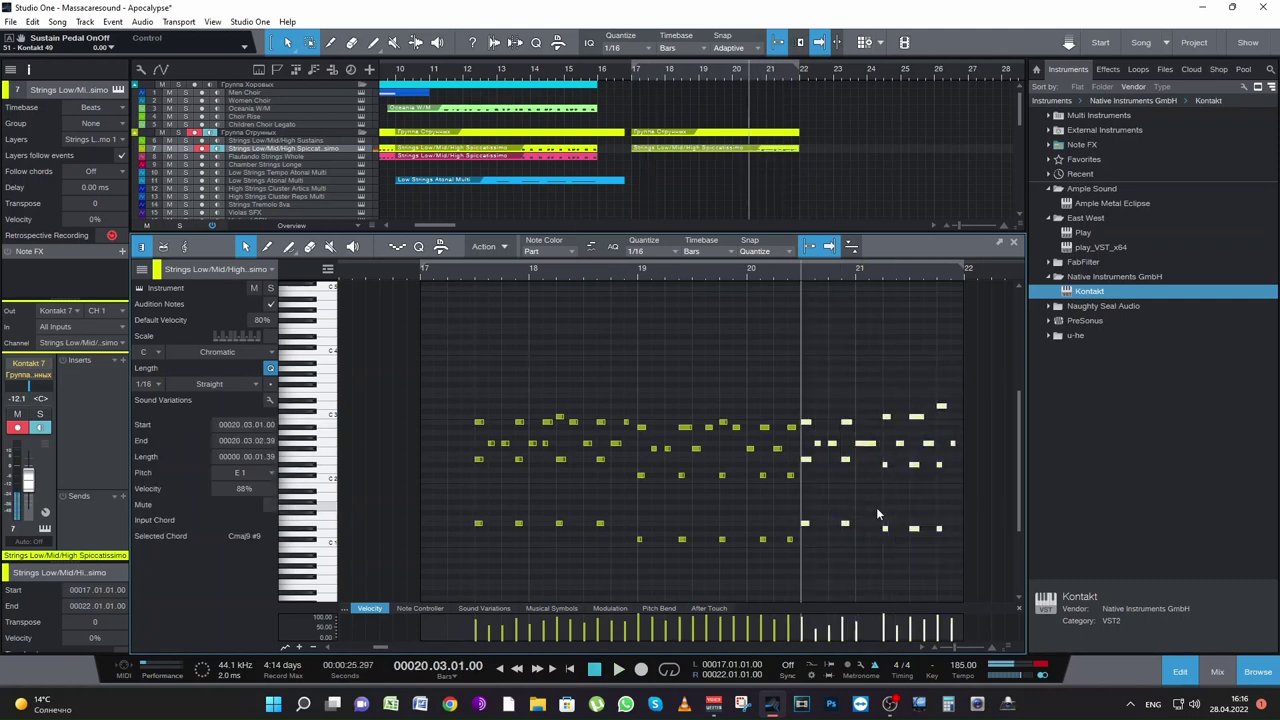
Step: Duplicate the E1/E2 octave from the end of bar 20 to 21.01.03.00 and listen to the continuation from 20.03
{"action": "left_click", "coordinate": [876, 508]}
{"action": "key", "text": "space"}
{"action": "key", "text": "space"}
{"action": "left_click_drag", "start_coordinate": [849, 553], "coordinate": [872, 462]}
{"action": "key", "text": "space"}
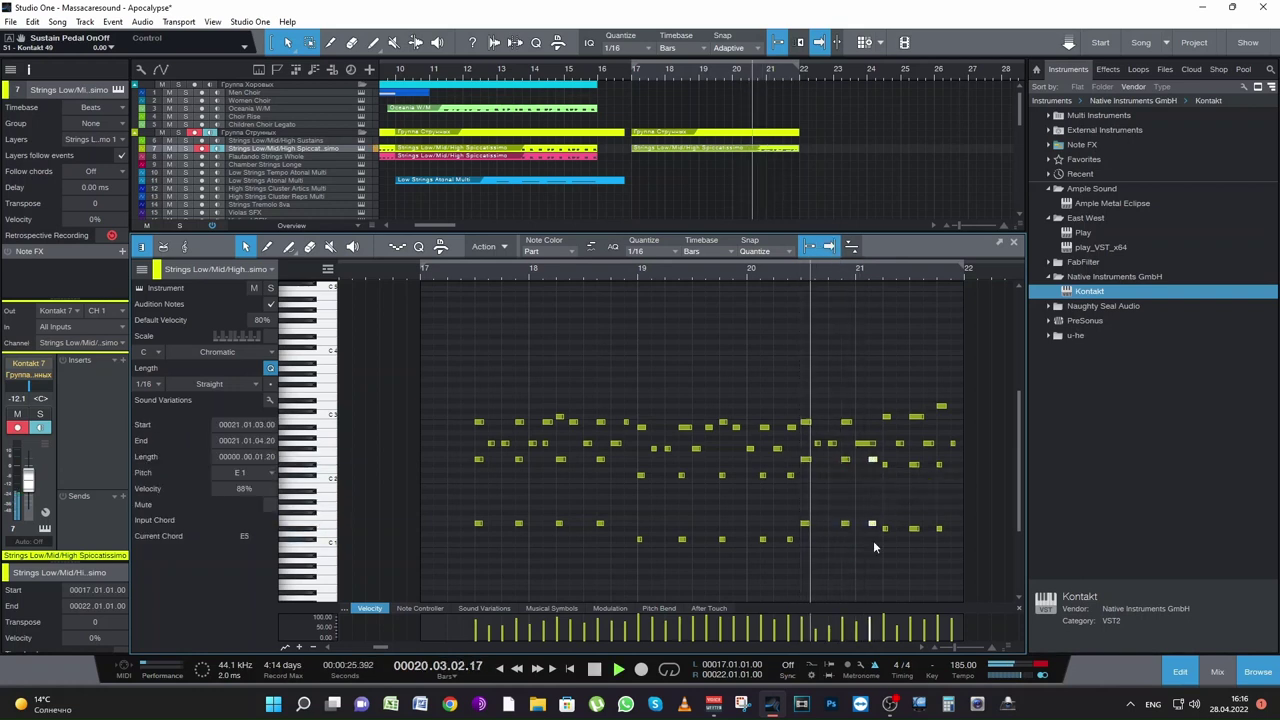
{"action": "key", "text": "space"}
{"action": "key", "text": "space"}
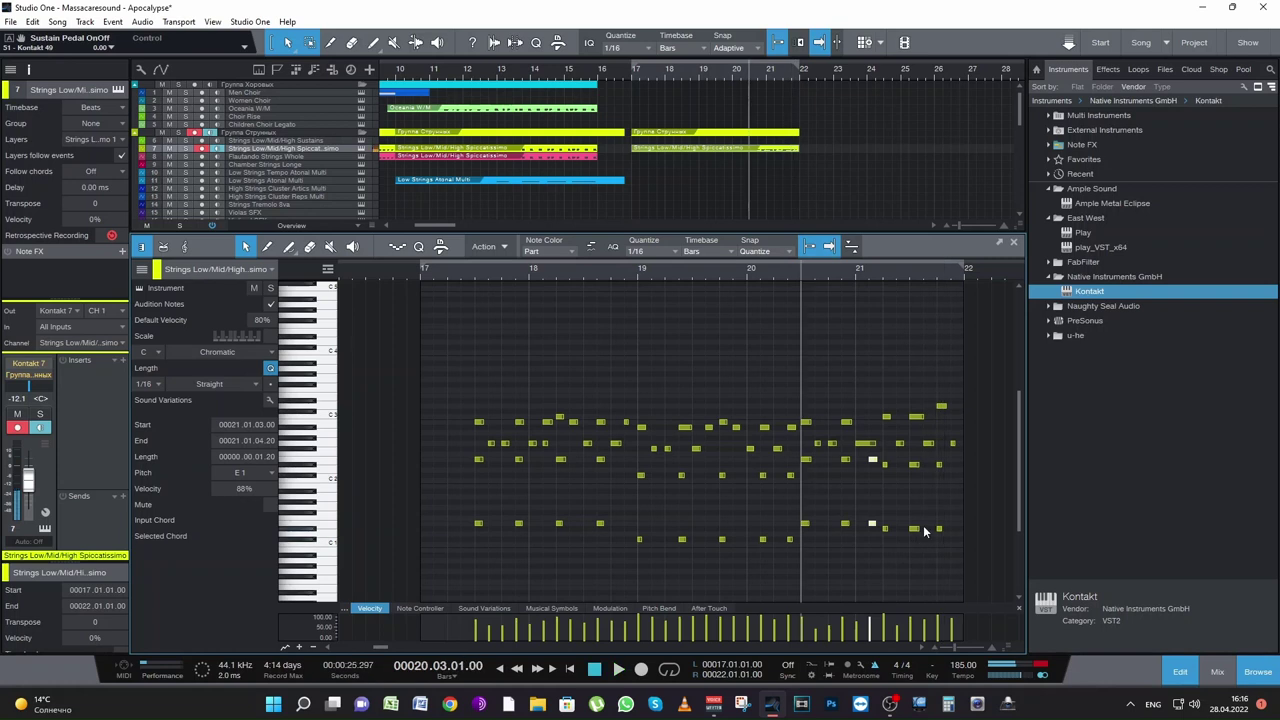
{"action": "key", "text": "space"}
Step: Try recording a further strings continuation from bar 22 and undo the take
{"action": "key", "text": "KP_Multiply"}
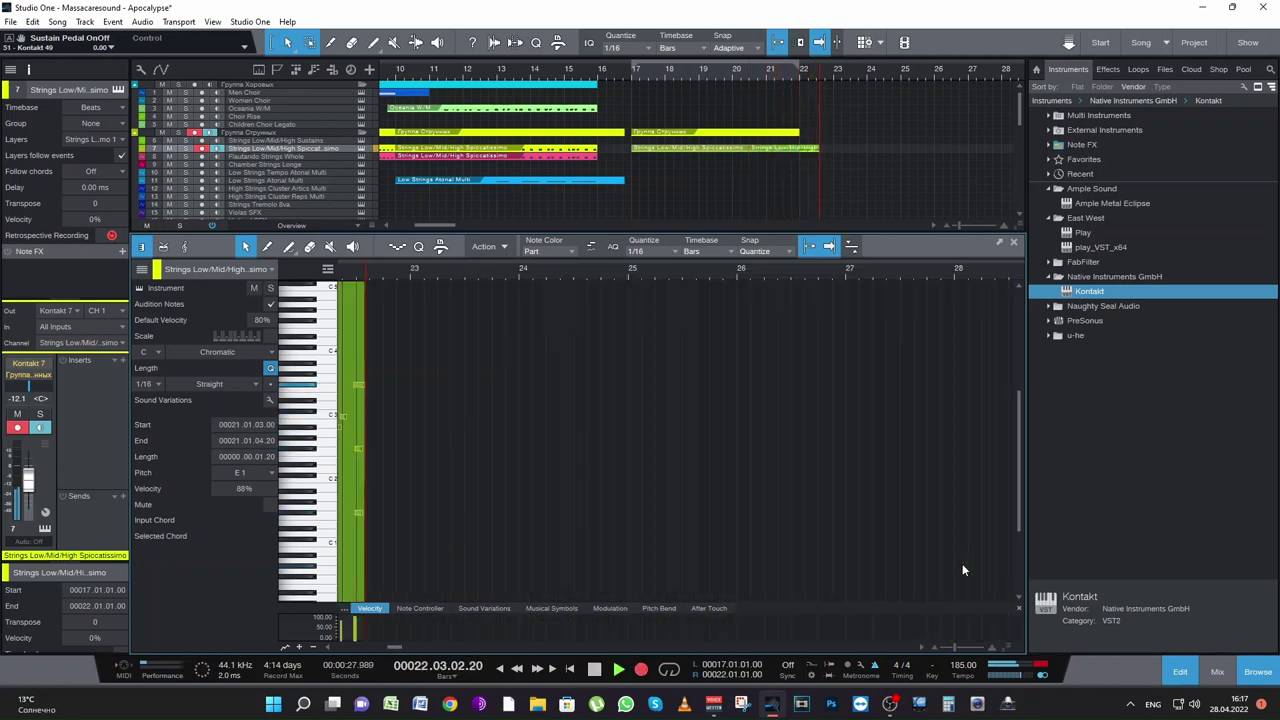
{"action": "key", "text": "space"}
{"action": "key", "text": "ctrl+z"}
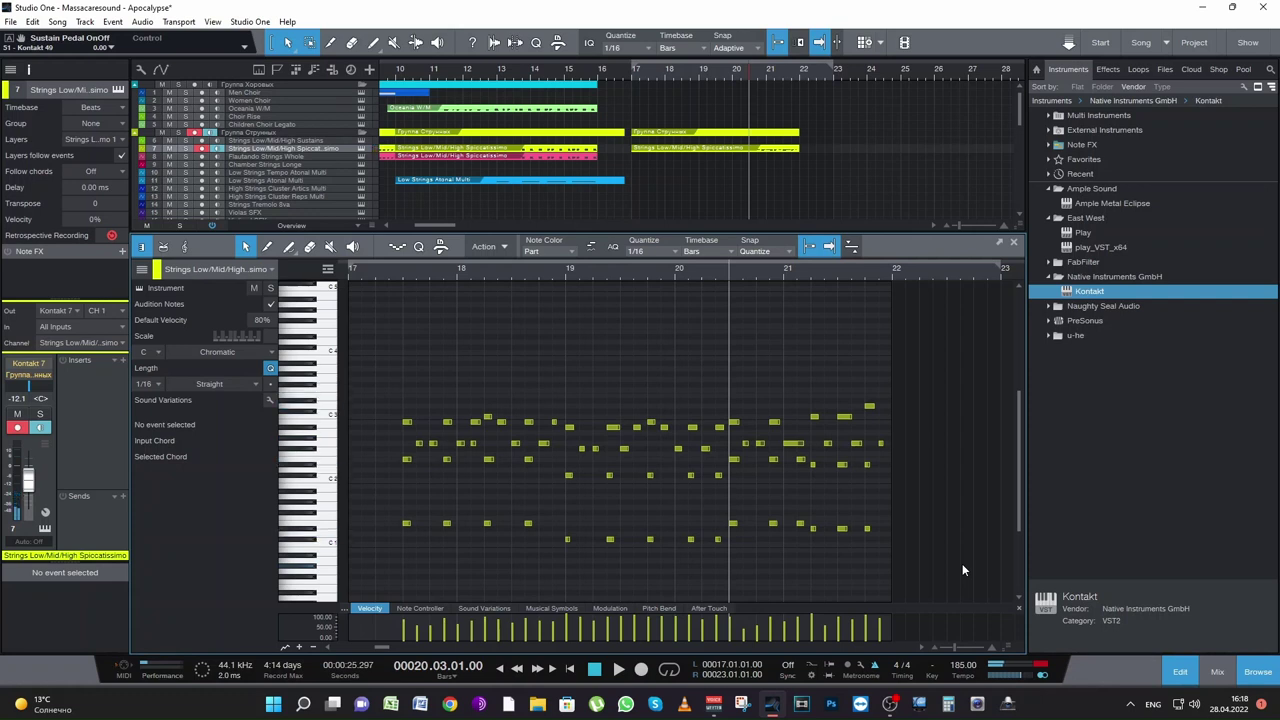
Step: Record the strings continuation over bars 22 and 23, quantize its notes and play it back from bar 22
{"action": "key", "text": "KP_Multiply"}
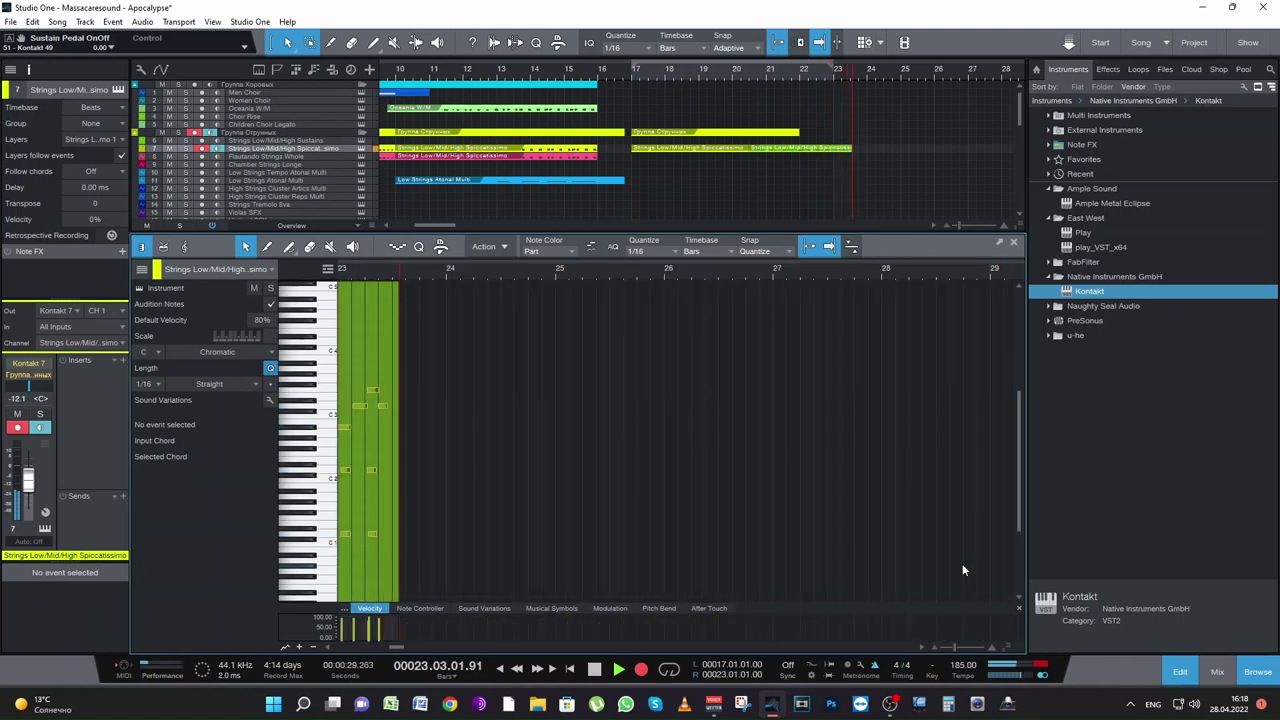
{"action": "key", "text": "space"}
{"action": "left_click_drag", "start_coordinate": [890, 572], "coordinate": [1150, 340]}
{"action": "key", "text": "q"}
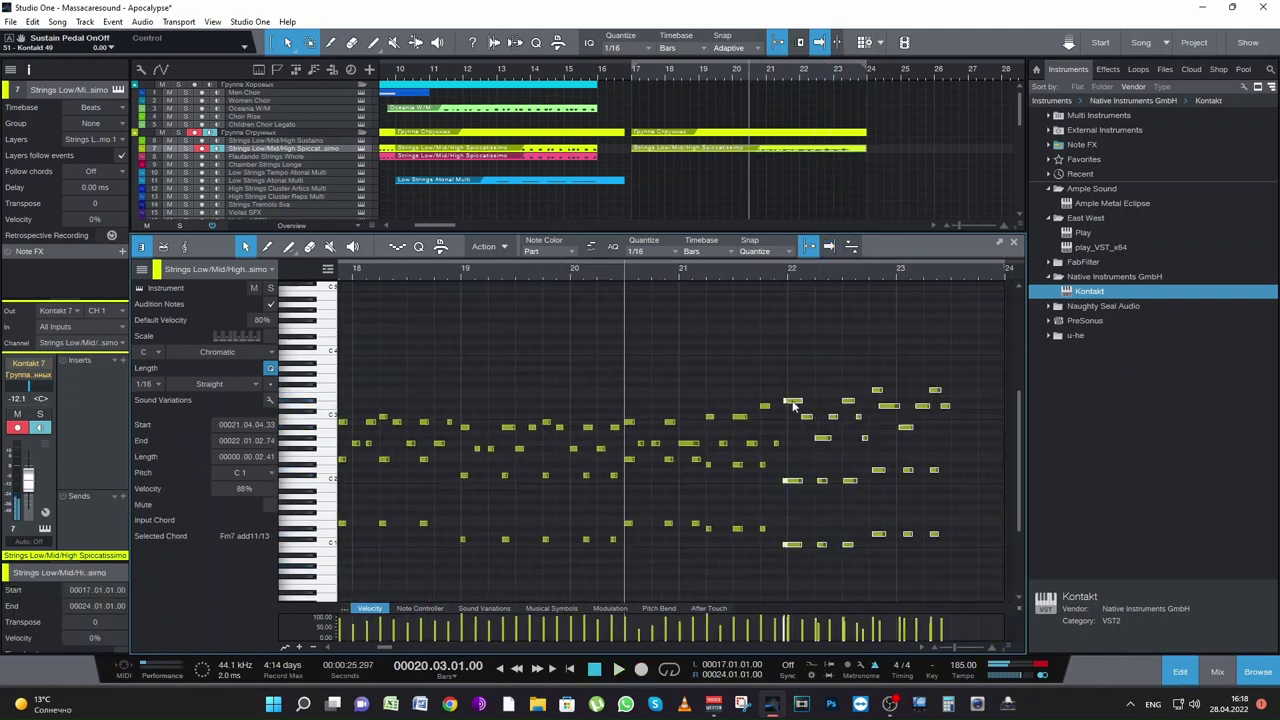
{"action": "left_click", "coordinate": [788, 270]}
{"action": "key", "text": "space"}
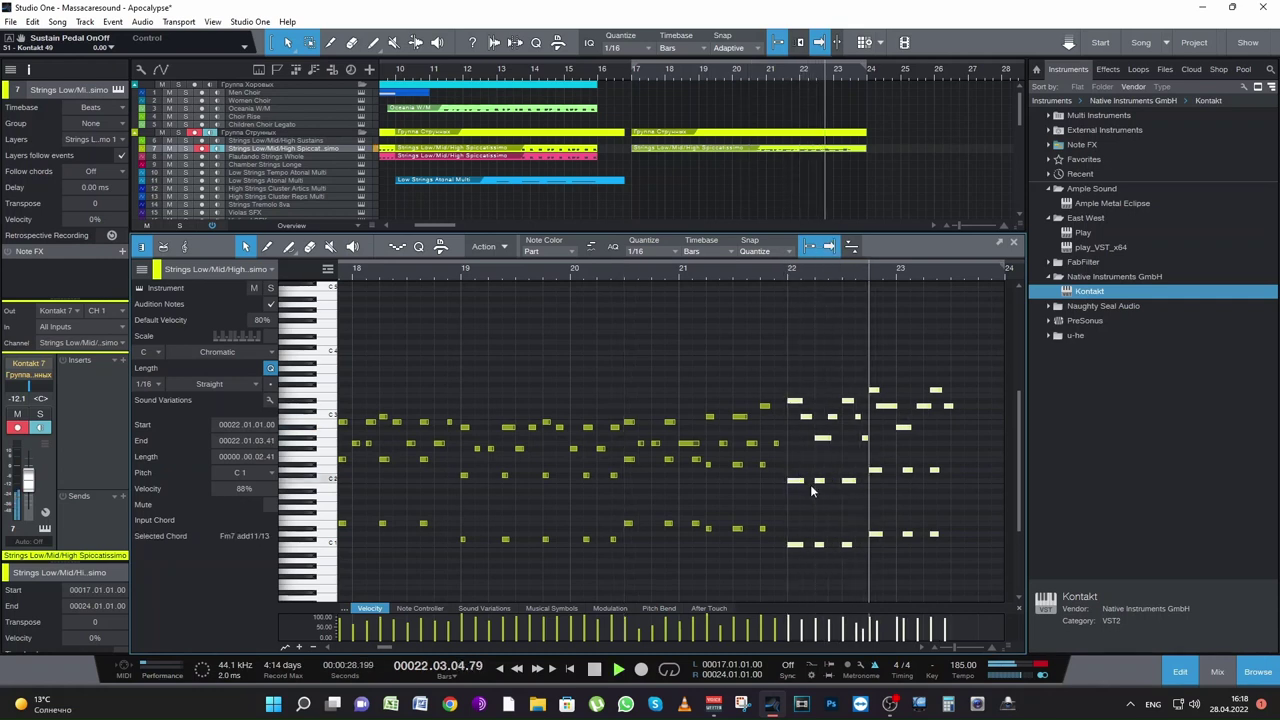
{"action": "key", "text": "space"}
Step: Move the continuation's closing notes one sixteenth later, with D3 starting at 22.04.03.00, and listen from bar 22
{"action": "left_click", "coordinate": [963, 550]}
{"action": "left_click_drag", "start_coordinate": [963, 550], "coordinate": [884, 356]}
{"action": "left_click_drag", "start_coordinate": [903, 427], "coordinate": [910, 428]}
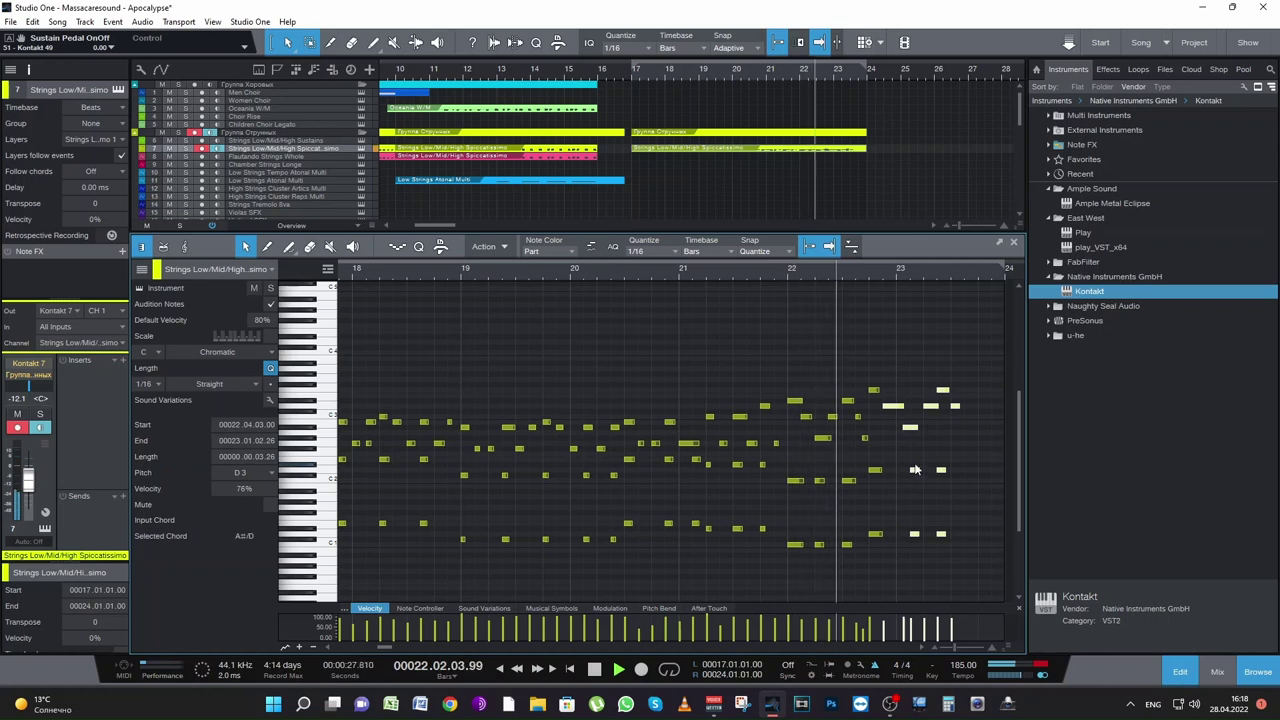
{"action": "key", "text": "space"}
Step: Move the A#2 note in bar 23 back to 23.01.01.00 and listen from bar 22
{"action": "left_click_drag", "start_coordinate": [910, 557], "coordinate": [977, 397]}
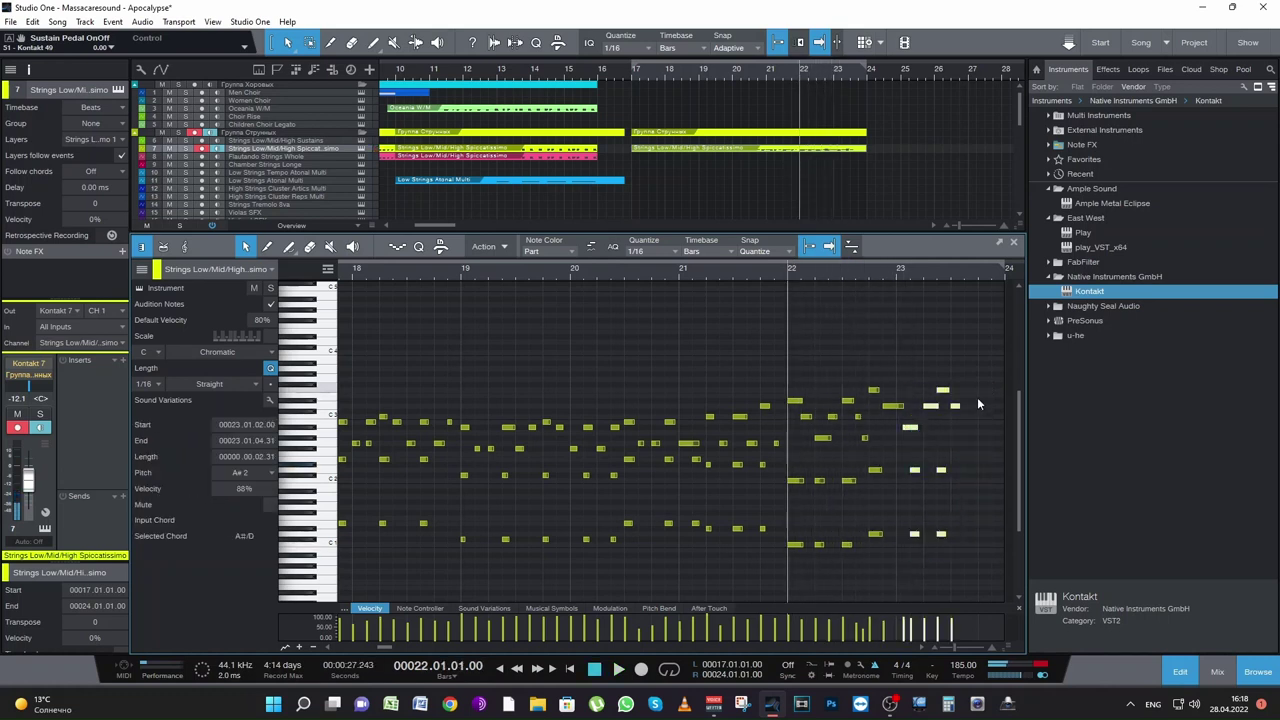
{"action": "left_click", "coordinate": [917, 434]}
{"action": "left_click_drag", "start_coordinate": [908, 432], "coordinate": [901, 433]}
{"action": "key", "text": "space"}
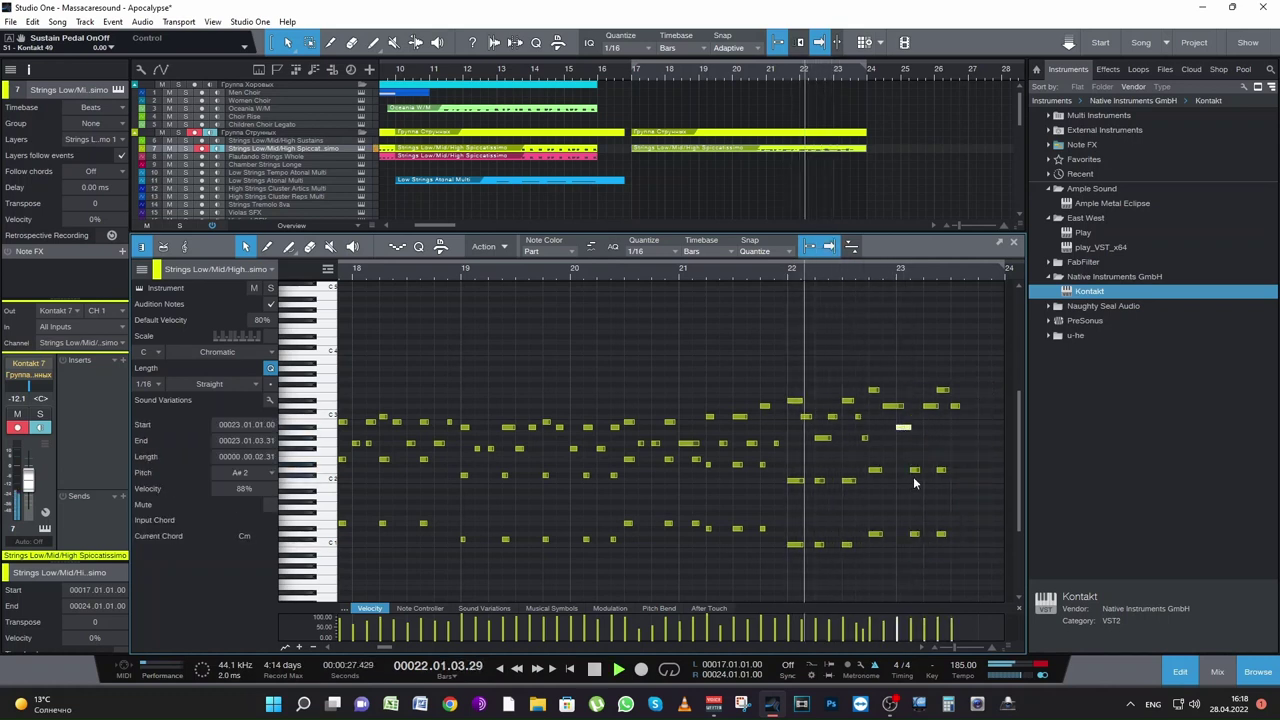
{"action": "key", "text": "space"}
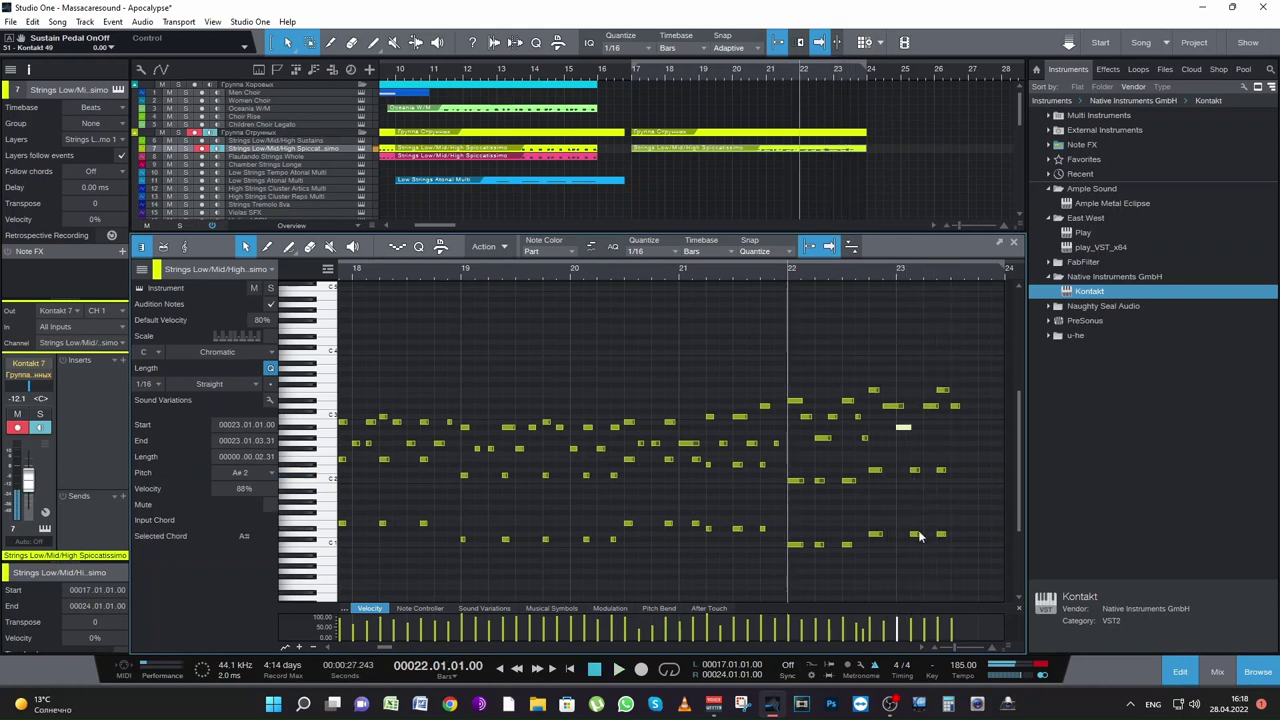
Step: Move the remaining bar 23 notes two sixteenths earlier so D2 starts at 23.01.01.00, and play from bar 22
{"action": "left_click_drag", "start_coordinate": [970, 563], "coordinate": [916, 350]}
{"action": "left_click_drag", "start_coordinate": [918, 475], "coordinate": [905, 475]}
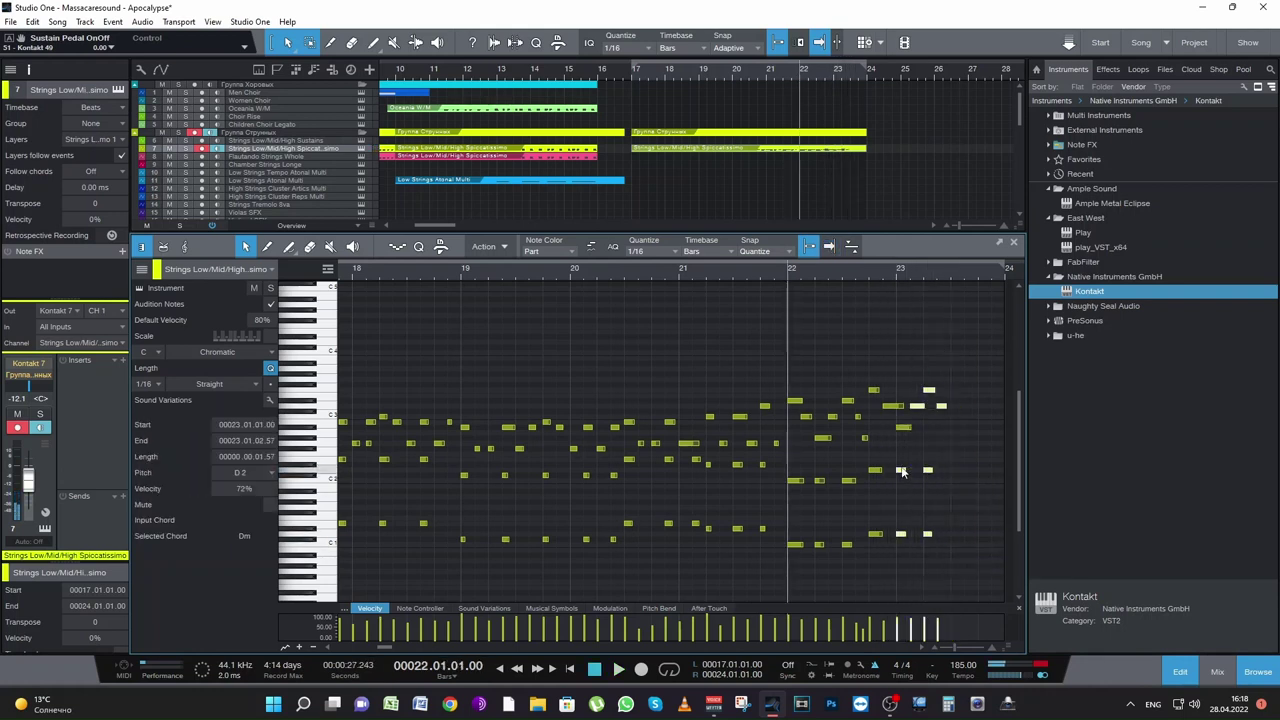
{"action": "key", "text": "space"}
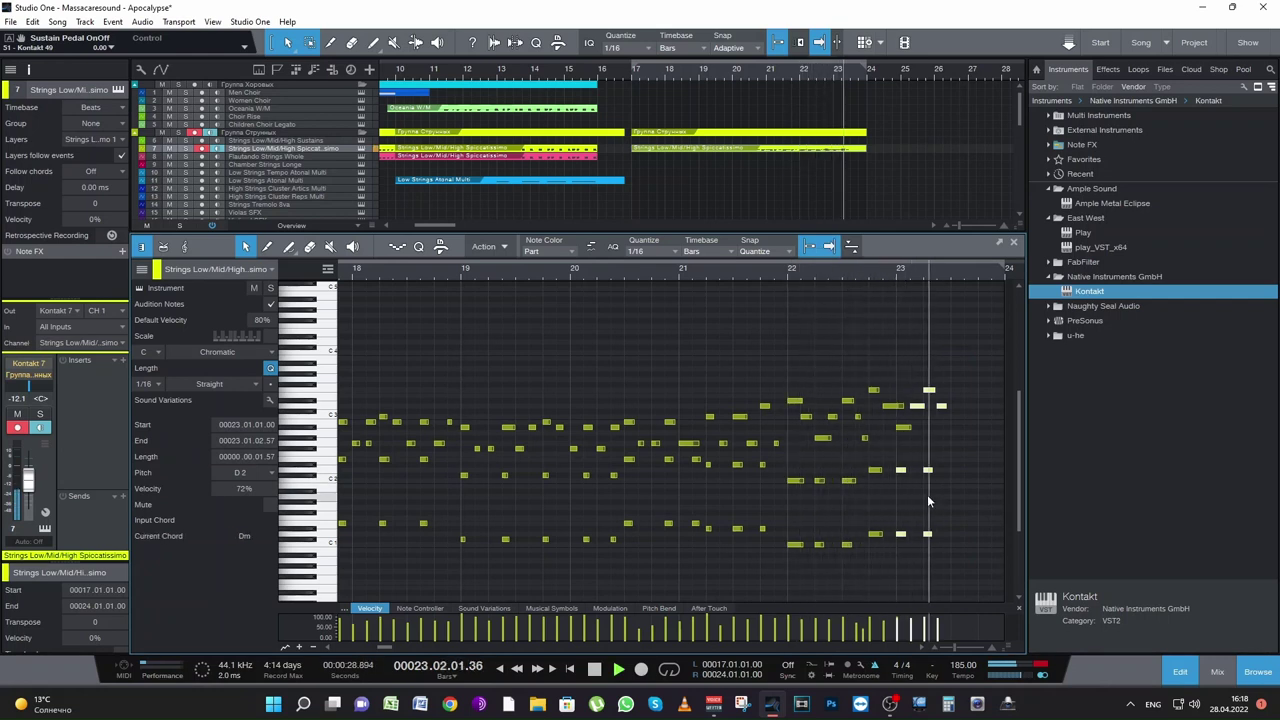
{"action": "key", "text": "space"}
Step: Play the song from before bar 17 through the extended strings phrase
{"action": "left_click_drag", "start_coordinate": [395, 648], "coordinate": [380, 647]}
{"action": "left_click", "coordinate": [344, 272]}
{"action": "key", "text": "space"}
{"action": "left_click_drag", "start_coordinate": [933, 646], "coordinate": [935, 646]}
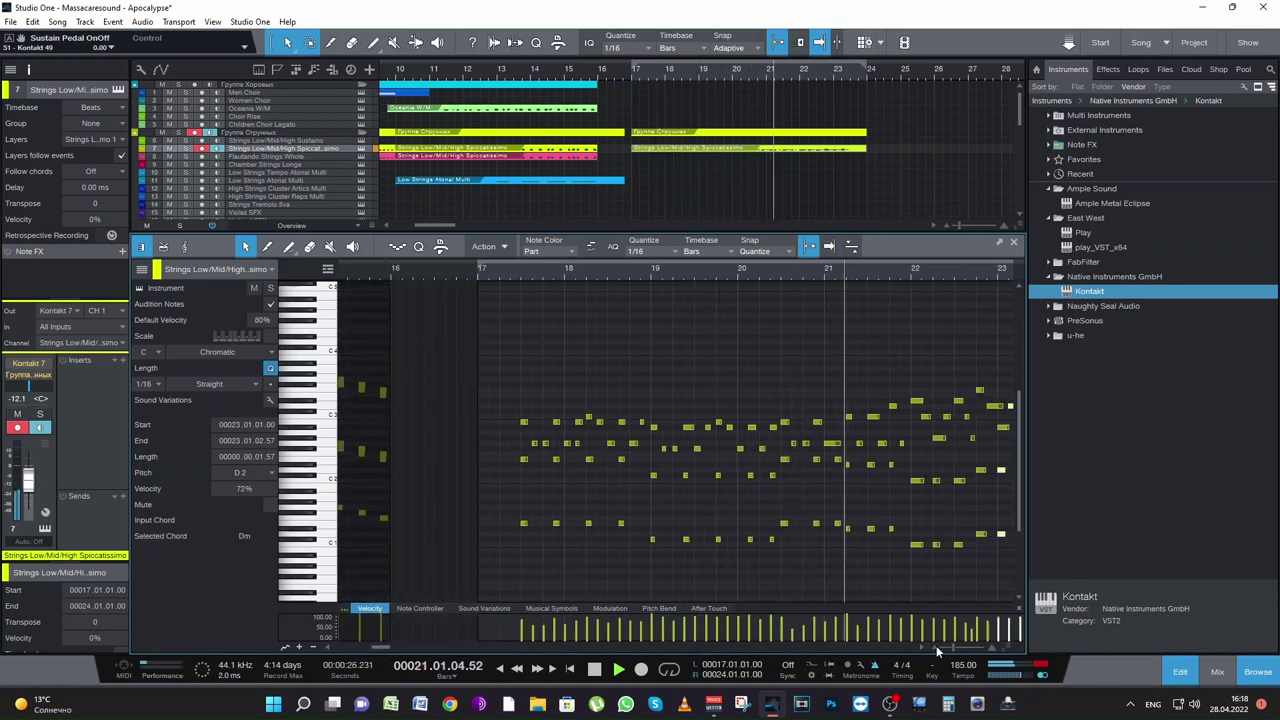
Step: Listen to the ending of the strings phrase, playing from bar 21 and from 20.03.01.00
{"action": "key", "text": "space"}
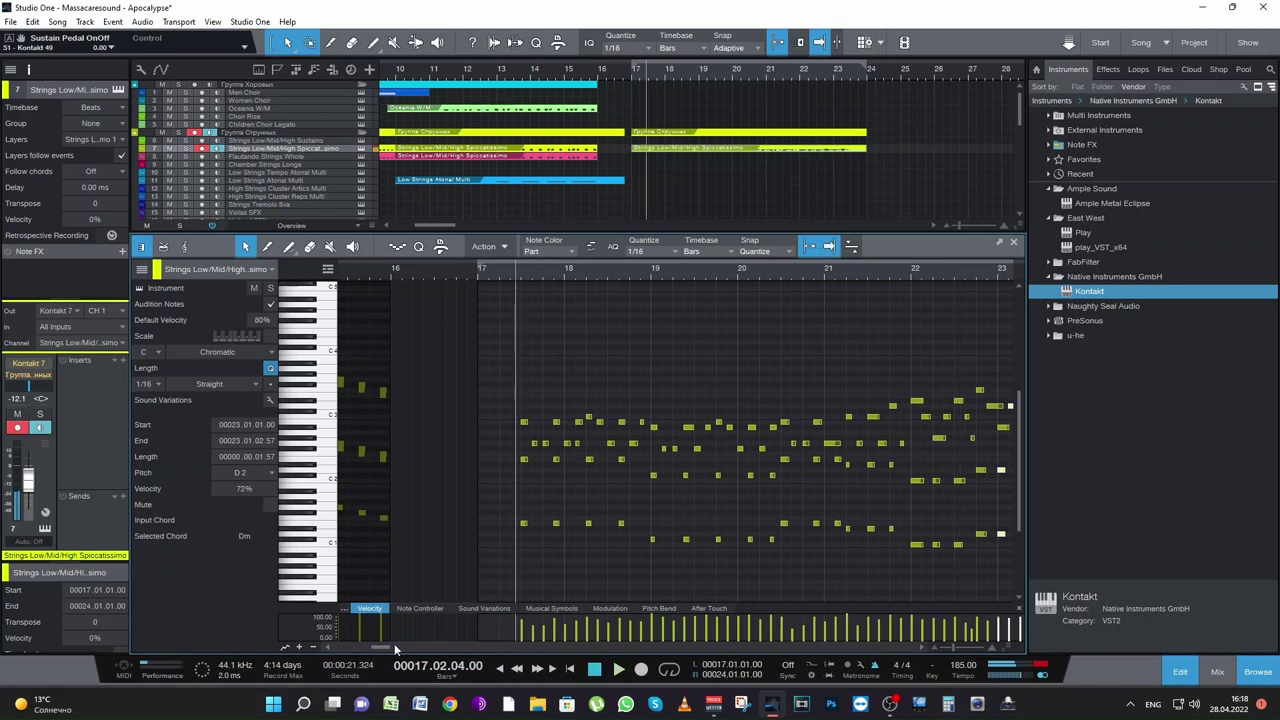
{"action": "left_click_drag", "start_coordinate": [377, 647], "coordinate": [386, 646]}
{"action": "left_click_drag", "start_coordinate": [547, 273], "coordinate": [638, 304]}
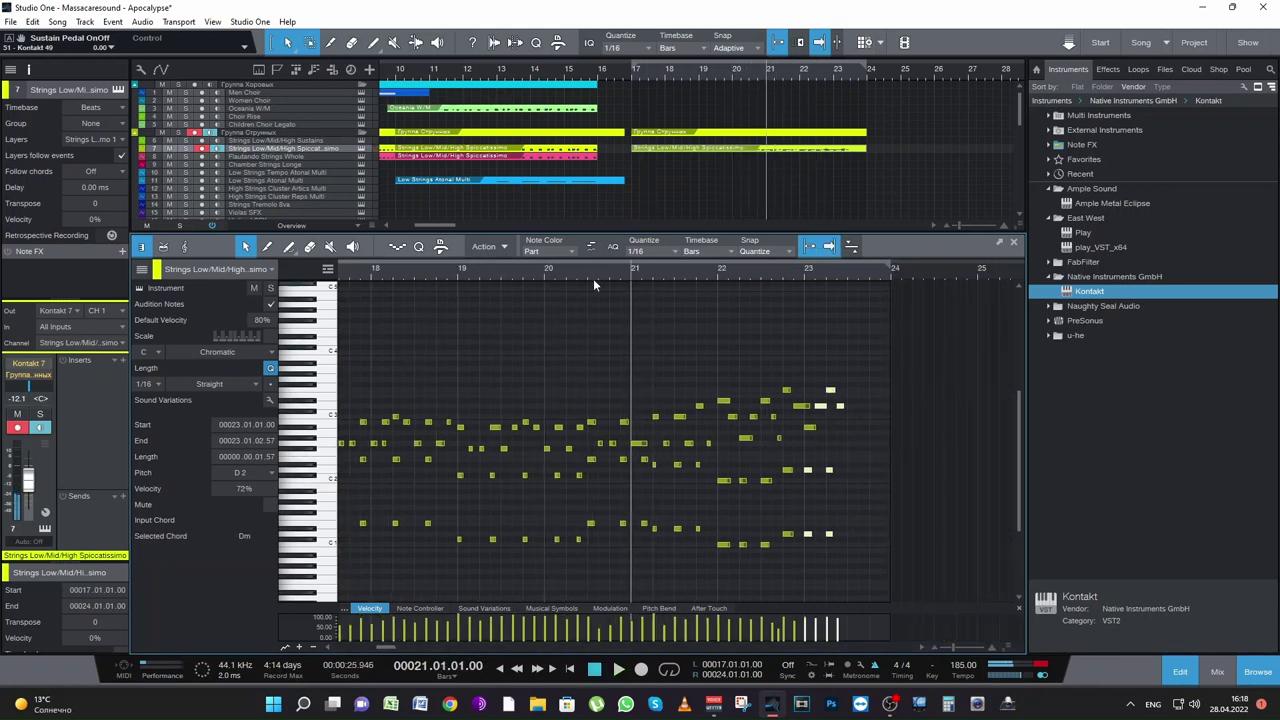
{"action": "key", "text": "space"}
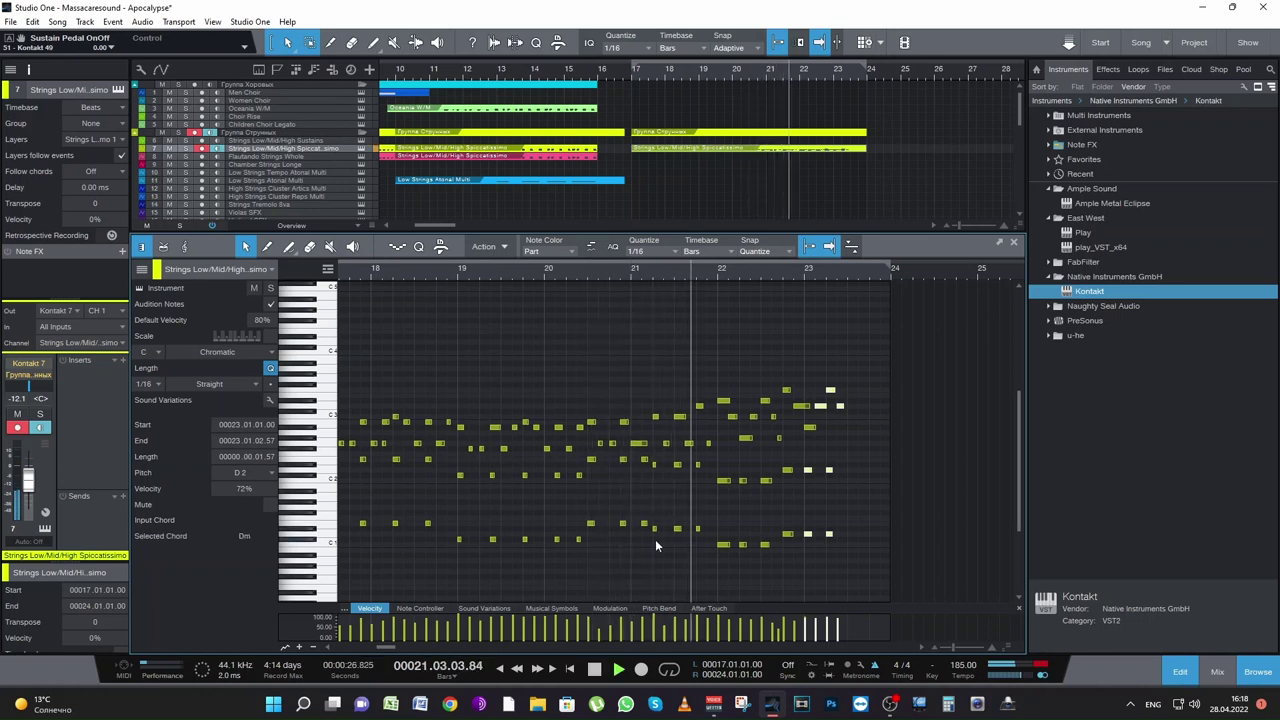
{"action": "key", "text": "space"}
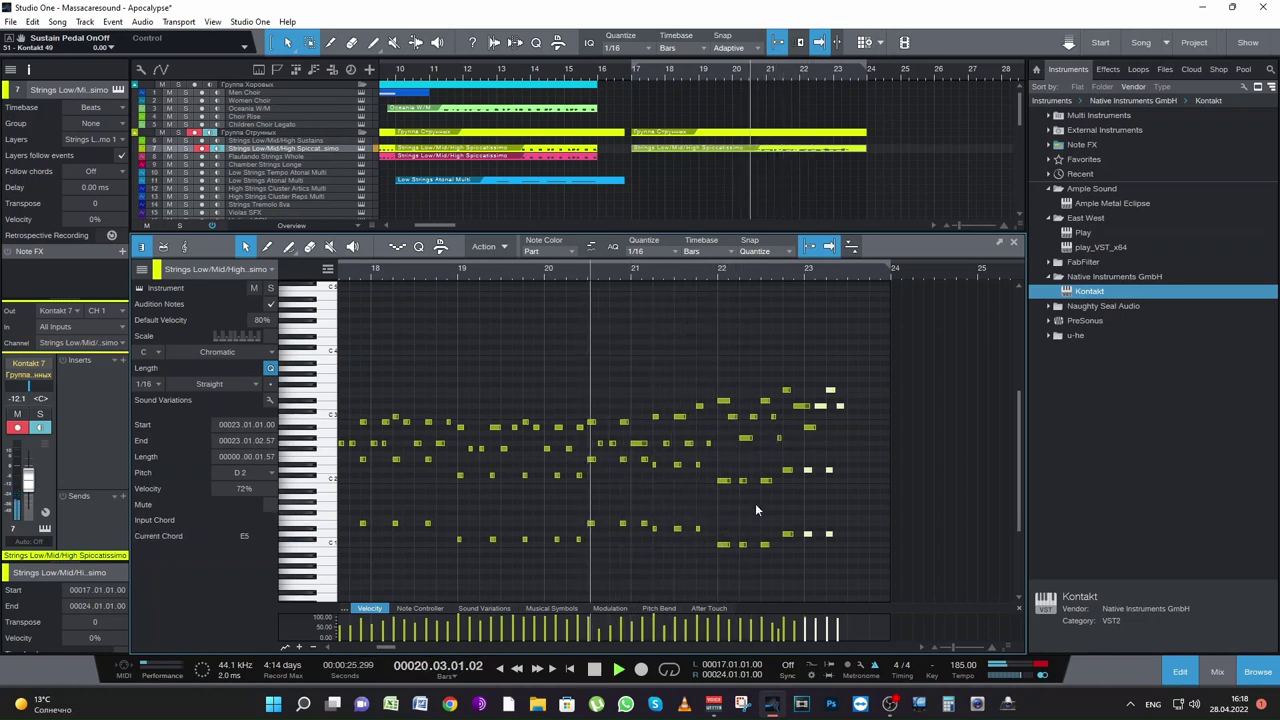
{"action": "key", "text": "space"}
{"action": "key", "text": "space"}
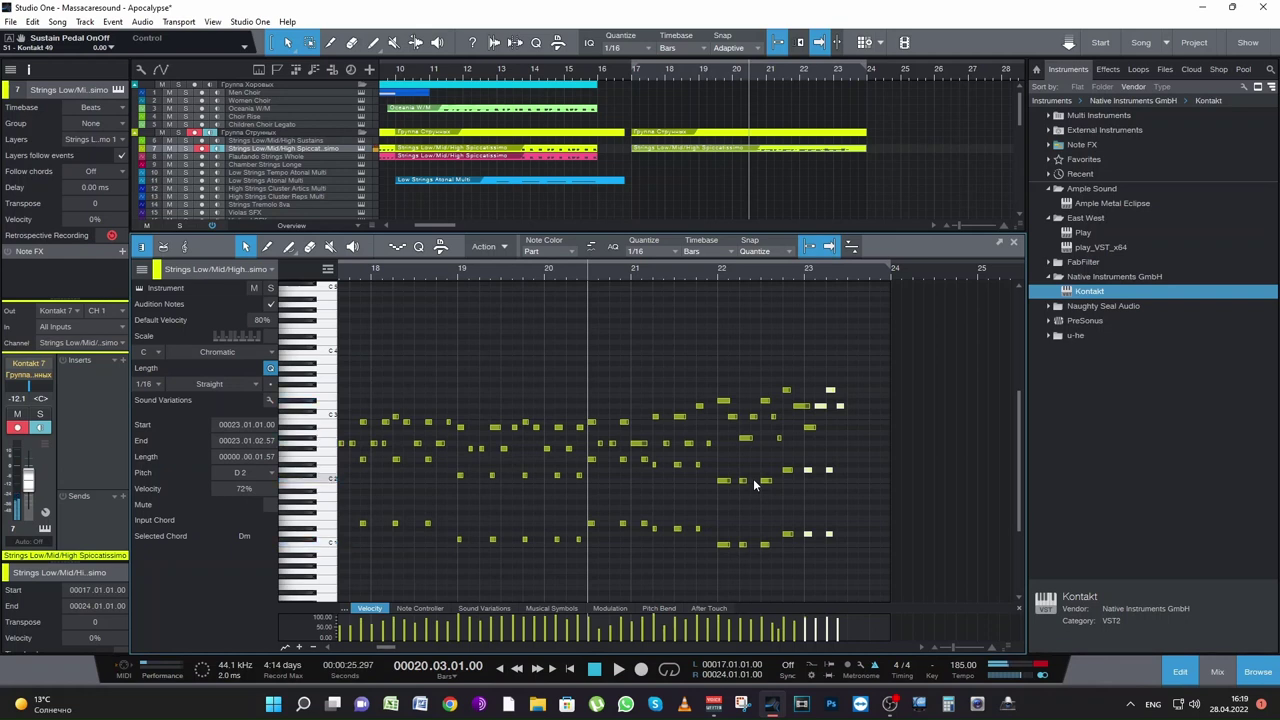
{"action": "key", "text": "space"}
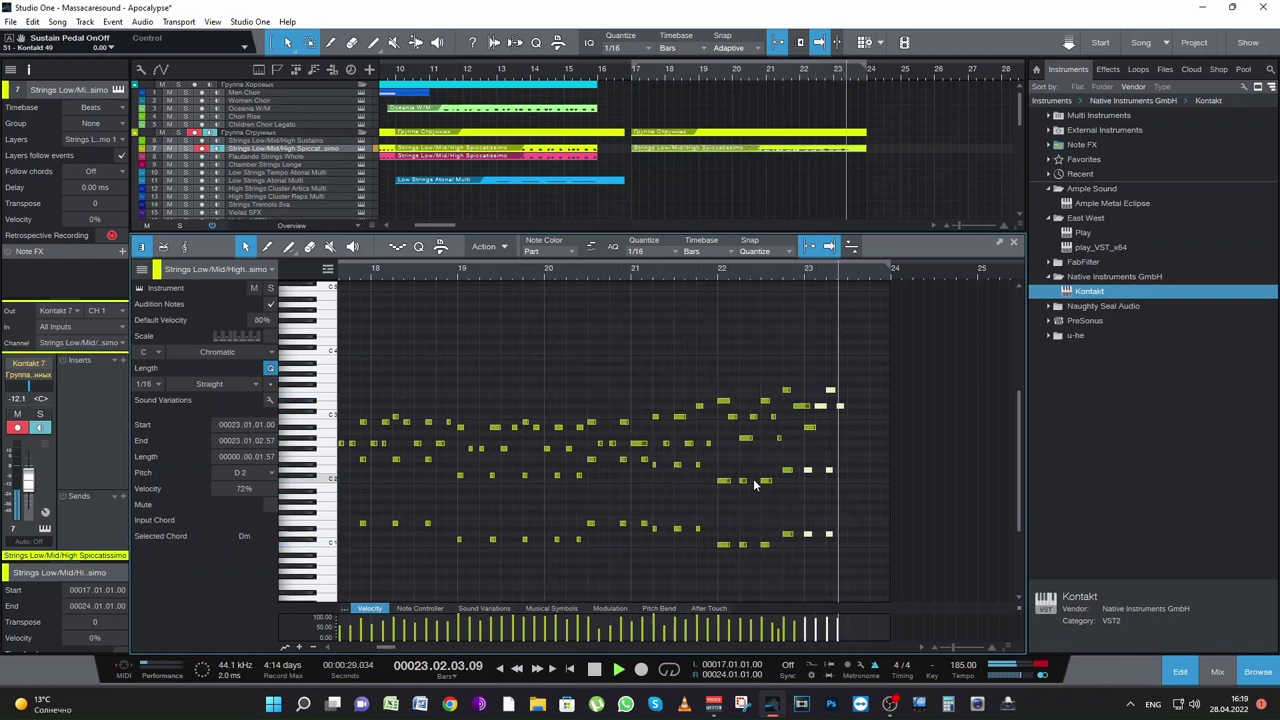
{"action": "key", "text": "space"}
Step: Move the whole spiccato phrase two beats earlier so its first notes start at 17.01.01.00, and listen from 16.04.04.00
{"action": "left_click_drag", "start_coordinate": [400, 646], "coordinate": [382, 646]}
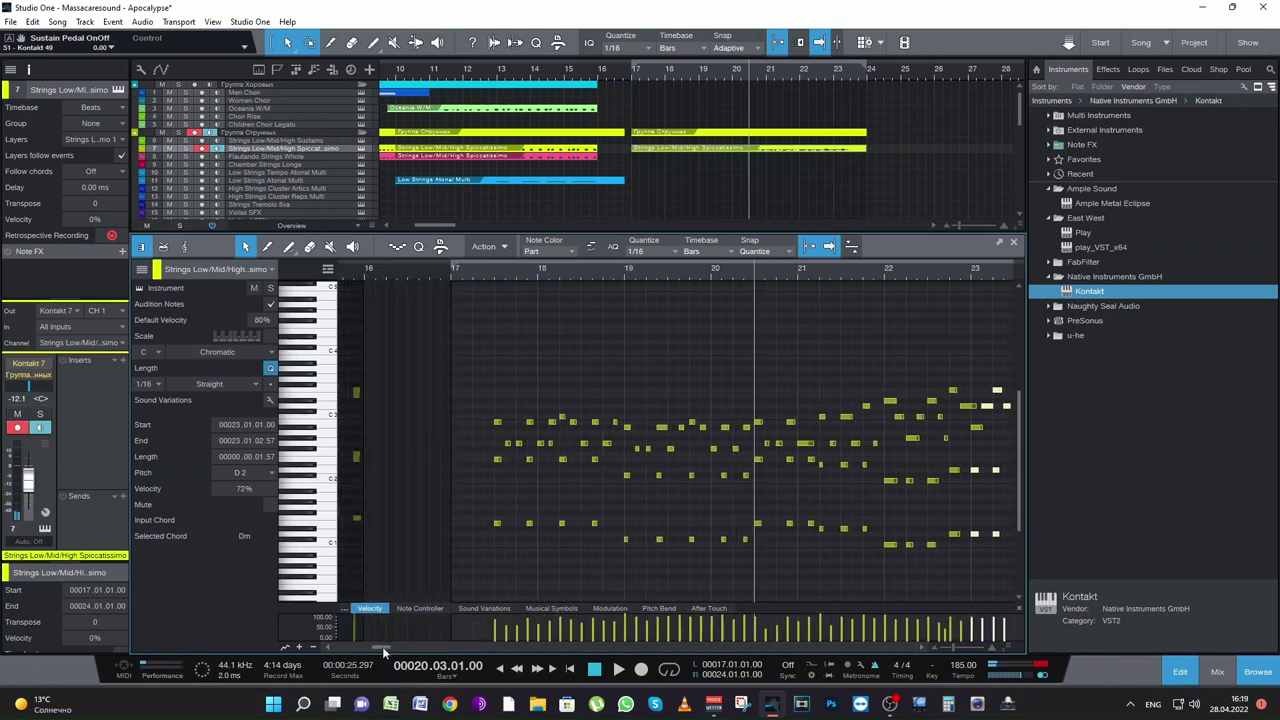
{"action": "left_click", "coordinate": [494, 272]}
{"action": "left_click_drag", "start_coordinate": [478, 576], "coordinate": [1014, 302]}
{"action": "left_click_drag", "start_coordinate": [386, 649], "coordinate": [380, 648]}
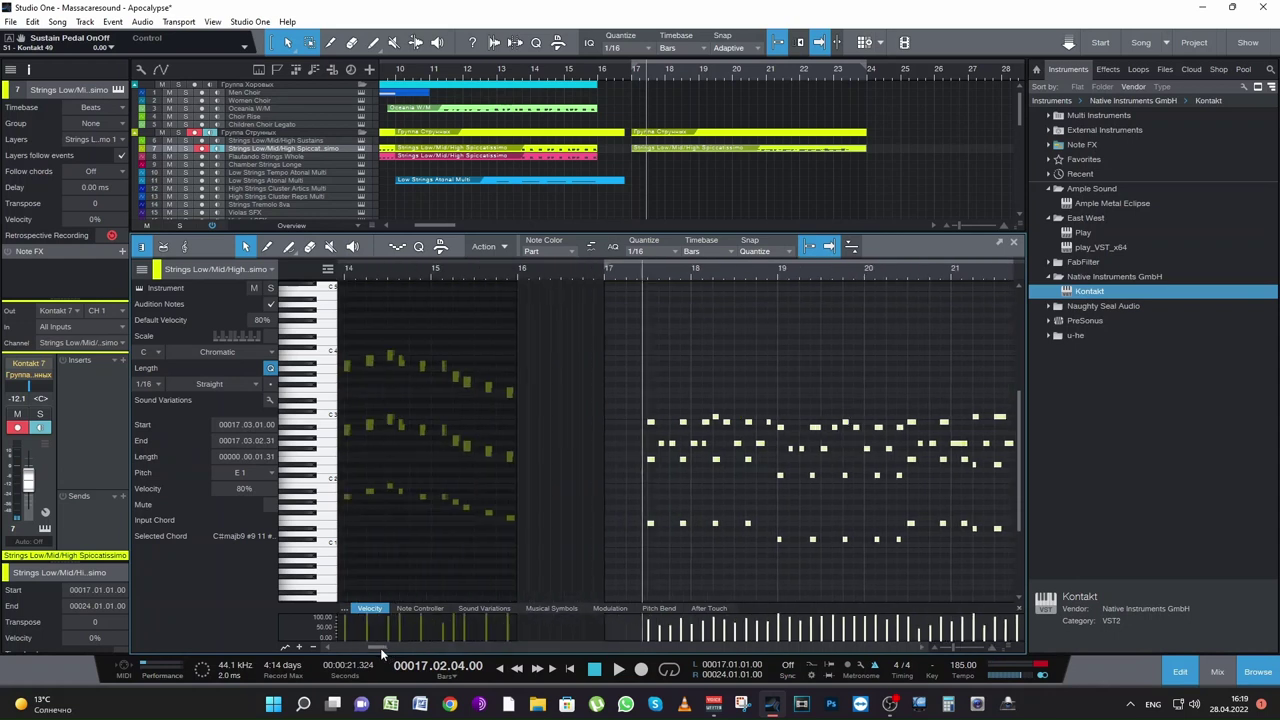
{"action": "left_click_drag", "start_coordinate": [650, 423], "coordinate": [605, 424]}
{"action": "left_click", "coordinate": [599, 266]}
{"action": "key", "text": "space"}
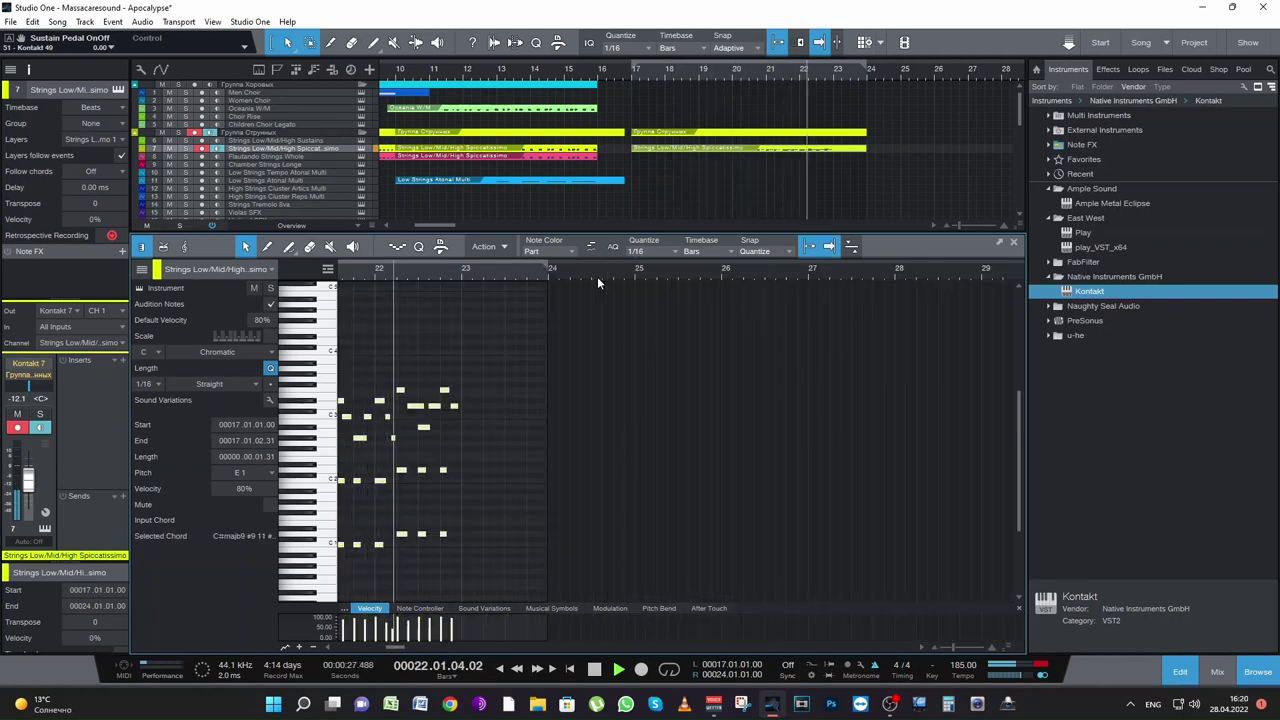
{"action": "key", "text": "space"}
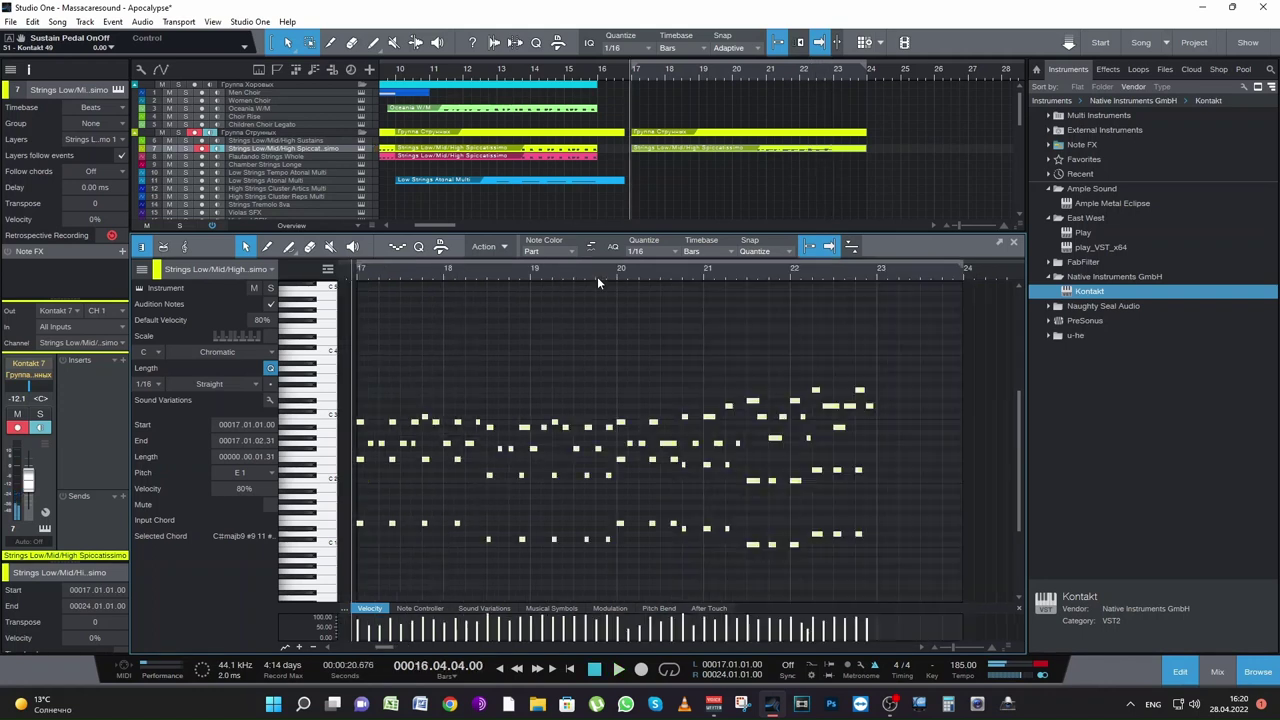
Step: Deselect the notes, close the note editor and save the song
{"action": "left_click", "coordinate": [878, 368]}
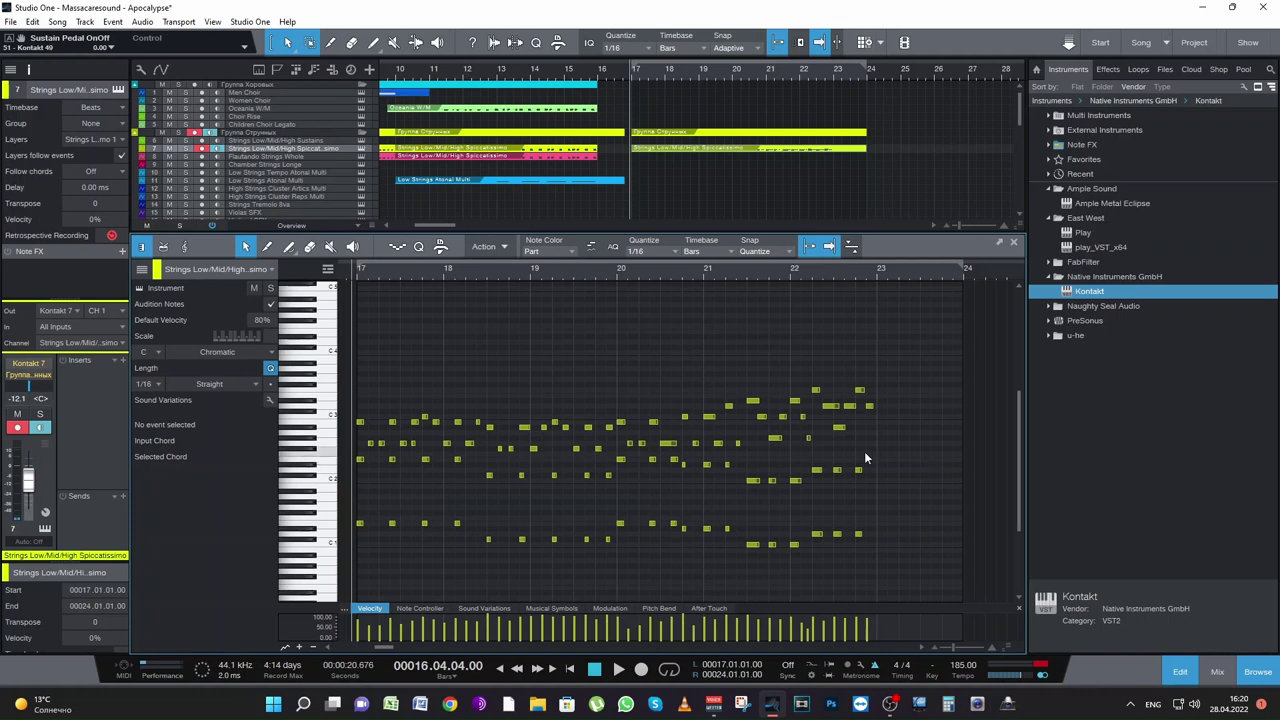
{"action": "left_click", "coordinate": [1013, 244]}
{"action": "key", "text": "ctrl+s"}
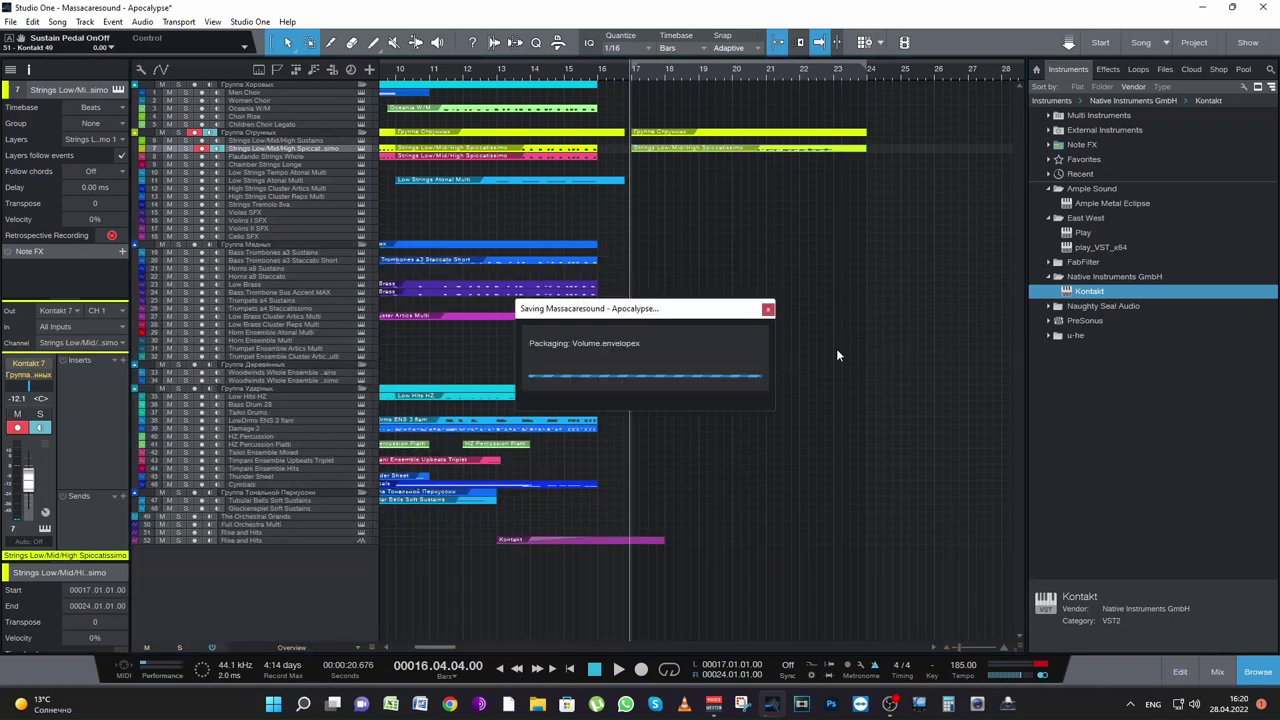
Step: Play the full arrangement from bar 16 into the start of the strings phrase
{"action": "left_click", "coordinate": [601, 70]}
{"action": "key", "text": "space"}
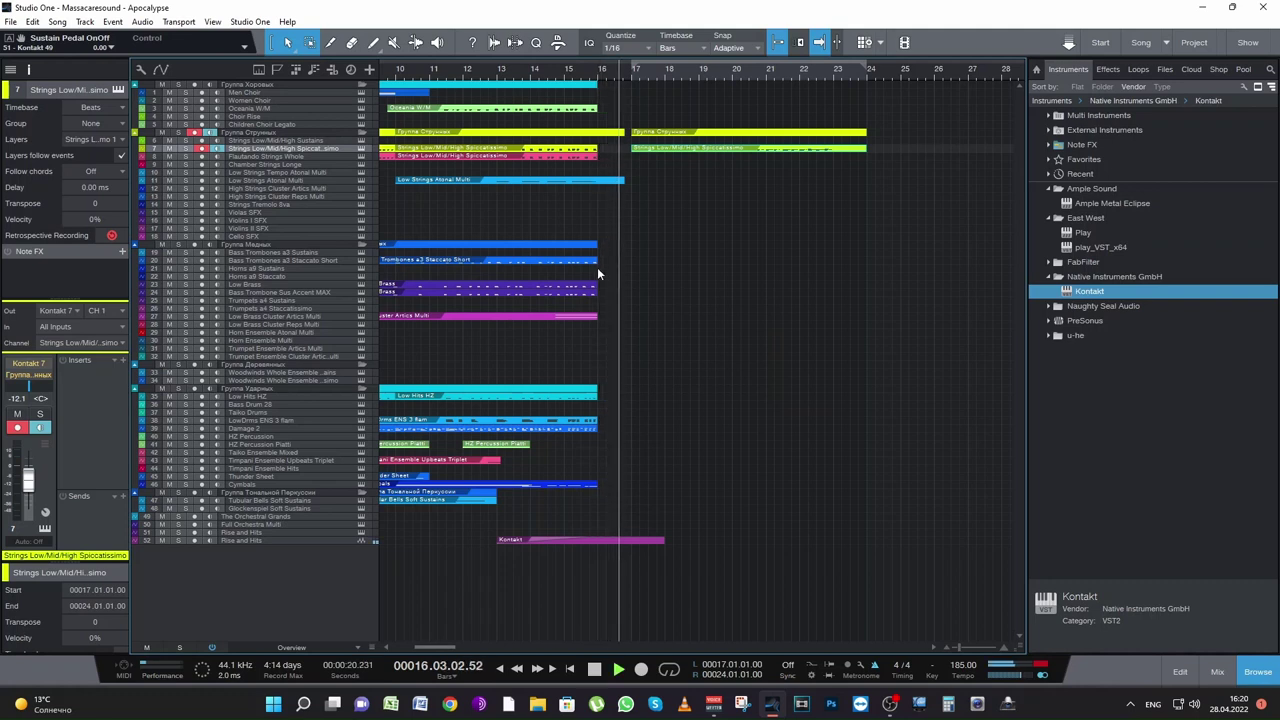
{"action": "key", "text": "space"}
Step: Select the Damage 2 track, rehearse a percussion pattern over playback from bar 16, and record it up to bar 23
{"action": "left_click", "coordinate": [257, 428]}
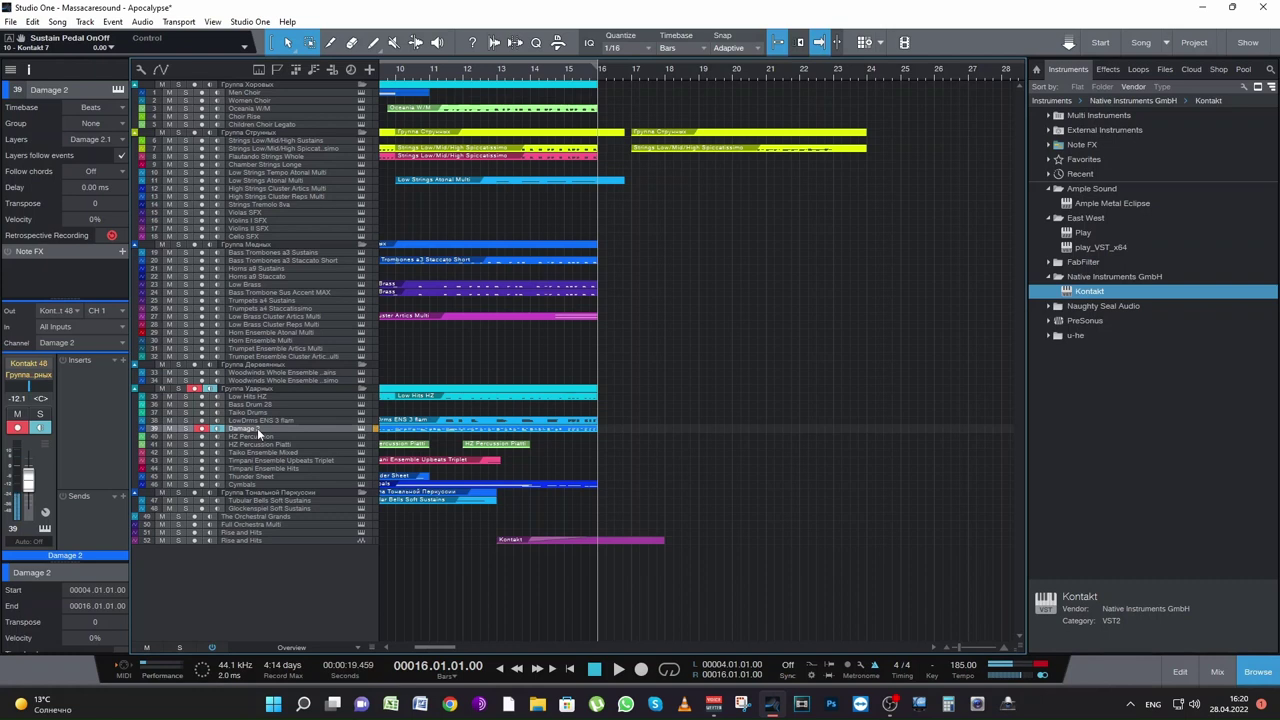
{"action": "key", "text": "space"}
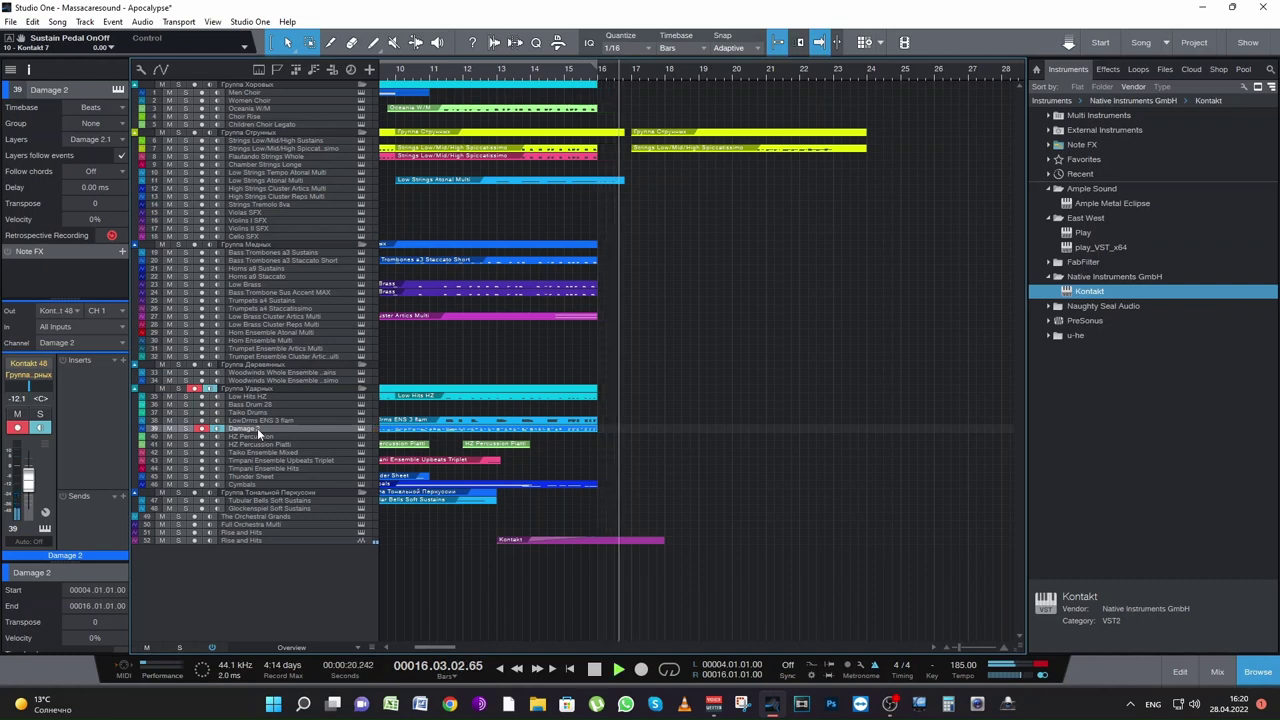
{"action": "key", "text": "space"}
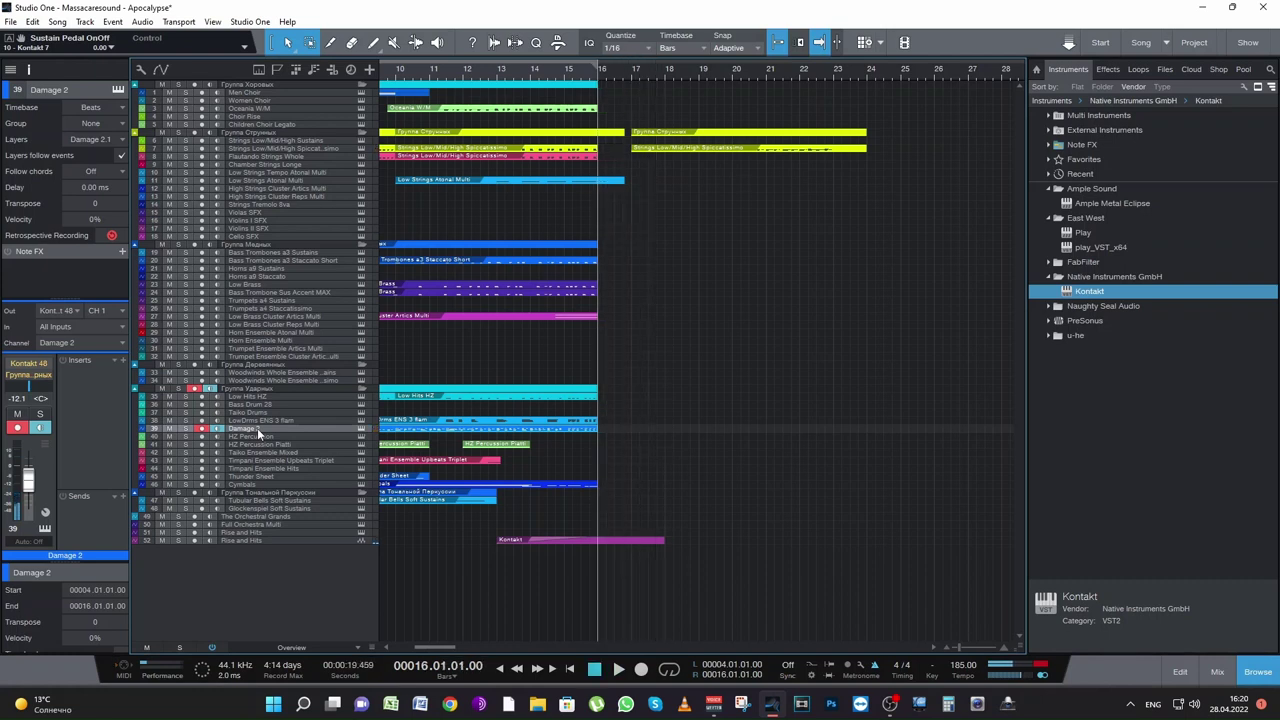
{"action": "key", "text": "space"}
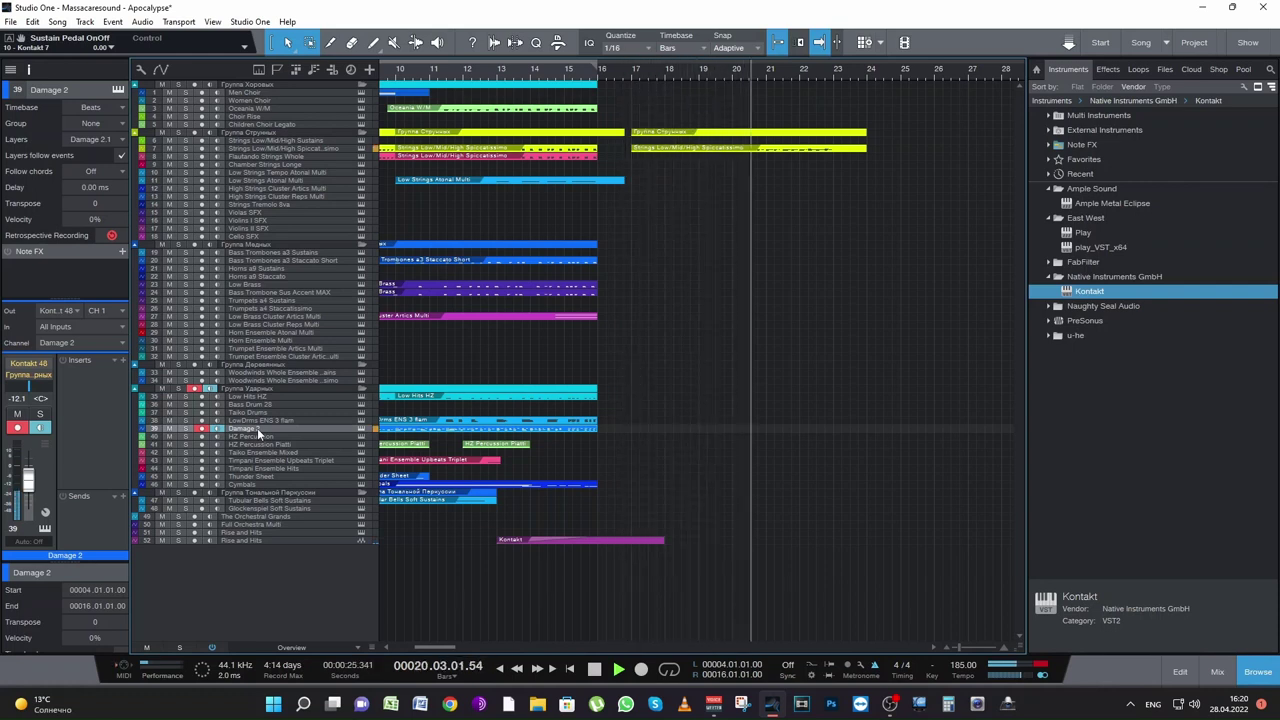
{"action": "key", "text": "space"}
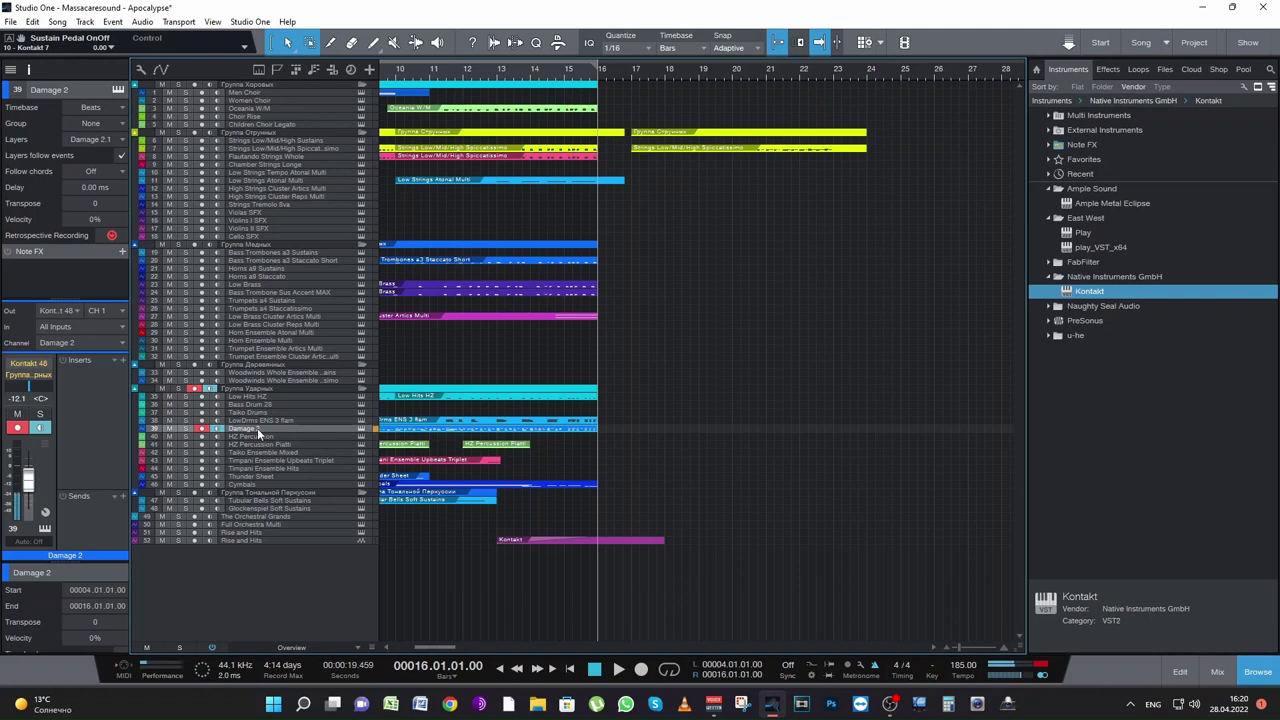
{"action": "key", "text": "space"}
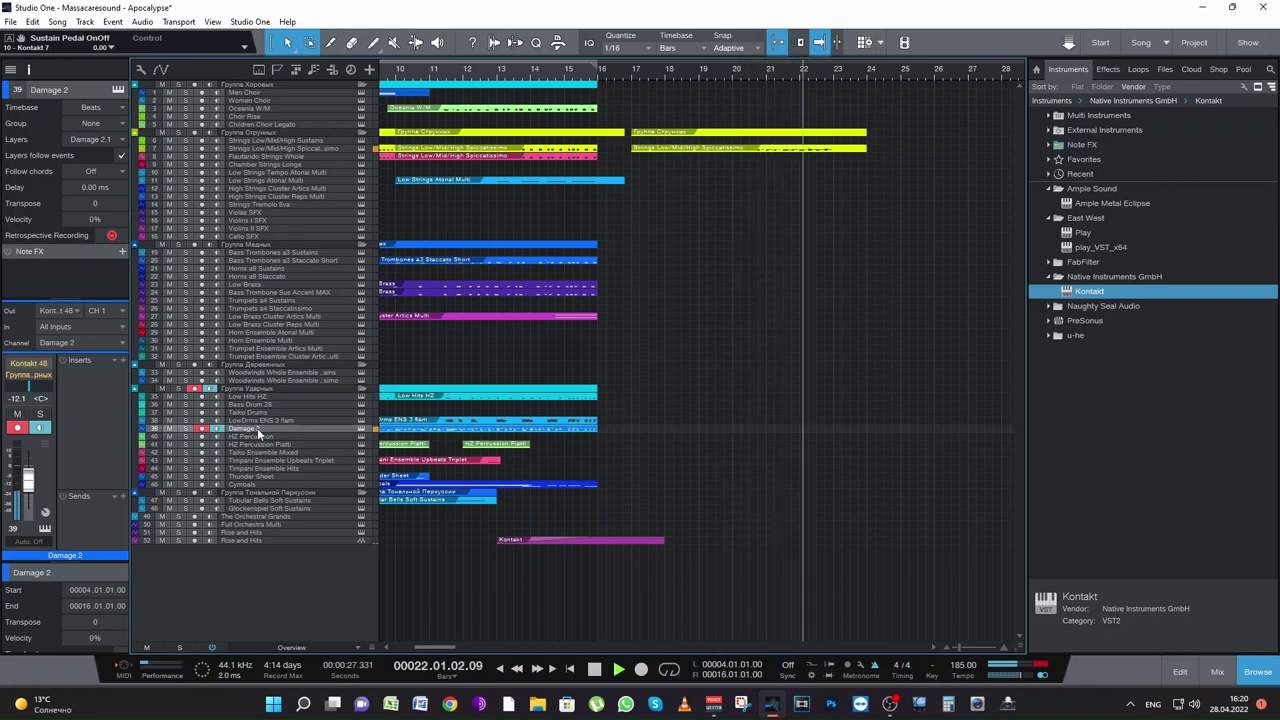
{"action": "key", "text": "space"}
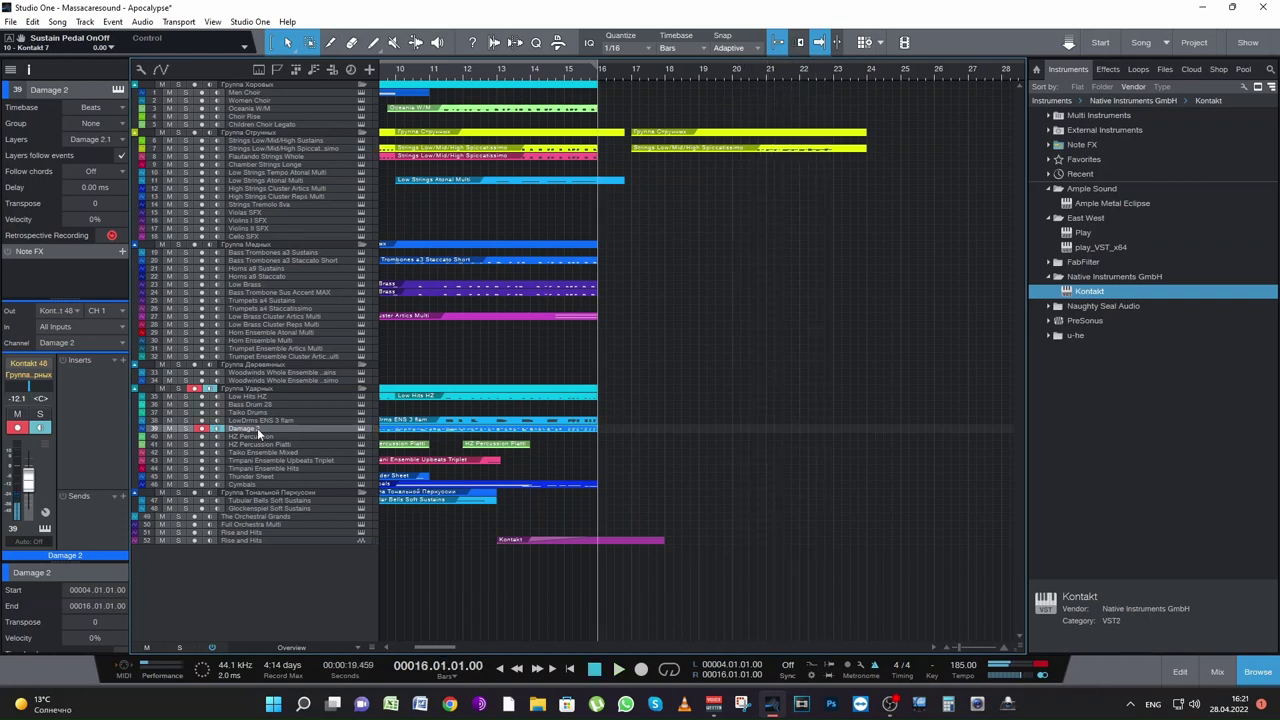
{"action": "key", "text": "KP_Multiply"}
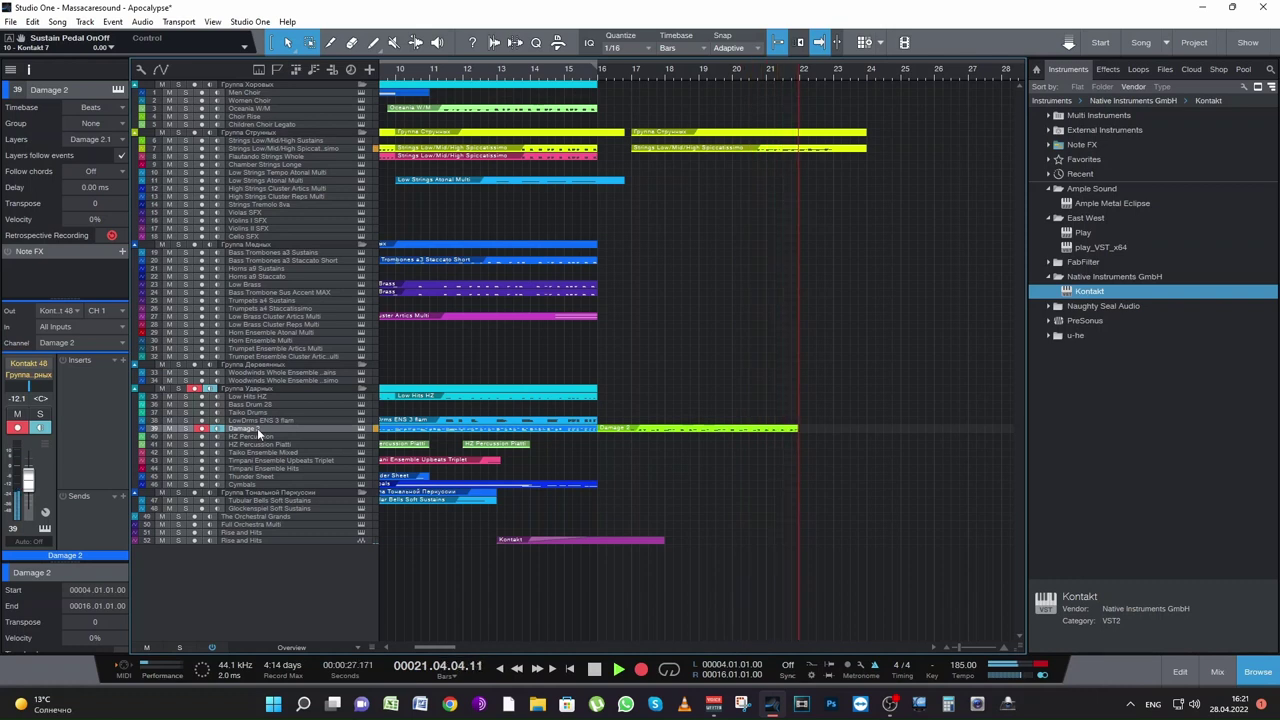
{"action": "key", "text": "space"}
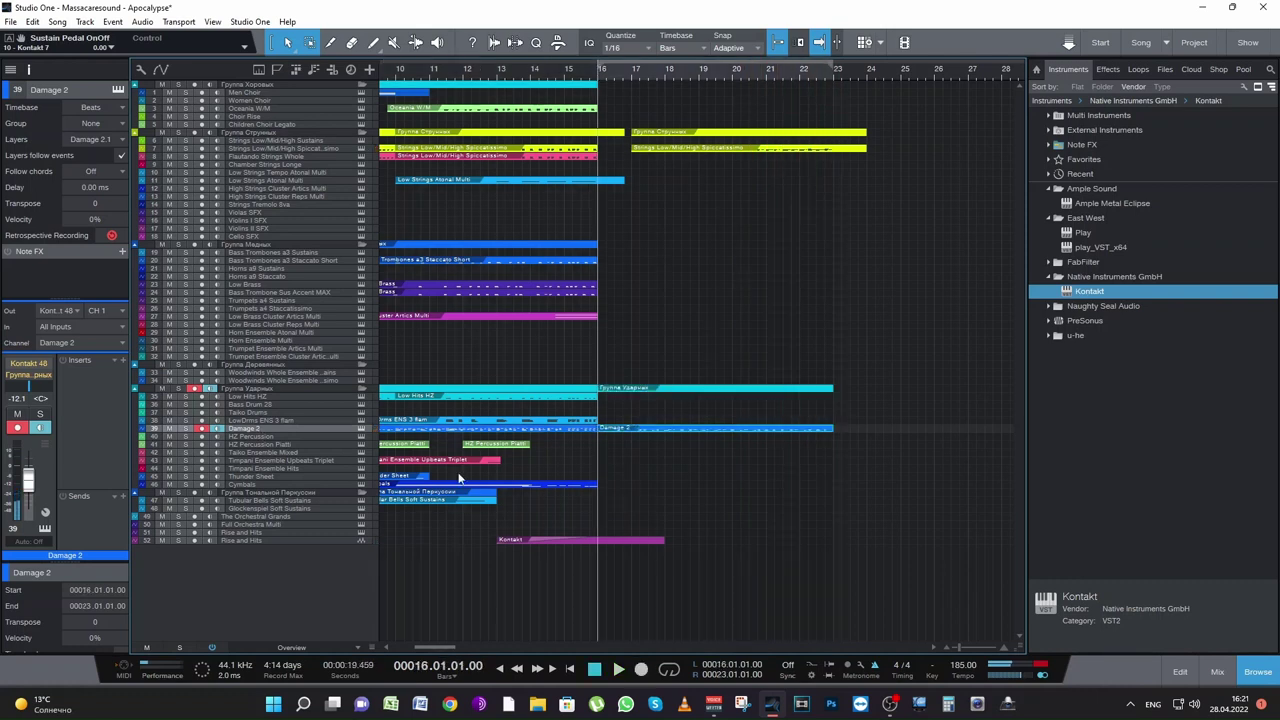
Step: Open the new Damage 2 part, align all its notes so the first hit starts at 17.01.01.00, and listen from bar 16
{"action": "double_click", "coordinate": [668, 430]}
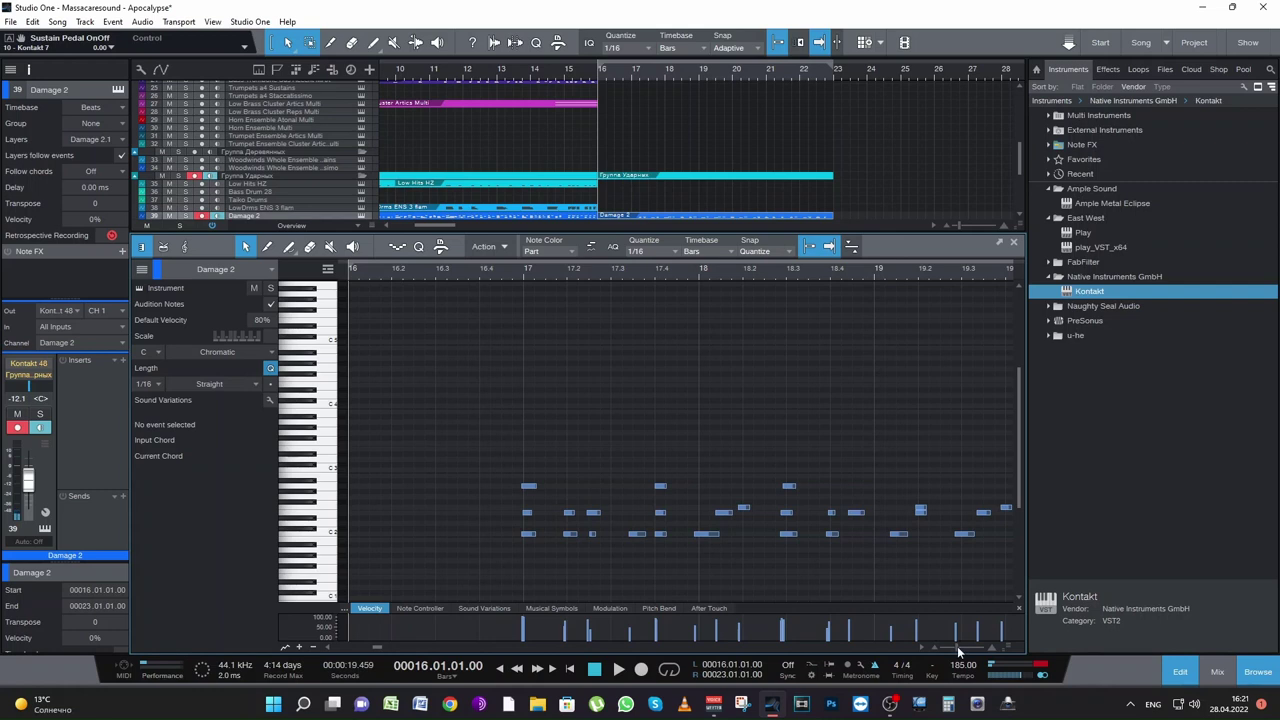
{"action": "left_click_drag", "start_coordinate": [957, 646], "coordinate": [954, 646]}
{"action": "left_click_drag", "start_coordinate": [960, 578], "coordinate": [431, 435]}
{"action": "left_click_drag", "start_coordinate": [440, 490], "coordinate": [443, 490]}
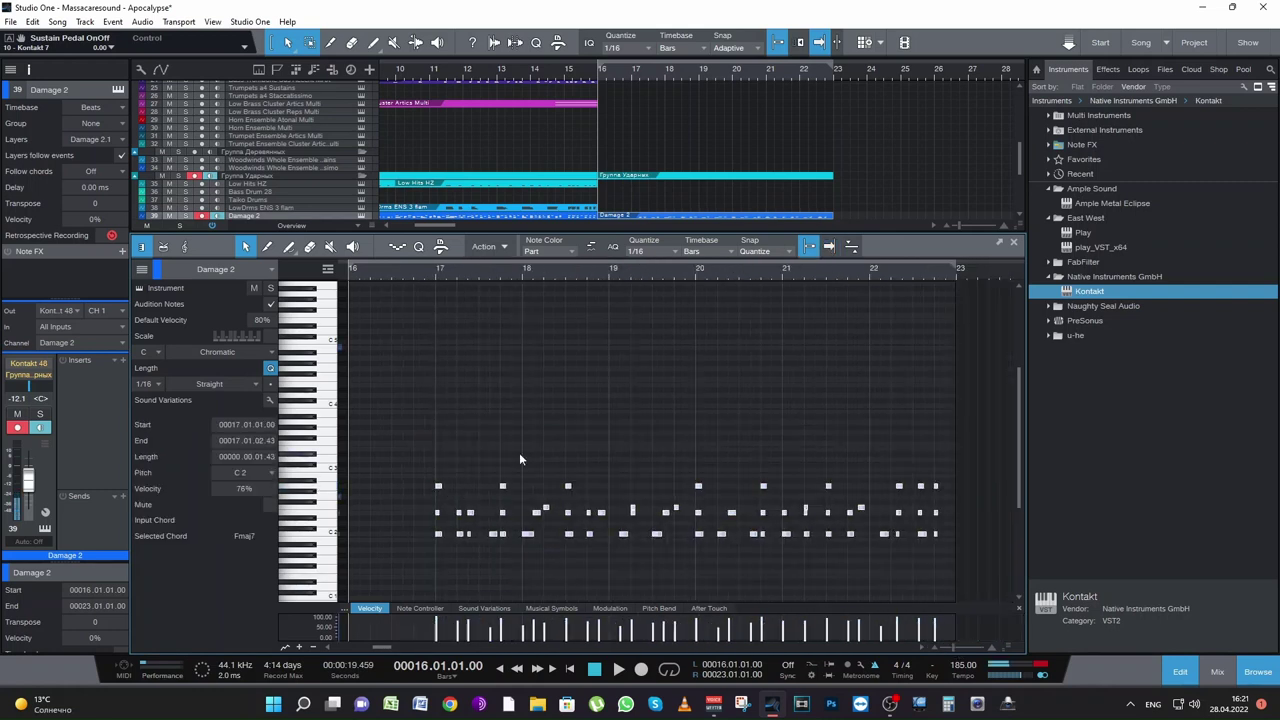
{"action": "key", "text": "space"}
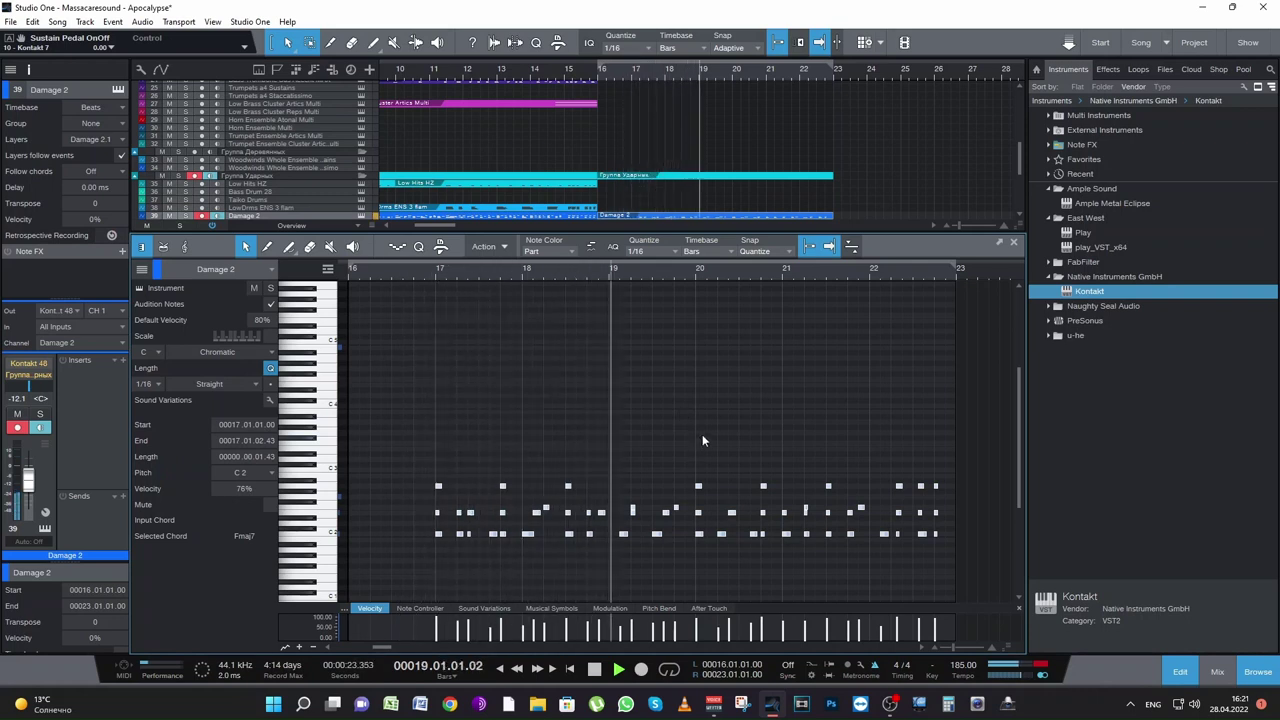
{"action": "key", "text": "space"}
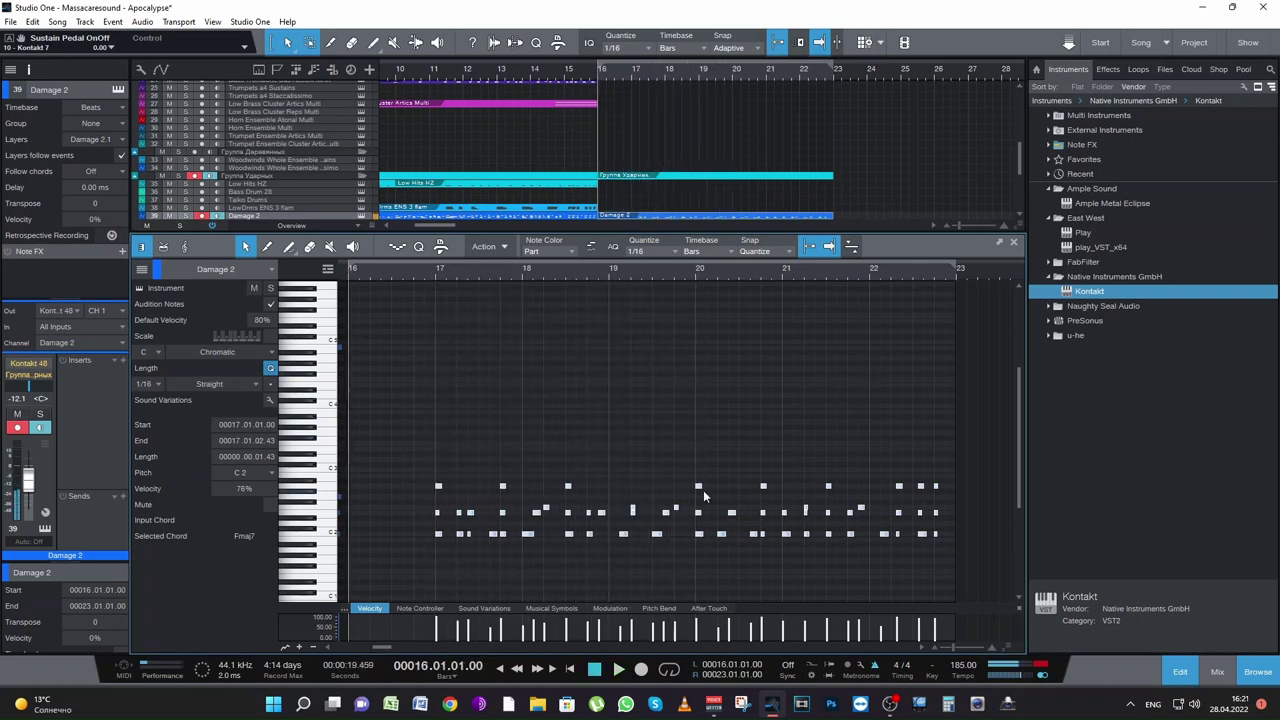
Step: Solo the Damage 2 track and listen to its part from 16.04.04.00
{"action": "left_click", "coordinate": [430, 270]}
{"action": "left_click", "coordinate": [187, 216]}
{"action": "key", "text": "space"}
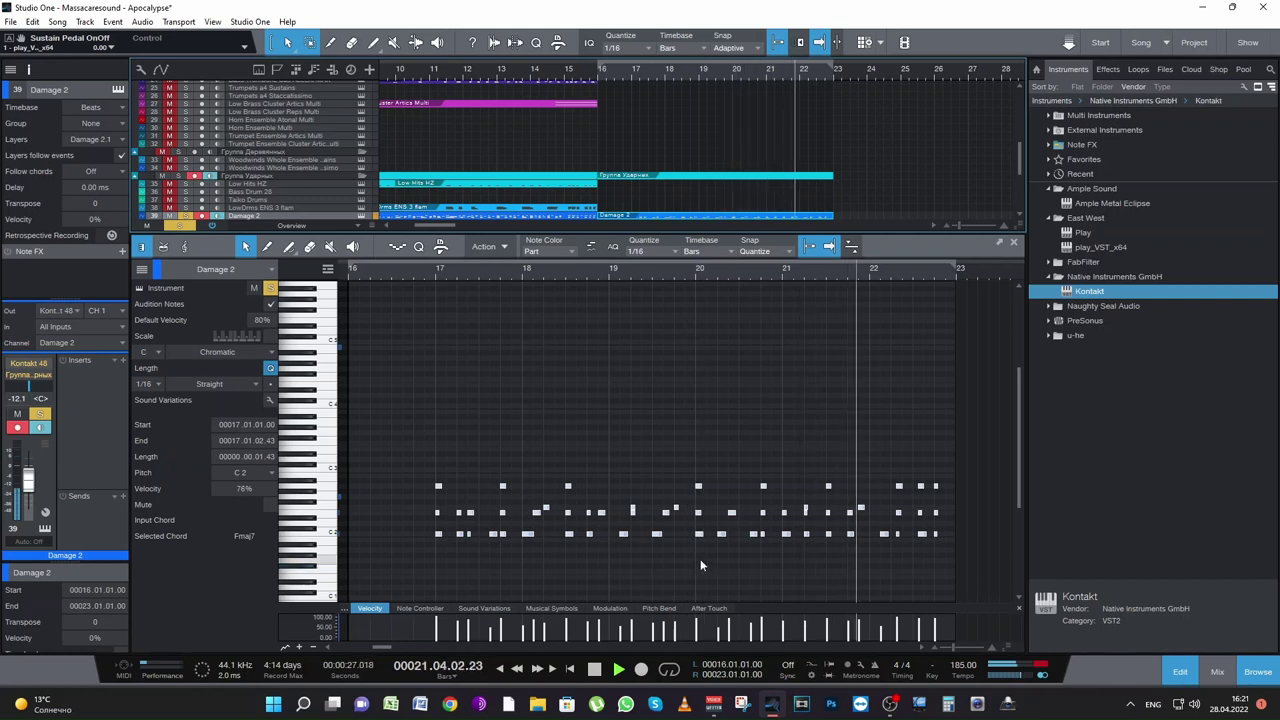
{"action": "key", "text": "space"}
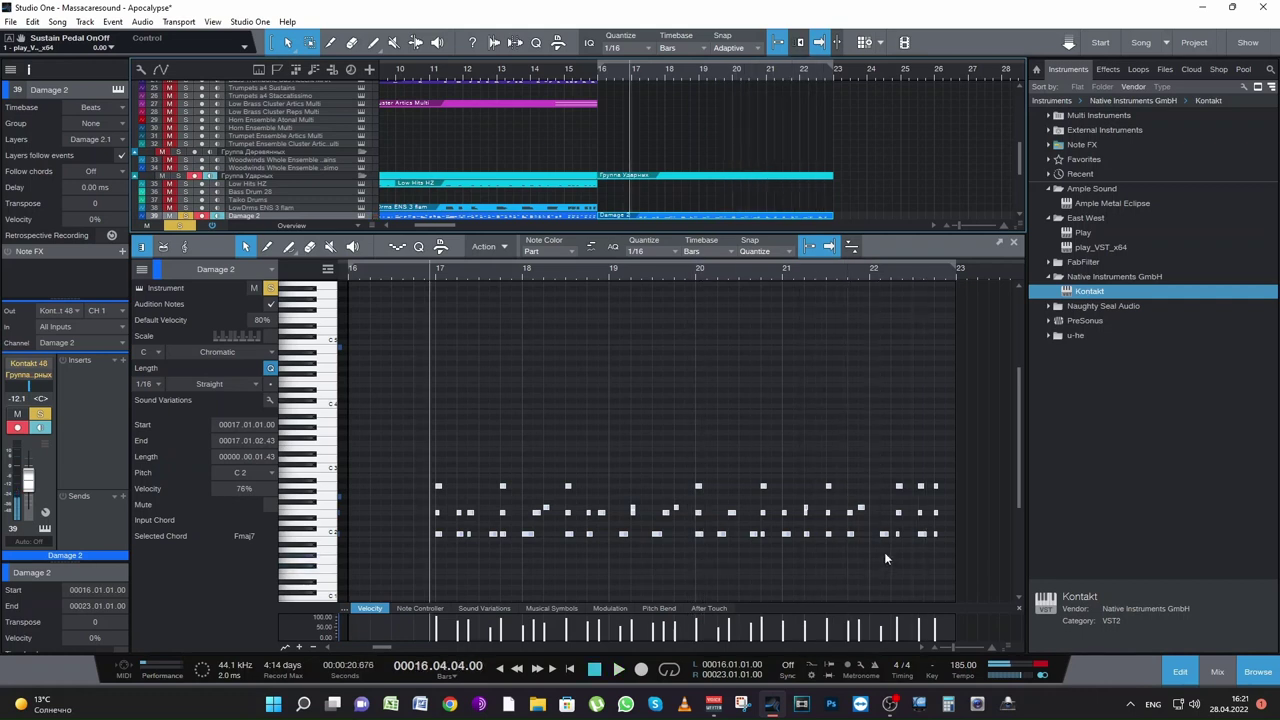
Step: Move the three closing Damage 2 hits in bar 22 one sixteenth earlier so E2 starts at 22.02.01.00, and listen from bars 22 and 21
{"action": "left_click_drag", "start_coordinate": [886, 556], "coordinate": [894, 491]}
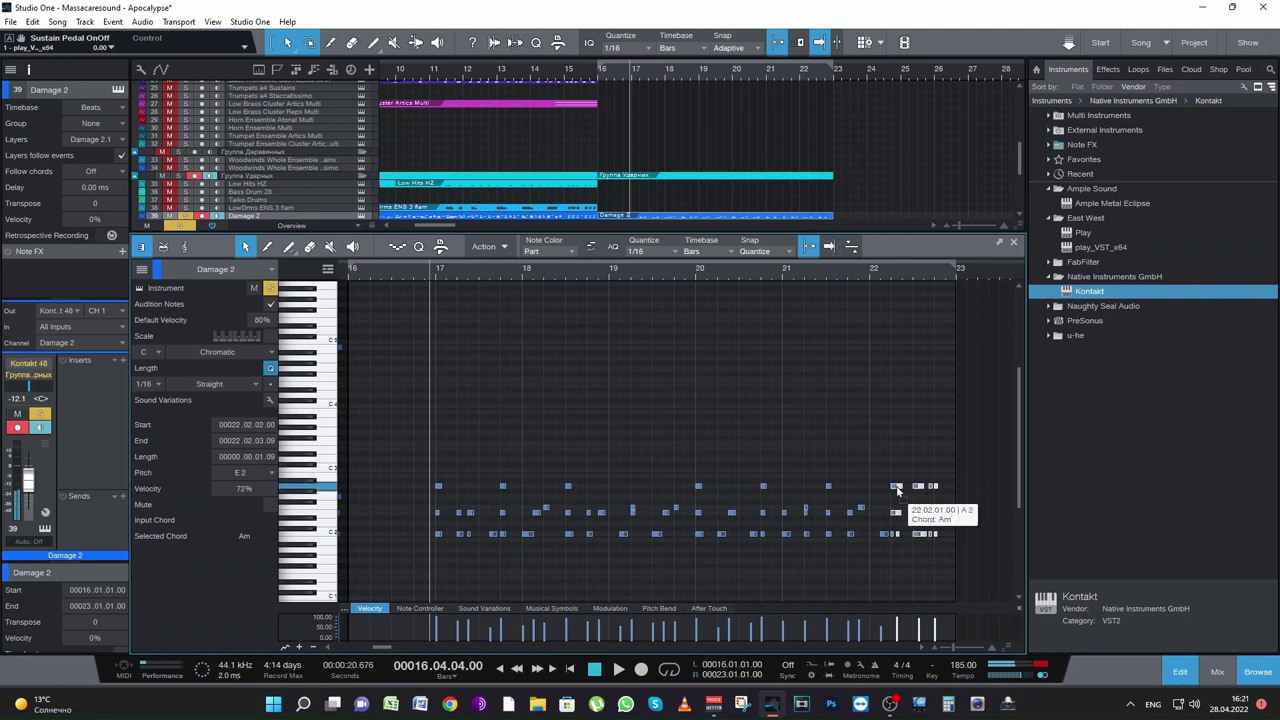
{"action": "left_click", "coordinate": [872, 272]}
{"action": "key", "text": "space"}
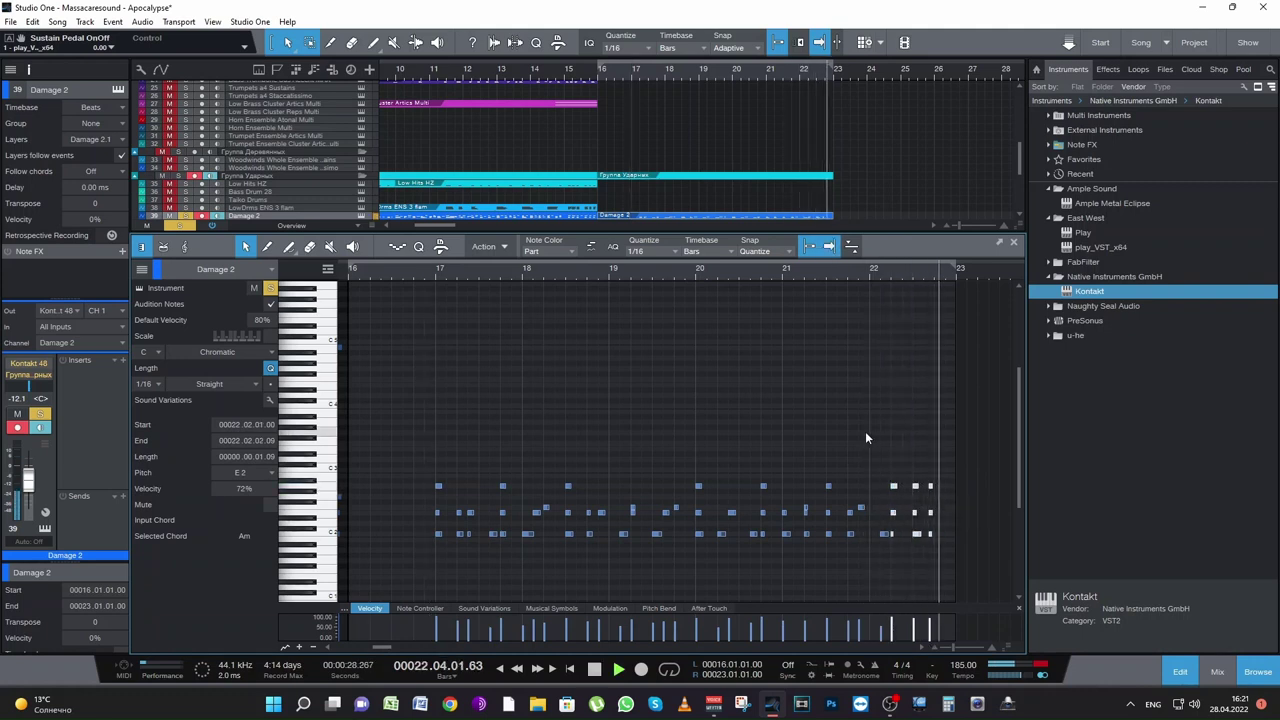
{"action": "key", "text": "space"}
{"action": "left_click", "coordinate": [785, 278]}
{"action": "key", "text": "space"}
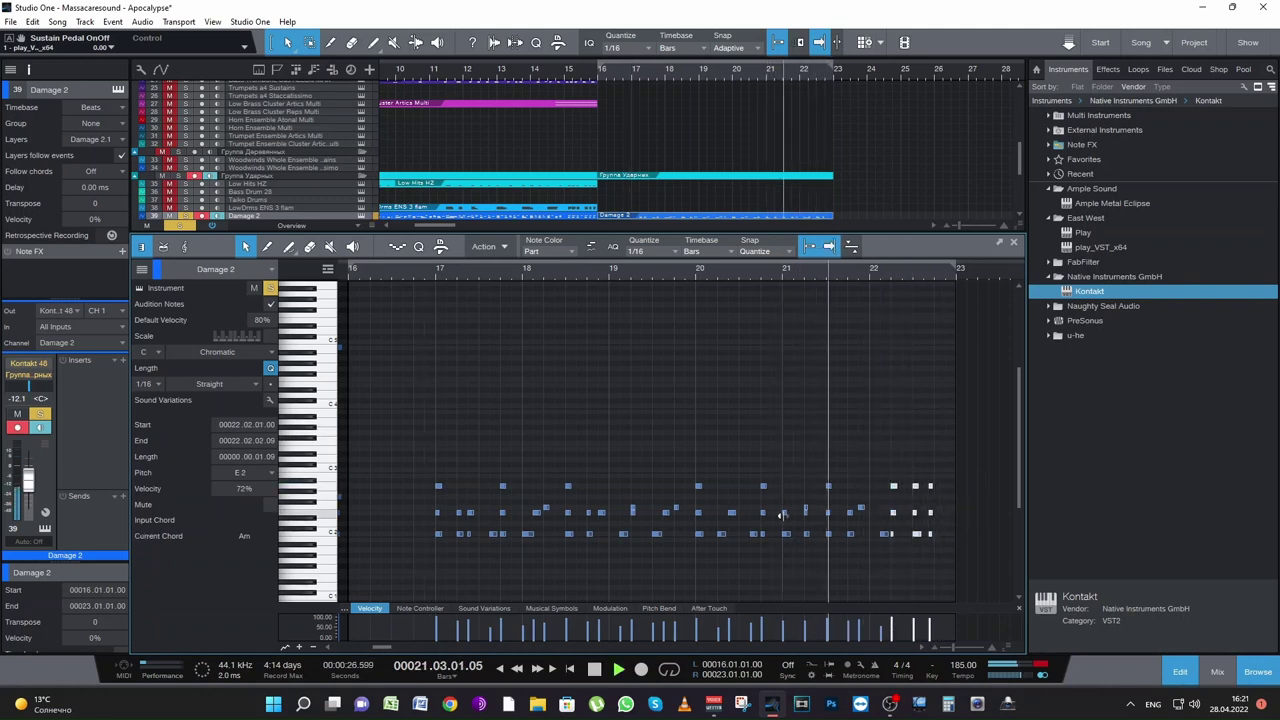
{"action": "key", "text": "space"}
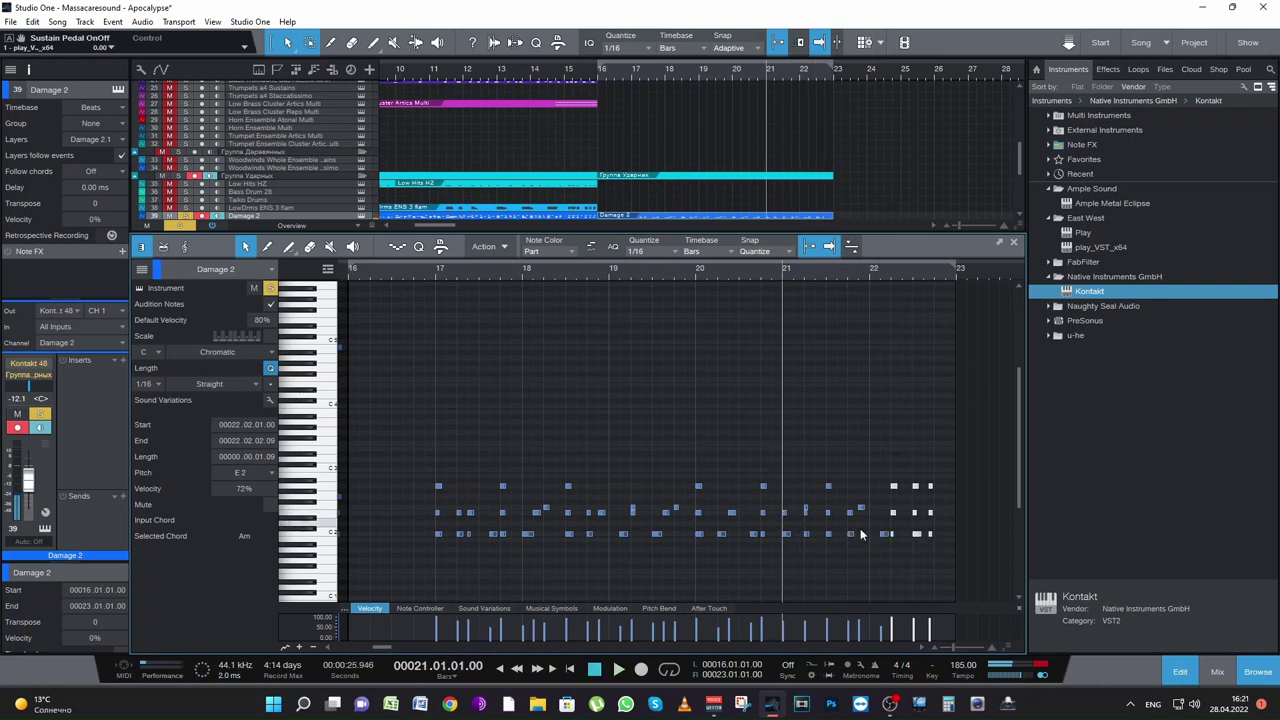
Step: Move the very last Damage 2 hit in bar 22 one sixteenth later and listen from bar 21
{"action": "left_click_drag", "start_coordinate": [962, 562], "coordinate": [929, 470]}
{"action": "left_click_drag", "start_coordinate": [930, 537], "coordinate": [938, 539]}
{"action": "key", "text": "space"}
{"action": "right_click", "coordinate": [938, 555]}
{"action": "left_click", "coordinate": [918, 572]}
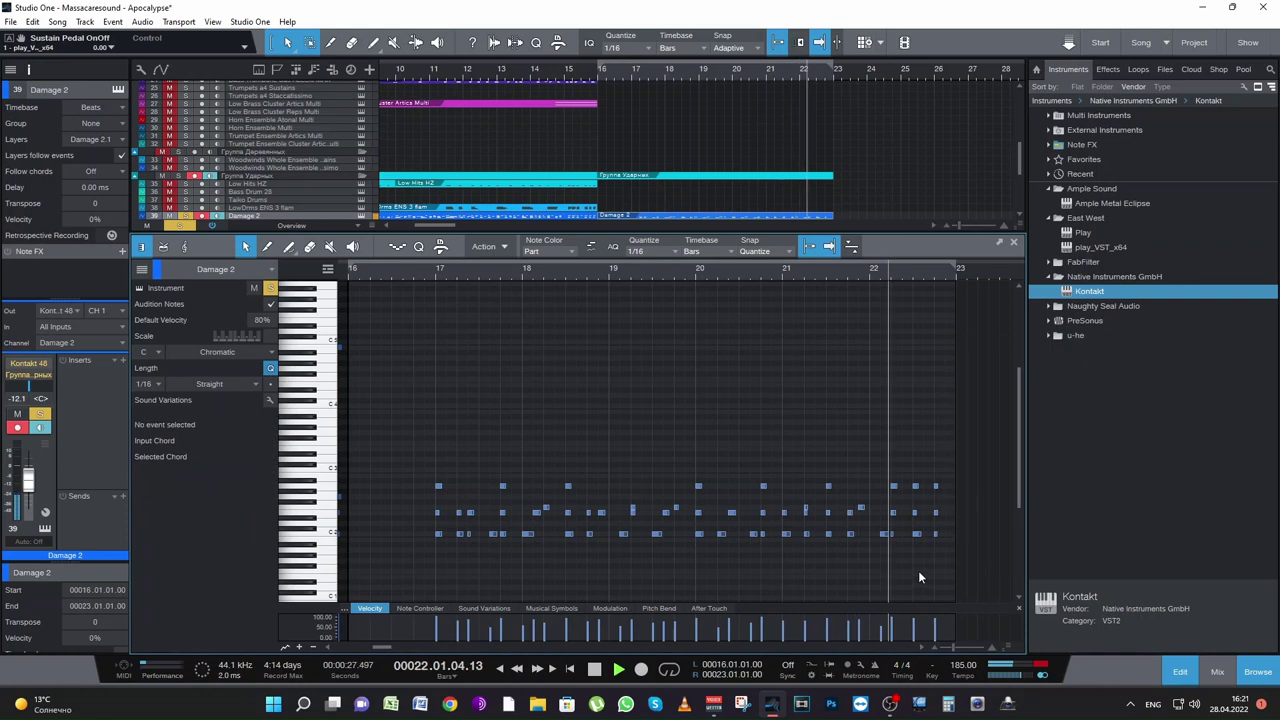
{"action": "key", "text": "space"}
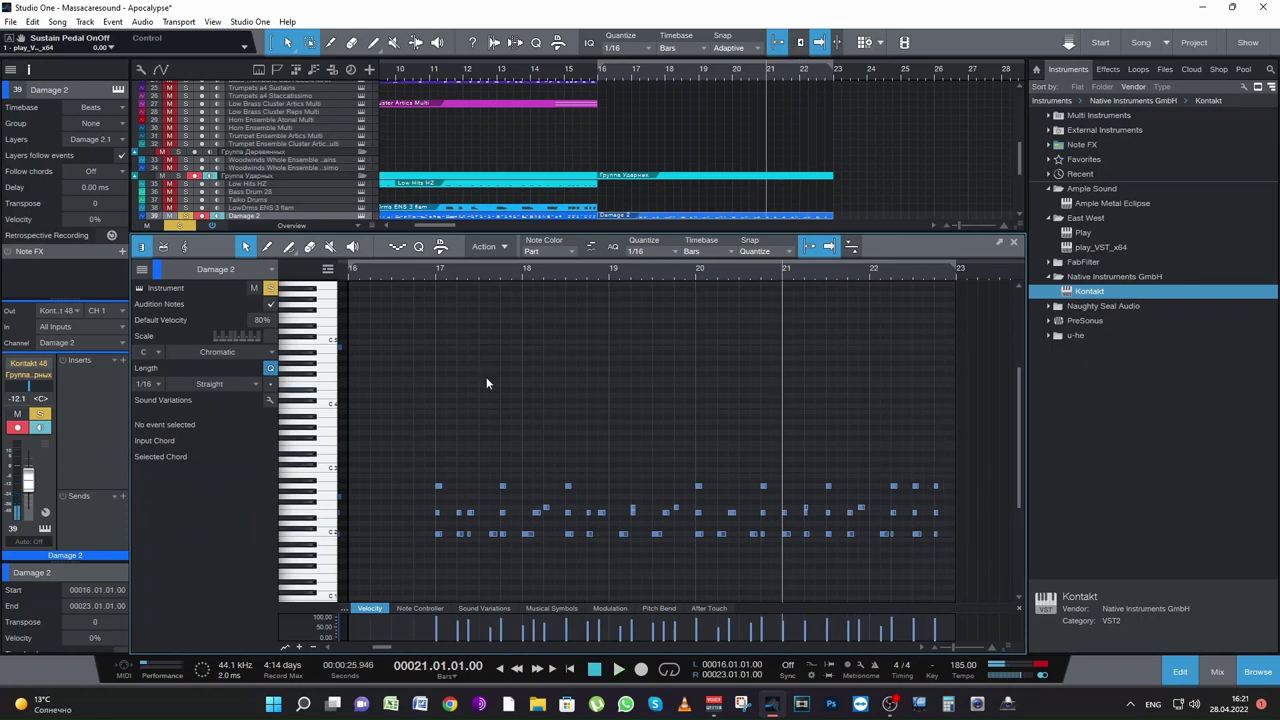
Step: Play the soloed Damage 2 part from shortly before bar 17
{"action": "left_click", "coordinate": [422, 271]}
{"action": "left_click", "coordinate": [414, 270]}
{"action": "key", "text": "space"}
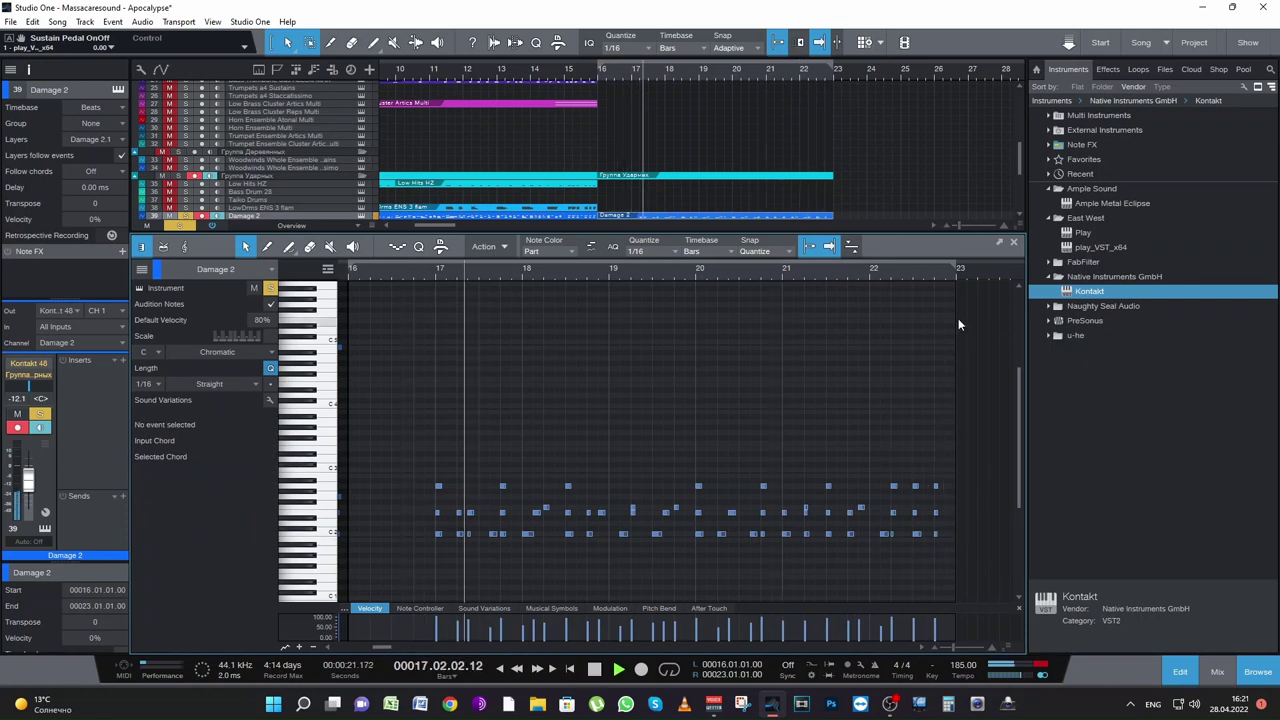
Step: Close the Damage 2 note editor, stop playback and solo the Low Hits HZ track alongside Damage 2
{"action": "left_click", "coordinate": [1015, 244]}
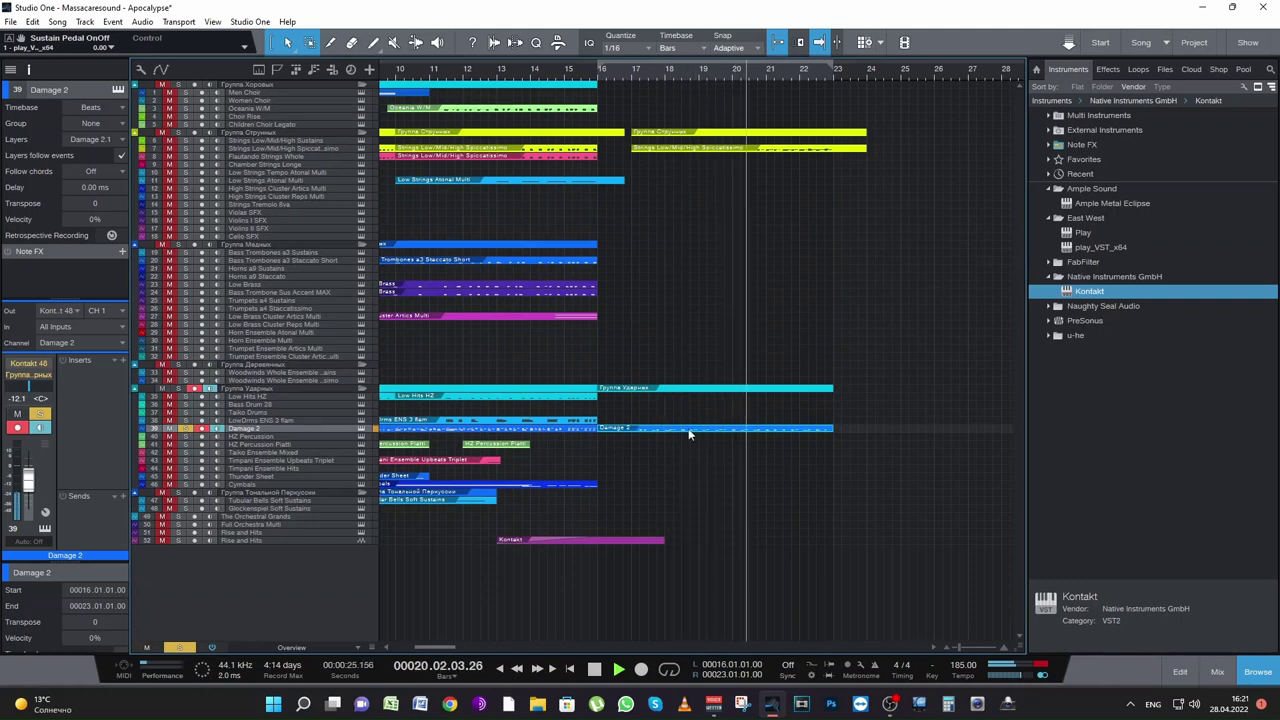
{"action": "key", "text": "space"}
{"action": "left_click", "coordinate": [245, 396]}
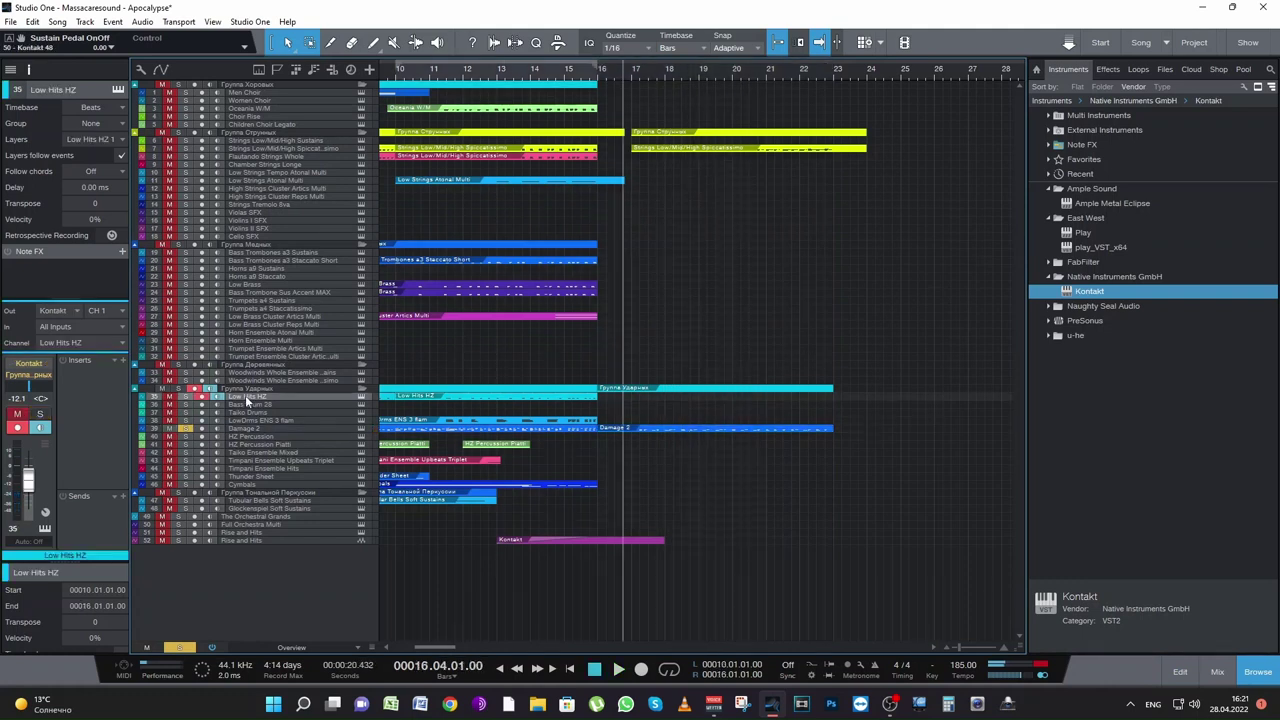
{"action": "left_click", "coordinate": [185, 397]}
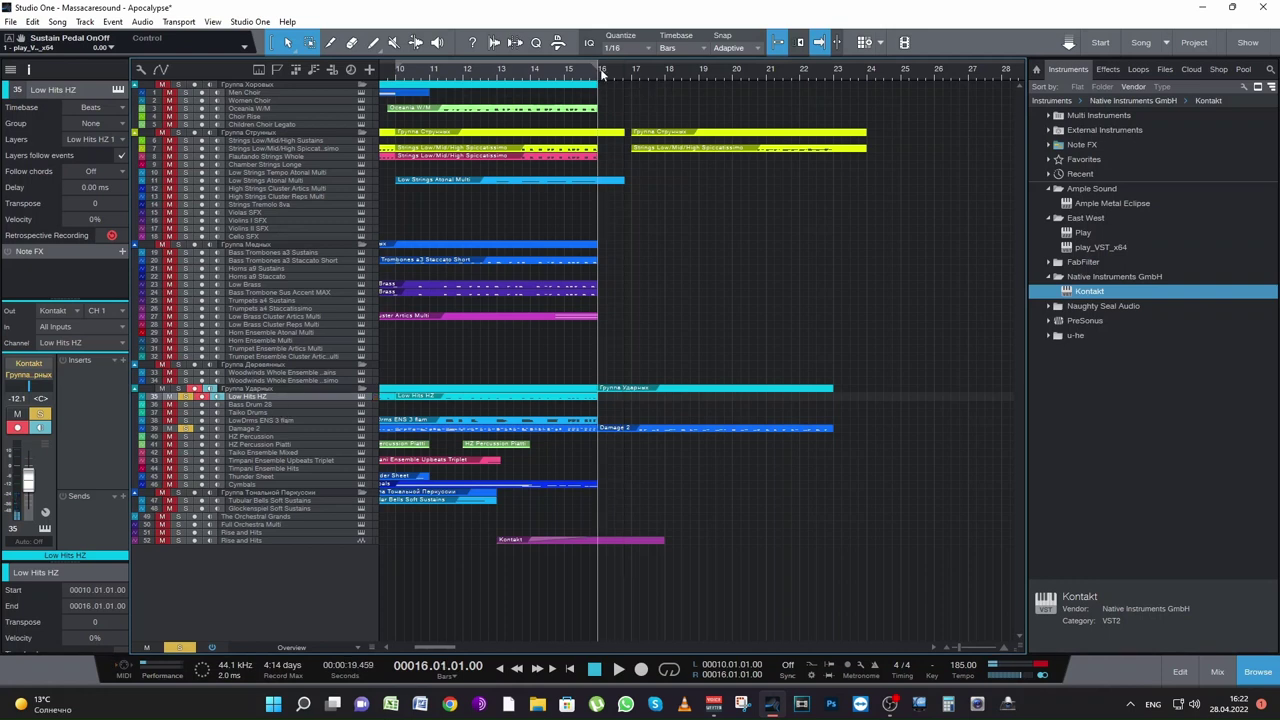
Step: Rehearse against the soloed percussion from bar 16, and record a Low Hits HZ part from bar 16 through bar 22
{"action": "key", "text": "space"}
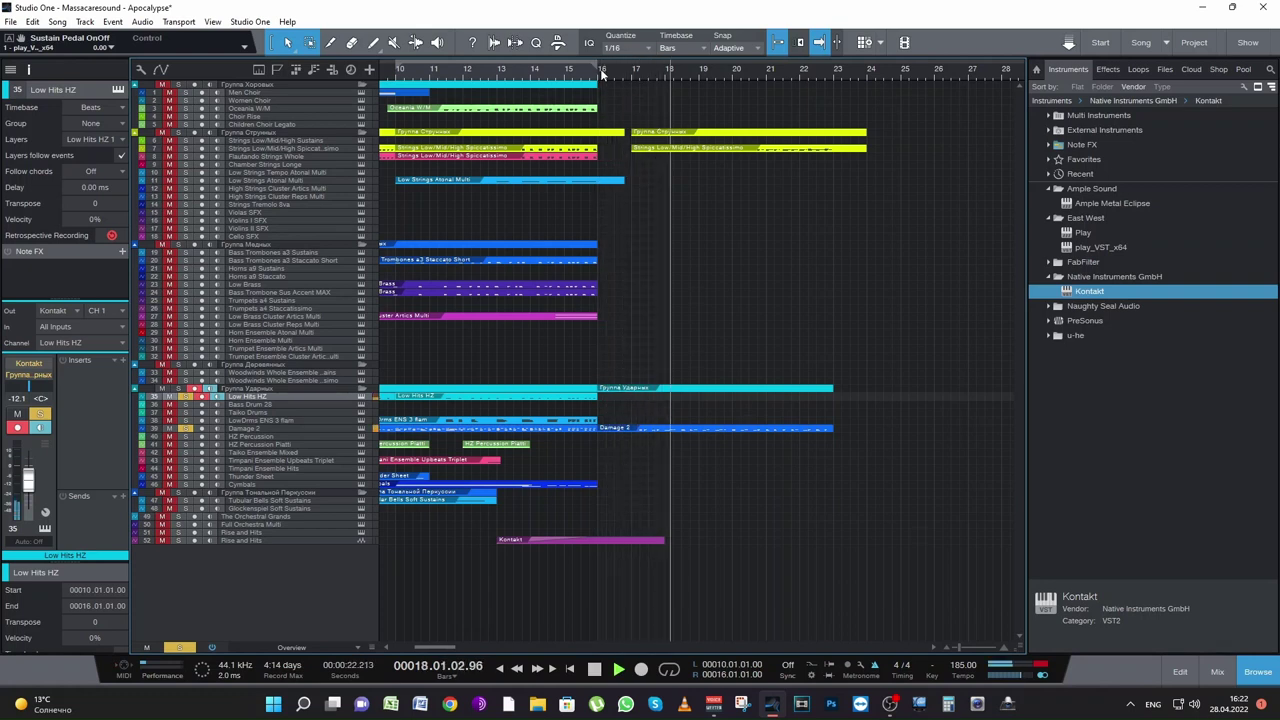
{"action": "key", "text": "space"}
{"action": "key", "text": "KP_Multiply"}
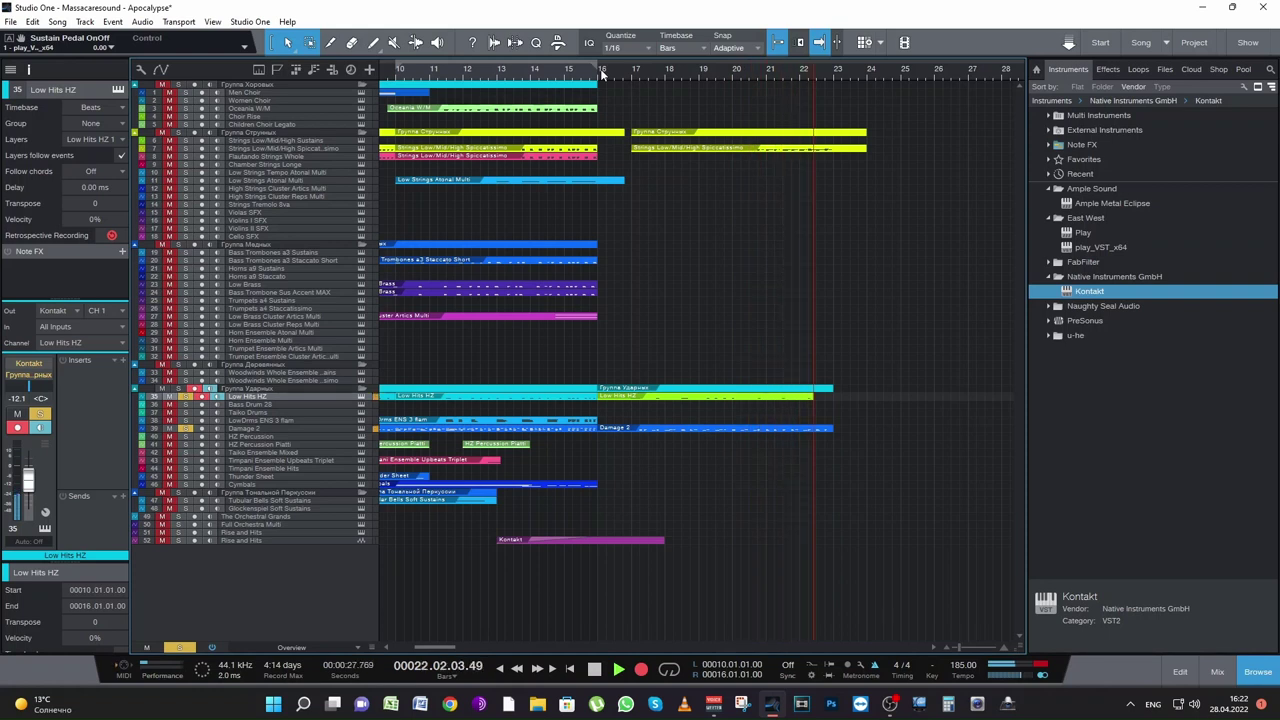
{"action": "key", "text": "space"}
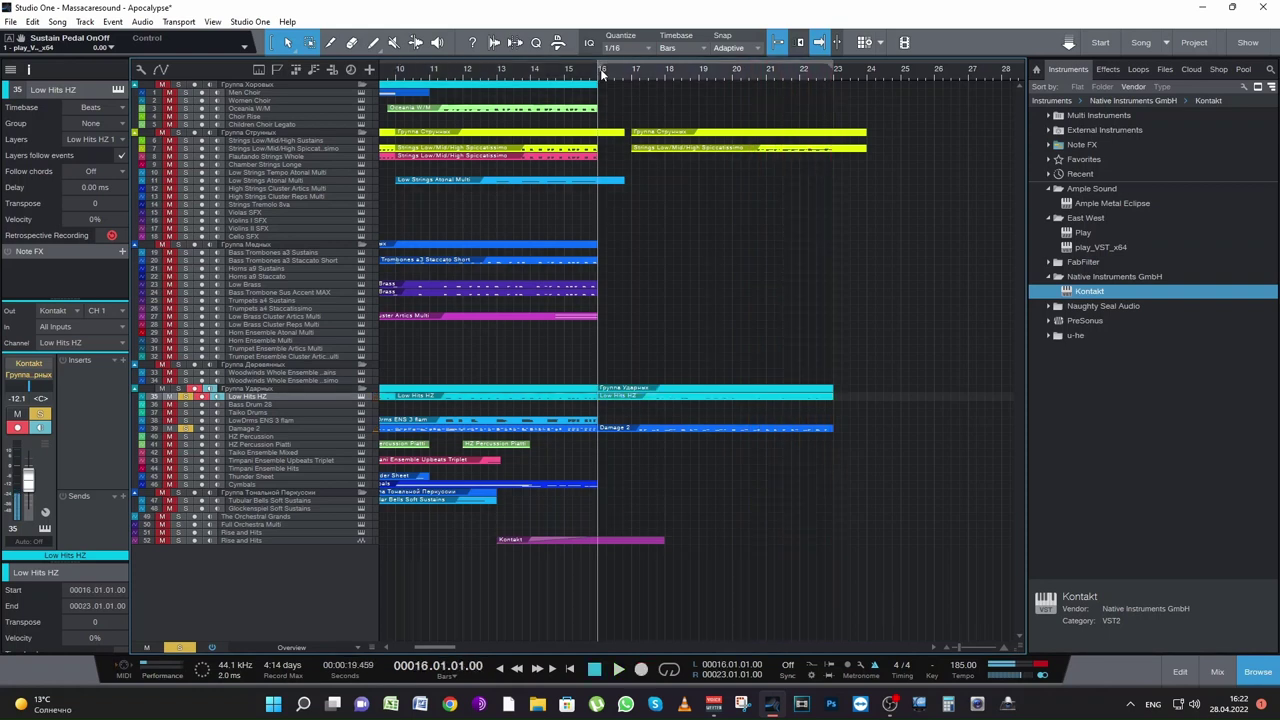
Step: Quantize all the recorded Low Hits HZ notes to 1/16 and listen to the part from bar 16
{"action": "double_click", "coordinate": [760, 397]}
{"action": "left_click", "coordinate": [951, 646]}
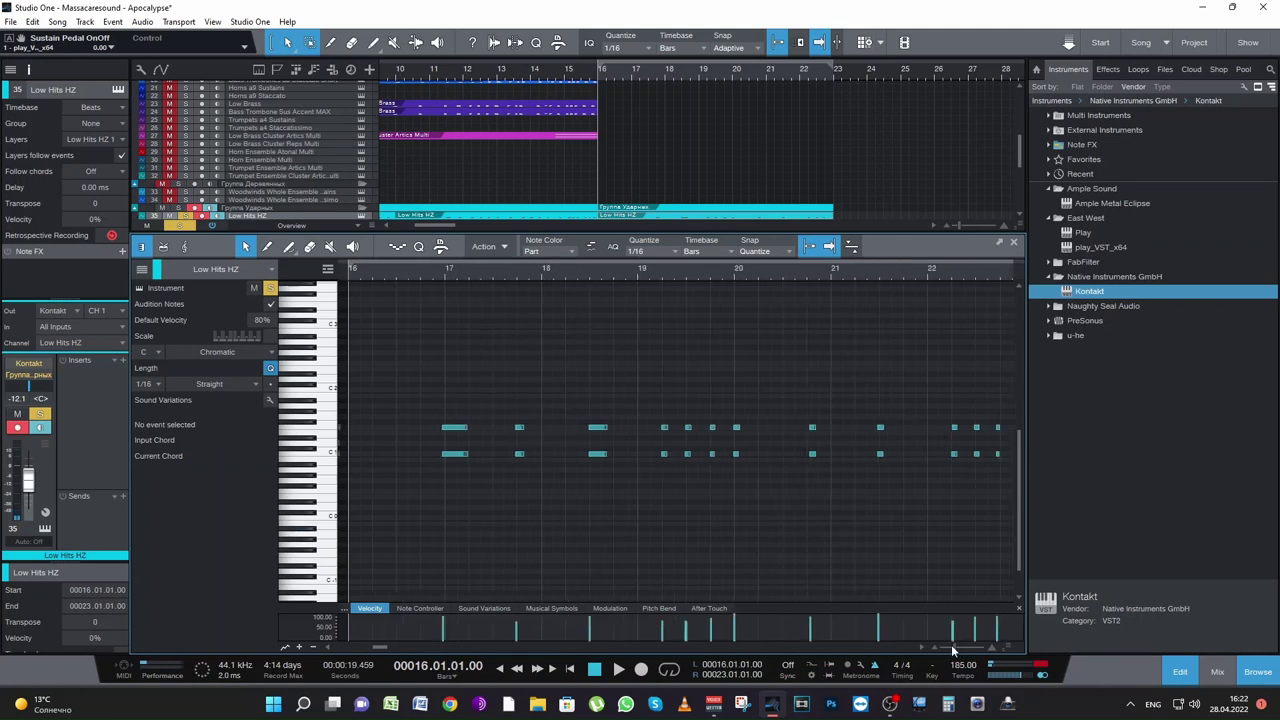
{"action": "left_click_drag", "start_coordinate": [922, 526], "coordinate": [418, 395]}
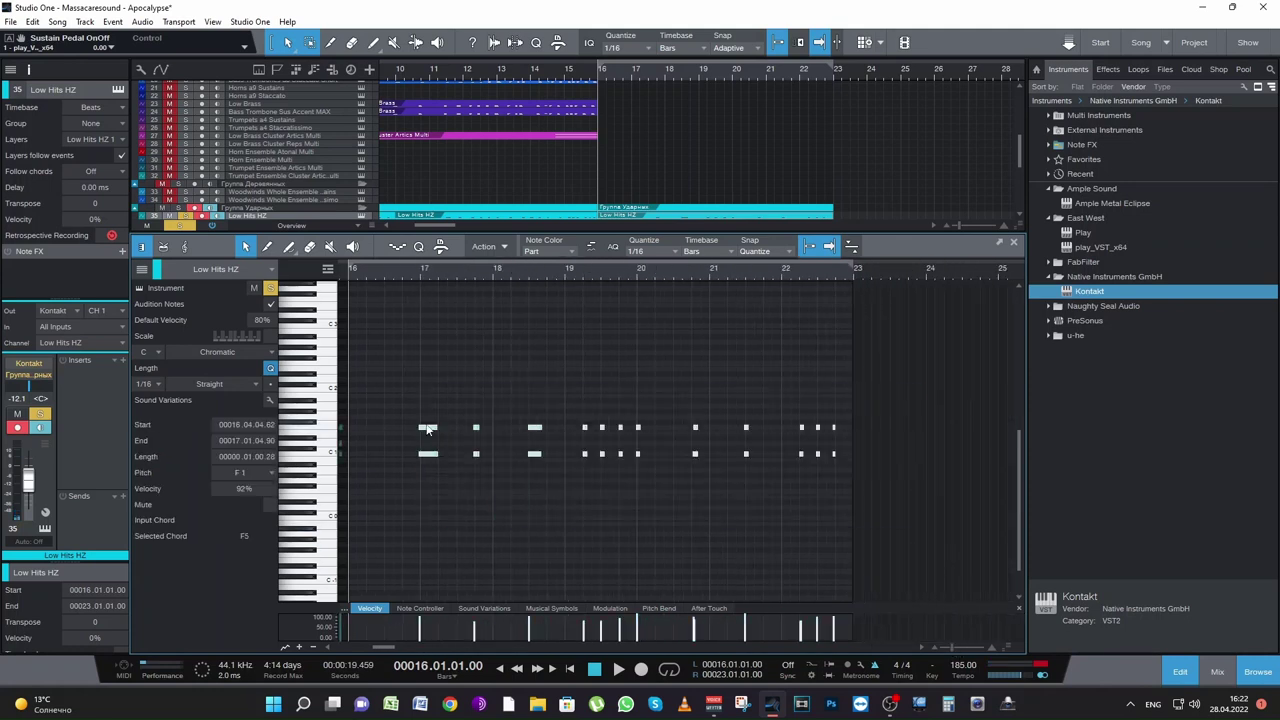
{"action": "key", "text": "q"}
{"action": "key", "text": "space"}
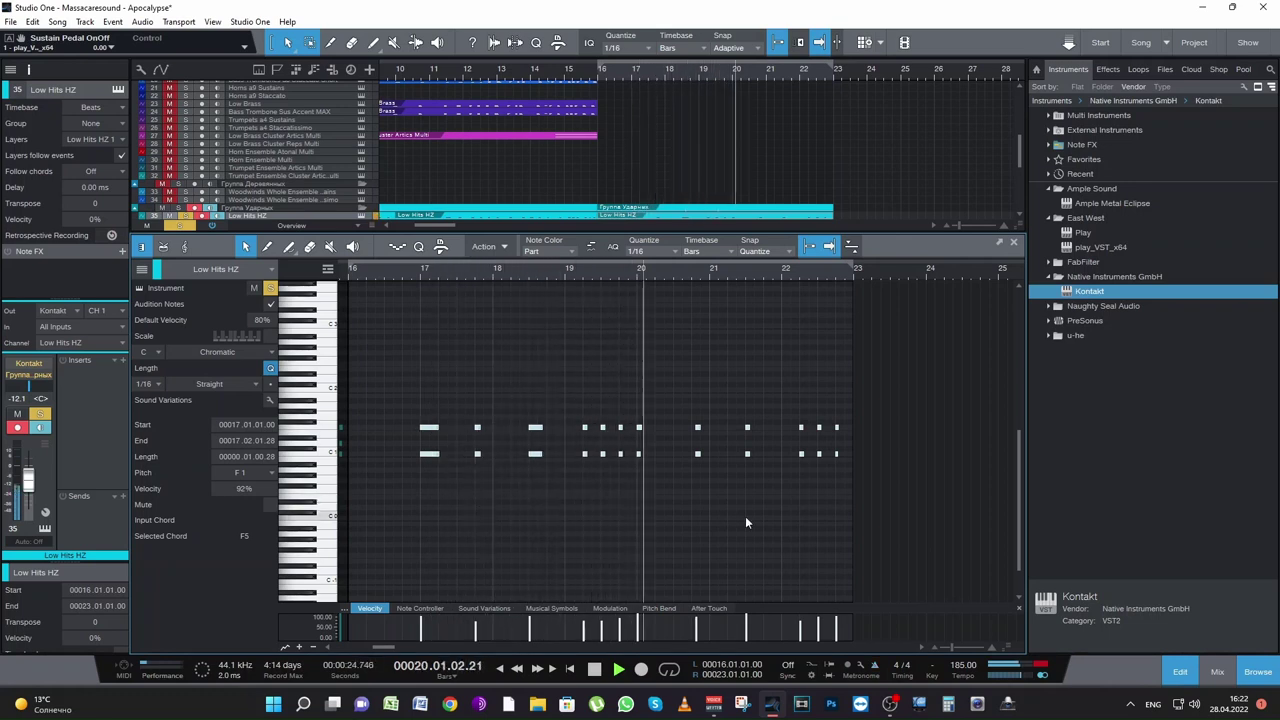
{"action": "key", "text": "space"}
Step: Move the Low Hits HZ double hit near the end of bar 20 to 20.04.01.00 and listen from 19.04.03.00
{"action": "left_click", "coordinate": [628, 276]}
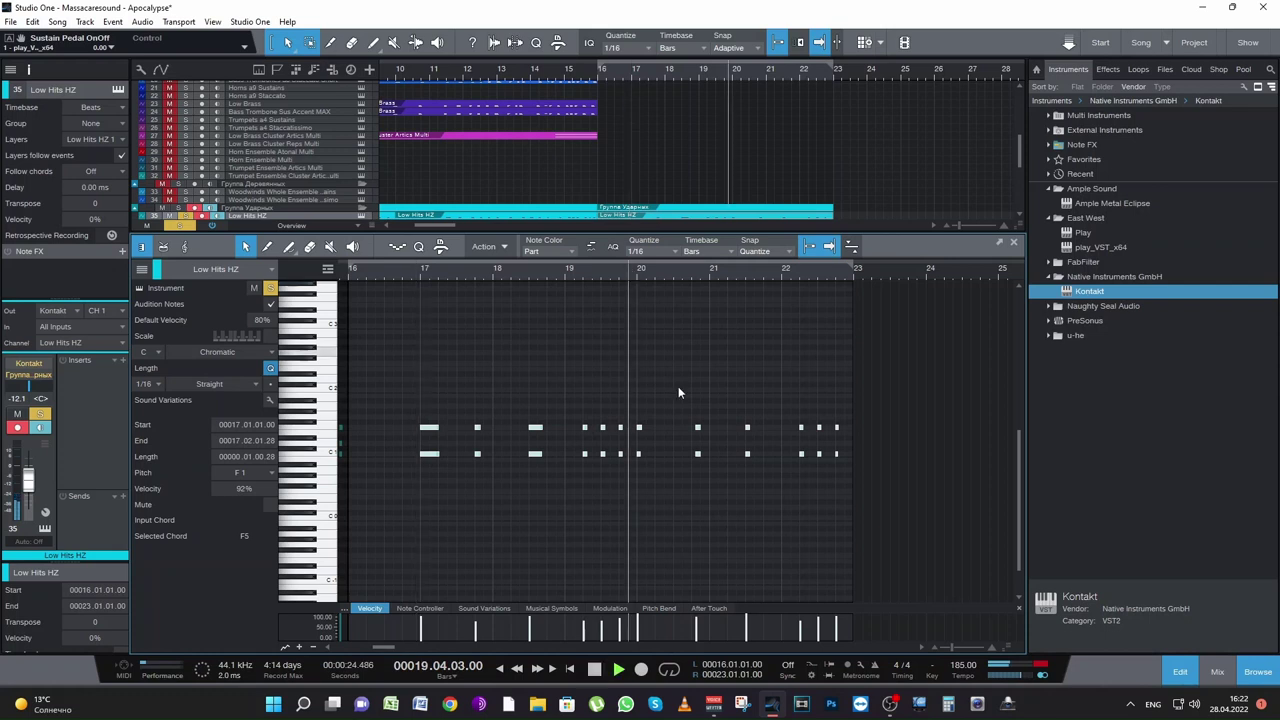
{"action": "left_click_drag", "start_coordinate": [686, 489], "coordinate": [694, 432]}
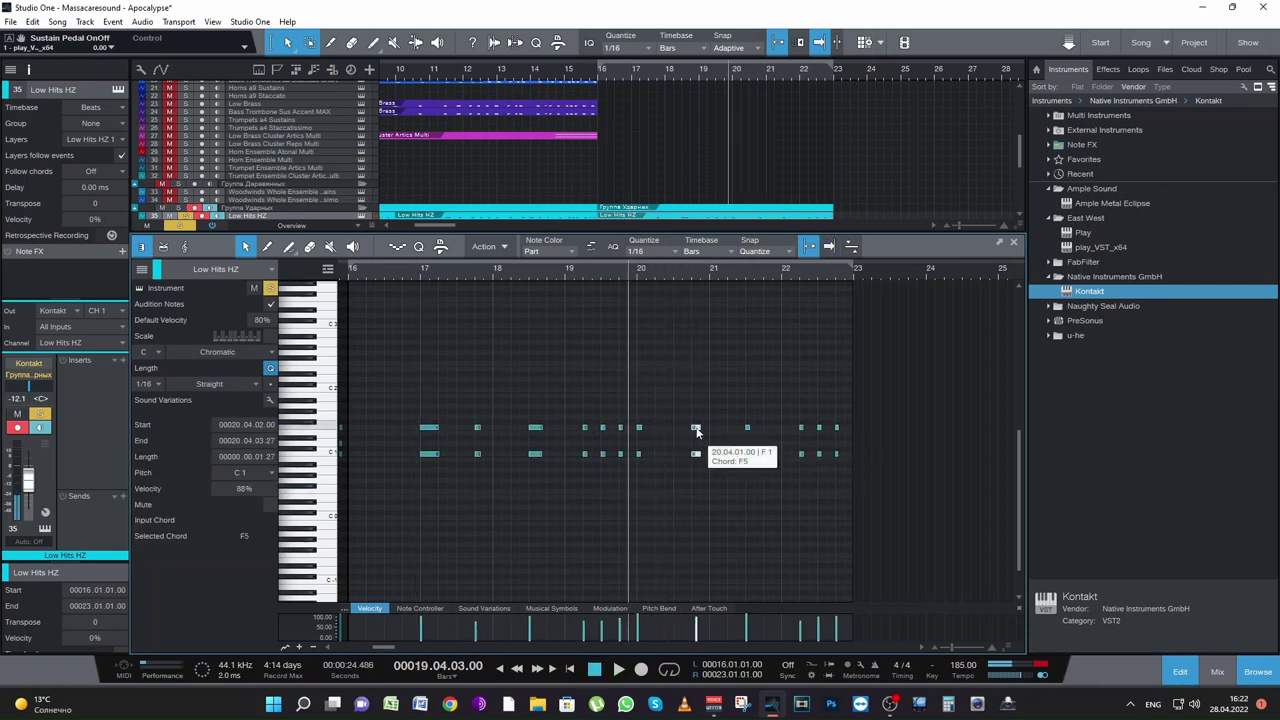
{"action": "key", "text": "space"}
{"action": "right_click", "coordinate": [767, 496]}
{"action": "left_click", "coordinate": [750, 540]}
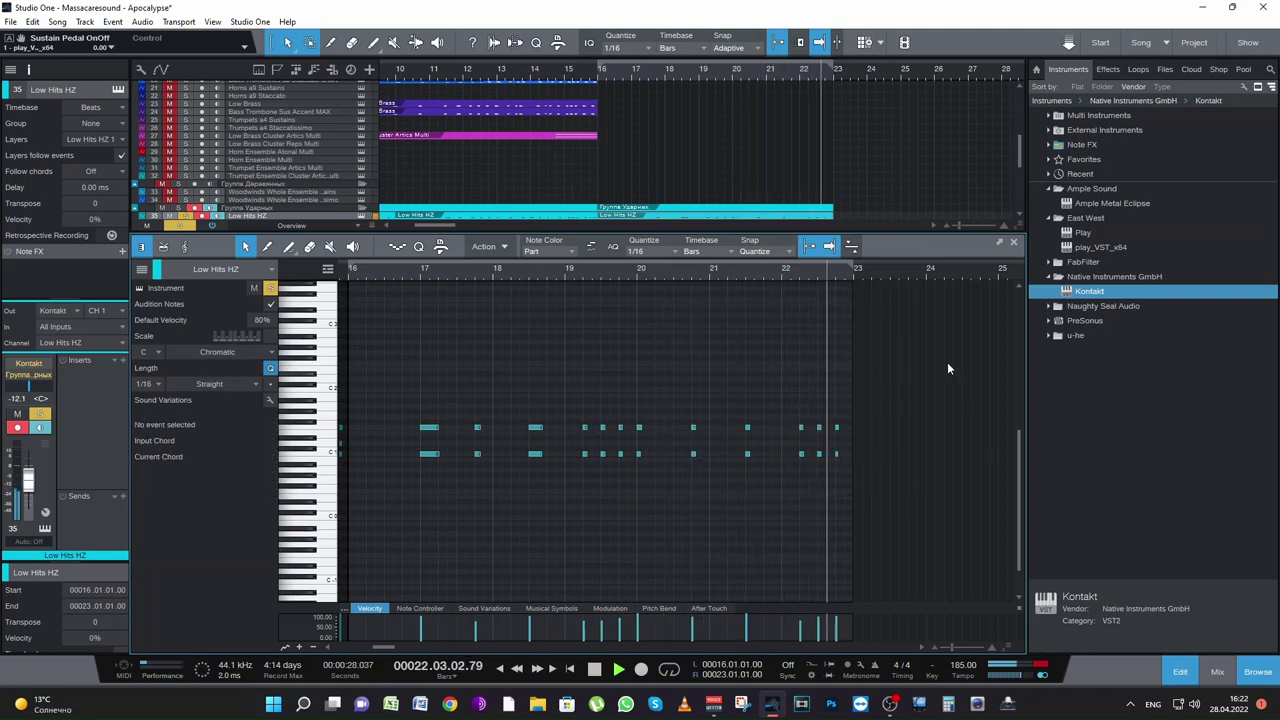
Step: Stop playback, close the note editor and save the song
{"action": "key", "text": "space"}
{"action": "key", "text": "F2"}
{"action": "key", "text": "ctrl+s"}
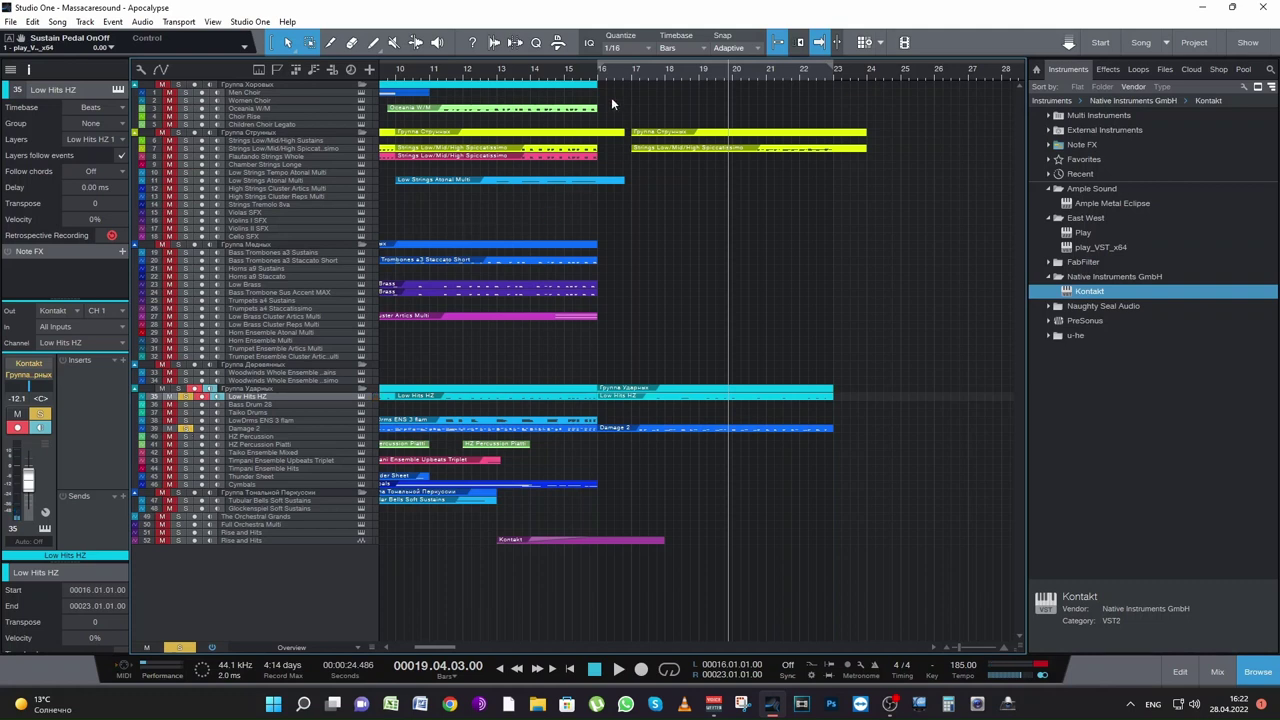
Step: Listen to the soloed percussion from bar 16 and overdub a high note at bar 17 on Low Hits HZ
{"action": "left_click", "coordinate": [601, 72]}
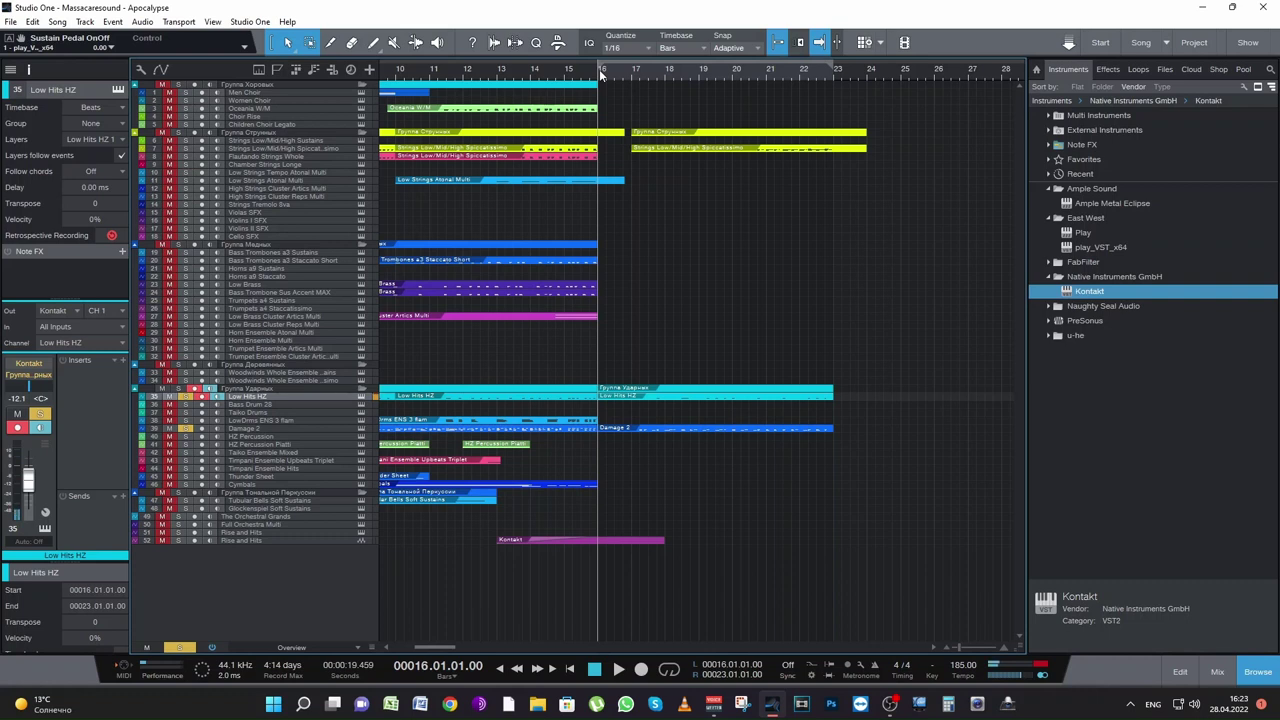
{"action": "key", "text": "space"}
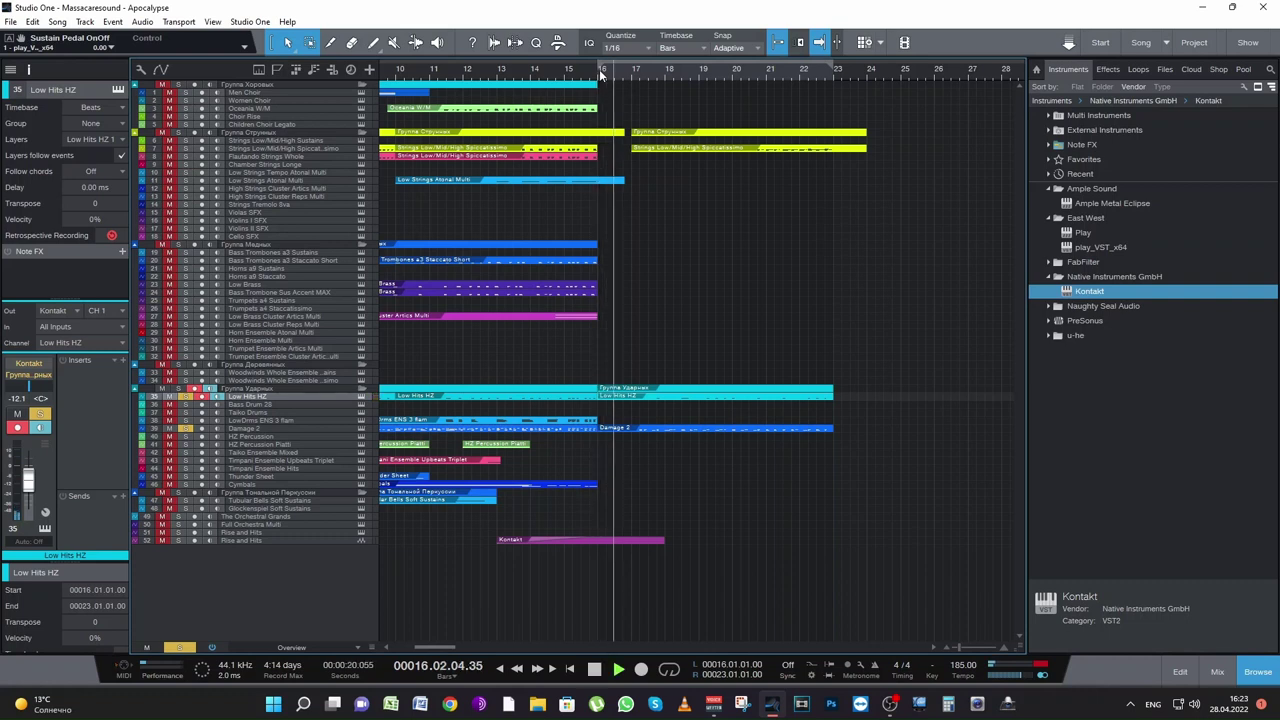
{"action": "key", "text": "space"}
{"action": "key", "text": "space"}
{"action": "key", "text": "space"}
{"action": "key", "text": "space"}
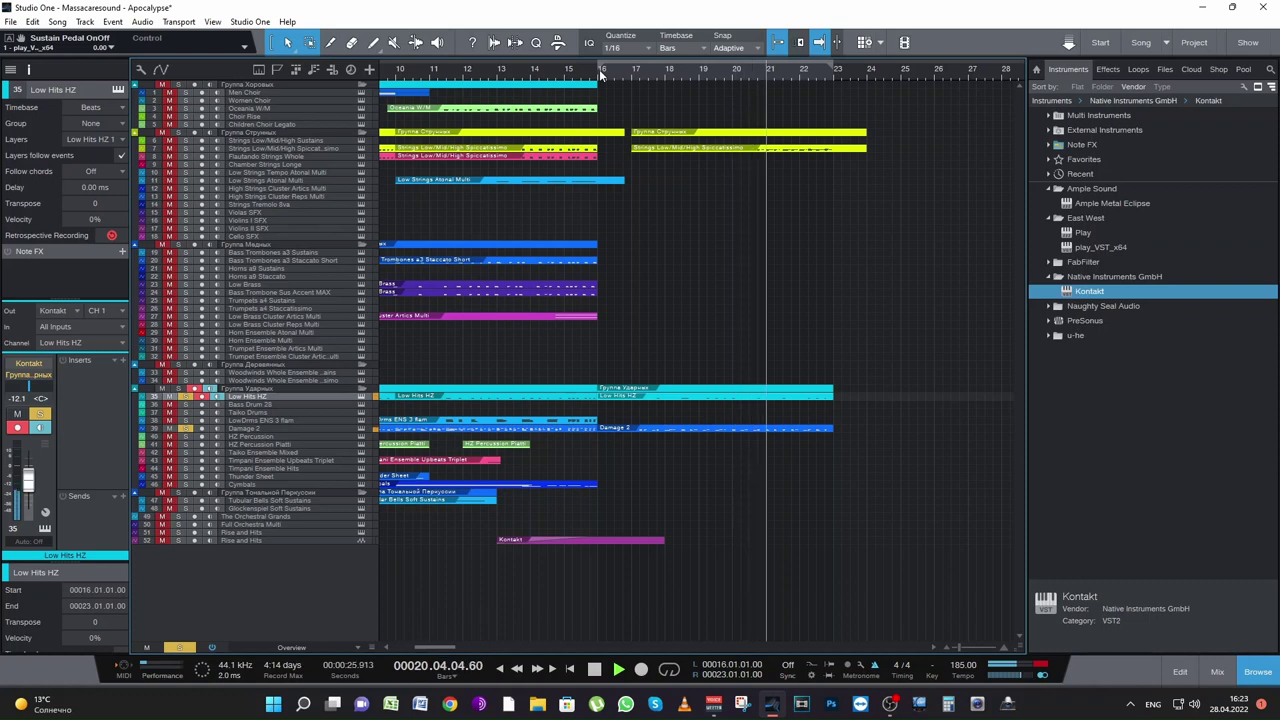
{"action": "key", "text": "space"}
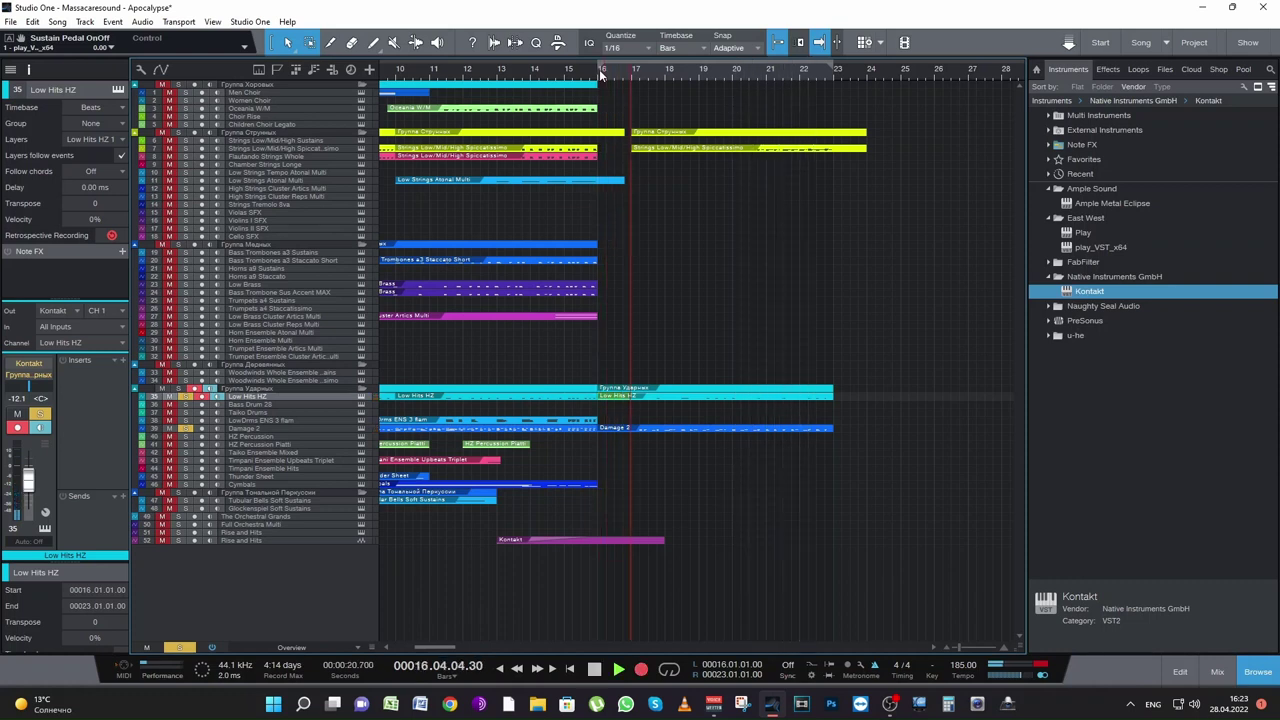
{"action": "key", "text": "space"}
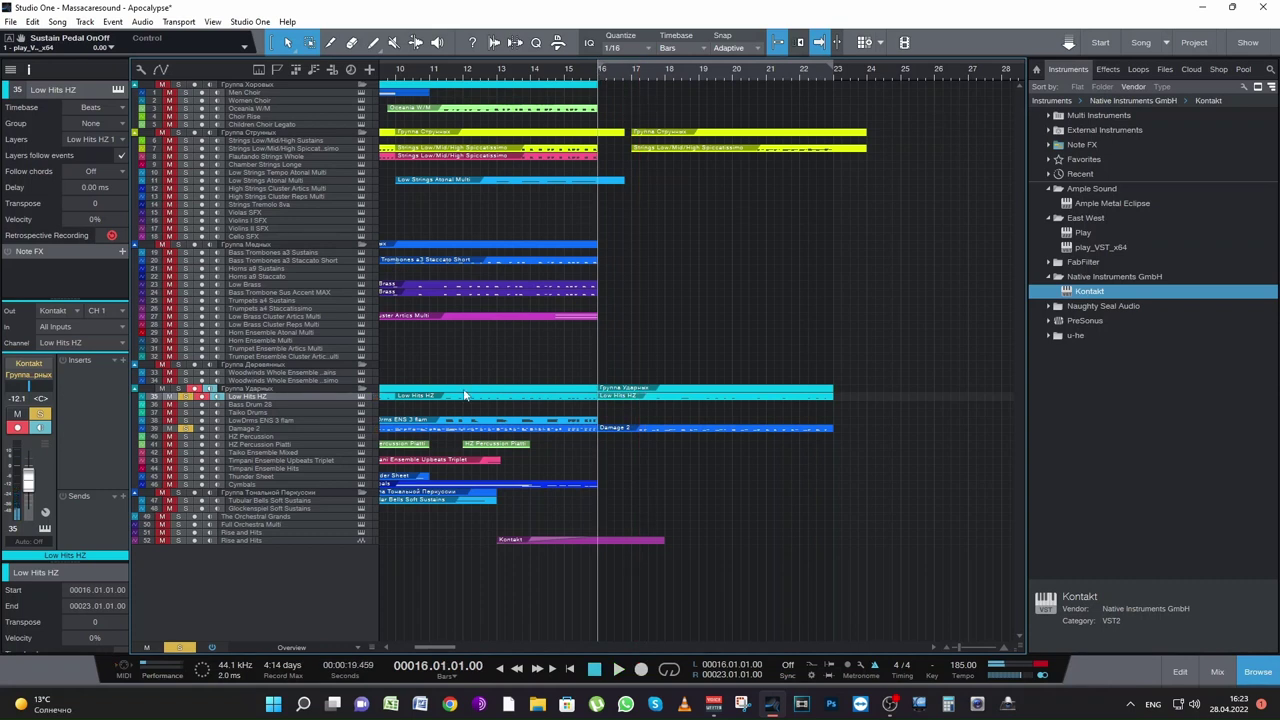
Step: Examine the high note added at bar 17 in the Low Hits HZ part and close its editor
{"action": "double_click", "coordinate": [642, 398]}
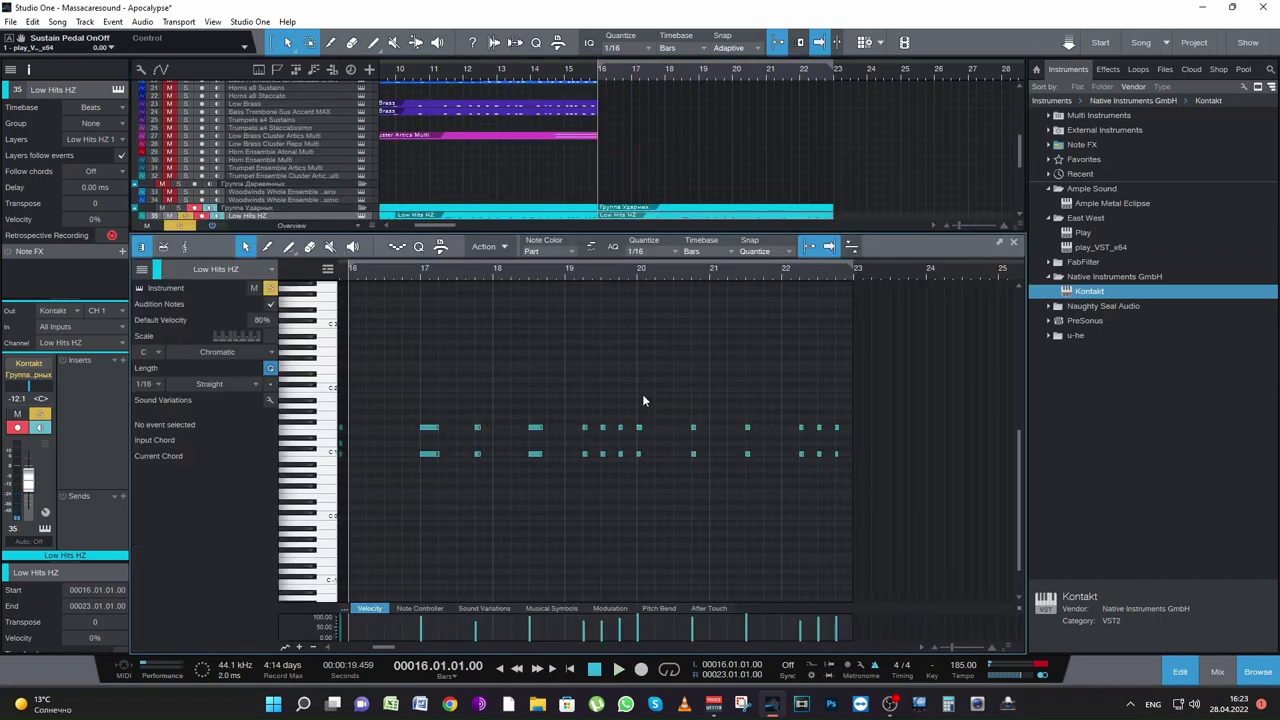
{"action": "scroll", "coordinate": [488, 400], "scroll_direction": "up", "scroll_amount": 5}
{"action": "scroll", "coordinate": [488, 407], "scroll_direction": "up", "scroll_amount": 2}
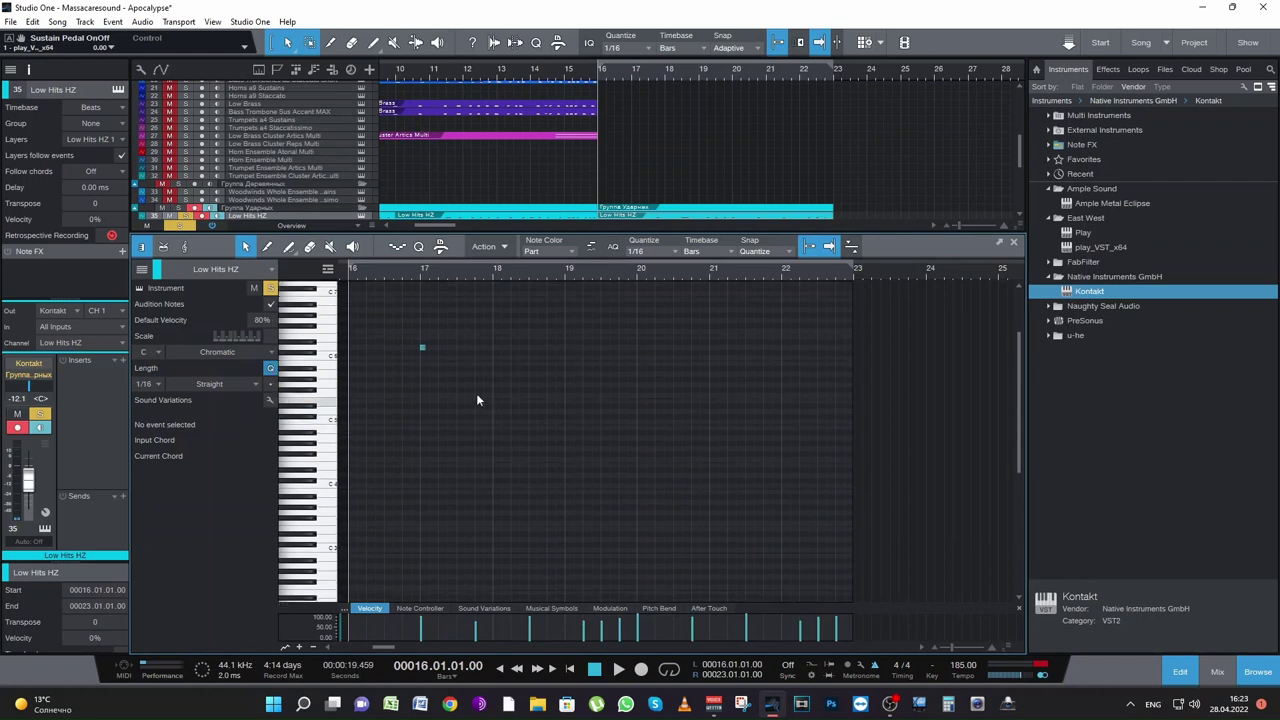
{"action": "key", "text": "ctrl+a"}
{"action": "left_click", "coordinate": [1013, 245]}
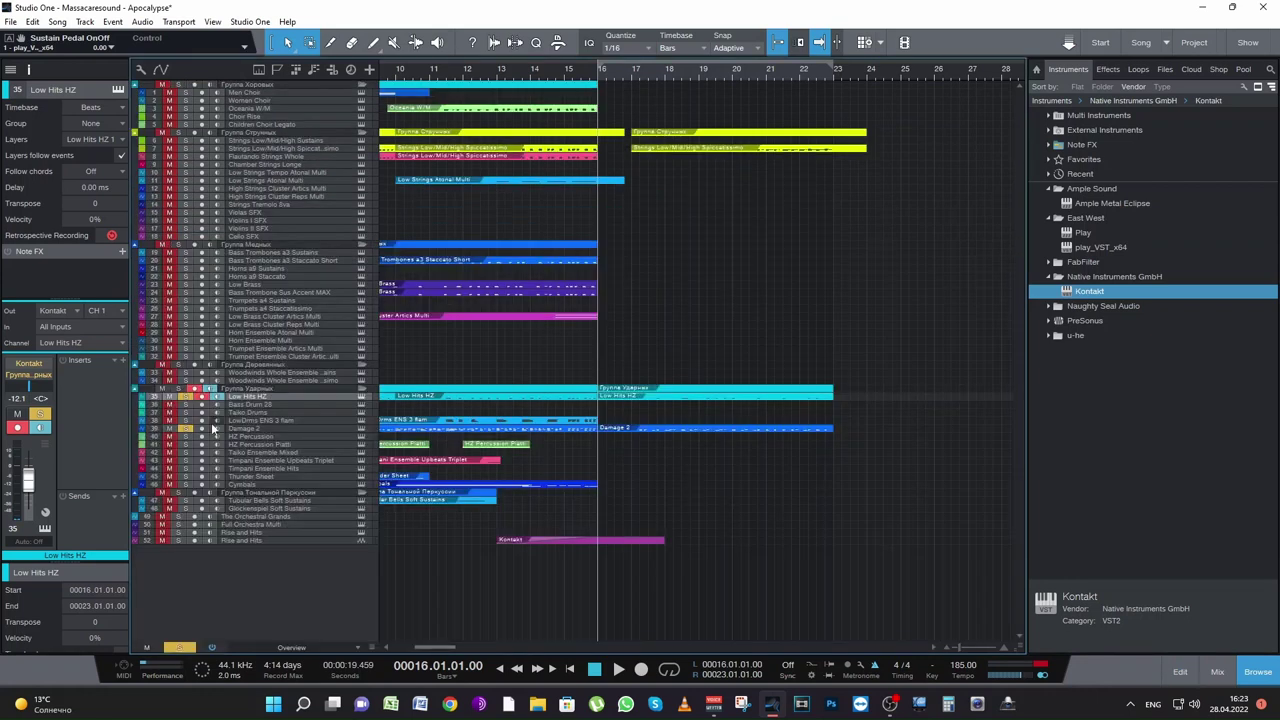
Step: Rehearse on the Damage 2 track from bar 16 and overdub a layer of B4 and A4 hits from bar 17 through bar 22
{"action": "left_click", "coordinate": [242, 429]}
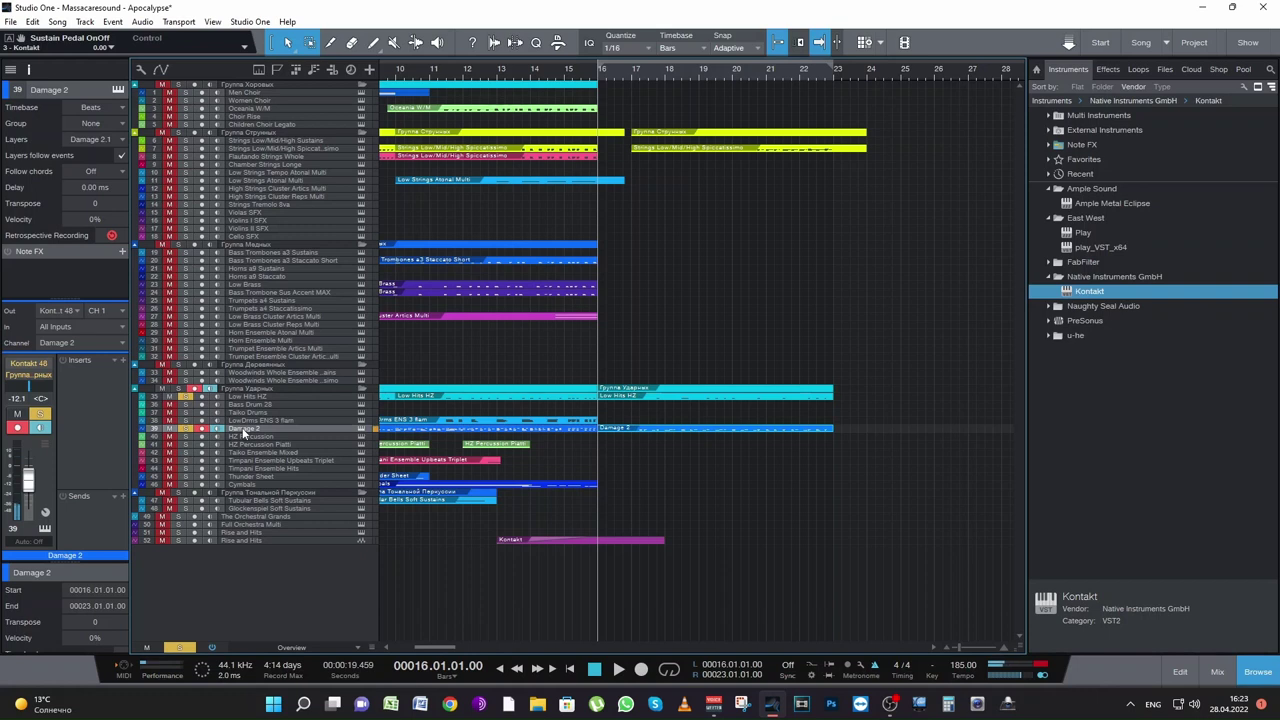
{"action": "key", "text": "space"}
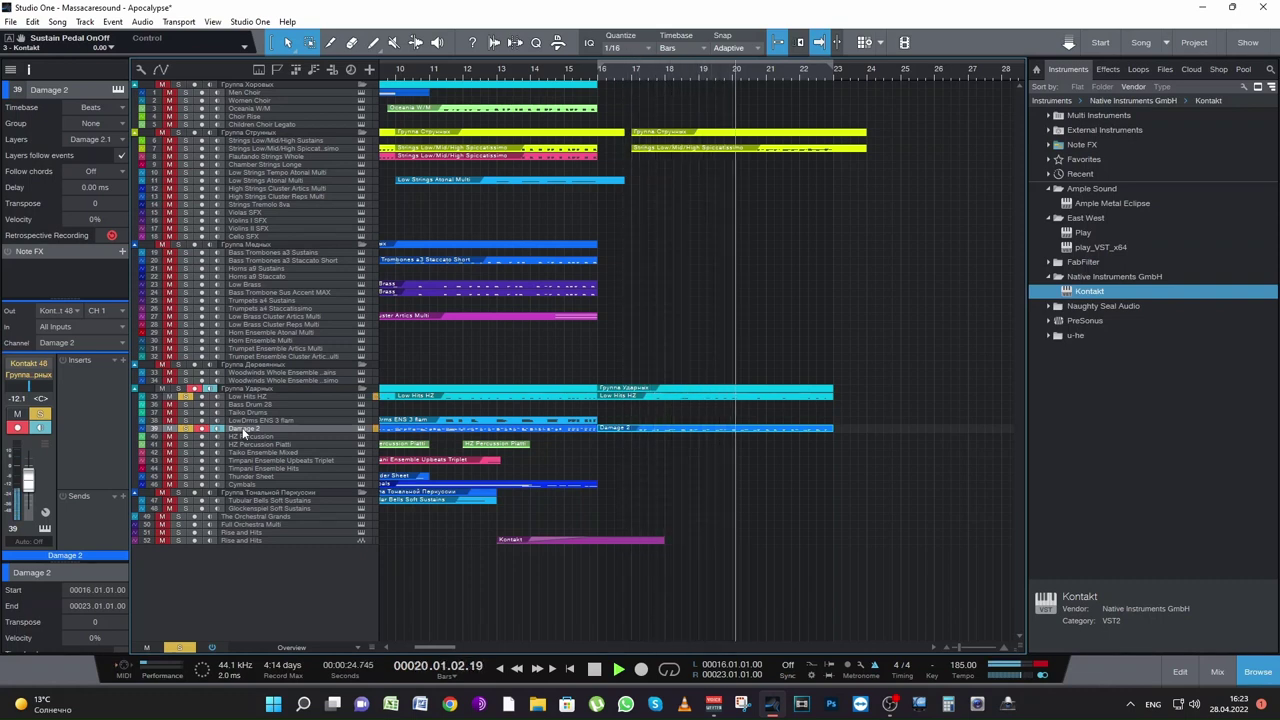
{"action": "key", "text": "space"}
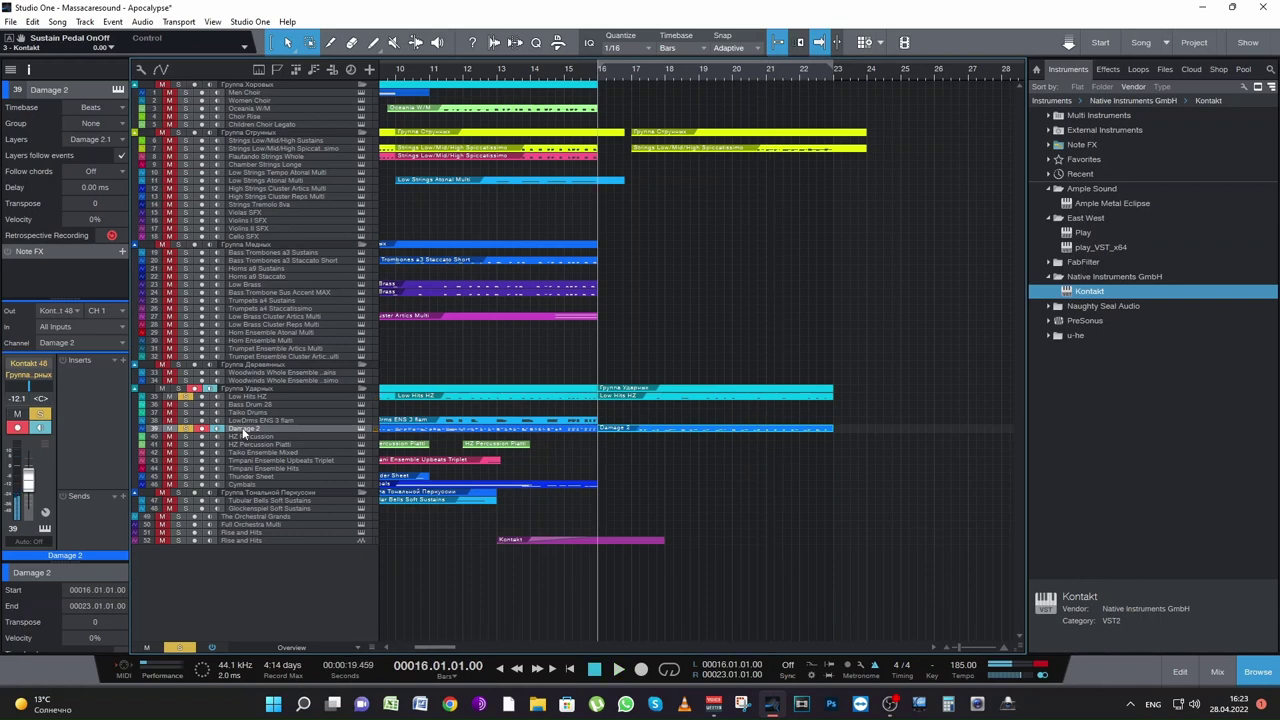
{"action": "key", "text": "KP_Multiply"}
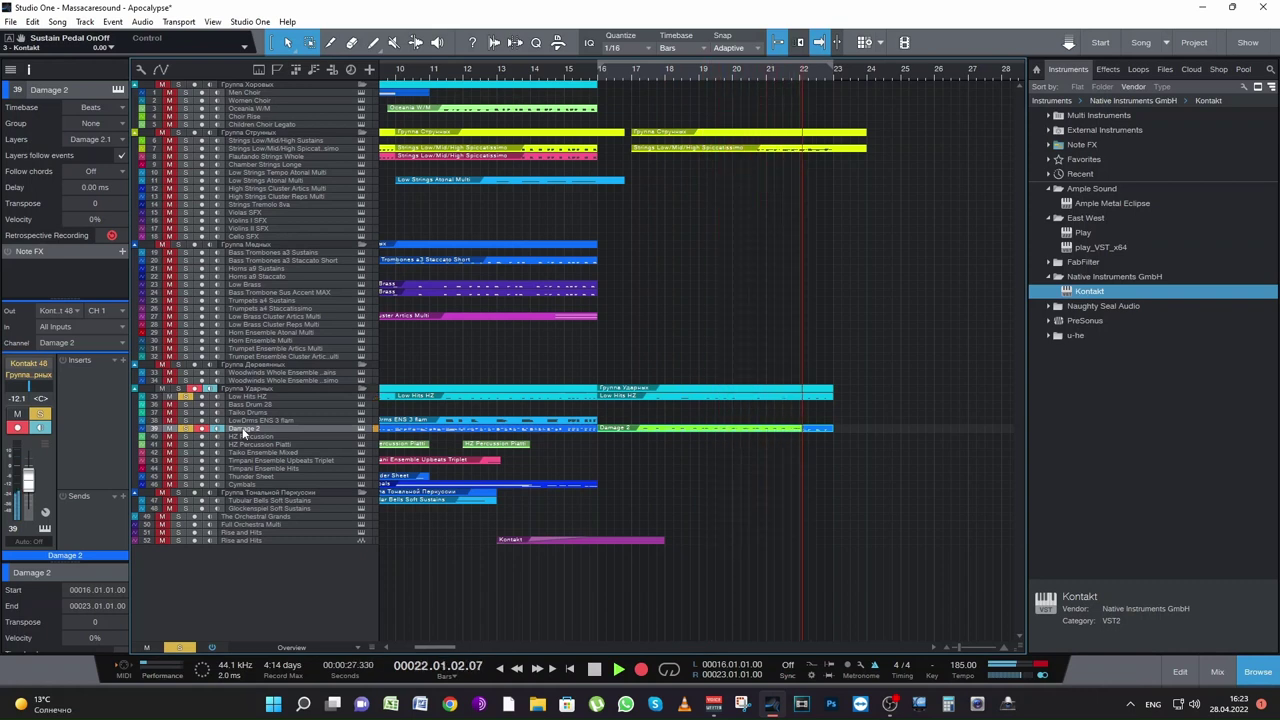
{"action": "key", "text": "space"}
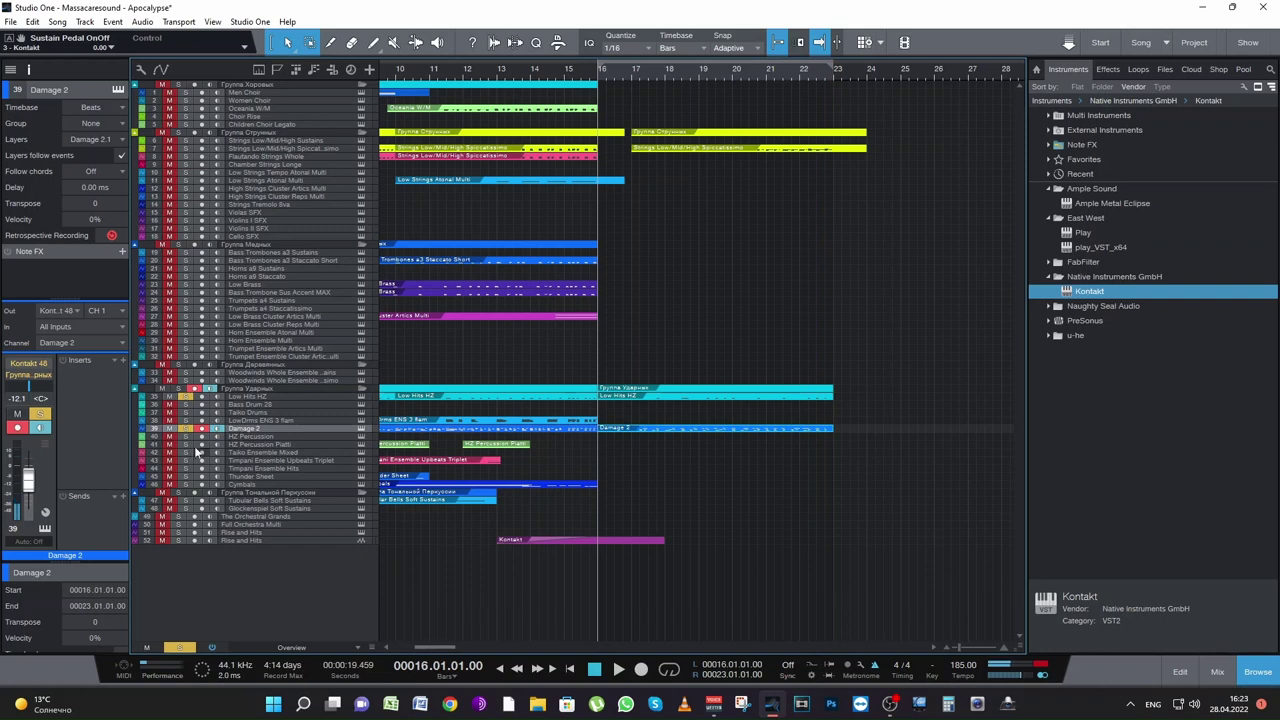
Step: Open the Damage 2 part and quantize its upper row of B4 and A4 hits so they start at 17.01.01.00
{"action": "key", "text": "space"}
{"action": "double_click", "coordinate": [690, 426]}
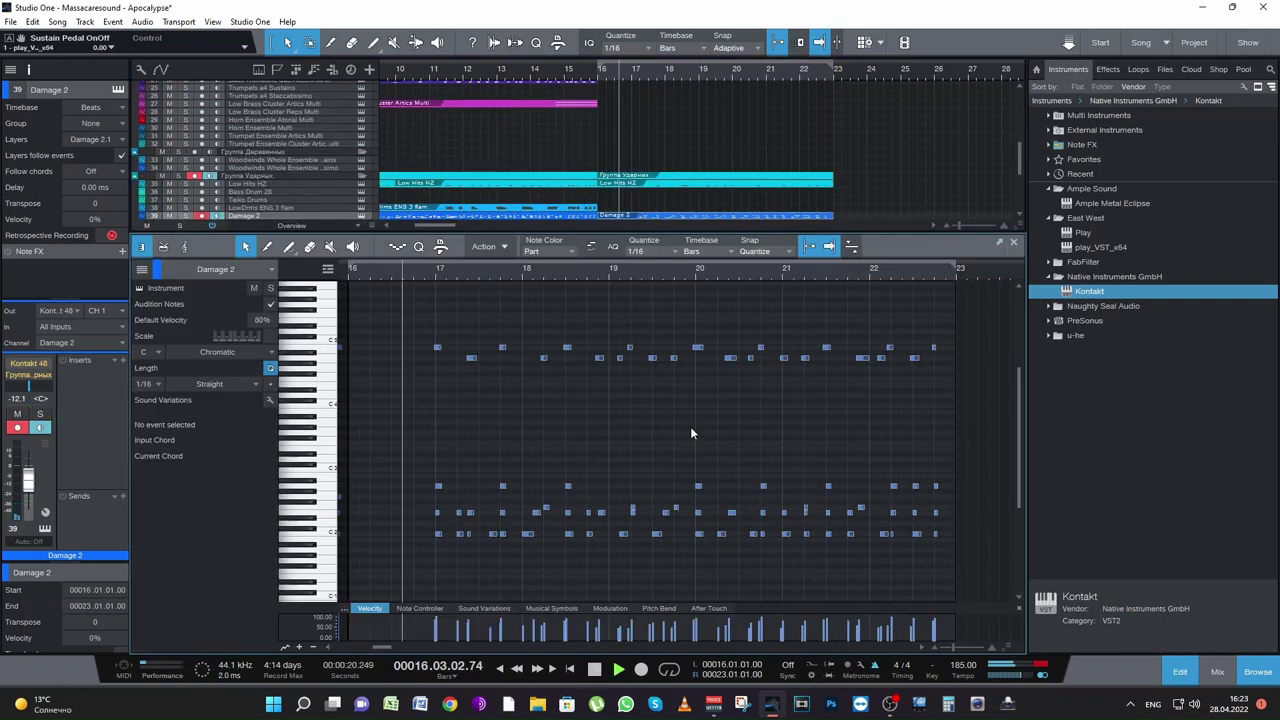
{"action": "key", "text": "space"}
{"action": "left_click_drag", "start_coordinate": [412, 399], "coordinate": [1012, 282]}
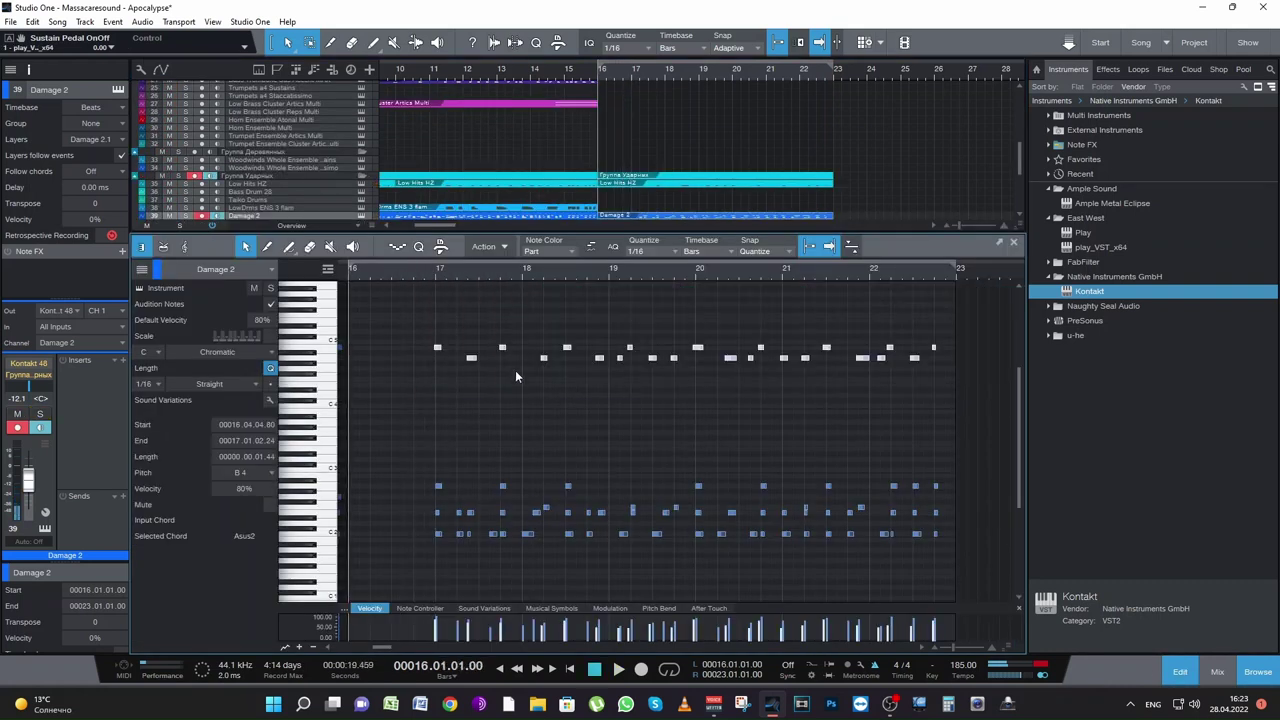
Step: Solo the Damage 2 track and listen to the added upper hits from 16.04.04.00
{"action": "left_click", "coordinate": [431, 270]}
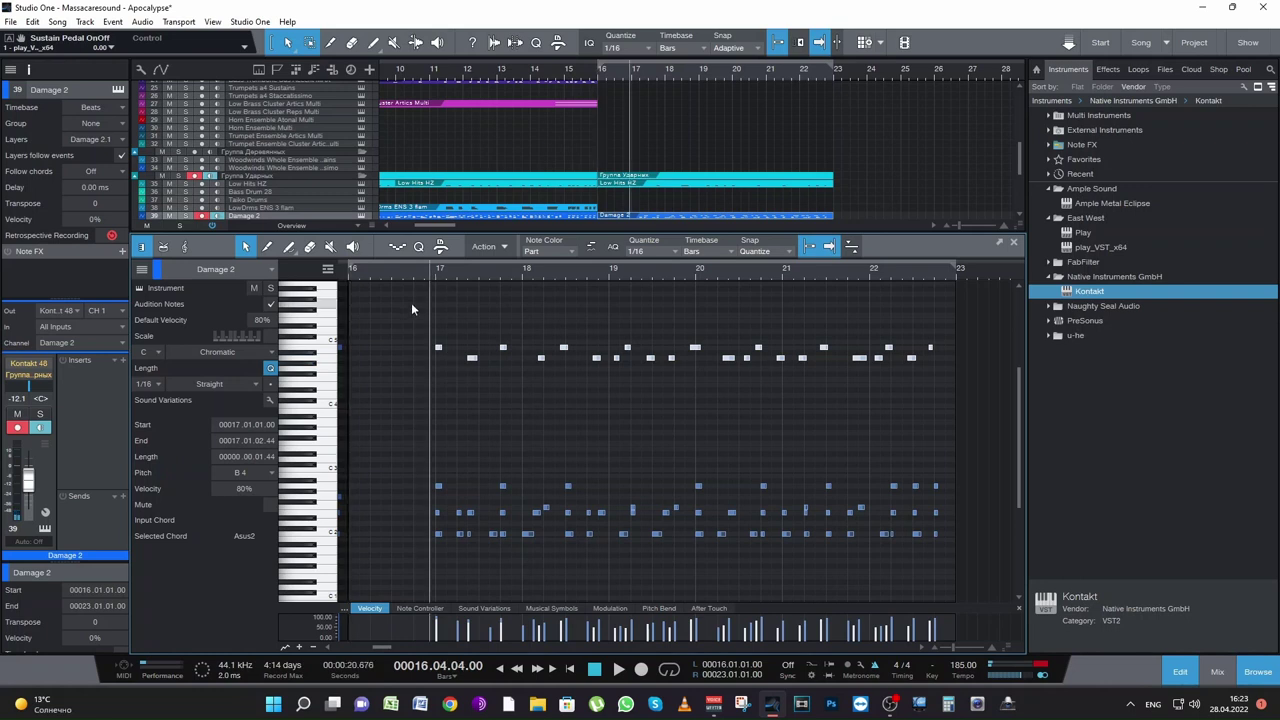
{"action": "left_click", "coordinate": [185, 216]}
{"action": "key", "text": "space"}
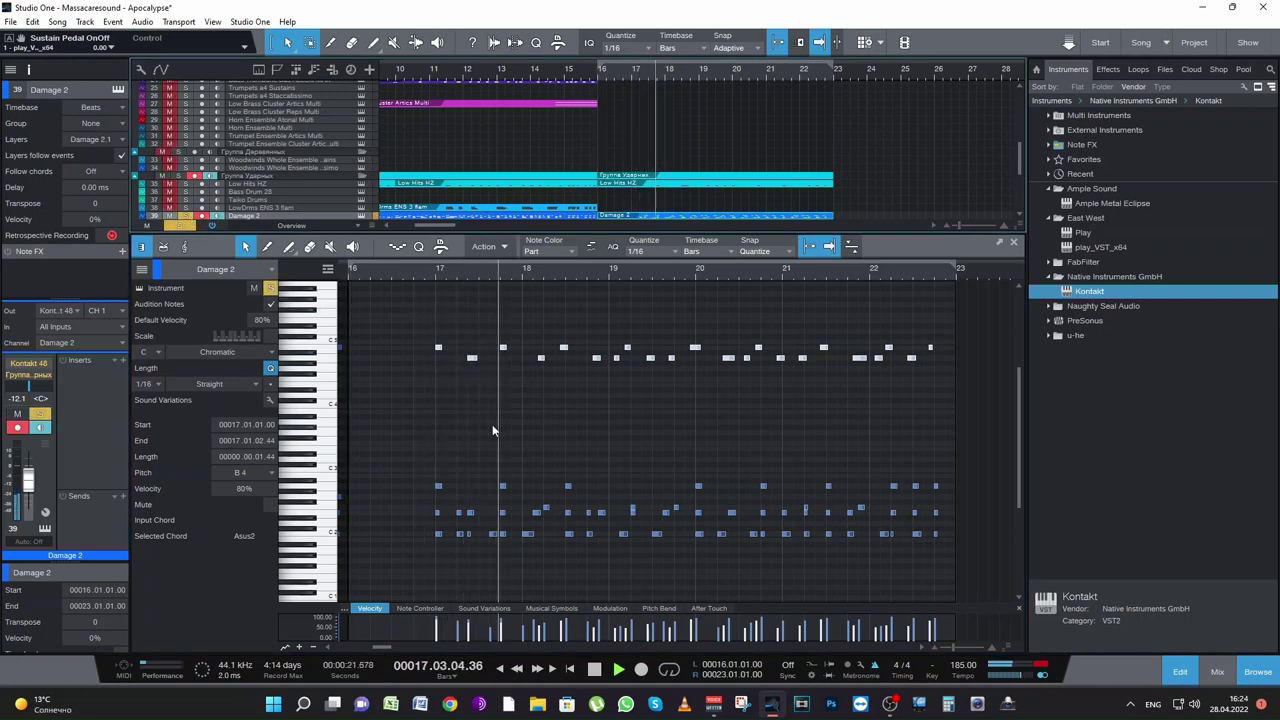
{"action": "key", "text": "space"}
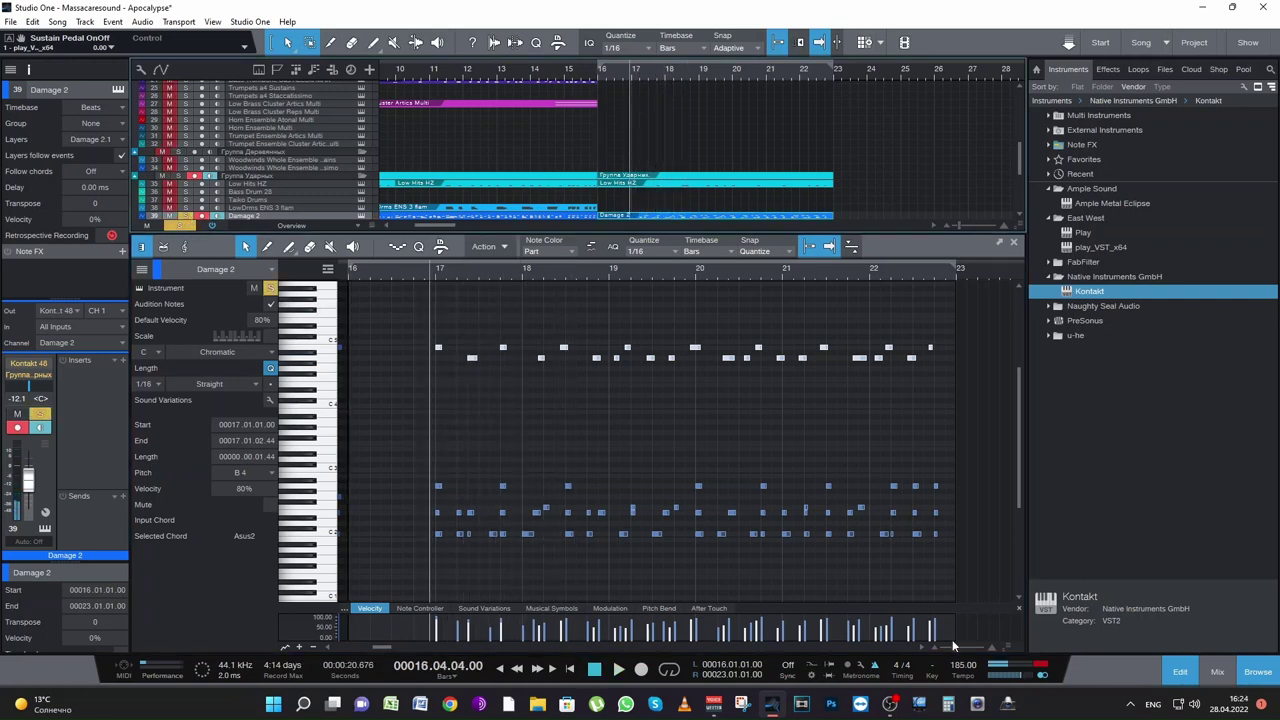
{"action": "left_click", "coordinate": [954, 644]}
{"action": "key", "text": "space"}
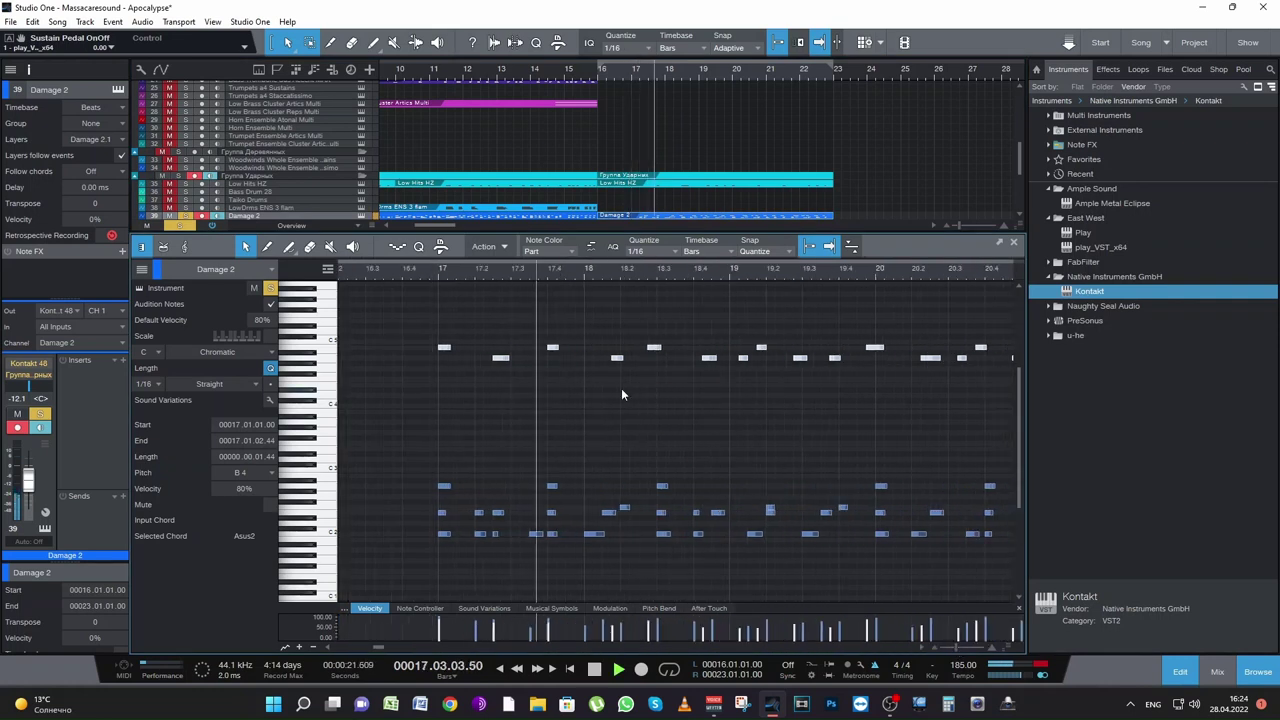
{"action": "left_click", "coordinate": [631, 410]}
{"action": "key", "text": "space"}
Step: In bar 18 of Damage 2, move the first A4 hit one sixteenth earlier, B4 to 18.03.01.00 and the second A4 to 18.04.03.00
{"action": "left_click_drag", "start_coordinate": [616, 358], "coordinate": [664, 352]}
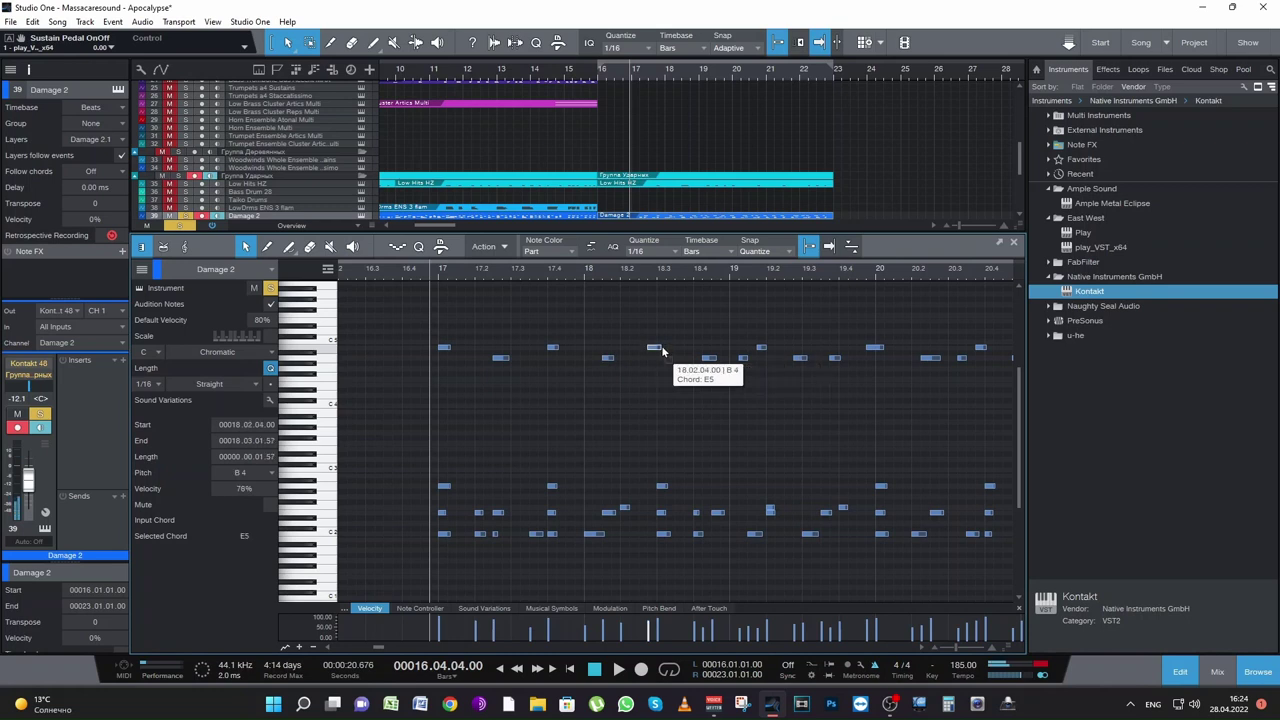
{"action": "key", "text": "space"}
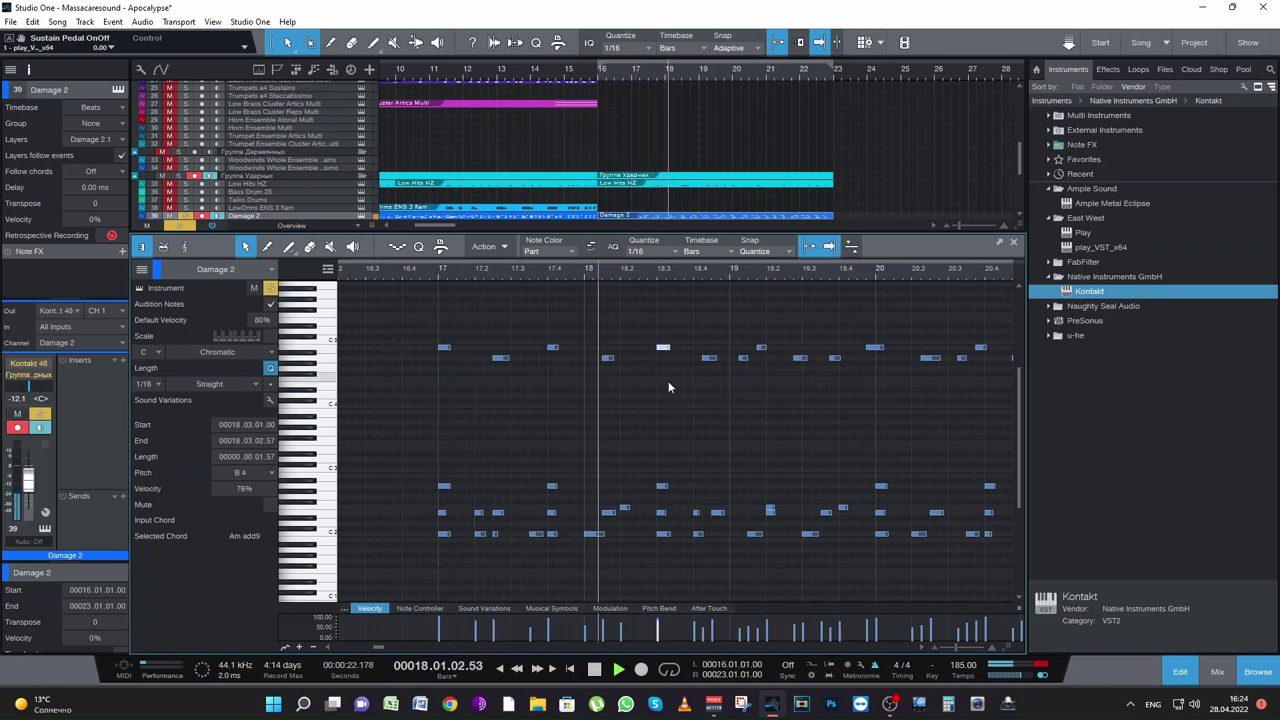
{"action": "key", "text": "space"}
{"action": "left_click_drag", "start_coordinate": [710, 363], "coordinate": [716, 364]}
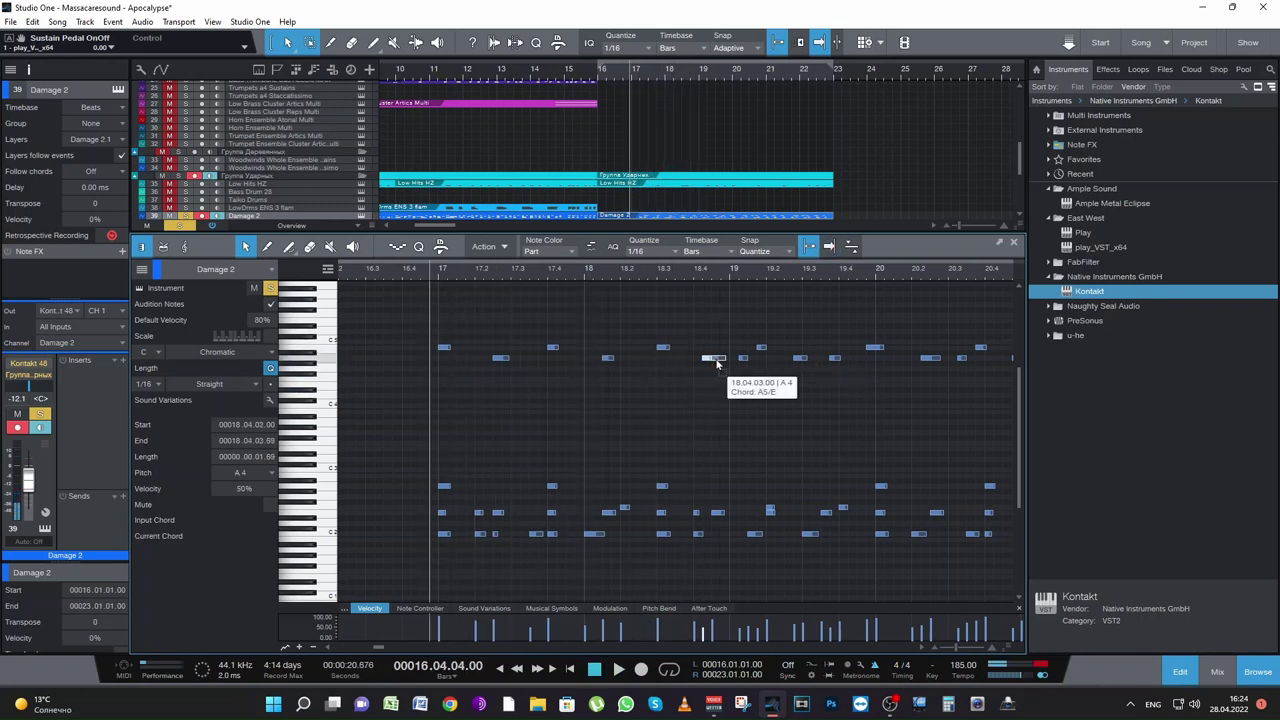
Step: Listen from 16.04.04.00, shift the Damage 2 B4 and A4 hits from bar 19 through the first bar 20 hit one sixteenth later, and recheck
{"action": "key", "text": "space"}
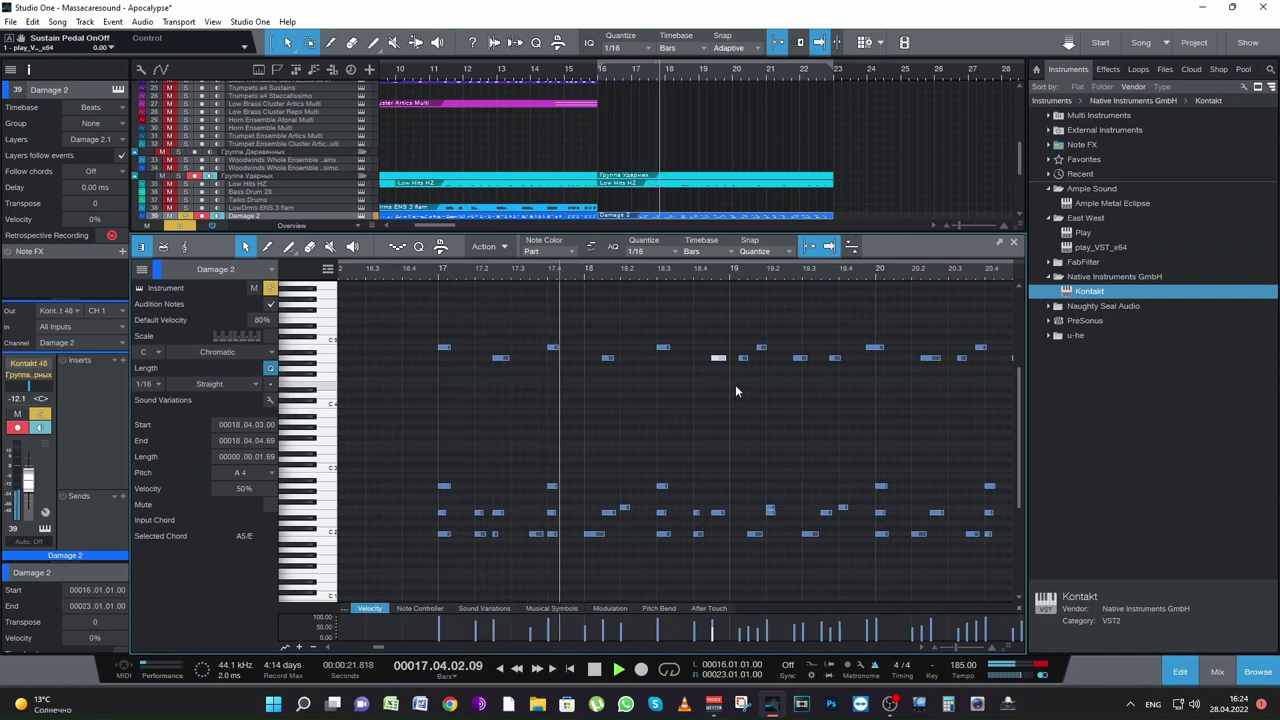
{"action": "key", "text": "space"}
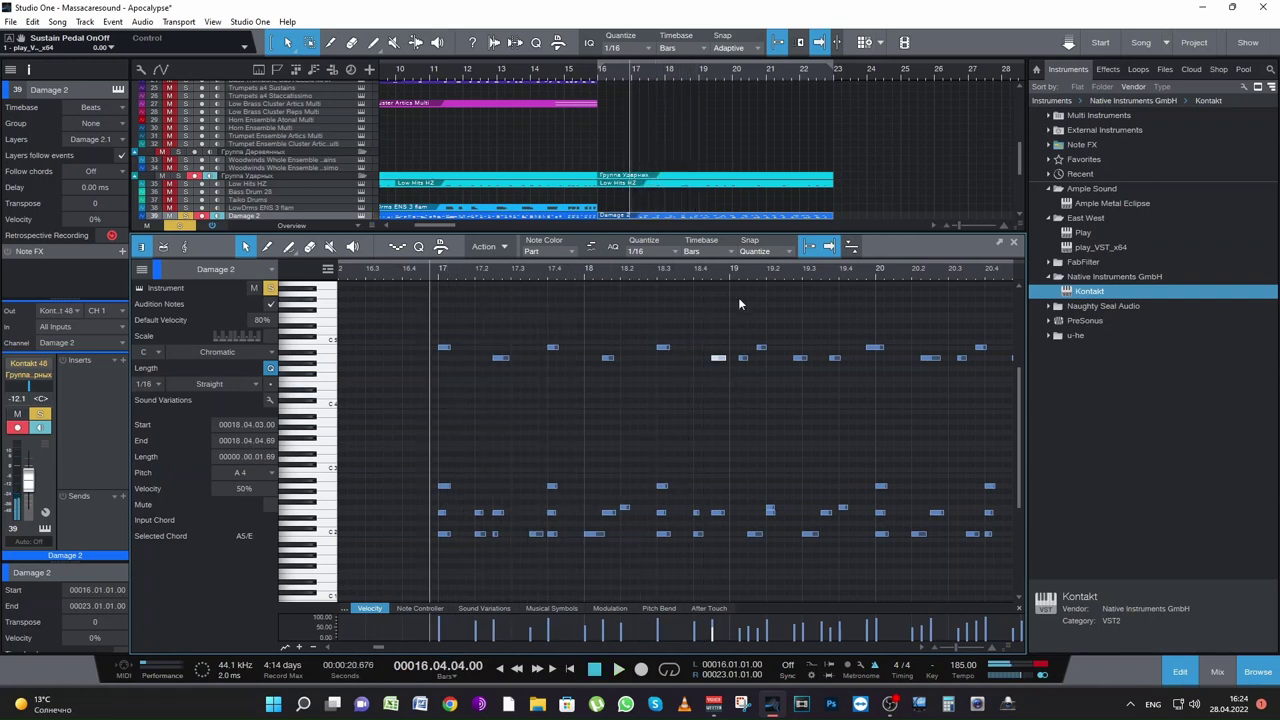
{"action": "left_click", "coordinate": [735, 357]}
{"action": "left_click_drag", "start_coordinate": [740, 340], "coordinate": [860, 330]}
{"action": "mouse_move", "coordinate": [792, 371]}
{"action": "left_mouse_down"}
{"action": "mouse_move", "coordinate": [897, 337]}
{"action": "mouse_move", "coordinate": [808, 358]}
{"action": "left_mouse_up"}
{"action": "key", "text": "space"}
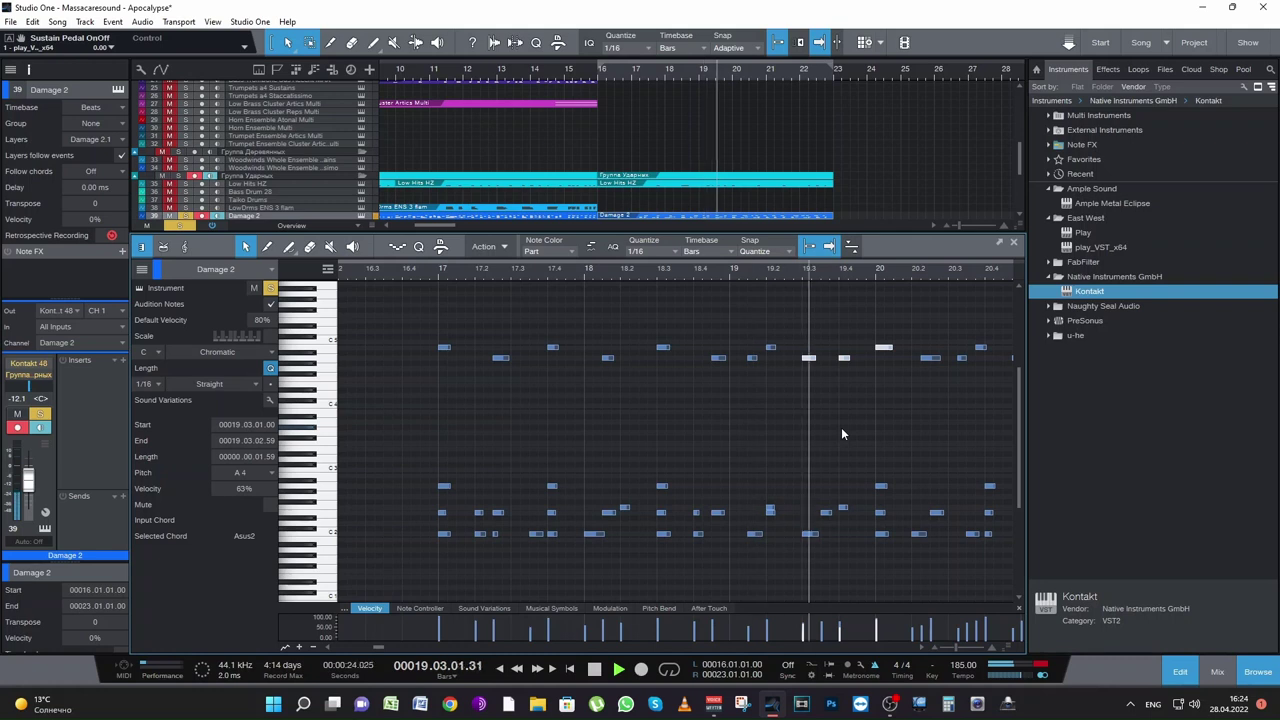
{"action": "key", "text": "space"}
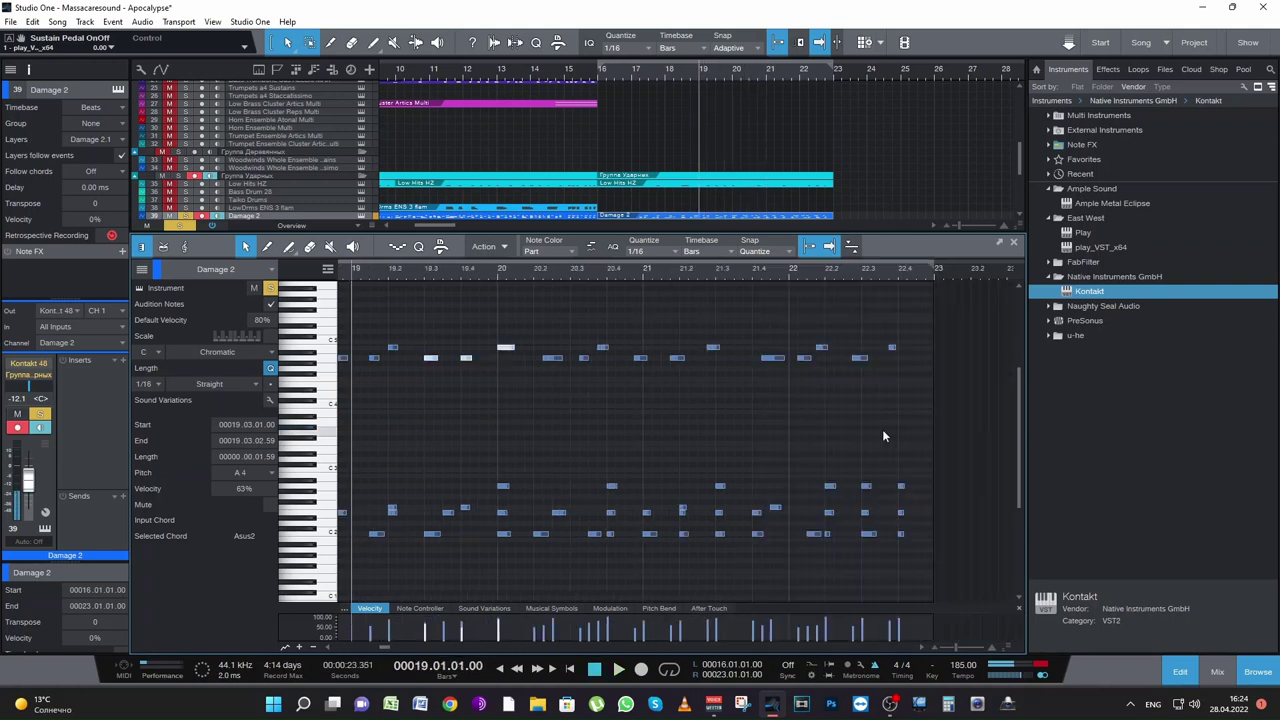
Step: Shift the remaining upper B4 and A4 hits through bar 22 one sixteenth later so they start at 20.02.03.00, and audition from bar 19
{"action": "left_click_drag", "start_coordinate": [542, 390], "coordinate": [926, 330]}
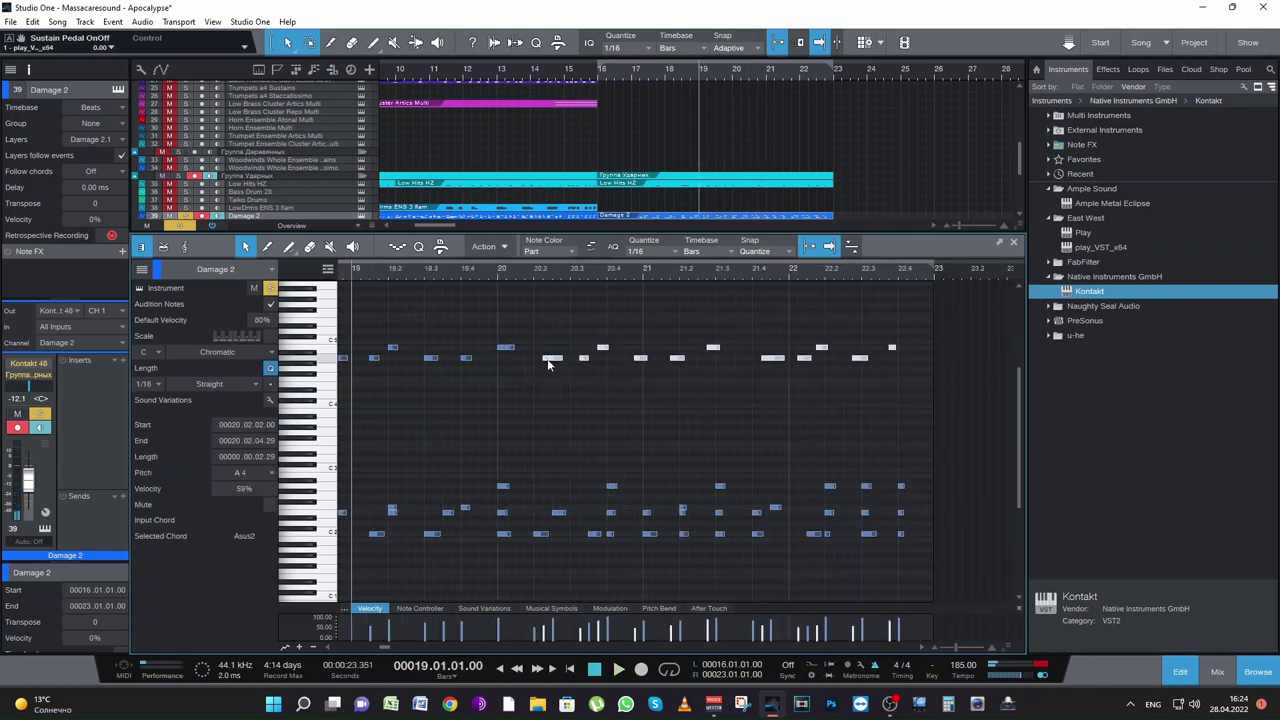
{"action": "left_click_drag", "start_coordinate": [548, 364], "coordinate": [557, 364]}
{"action": "key", "text": "space"}
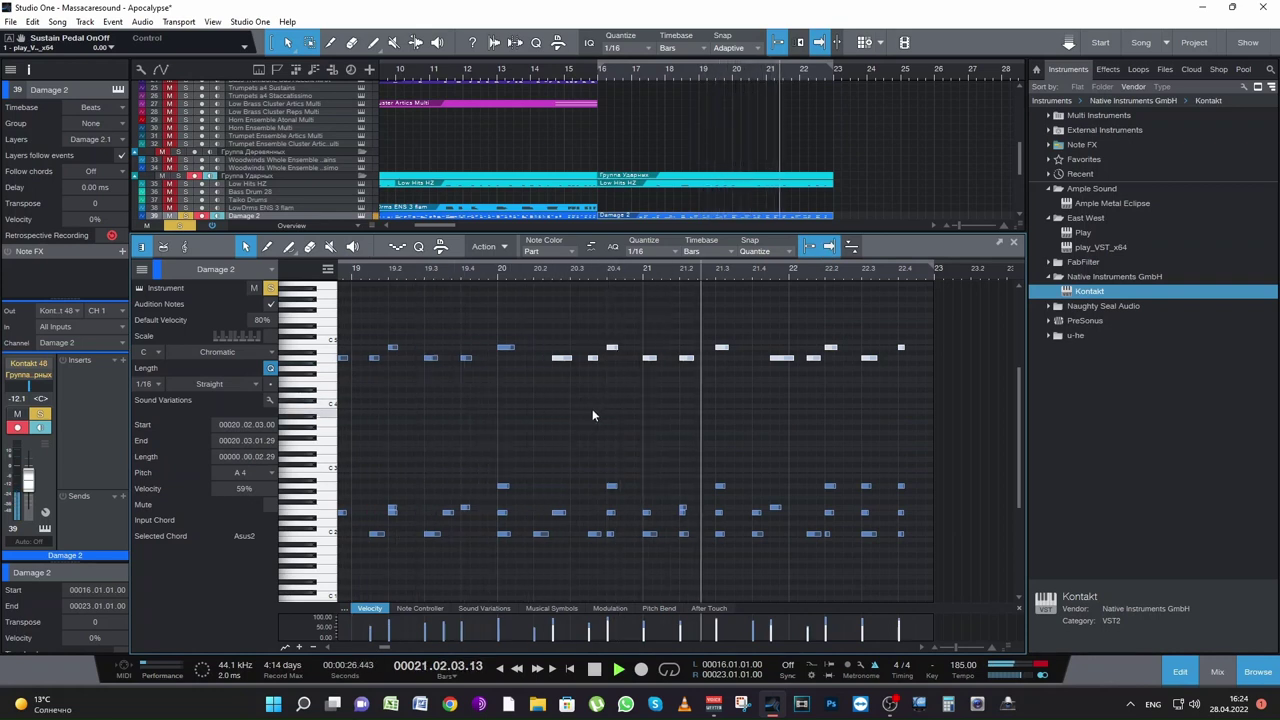
{"action": "key", "text": "space"}
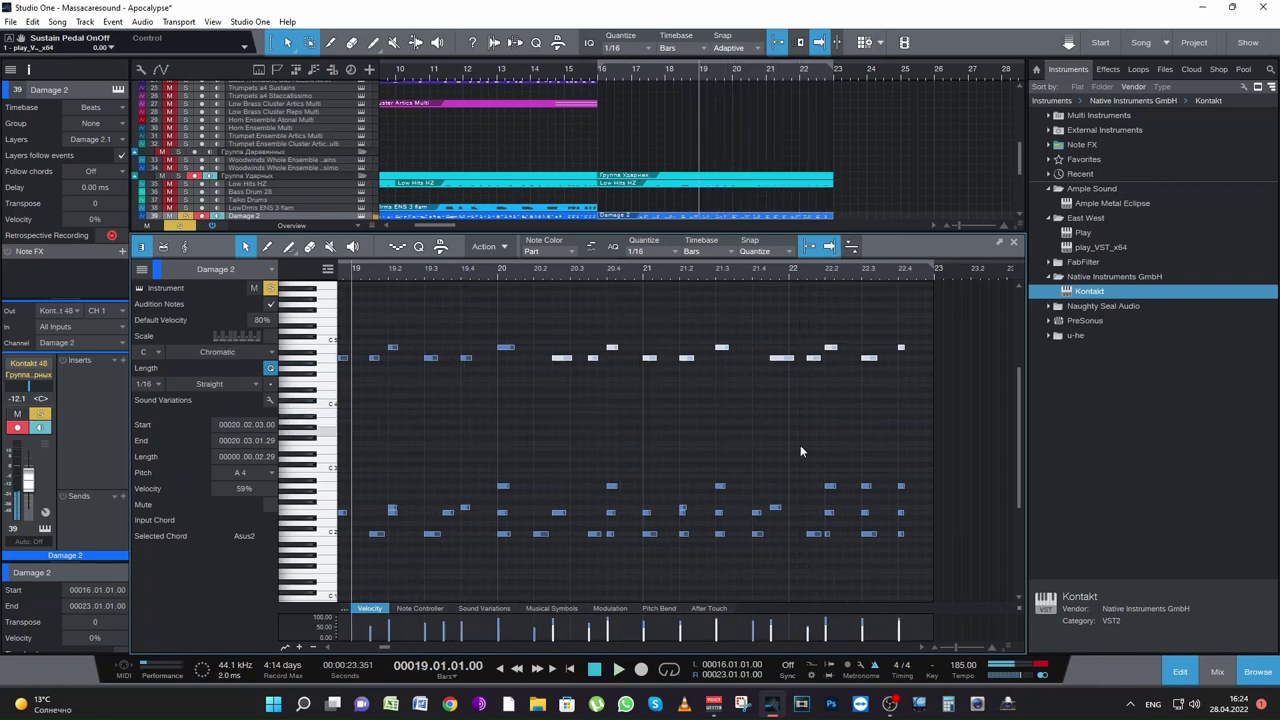
Step: Lower the last B4 hit in bar 22 to A4, keeping its start at 22.04.01.00
{"action": "left_click", "coordinate": [841, 448]}
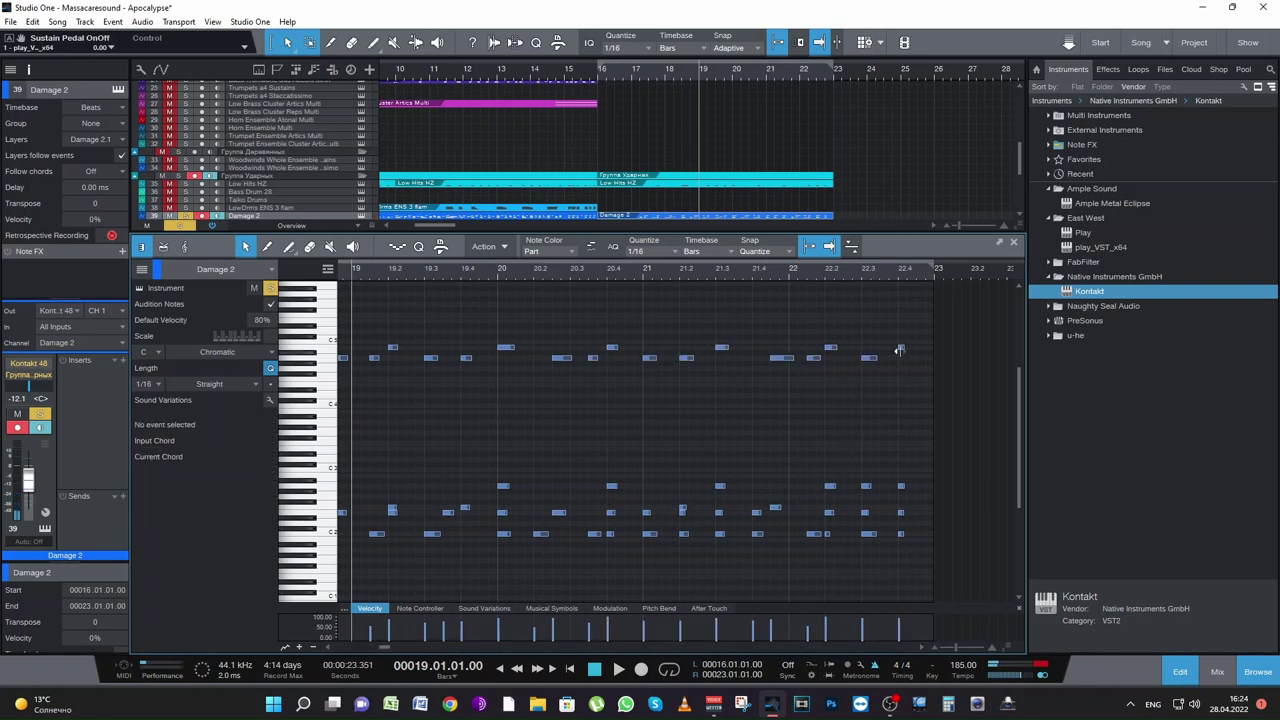
{"action": "left_click", "coordinate": [899, 349]}
{"action": "left_click_drag", "start_coordinate": [900, 350], "coordinate": [902, 358]}
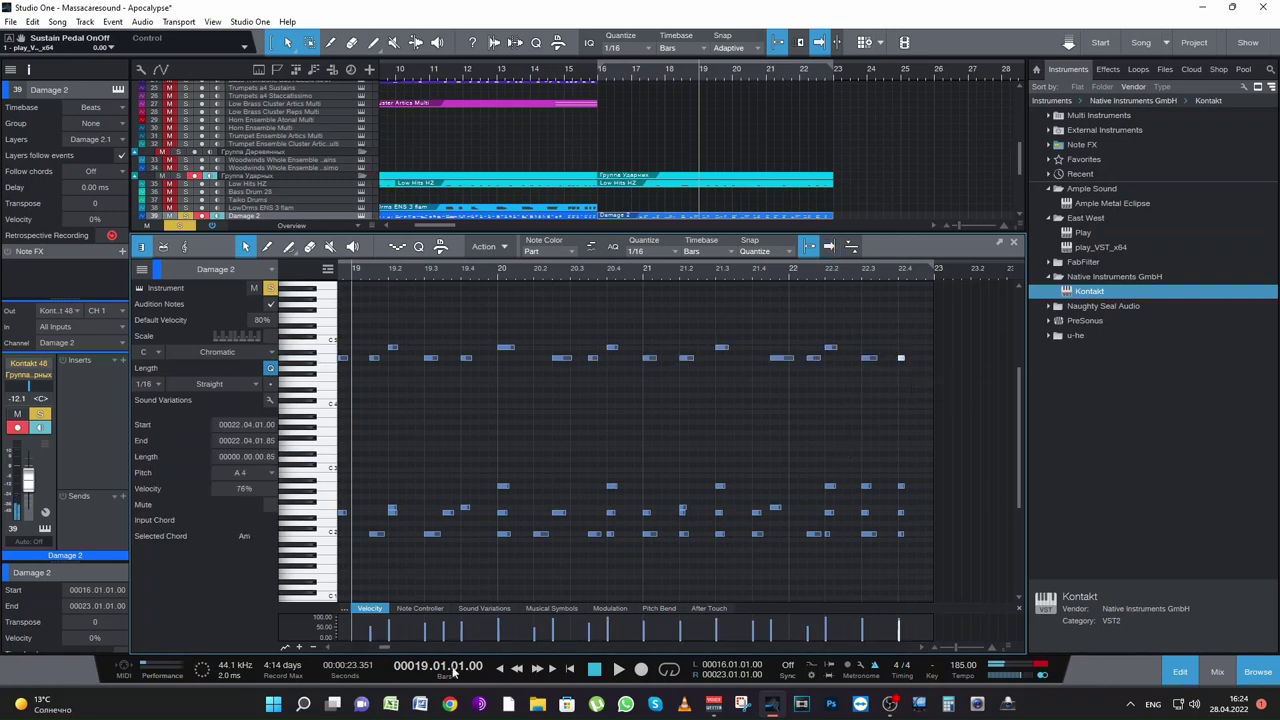
Step: Unsolo Damage 2, play the section from 16.04.01.00 with the full arrangement, and close the note editor
{"action": "scroll", "coordinate": [384, 644], "scroll_direction": "left", "scroll_amount": 5}
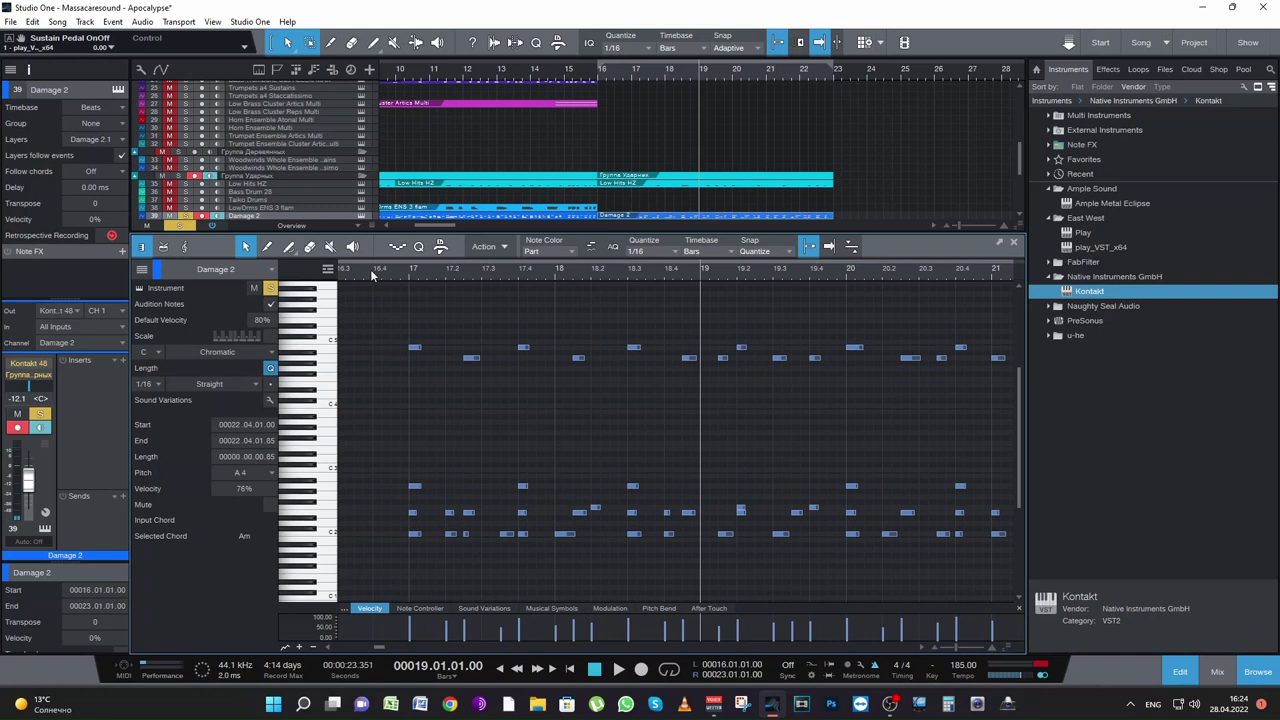
{"action": "left_click", "coordinate": [372, 272]}
{"action": "key", "text": "space"}
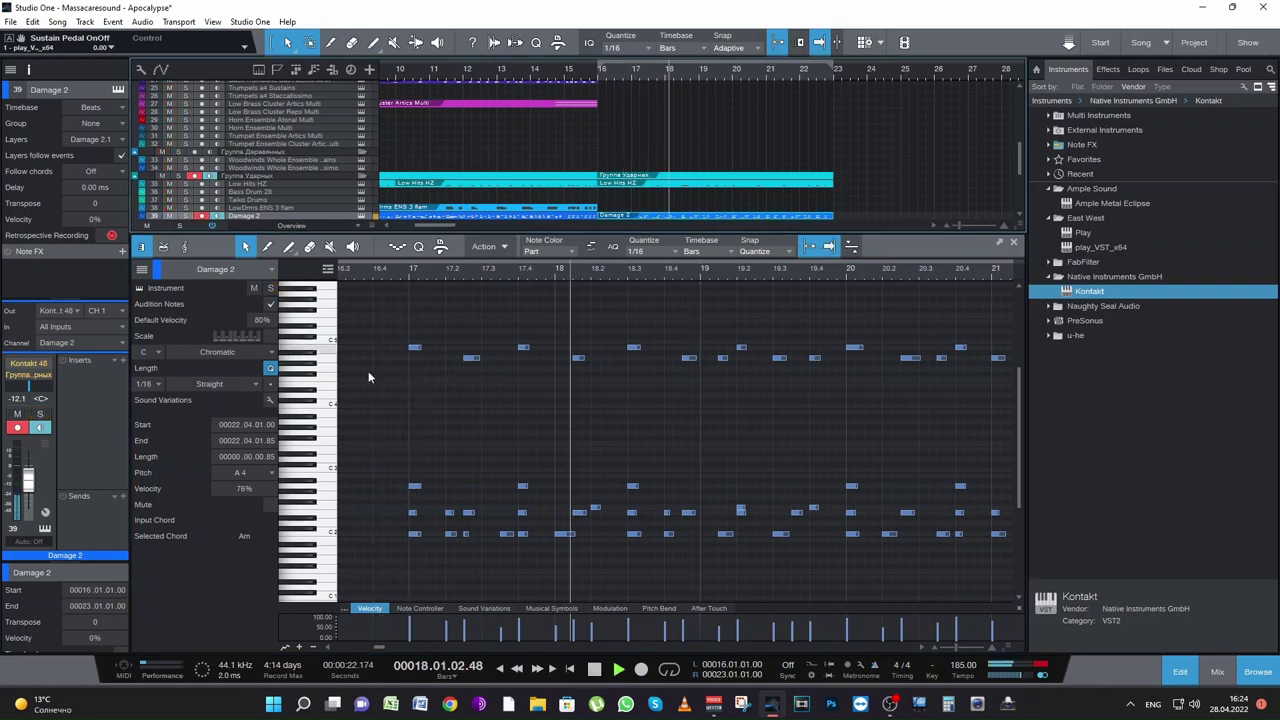
{"action": "key", "text": "space"}
{"action": "key", "text": "space"}
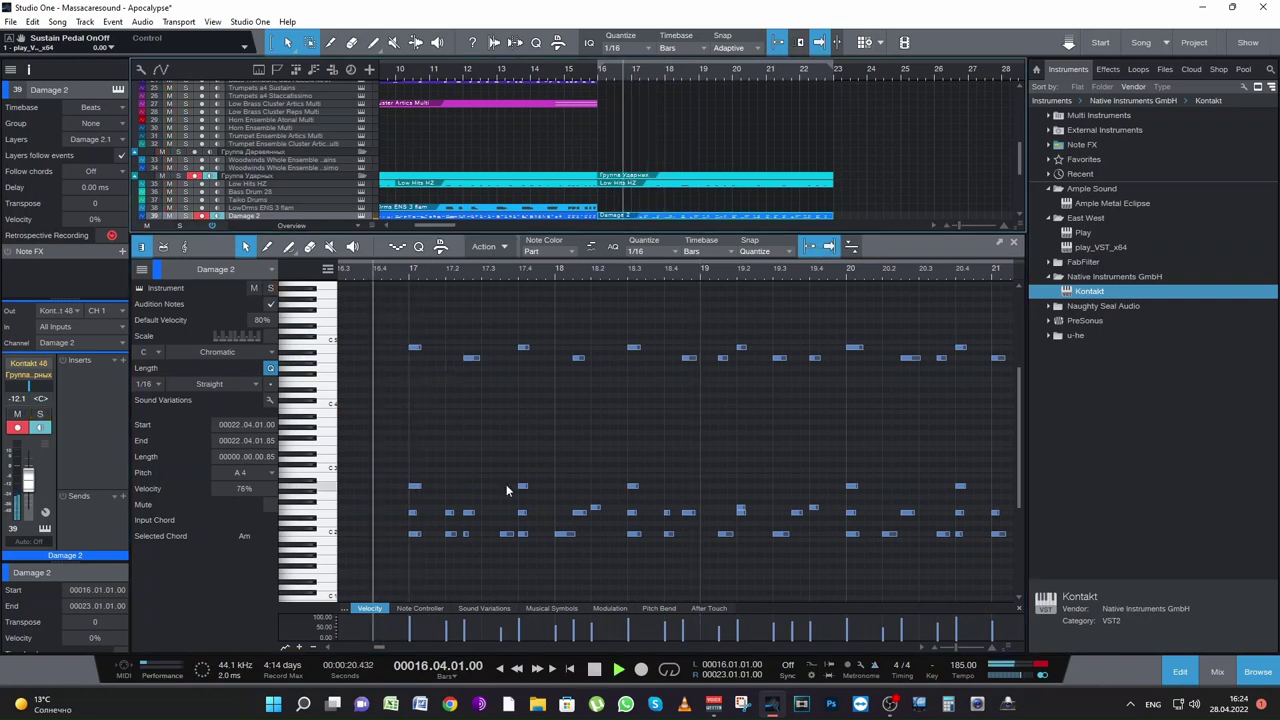
{"action": "left_click", "coordinate": [1013, 244]}
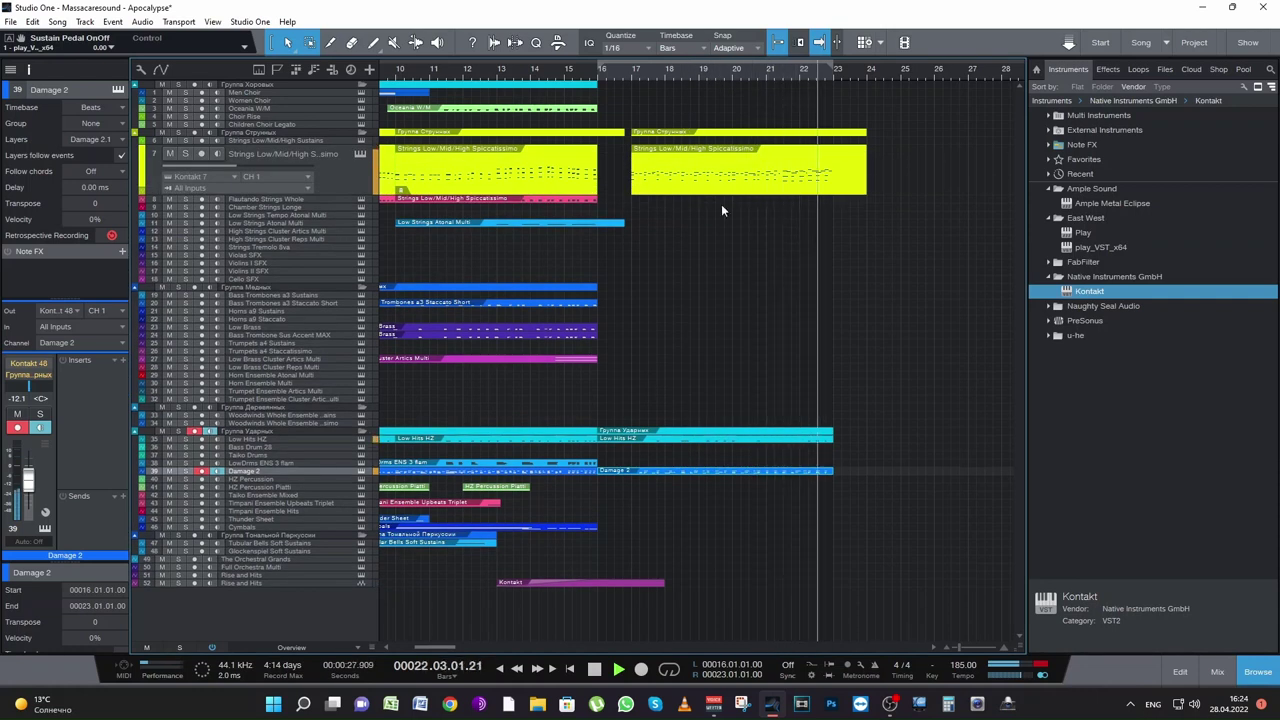
Step: Replay the section's ending from bar 21, stop playback, and place the playhead at 16.03.01.00
{"action": "left_click", "coordinate": [775, 68]}
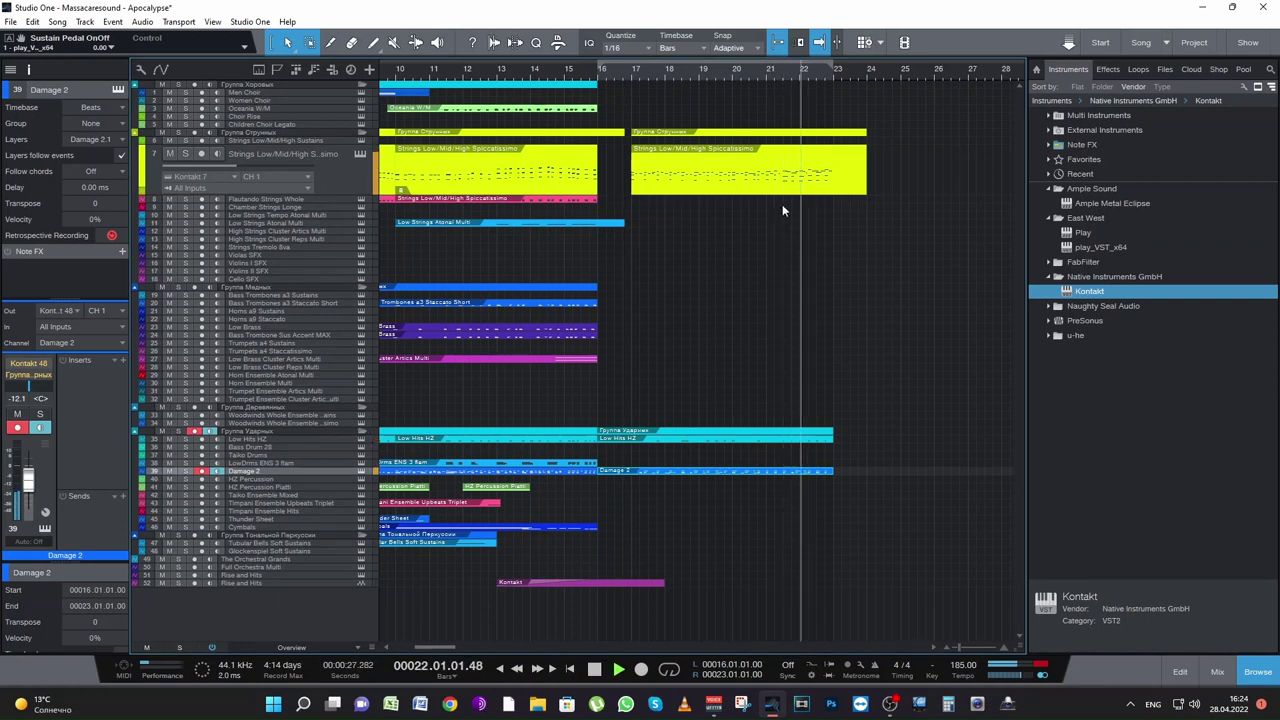
{"action": "left_click", "coordinate": [770, 68]}
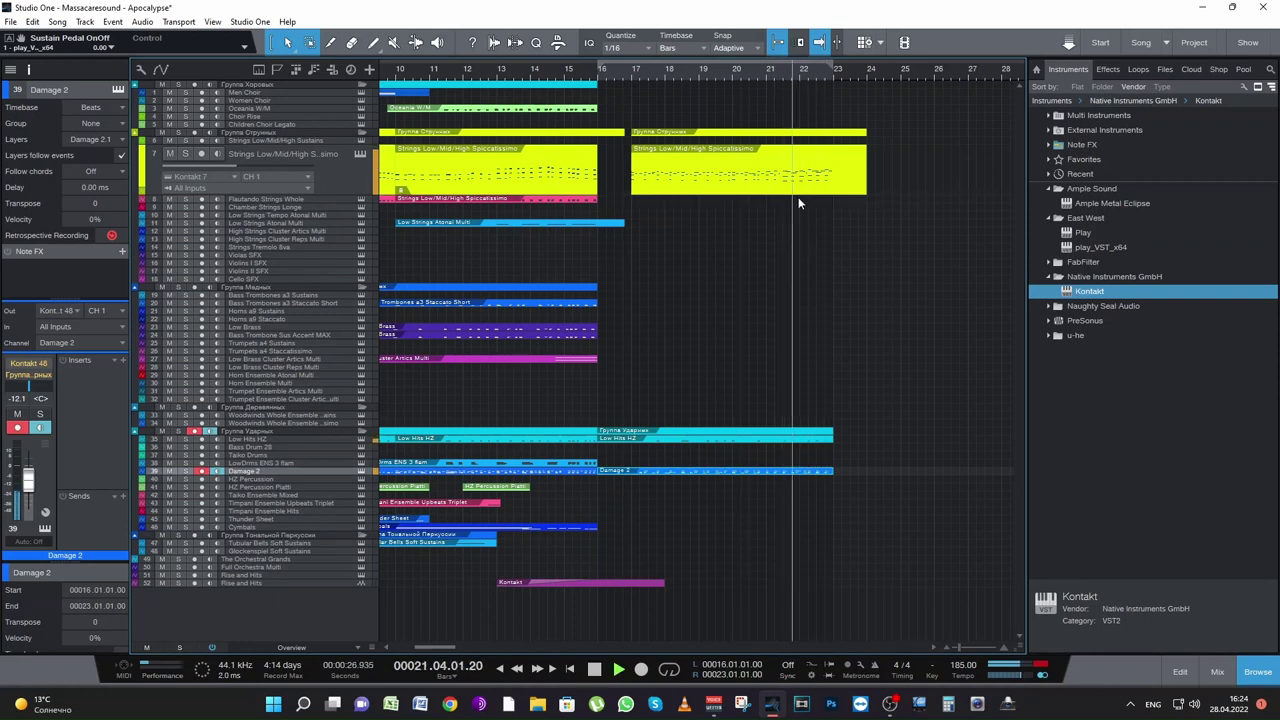
{"action": "key", "text": "space"}
{"action": "left_click", "coordinate": [622, 70]}
{"action": "left_click", "coordinate": [615, 72]}
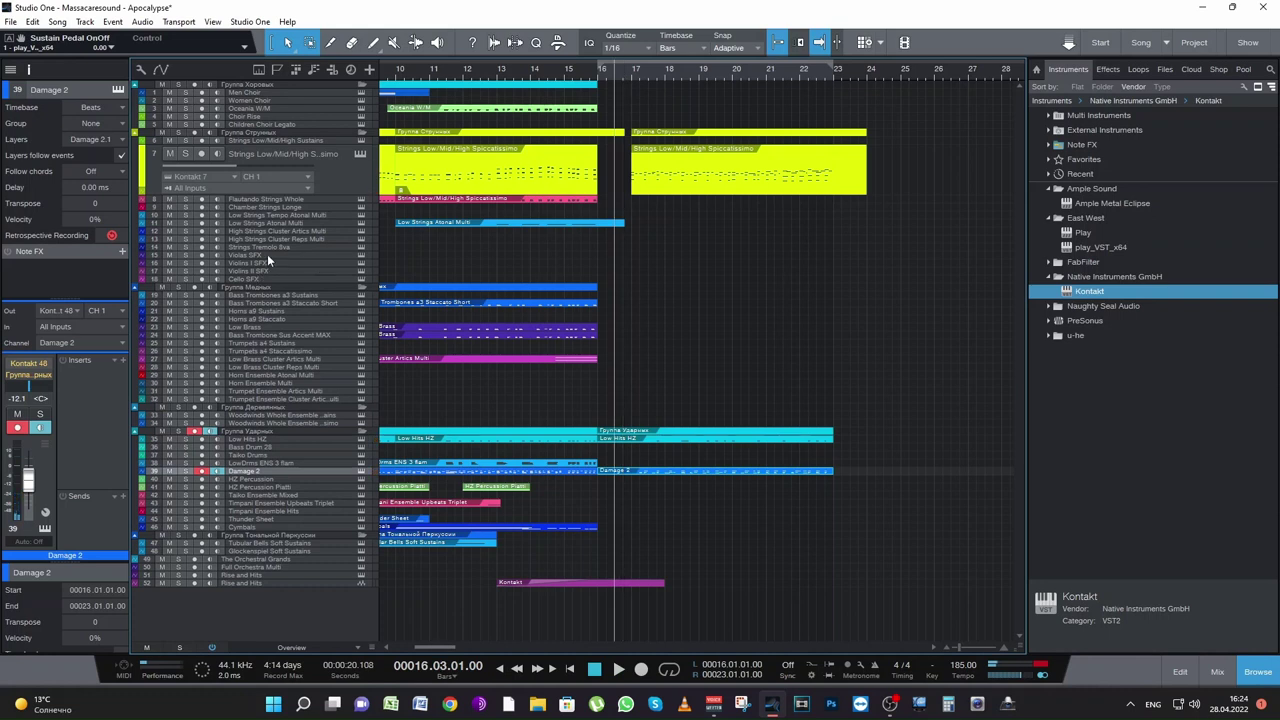
Step: Try out the Horns a9 Staccato and Horns a9 Sustains tracks, and examine the notes of the spiccatissimo strings part starting at bar 17
{"action": "left_click", "coordinate": [277, 317]}
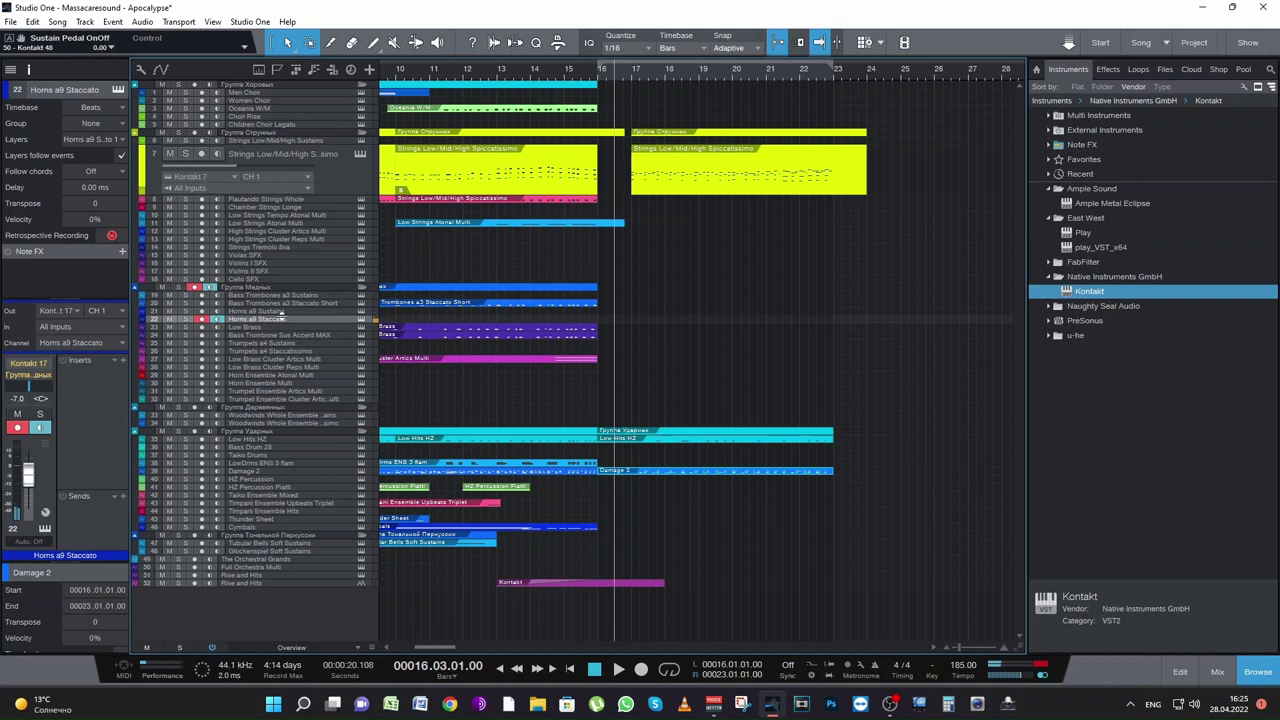
{"action": "left_click", "coordinate": [277, 311]}
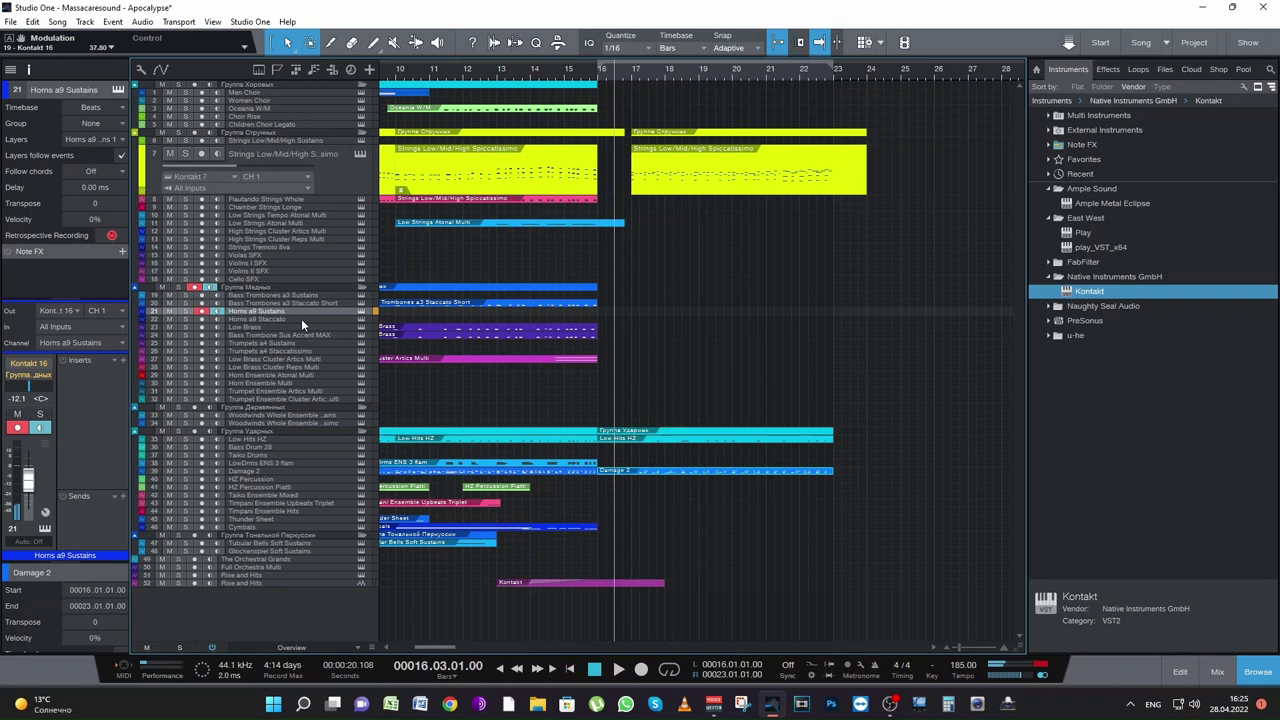
{"action": "double_click", "coordinate": [405, 185]}
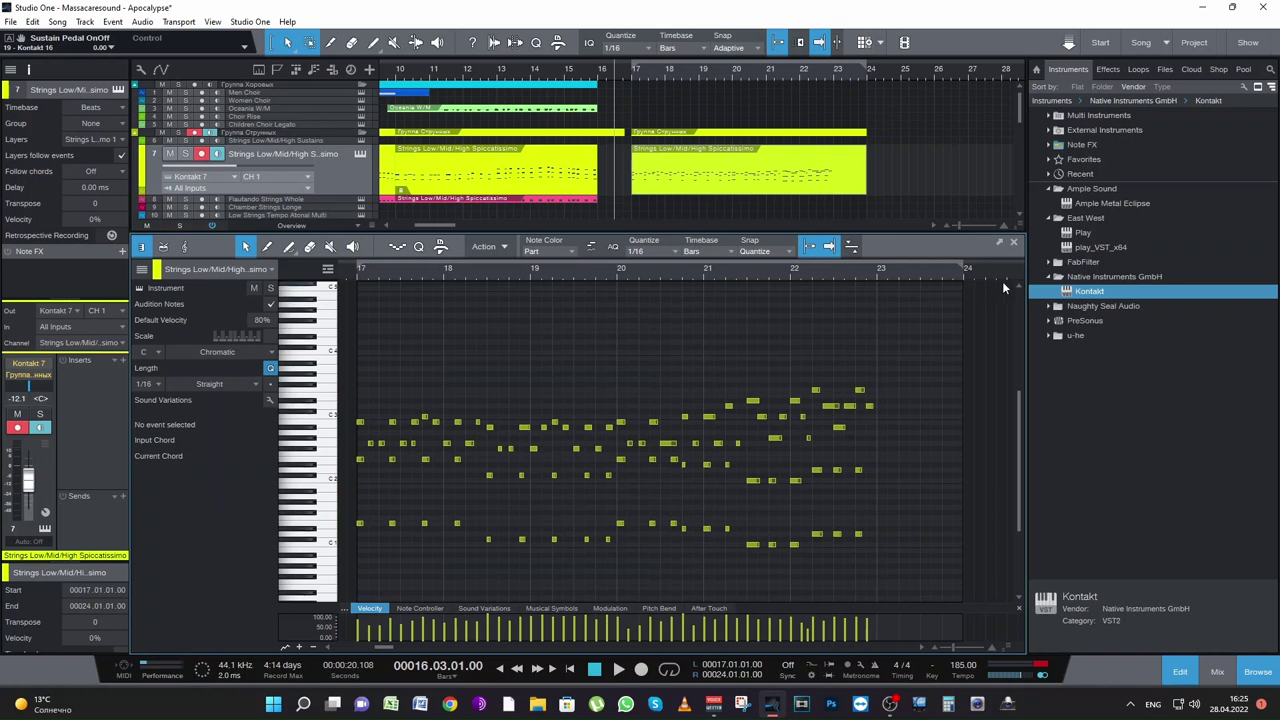
{"action": "left_click", "coordinate": [1013, 243]}
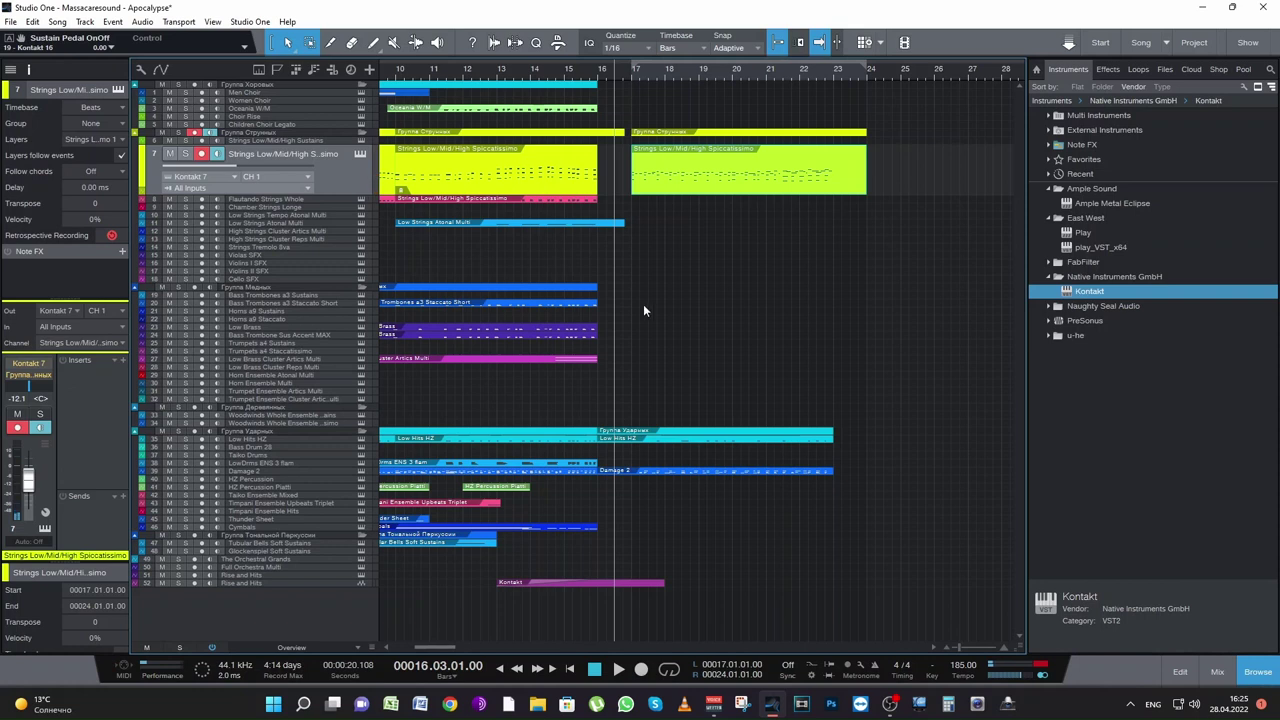
Step: Rehearse on the Horns a9 Sustains track from 16.03.01.00 over the strings and percussion, and start recording the horn part there
{"action": "left_click", "coordinate": [264, 311]}
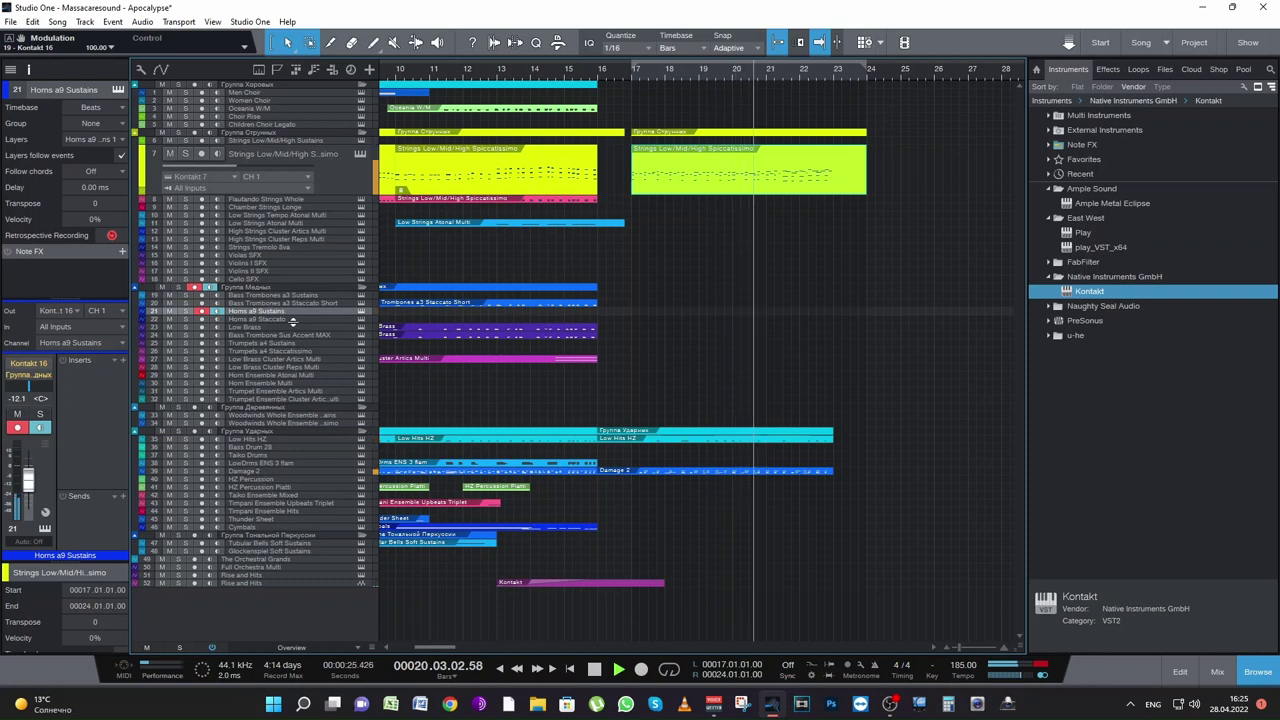
{"action": "key", "text": "space"}
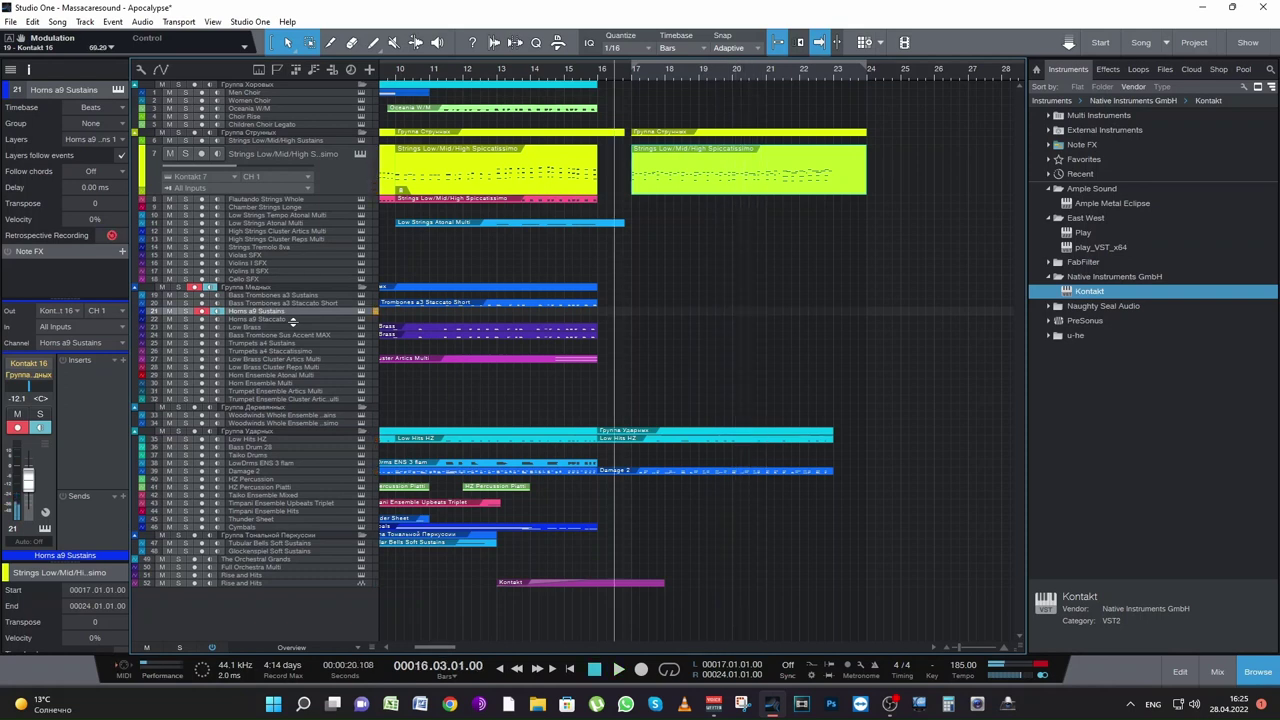
{"action": "key", "text": "space"}
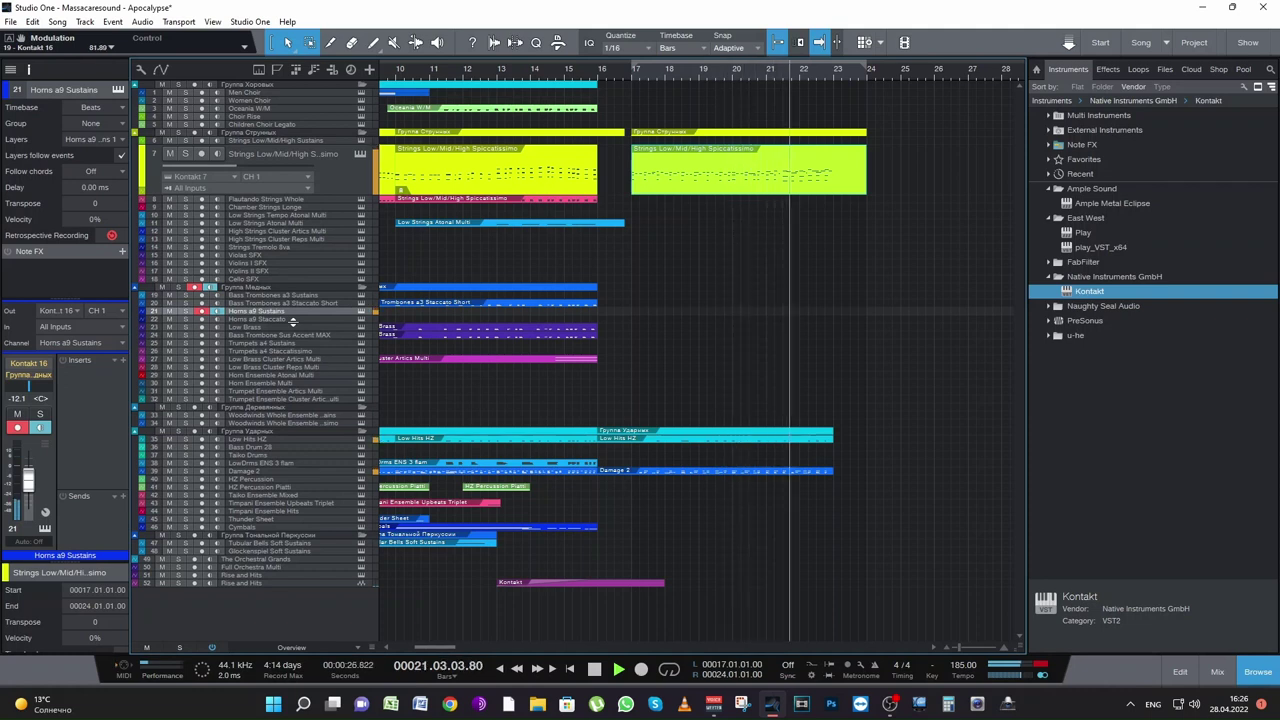
{"action": "key", "text": "space"}
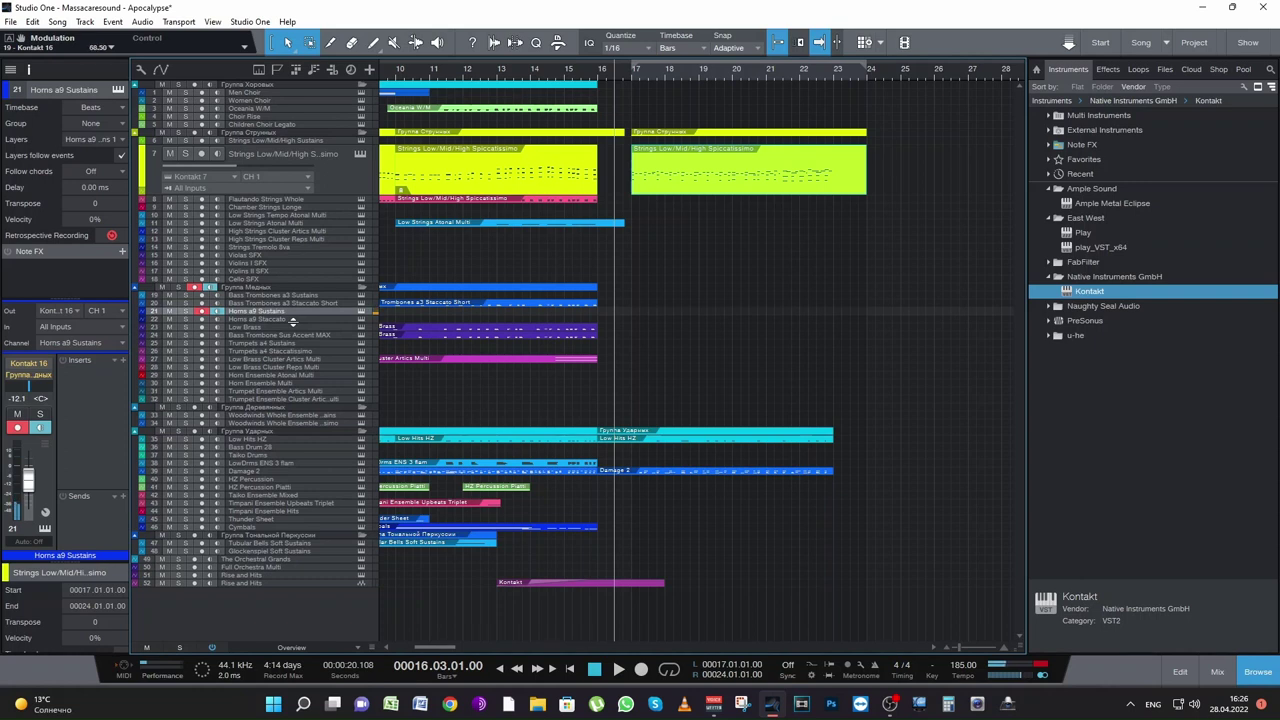
{"action": "key", "text": "space"}
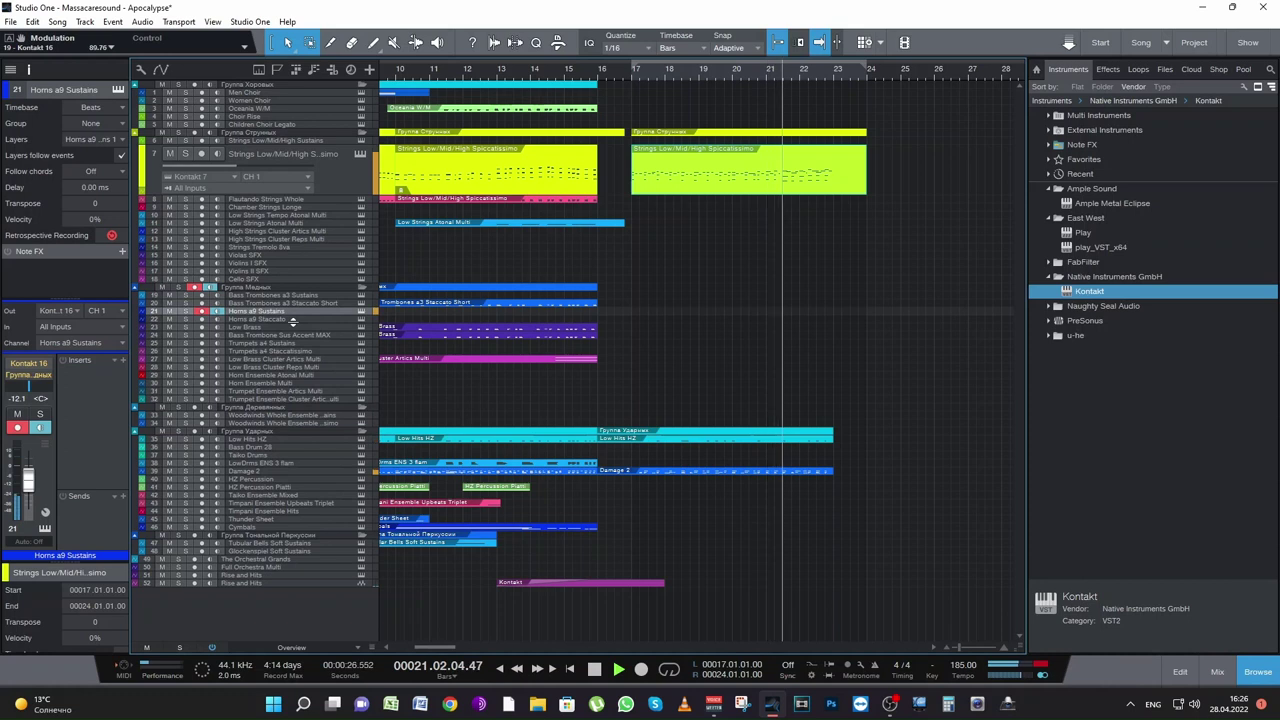
{"action": "key", "text": "space"}
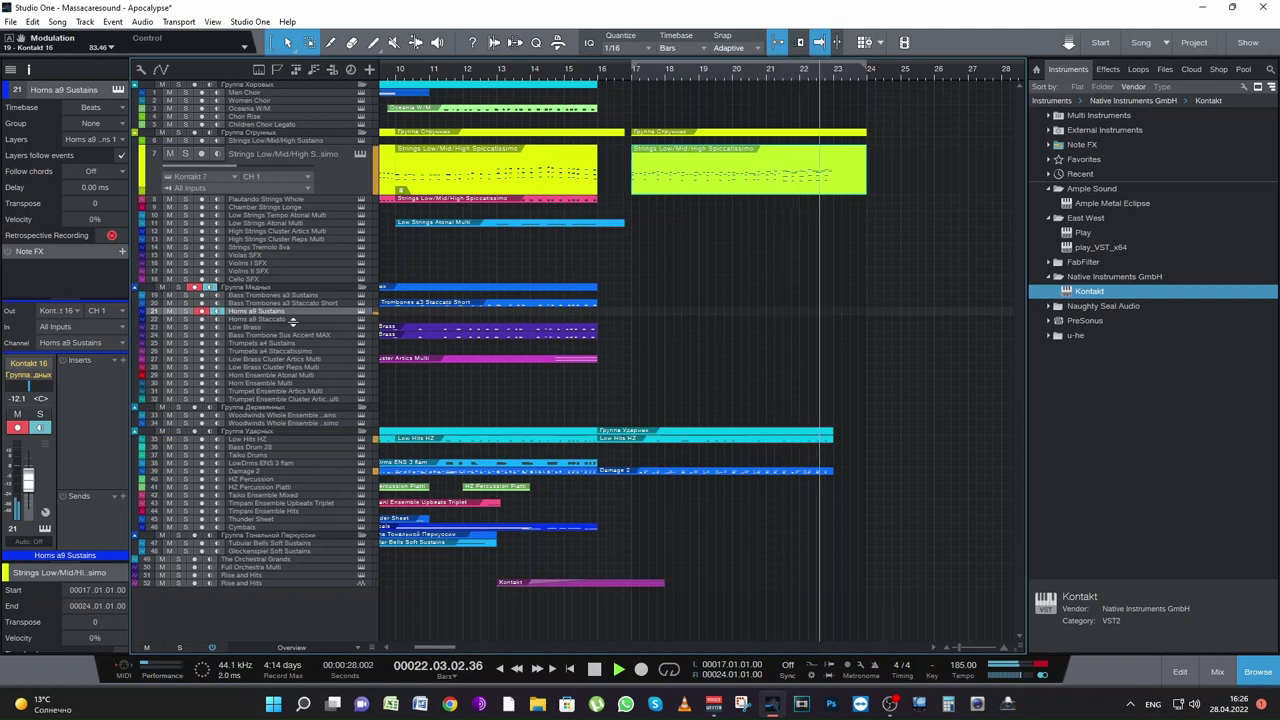
{"action": "key", "text": "space"}
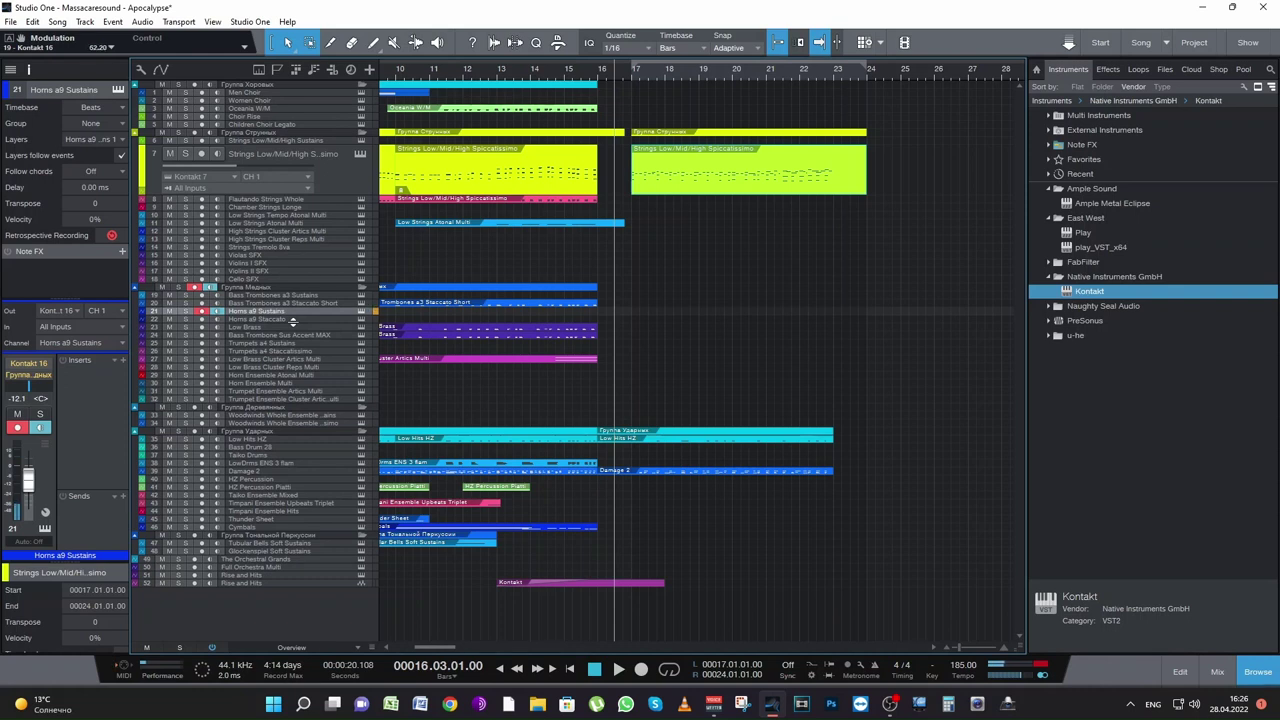
{"action": "key", "text": "space"}
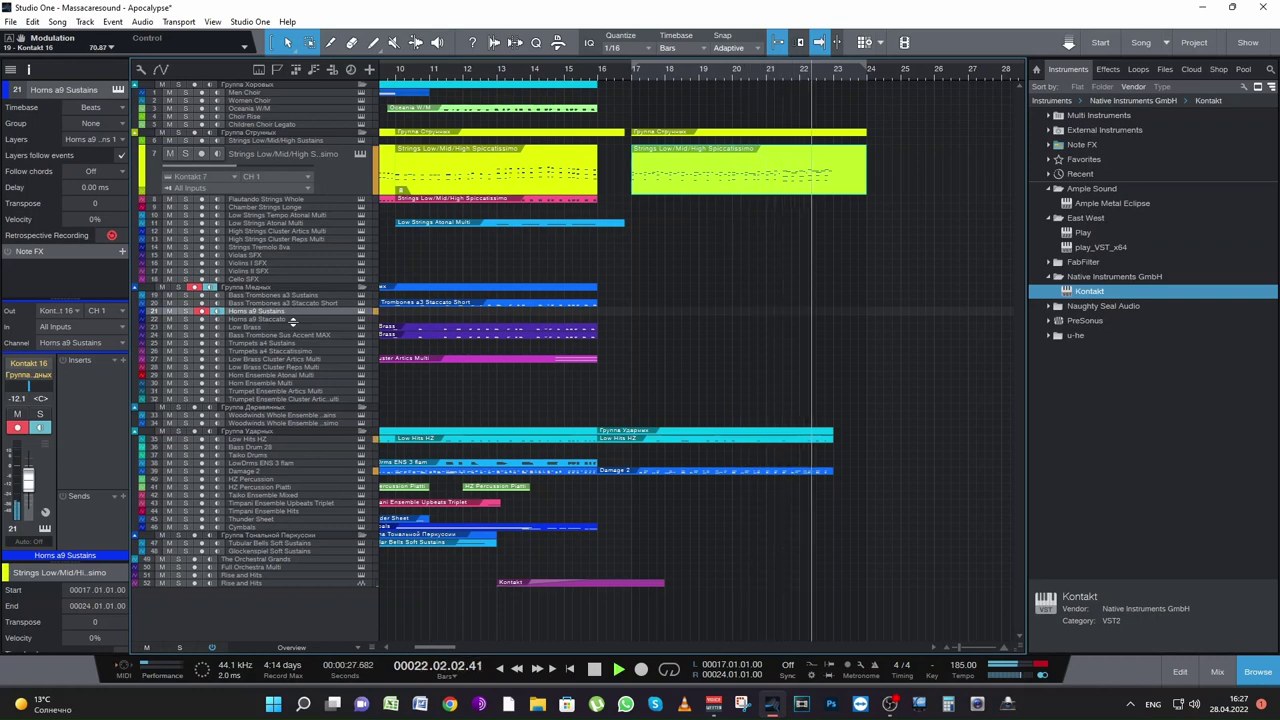
{"action": "key", "text": "space"}
{"action": "key", "text": "KP_Multiply"}
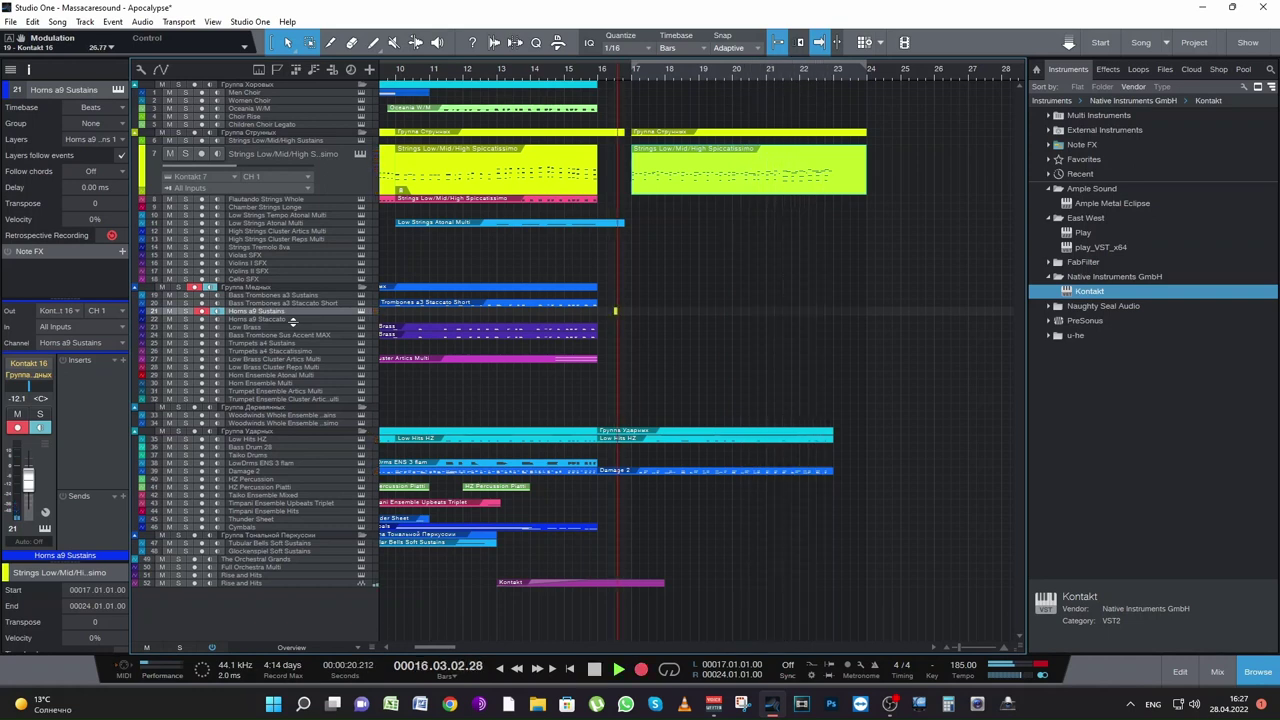